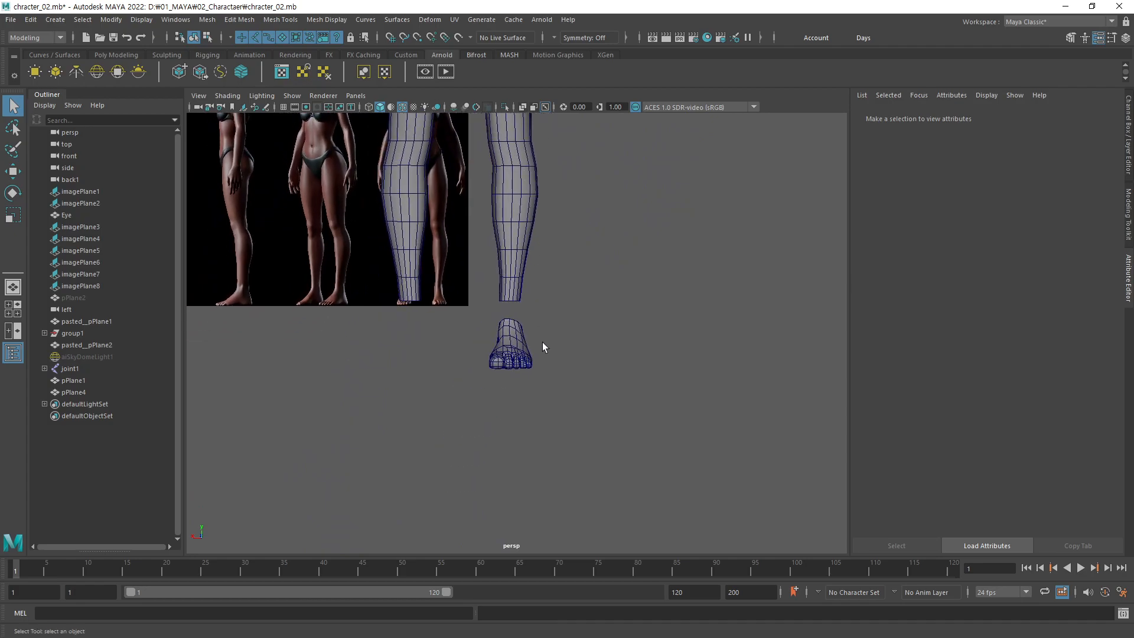
# Step: Select the foot mesh and frame it against the foot reference image in the side view
pyautogui.scroll(5, 537, 344)
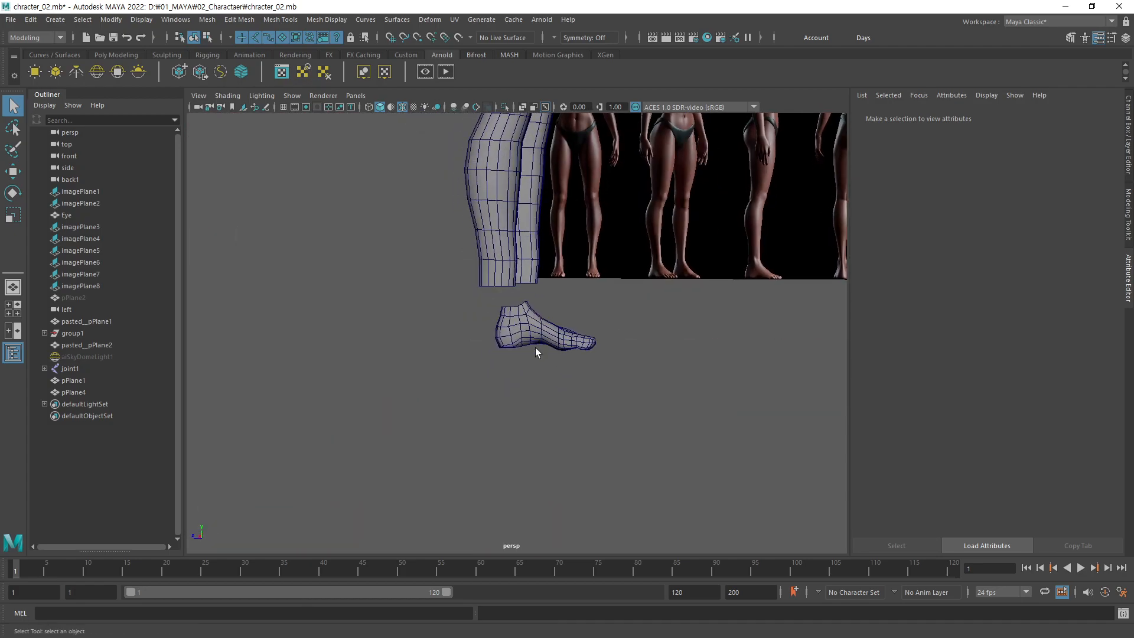
pyautogui.click(549, 351)
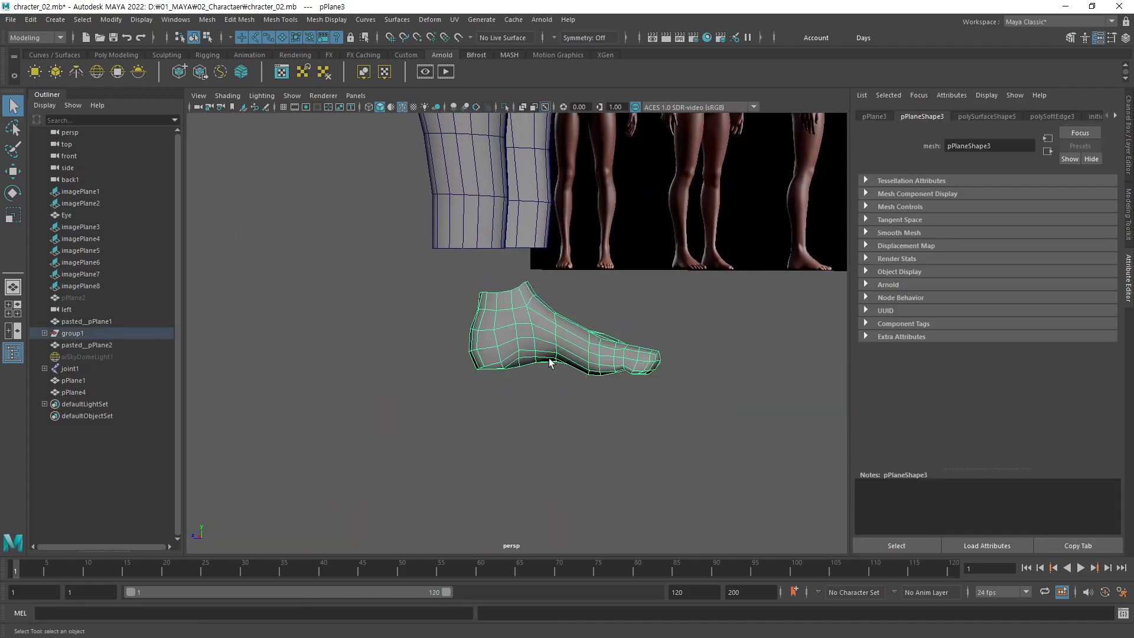
pyautogui.press('space')
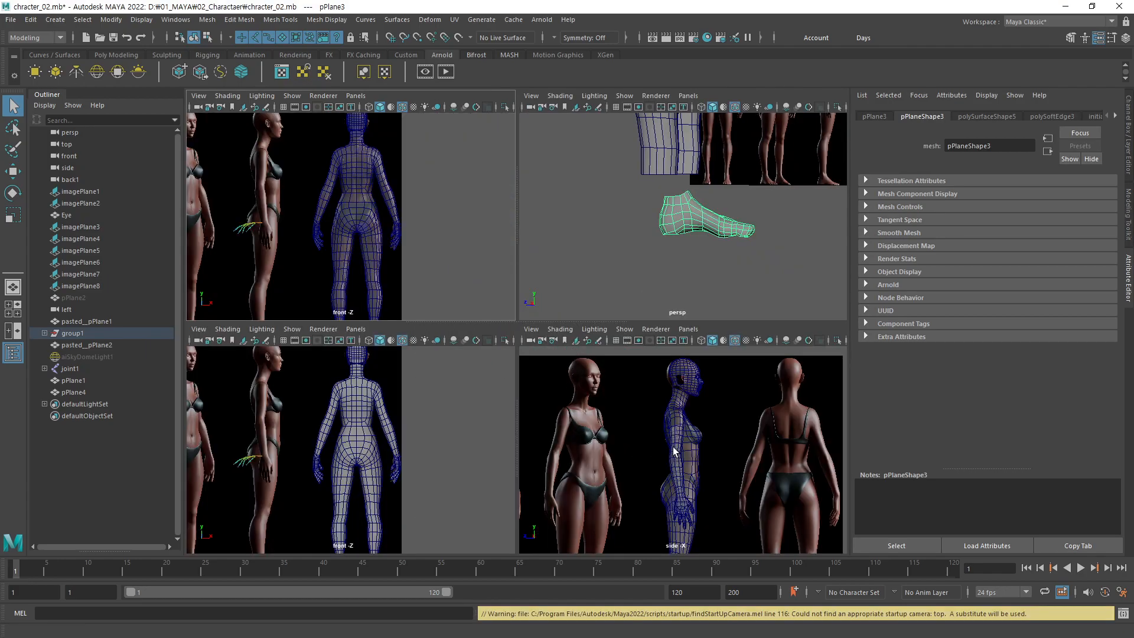
pyautogui.press('space')
pyautogui.scroll(3, 575, 170)
pyautogui.keyDown('alt'); pyautogui.moveTo(495, 392); pyautogui.dragTo(516, 359, button='middle'); pyautogui.keyUp('alt')
pyautogui.keyDown('alt'); pyautogui.moveTo(434, 423); pyautogui.dragTo(708, 359, button='right'); pyautogui.keyUp('alt')
pyautogui.keyDown('alt'); pyautogui.moveTo(426, 446); pyautogui.dragTo(690, 405, button='right'); pyautogui.keyUp('alt')
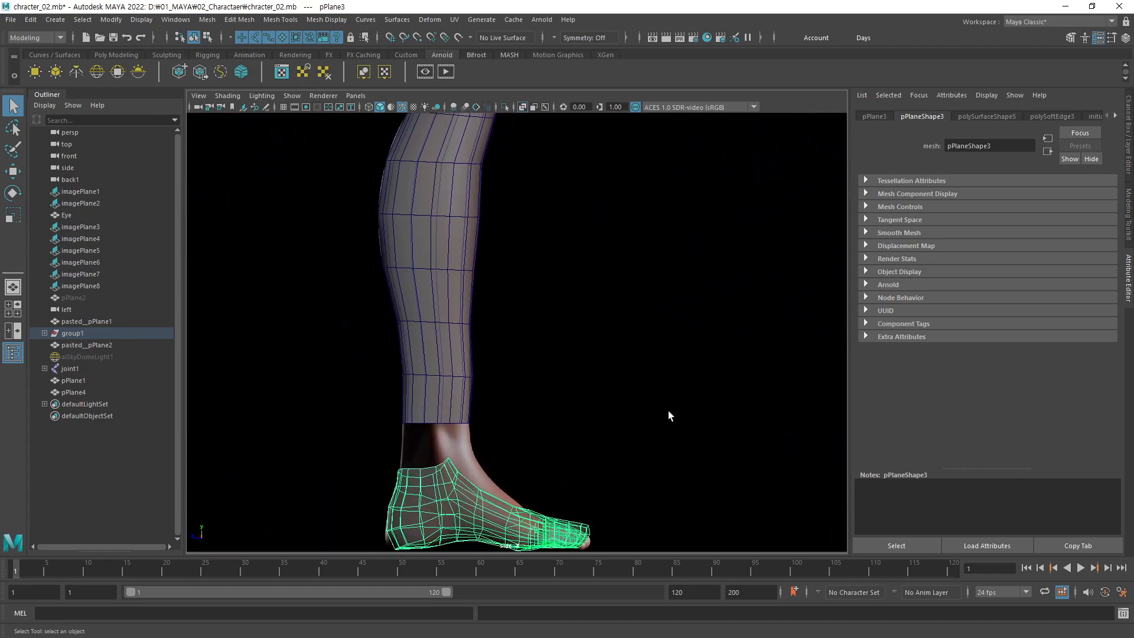
pyautogui.keyDown('alt'); pyautogui.moveTo(536, 432); pyautogui.dragTo(615, 263, button='middle'); pyautogui.keyUp('alt')
pyautogui.keyDown('alt'); pyautogui.moveTo(598, 362); pyautogui.dragTo(661, 369, button='right'); pyautogui.keyUp('alt')
pyautogui.keyDown('alt'); pyautogui.moveTo(629, 375); pyautogui.dragTo(532, 437, button='middle'); pyautogui.keyUp('alt')
pyautogui.keyDown('alt'); pyautogui.moveTo(537, 375); pyautogui.dragTo(541, 362, button='middle'); pyautogui.keyUp('alt')
pyautogui.keyDown('alt'); pyautogui.moveTo(466, 408); pyautogui.dragTo(741, 333, button='right'); pyautogui.keyUp('alt')
pyautogui.keyDown('alt'); pyautogui.moveTo(610, 385); pyautogui.dragTo(612, 375, button='middle'); pyautogui.keyUp('alt')
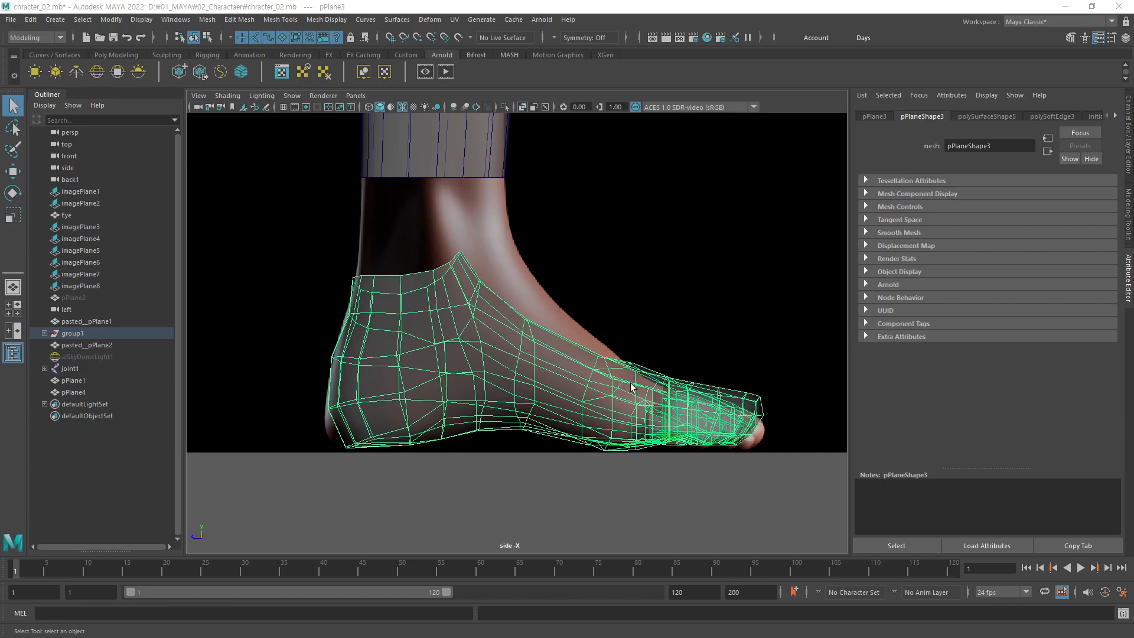
pyautogui.keyDown('alt'); pyautogui.moveTo(628, 380); pyautogui.dragTo(627, 352, button='middle'); pyautogui.keyUp('alt')
# Step: Put the foot mesh in vertex selection mode and show it as wireframe in the perspective view
pyautogui.press('F9')
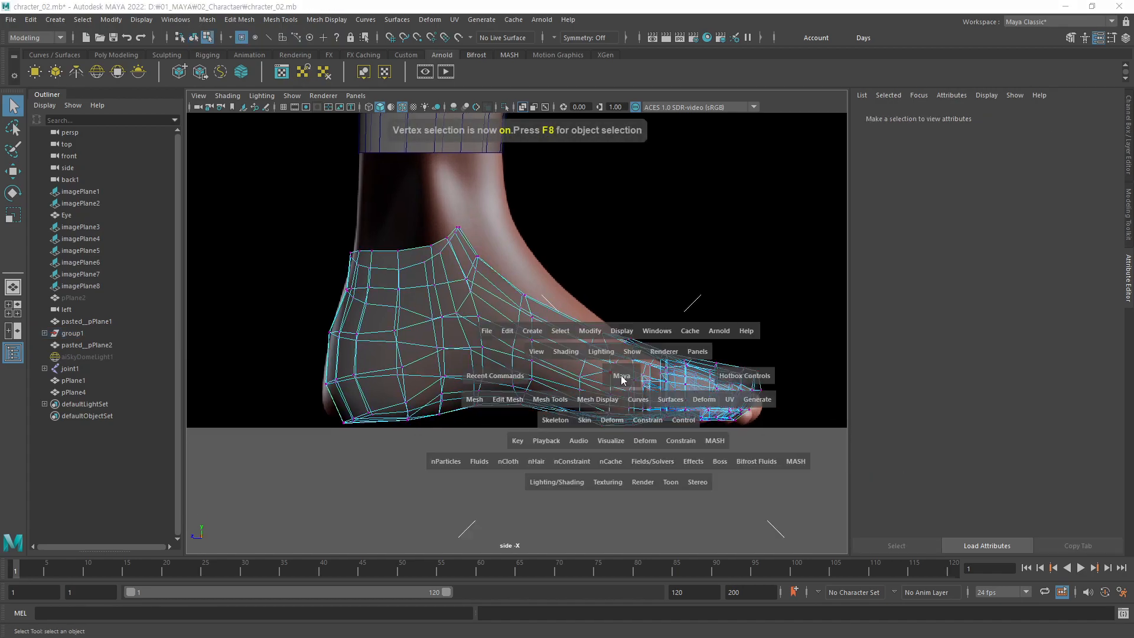
pyautogui.press('space')
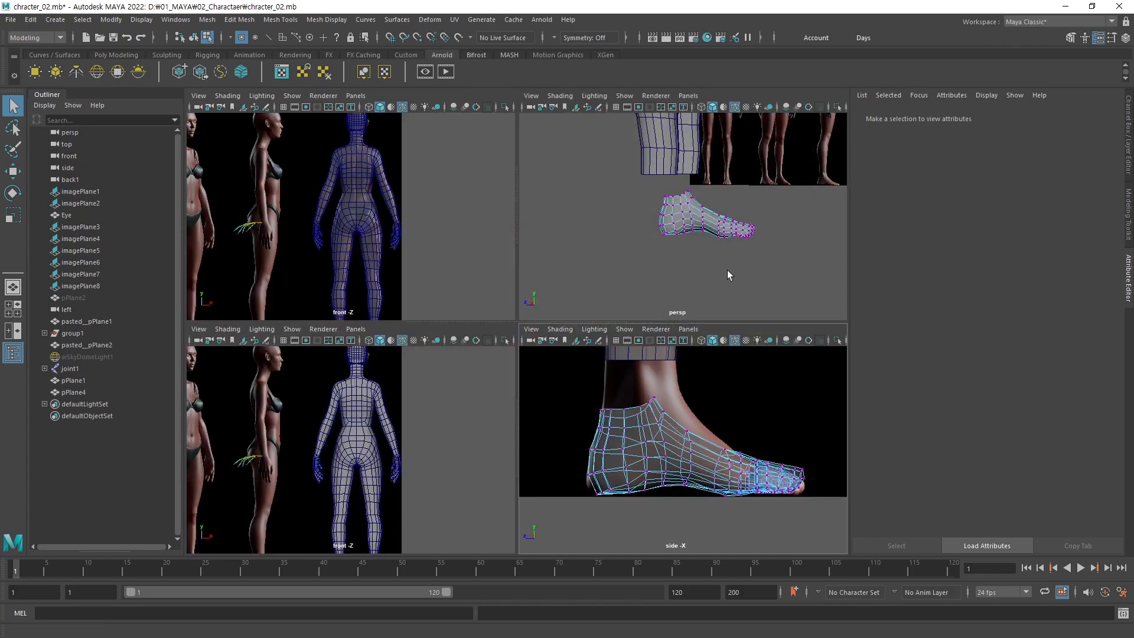
pyautogui.press('space')
pyautogui.keyDown('alt'); pyautogui.moveTo(665, 348); pyautogui.dragTo(573, 378); pyautogui.keyUp('alt')
pyautogui.press('4')
pyautogui.moveTo(354, 291); pyautogui.dragTo(664, 326)
pyautogui.keyDown('alt'); pyautogui.moveTo(546, 444); pyautogui.dragTo(509, 427); pyautogui.keyUp('alt')
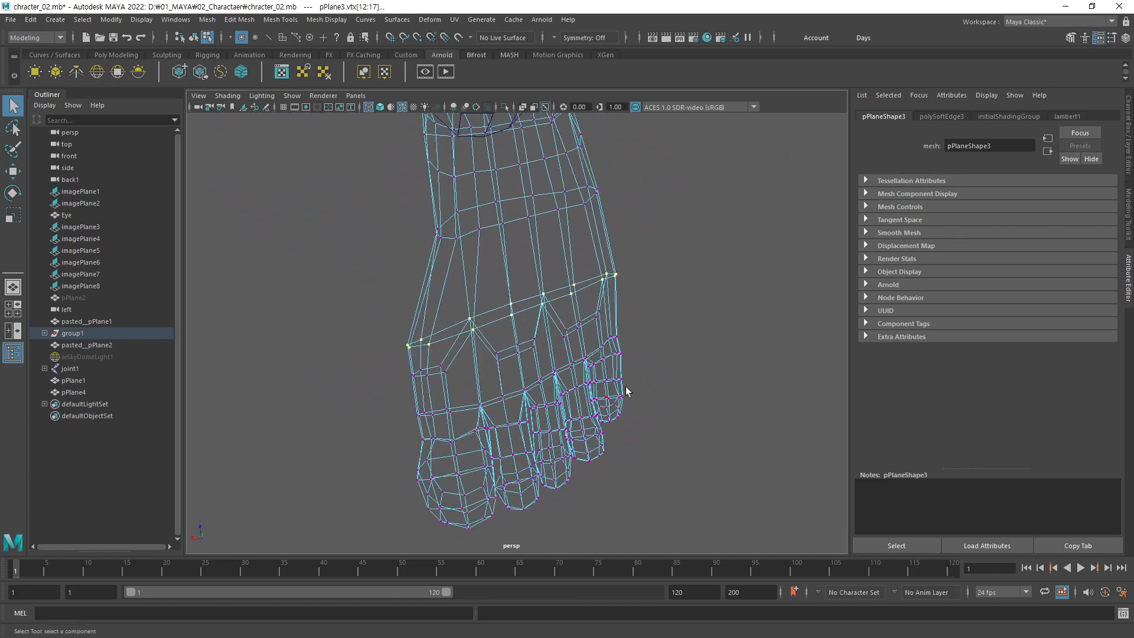
pyautogui.click(718, 364)
pyautogui.keyDown('alt'); pyautogui.moveTo(584, 412); pyautogui.dragTo(568, 413); pyautogui.keyUp('alt')
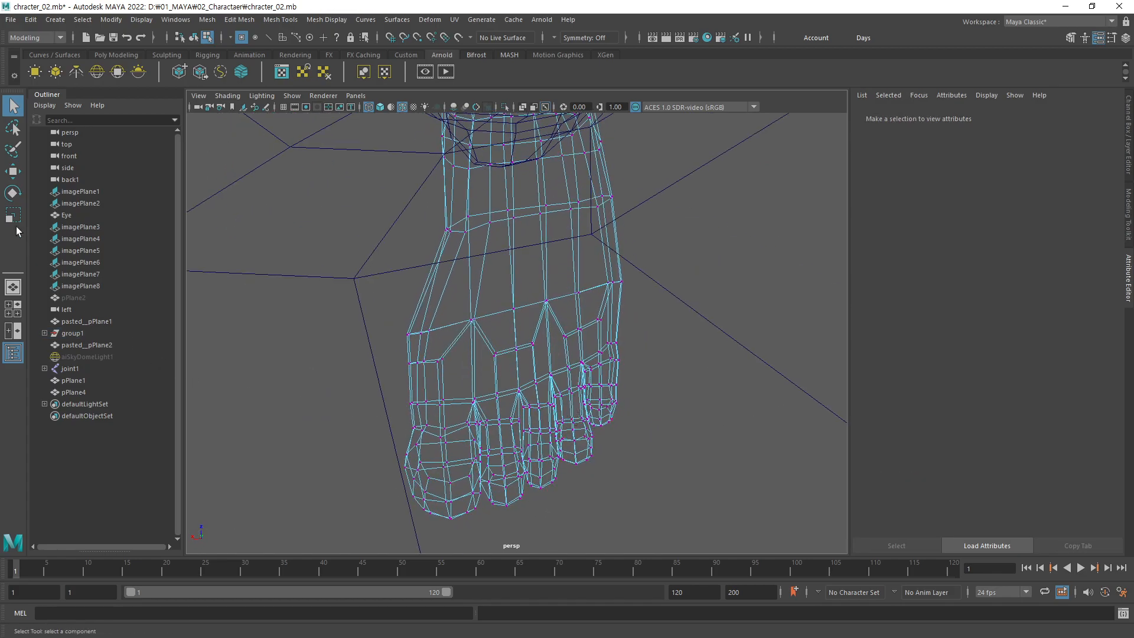
# Step: Lasso-select the ring of vertices that runs across the forefoot just behind the toe base
pyautogui.click(13, 128)
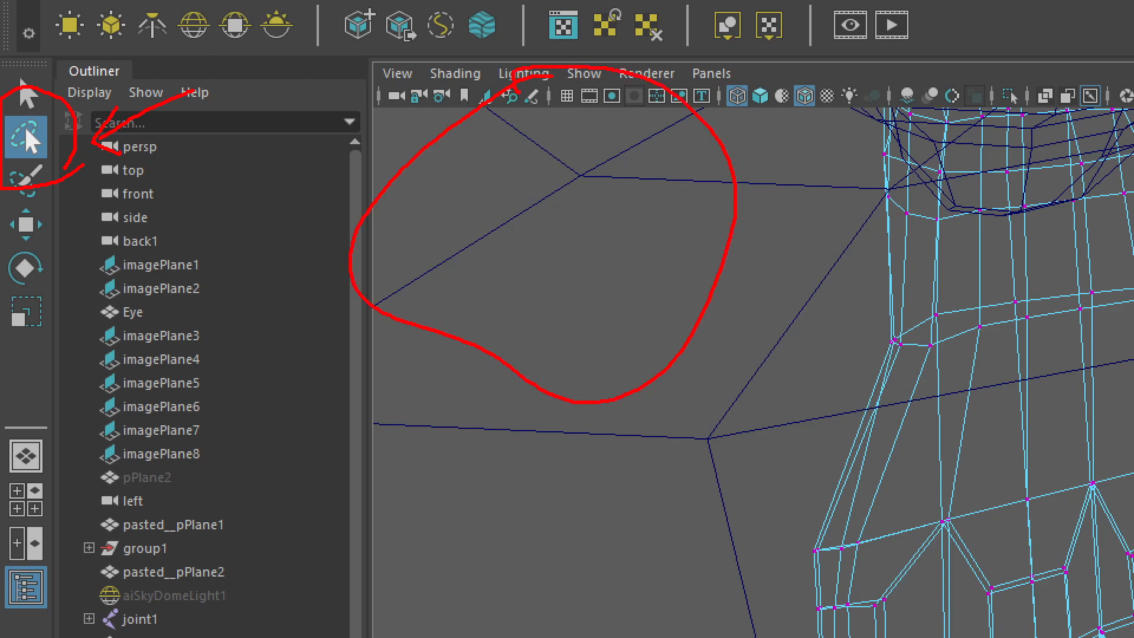
pyautogui.moveTo(487, 228); pyautogui.dragTo(454, 267)
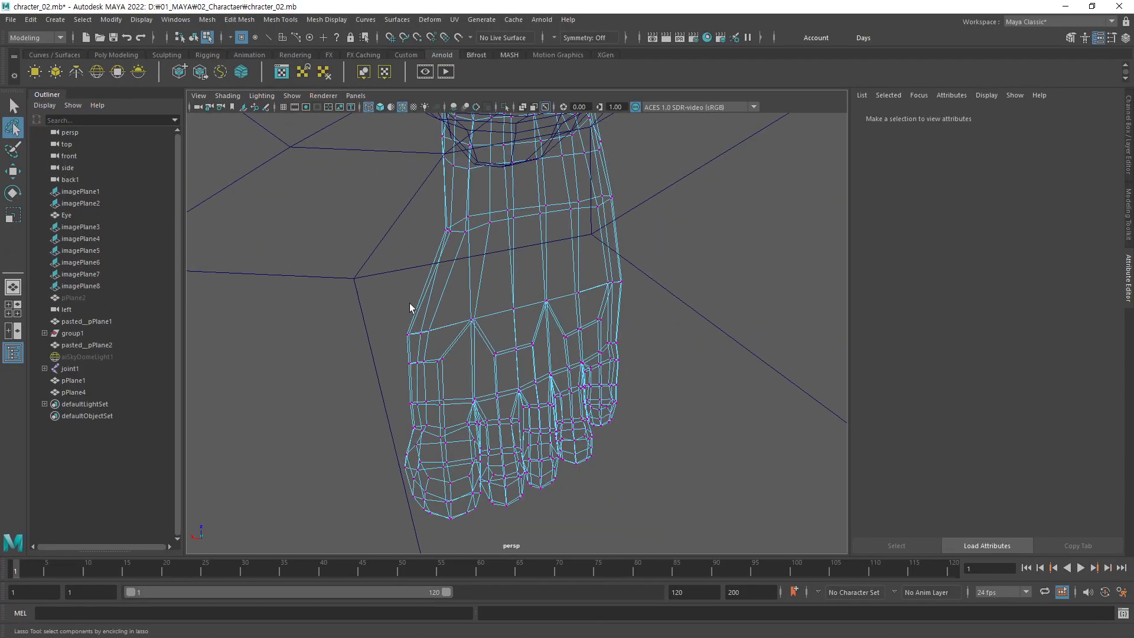
pyautogui.moveTo(397, 347)
pyautogui.mouseDown()
pyautogui.moveTo(581, 303)
pyautogui.moveTo(641, 271)
pyautogui.moveTo(484, 283)
pyautogui.mouseUp()
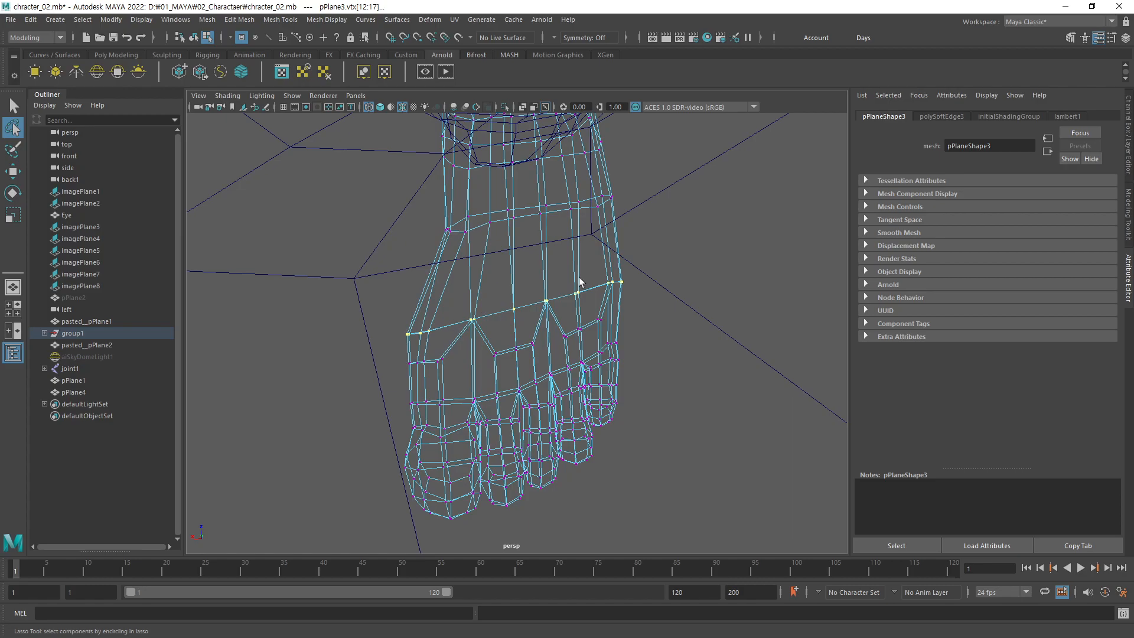
# Step: Apply a Lattice deformer to the selected forefoot vertices, with the foot framed in the side view
pyautogui.keyDown('alt'); pyautogui.moveTo(585, 408); pyautogui.dragTo(502, 345); pyautogui.keyUp('alt')
pyautogui.press('space')
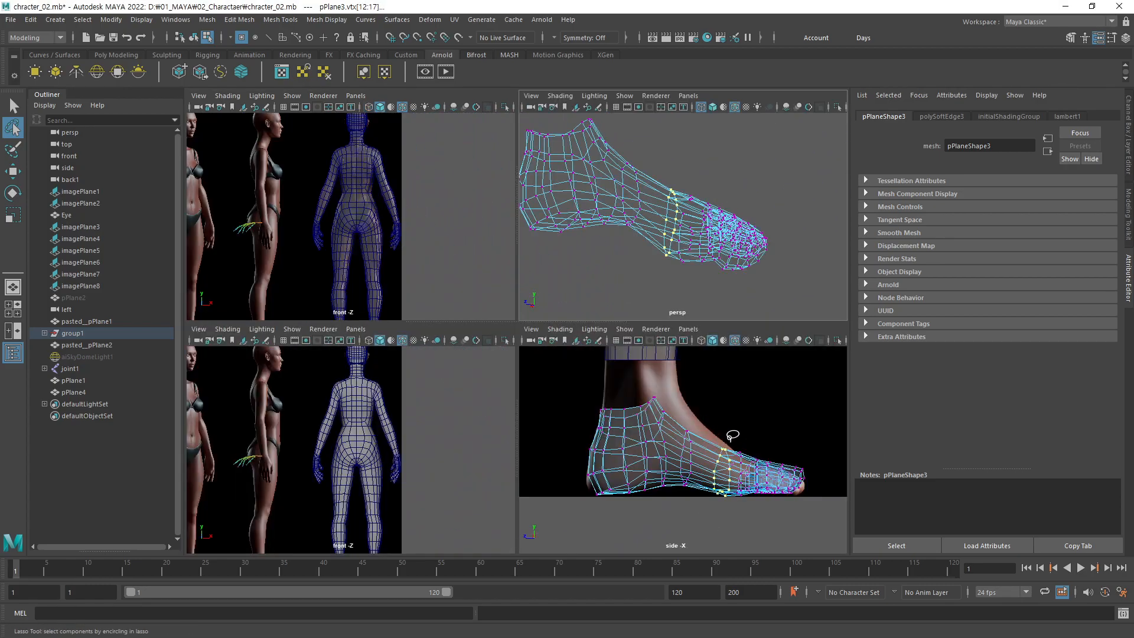
pyautogui.press('space')
pyautogui.keyDown('alt'); pyautogui.moveTo(462, 408); pyautogui.dragTo(718, 342, button='right'); pyautogui.keyUp('alt')
pyautogui.keyDown('alt'); pyautogui.moveTo(520, 423); pyautogui.dragTo(632, 370, button='middle'); pyautogui.keyUp('alt')
pyautogui.keyDown('alt'); pyautogui.moveTo(626, 370); pyautogui.dragTo(590, 387, button='right'); pyautogui.keyUp('alt')
pyautogui.click(115, 55)
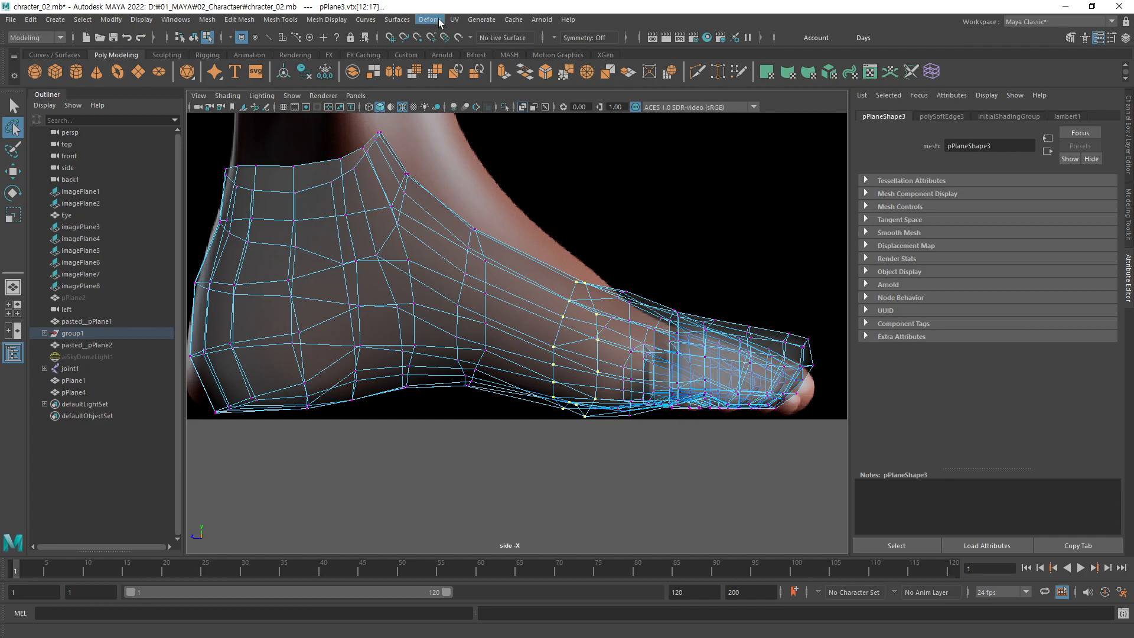
pyautogui.click(440, 20)
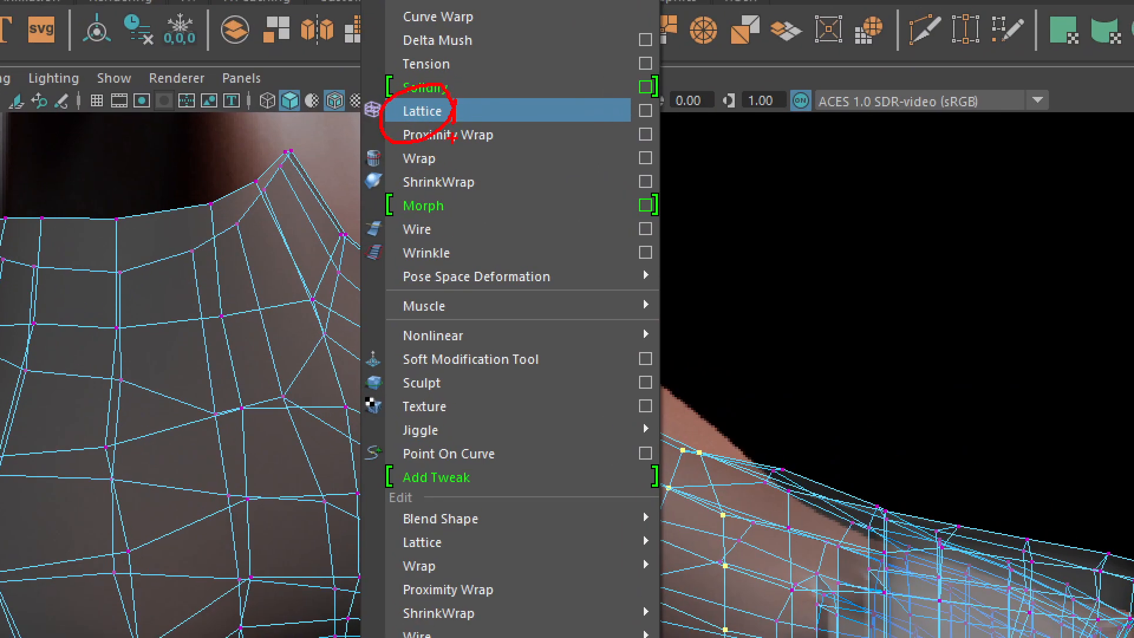
pyautogui.press('Escape')
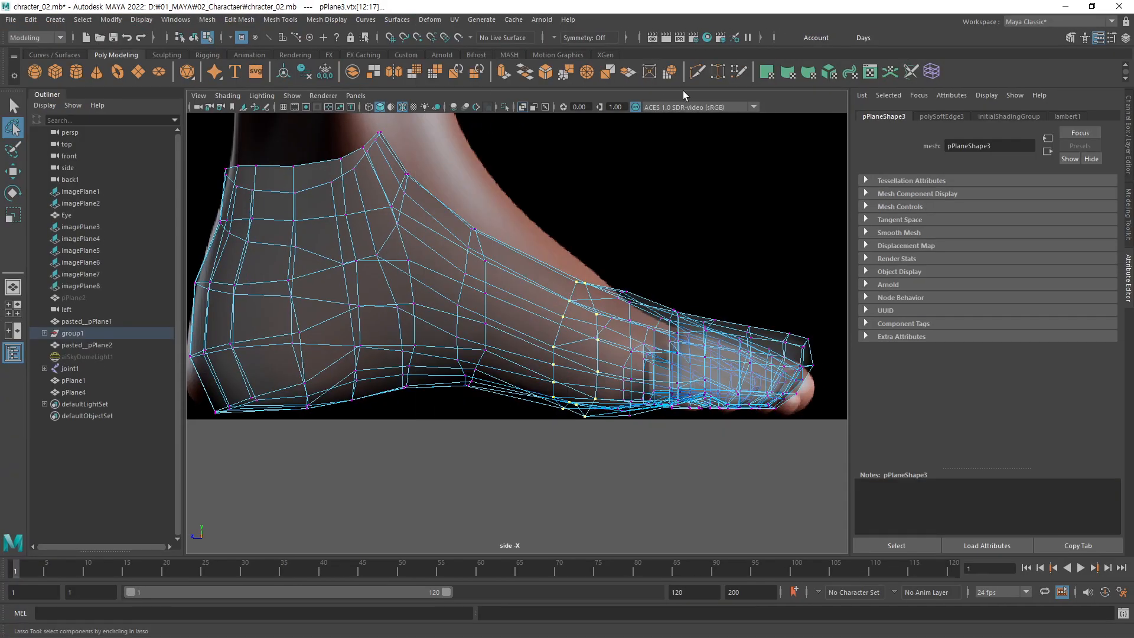
pyautogui.click(933, 69)
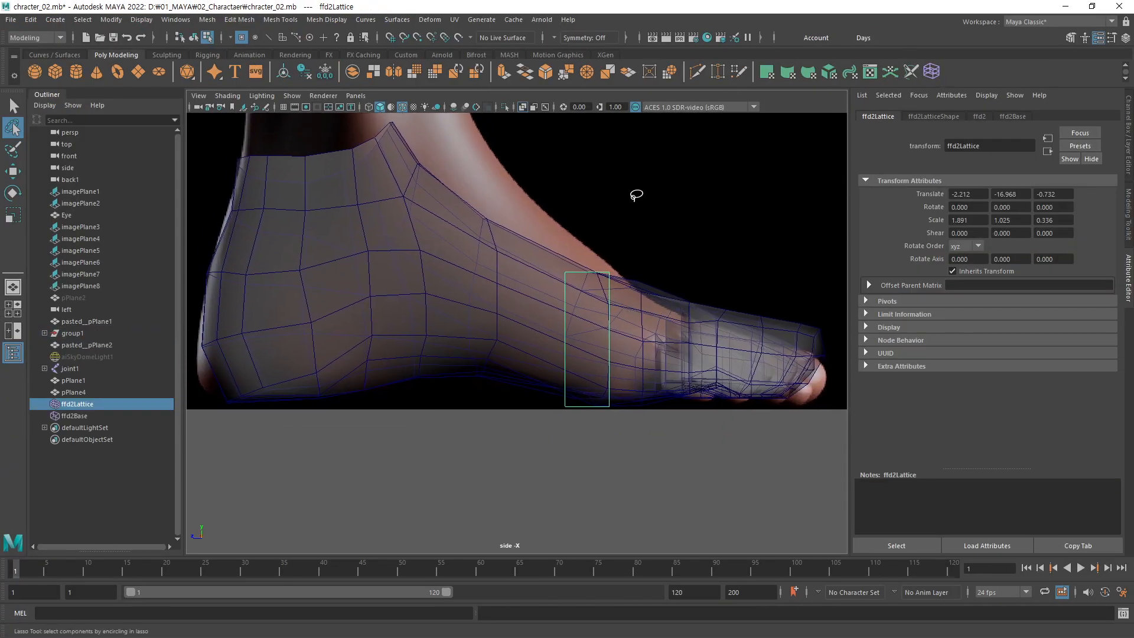
# Step: Raise the forefoot lattice's upper points to the top outline of the reference foot
pyautogui.press('q')
pyautogui.rightClick(647, 214)
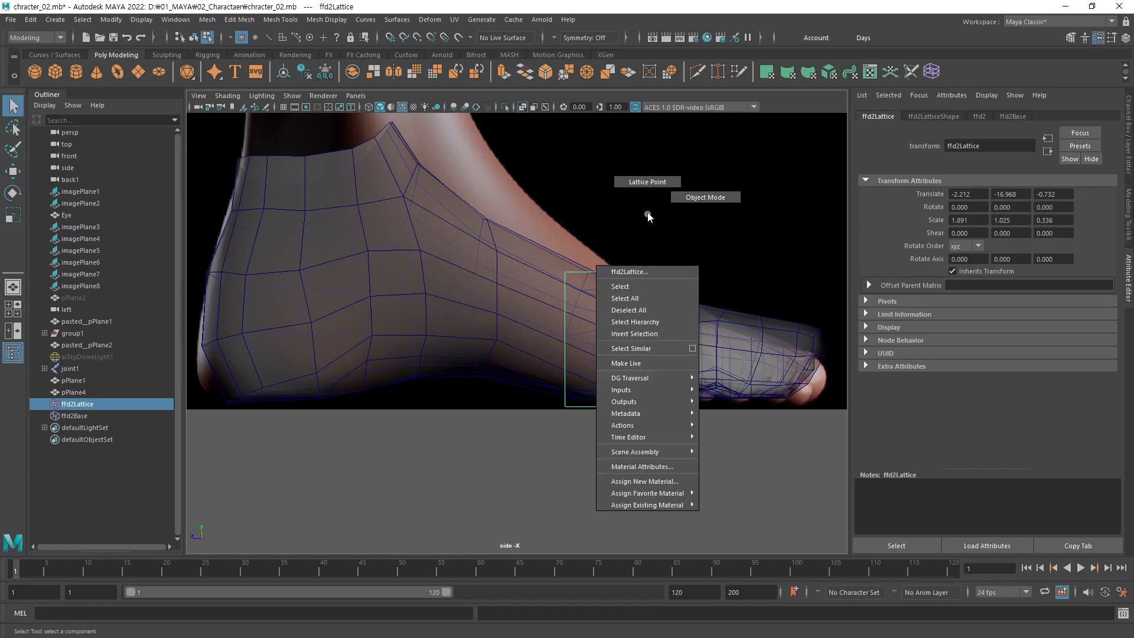
pyautogui.click(650, 183)
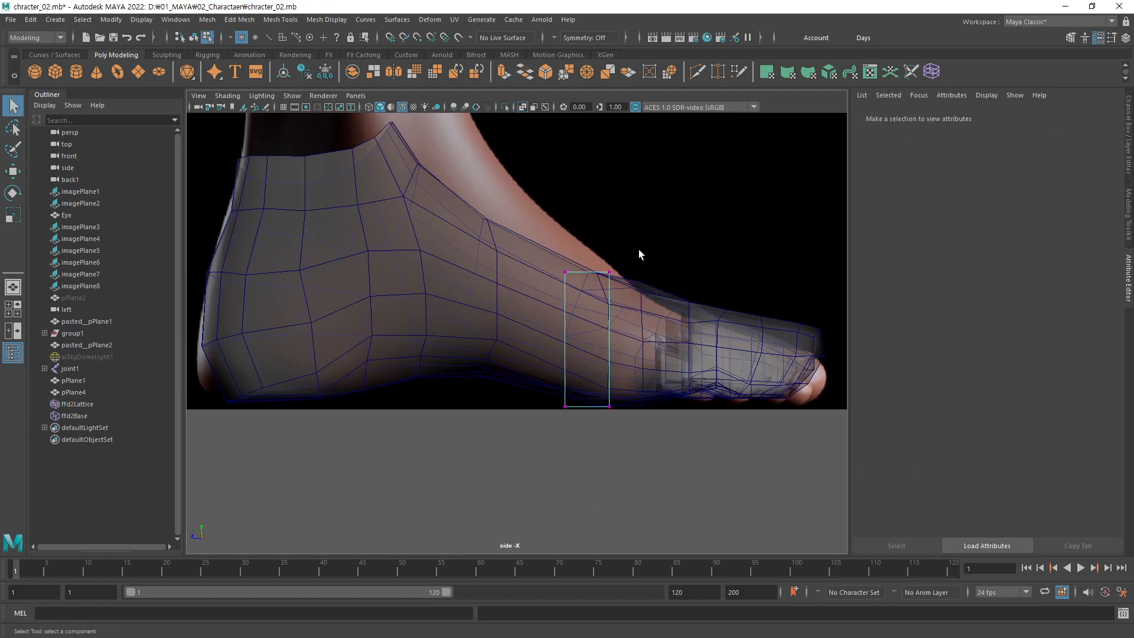
pyautogui.moveTo(639, 246); pyautogui.dragTo(565, 274)
pyautogui.press('w')
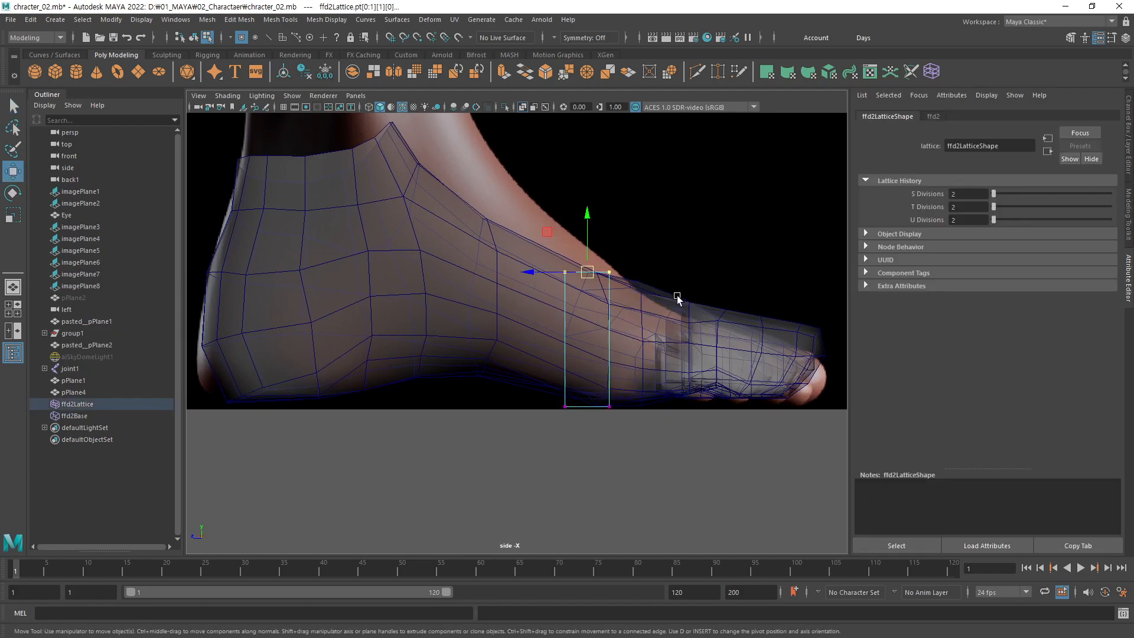
pyautogui.moveTo(665, 301); pyautogui.dragTo(669, 287, button='middle')
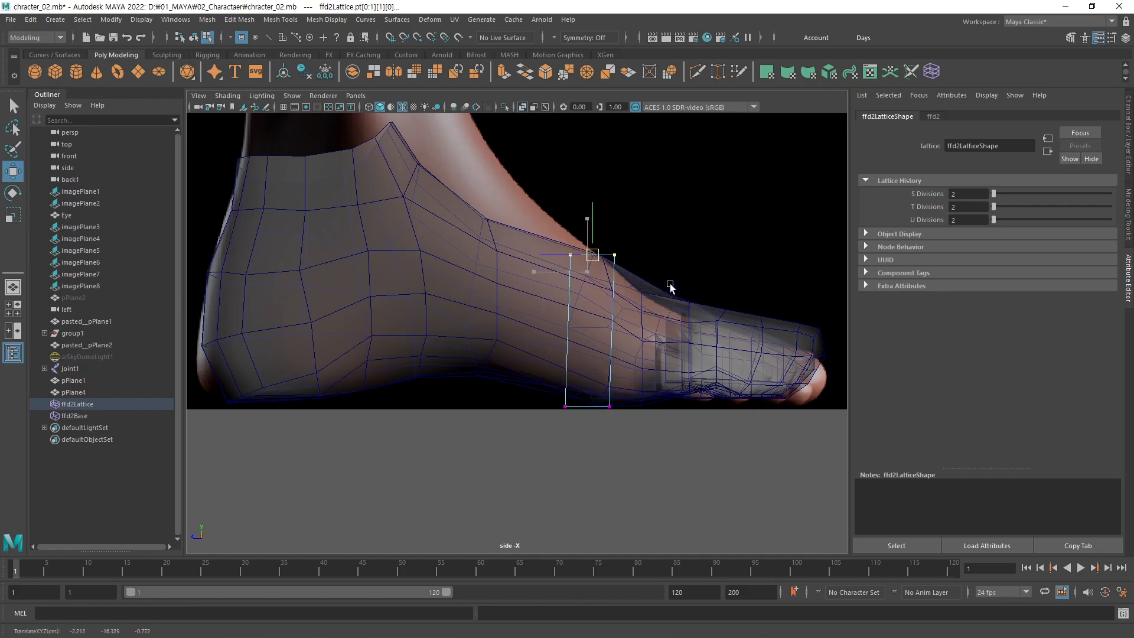
# Step: Adjust the forefoot lattice's lower points to follow the sole of the reference foot
pyautogui.moveTo(643, 395); pyautogui.dragTo(529, 455)
pyautogui.moveTo(676, 410)
pyautogui.mouseDown(button='middle')
pyautogui.moveTo(676, 380)
pyautogui.moveTo(672, 393)
pyautogui.mouseUp(button='middle')
pyautogui.keyDown('alt'); pyautogui.moveTo(657, 324); pyautogui.dragTo(655, 339, button='middle'); pyautogui.keyUp('alt')
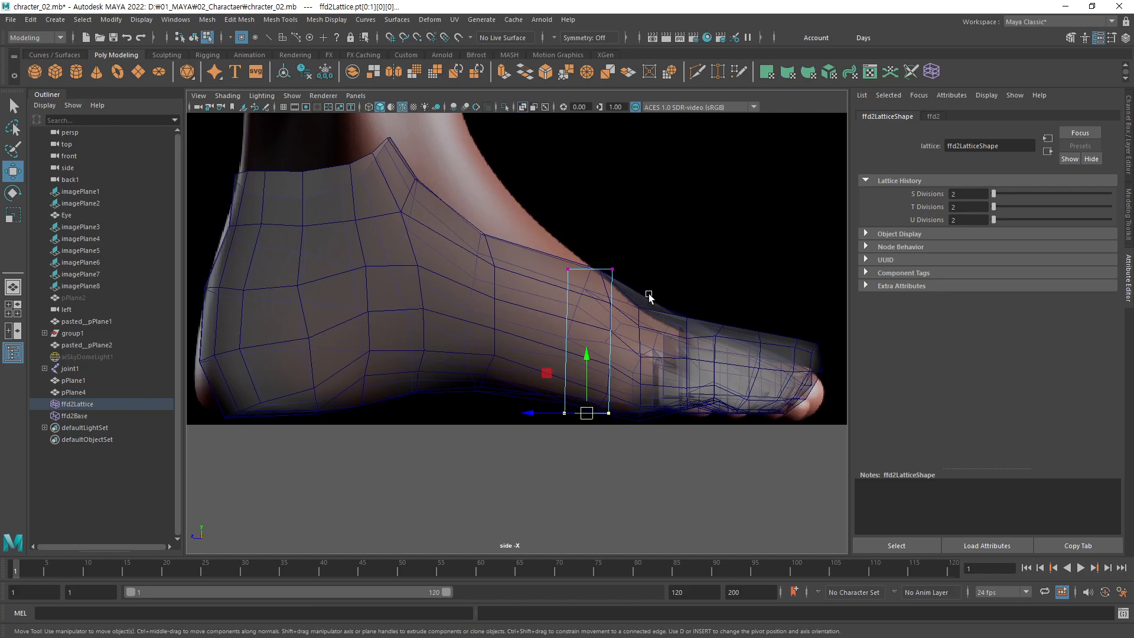
# Step: Select the vertical edge loop around the midfoot and apply a Lattice deformer to it
pyautogui.keyDown('alt'); pyautogui.moveTo(635, 304); pyautogui.dragTo(595, 355, button='right'); pyautogui.keyUp('alt')
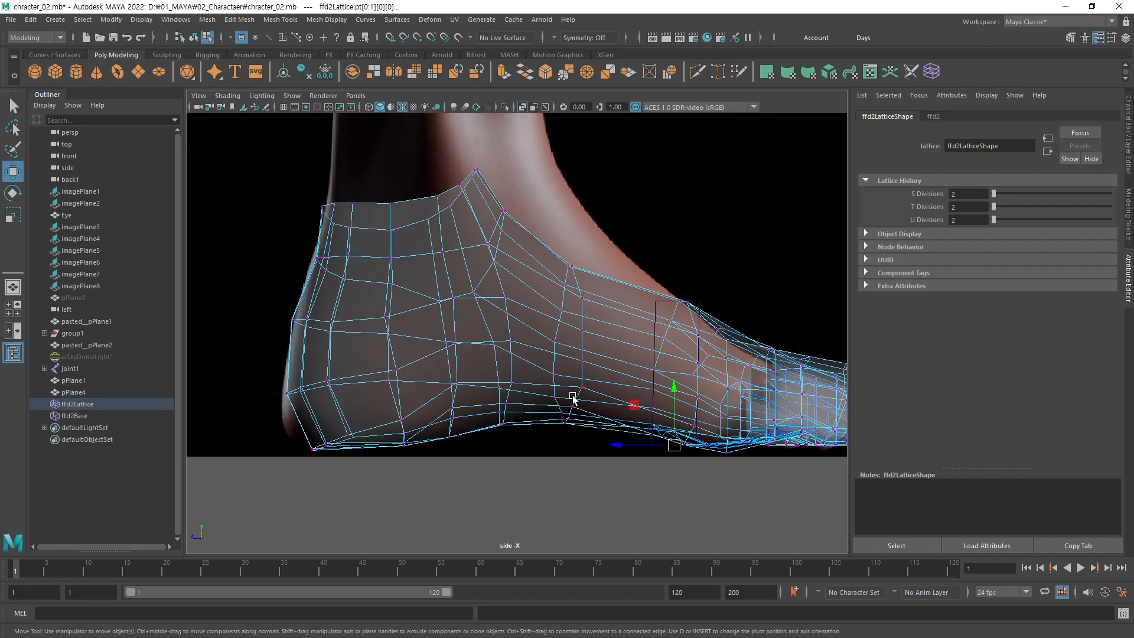
pyautogui.press('F10')
pyautogui.click(581, 312)
pyautogui.doubleClick(567, 310)
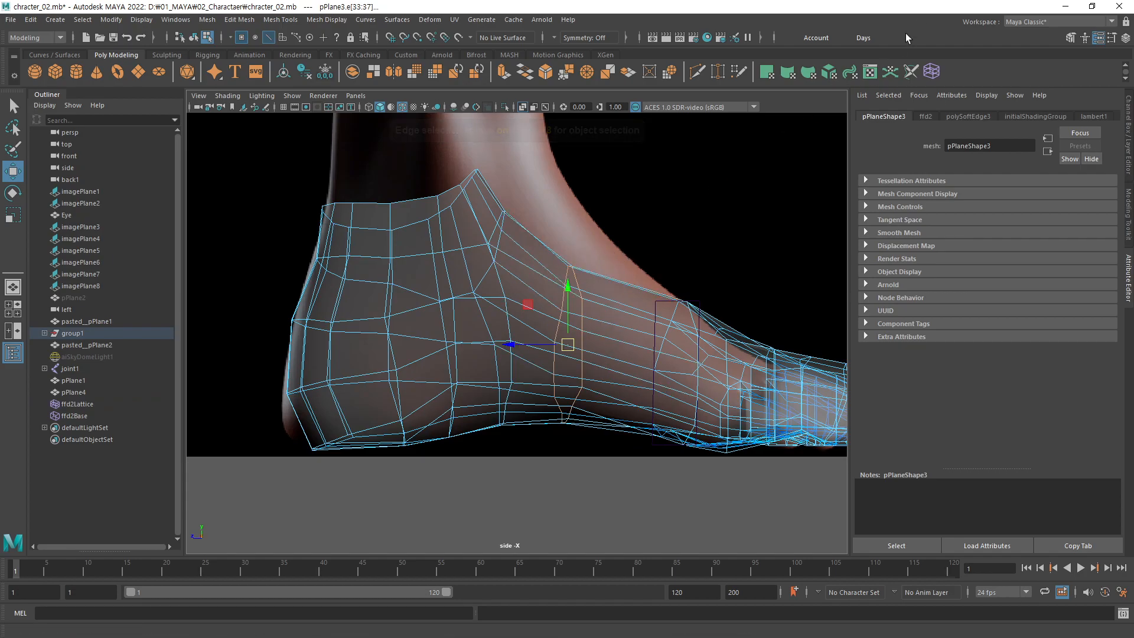
pyautogui.click(931, 72)
# Step: Raise the midfoot lattice's upper points to the instep outline of the reference
pyautogui.moveTo(674, 253); pyautogui.dragTo(666, 220, button='right')
pyautogui.moveTo(664, 220); pyautogui.dragTo(558, 260)
pyautogui.moveTo(646, 281); pyautogui.dragTo(650, 261, button='middle')
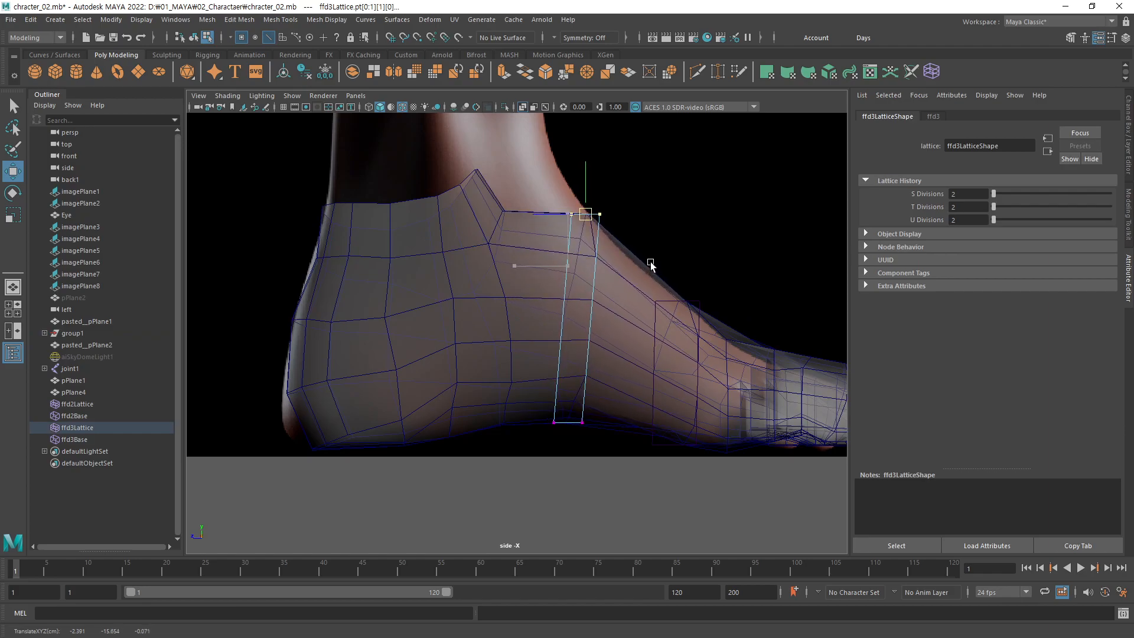
# Step: Fine-tune the midfoot lattice's lower points and the forefoot lattice's upper points against the reference outline
pyautogui.moveTo(619, 381); pyautogui.dragTo(529, 475)
pyautogui.moveTo(618, 402); pyautogui.dragTo(636, 374, button='middle')
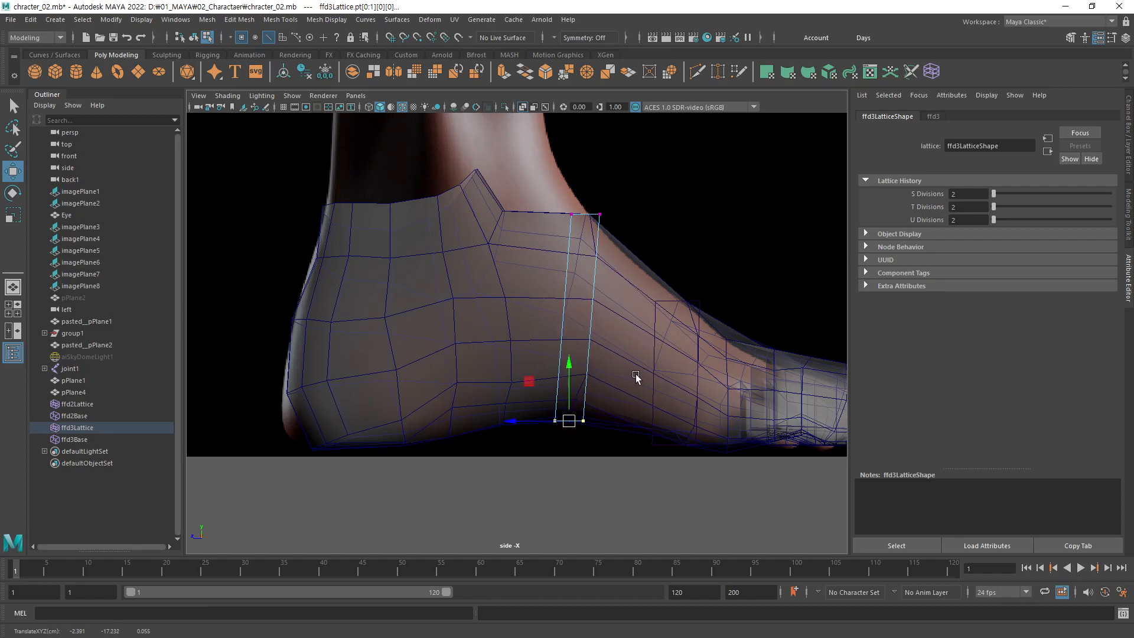
pyautogui.hotkey('ctrl', 'z')
pyautogui.moveTo(715, 287); pyautogui.dragTo(630, 348)
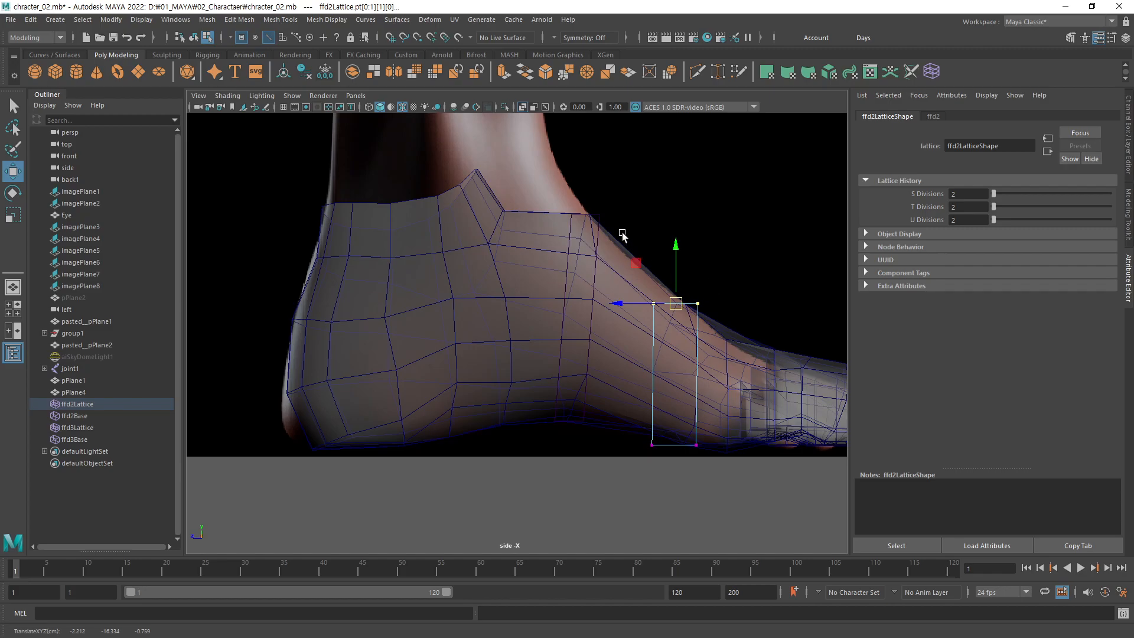
pyautogui.moveTo(614, 203); pyautogui.dragTo(558, 239)
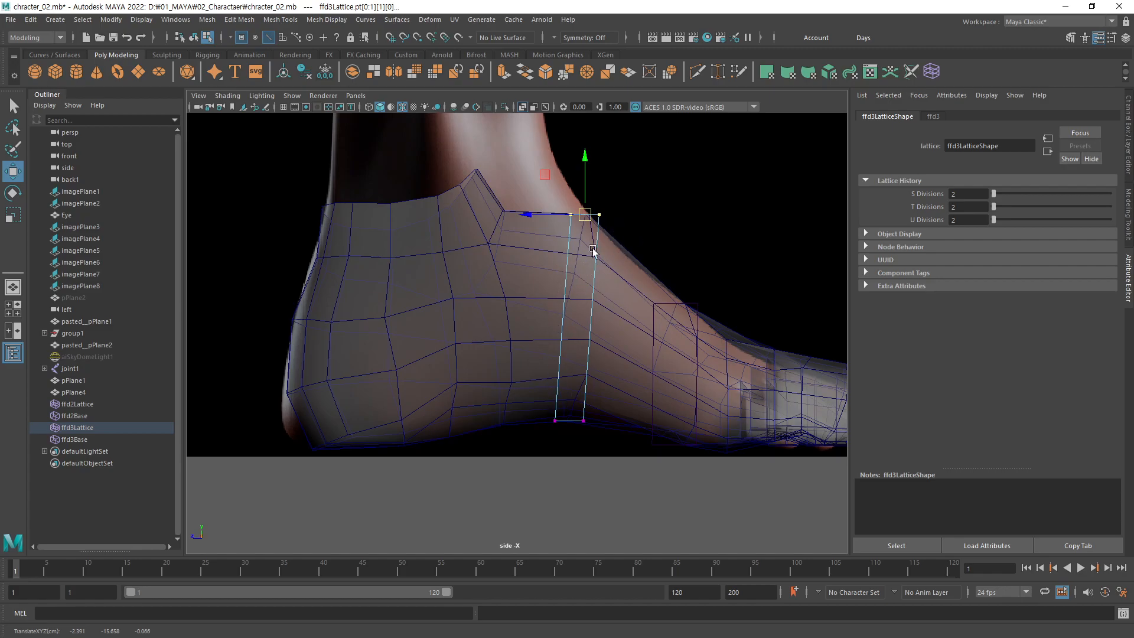
pyautogui.keyDown('alt'); pyautogui.moveTo(484, 281); pyautogui.dragTo(529, 272, button='middle'); pyautogui.keyUp('alt')
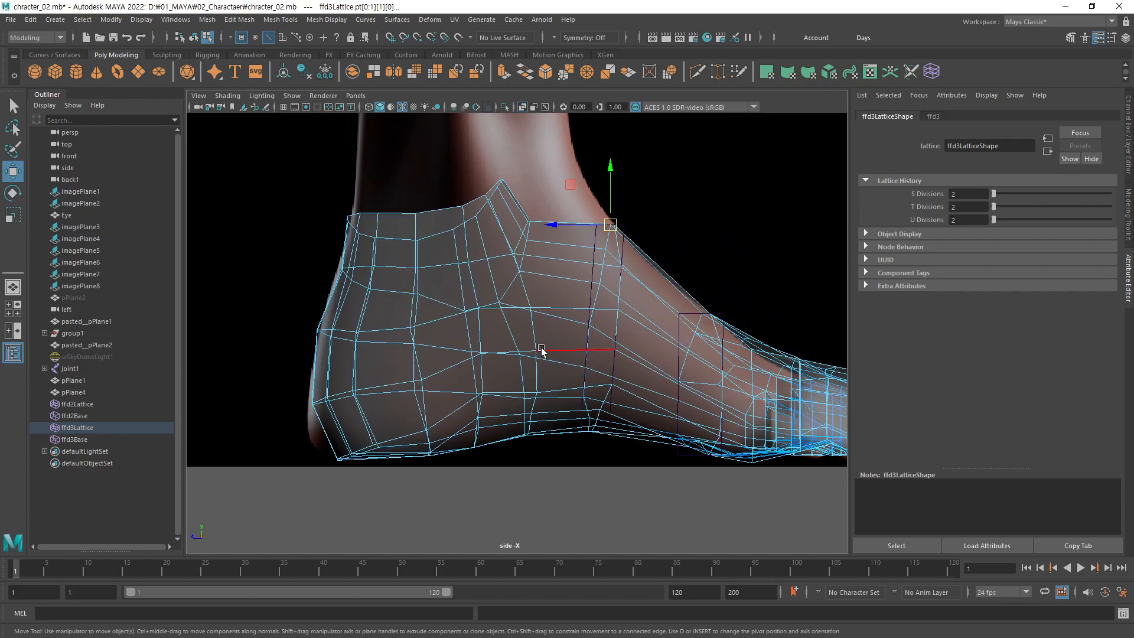
pyautogui.doubleClick(526, 293)
pyautogui.keyDown('shift'); pyautogui.click(518, 239); pyautogui.keyUp('shift')
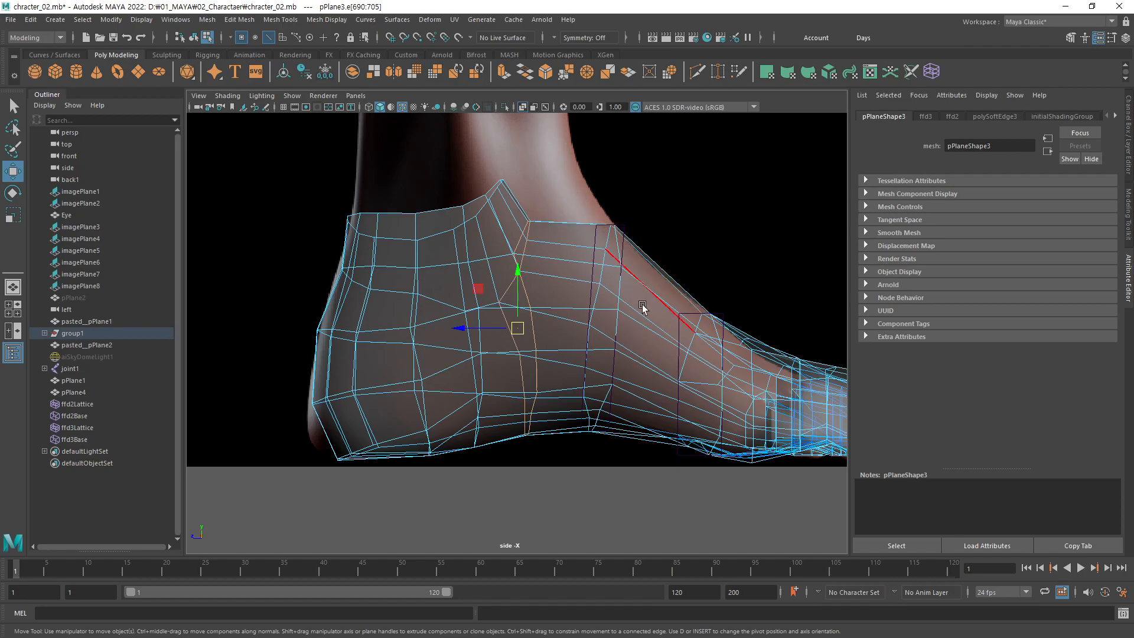
# Step: Move the midfoot lattice's upper points down and toward the toes along the reference instep outline
pyautogui.click(610, 239)
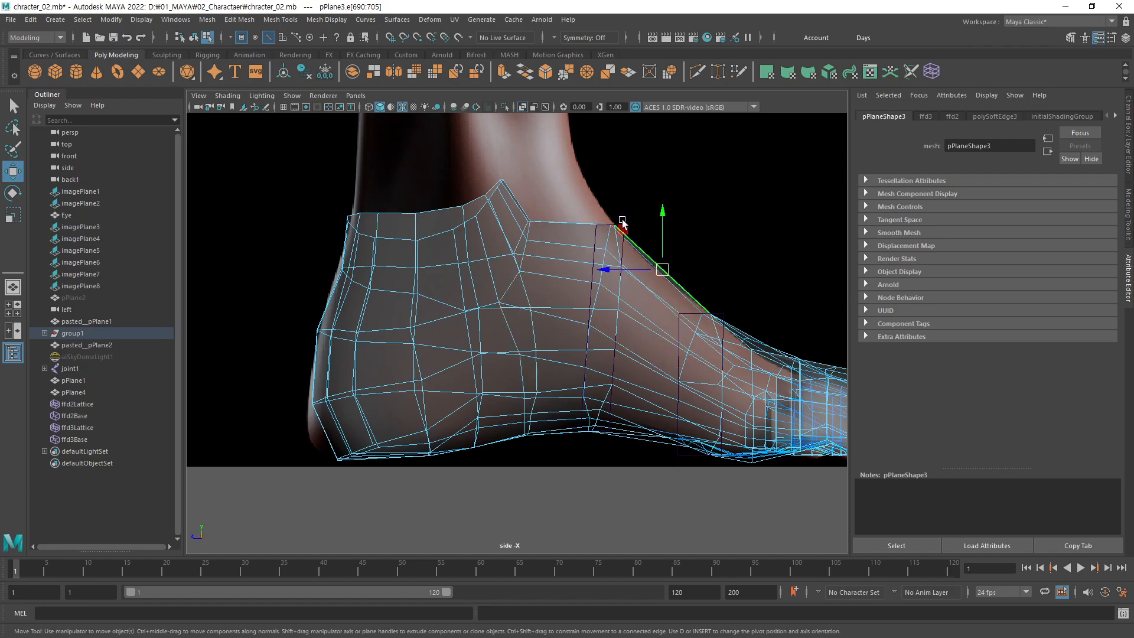
pyautogui.press('q')
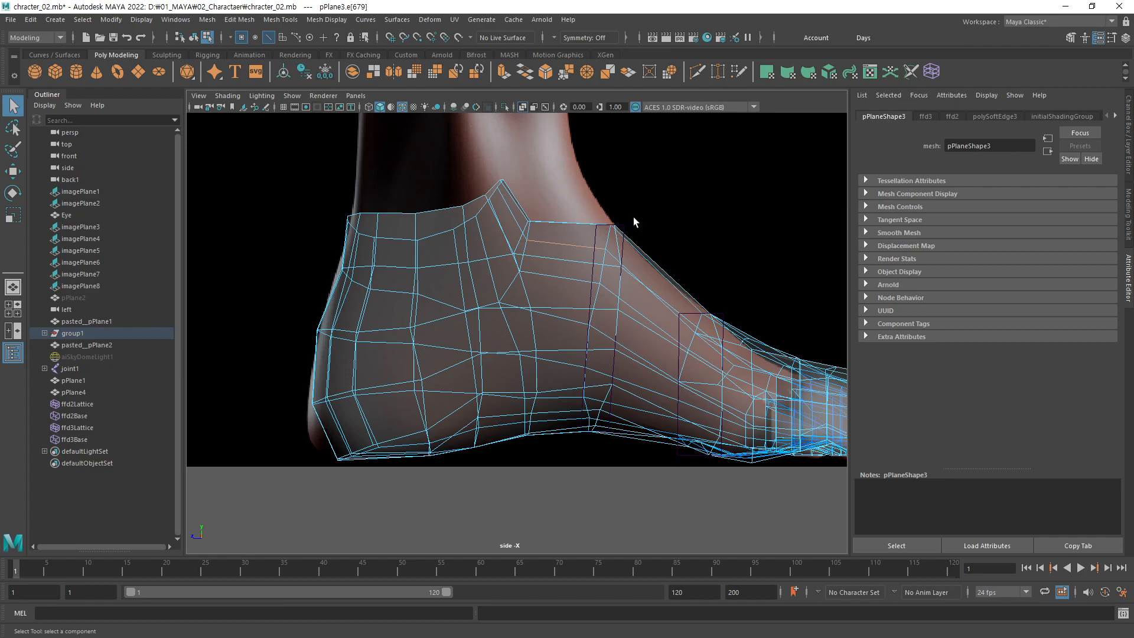
pyautogui.click(627, 231)
pyautogui.moveTo(638, 211); pyautogui.dragTo(592, 240)
pyautogui.press('w')
pyautogui.moveTo(677, 300); pyautogui.dragTo(700, 327, button='middle')
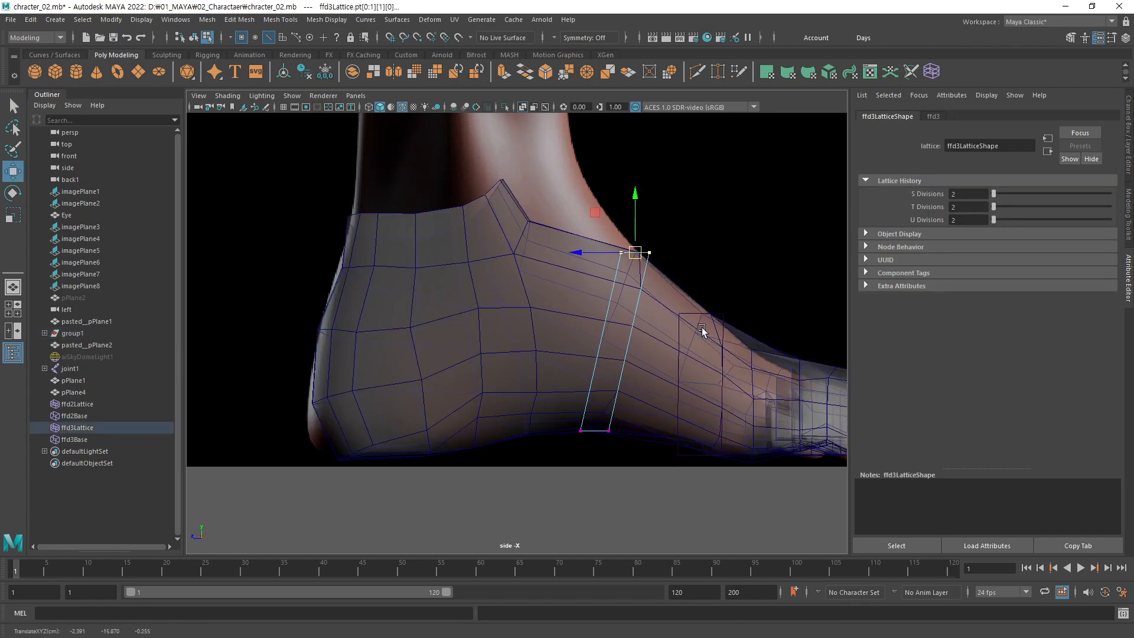
# Step: Select the vertical edge loops at the front of the ankle, behind the midfoot lattice, and apply a Lattice deformer to them
pyautogui.click(527, 253)
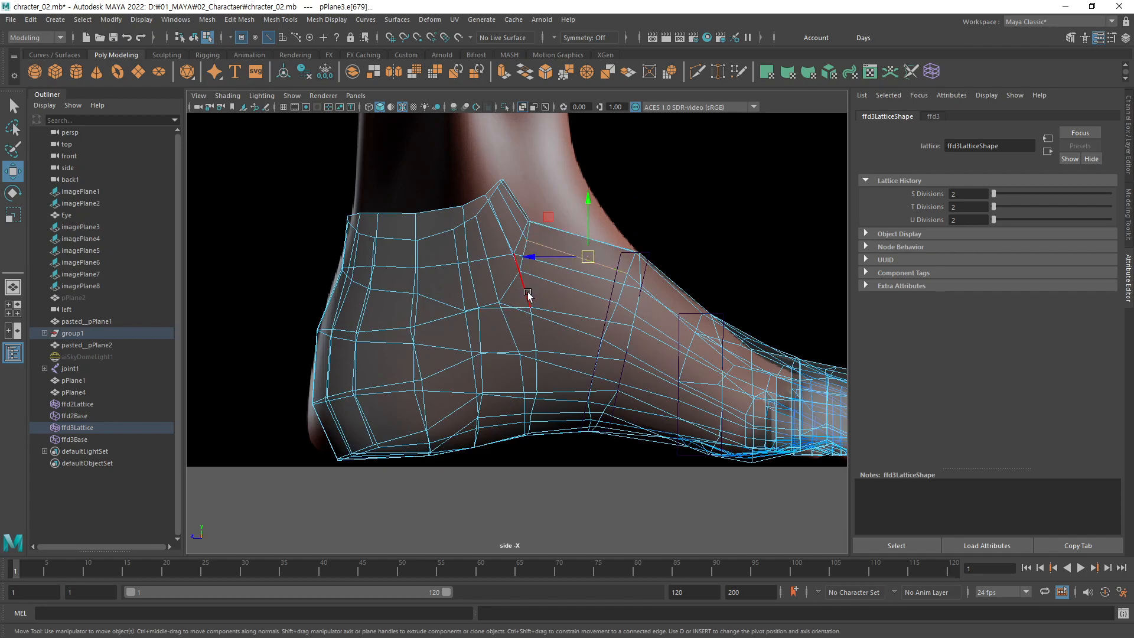
pyautogui.doubleClick(517, 247)
pyautogui.keyDown('shift'); pyautogui.click(520, 244); pyautogui.keyUp('shift')
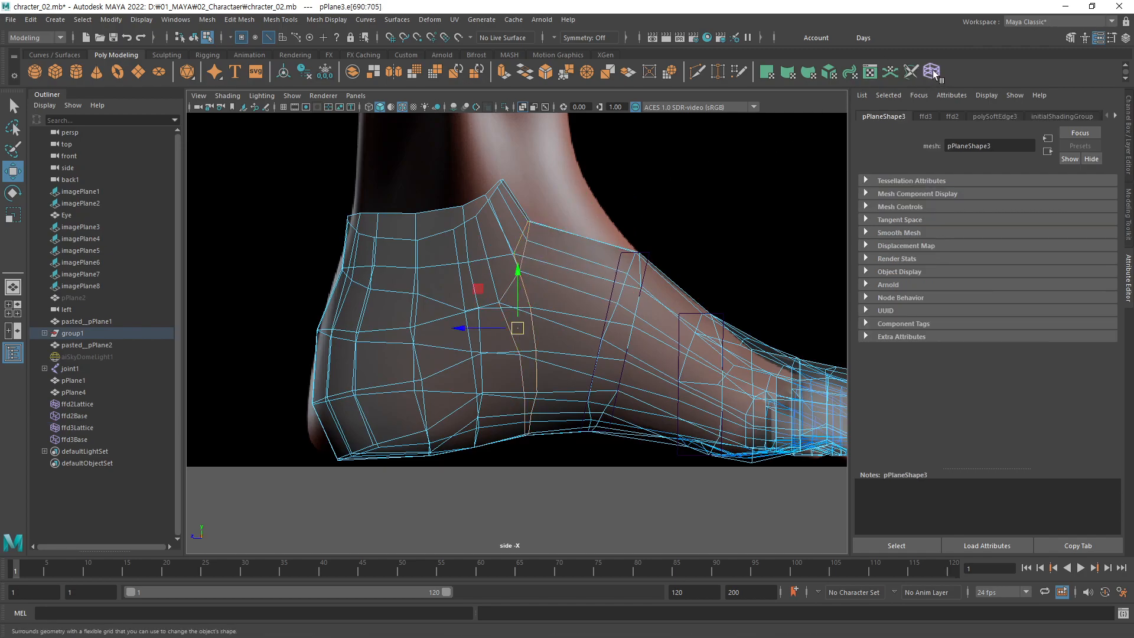
pyautogui.click(932, 70)
# Step: Move the new ankle lattice's upper points toward the instep outline and adjust its lower points to the sole
pyautogui.moveTo(688, 210); pyautogui.dragTo(663, 184, button='right')
pyautogui.moveTo(663, 185); pyautogui.dragTo(484, 247)
pyautogui.moveTo(598, 267); pyautogui.dragTo(663, 248, button='middle')
pyautogui.moveTo(613, 314); pyautogui.dragTo(531, 355)
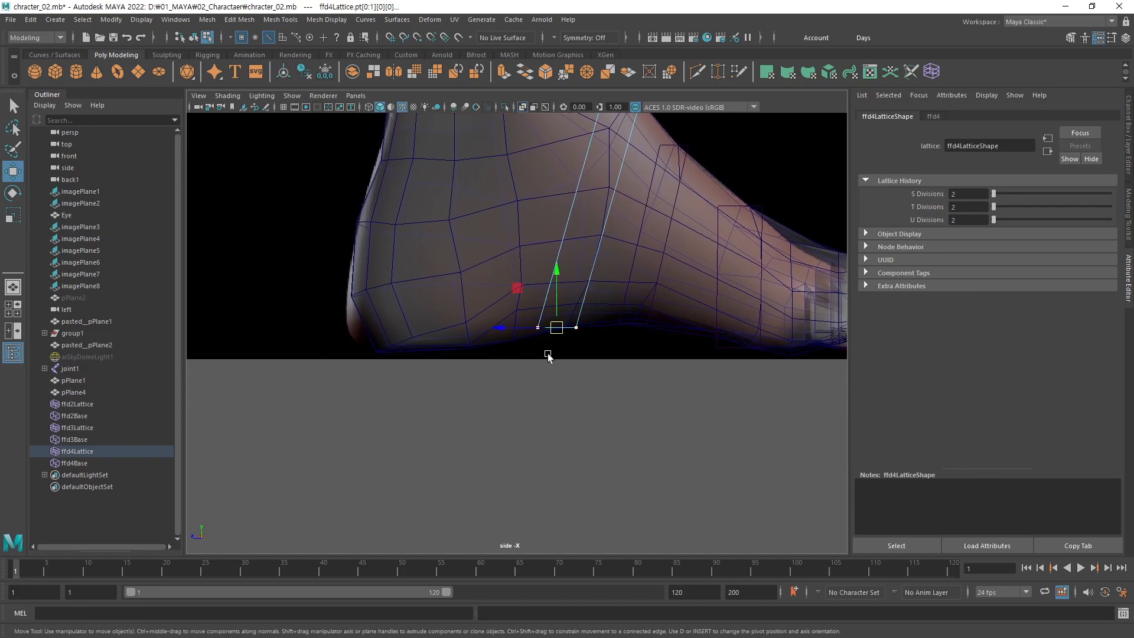
pyautogui.moveTo(608, 373); pyautogui.dragTo(607, 374, button='middle')
pyautogui.keyDown('alt'); pyautogui.moveTo(611, 147); pyautogui.dragTo(592, 297, button='middle'); pyautogui.keyUp('alt')
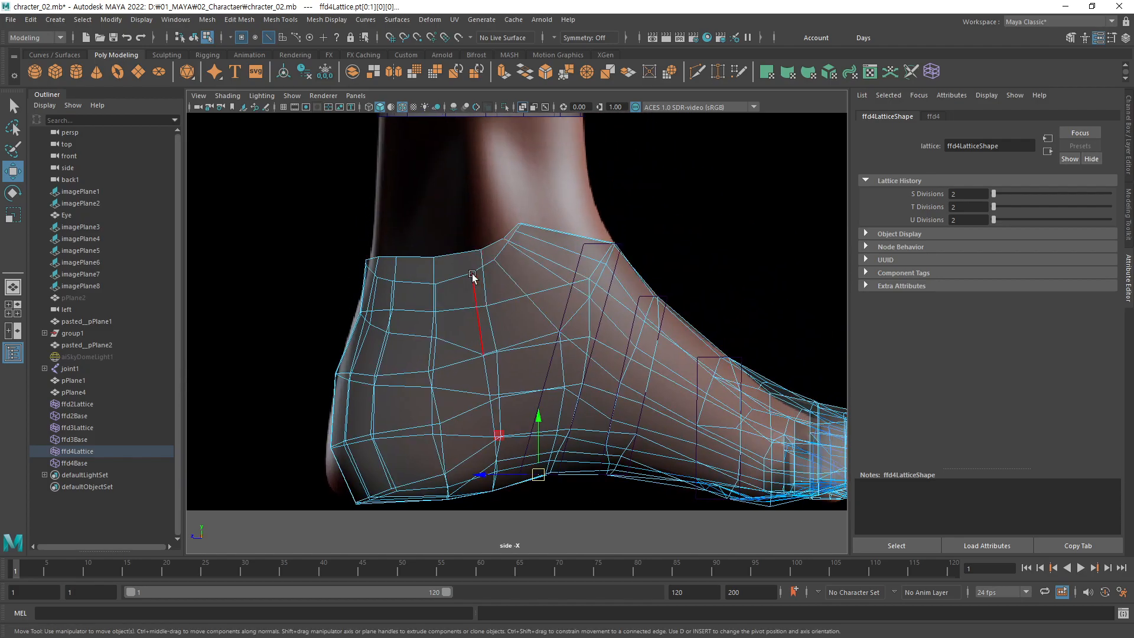
# Step: Apply a Lattice deformer to the edge loops at the ankle opening and fit its front and rear points to the reference outline
pyautogui.click(490, 250)
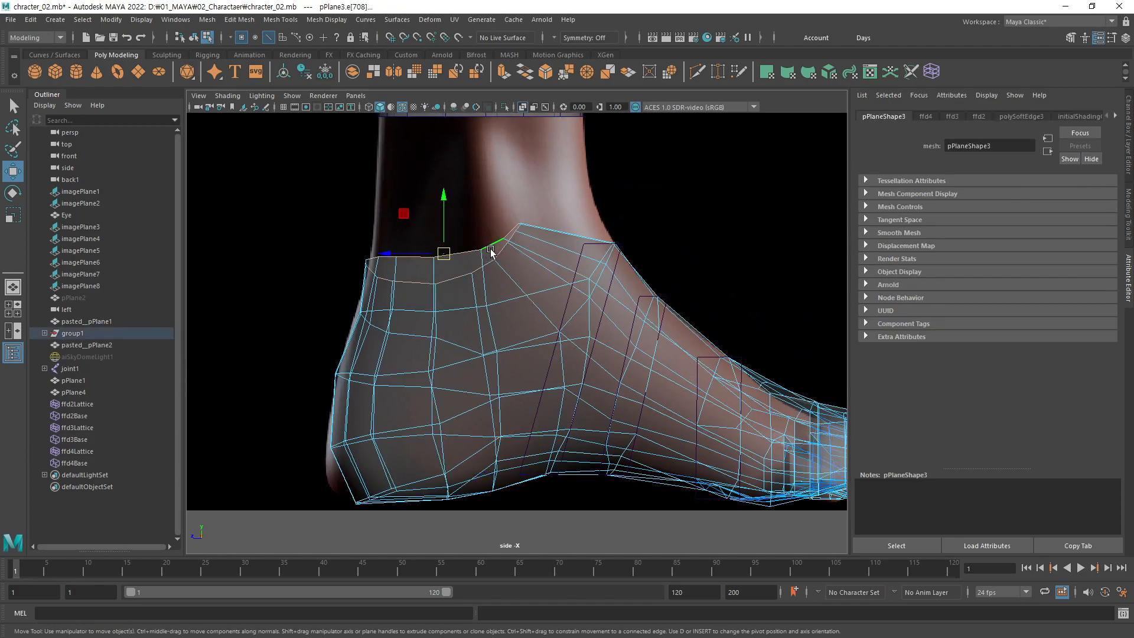
pyautogui.click(930, 71)
pyautogui.moveTo(667, 206); pyautogui.dragTo(600, 288, button='right')
pyautogui.moveTo(559, 214); pyautogui.dragTo(496, 346)
pyautogui.moveTo(557, 341); pyautogui.dragTo(633, 307, button='middle')
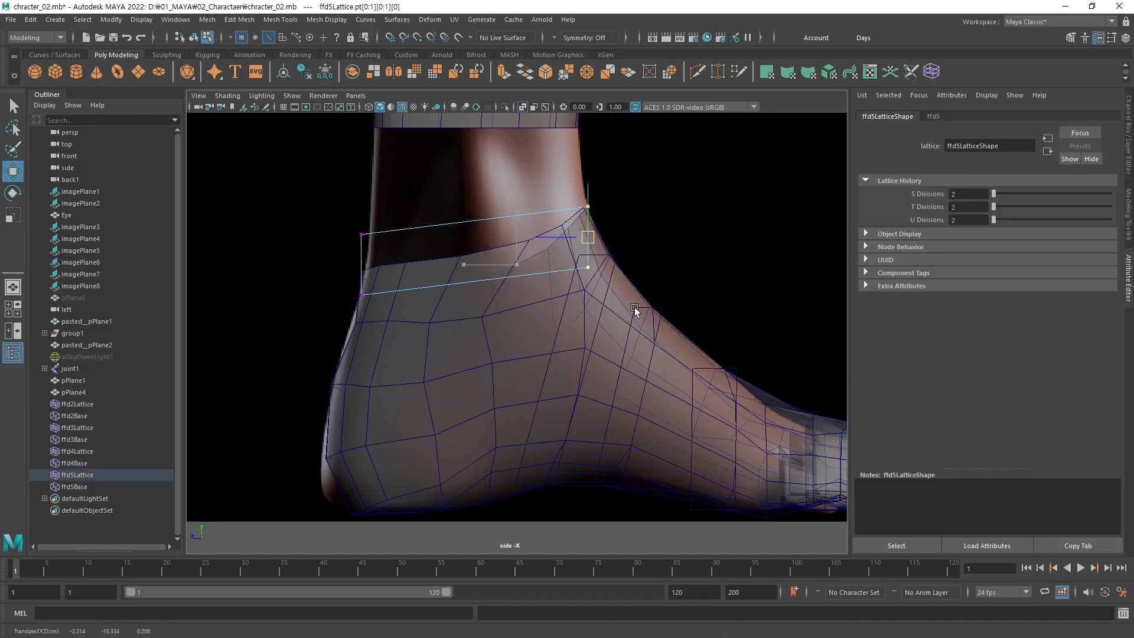
pyautogui.moveTo(345, 216); pyautogui.dragTo(380, 344)
pyautogui.moveTo(380, 344); pyautogui.dragTo(437, 336, button='middle')
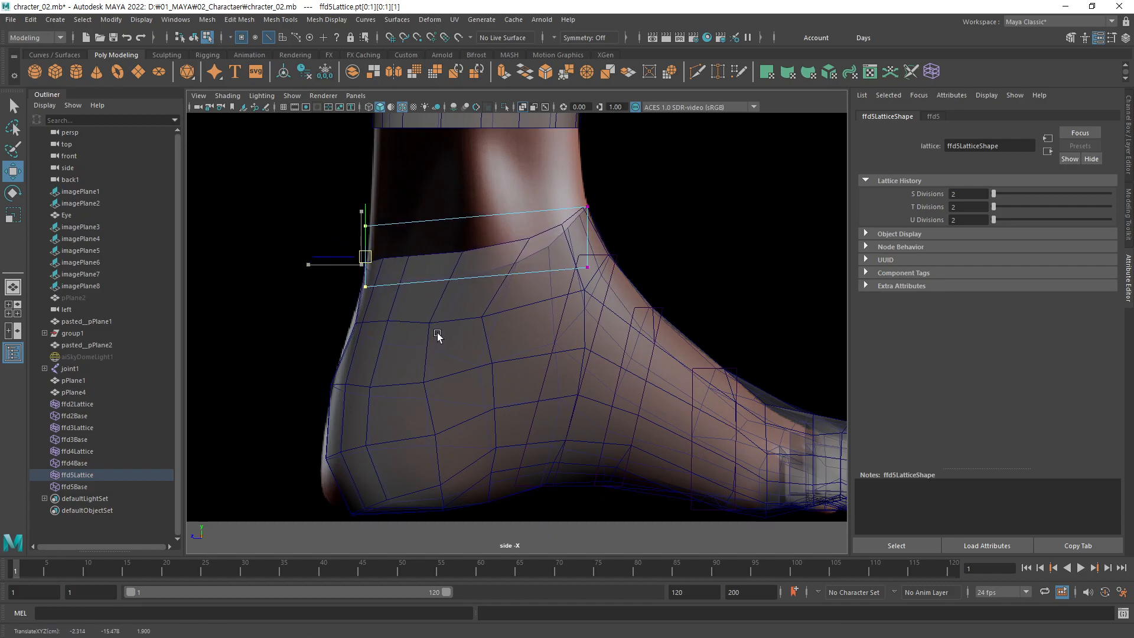
# Step: Apply a Lattice deformer to the horizontal edge loops below the ankle opening and move its rear points to the heel outline
pyautogui.moveTo(437, 335); pyautogui.dragTo(434, 317, button='right')
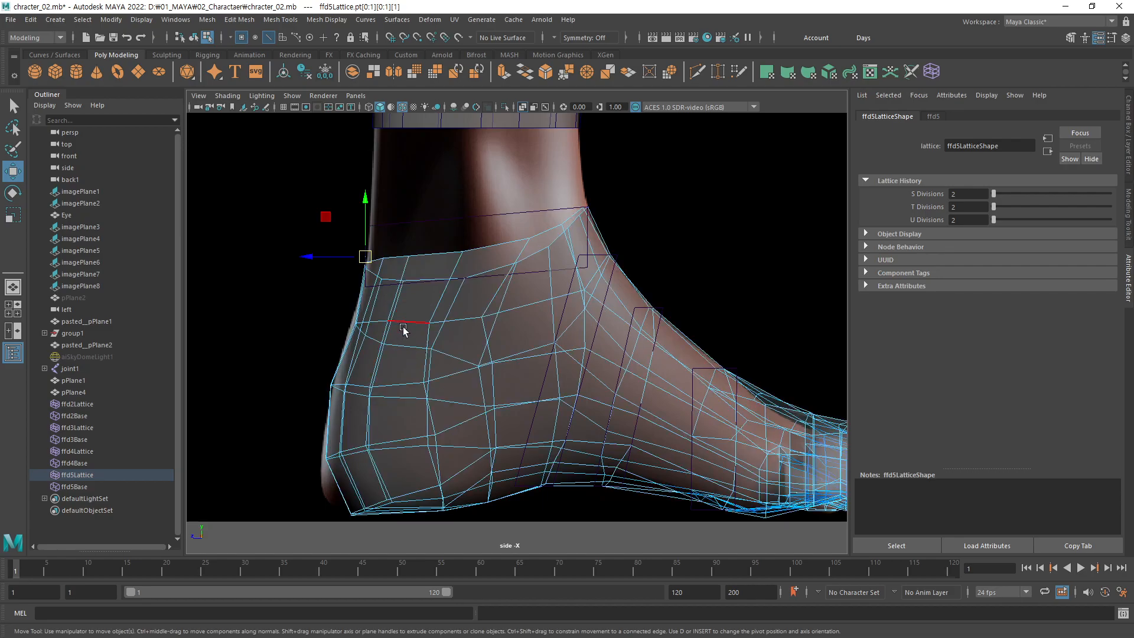
pyautogui.doubleClick(405, 323)
pyautogui.click(931, 71)
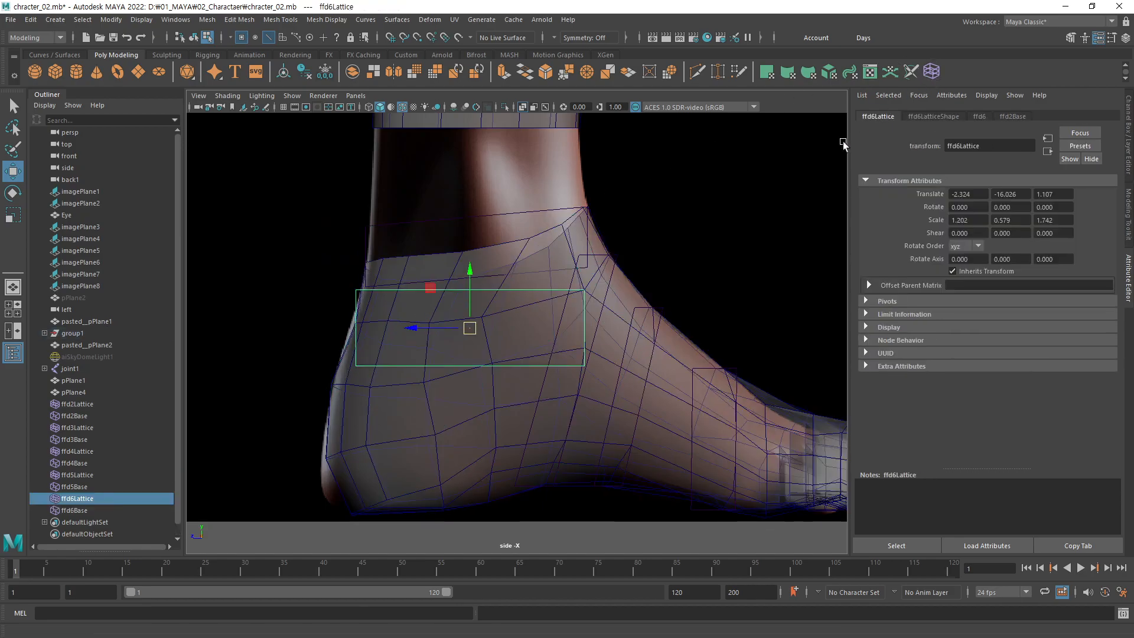
pyautogui.moveTo(692, 250); pyautogui.dragTo(699, 233, button='right')
pyautogui.moveTo(424, 269); pyautogui.dragTo(287, 420)
pyautogui.moveTo(398, 400); pyautogui.dragTo(399, 402, button='middle')
pyautogui.moveTo(481, 339); pyautogui.dragTo(531, 280, button='middle')
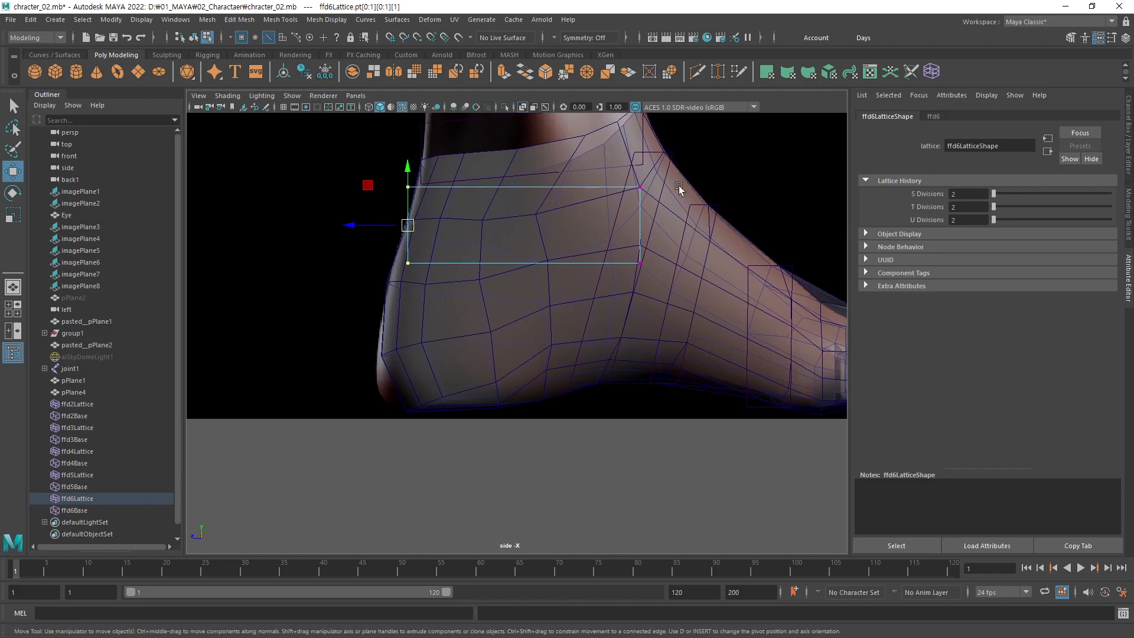
# Step: Select the horizontal edge loops around the lower heel, exclude their forefoot part, and apply a Lattice deformer
pyautogui.moveTo(546, 392); pyautogui.dragTo(548, 374, button='right')
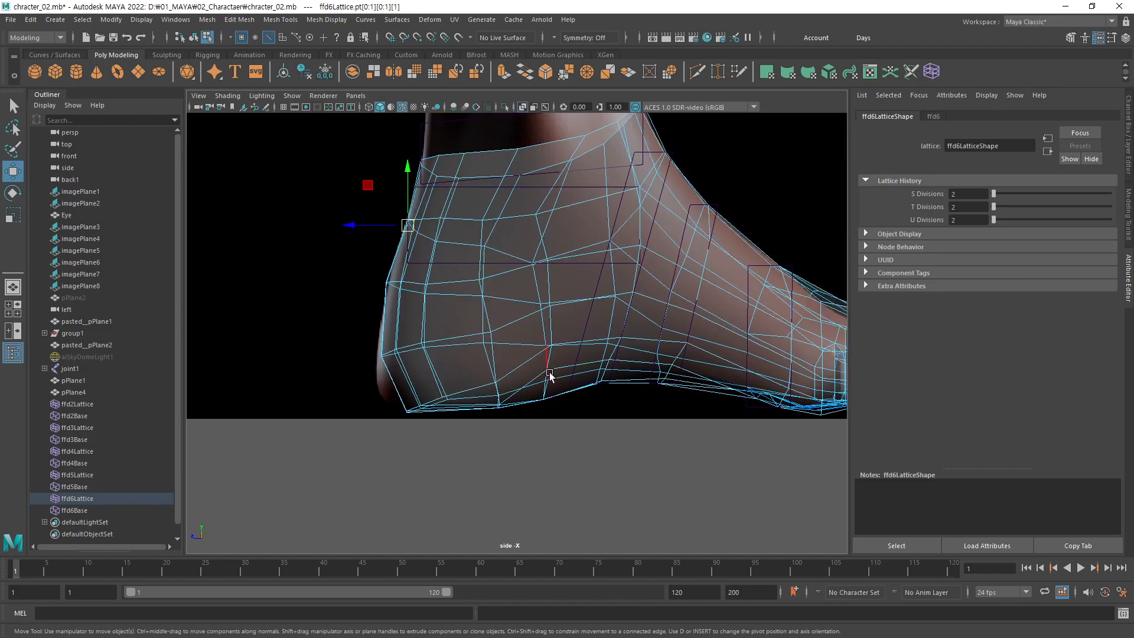
pyautogui.doubleClick(459, 337)
pyautogui.click(511, 418)
pyautogui.keyDown('alt'); pyautogui.moveTo(702, 313); pyautogui.dragTo(625, 298, button='middle'); pyautogui.keyUp('alt')
pyautogui.doubleClick(436, 334)
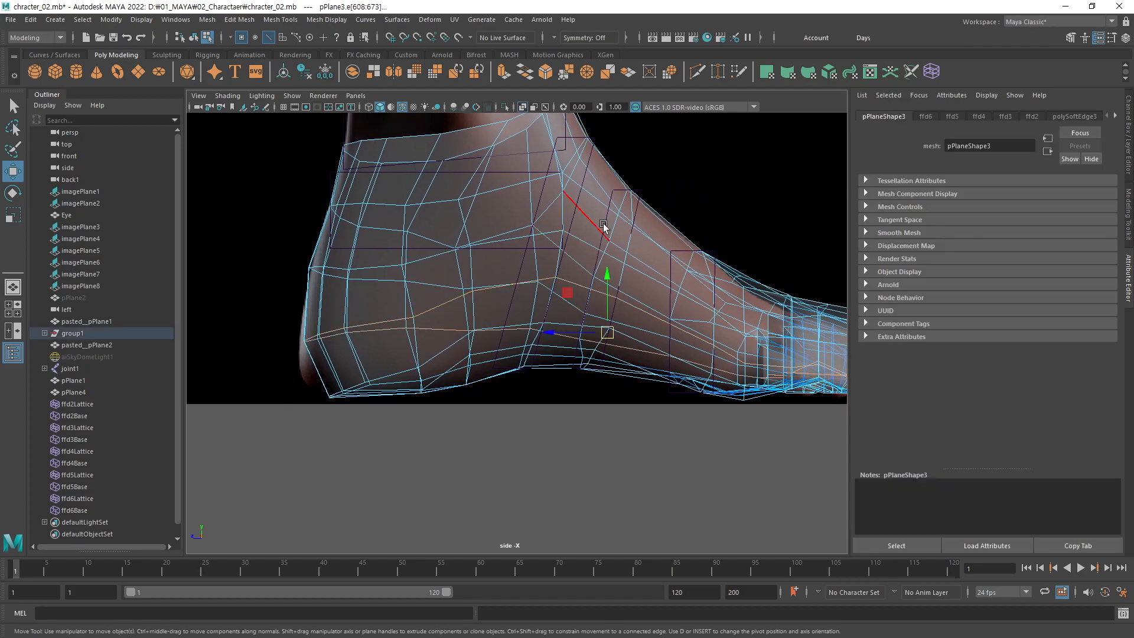
pyautogui.scroll(-2, 619, 330)
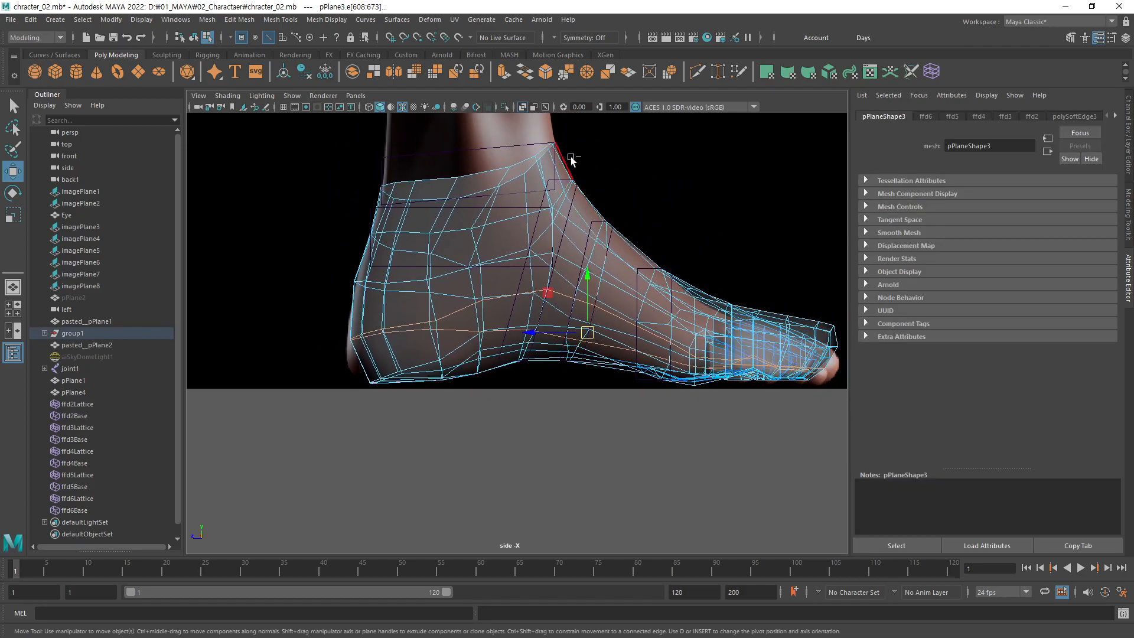
pyautogui.keyDown('alt'); pyautogui.moveTo(813, 205); pyautogui.dragTo(777, 149, button='middle'); pyautogui.keyUp('alt')
pyautogui.moveTo(799, 142); pyautogui.dragTo(461, 456)
pyautogui.keyDown('alt'); pyautogui.moveTo(337, 394); pyautogui.dragTo(495, 358, button='middle'); pyautogui.keyUp('alt')
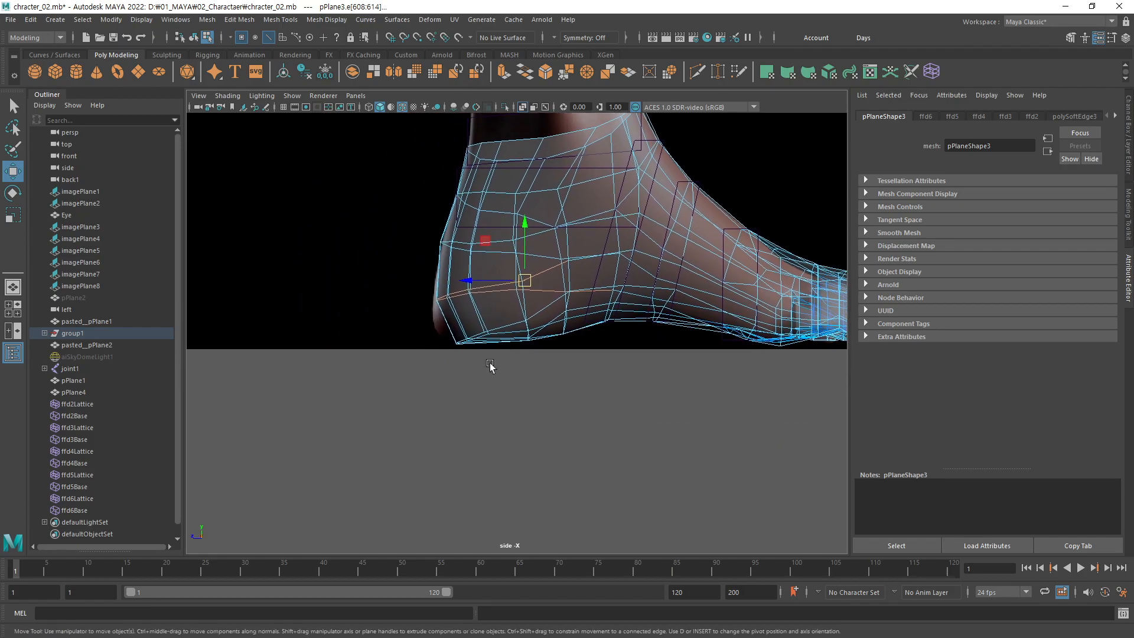
pyautogui.click(931, 71)
# Step: Shift the lower heel lattice's rear points to match the back of the heel in the reference
pyautogui.moveTo(353, 319); pyautogui.dragTo(354, 305, button='right')
pyautogui.moveTo(406, 239); pyautogui.dragTo(472, 313)
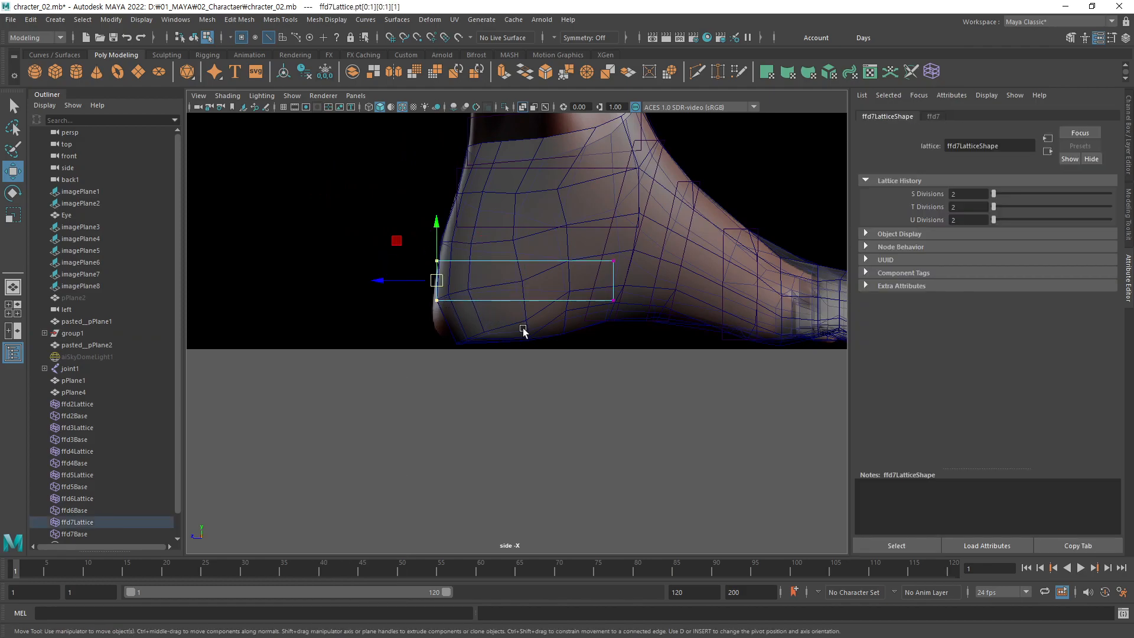
pyautogui.moveTo(519, 327); pyautogui.dragTo(517, 329, button='middle')
pyautogui.keyDown('alt'); pyautogui.moveTo(451, 386); pyautogui.dragTo(588, 325, button='right'); pyautogui.keyUp('alt')
pyautogui.click(509, 324)
pyautogui.scroll(-5, 613, 304)
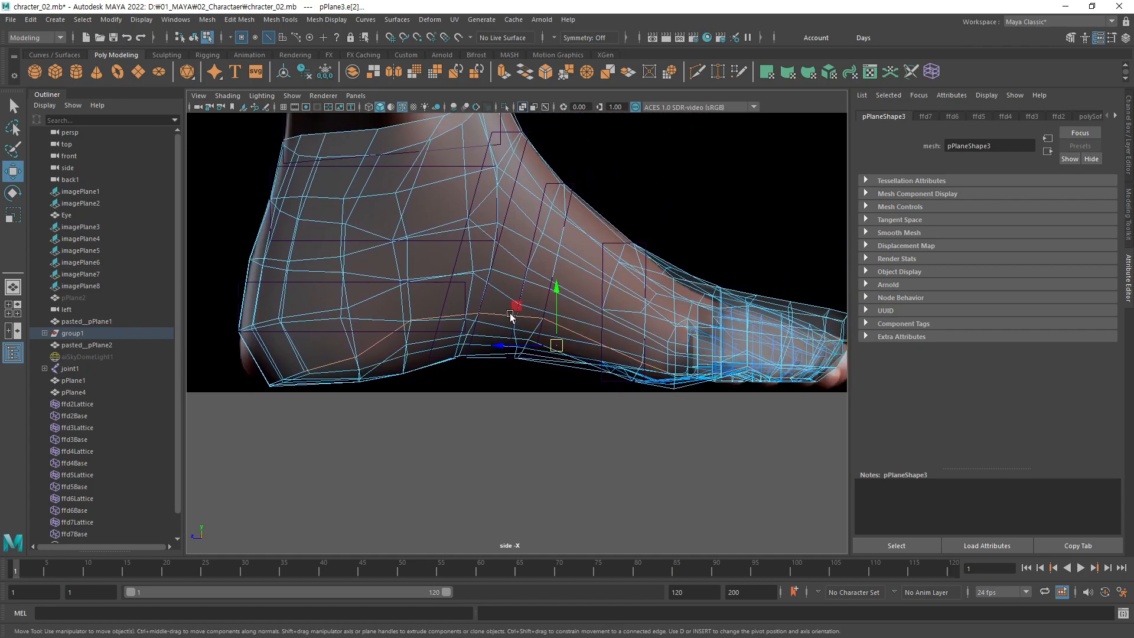
pyautogui.scroll(2, 613, 304)
pyautogui.moveTo(768, 236)
pyautogui.mouseDown()
pyautogui.moveTo(734, 314)
pyautogui.moveTo(499, 458)
pyautogui.moveTo(538, 442)
pyautogui.mouseUp()
pyautogui.click(489, 453)
# Step: Adjust the vertices at the heel's bottom corner and the row just above it to follow the reference heel outline
pyautogui.keyDown('alt'); pyautogui.moveTo(326, 417); pyautogui.dragTo(706, 278, button='right'); pyautogui.keyUp('alt')
pyautogui.keyDown('alt'); pyautogui.moveTo(385, 369); pyautogui.dragTo(559, 312, button='middle'); pyautogui.keyUp('alt')
pyautogui.press('F9')
pyautogui.moveTo(486, 299); pyautogui.dragTo(410, 359)
pyautogui.hotkey('ctrl', 'z')
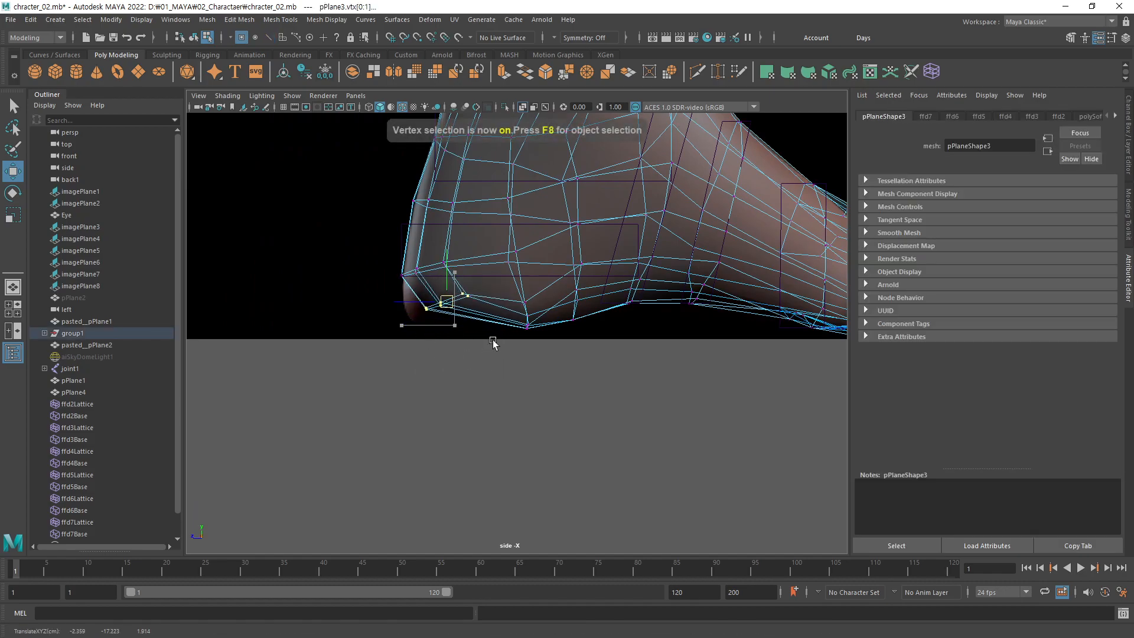
pyautogui.moveTo(506, 367); pyautogui.dragTo(505, 361, button='middle')
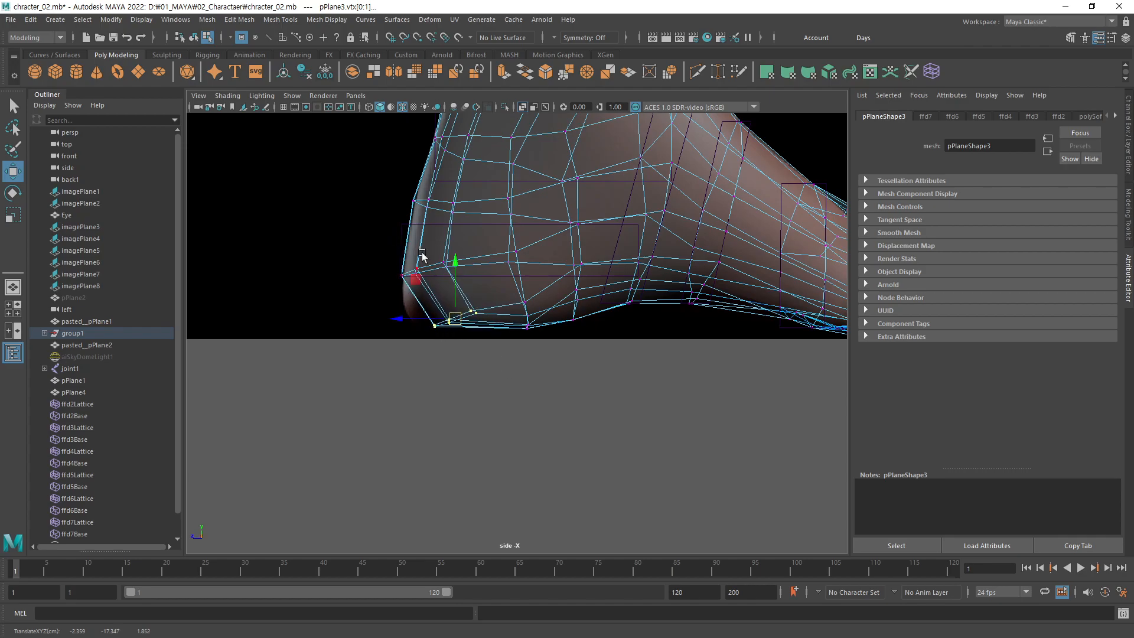
pyautogui.moveTo(384, 248); pyautogui.dragTo(470, 280)
pyautogui.moveTo(519, 318); pyautogui.dragTo(499, 333, button='middle')
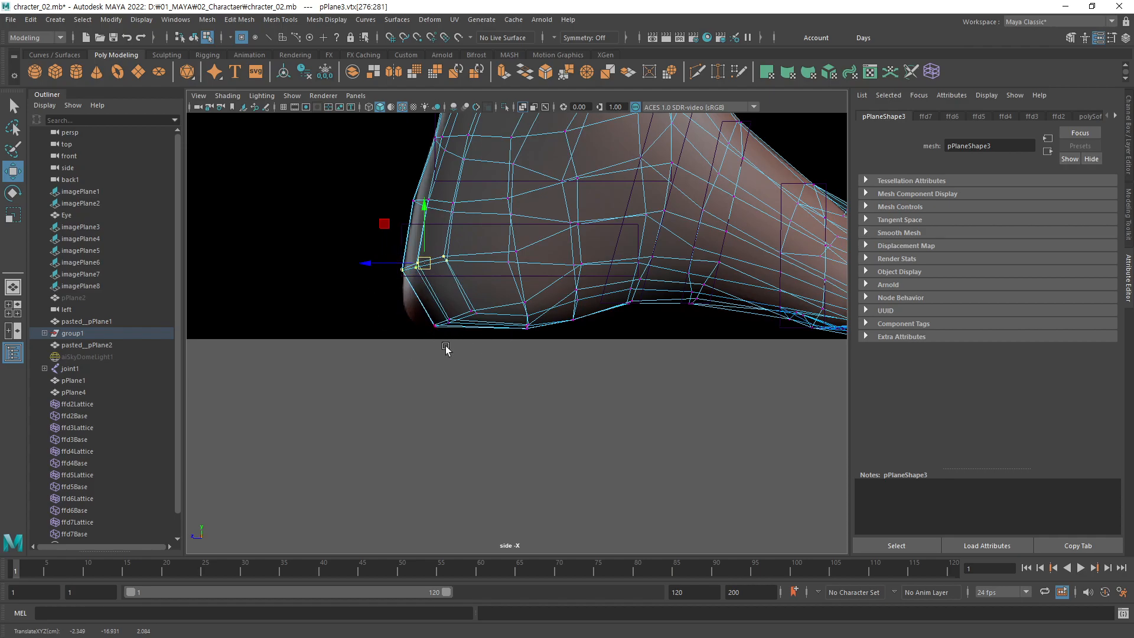
# Step: Return to object selection and delete the foot mesh's construction history to remove the lattices
pyautogui.scroll(-5, 506, 324)
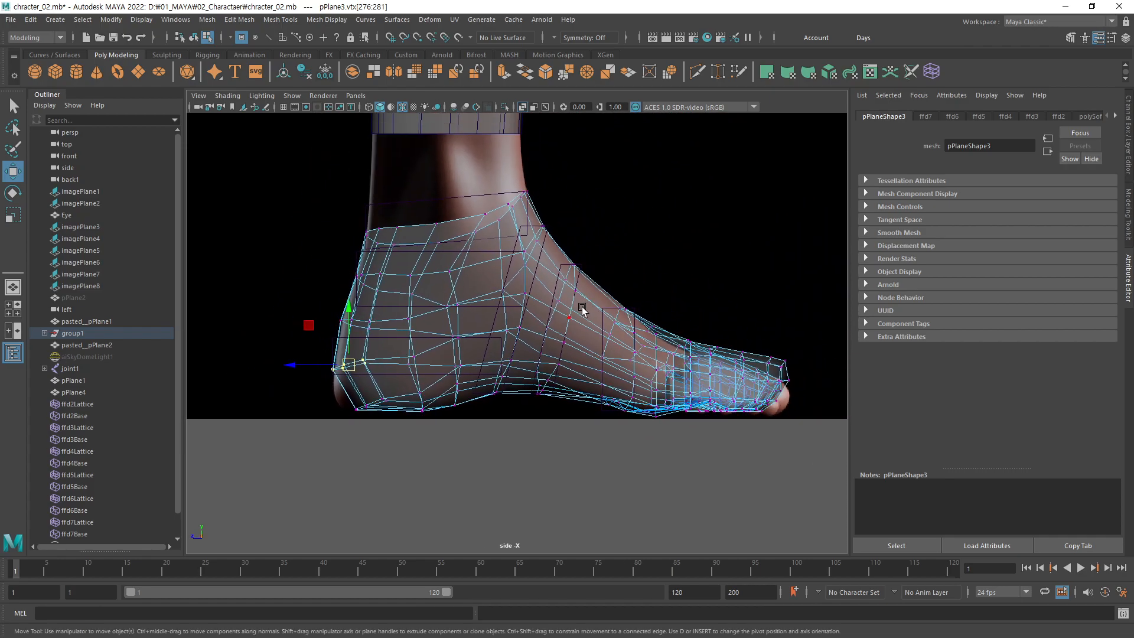
pyautogui.press('F8')
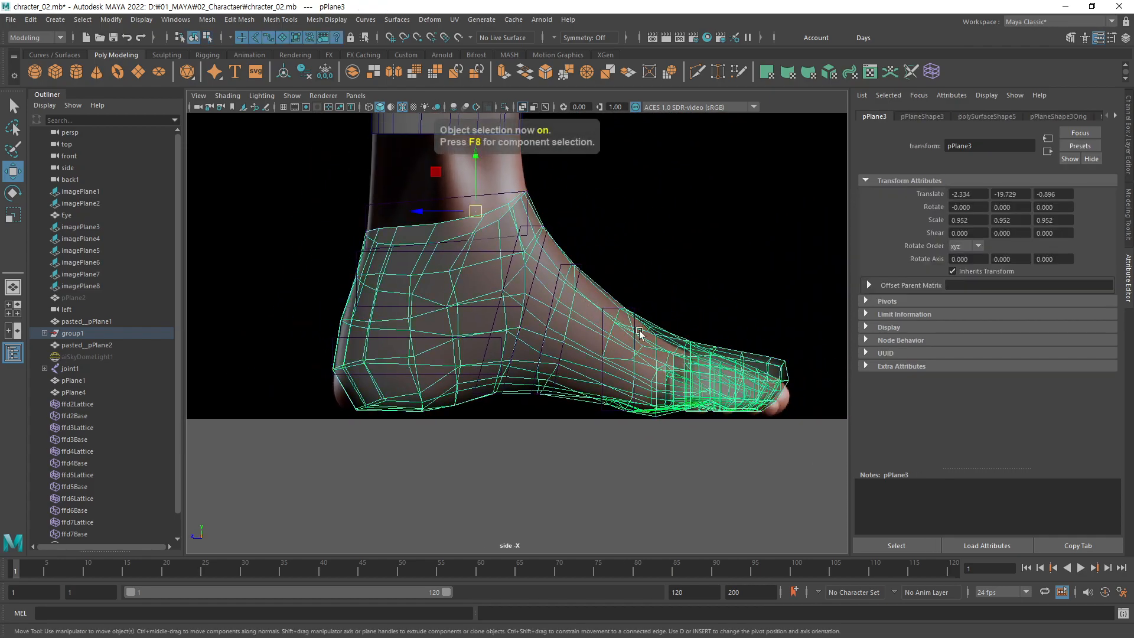
pyautogui.keyDown('alt'); pyautogui.moveTo(705, 337); pyautogui.dragTo(688, 315, button='middle'); pyautogui.keyUp('alt')
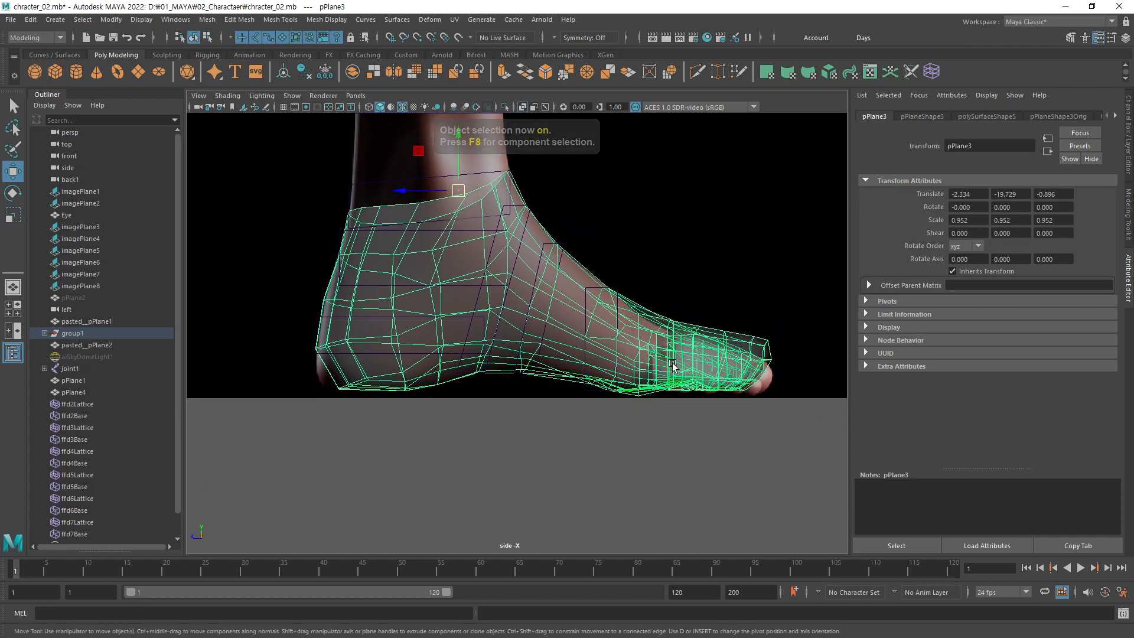
pyautogui.hotkey('alt', 'shift', 'd')
# Step: Select all vertices of the forefoot and toes in the side view
pyautogui.keyDown('alt'); pyautogui.moveTo(577, 301); pyautogui.dragTo(585, 357, button='middle'); pyautogui.keyUp('alt')
pyautogui.keyDown('alt'); pyautogui.moveTo(565, 366); pyautogui.dragTo(584, 355, button='right'); pyautogui.keyUp('alt')
pyautogui.keyDown('alt'); pyautogui.moveTo(577, 350); pyautogui.dragTo(573, 360, button='middle'); pyautogui.keyUp('alt')
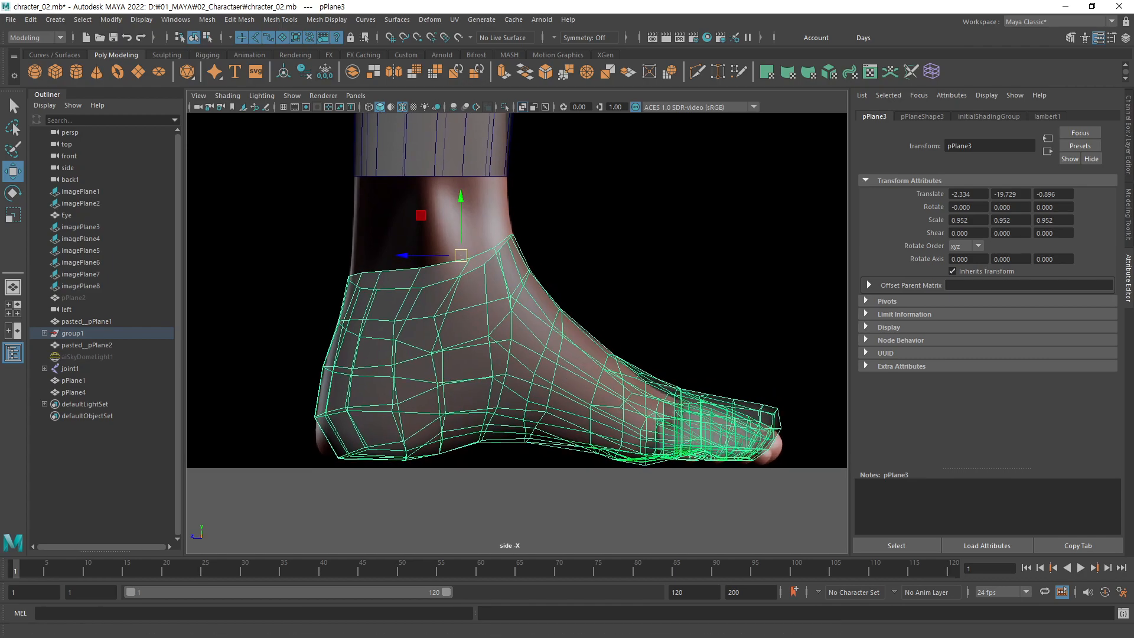
pyautogui.scroll(1, 624, 382)
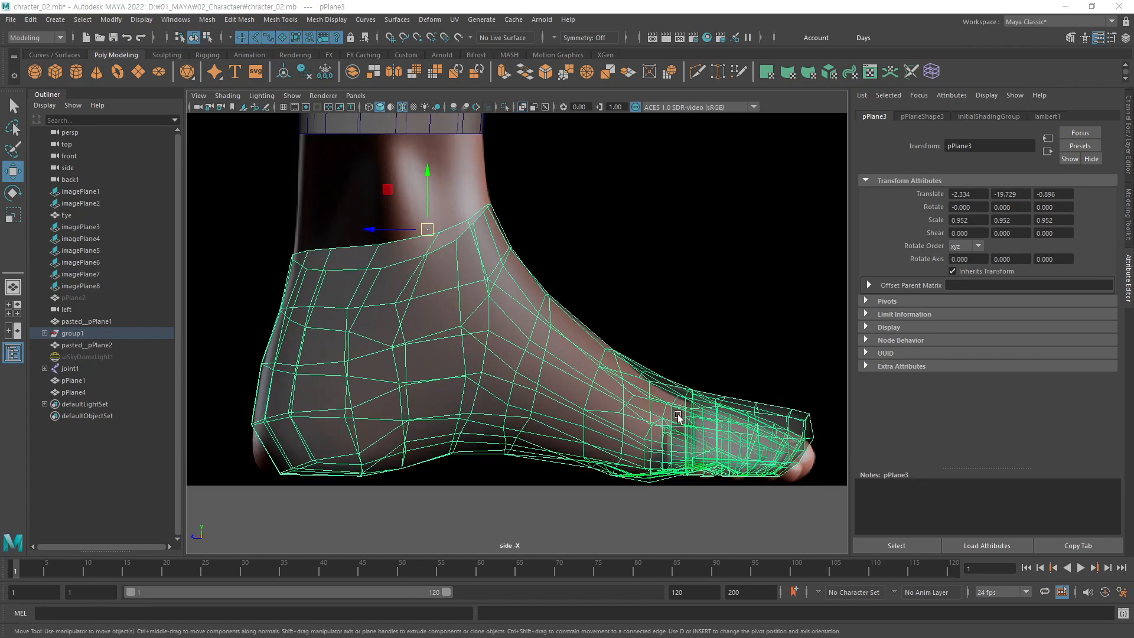
pyautogui.keyDown('alt'); pyautogui.moveTo(678, 412); pyautogui.dragTo(618, 371, button='middle'); pyautogui.keyUp('alt')
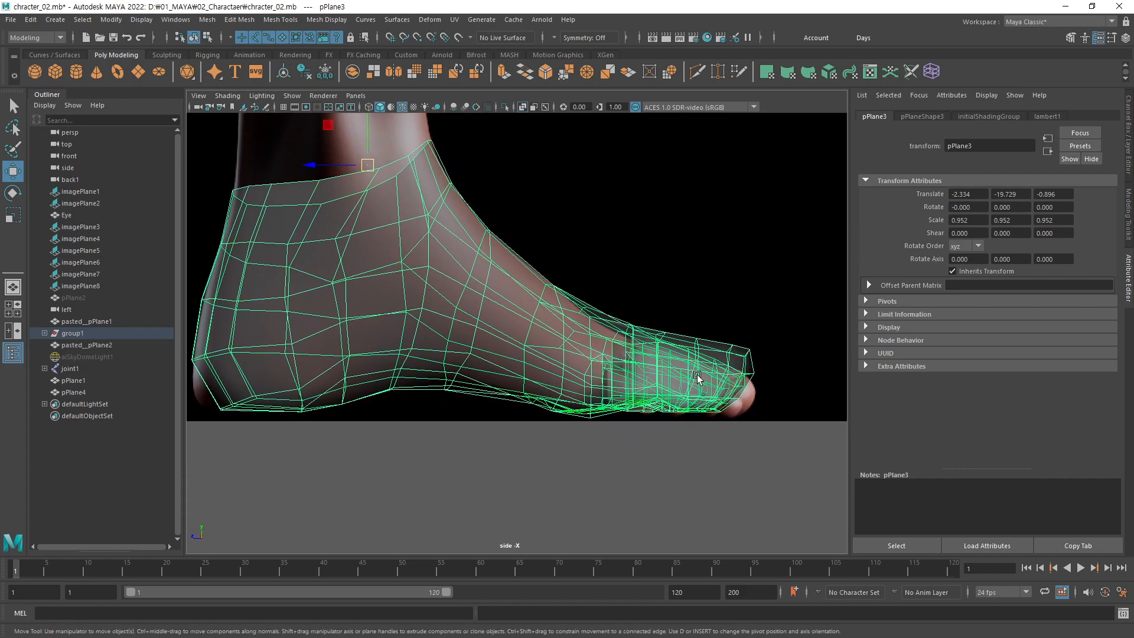
pyautogui.press('F9')
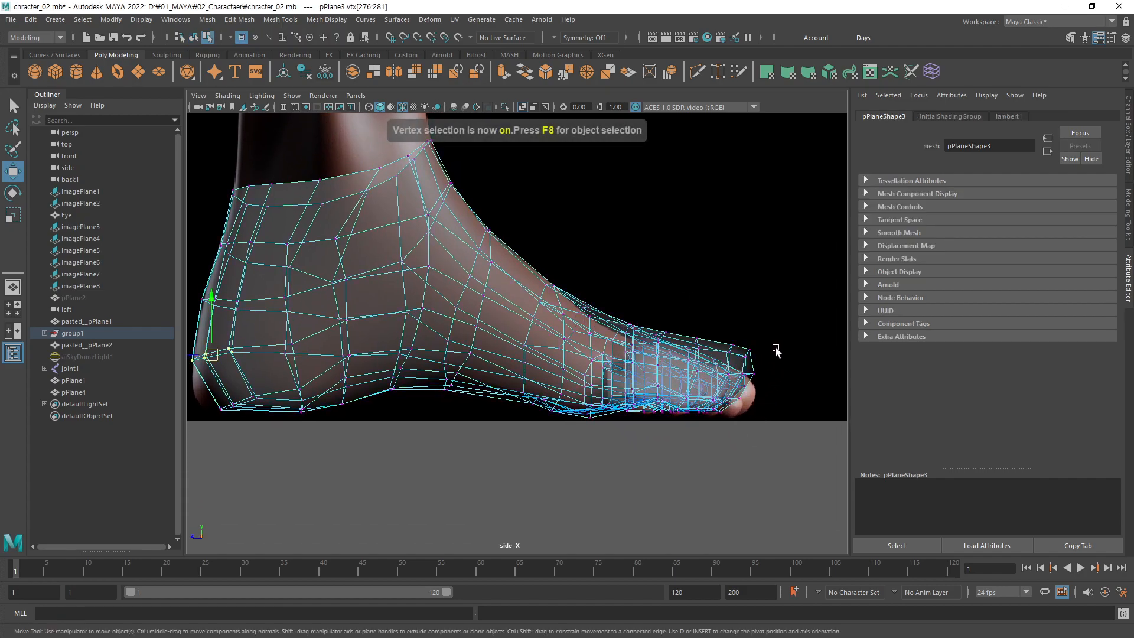
pyautogui.moveTo(803, 284); pyautogui.dragTo(534, 458)
pyautogui.moveTo(815, 243); pyautogui.dragTo(512, 476)
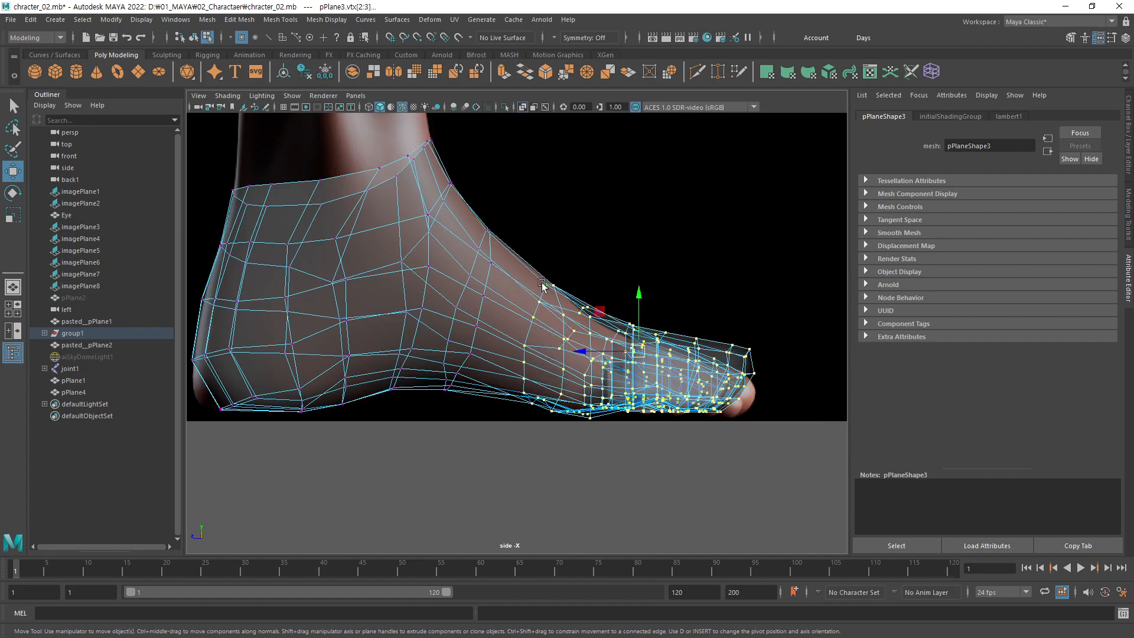
# Step: Remove the rearmost vertex row across the top of the forefoot from the selection with the Lasso tool in the perspective view
pyautogui.press('space')
pyautogui.press('space')
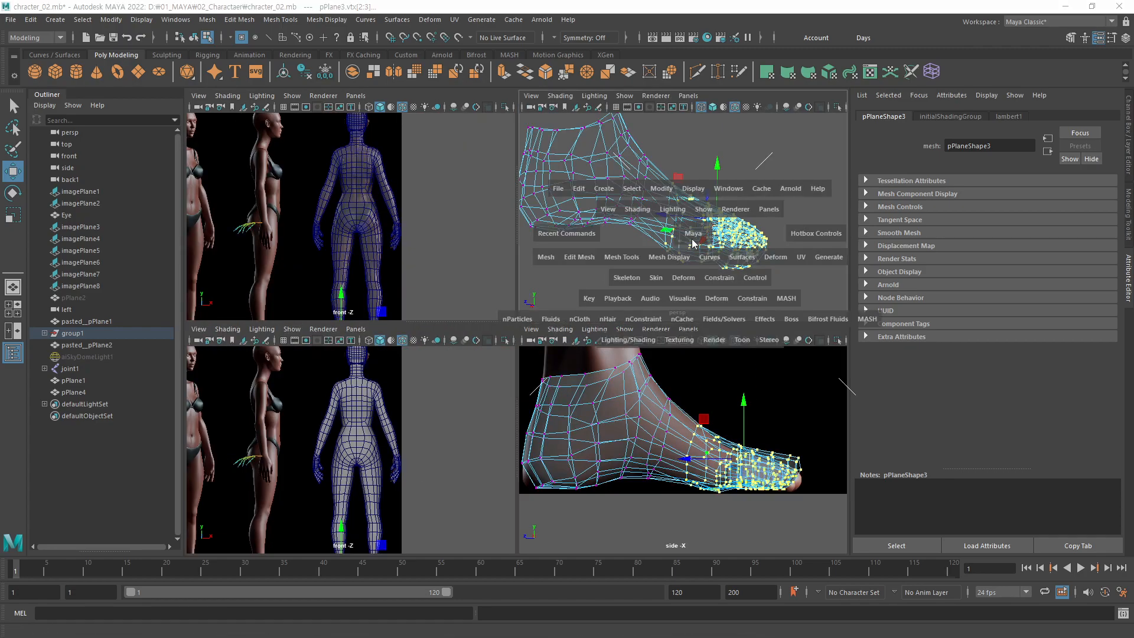
pyautogui.keyDown('alt'); pyautogui.moveTo(711, 227); pyautogui.dragTo(479, 374); pyautogui.keyUp('alt')
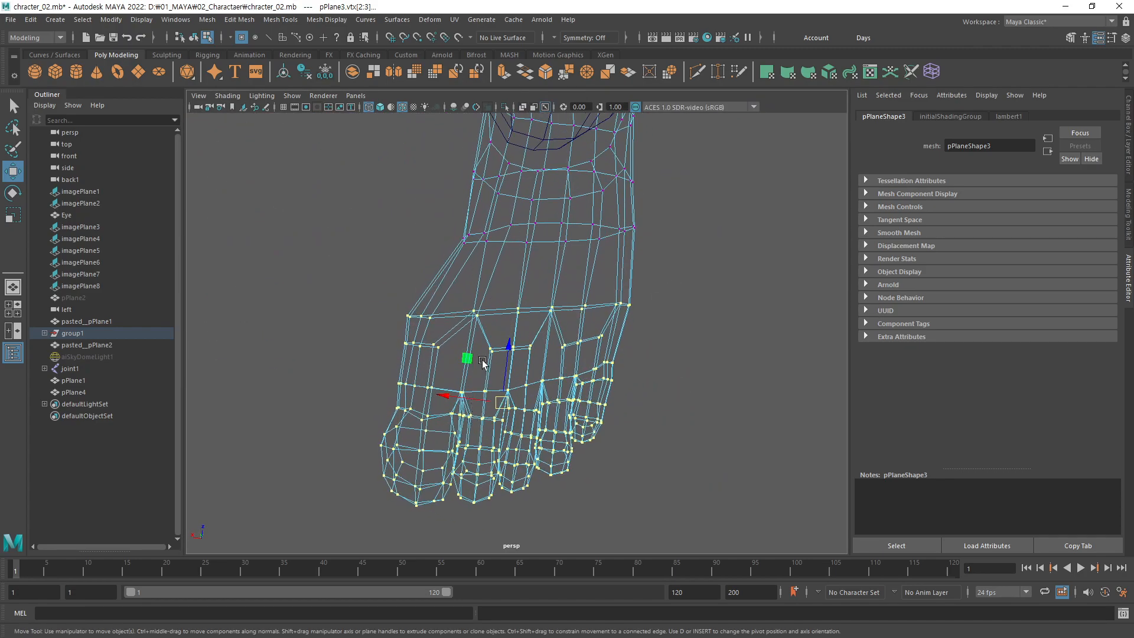
pyautogui.keyDown('alt'); pyautogui.moveTo(459, 310); pyautogui.dragTo(497, 329); pyautogui.keyUp('alt')
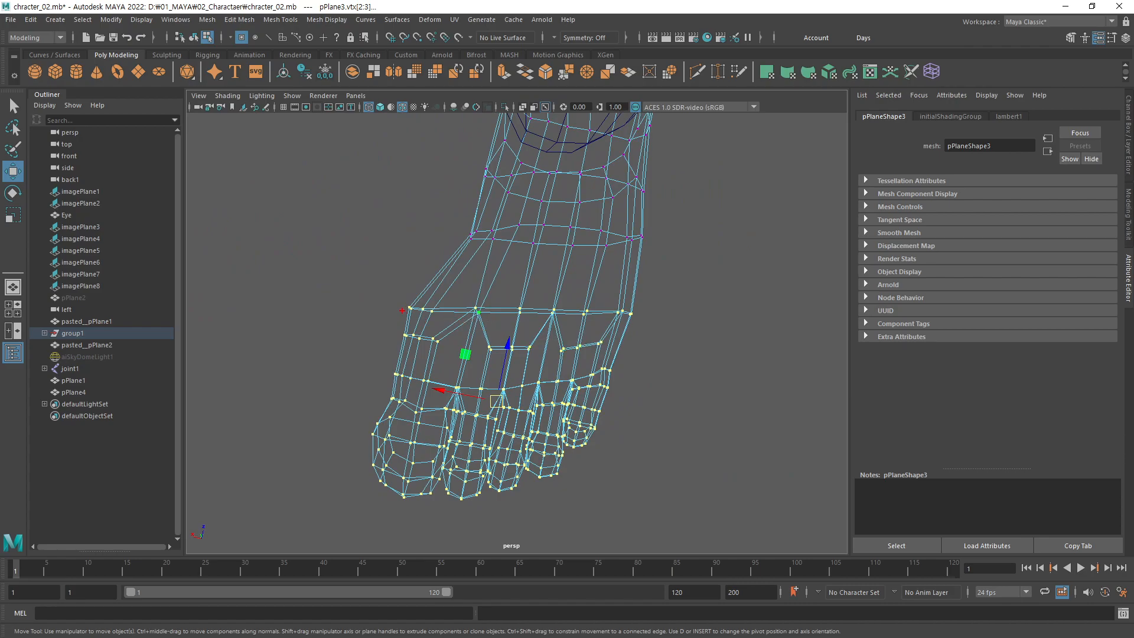
pyautogui.moveTo(626, 315); pyautogui.dragTo(422, 322)
pyautogui.press('Escape')
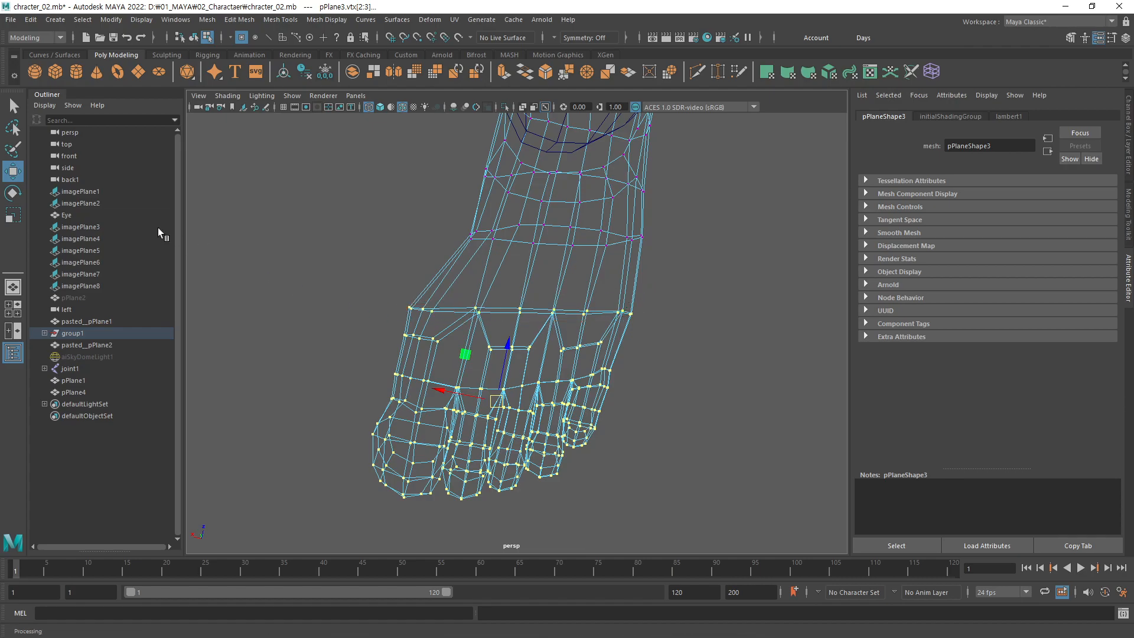
pyautogui.click(18, 130)
pyautogui.moveTo(395, 311)
pyautogui.mouseDown()
pyautogui.moveTo(608, 322)
pyautogui.moveTo(508, 278)
pyautogui.mouseUp()
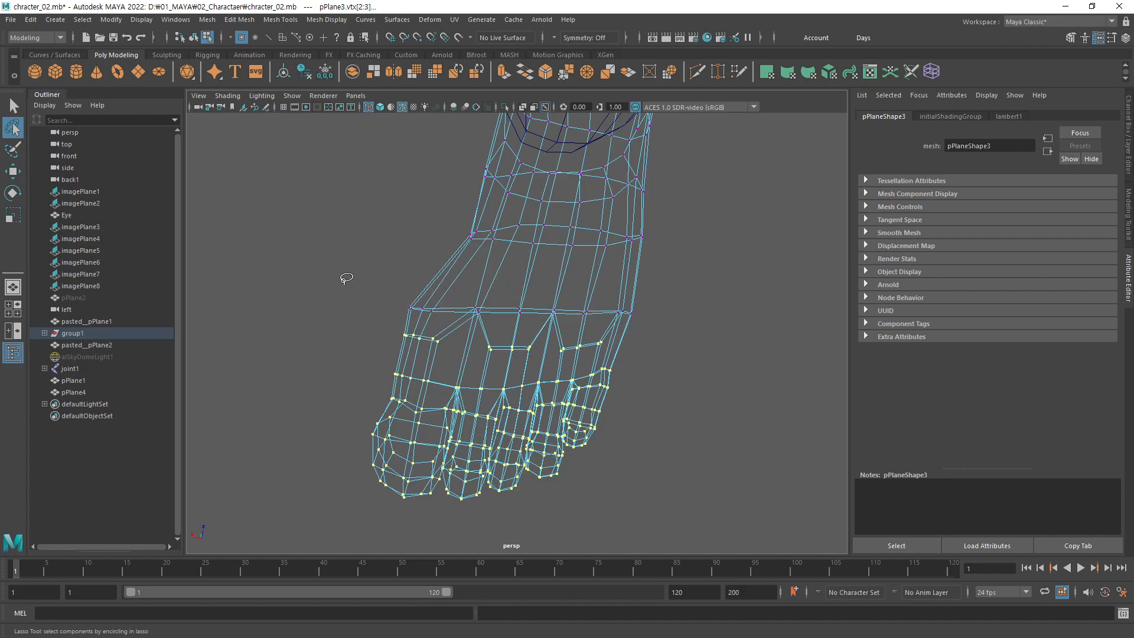
# Step: Apply a Lattice deformer to the selected forefoot and toe vertices in the side view
pyautogui.moveTo(554, 409)
pyautogui.keyDown('alt'); pyautogui.mouseDown()
pyautogui.moveTo(644, 365)
pyautogui.moveTo(646, 331)
pyautogui.moveTo(633, 360)
pyautogui.mouseUp(); pyautogui.keyUp('alt')
pyautogui.press('w')
pyautogui.press('space')
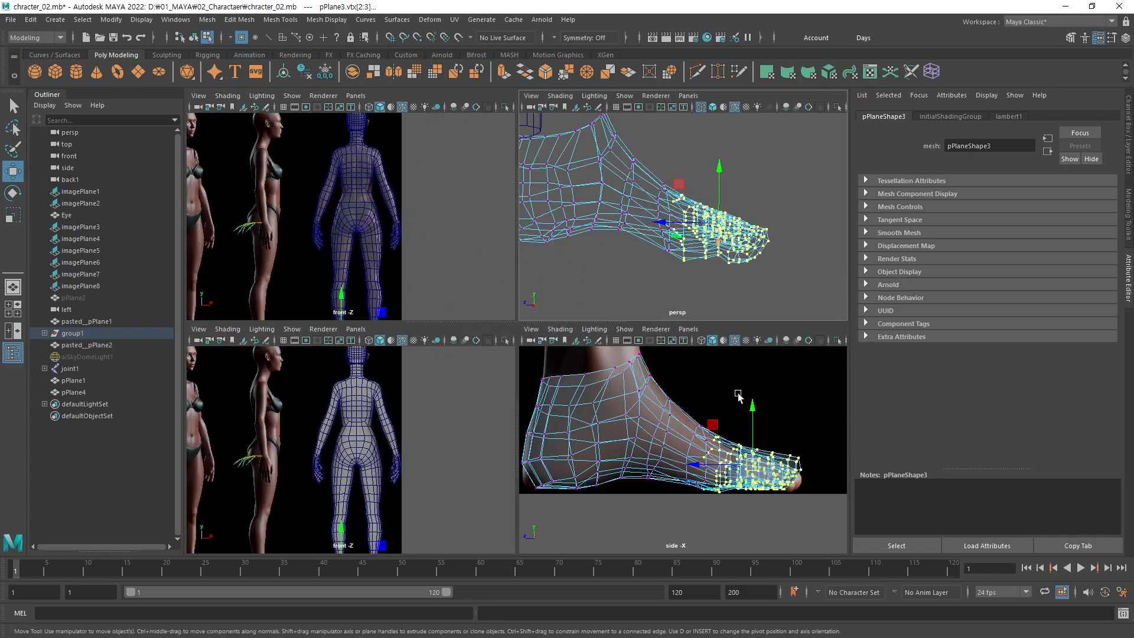
pyautogui.press('space')
pyautogui.keyDown('alt'); pyautogui.moveTo(580, 436); pyautogui.dragTo(483, 435, button='middle'); pyautogui.keyUp('alt')
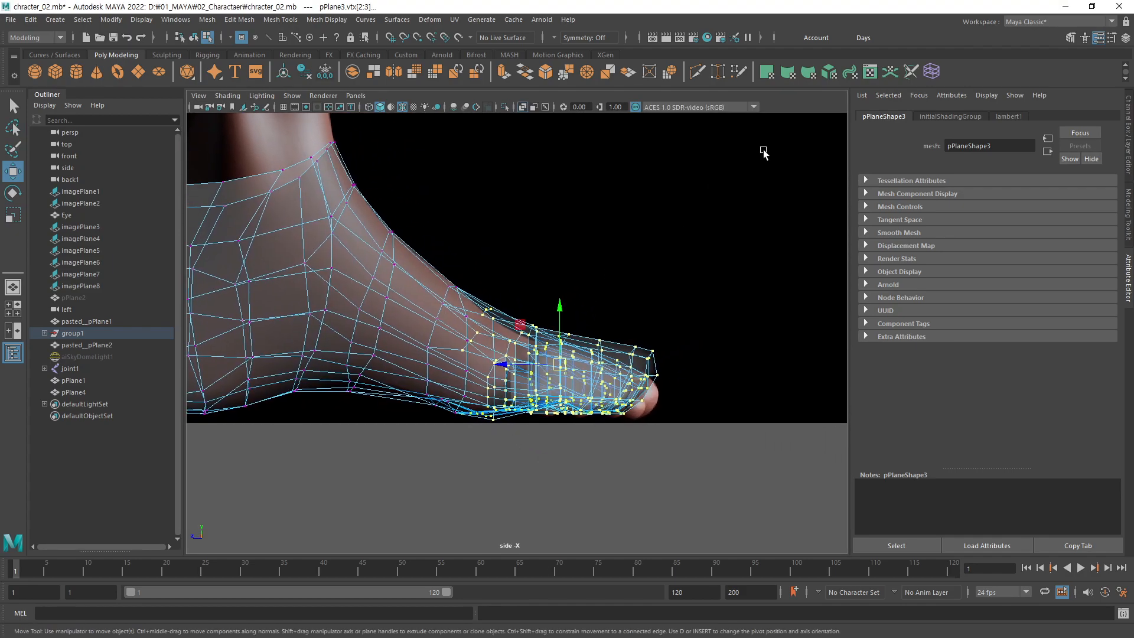
pyautogui.click(928, 78)
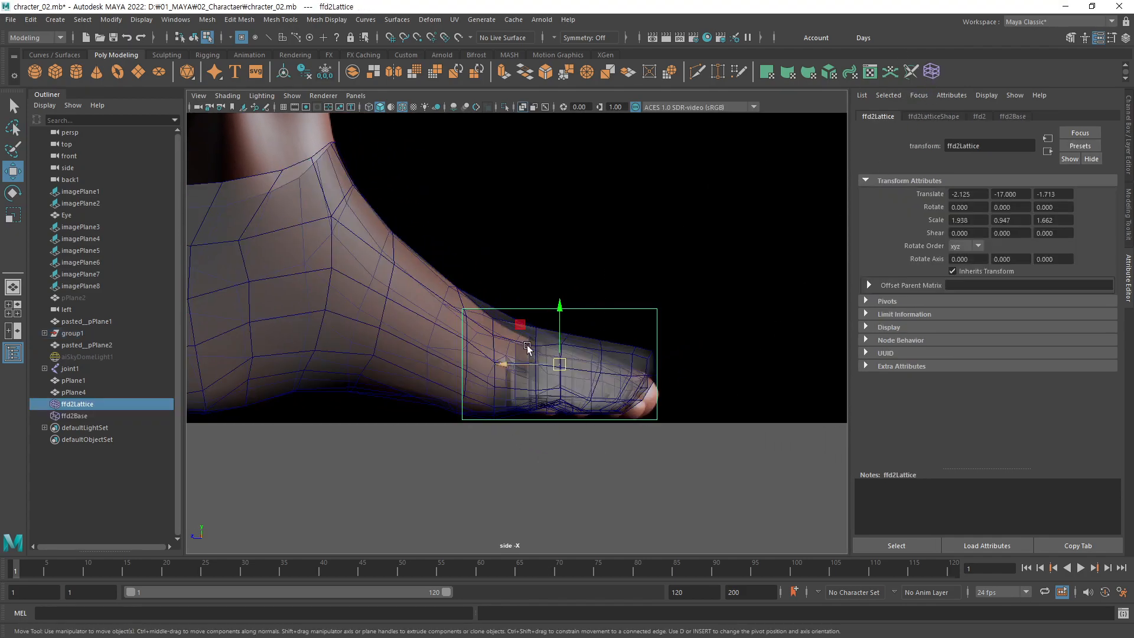
# Step: Lower the lattice's top front points so the top of the toes follows the reference in the side view
pyautogui.moveTo(761, 283); pyautogui.dragTo(760, 252, button='right')
pyautogui.moveTo(739, 240); pyautogui.dragTo(650, 319)
pyautogui.moveTo(656, 245); pyautogui.dragTo(661, 290)
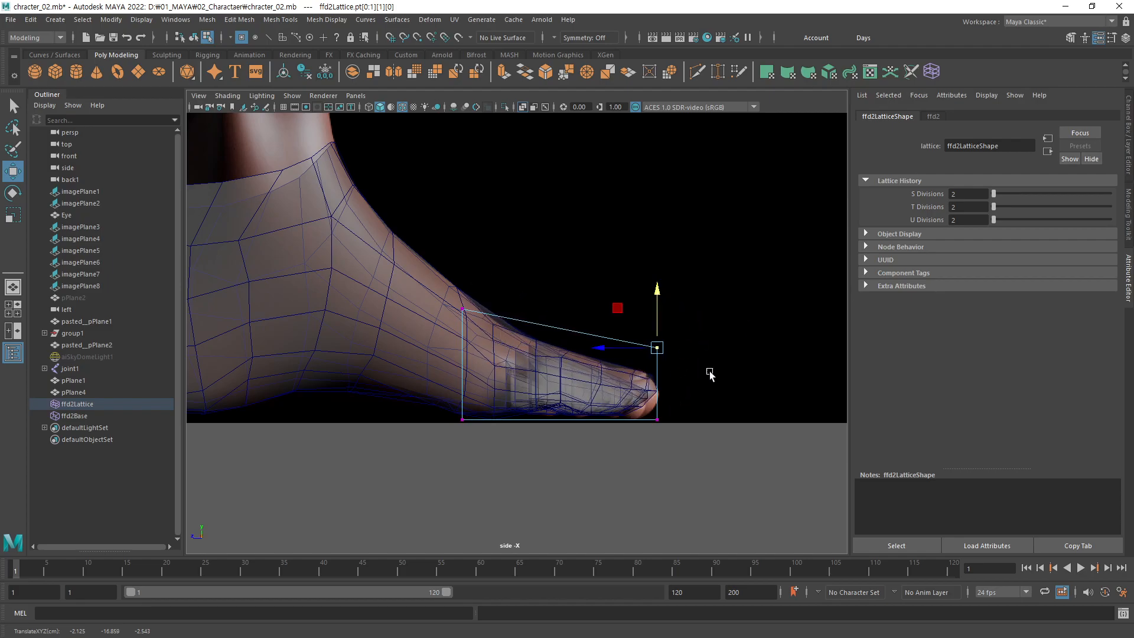
# Step: Nudge the front lattice points slightly forward, and fine-tune the top rear points to fit the instep outline
pyautogui.moveTo(740, 283); pyautogui.dragTo(647, 495)
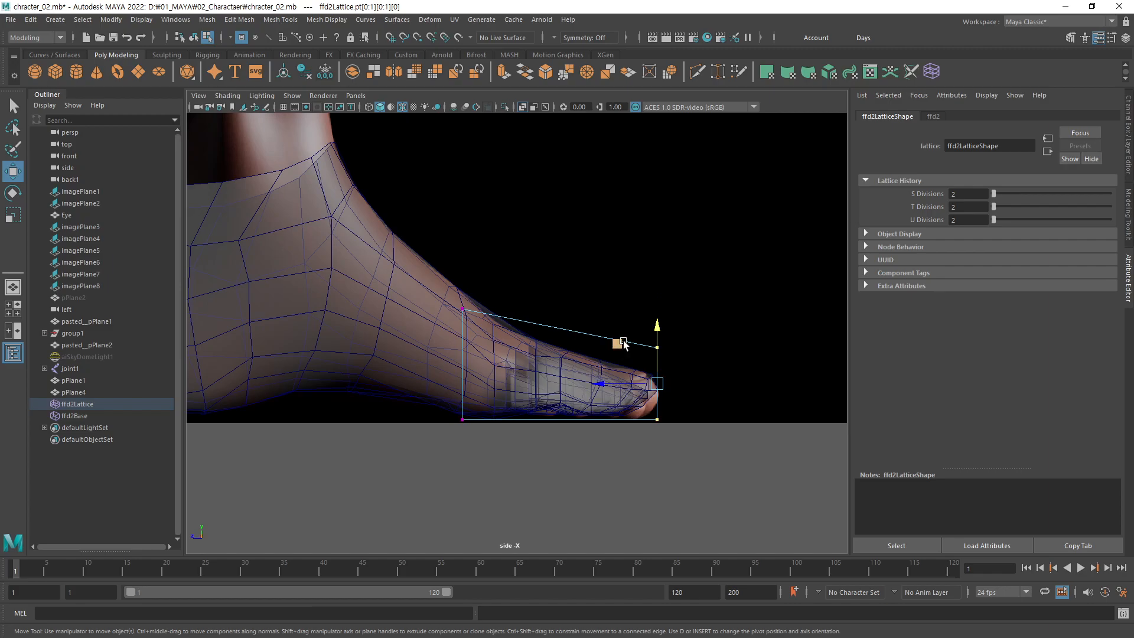
pyautogui.moveTo(601, 383); pyautogui.dragTo(604, 384)
pyautogui.click(659, 335)
pyautogui.moveTo(659, 307); pyautogui.dragTo(660, 308)
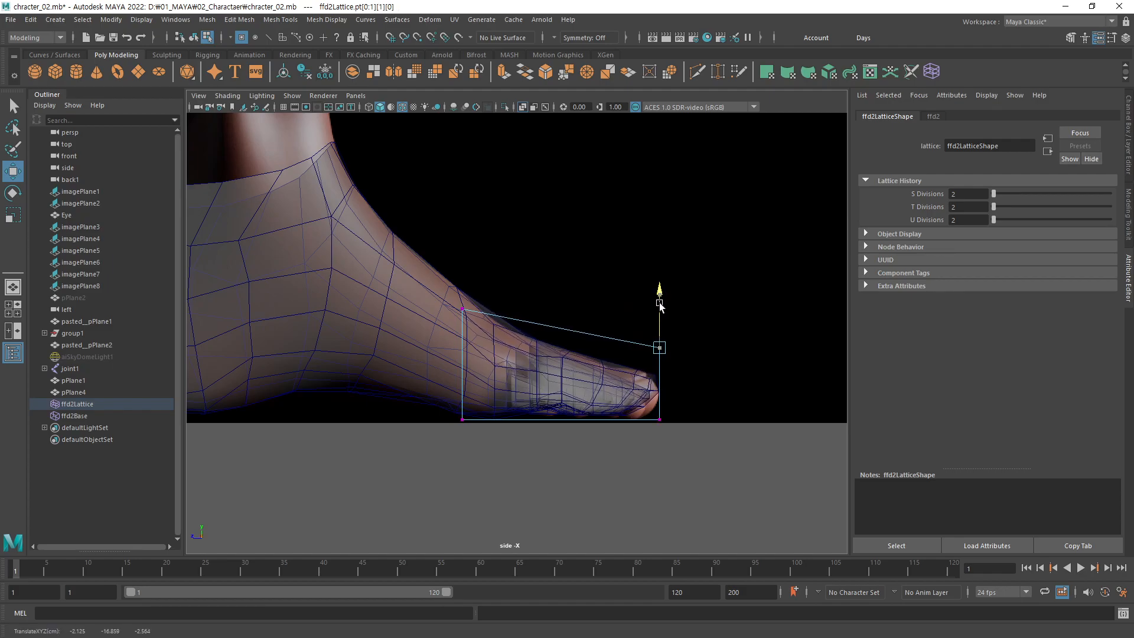
pyautogui.moveTo(710, 410); pyautogui.dragTo(630, 437)
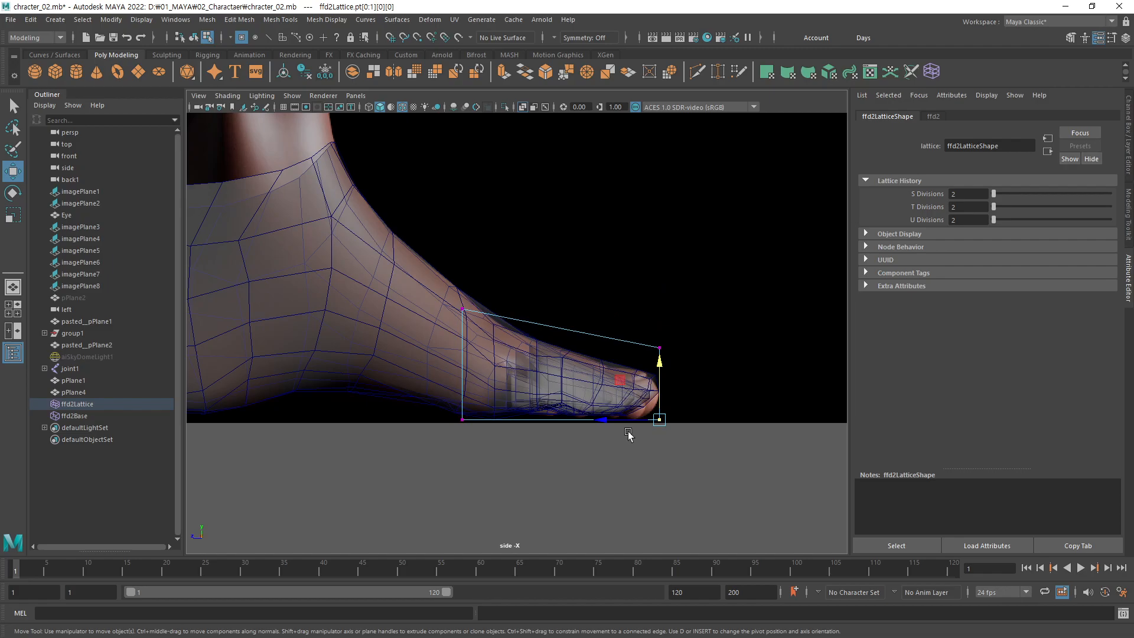
pyautogui.moveTo(500, 292); pyautogui.dragTo(410, 355)
pyautogui.moveTo(424, 275); pyautogui.dragTo(426, 262)
pyautogui.keyDown('alt'); pyautogui.moveTo(527, 319); pyautogui.dragTo(629, 366, button='middle'); pyautogui.keyUp('alt')
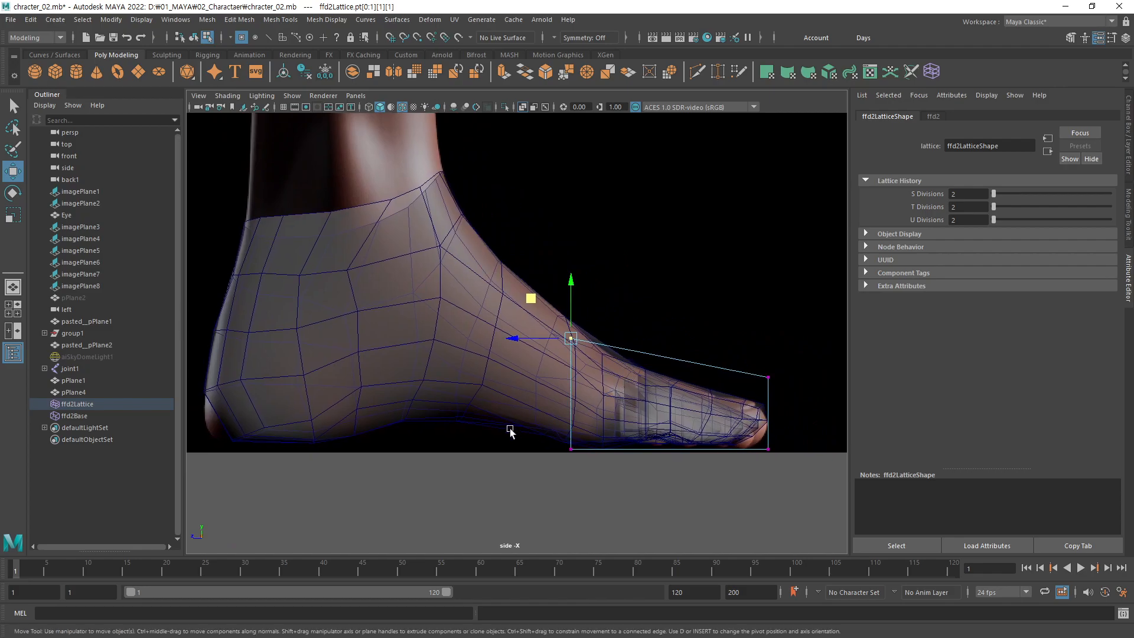
# Step: Select the foot mesh in object mode and delete its construction history to bake in the forefoot lattice shape
pyautogui.press('F8')
pyautogui.click(515, 390)
pyautogui.hotkey('alt', 'shift', 'd')
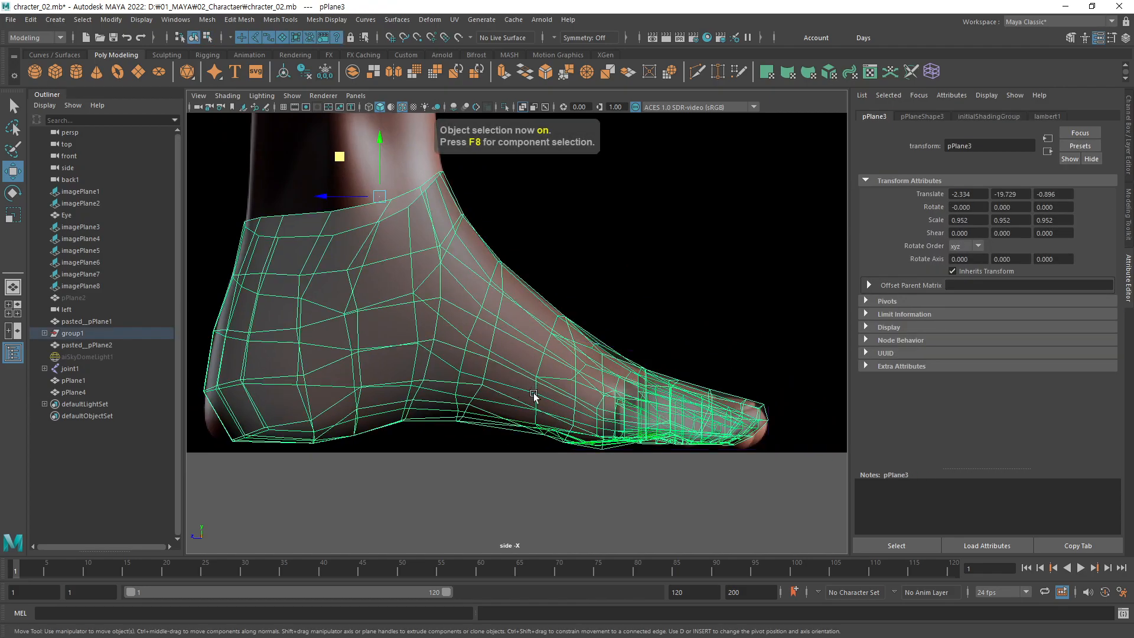
pyautogui.scroll(-4, 641, 412)
pyautogui.scroll(2, 594, 423)
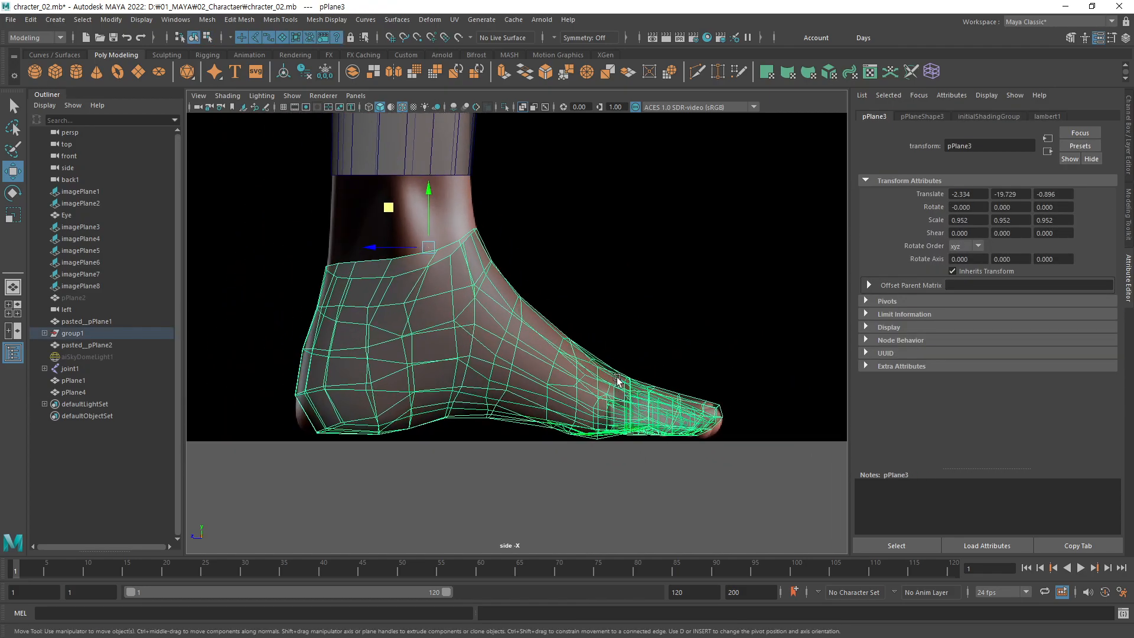
# Step: Change the duplicate front view to the back1 camera and frame the foot mesh against the reference feet
pyautogui.press('space')
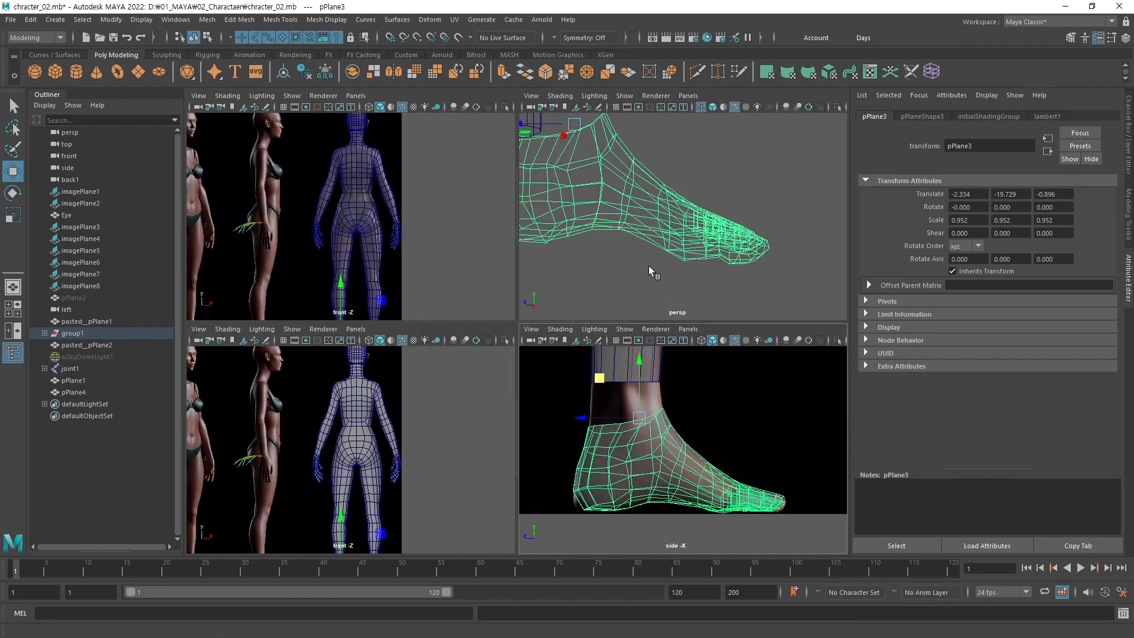
pyautogui.press('space')
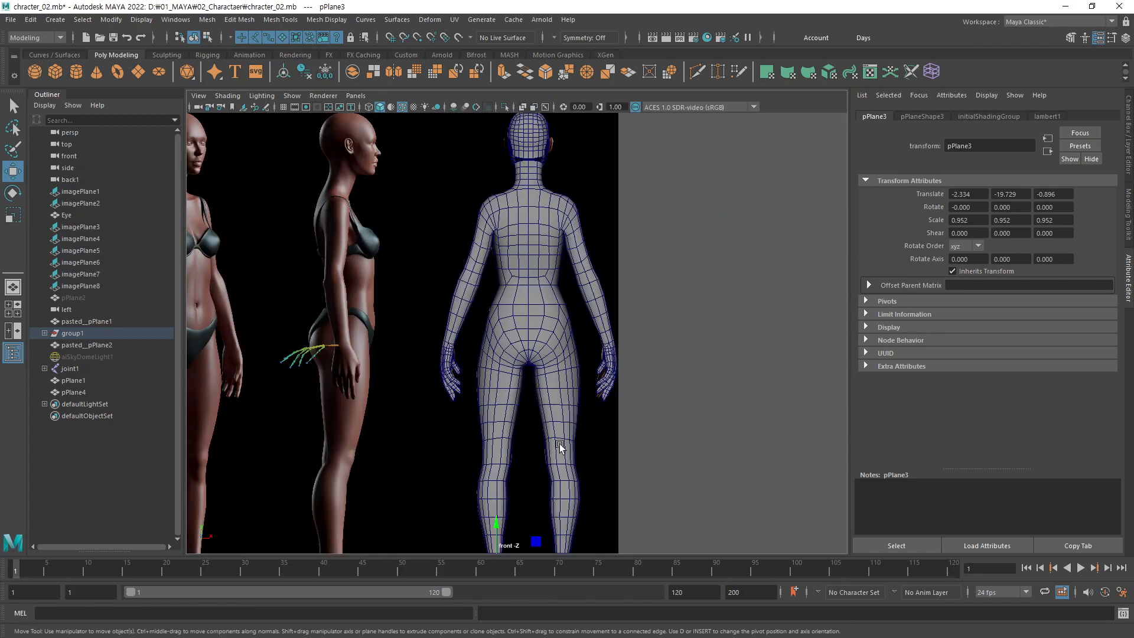
pyautogui.scroll(5, 544, 451)
pyautogui.press('space')
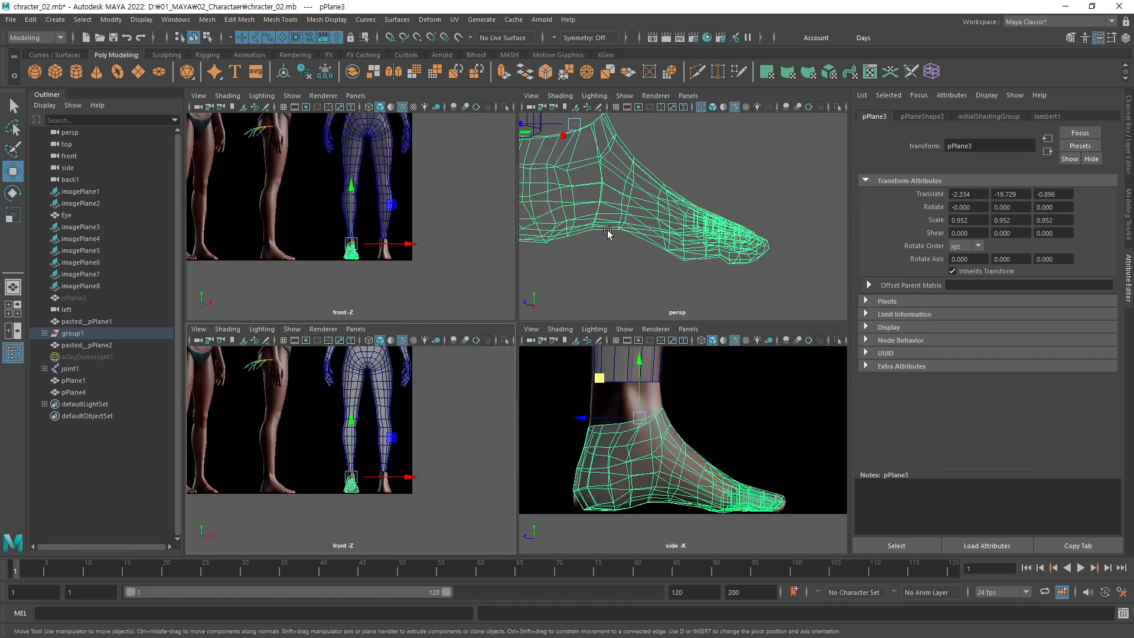
pyautogui.scroll(-3, 394, 441)
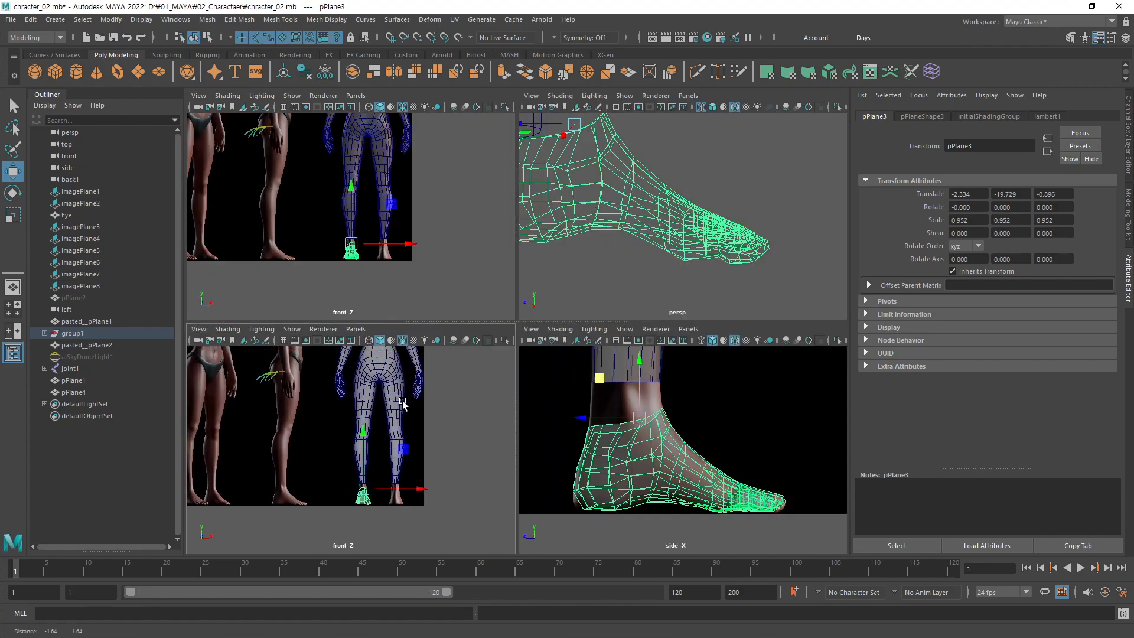
pyautogui.press('space')
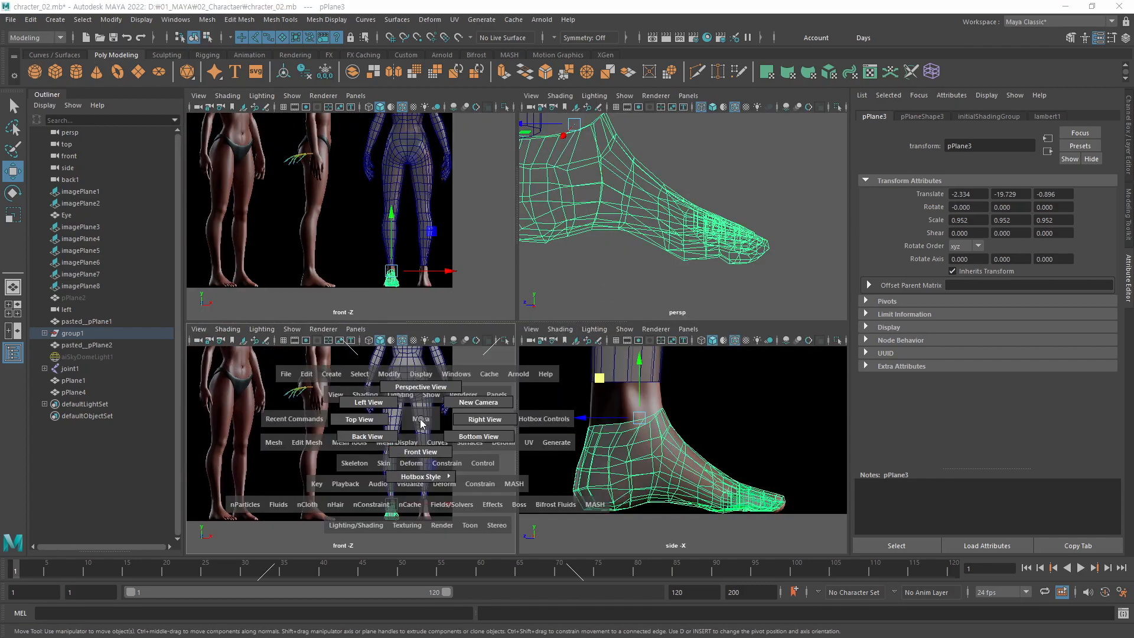
pyautogui.click(367, 436)
pyautogui.press('space')
pyautogui.scroll(6, 407, 427)
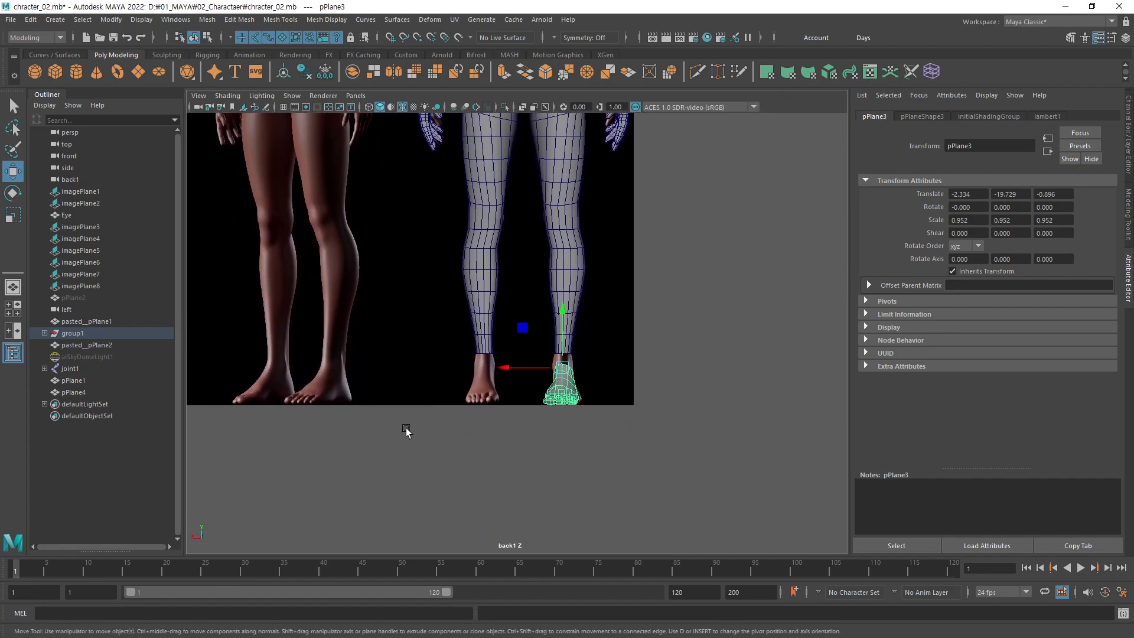
pyautogui.keyDown('alt'); pyautogui.moveTo(435, 336); pyautogui.dragTo(502, 323, button='middle'); pyautogui.keyUp('alt')
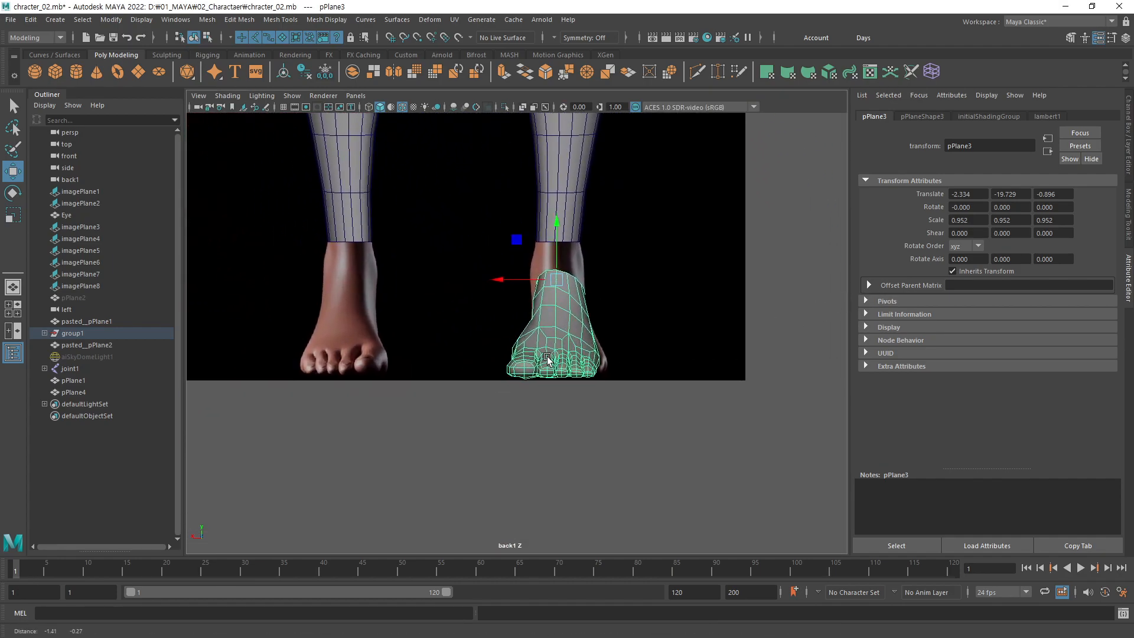
pyautogui.moveTo(501, 280); pyautogui.dragTo(524, 293)
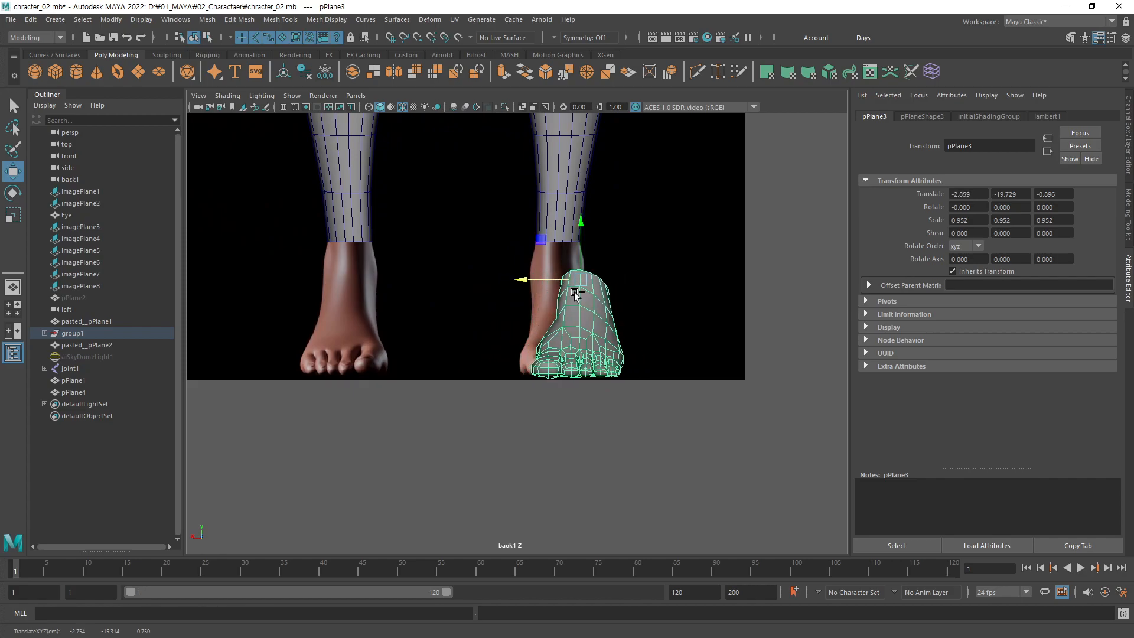
pyautogui.hotkey('ctrl', 'z')
pyautogui.keyDown('alt'); pyautogui.moveTo(598, 306); pyautogui.dragTo(623, 303, button='middle'); pyautogui.keyUp('alt')
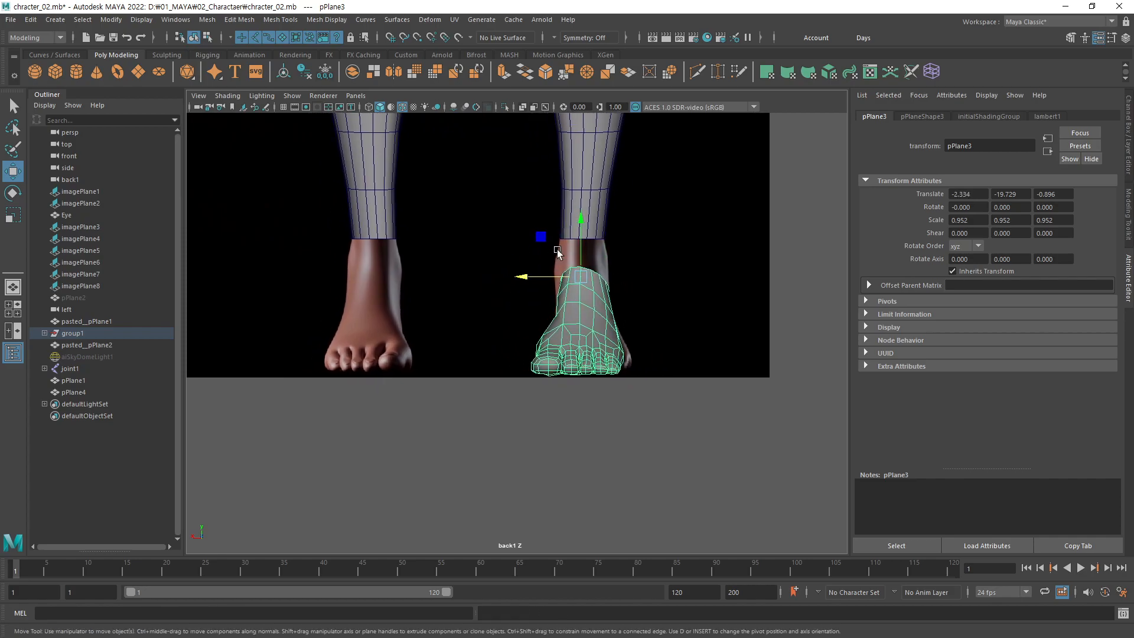
pyautogui.keyDown('alt'); pyautogui.moveTo(628, 253); pyautogui.dragTo(607, 300, button='middle'); pyautogui.keyUp('alt')
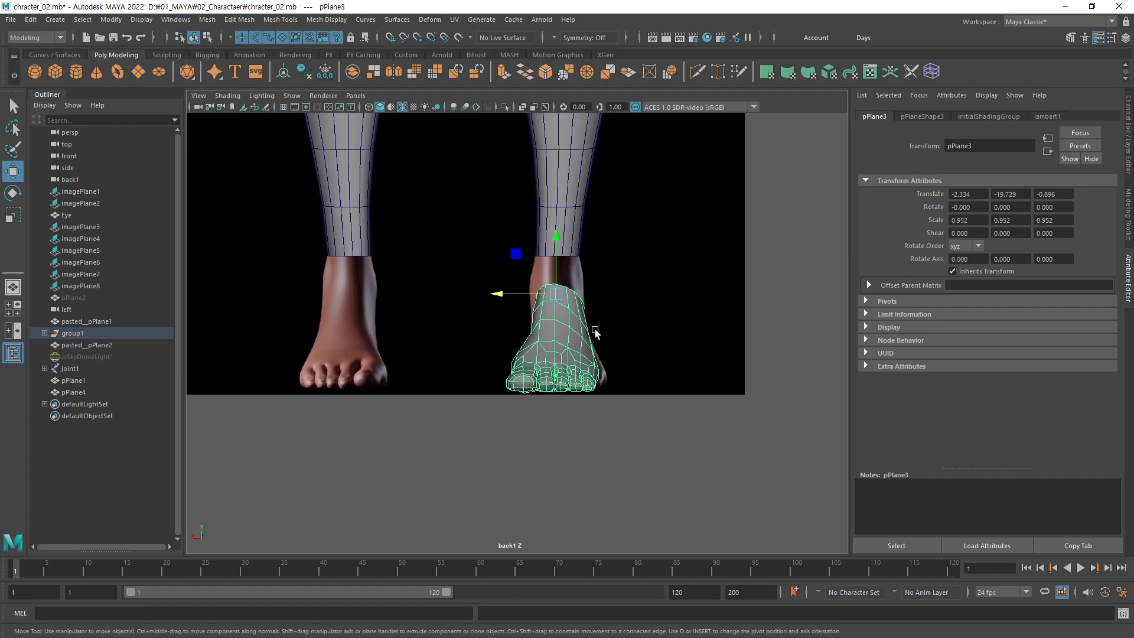
# Step: Rotate the foot mesh about the Y axis to about 6.93 degrees to match the reference's toe direction
pyautogui.press('e')
pyautogui.moveTo(580, 301); pyautogui.dragTo(578, 289)
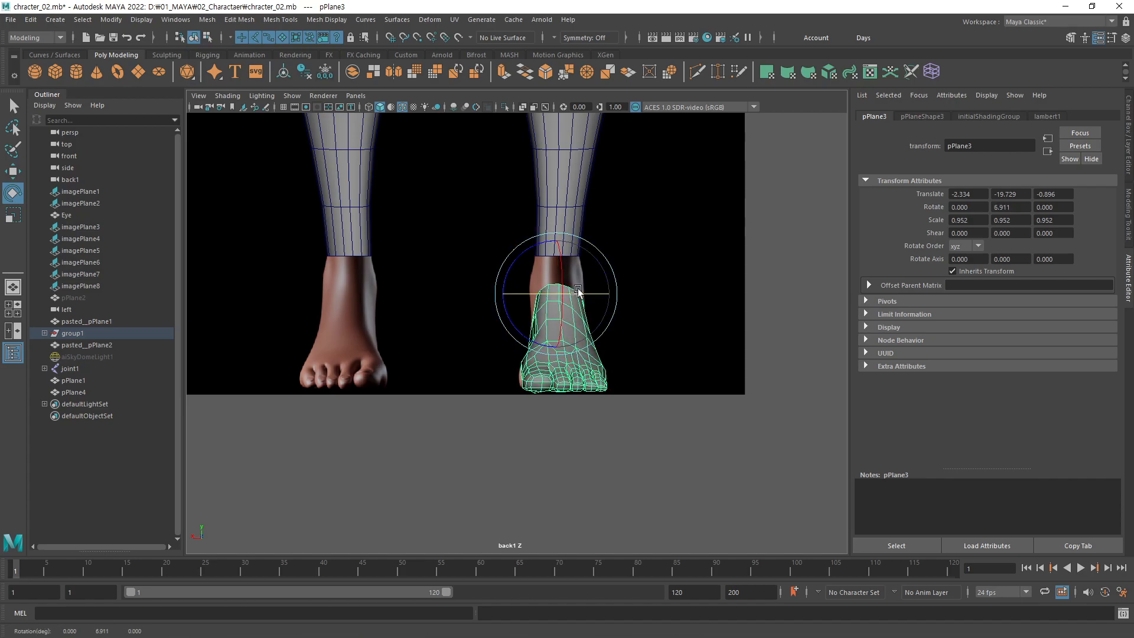
pyautogui.press('space')
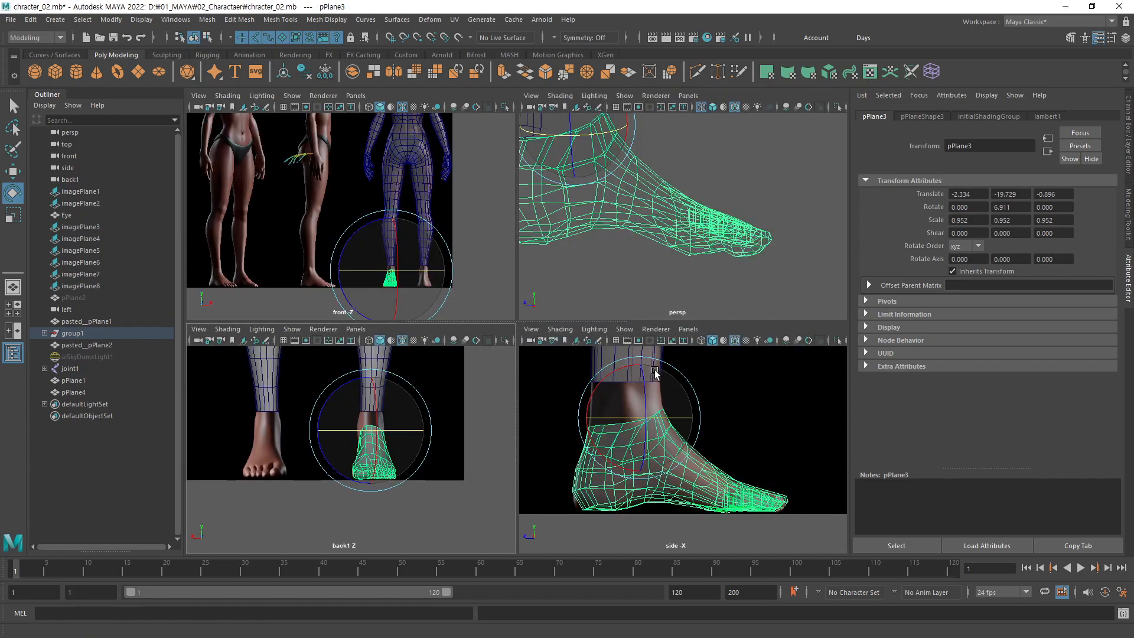
pyautogui.press('space')
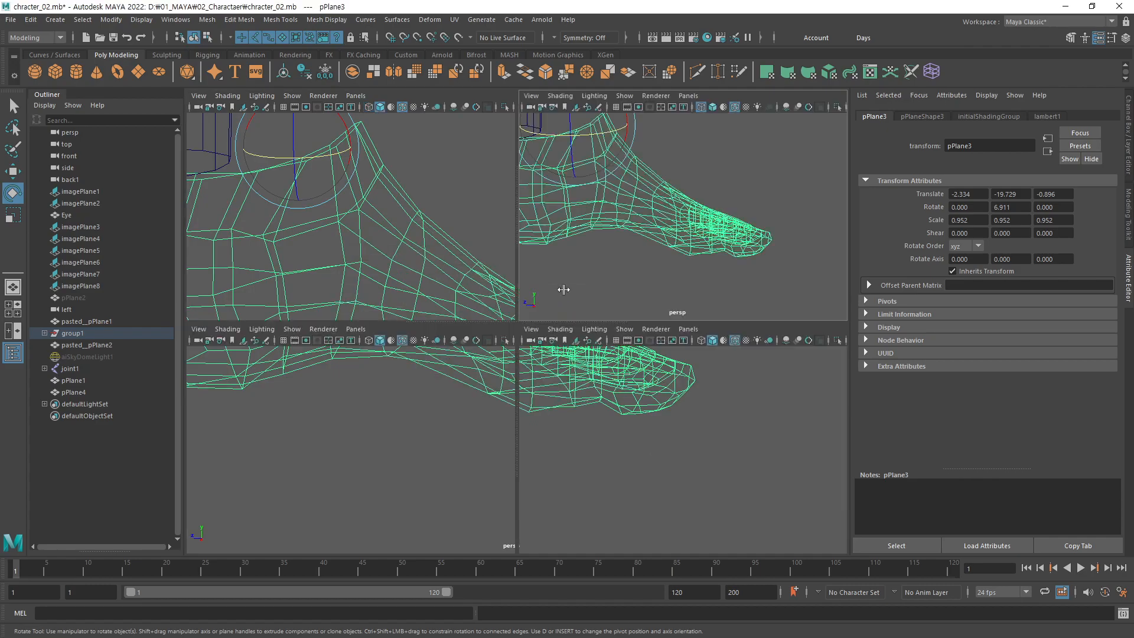
pyautogui.press('space')
pyautogui.keyDown('alt'); pyautogui.moveTo(669, 204); pyautogui.dragTo(685, 244, button='middle'); pyautogui.keyUp('alt')
pyautogui.press('space')
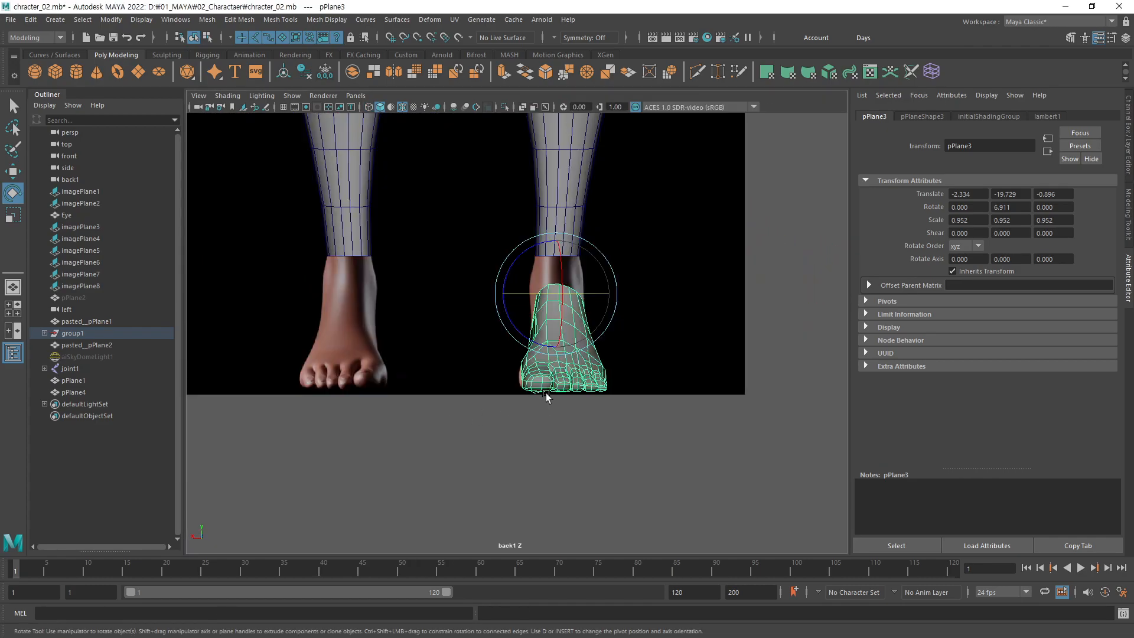
pyautogui.moveTo(590, 296); pyautogui.dragTo(587, 296)
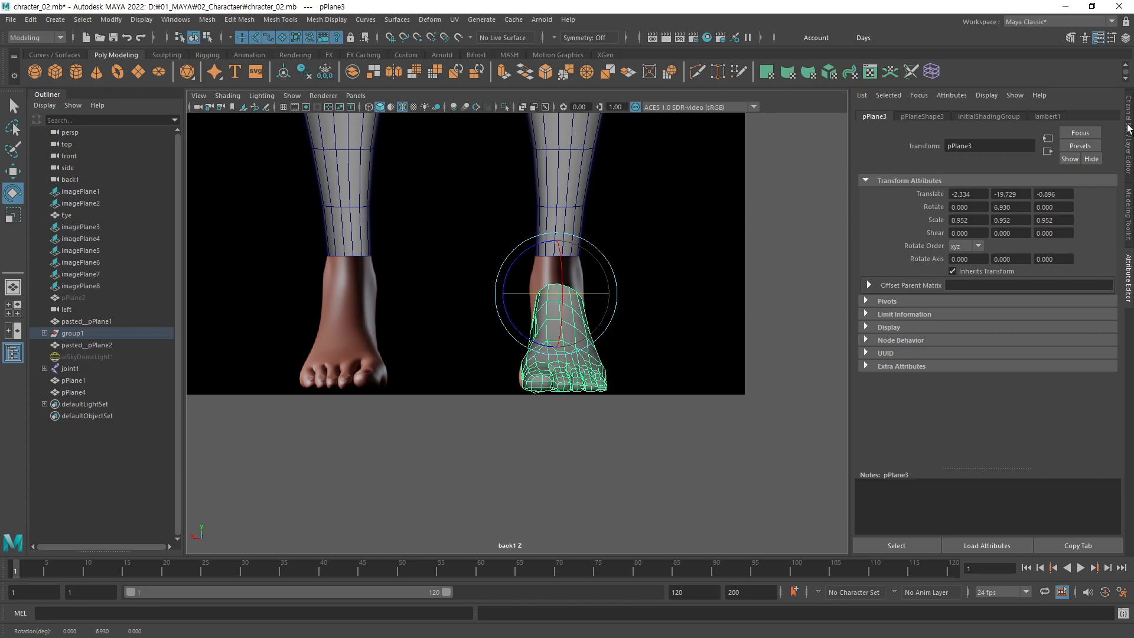
# Step: Show the Channel Box to check the foot mesh's rotation values
pyautogui.click(1127, 133)
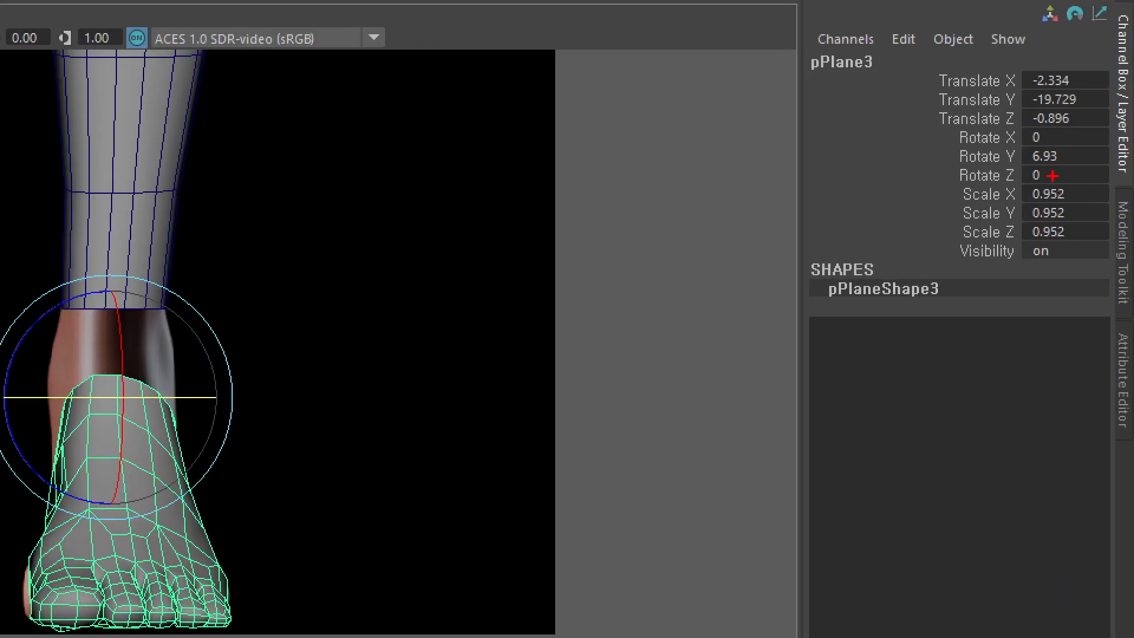
pyautogui.moveTo(1013, 136); pyautogui.dragTo(1085, 170)
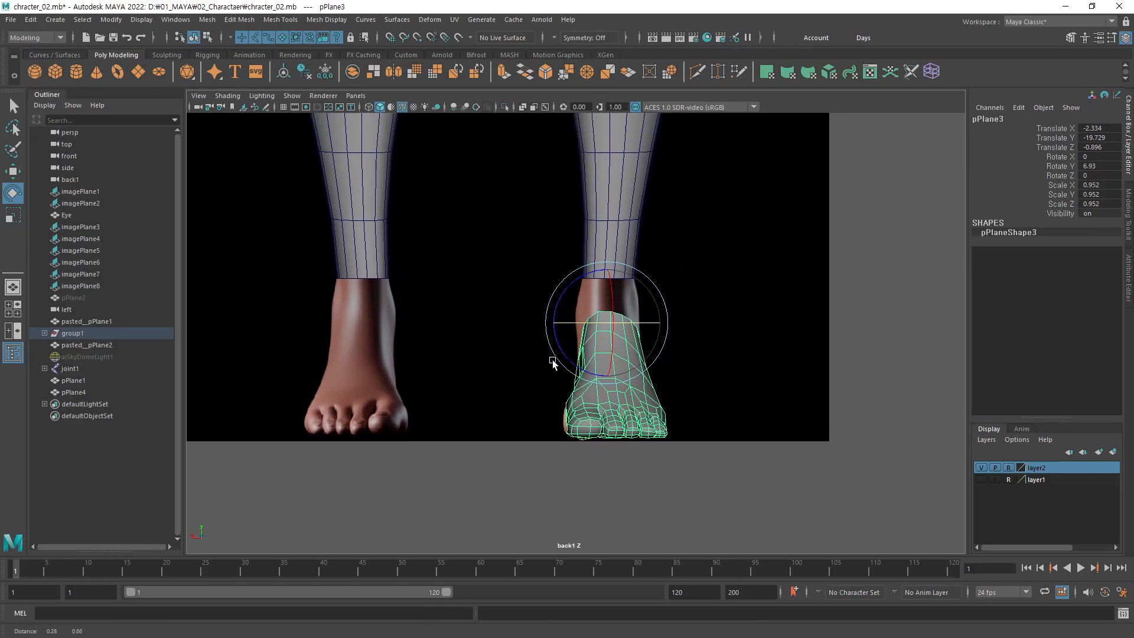
pyautogui.keyDown('alt'); pyautogui.moveTo(554, 362); pyautogui.dragTo(506, 404, button='middle'); pyautogui.keyUp('alt')
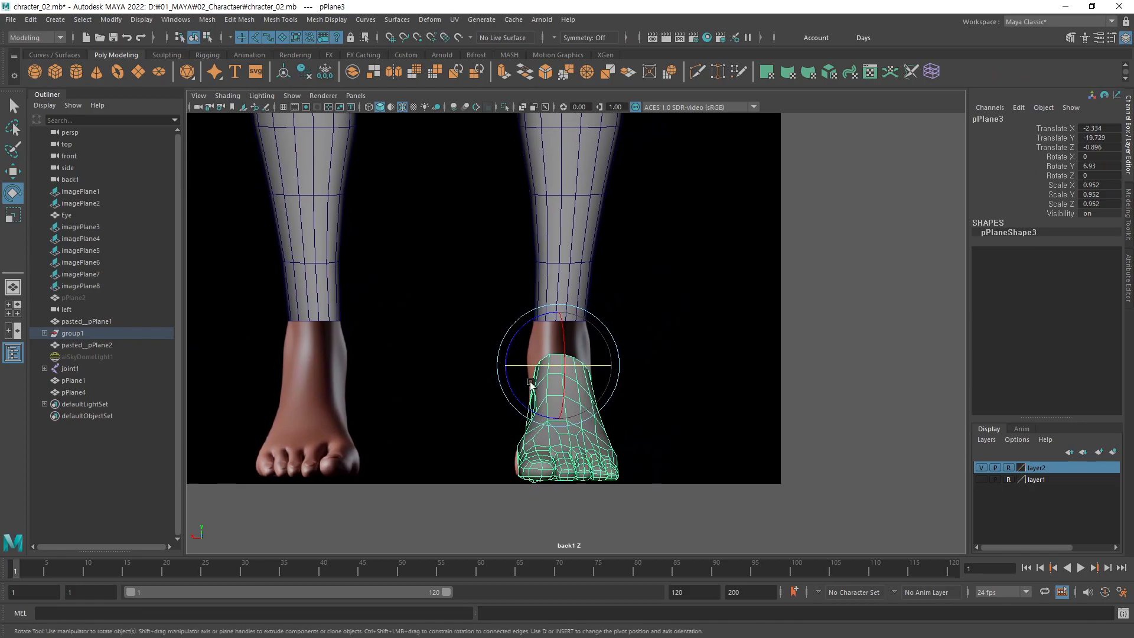
# Step: Combine the foot mesh with the leg and body mesh above it in the shaded perspective view
pyautogui.press('space')
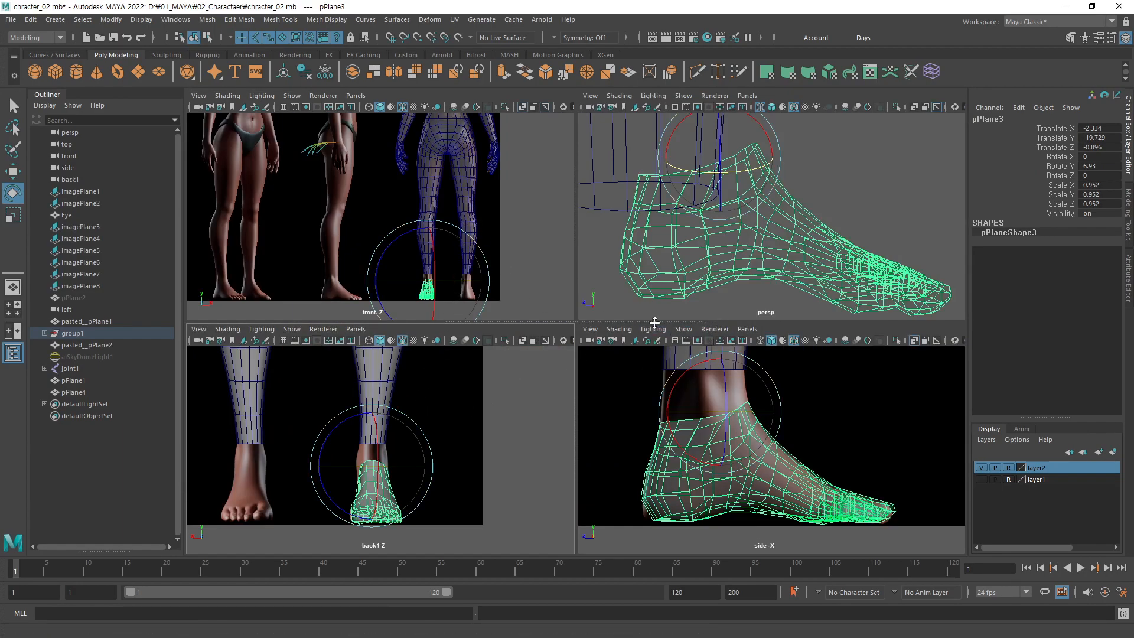
pyautogui.press('space')
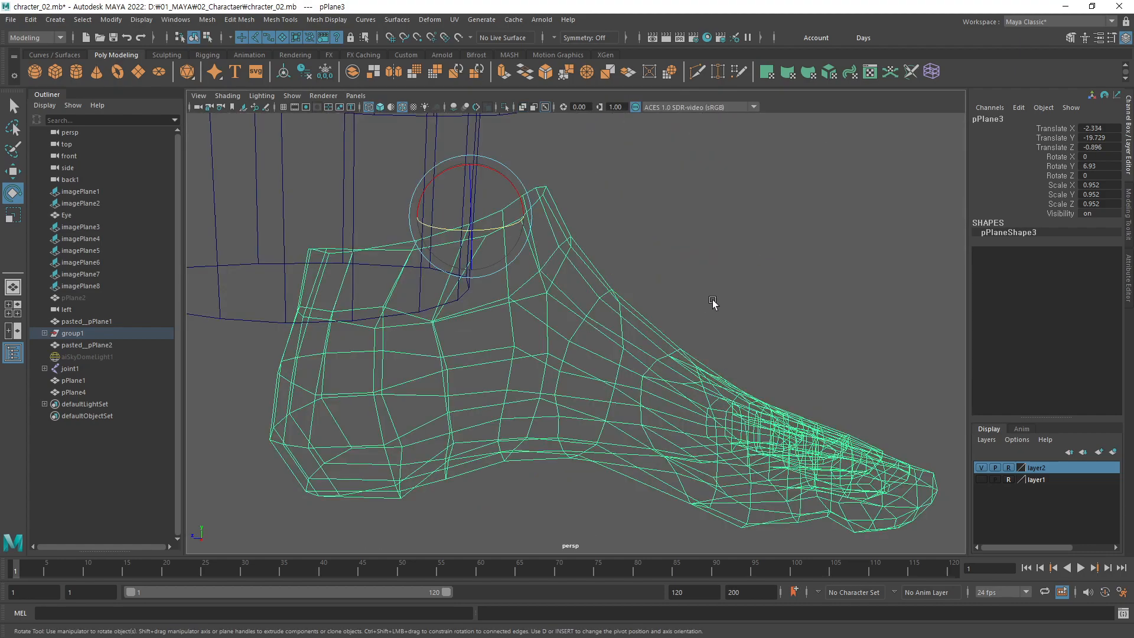
pyautogui.press('5')
pyautogui.keyDown('alt'); pyautogui.moveTo(769, 296); pyautogui.dragTo(319, 404, button='right'); pyautogui.keyUp('alt')
pyautogui.keyDown('alt'); pyautogui.moveTo(319, 405); pyautogui.dragTo(618, 354); pyautogui.keyUp('alt')
pyautogui.keyDown('alt'); pyautogui.moveTo(604, 418); pyautogui.dragTo(661, 313); pyautogui.keyUp('alt')
pyautogui.keyDown('shift'); pyautogui.click(608, 296); pyautogui.keyUp('shift')
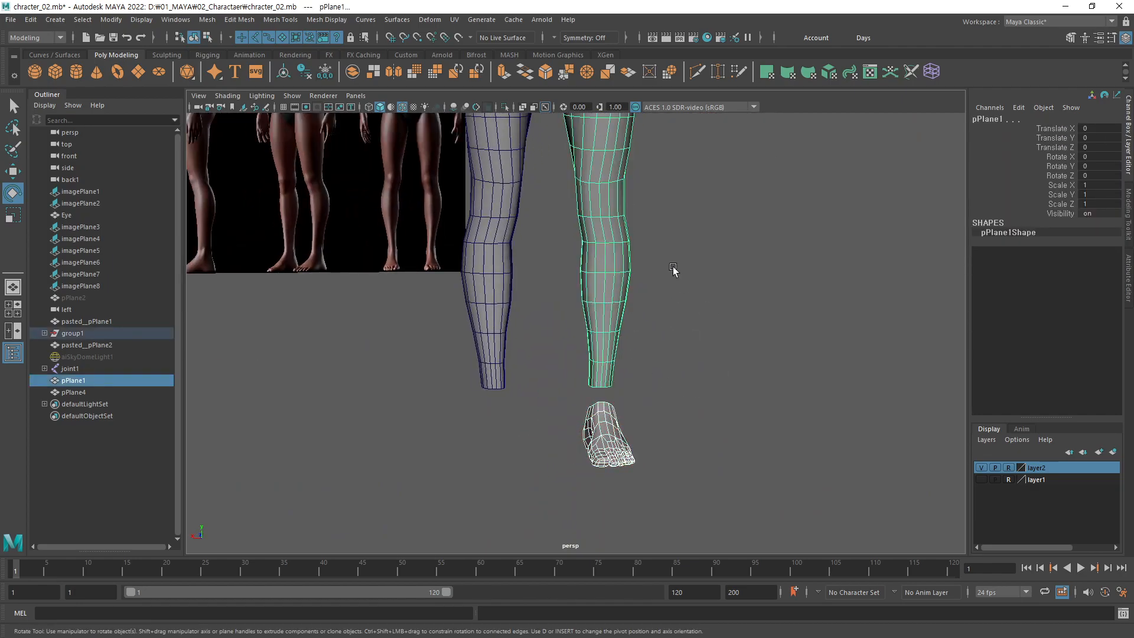
pyautogui.click(351, 71)
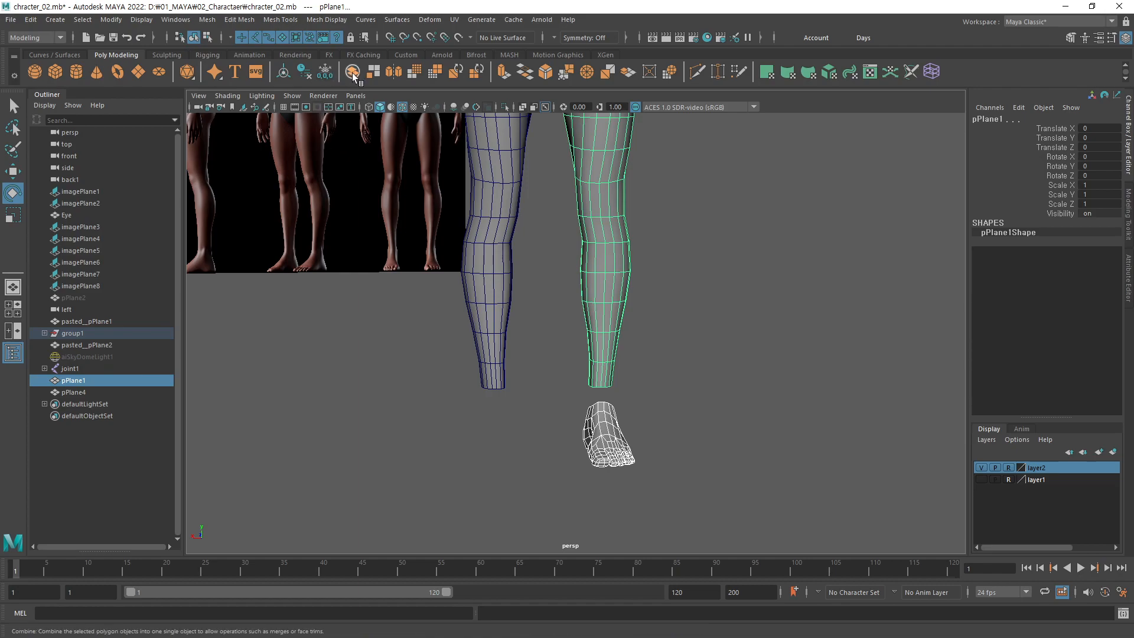
# Step: Extrude the foot's open ankle border edges up toward the leg's lower end, levelling and scaling the new edge loop
pyautogui.scroll(6, 617, 397)
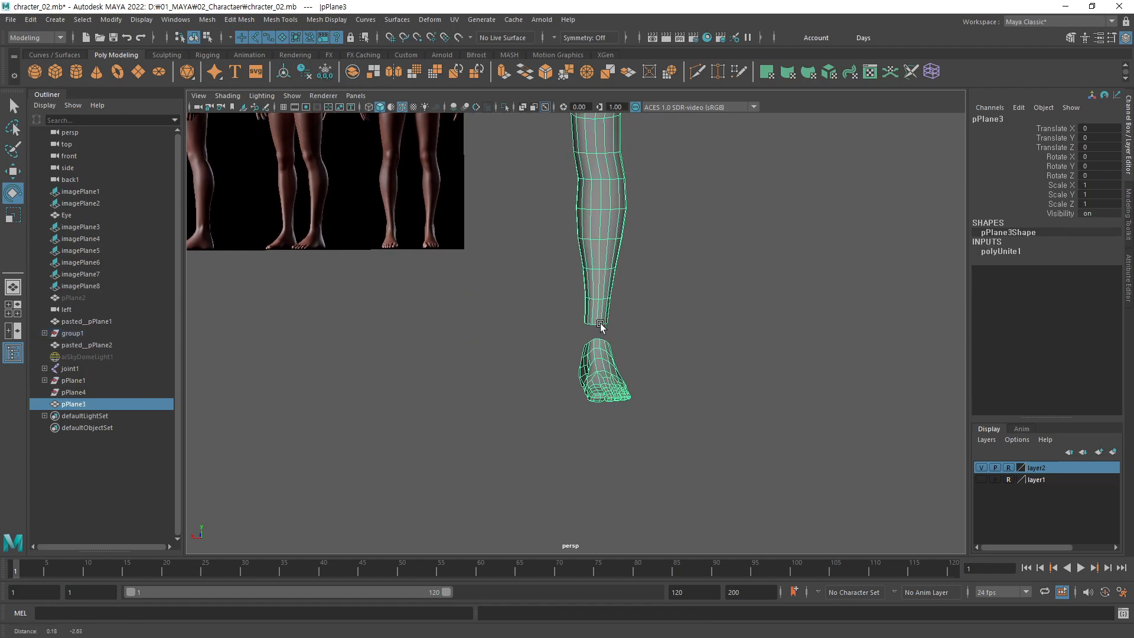
pyautogui.keyDown('alt'); pyautogui.moveTo(618, 388); pyautogui.dragTo(549, 426); pyautogui.keyUp('alt')
pyautogui.press('F10')
pyautogui.click(592, 399)
pyautogui.press('w')
pyautogui.press('r')
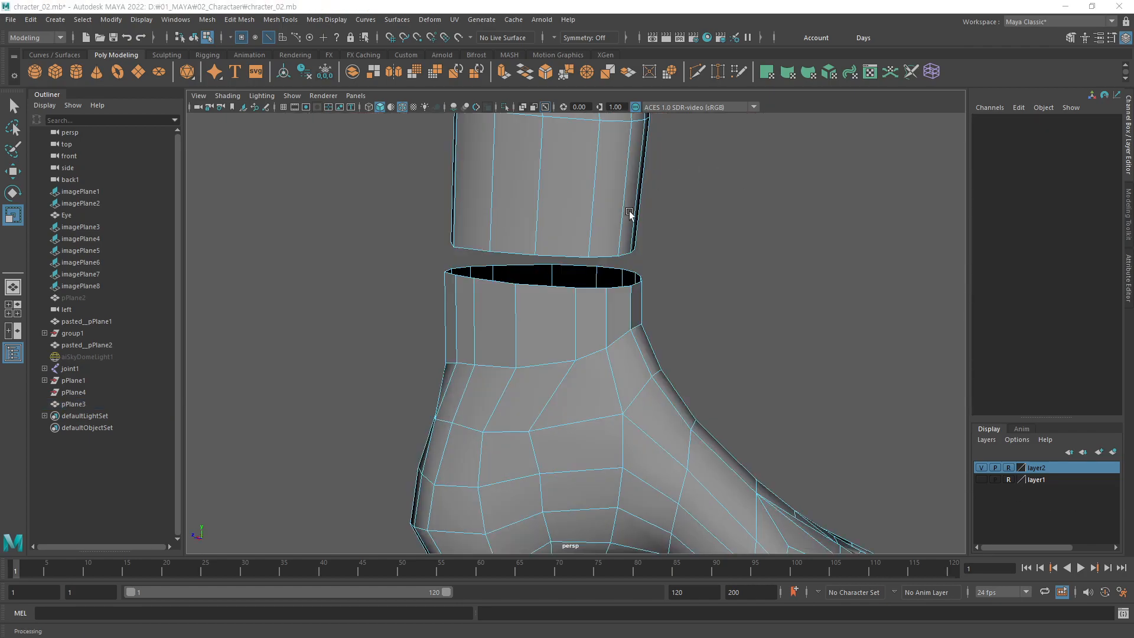
# Step: Examine the gap between the leg's lower border and the ankle border, comparing how their edges line up
pyautogui.keyDown('alt'); pyautogui.moveTo(736, 309); pyautogui.dragTo(535, 310); pyautogui.keyUp('alt')
pyautogui.keyDown('alt'); pyautogui.moveTo(668, 293); pyautogui.dragTo(567, 362, button='middle'); pyautogui.keyUp('alt')
pyautogui.keyDown('alt'); pyautogui.moveTo(567, 362); pyautogui.dragTo(834, 300, button='right'); pyautogui.keyUp('alt')
pyautogui.keyDown('alt'); pyautogui.moveTo(608, 364); pyautogui.dragTo(620, 338, button='middle'); pyautogui.keyUp('alt')
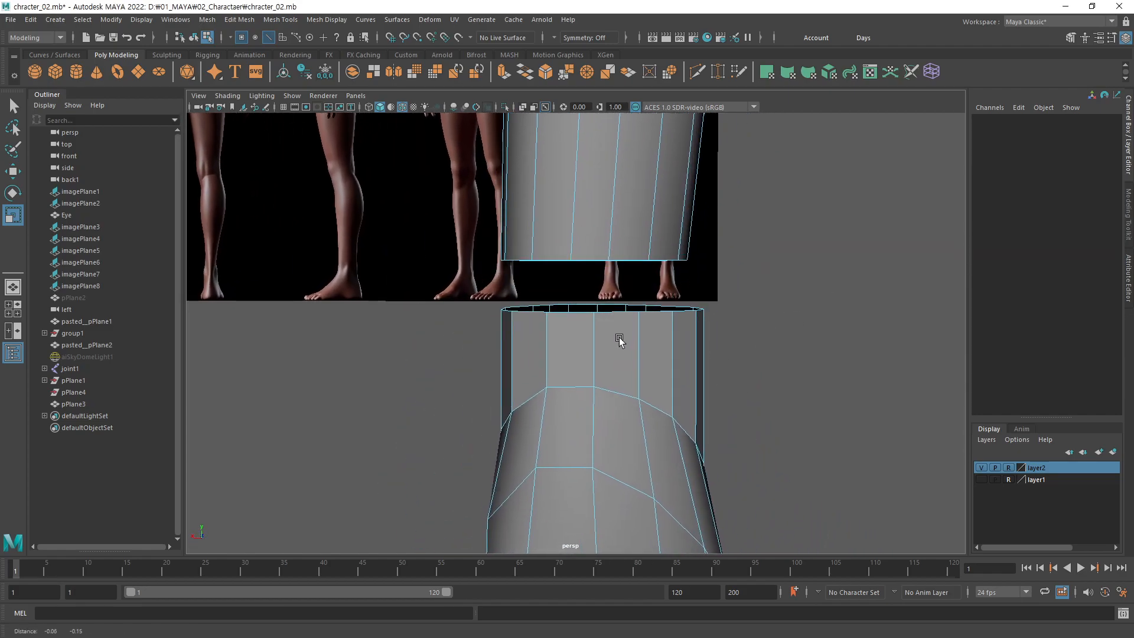
pyautogui.keyDown('alt'); pyautogui.moveTo(671, 339); pyautogui.dragTo(563, 356); pyautogui.keyUp('alt')
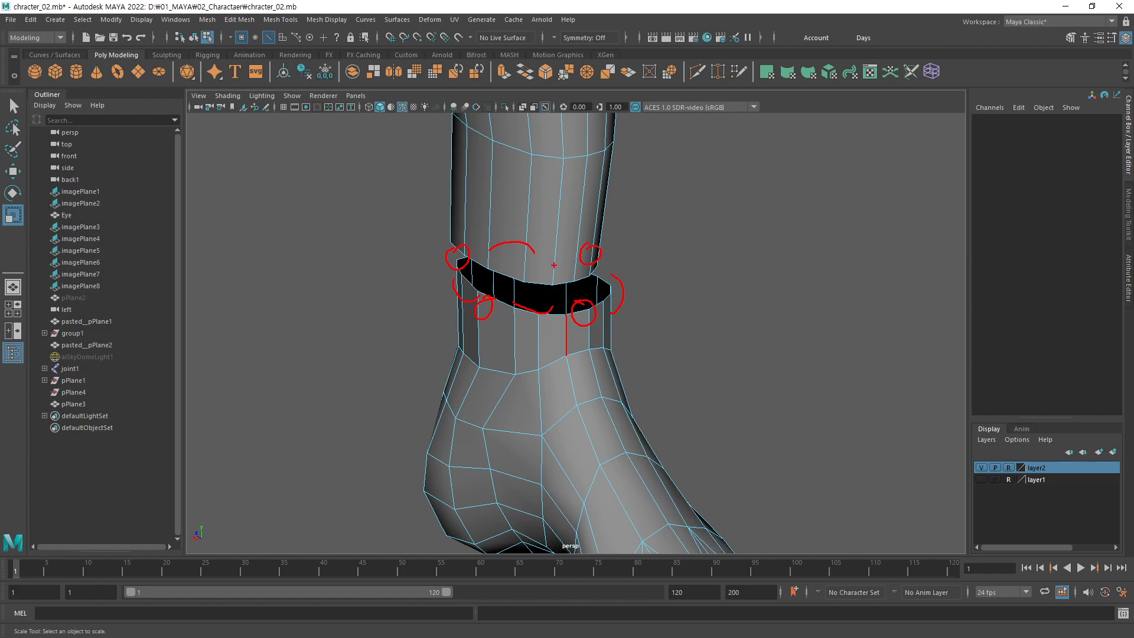
pyautogui.press('Escape')
pyautogui.keyDown('alt'); pyautogui.moveTo(610, 362); pyautogui.dragTo(573, 342); pyautogui.keyUp('alt')
pyautogui.keyDown('alt'); pyautogui.moveTo(581, 341); pyautogui.dragTo(785, 301, button='right'); pyautogui.keyUp('alt')
pyautogui.keyDown('alt'); pyautogui.moveTo(670, 316); pyautogui.dragTo(630, 307, button='middle'); pyautogui.keyUp('alt')
pyautogui.keyDown('alt'); pyautogui.moveTo(606, 343); pyautogui.dragTo(654, 319, button='right'); pyautogui.keyUp('alt')
pyautogui.keyDown('alt'); pyautogui.moveTo(602, 310); pyautogui.dragTo(614, 342, button='middle'); pyautogui.keyUp('alt')
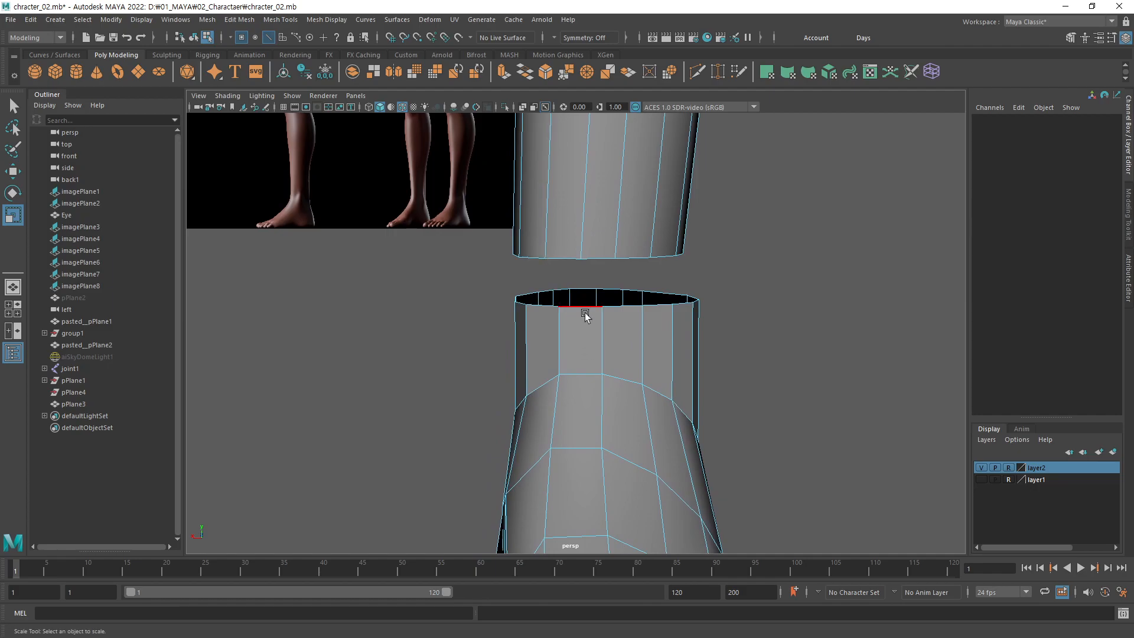
# Step: Target-weld the front and first-side vertices of the ankle border onto the matching vertices of the leg's lower border
pyautogui.click(718, 72)
pyautogui.press('F9')
pyautogui.keyDown('alt'); pyautogui.moveTo(570, 315); pyautogui.dragTo(583, 307); pyautogui.keyUp('alt')
pyautogui.keyDown('alt'); pyautogui.moveTo(583, 307); pyautogui.dragTo(548, 353, button='middle'); pyautogui.keyUp('alt')
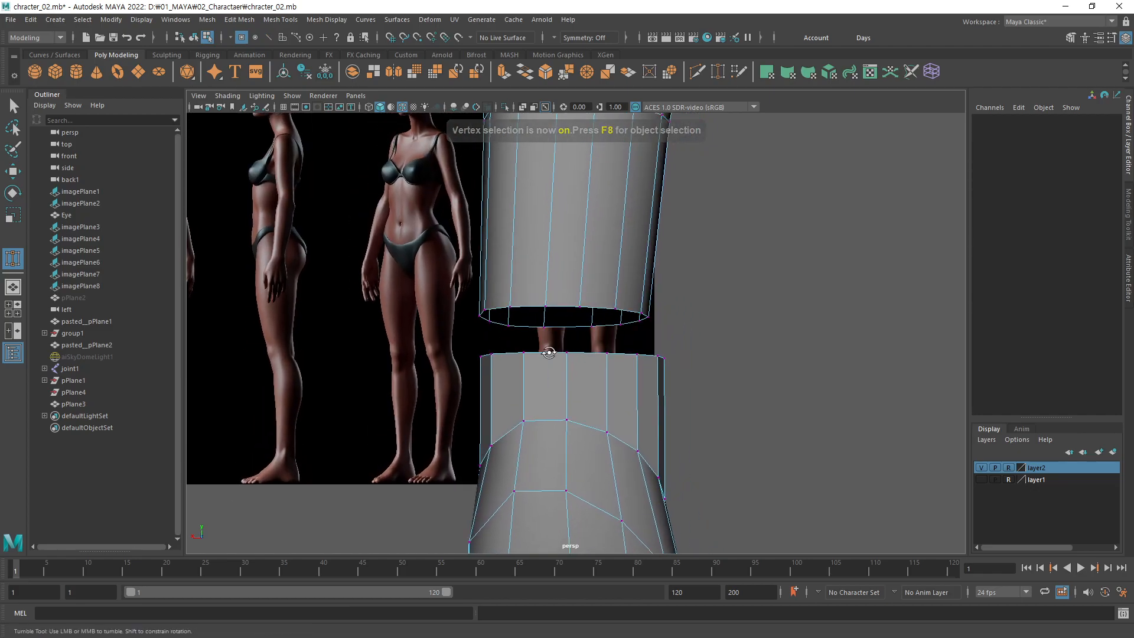
pyautogui.moveTo(509, 306); pyautogui.dragTo(545, 307)
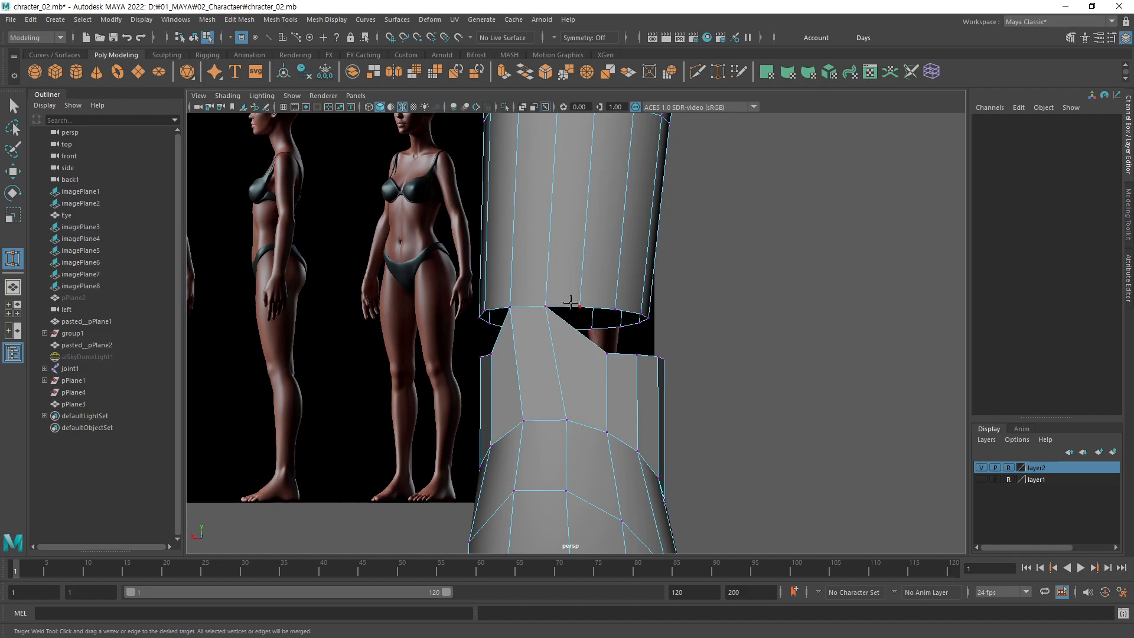
pyautogui.hotkey('ctrl', 'z')
pyautogui.hotkey('ctrl', 'z')
pyautogui.moveTo(537, 303); pyautogui.dragTo(614, 306)
pyautogui.keyDown('alt'); pyautogui.moveTo(630, 367); pyautogui.dragTo(564, 343); pyautogui.keyUp('alt')
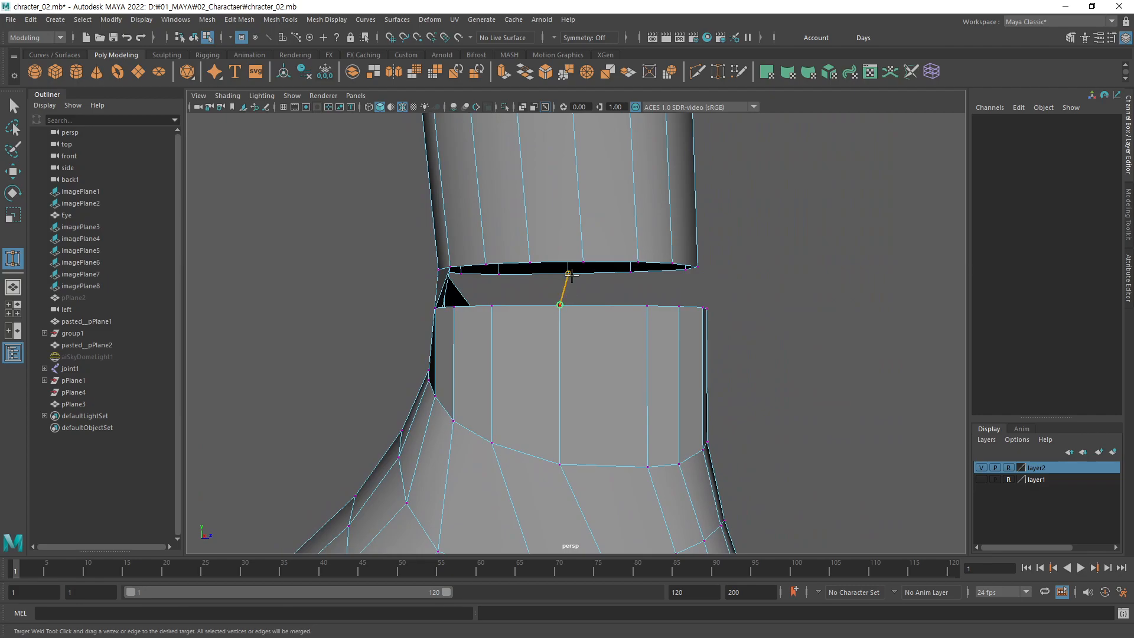
pyautogui.moveTo(579, 261); pyautogui.dragTo(582, 263)
pyautogui.moveTo(646, 305); pyautogui.dragTo(638, 262)
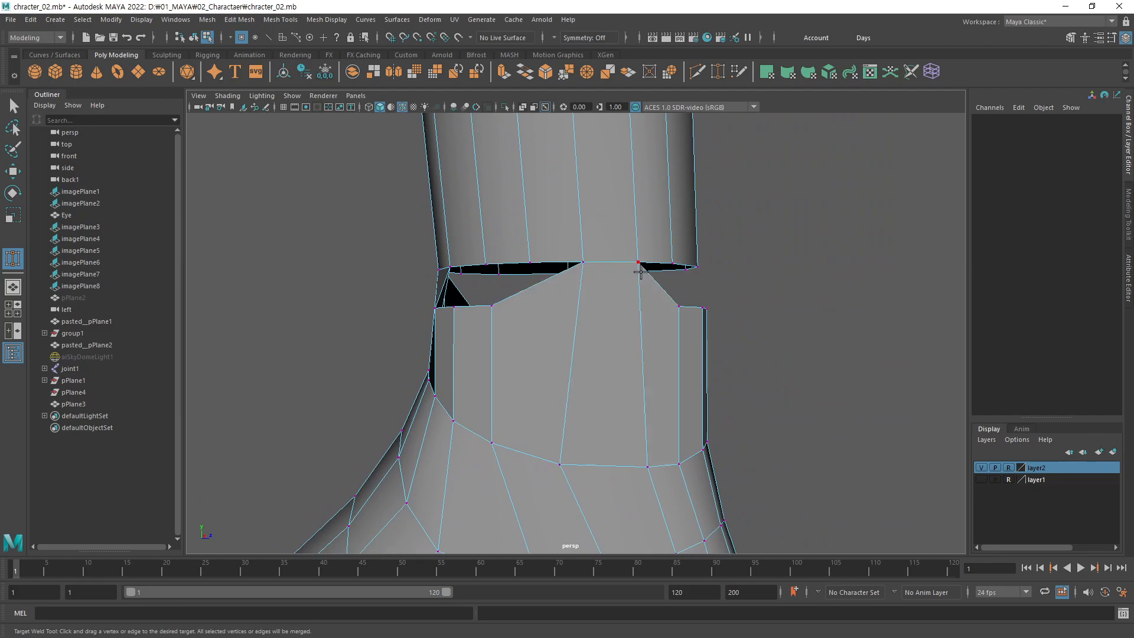
# Step: Target-weld the ankle border vertices around the back and opposite side onto the leg's lower border
pyautogui.keyDown('alt'); pyautogui.moveTo(653, 332); pyautogui.dragTo(560, 351); pyautogui.keyUp('alt')
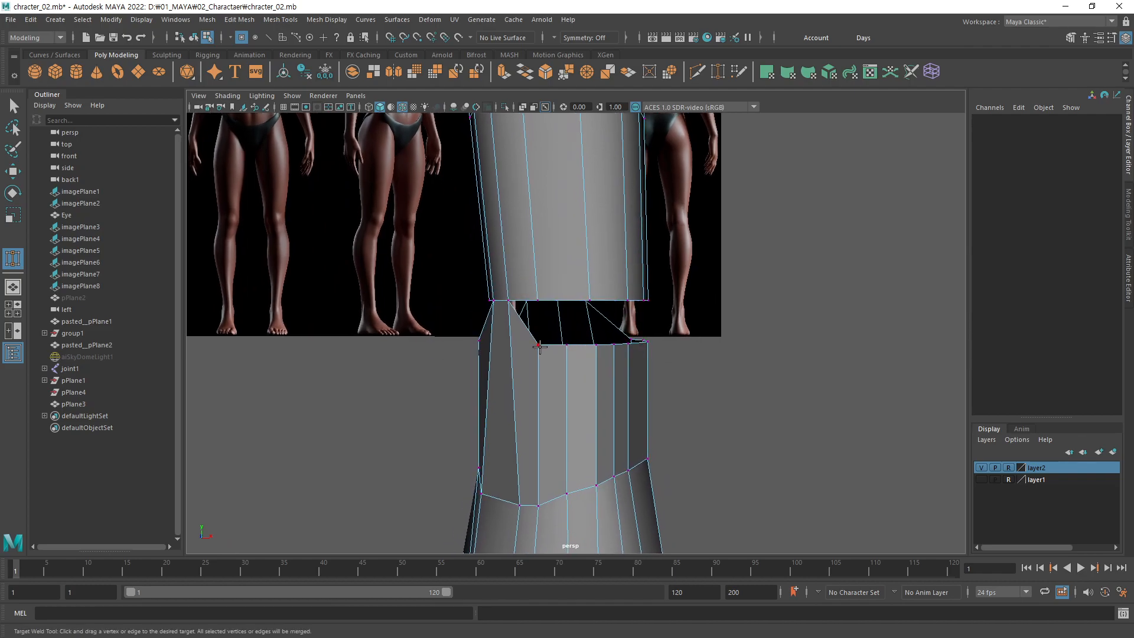
pyautogui.moveTo(538, 298); pyautogui.dragTo(487, 362)
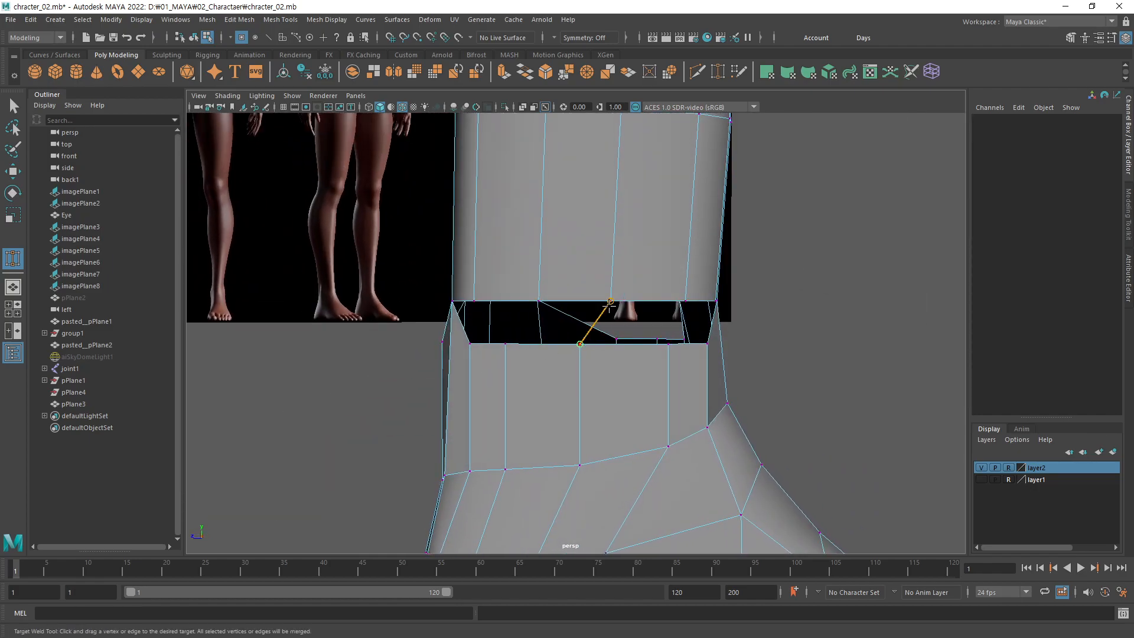
pyautogui.moveTo(609, 302); pyautogui.dragTo(610, 302)
pyautogui.moveTo(541, 302); pyautogui.dragTo(554, 355)
pyautogui.keyDown('alt'); pyautogui.moveTo(554, 355); pyautogui.dragTo(597, 378, button='right'); pyautogui.keyUp('alt')
pyautogui.click(640, 315)
pyautogui.moveTo(590, 318); pyautogui.dragTo(591, 314)
pyautogui.keyDown('alt'); pyautogui.moveTo(676, 356); pyautogui.dragTo(520, 363); pyautogui.keyUp('alt')
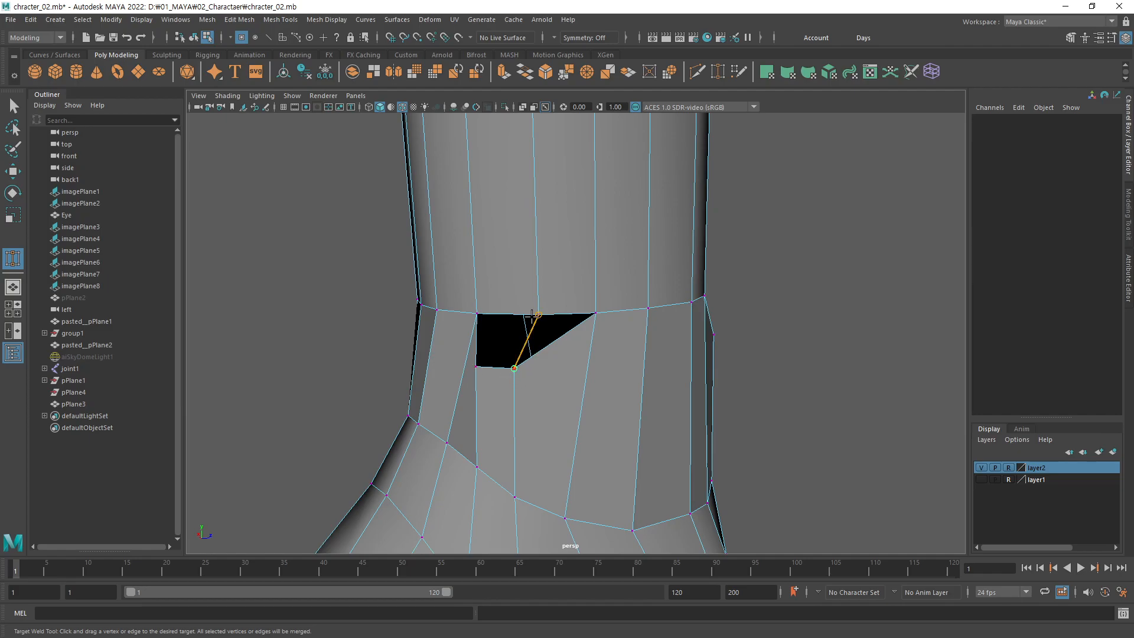
# Step: Target-weld the remaining ankle vertices to close the last gaps under the leg's border
pyautogui.keyDown('alt'); pyautogui.moveTo(604, 360); pyautogui.dragTo(472, 337); pyautogui.keyUp('alt')
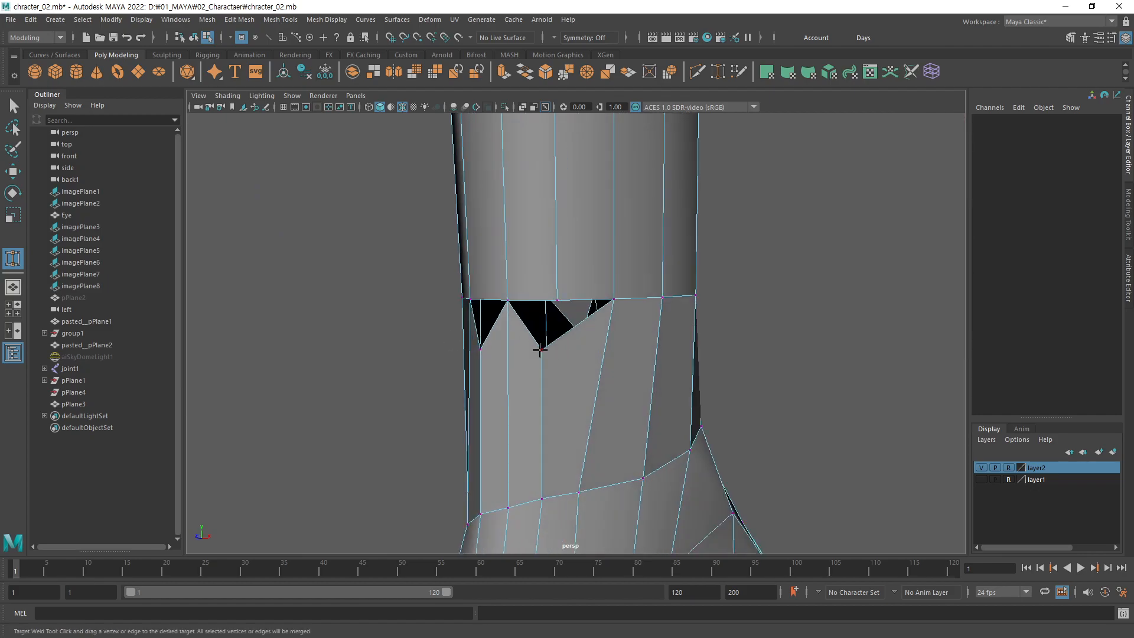
pyautogui.moveTo(553, 297); pyautogui.dragTo(555, 300)
pyautogui.keyDown('alt'); pyautogui.moveTo(555, 300); pyautogui.dragTo(653, 374); pyautogui.keyUp('alt')
pyautogui.keyDown('alt'); pyautogui.moveTo(653, 374); pyautogui.dragTo(472, 395, button='right'); pyautogui.keyUp('alt')
pyautogui.keyDown('alt'); pyautogui.moveTo(619, 362); pyautogui.dragTo(614, 299, button='middle'); pyautogui.keyUp('alt')
pyautogui.keyDown('alt'); pyautogui.moveTo(532, 338); pyautogui.dragTo(592, 303, button='right'); pyautogui.keyUp('alt')
pyautogui.keyDown('alt'); pyautogui.moveTo(546, 301); pyautogui.dragTo(516, 332, button='middle'); pyautogui.keyUp('alt')
pyautogui.keyDown('alt'); pyautogui.moveTo(463, 293); pyautogui.dragTo(461, 319, button='middle'); pyautogui.keyUp('alt')
# Step: Delete the surplus vertical edges in the ankle band that run to the leftover unwelded vertices
pyautogui.press('F10')
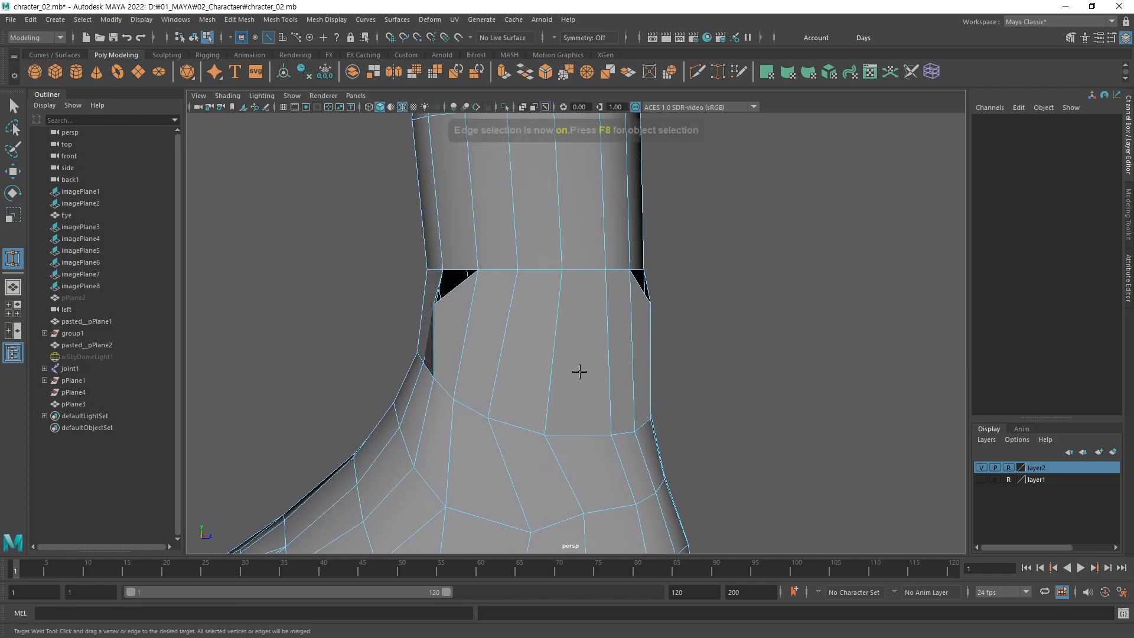
pyautogui.press('q')
pyautogui.keyDown('alt'); pyautogui.moveTo(597, 367); pyautogui.dragTo(619, 359); pyautogui.keyUp('alt')
pyautogui.click(615, 360)
pyautogui.keyDown('shift'); pyautogui.click(470, 339); pyautogui.keyUp('shift')
pyautogui.press('Delete')
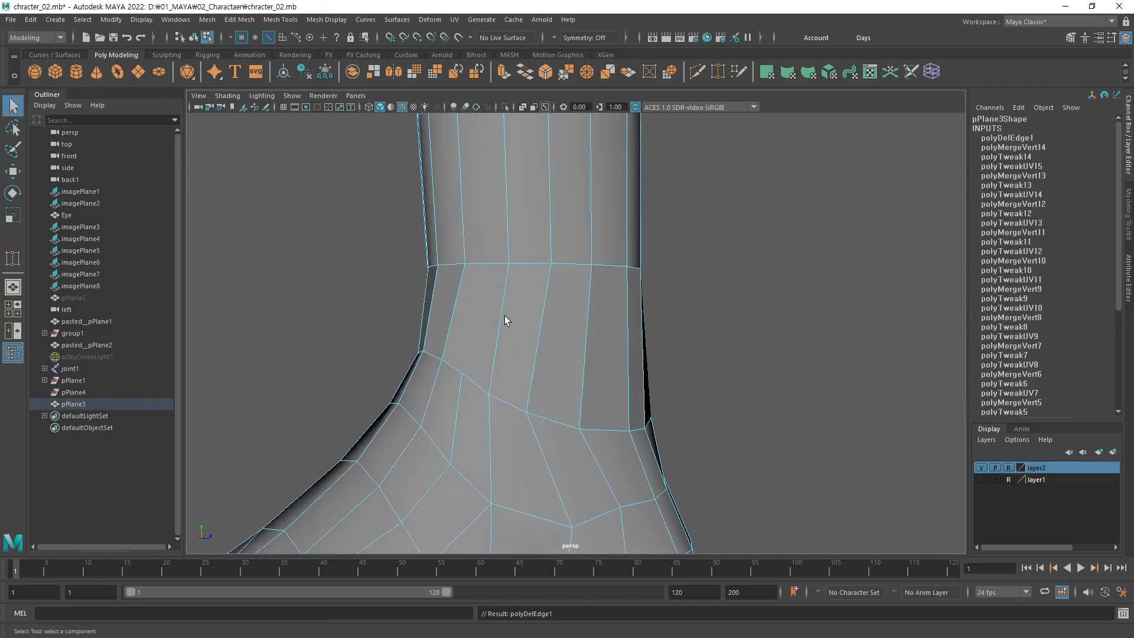
# Step: Reroute the edge flow on the ankle's side by cutting a diagonal edge with Multi-Cut and deleting the adjacent original edge
pyautogui.keyDown('alt'); pyautogui.moveTo(584, 305); pyautogui.dragTo(621, 395); pyautogui.keyUp('alt')
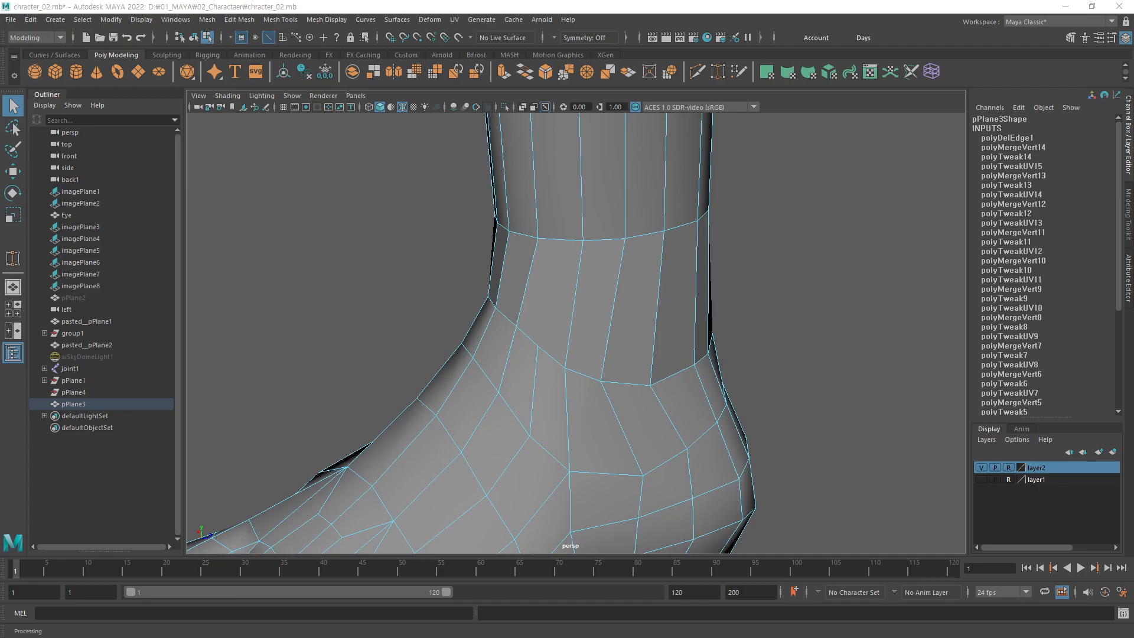
pyautogui.keyDown('alt'); pyautogui.moveTo(691, 295); pyautogui.dragTo(490, 331); pyautogui.keyUp('alt')
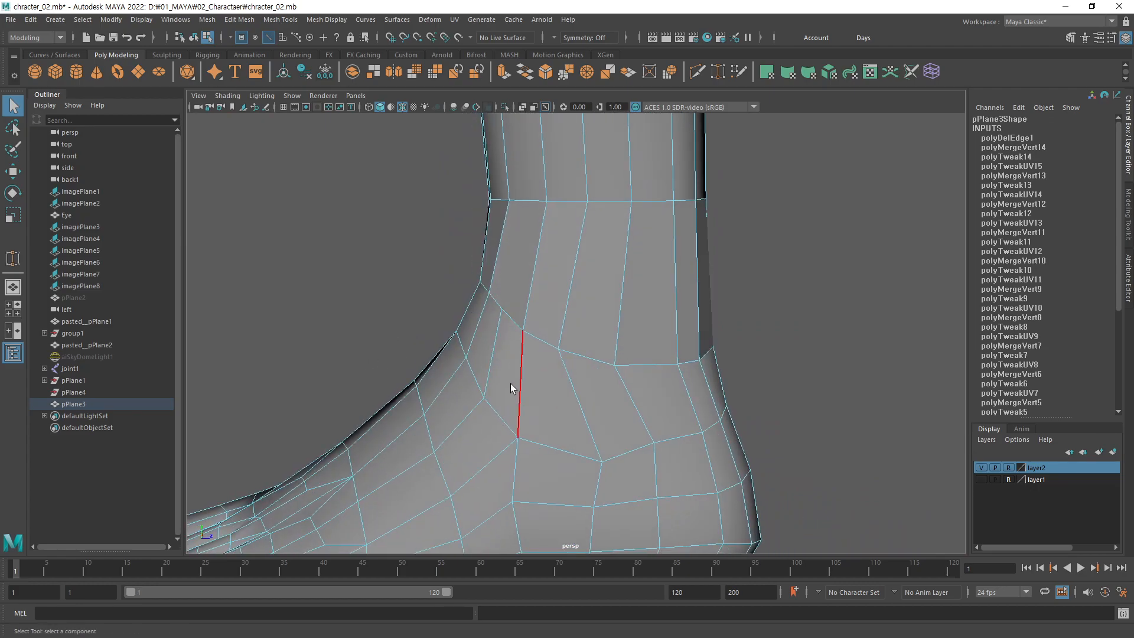
pyautogui.keyDown('alt'); pyautogui.moveTo(560, 367); pyautogui.dragTo(503, 348); pyautogui.keyUp('alt')
pyautogui.click(697, 71)
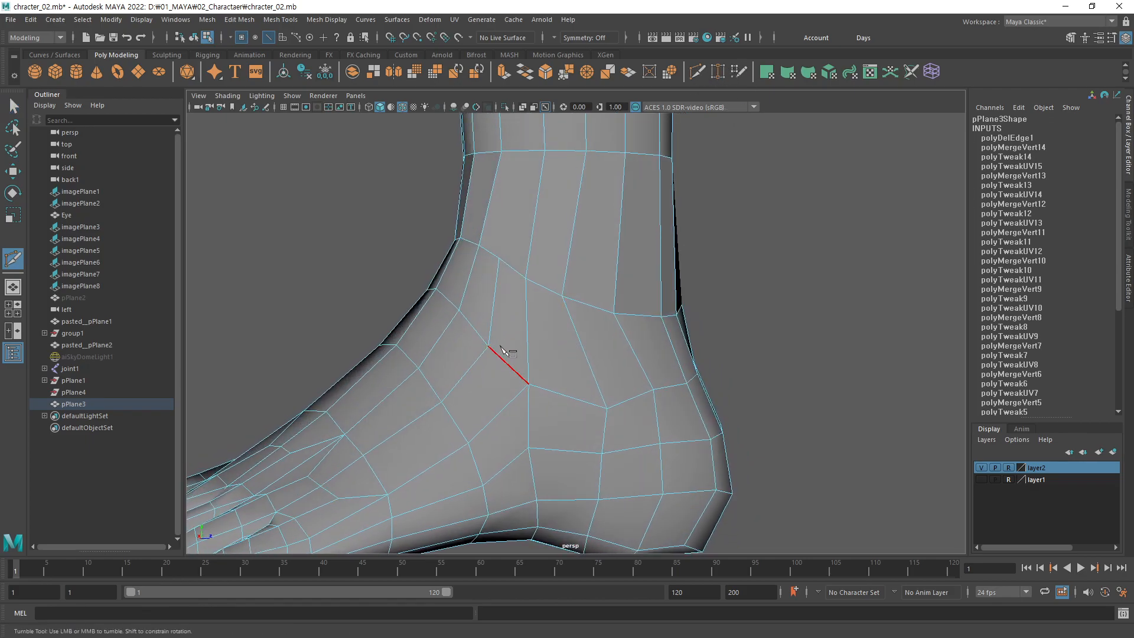
pyautogui.click(488, 346)
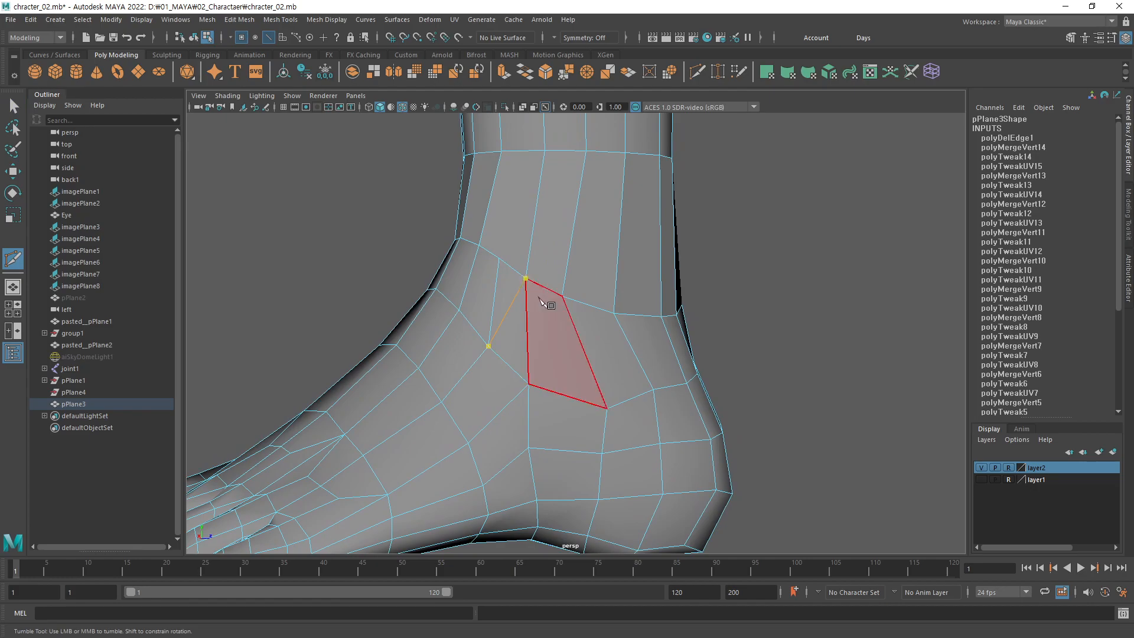
pyautogui.click(561, 296)
pyautogui.press('q')
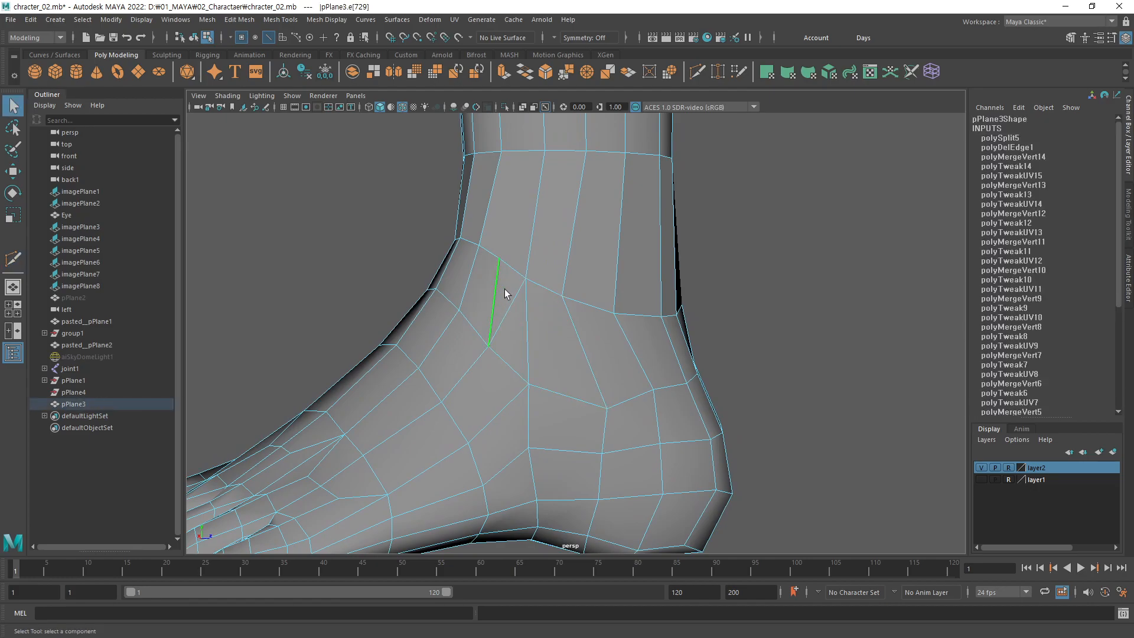
pyautogui.press('Delete')
pyautogui.keyDown('alt'); pyautogui.moveTo(689, 406); pyautogui.dragTo(508, 444, button='middle'); pyautogui.keyUp('alt')
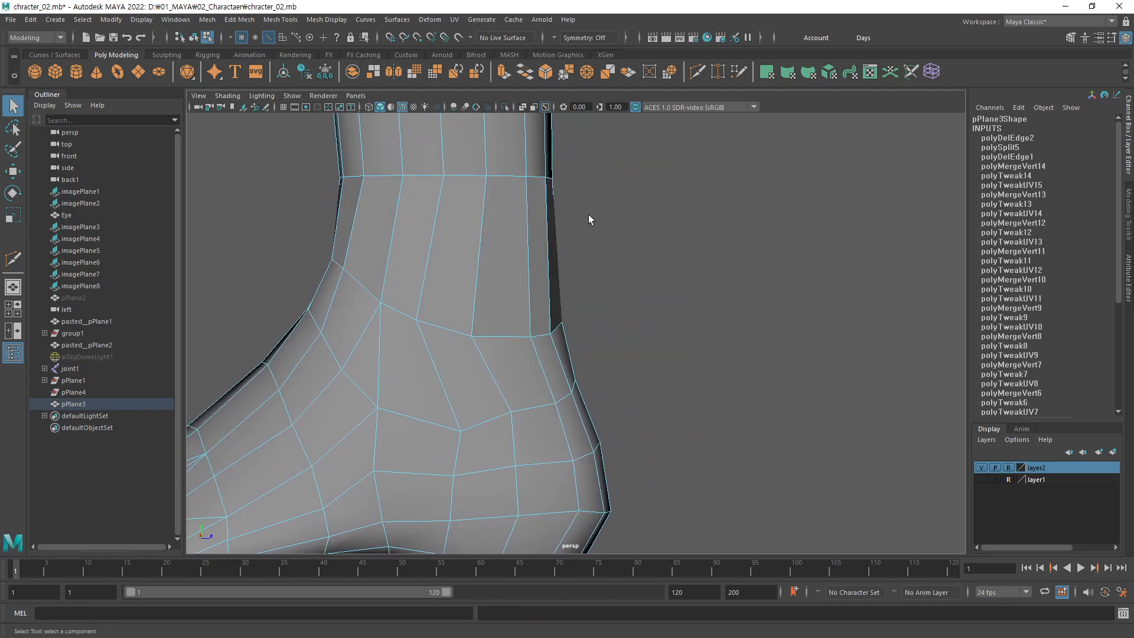
# Step: Cut three more diagonal edges with Multi-Cut across the side faces just below the ankle loop, continuing toward the heel
pyautogui.click(698, 72)
pyautogui.click(378, 408)
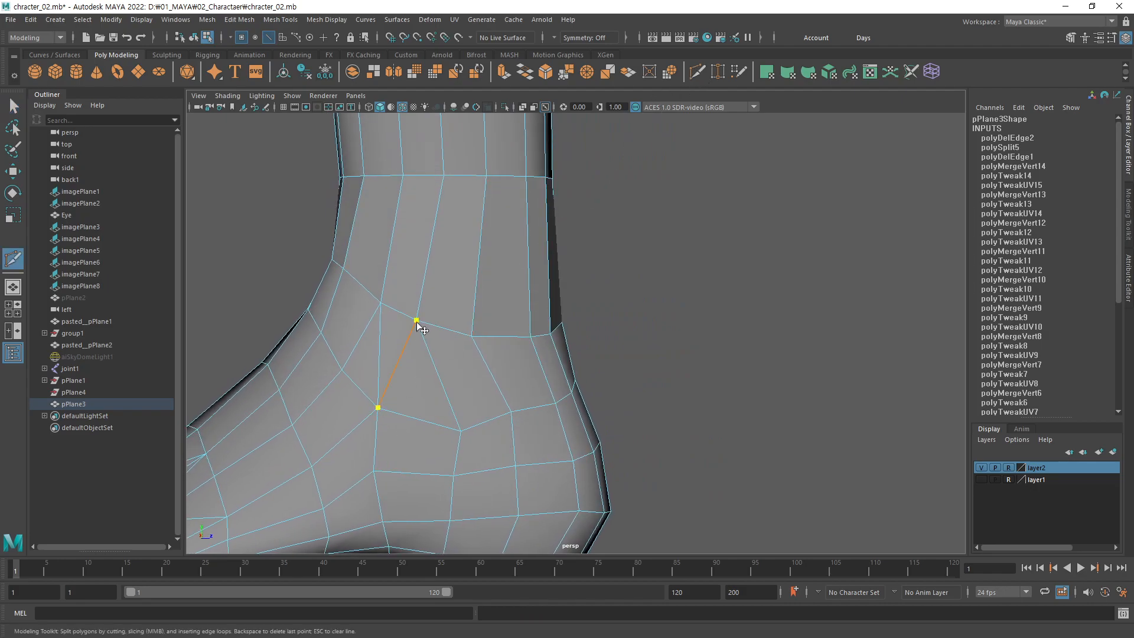
pyautogui.press('Return')
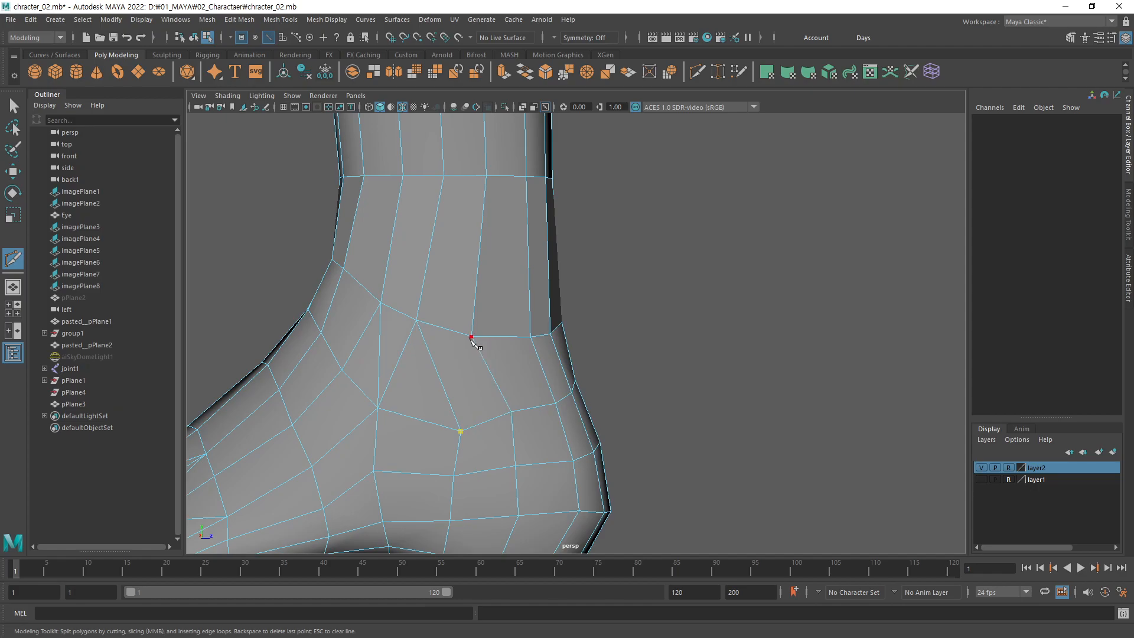
pyautogui.keyDown('alt'); pyautogui.moveTo(547, 349); pyautogui.dragTo(515, 393, button='middle'); pyautogui.keyUp('alt')
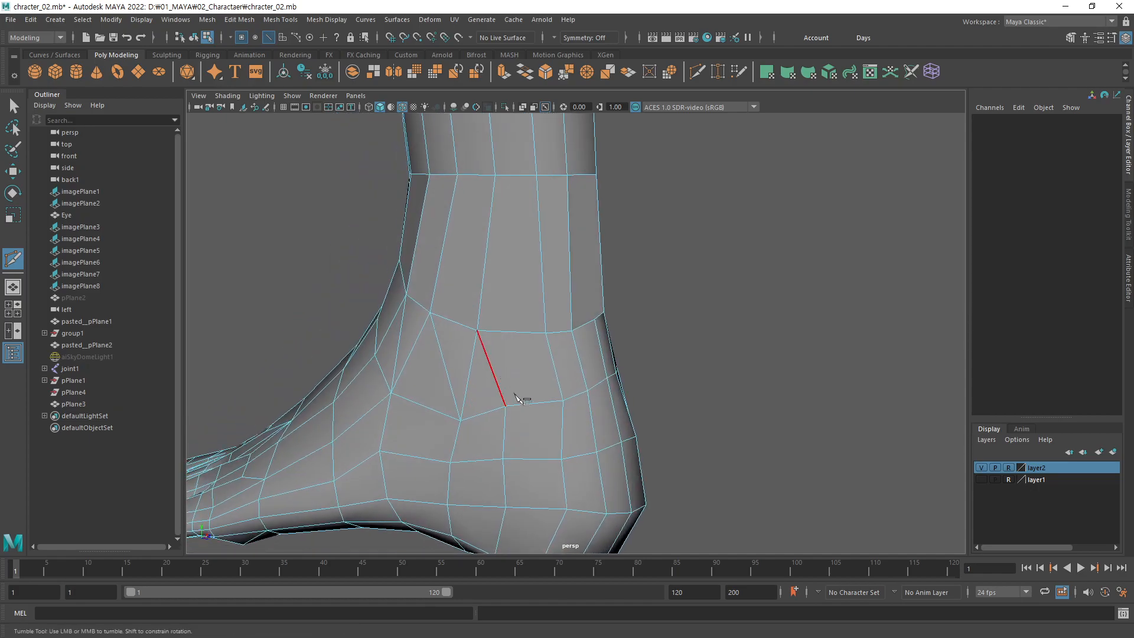
pyautogui.keyDown('alt'); pyautogui.moveTo(561, 357); pyautogui.dragTo(515, 405); pyautogui.keyUp('alt')
pyautogui.keyDown('alt'); pyautogui.moveTo(612, 385); pyautogui.dragTo(663, 379); pyautogui.keyUp('alt')
pyautogui.keyDown('alt'); pyautogui.moveTo(585, 335); pyautogui.dragTo(646, 393, button='right'); pyautogui.keyUp('alt')
pyautogui.press('q')
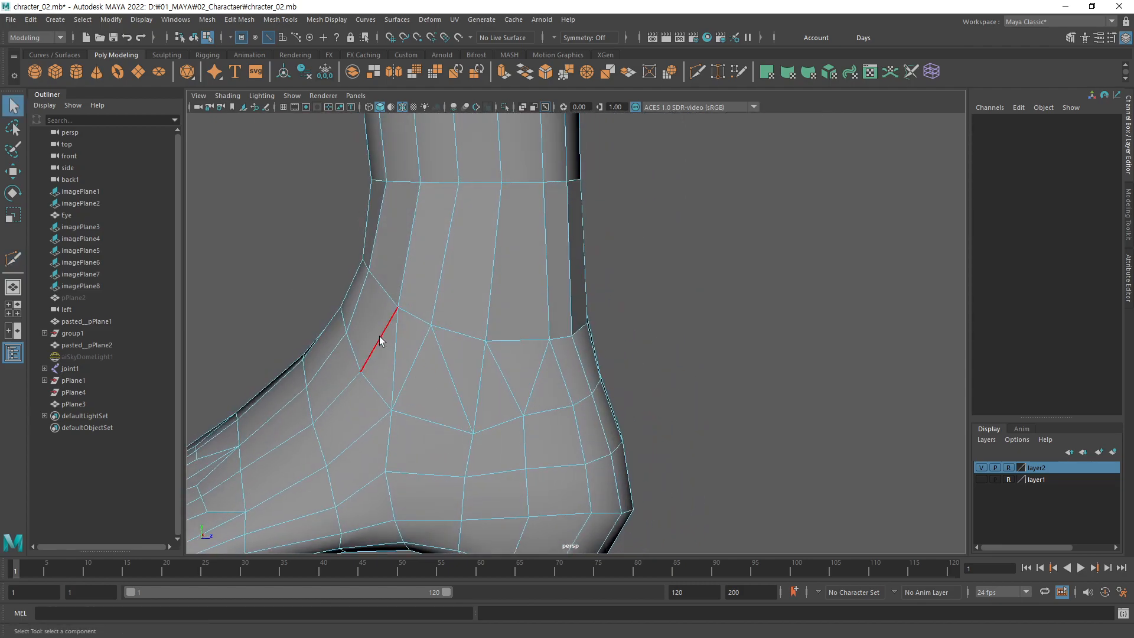
# Step: Delete the old edges beside the new diagonals on the ankle's side to restore four-sided faces
pyautogui.click(423, 358)
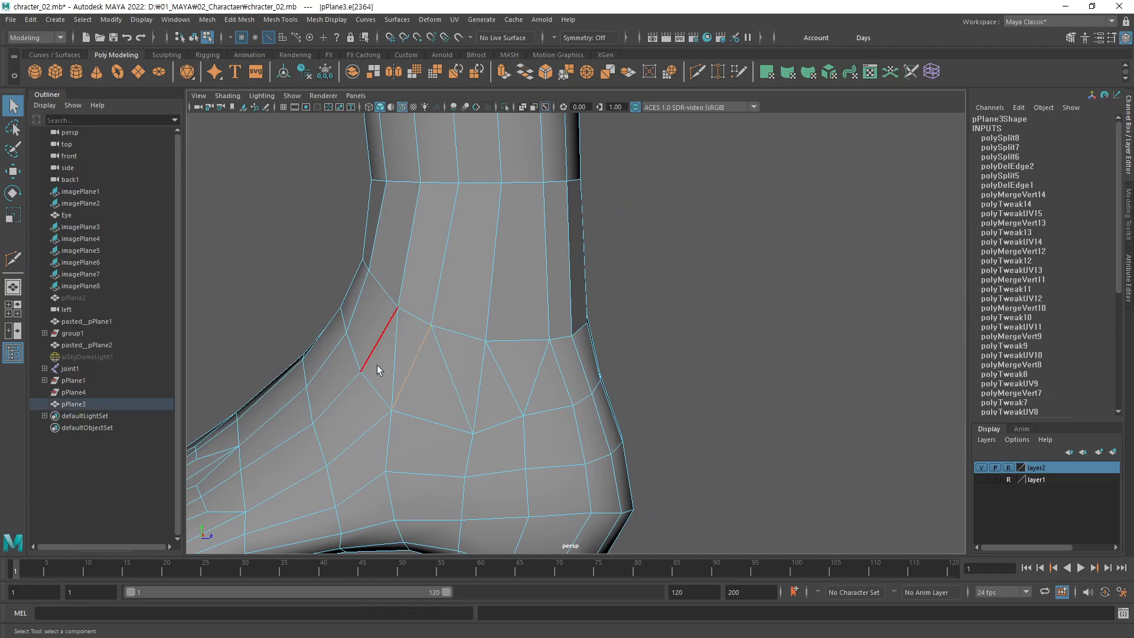
pyautogui.press('Delete')
pyautogui.hotkey('ctrl', 'z')
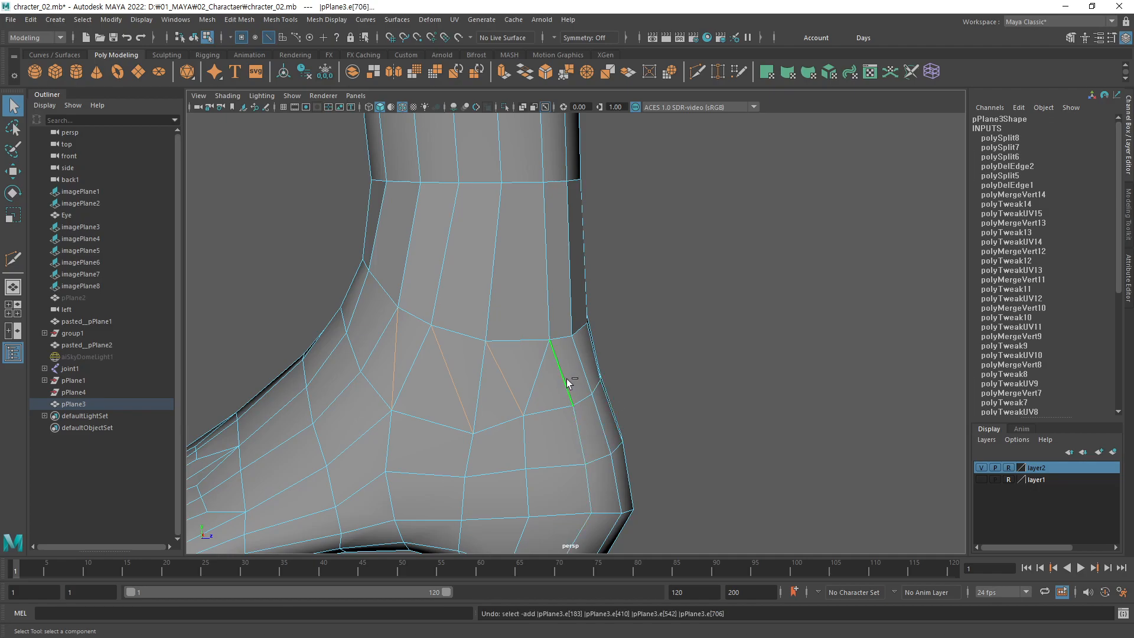
pyautogui.press('Delete')
pyautogui.keyDown('alt'); pyautogui.moveTo(554, 444); pyautogui.dragTo(507, 359); pyautogui.keyUp('alt')
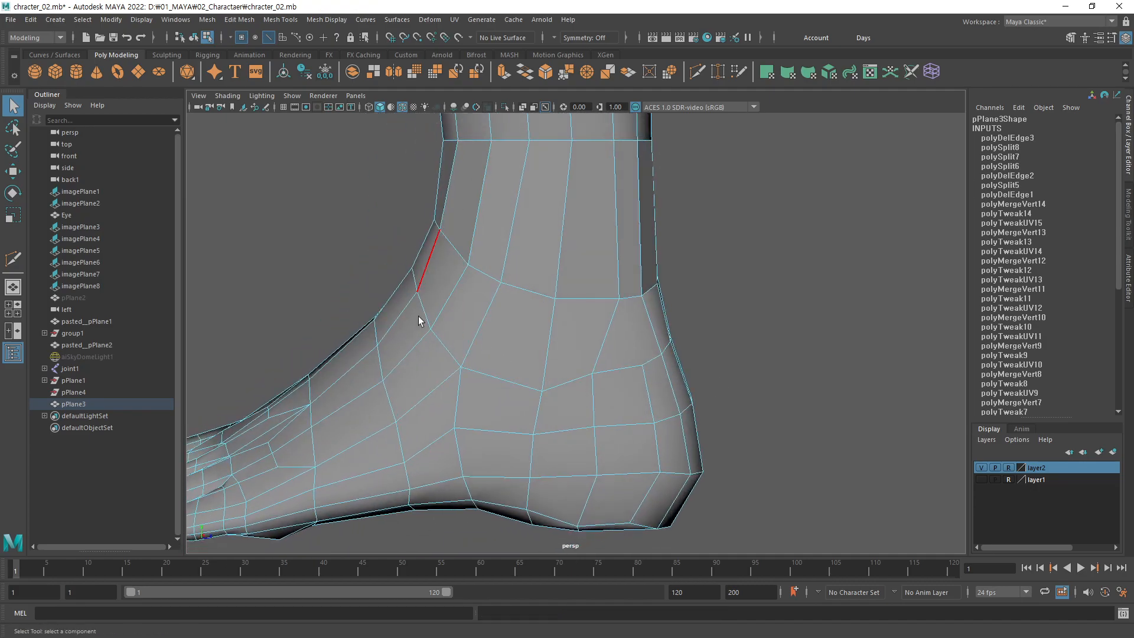
# Step: Delete the short vertical edge at the back of the ankle above the heel
pyautogui.keyDown('alt'); pyautogui.moveTo(605, 177); pyautogui.dragTo(608, 332); pyautogui.keyUp('alt')
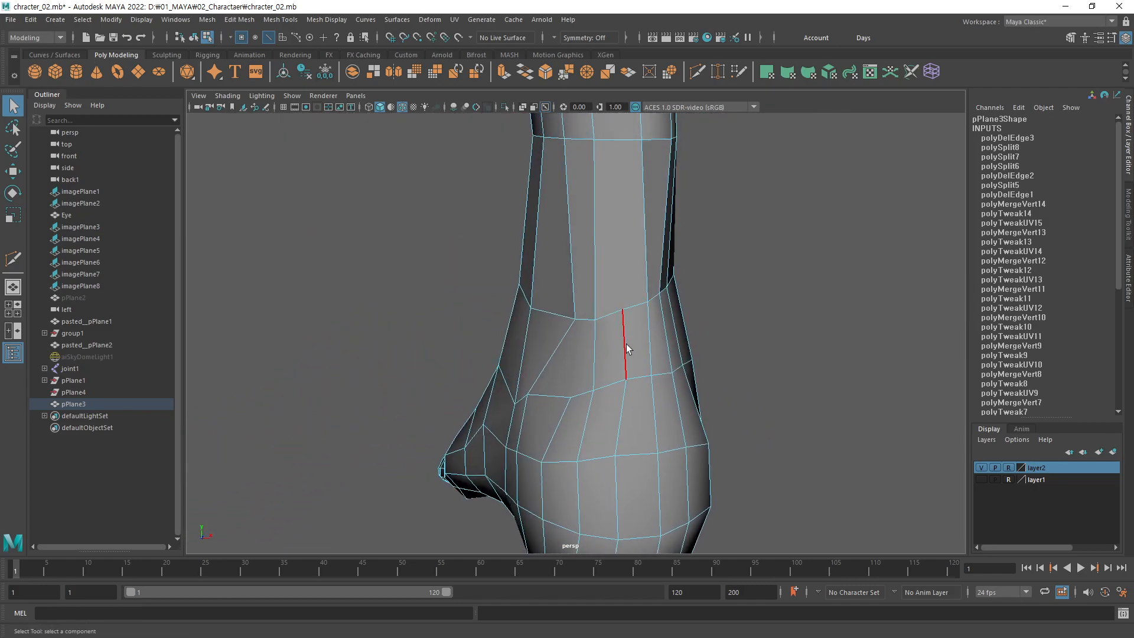
pyautogui.click(625, 344)
pyautogui.press('Delete')
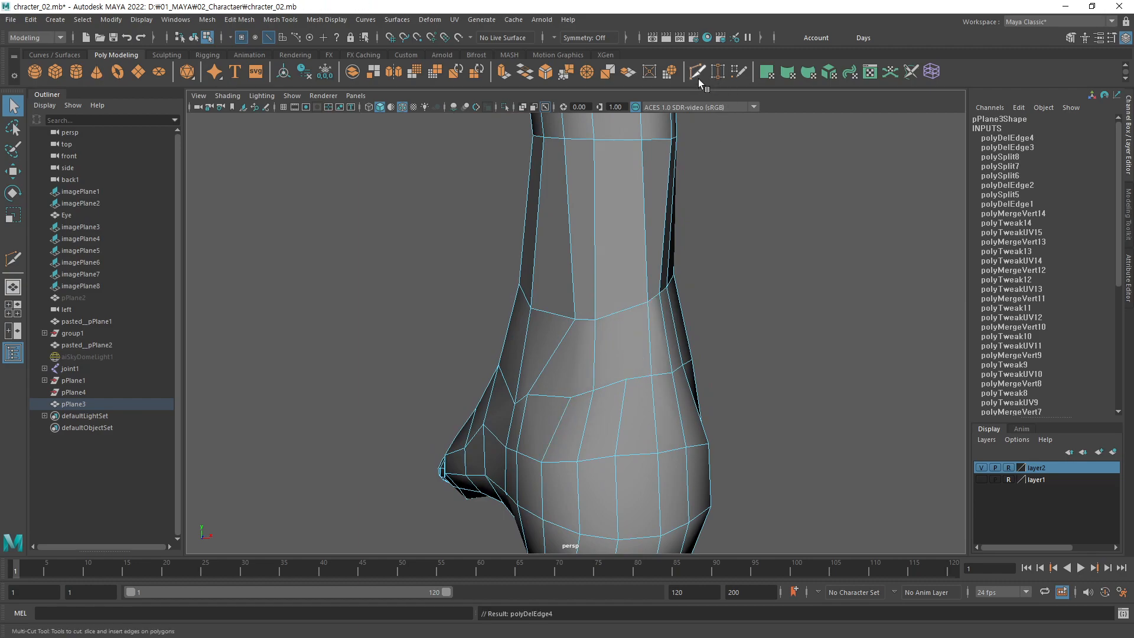
# Step: Cut a new edge path with Multi-Cut across the back faces above the heel and up to the ankle loop
pyautogui.click(698, 72)
pyautogui.click(571, 398)
pyautogui.click(626, 379)
pyautogui.rightClick(634, 367)
pyautogui.click(624, 350)
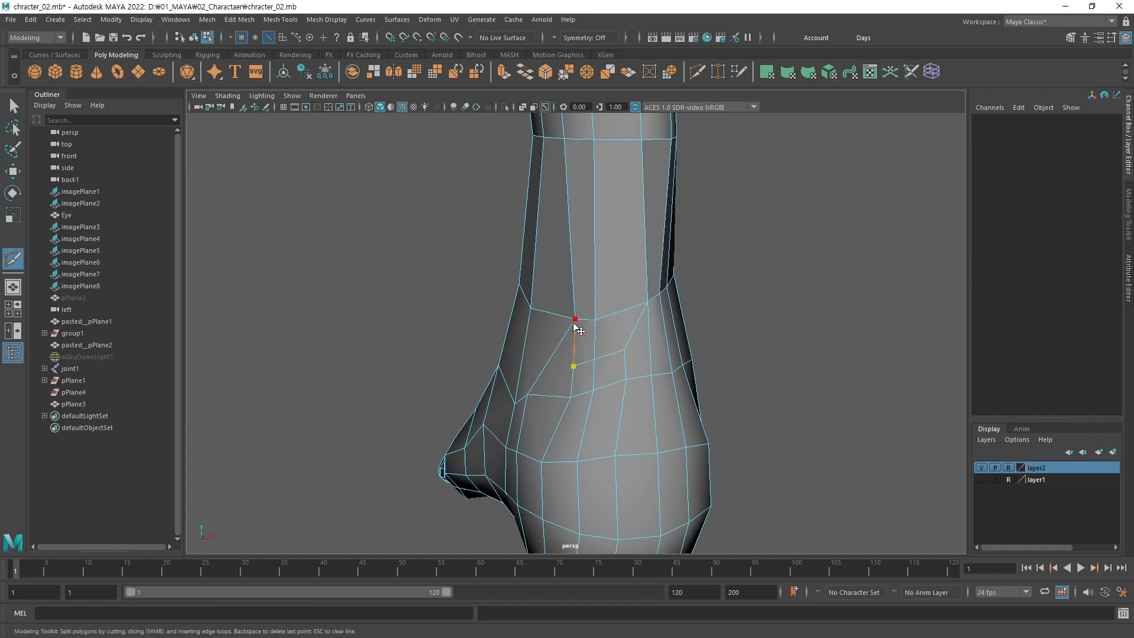
pyautogui.press('w')
# Step: Move a vertex of the newly cut edge path above the heel to smooth the back of the ankle
pyautogui.moveTo(591, 413)
pyautogui.keyDown('alt'); pyautogui.mouseDown()
pyautogui.moveTo(620, 398)
pyautogui.moveTo(581, 416)
pyautogui.mouseUp(); pyautogui.keyUp('alt')
pyautogui.keyDown('alt'); pyautogui.moveTo(581, 416); pyautogui.dragTo(523, 418, button='right'); pyautogui.keyUp('alt')
pyautogui.keyDown('alt'); pyautogui.moveTo(528, 418); pyautogui.dragTo(573, 417); pyautogui.keyUp('alt')
pyautogui.keyDown('alt'); pyautogui.moveTo(565, 420); pyautogui.dragTo(756, 370, button='right'); pyautogui.keyUp('alt')
pyautogui.keyDown('alt'); pyautogui.moveTo(626, 416); pyautogui.dragTo(640, 397); pyautogui.keyUp('alt')
pyautogui.press('F9')
pyautogui.click(614, 320)
pyautogui.moveTo(641, 400); pyautogui.dragTo(608, 392, button='middle')
# Step: Reposition vertices in the edge row just below the new cut at the back of the heel
pyautogui.press('q')
pyautogui.click(630, 317)
pyautogui.press('w')
pyautogui.keyDown('alt'); pyautogui.moveTo(648, 353); pyautogui.dragTo(608, 421); pyautogui.keyUp('alt')
pyautogui.click(561, 369)
pyautogui.click(578, 381)
pyautogui.moveTo(608, 421); pyautogui.dragTo(598, 421, button='middle')
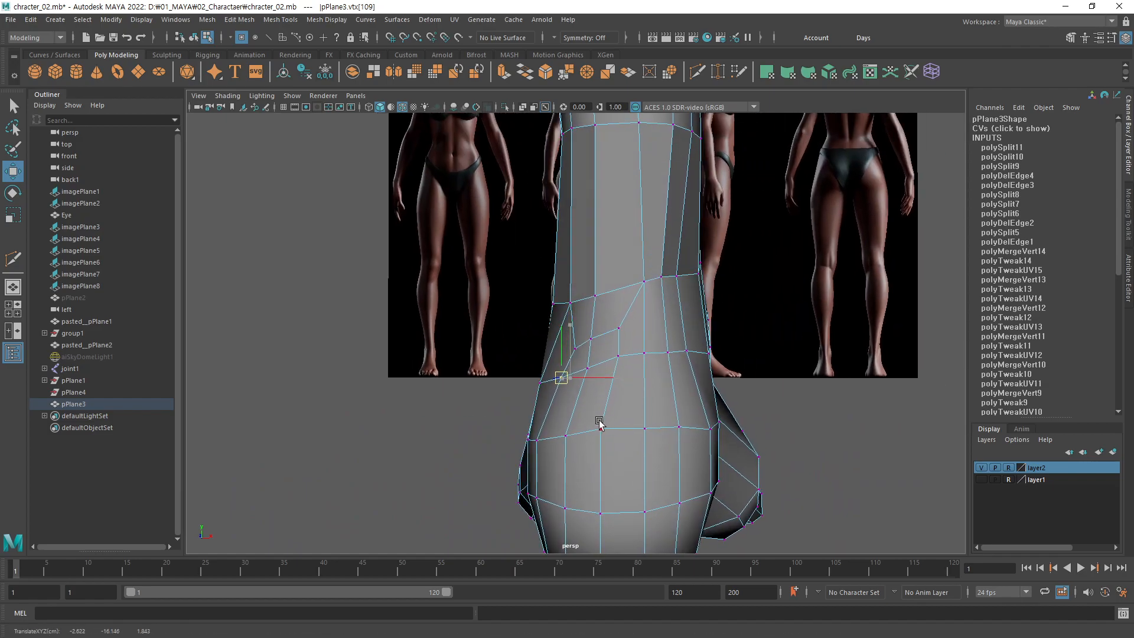
# Step: Even out the spacing of the vertices along the new cut and the row beneath it behind the ankle
pyautogui.click(577, 352)
pyautogui.keyDown('alt'); pyautogui.moveTo(601, 402); pyautogui.dragTo(611, 405); pyautogui.keyUp('alt')
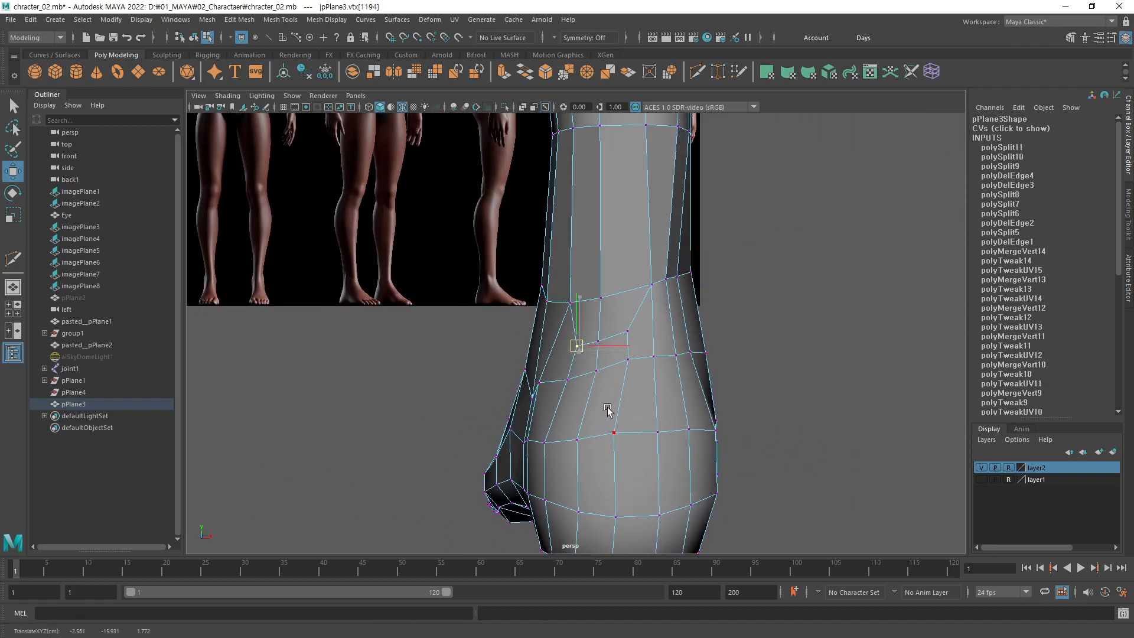
pyautogui.click(597, 341)
pyautogui.keyDown('alt'); pyautogui.moveTo(597, 341); pyautogui.dragTo(743, 390); pyautogui.keyUp('alt')
pyautogui.moveTo(659, 403); pyautogui.dragTo(640, 405, button='middle')
pyautogui.click(641, 372)
pyautogui.click(622, 384)
pyautogui.press('q')
pyautogui.click(613, 349)
pyautogui.press('w')
pyautogui.moveTo(616, 364); pyautogui.dragTo(619, 378, button='middle')
pyautogui.keyDown('alt'); pyautogui.moveTo(620, 384); pyautogui.dragTo(581, 416); pyautogui.keyUp('alt')
# Step: Adjust vertices at the inner corner of the heel's back and on the ankle loop above it
pyautogui.click(543, 387)
pyautogui.moveTo(578, 418); pyautogui.dragTo(583, 414, button='middle')
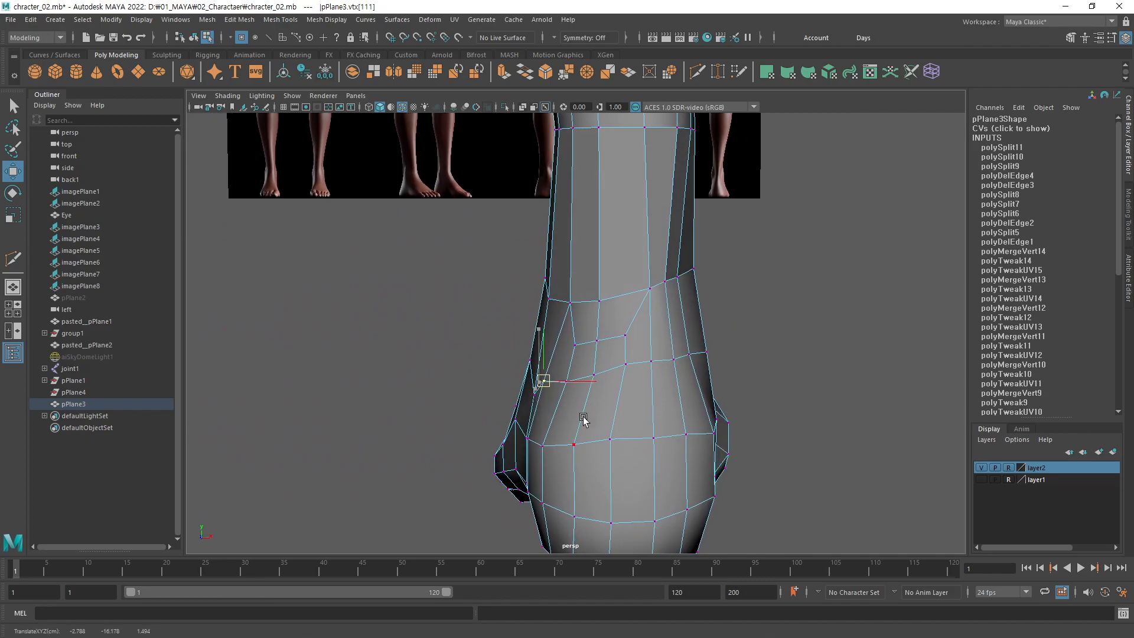
pyautogui.click(569, 303)
pyautogui.moveTo(600, 355); pyautogui.dragTo(597, 357, button='middle')
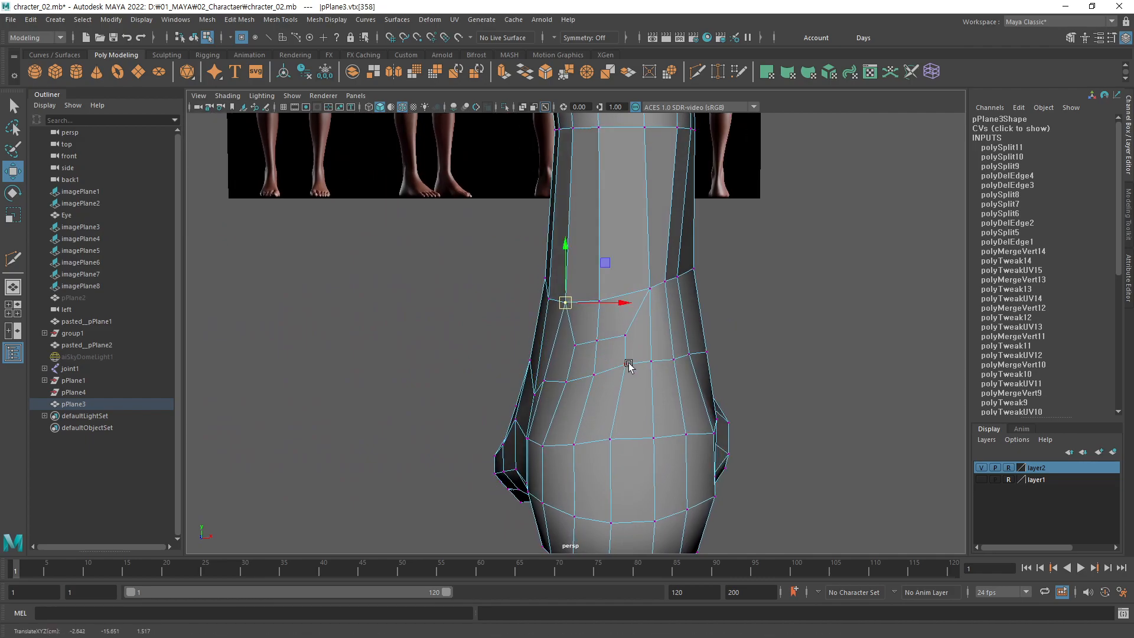
pyautogui.keyDown('alt'); pyautogui.moveTo(653, 359); pyautogui.dragTo(621, 397); pyautogui.keyUp('alt')
pyautogui.click(625, 355)
pyautogui.moveTo(622, 397); pyautogui.dragTo(614, 387, button='middle')
# Step: Check the ankle in side view and nudge a vertex on the slope between ankle and heel
pyautogui.keyDown('alt'); pyautogui.moveTo(554, 378); pyautogui.dragTo(747, 392); pyautogui.keyUp('alt')
pyautogui.click(747, 392)
pyautogui.scroll(-4, 469, 430)
pyautogui.scroll(4, 643, 385)
pyautogui.keyDown('alt'); pyautogui.moveTo(642, 387); pyautogui.dragTo(650, 384); pyautogui.keyUp('alt')
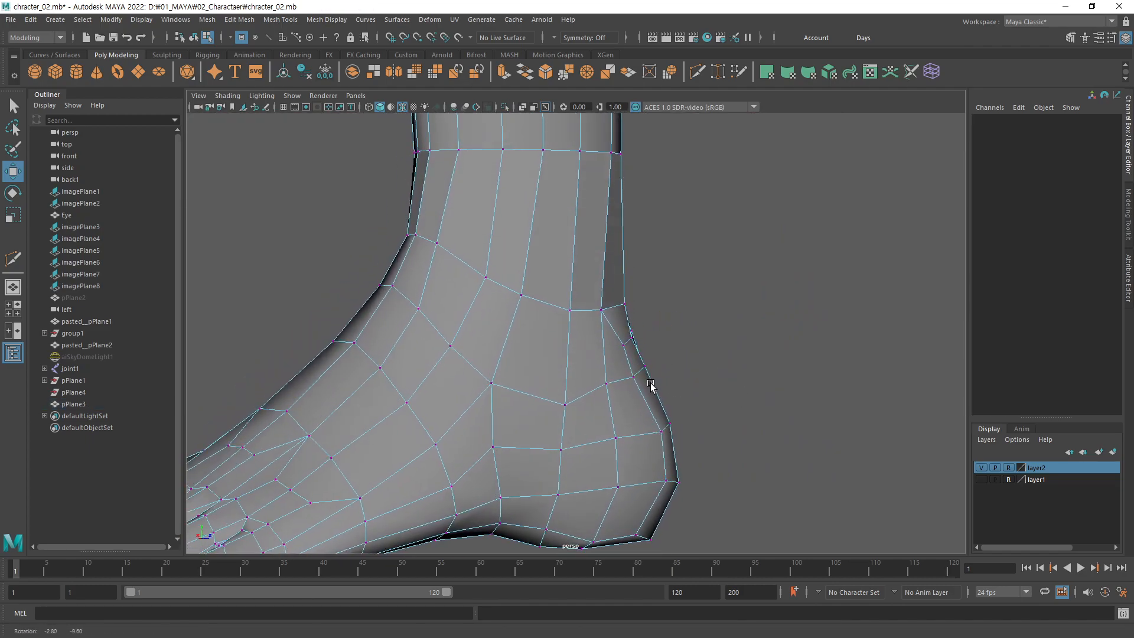
pyautogui.click(636, 376)
pyautogui.moveTo(640, 420); pyautogui.dragTo(640, 420, button='middle')
pyautogui.click(754, 392)
# Step: Shift the front vertices of the ankle loop sideways to space them evenly
pyautogui.keyDown('alt'); pyautogui.moveTo(637, 422); pyautogui.dragTo(597, 347); pyautogui.keyUp('alt')
pyautogui.click(597, 308)
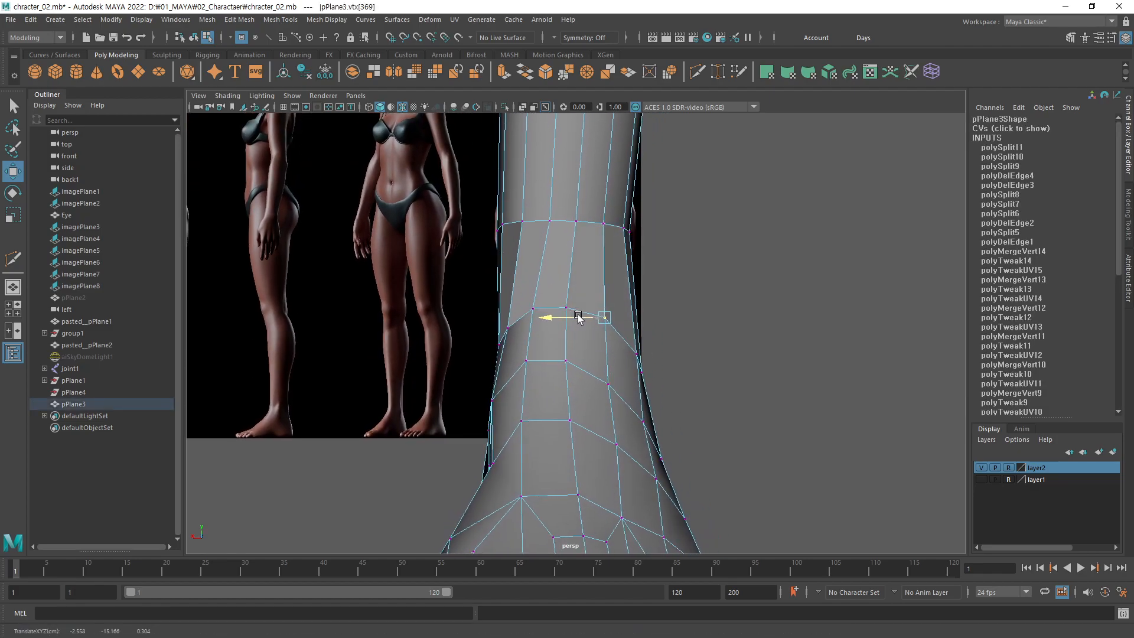
pyautogui.click(567, 307)
pyautogui.press('q')
pyautogui.click(535, 315)
pyautogui.press('w')
pyautogui.moveTo(512, 309); pyautogui.dragTo(516, 308)
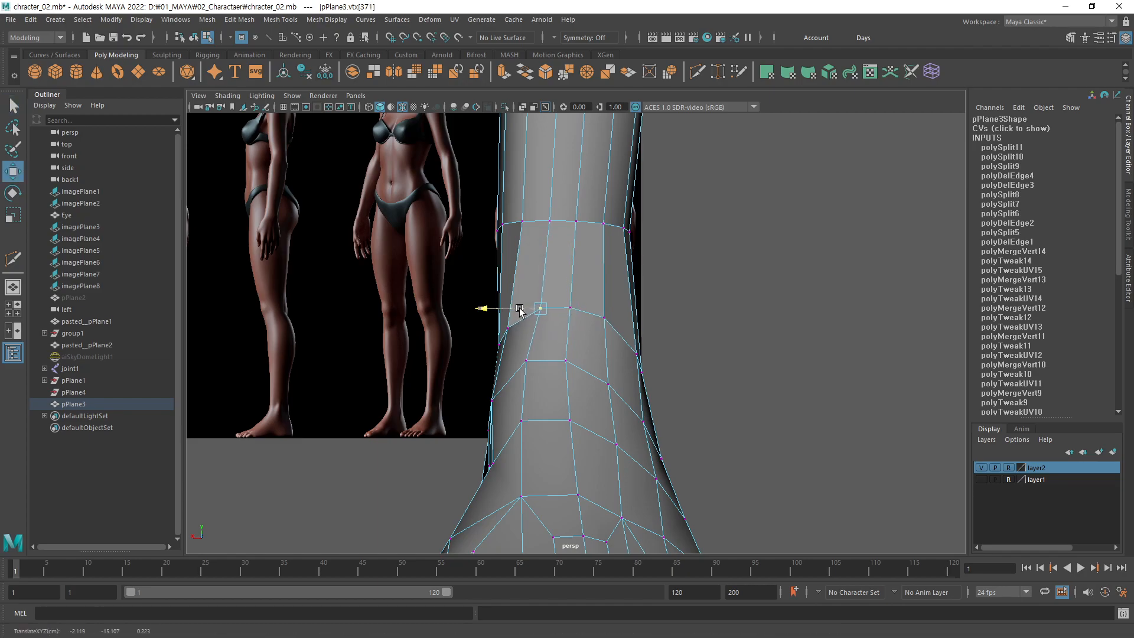
# Step: Shift the vertices down the front of the ankle sideways to space the vertical edge lines evenly
pyautogui.keyDown('alt'); pyautogui.moveTo(588, 378); pyautogui.dragTo(578, 295, button='middle'); pyautogui.keyUp('alt')
pyautogui.click(589, 297)
pyautogui.moveTo(574, 295); pyautogui.dragTo(493, 272)
pyautogui.click(550, 270)
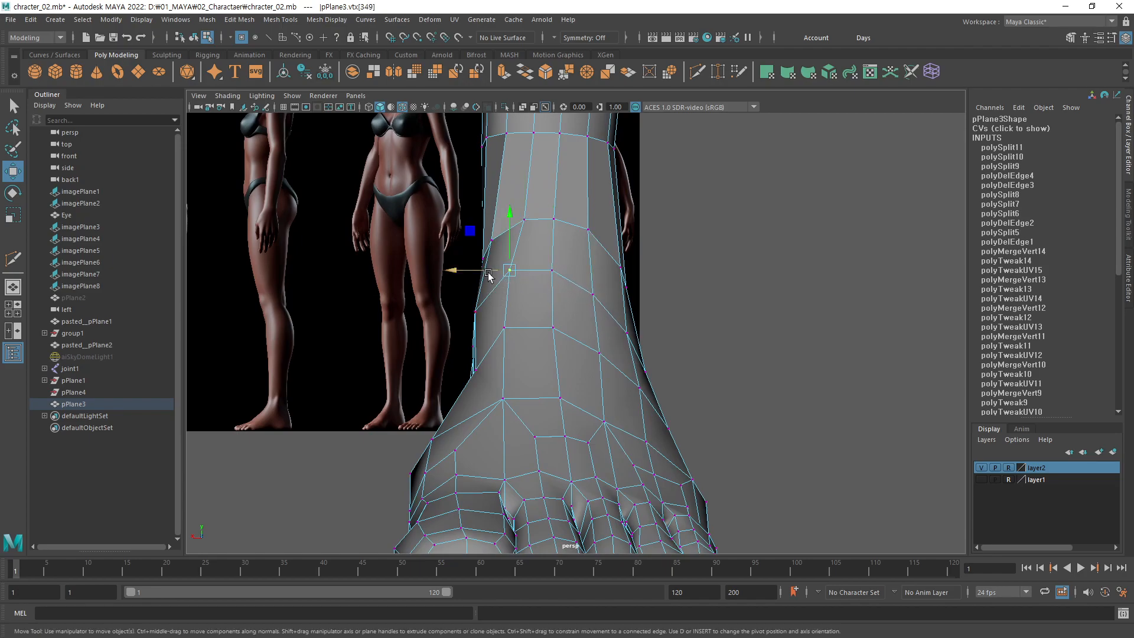
pyautogui.click(507, 327)
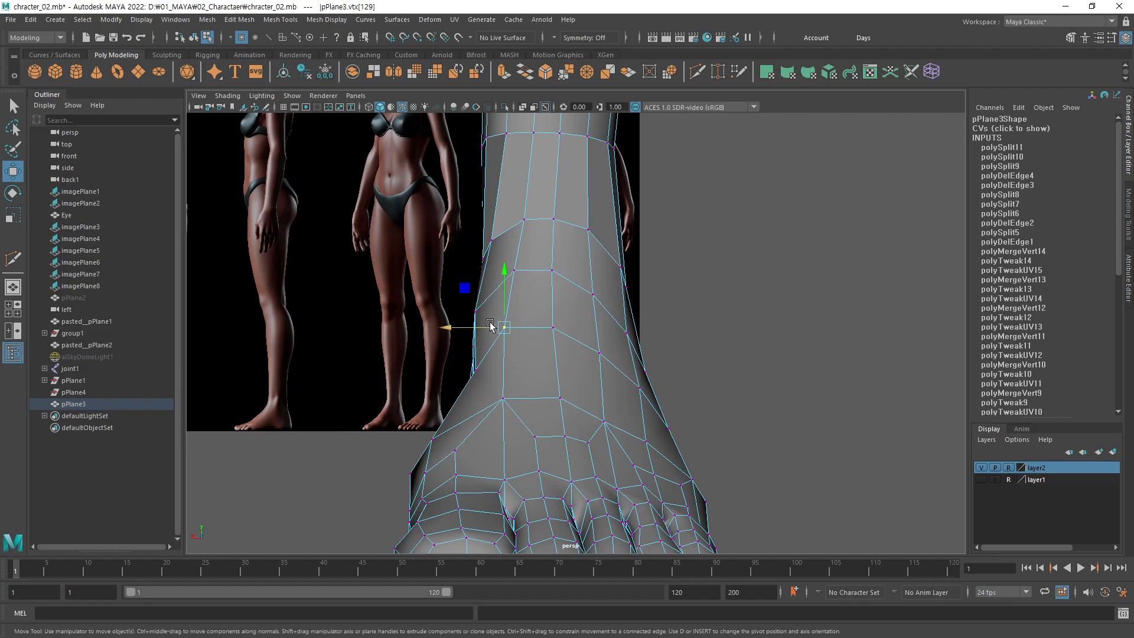
pyautogui.click(552, 328)
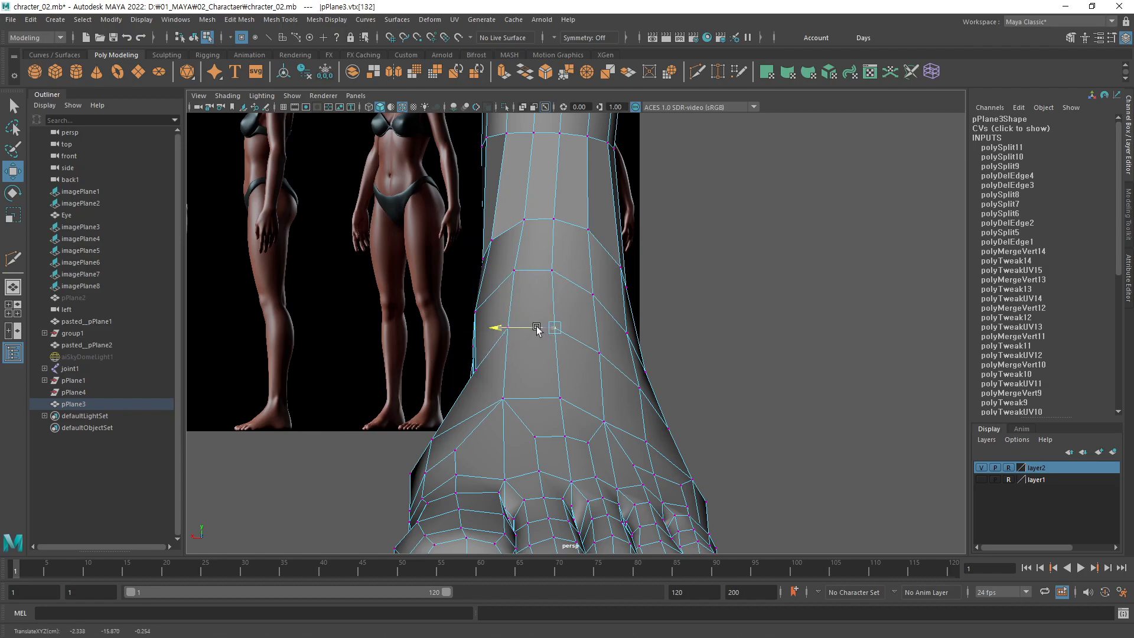
# Step: Raise the vertex on top of the foot, on the outer side above the middle toes, slightly
pyautogui.scroll(-2, 606, 365)
pyautogui.click(595, 356)
pyautogui.moveTo(596, 329); pyautogui.dragTo(595, 324)
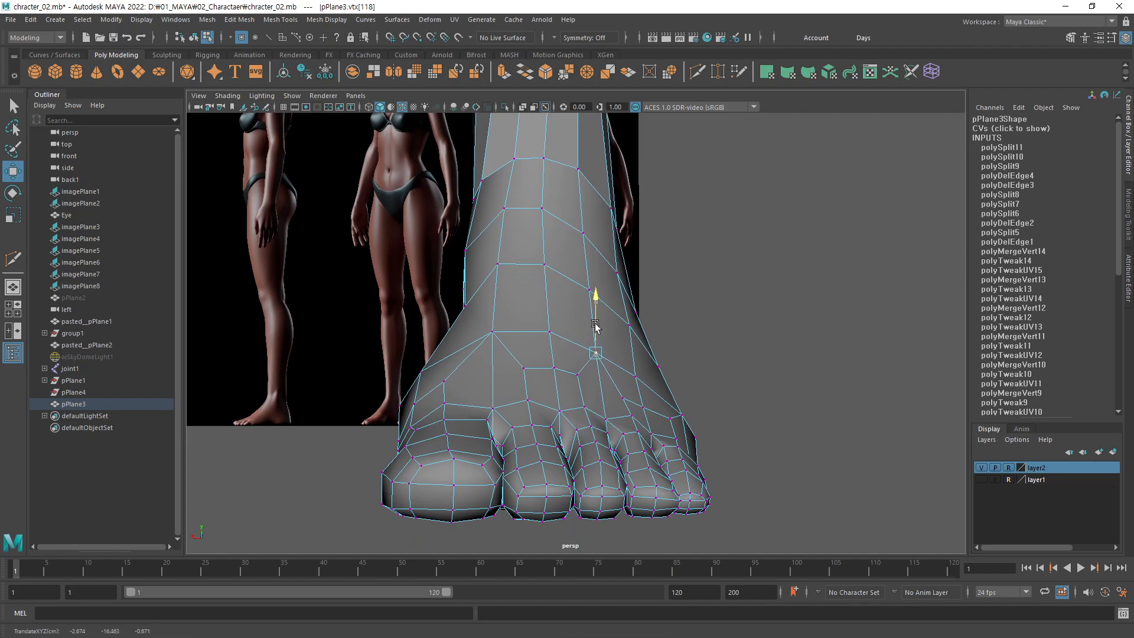
pyautogui.click(686, 307)
# Step: Adjust vertices on the ankle's inner side, in the row leading to the crease at the front
pyautogui.scroll(3, 564, 364)
pyautogui.keyDown('alt'); pyautogui.moveTo(565, 364); pyautogui.dragTo(594, 353); pyautogui.keyUp('alt')
pyautogui.keyDown('alt'); pyautogui.moveTo(637, 349); pyautogui.dragTo(595, 382, button='middle'); pyautogui.keyUp('alt')
pyautogui.click(505, 329)
pyautogui.click(513, 374)
pyautogui.click(555, 311)
pyautogui.click(545, 250)
pyautogui.moveTo(569, 278); pyautogui.dragTo(554, 284, button='middle')
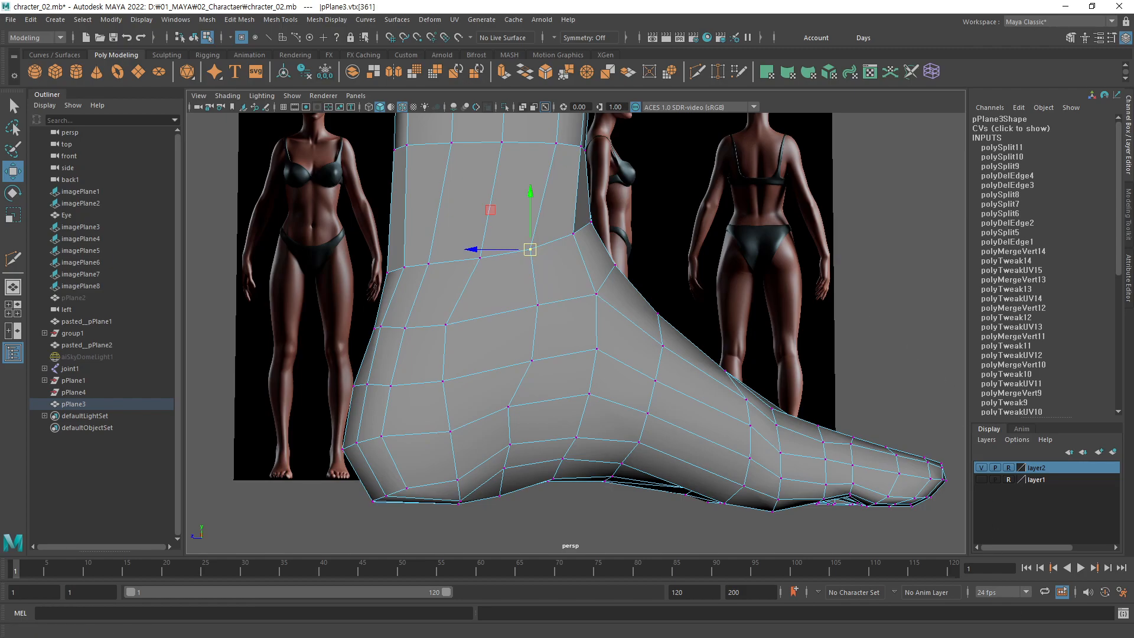
# Step: Shift the vertices nearest the shin on the two loops above the ankle, on the leg's inner side
pyautogui.keyDown('alt'); pyautogui.moveTo(600, 286); pyautogui.dragTo(513, 318); pyautogui.keyUp('alt')
pyautogui.click(544, 313)
pyautogui.click(565, 319)
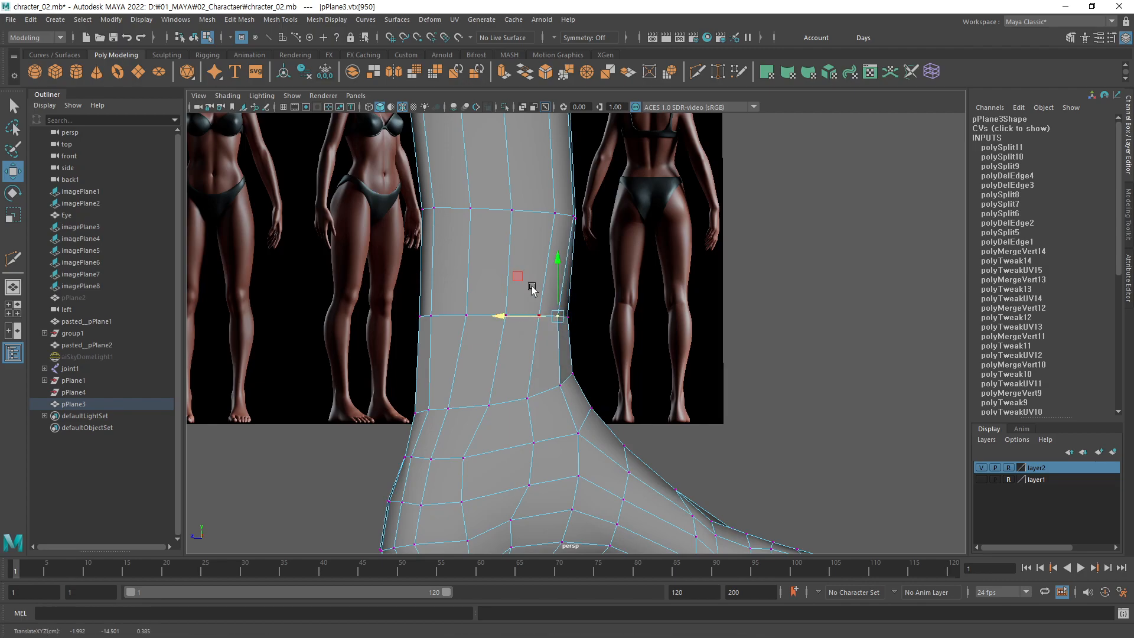
pyautogui.keyDown('alt'); pyautogui.moveTo(546, 258); pyautogui.dragTo(571, 309, button='middle'); pyautogui.keyUp('alt')
pyautogui.click(576, 263)
pyautogui.moveTo(543, 262); pyautogui.dragTo(541, 261)
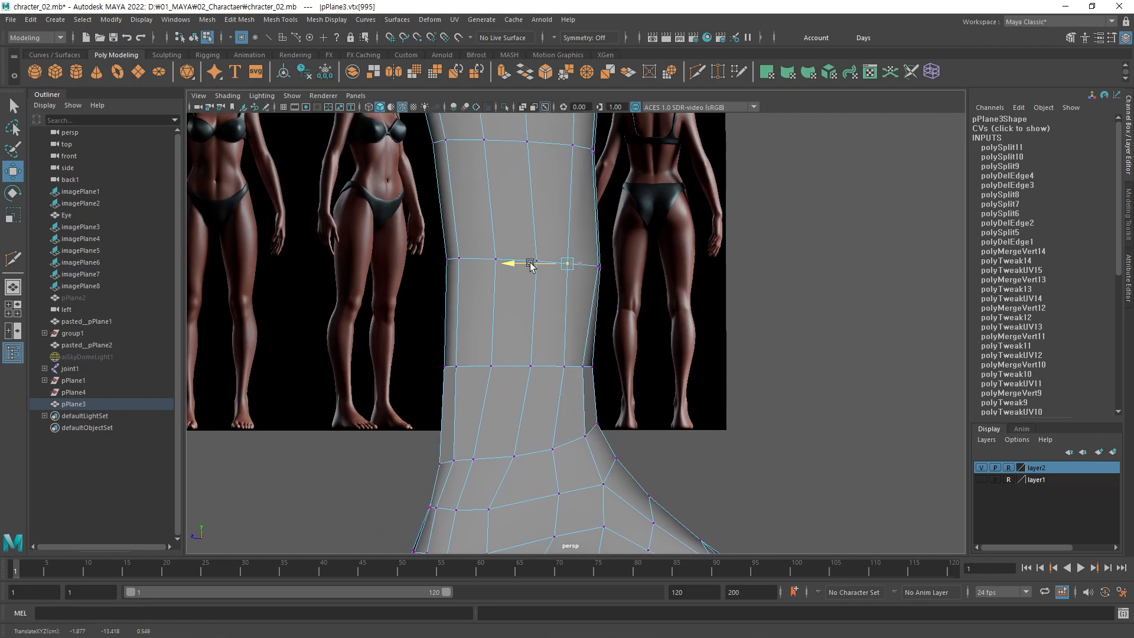
pyautogui.click(598, 266)
pyautogui.moveTo(570, 265); pyautogui.dragTo(557, 267)
# Step: Even out the vertex spacing along the second loop above the ankle on the leg's outer side
pyautogui.keyDown('alt'); pyautogui.moveTo(648, 325); pyautogui.dragTo(640, 323); pyautogui.keyUp('alt')
pyautogui.moveTo(605, 262); pyautogui.dragTo(370, 304)
pyautogui.press('q')
pyautogui.keyDown('alt'); pyautogui.moveTo(557, 314); pyautogui.dragTo(584, 255); pyautogui.keyUp('alt')
pyautogui.press('w')
pyautogui.press('q')
pyautogui.click(548, 255)
pyautogui.press('w')
pyautogui.moveTo(579, 258); pyautogui.dragTo(600, 256)
pyautogui.press('q')
pyautogui.click(580, 255)
pyautogui.press('w')
pyautogui.moveTo(633, 255); pyautogui.dragTo(659, 253)
pyautogui.press('q')
pyautogui.click(603, 255)
pyautogui.press('w')
pyautogui.keyDown('alt'); pyautogui.moveTo(666, 296); pyautogui.dragTo(628, 299, button='middle'); pyautogui.keyUp('alt')
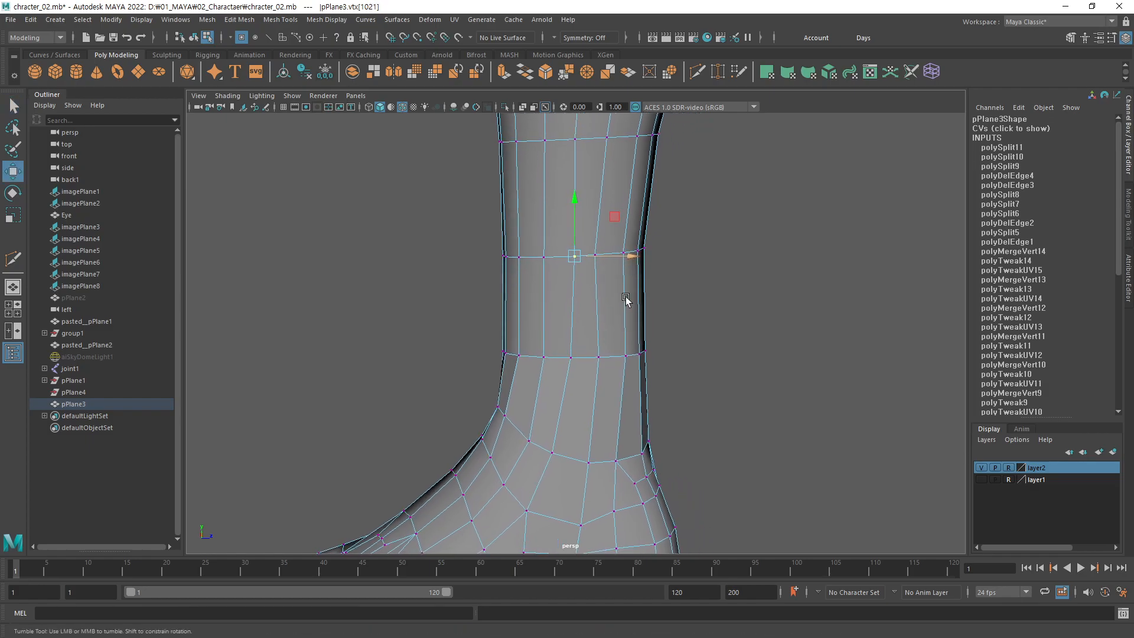
pyautogui.press('q')
pyautogui.click(595, 255)
pyautogui.press('w')
pyautogui.moveTo(646, 254); pyautogui.dragTo(651, 254)
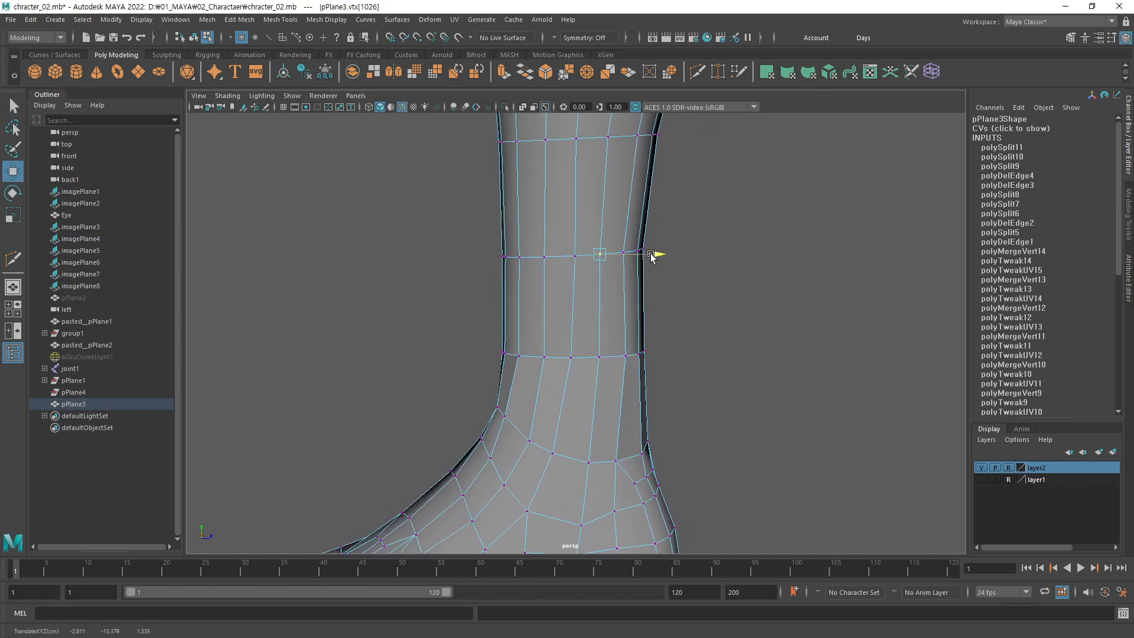
# Step: Move the inner vertices of the lower-leg loop and the slope below it sideways in front view
pyautogui.keyDown('alt'); pyautogui.moveTo(610, 342); pyautogui.dragTo(659, 258, button='middle'); pyautogui.keyUp('alt')
pyautogui.keyDown('alt'); pyautogui.moveTo(650, 309); pyautogui.dragTo(771, 301); pyautogui.keyUp('alt')
pyautogui.keyDown('alt'); pyautogui.moveTo(558, 334); pyautogui.dragTo(599, 348, button='middle'); pyautogui.keyUp('alt')
pyautogui.keyDown('alt'); pyautogui.moveTo(536, 357); pyautogui.dragTo(714, 307, button='right'); pyautogui.keyUp('alt')
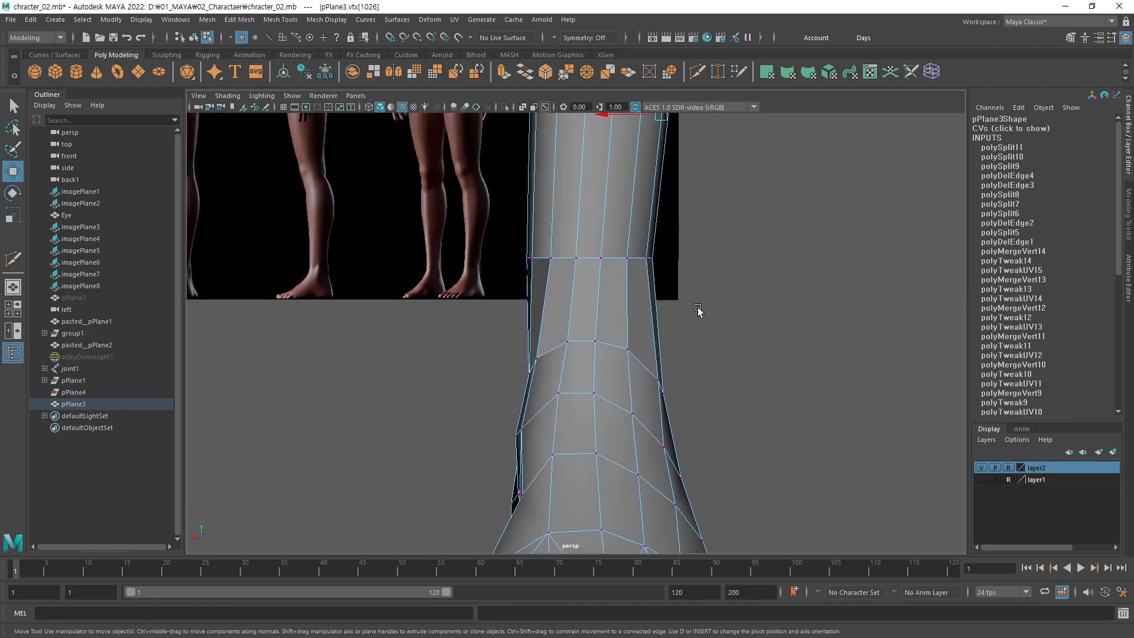
pyautogui.click(550, 260)
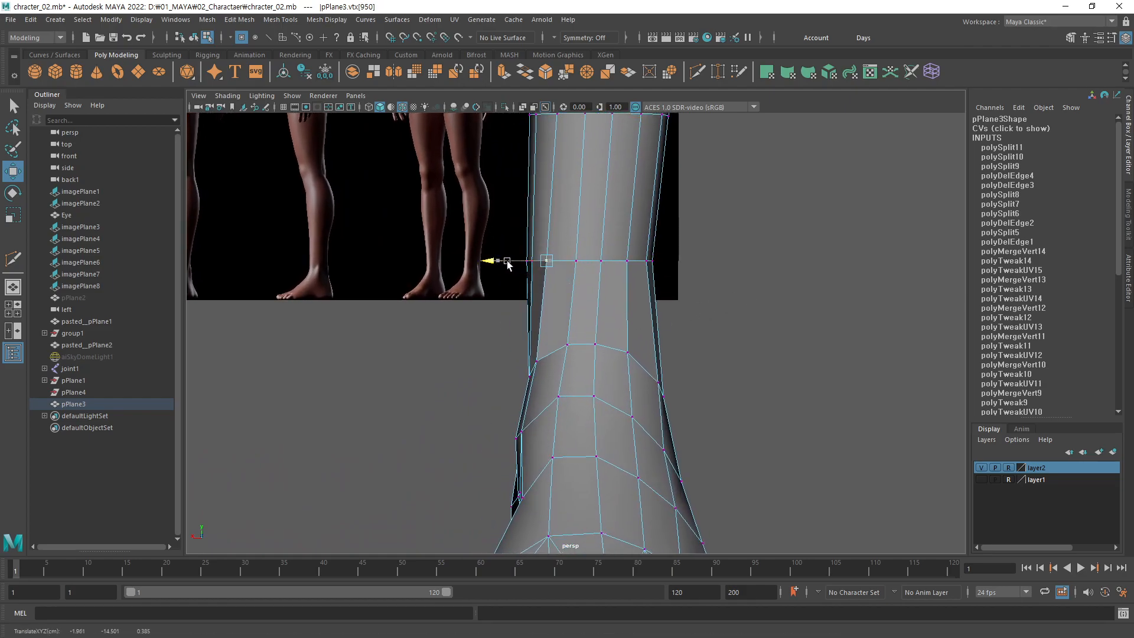
pyautogui.keyDown('alt'); pyautogui.moveTo(508, 260); pyautogui.dragTo(505, 251, button='middle'); pyautogui.keyUp('alt')
pyautogui.keyDown('alt'); pyautogui.moveTo(594, 319); pyautogui.dragTo(601, 295, button='middle'); pyautogui.keyUp('alt')
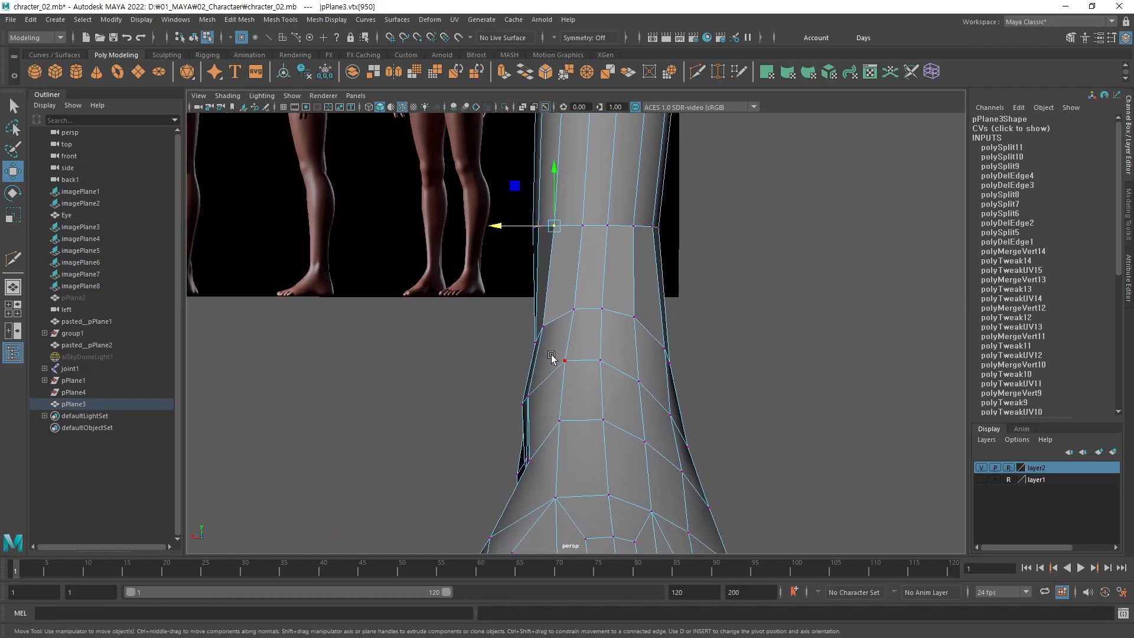
pyautogui.click(532, 395)
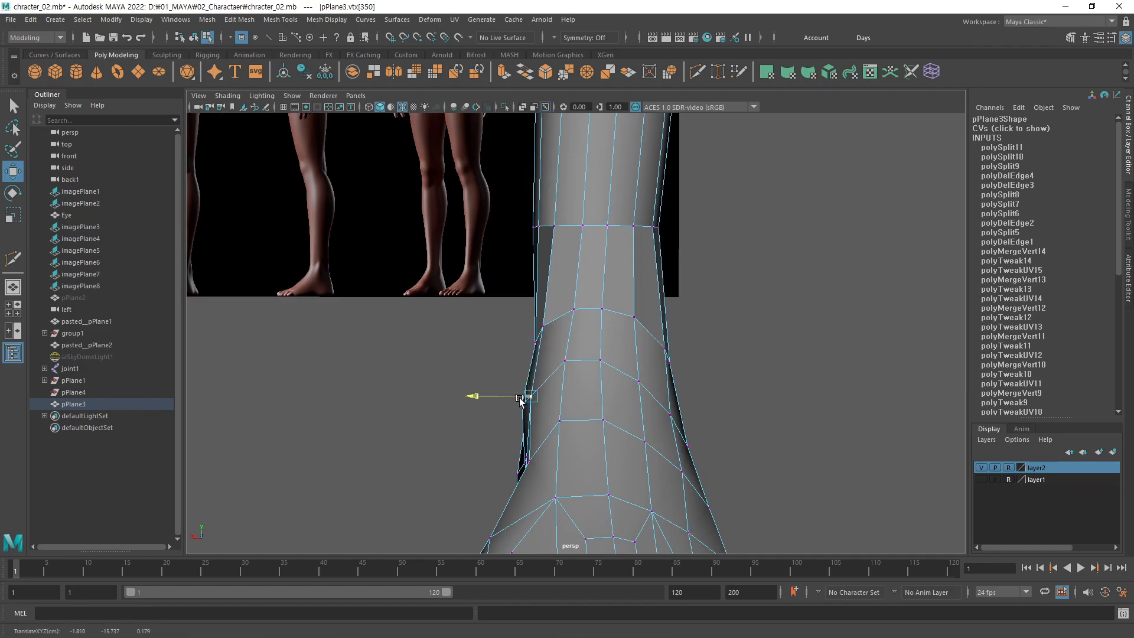
pyautogui.click(822, 305)
# Step: Space the vertices of the loop just above the ankle evenly across the leg's inner side
pyautogui.keyDown('alt'); pyautogui.moveTo(822, 305); pyautogui.dragTo(560, 319); pyautogui.keyUp('alt')
pyautogui.click(560, 319)
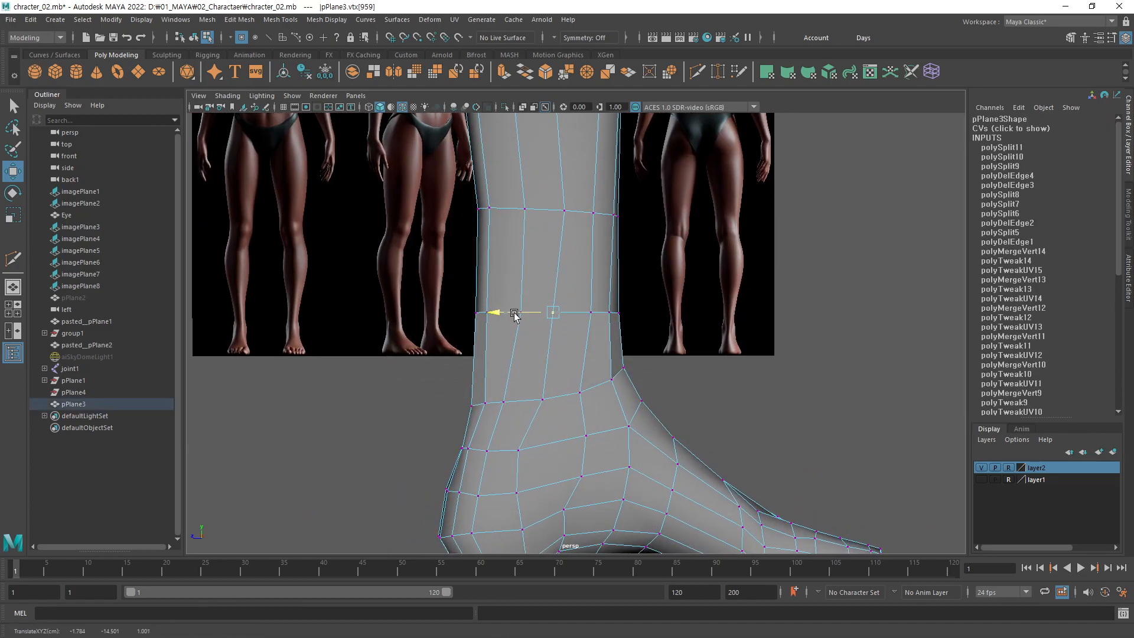
pyautogui.click(590, 312)
# Step: Shift the column of vertices running from the inner ankle to the foot's arch to straighten its edge line
pyautogui.keyDown('alt'); pyautogui.moveTo(562, 316); pyautogui.dragTo(548, 337); pyautogui.keyUp('alt')
pyautogui.click(541, 309)
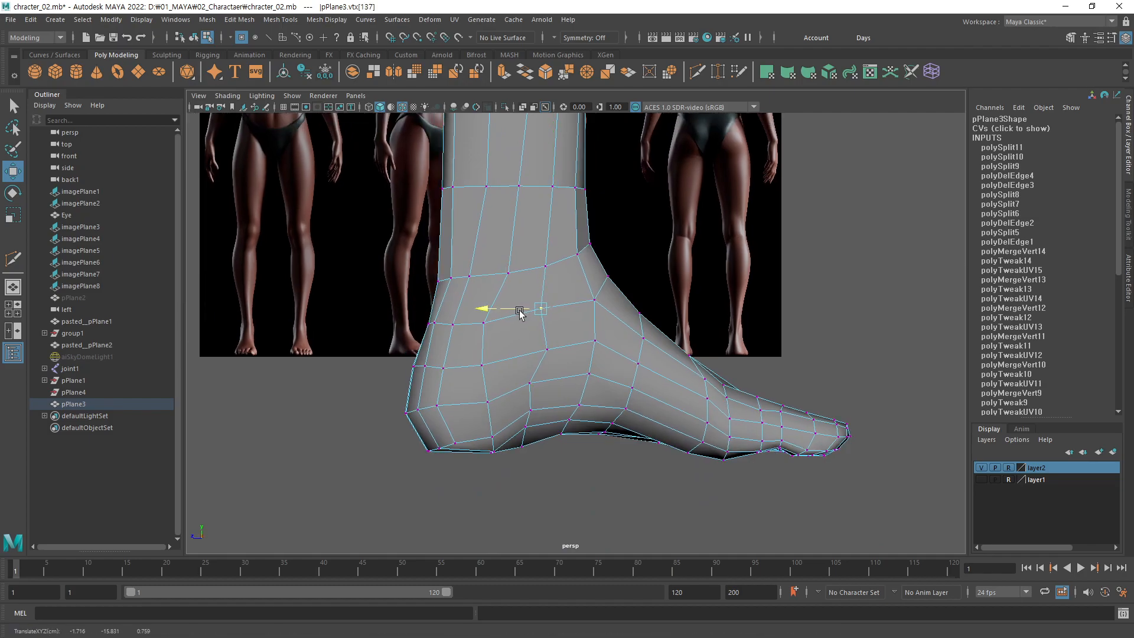
pyautogui.click(551, 352)
pyautogui.moveTo(519, 350); pyautogui.dragTo(509, 411)
pyautogui.click(538, 383)
pyautogui.click(531, 410)
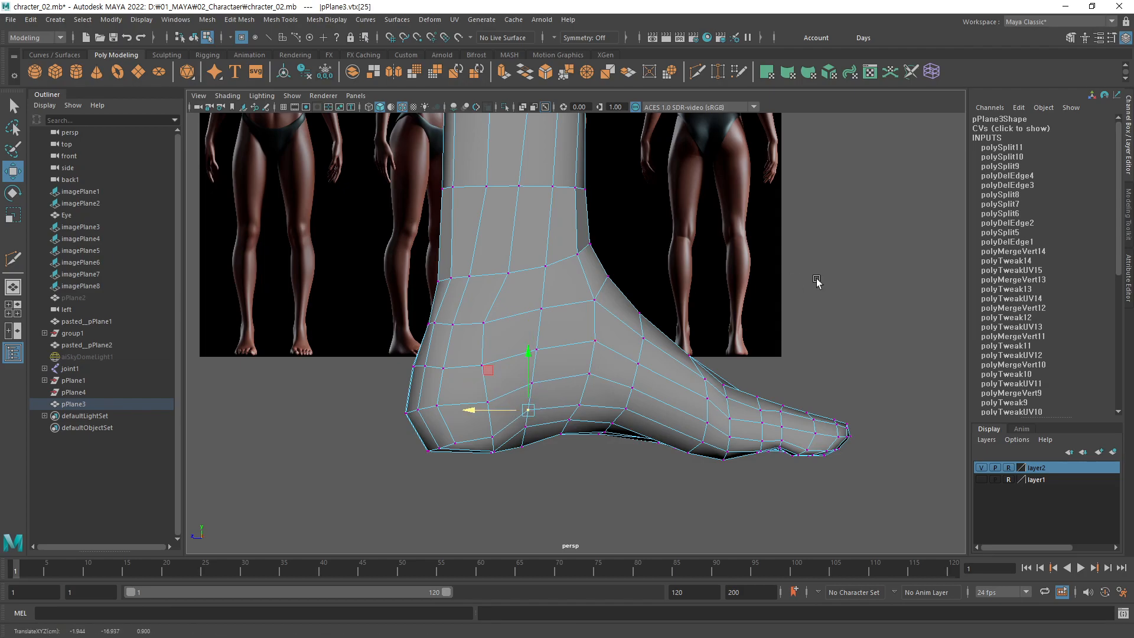
# Step: Align the column of vertices up the inner side of the heel into a smooth line
pyautogui.keyDown('alt'); pyautogui.moveTo(531, 309); pyautogui.dragTo(581, 319, button='middle'); pyautogui.keyUp('alt')
pyautogui.click(541, 444)
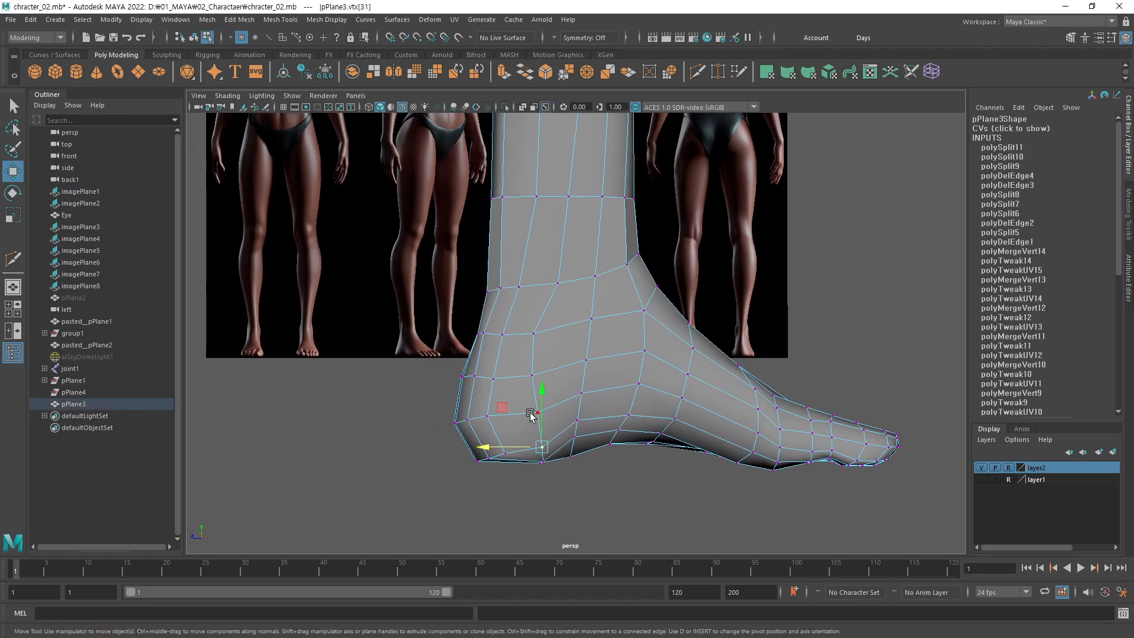
pyautogui.click(531, 415)
pyautogui.moveTo(514, 410); pyautogui.dragTo(511, 412)
pyautogui.click(532, 375)
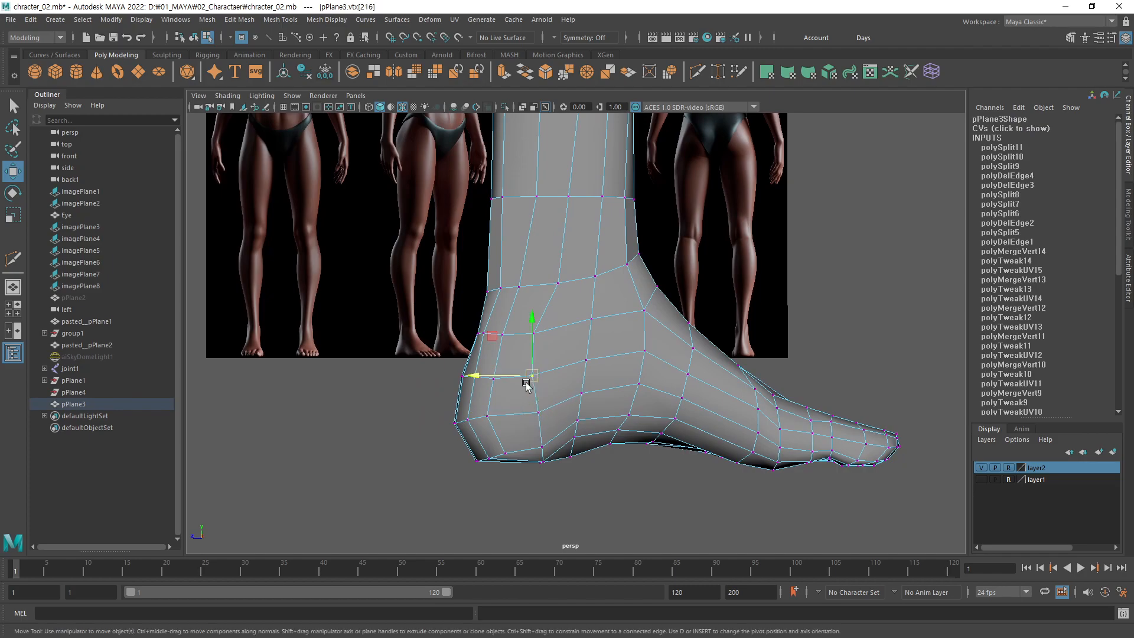
pyautogui.click(526, 335)
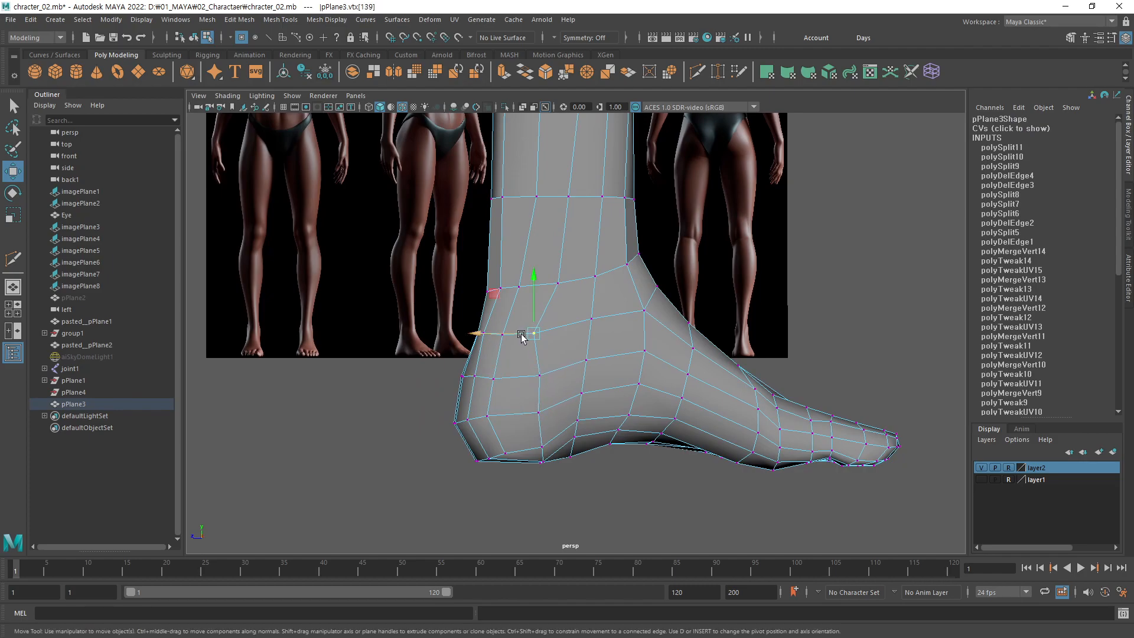
pyautogui.moveTo(517, 332); pyautogui.dragTo(524, 336)
# Step: Adjust the rear vertices of the ankle row above the inner heel to even out their spacing
pyautogui.click(560, 283)
pyautogui.click(519, 287)
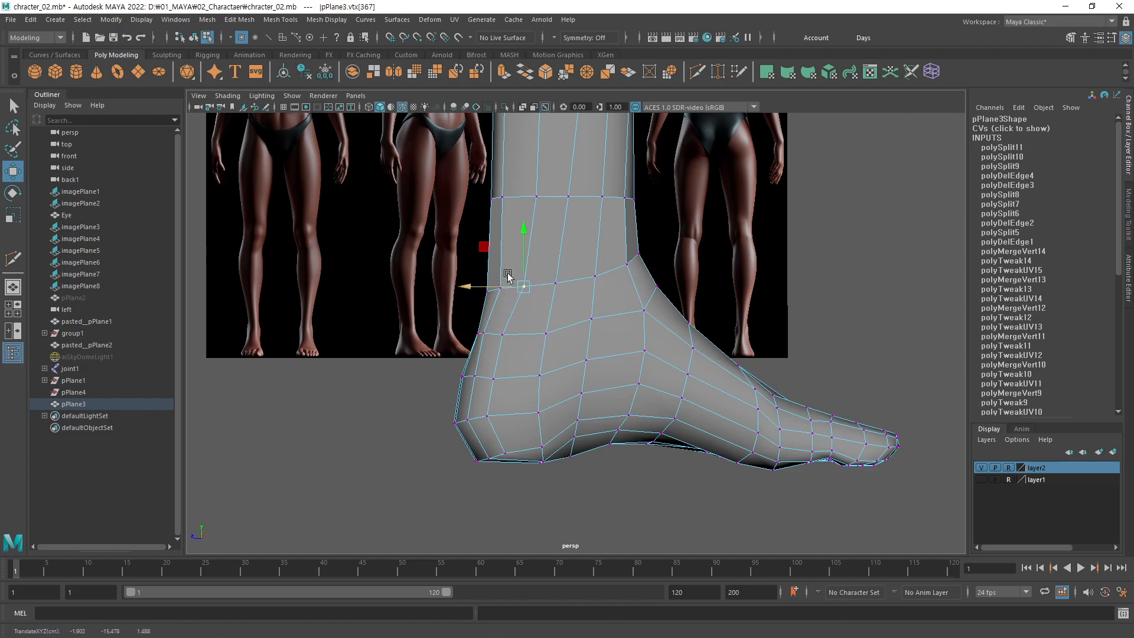
pyautogui.click(535, 196)
pyautogui.click(522, 287)
pyautogui.click(502, 335)
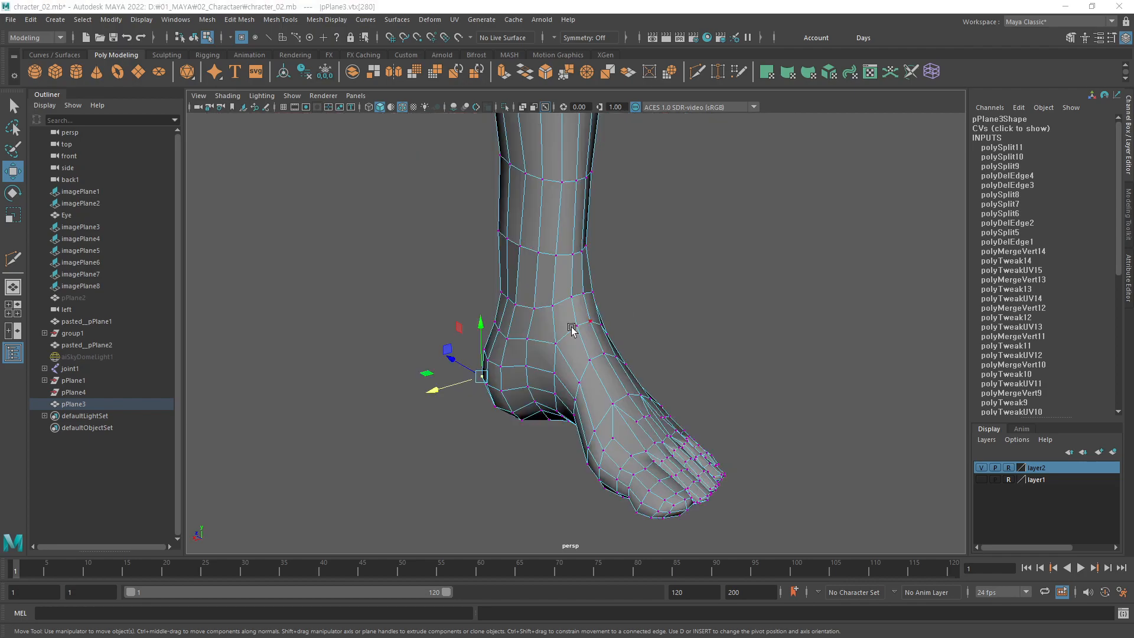
# Step: Space the vertices of the second loop above the ankle evenly across the leg's inner side
pyautogui.keyDown('alt'); pyautogui.moveTo(572, 329); pyautogui.dragTo(436, 370); pyautogui.keyUp('alt')
pyautogui.press('F8')
pyautogui.keyDown('alt'); pyautogui.moveTo(703, 382); pyautogui.dragTo(523, 356); pyautogui.keyUp('alt')
pyautogui.keyDown('alt'); pyautogui.moveTo(554, 336); pyautogui.dragTo(553, 362, button='middle'); pyautogui.keyUp('alt')
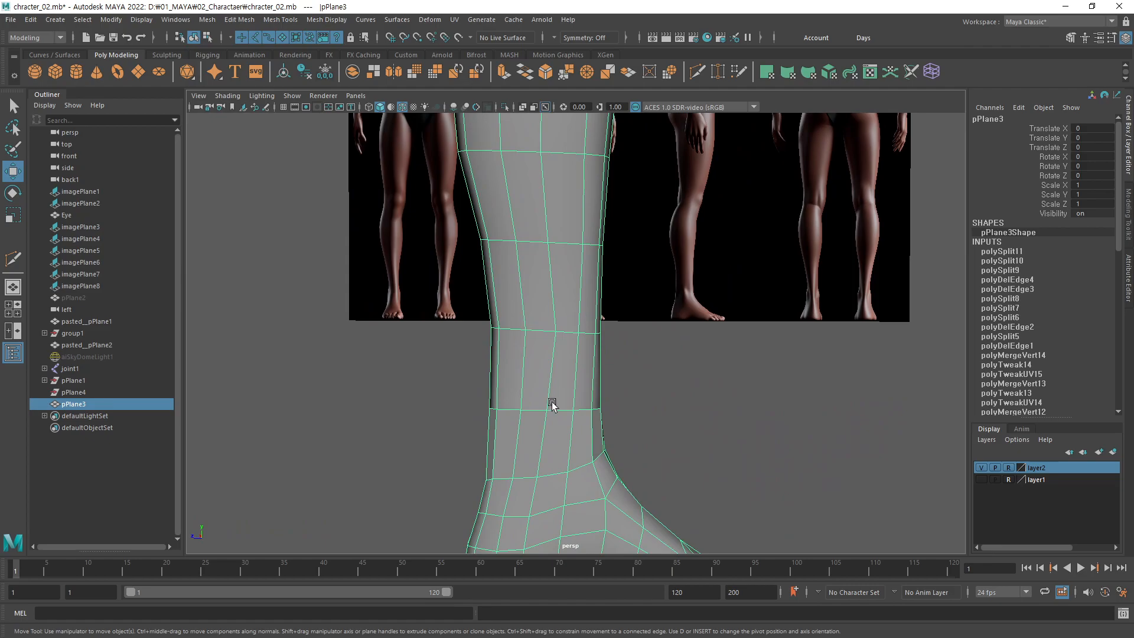
pyautogui.press('F9')
pyautogui.click(553, 336)
pyautogui.moveTo(522, 332); pyautogui.dragTo(503, 330)
pyautogui.press('q')
pyautogui.click(522, 333)
pyautogui.press('w')
pyautogui.click(576, 334)
pyautogui.click(775, 412)
# Step: Delete the half body's construction history and soften its edges
pyautogui.keyDown('alt'); pyautogui.moveTo(641, 458); pyautogui.dragTo(582, 447, button='right'); pyautogui.keyUp('alt')
pyautogui.keyDown('alt'); pyautogui.moveTo(582, 447); pyautogui.dragTo(559, 415, button='middle'); pyautogui.keyUp('alt')
pyautogui.keyDown('alt'); pyautogui.moveTo(559, 415); pyautogui.dragTo(531, 385); pyautogui.keyUp('alt')
pyautogui.press('F8')
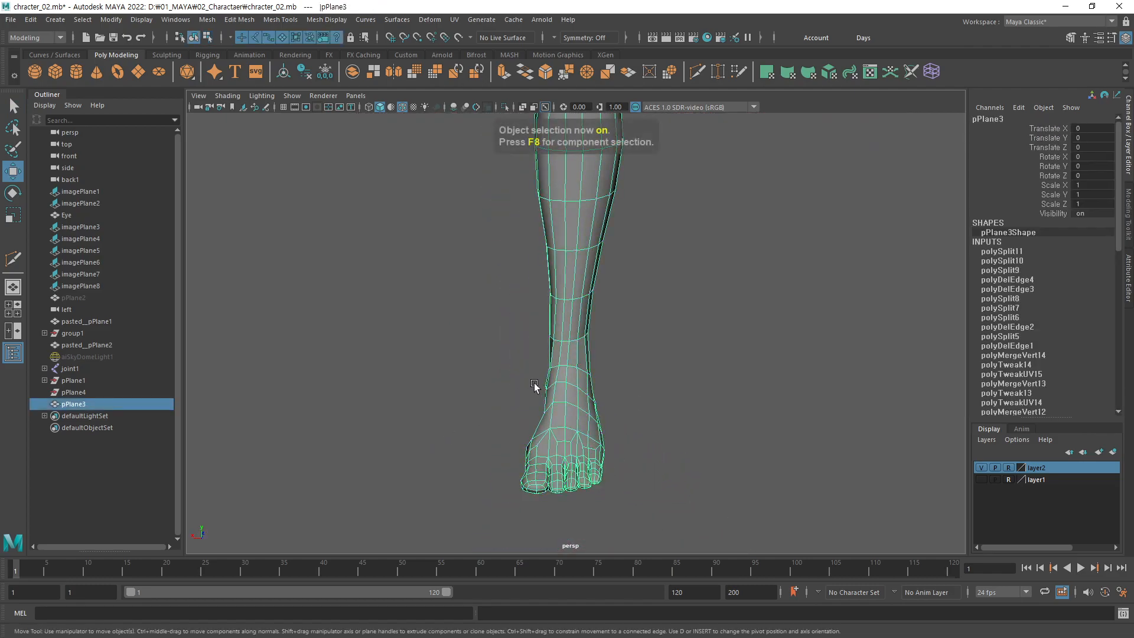
pyautogui.hotkey('alt', 'shift', 'd')
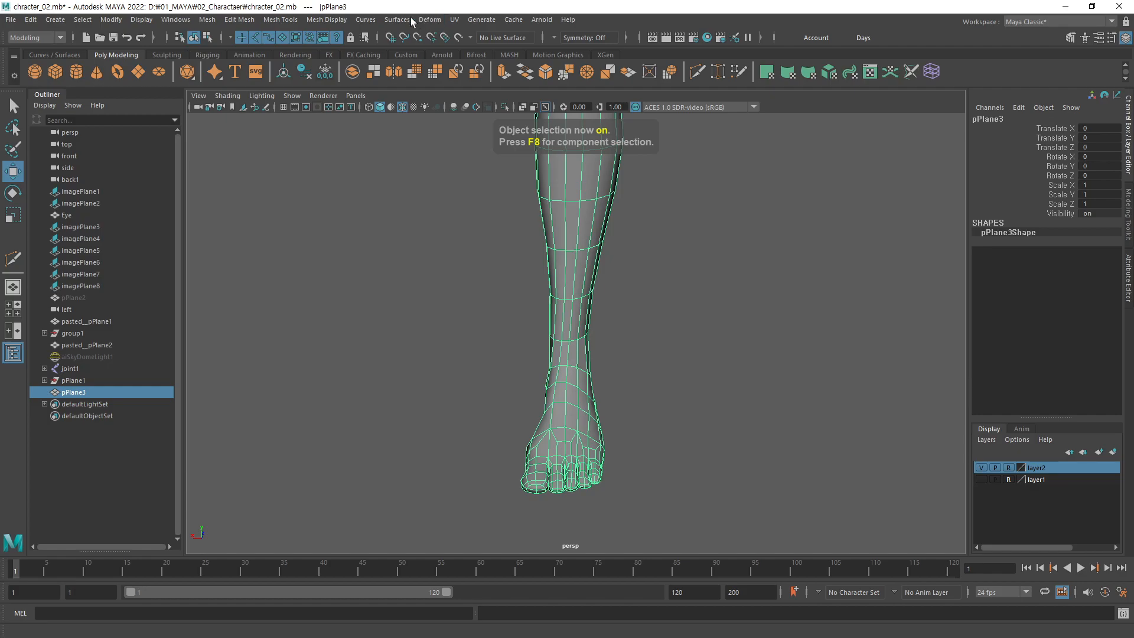
pyautogui.click(327, 19)
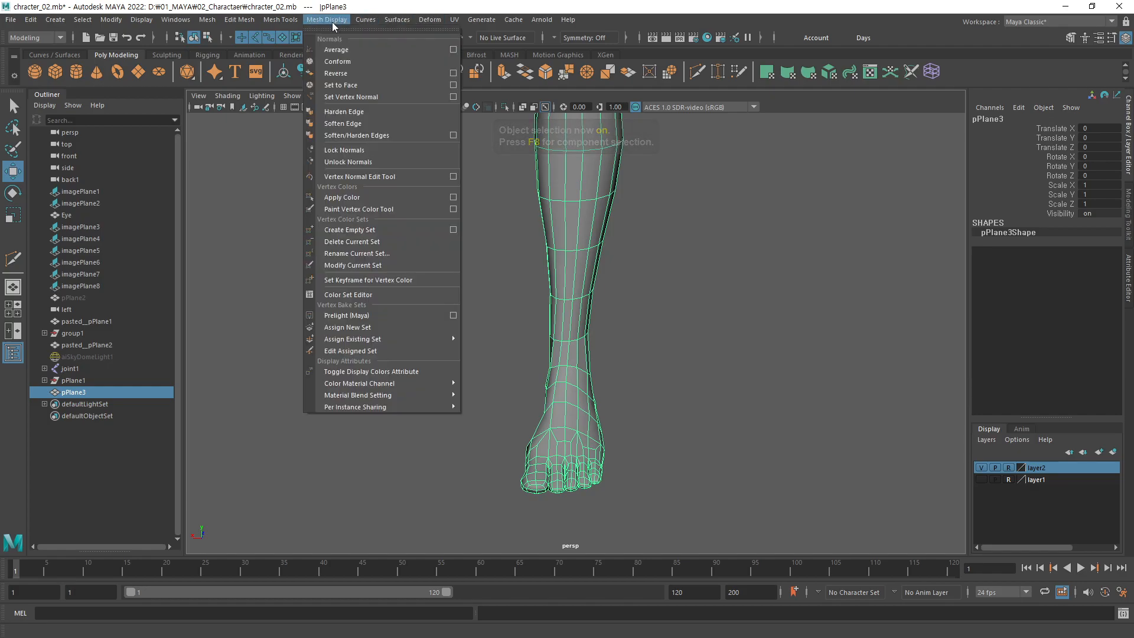
pyautogui.click(343, 123)
pyautogui.click(682, 324)
# Step: Examine the leg and the whole half body for mesh flow and proportions
pyautogui.moveTo(582, 392)
pyautogui.keyDown('alt'); pyautogui.mouseDown()
pyautogui.moveTo(701, 380)
pyautogui.moveTo(577, 367)
pyautogui.moveTo(454, 378)
pyautogui.moveTo(572, 409)
pyautogui.mouseUp(); pyautogui.keyUp('alt')
pyautogui.keyDown('alt'); pyautogui.moveTo(572, 409); pyautogui.dragTo(382, 424, button='right'); pyautogui.keyUp('alt')
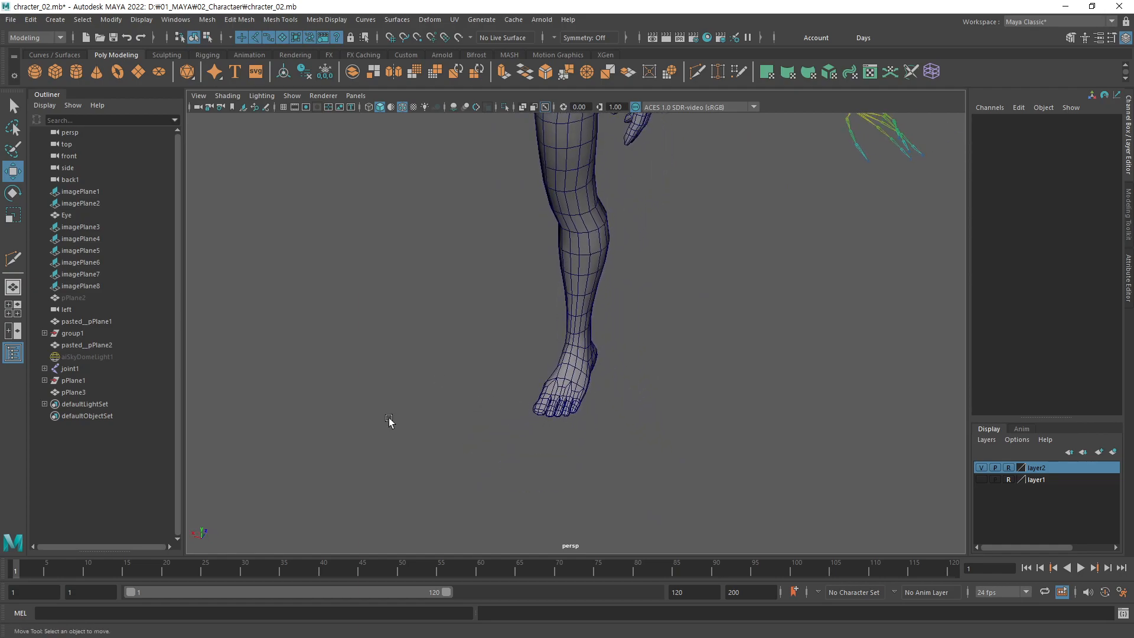
pyautogui.keyDown('alt'); pyautogui.moveTo(382, 423); pyautogui.dragTo(600, 351); pyautogui.keyUp('alt')
pyautogui.keyDown('alt'); pyautogui.moveTo(600, 350); pyautogui.dragTo(391, 378, button='right'); pyautogui.keyUp('alt')
pyautogui.keyDown('alt'); pyautogui.moveTo(572, 300); pyautogui.dragTo(624, 413, button='middle'); pyautogui.keyUp('alt')
pyautogui.keyDown('alt'); pyautogui.moveTo(625, 412); pyautogui.dragTo(577, 324, button='right'); pyautogui.keyUp('alt')
pyautogui.keyDown('alt'); pyautogui.moveTo(577, 324); pyautogui.dragTo(602, 377); pyautogui.keyUp('alt')
pyautogui.scroll(5, 553, 398)
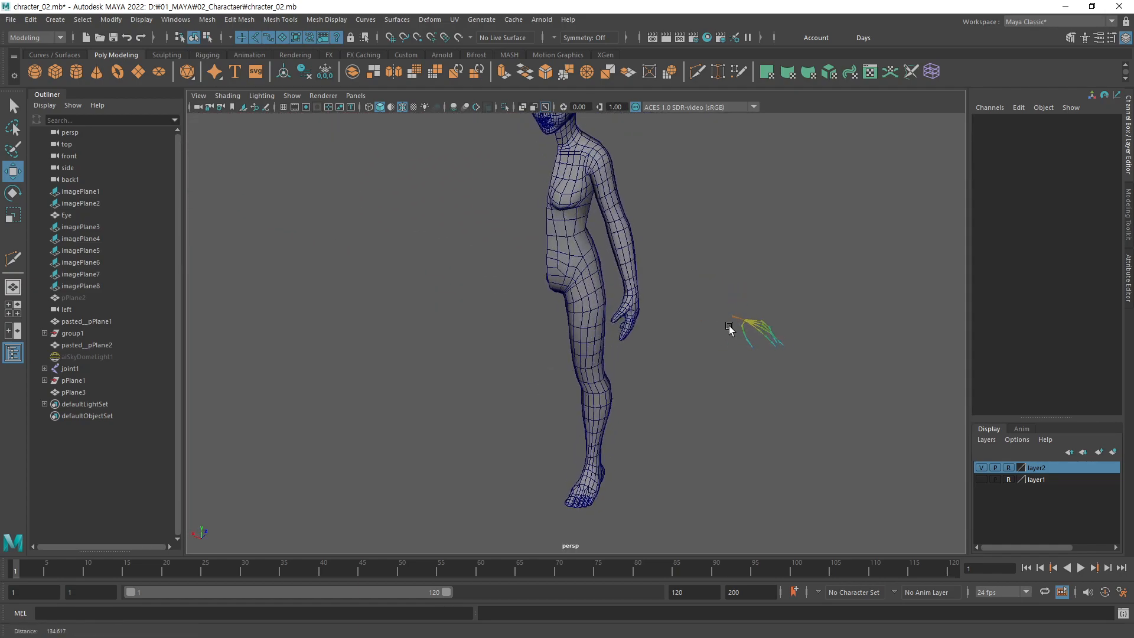
# Step: Snap the half body's pivot to a vertex on its centre border at the waist
pyautogui.click(575, 321)
pyautogui.scroll(3, 621, 334)
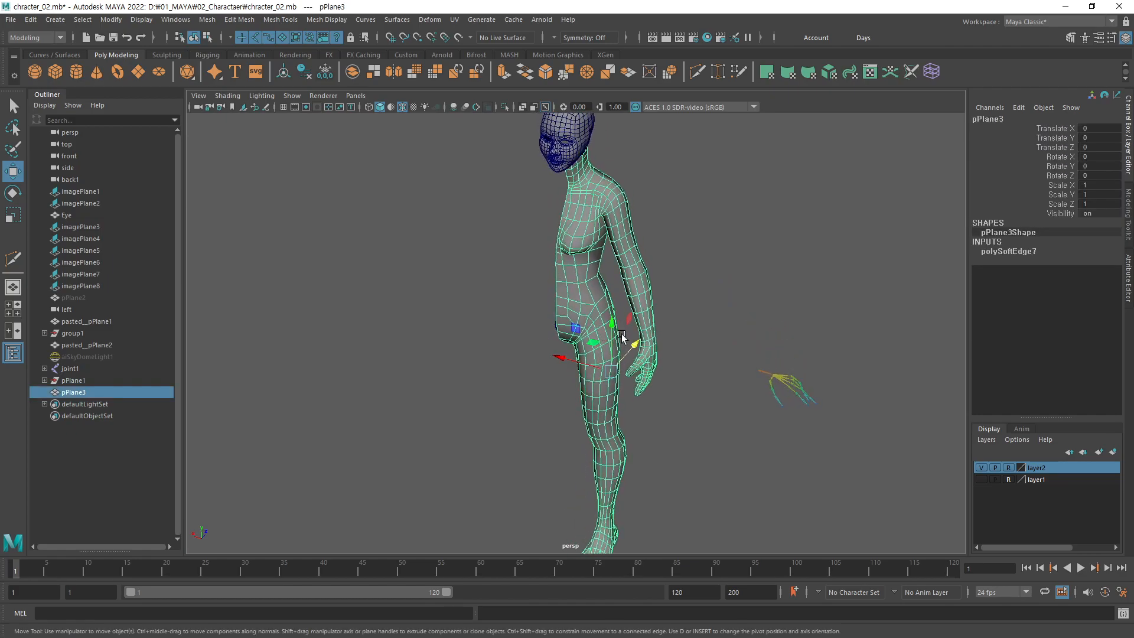
pyautogui.keyDown('alt'); pyautogui.moveTo(622, 334); pyautogui.dragTo(557, 374); pyautogui.keyUp('alt')
pyautogui.keyDown('alt'); pyautogui.moveTo(557, 374); pyautogui.dragTo(583, 376, button='right'); pyautogui.keyUp('alt')
pyautogui.keyDown('alt'); pyautogui.moveTo(584, 376); pyautogui.dragTo(590, 290); pyautogui.keyUp('alt')
pyautogui.press('d')
pyautogui.press('v')
pyautogui.moveTo(537, 295); pyautogui.dragTo(561, 286, button='middle')
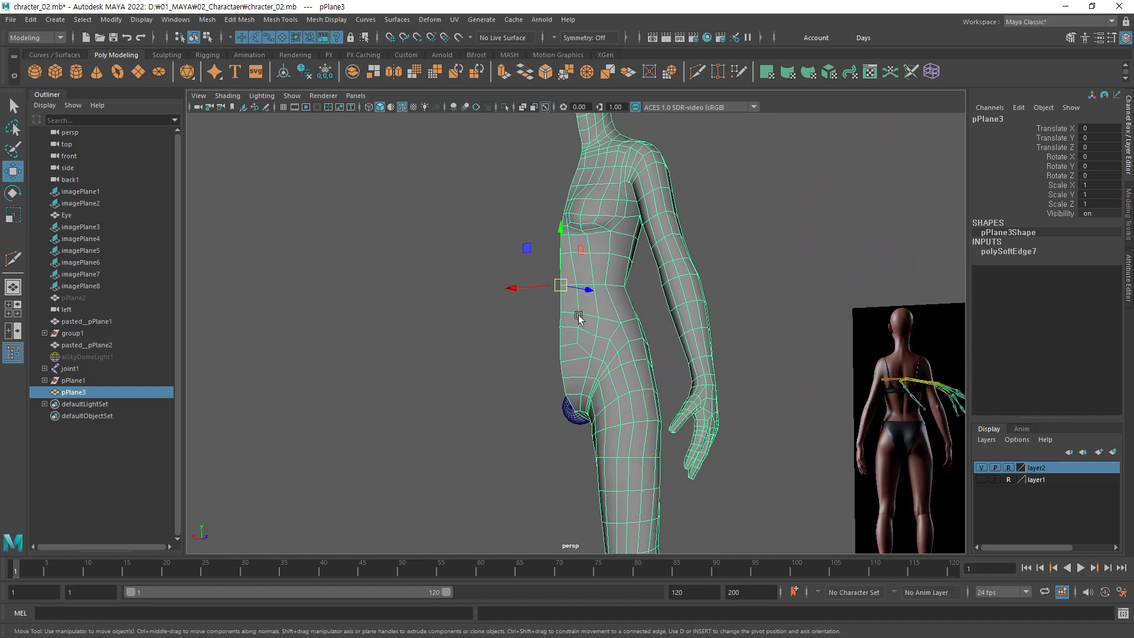
pyautogui.keyDown('alt'); pyautogui.moveTo(588, 319); pyautogui.dragTo(666, 352); pyautogui.keyUp('alt')
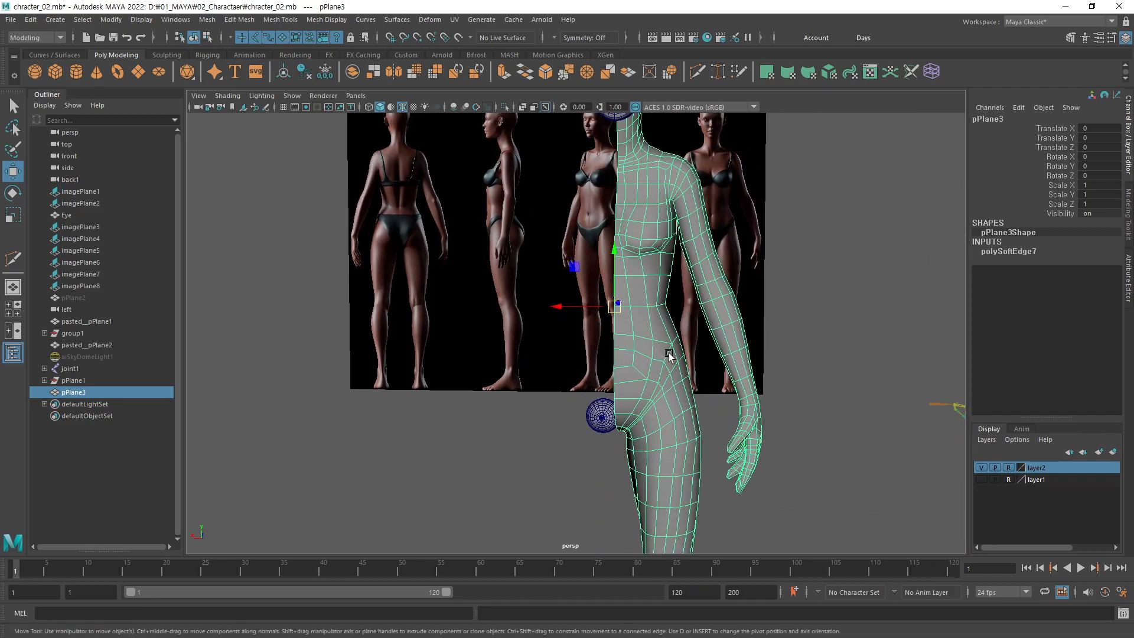
# Step: Create a mirrored duplicate of the half body with Duplicate Special, using a Scale X of -1
pyautogui.click(30, 20)
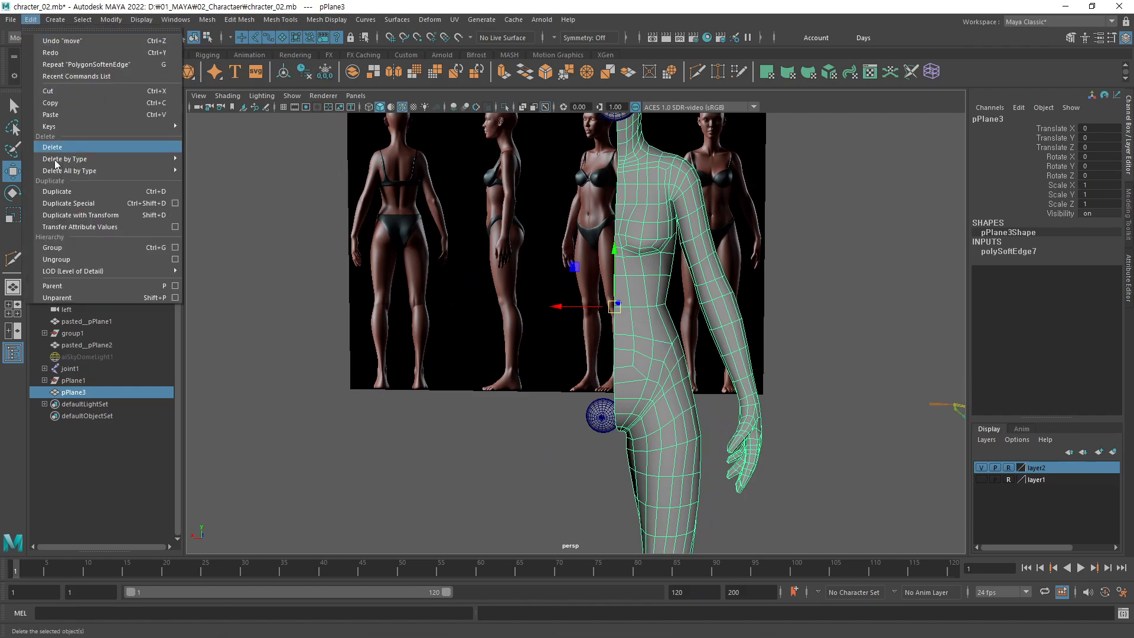
pyautogui.click(84, 203)
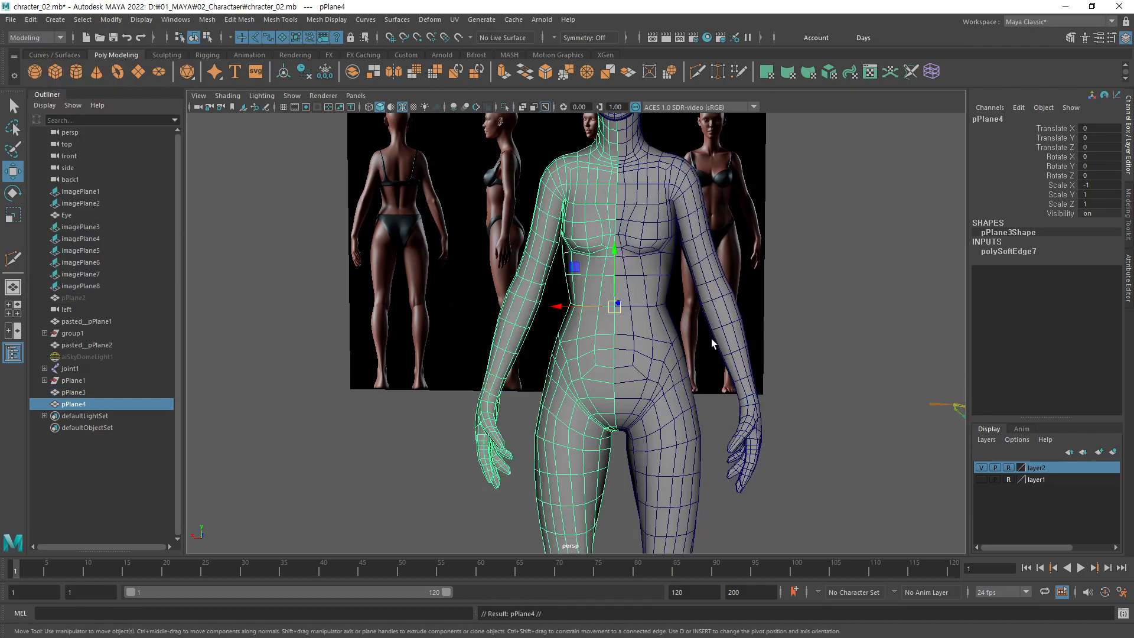
pyautogui.scroll(-3, 716, 339)
pyautogui.click(683, 443)
# Step: Examine the full body from several angles and against the reference images in the back1 view
pyautogui.keyDown('alt'); pyautogui.moveTo(683, 443); pyautogui.dragTo(643, 360); pyautogui.keyUp('alt')
pyautogui.keyDown('alt'); pyautogui.moveTo(643, 360); pyautogui.dragTo(557, 372, button='right'); pyautogui.keyUp('alt')
pyautogui.keyDown('alt'); pyautogui.moveTo(557, 372); pyautogui.dragTo(618, 402); pyautogui.keyUp('alt')
pyautogui.keyDown('alt'); pyautogui.moveTo(551, 387); pyautogui.dragTo(670, 375, button='right'); pyautogui.keyUp('alt')
pyautogui.keyDown('alt'); pyautogui.moveTo(523, 377); pyautogui.dragTo(596, 422); pyautogui.keyUp('alt')
pyautogui.keyDown('alt'); pyautogui.moveTo(596, 422); pyautogui.dragTo(599, 413, button='middle'); pyautogui.keyUp('alt')
pyautogui.keyDown('alt'); pyautogui.moveTo(599, 415); pyautogui.dragTo(557, 419); pyautogui.keyUp('alt')
pyautogui.keyDown('alt'); pyautogui.moveTo(556, 420); pyautogui.dragTo(571, 264, button='middle'); pyautogui.keyUp('alt')
pyautogui.keyDown('alt'); pyautogui.moveTo(587, 214); pyautogui.dragTo(869, 349, button='right'); pyautogui.keyUp('alt')
pyautogui.keyDown('alt'); pyautogui.moveTo(553, 406); pyautogui.dragTo(538, 347, button='middle'); pyautogui.keyUp('alt')
pyautogui.keyDown('alt'); pyautogui.moveTo(537, 348); pyautogui.dragTo(883, 281, button='right'); pyautogui.keyUp('alt')
pyautogui.keyDown('alt'); pyautogui.moveTo(883, 281); pyautogui.dragTo(660, 344); pyautogui.keyUp('alt')
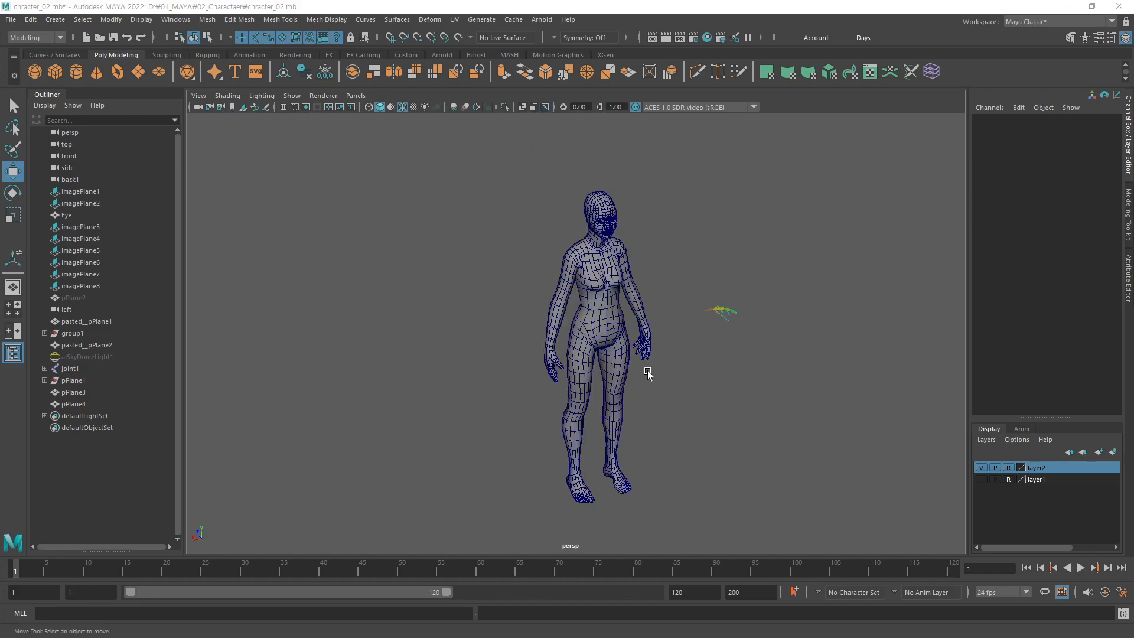
pyautogui.keyDown('alt'); pyautogui.moveTo(688, 367); pyautogui.dragTo(641, 385); pyautogui.keyUp('alt')
pyautogui.press('space')
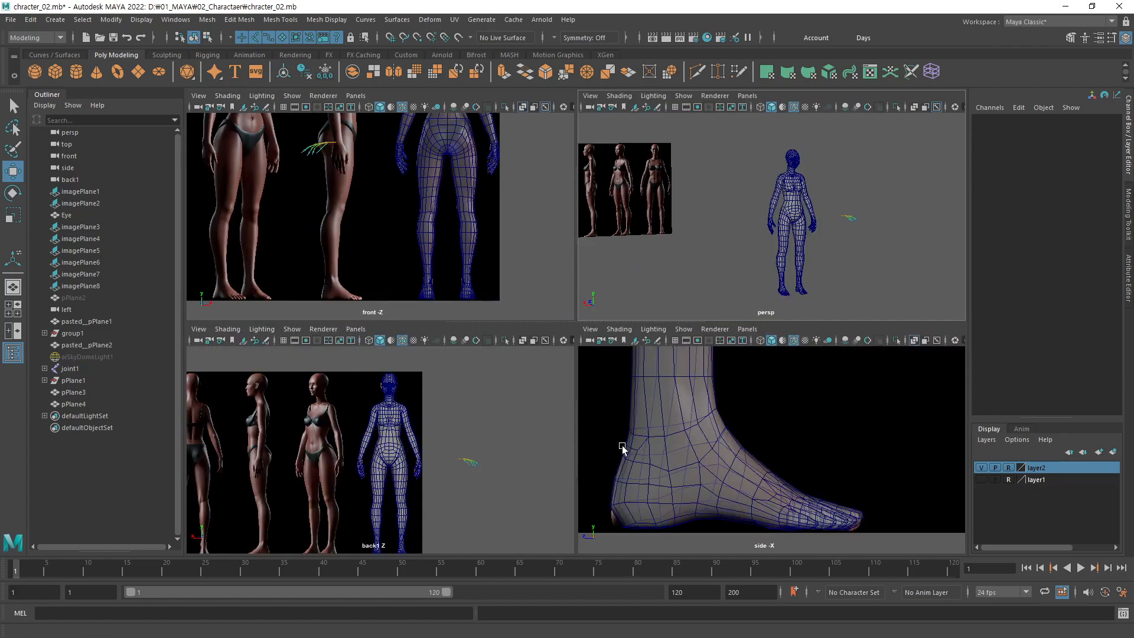
pyautogui.press('space')
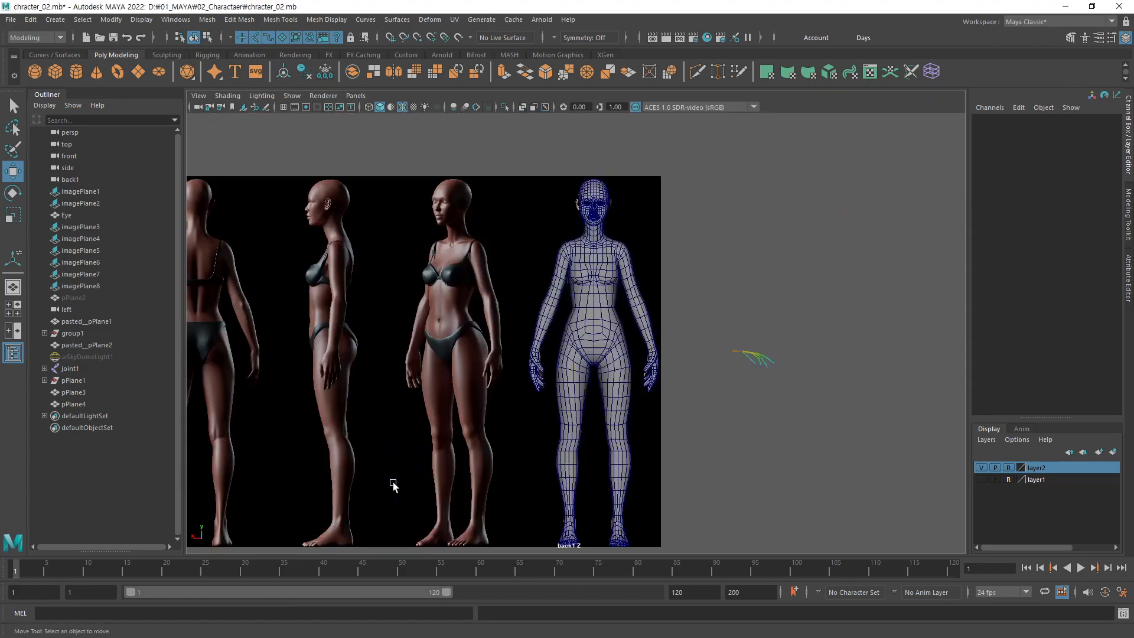
# Step: Import the coloured front, side and back anatomy sheet as a new image plane in the back1 view
pyautogui.scroll(-2, 434, 452)
pyautogui.keyDown('alt'); pyautogui.moveTo(477, 409); pyautogui.dragTo(576, 399, button='middle'); pyautogui.keyUp('alt')
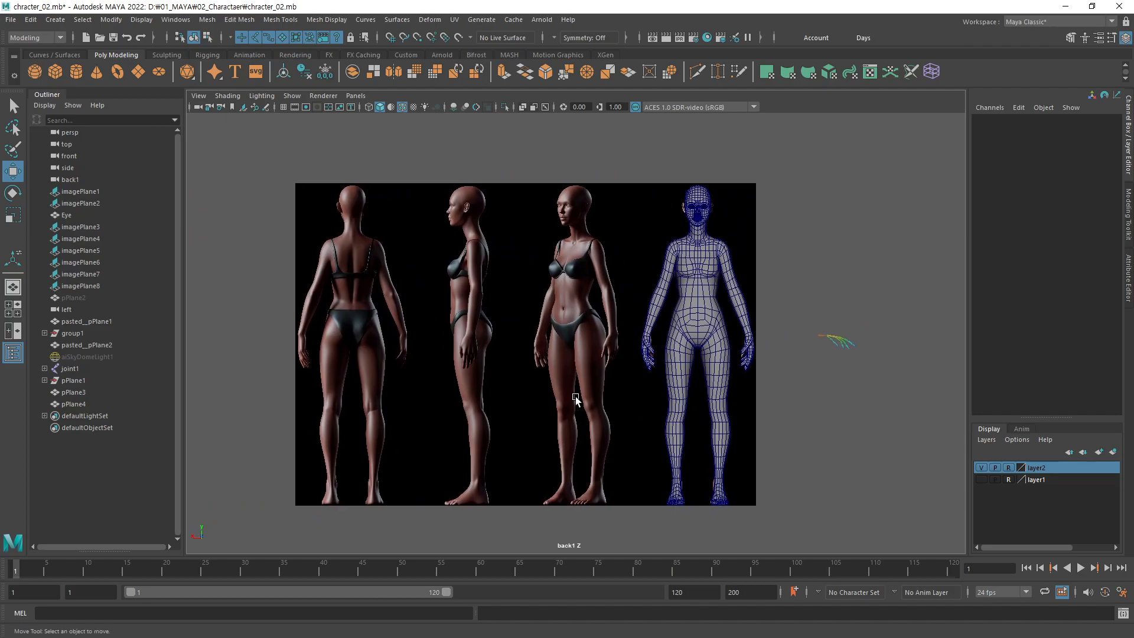
pyautogui.click(199, 96)
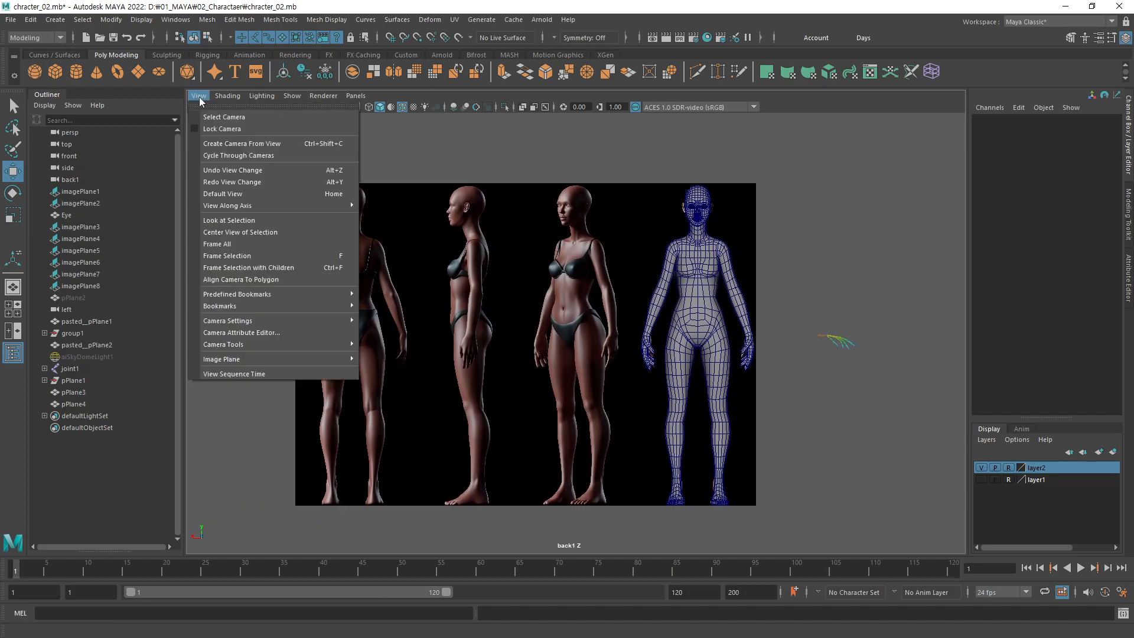
pyautogui.moveTo(289, 356)
pyautogui.click(405, 360)
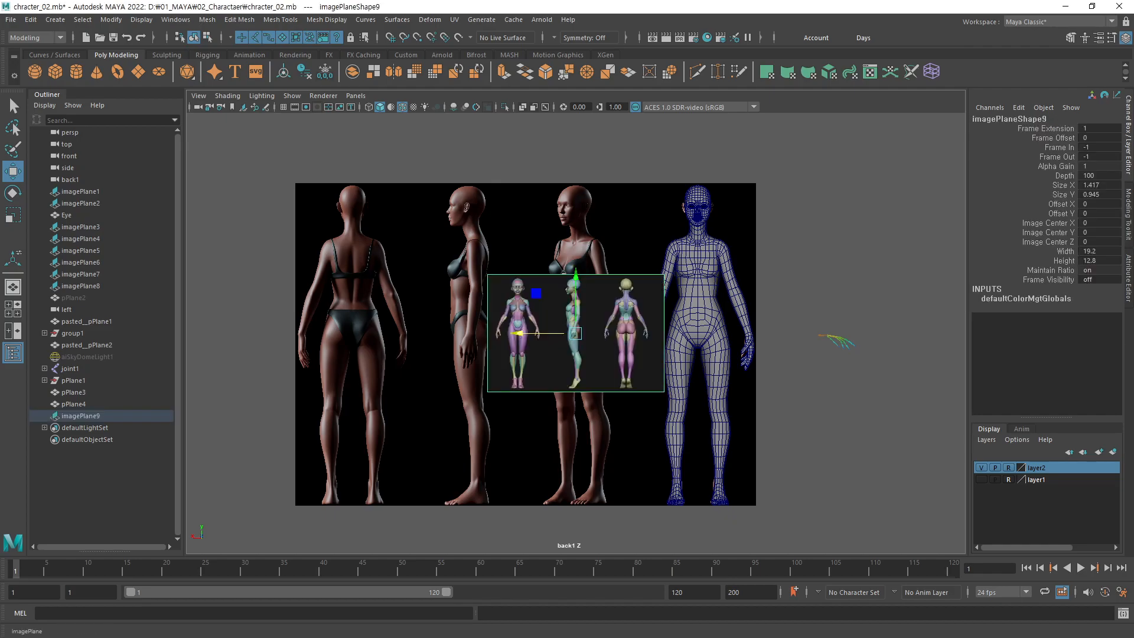
# Step: Move the anatomy image plane in depth to Translate Z 37.11 so it sits behind the character in the back1 view
pyautogui.keyDown('alt'); pyautogui.moveTo(644, 349); pyautogui.dragTo(529, 366, button='middle'); pyautogui.keyUp('alt')
pyautogui.press('w')
pyautogui.moveTo(473, 444); pyautogui.dragTo(595, 424, button='middle')
pyautogui.press('space')
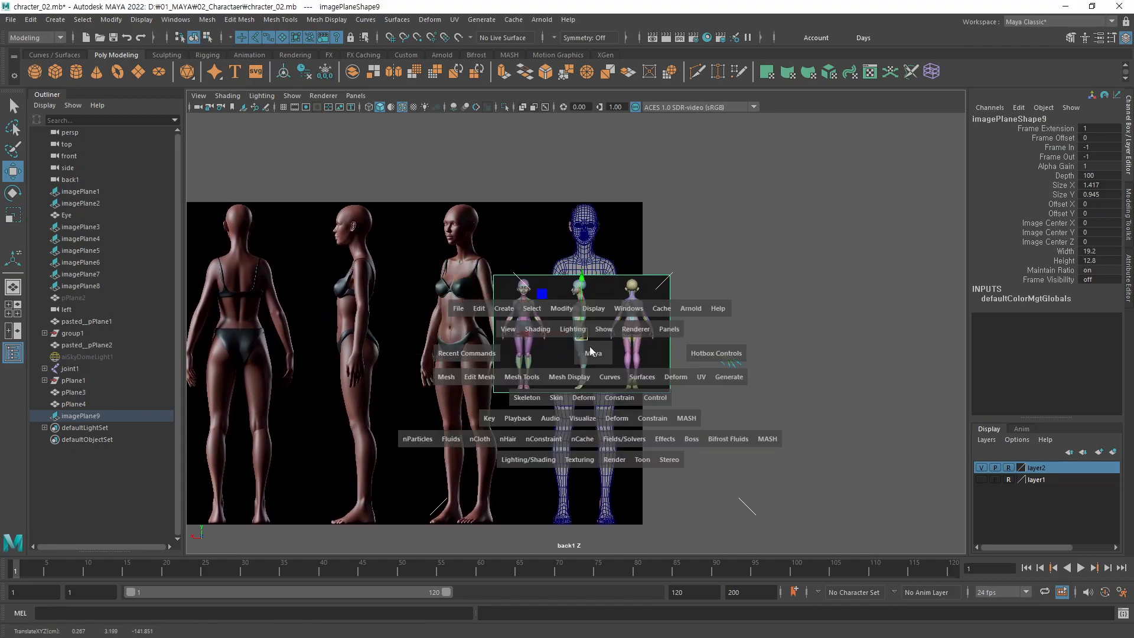
pyautogui.press('space')
pyautogui.keyDown('alt'); pyautogui.moveTo(604, 361); pyautogui.dragTo(476, 348); pyautogui.keyUp('alt')
pyautogui.press('space')
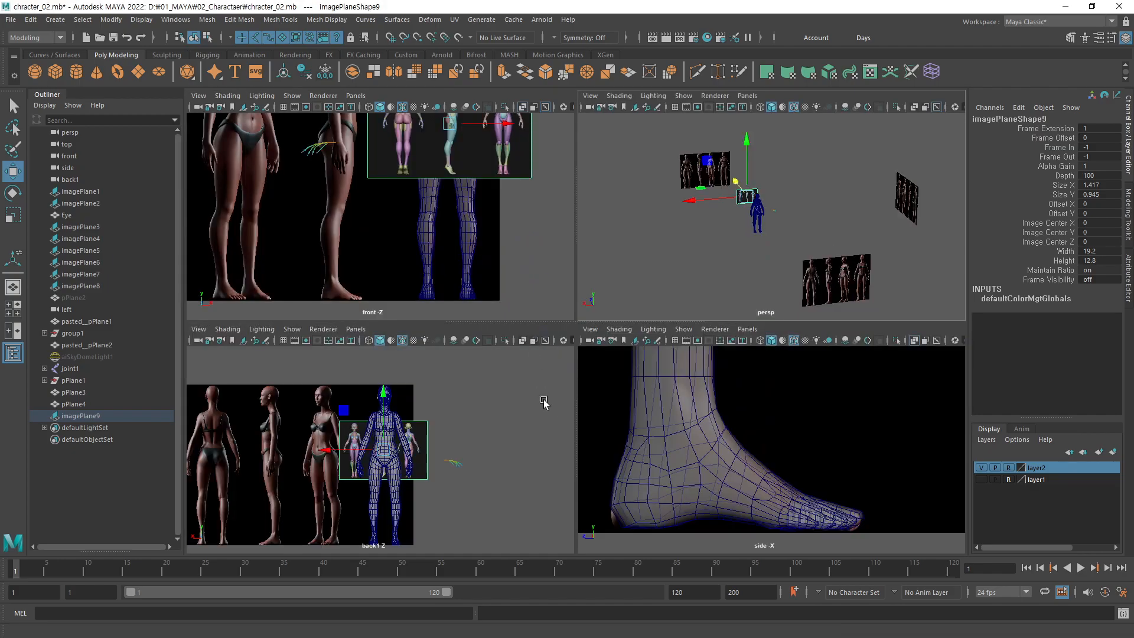
pyautogui.press('space')
pyautogui.scroll(4, 726, 322)
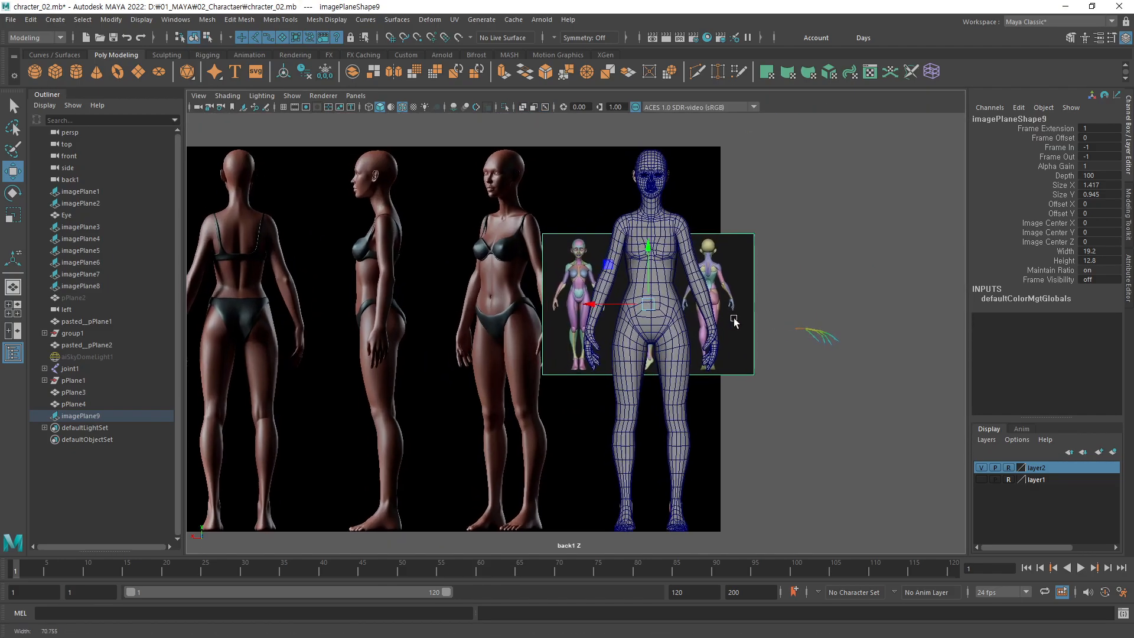
pyautogui.keyDown('alt'); pyautogui.moveTo(743, 316); pyautogui.dragTo(627, 341, button='middle'); pyautogui.keyUp('alt')
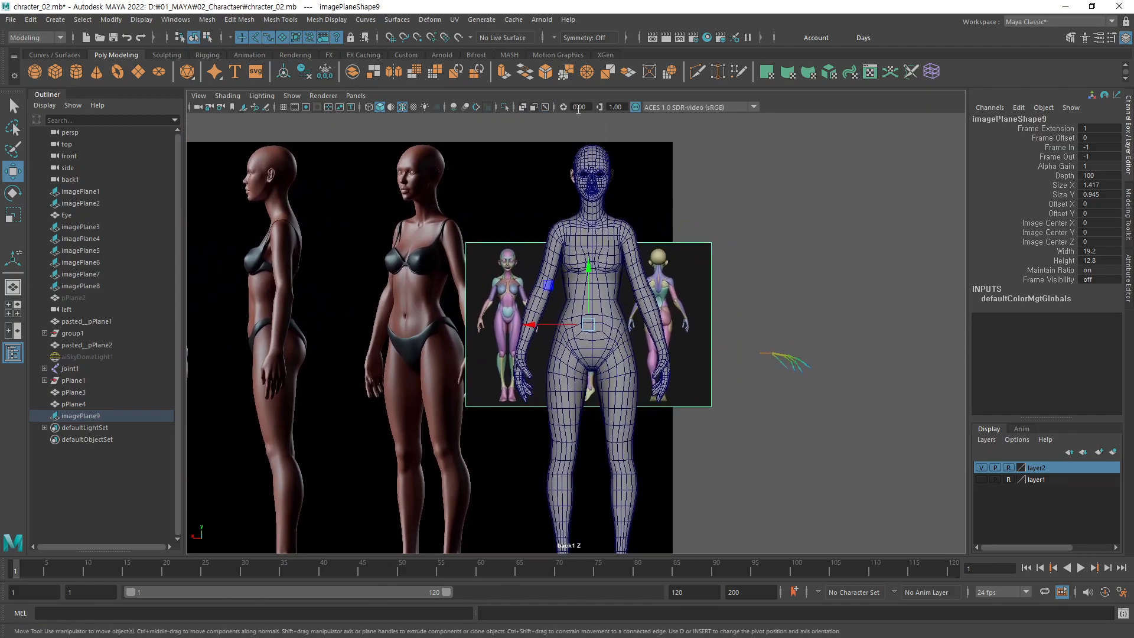
# Step: Turn on X-ray shading and move the anatomy image plane beside the character to Translate X -15.59 and Translate Y 8.178
pyautogui.click(524, 107)
pyautogui.click(685, 346)
pyautogui.keyDown('alt'); pyautogui.moveTo(709, 424); pyautogui.dragTo(692, 392, button='middle'); pyautogui.keyUp('alt')
pyautogui.keyDown('alt'); pyautogui.moveTo(688, 385); pyautogui.dragTo(679, 455, button='middle'); pyautogui.keyUp('alt')
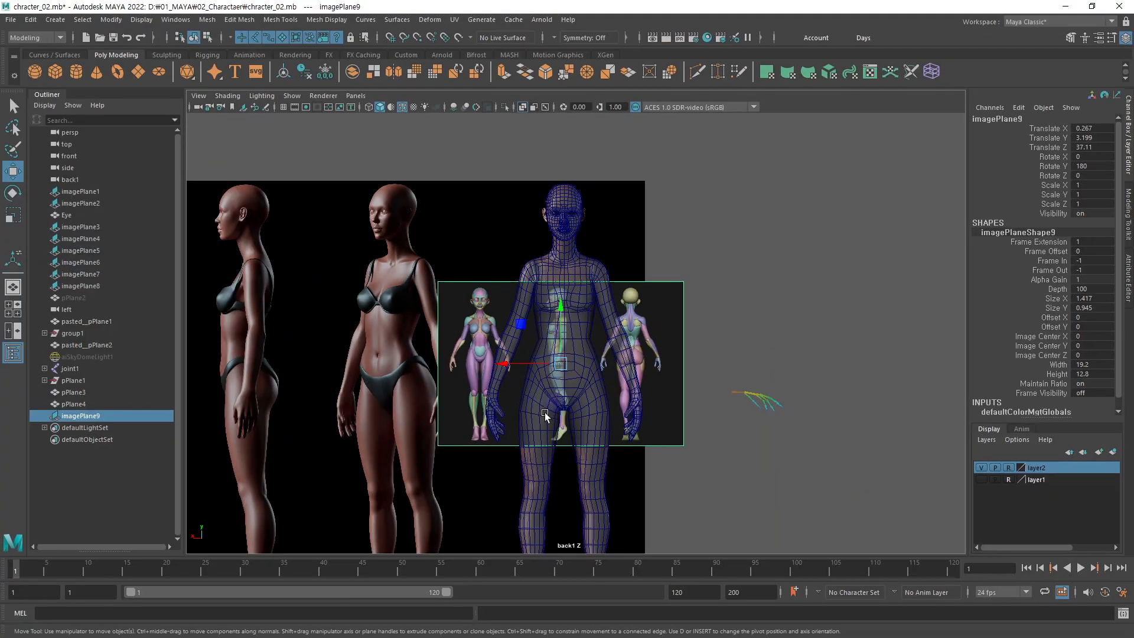
pyautogui.moveTo(495, 459); pyautogui.dragTo(694, 399, button='middle')
# Step: Examine the coloured anatomy figures up close in the back1 view and compare their proportions with the mesh
pyautogui.keyDown('alt'); pyautogui.moveTo(691, 276); pyautogui.dragTo(866, 246, button='right'); pyautogui.keyUp('alt')
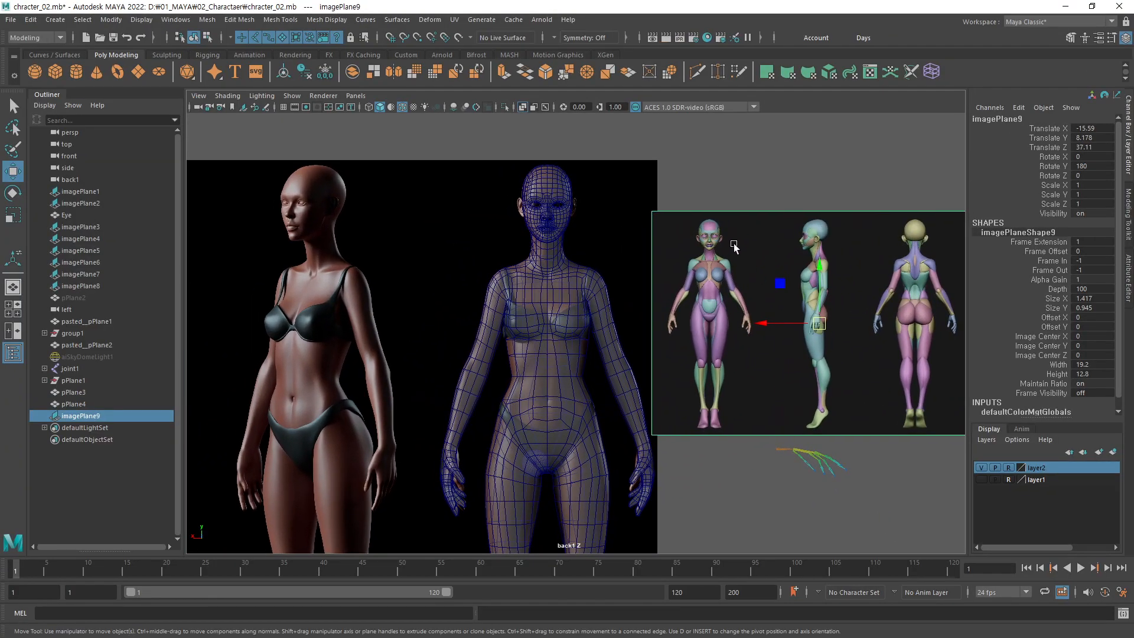
pyautogui.press('f')
pyautogui.keyDown('alt'); pyautogui.moveTo(431, 272); pyautogui.dragTo(540, 377, button='middle'); pyautogui.keyUp('alt')
pyautogui.keyDown('alt'); pyautogui.moveTo(449, 320); pyautogui.dragTo(592, 303, button='right'); pyautogui.keyUp('alt')
pyautogui.keyDown('alt'); pyautogui.moveTo(449, 323); pyautogui.dragTo(481, 299, button='middle'); pyautogui.keyUp('alt')
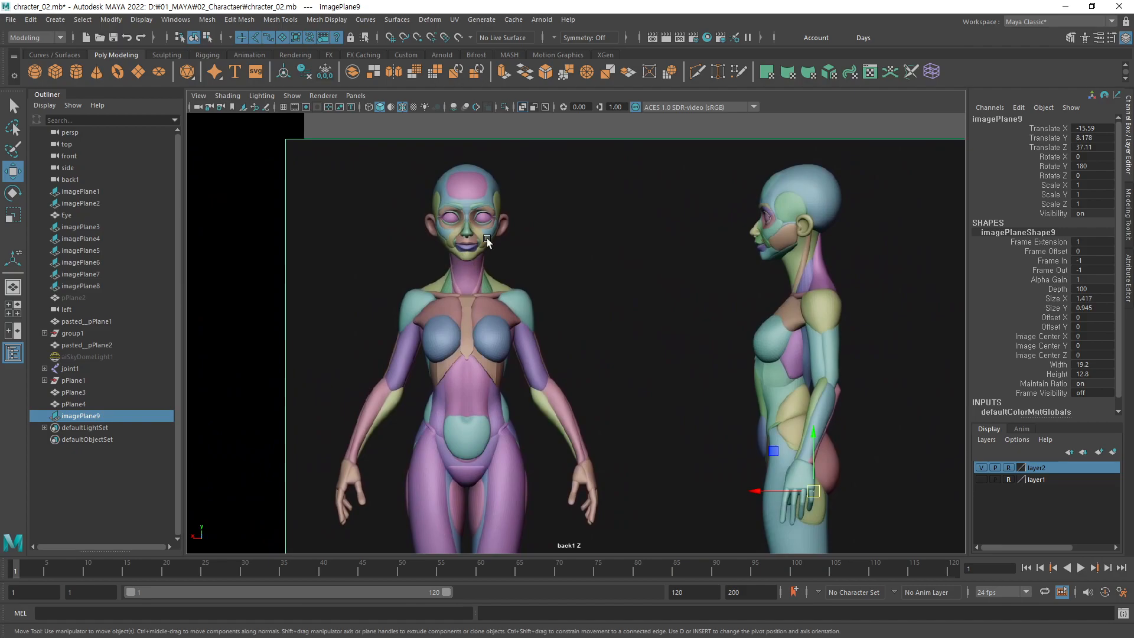
pyautogui.keyDown('alt'); pyautogui.moveTo(715, 136); pyautogui.dragTo(499, 287, button='right'); pyautogui.keyUp('alt')
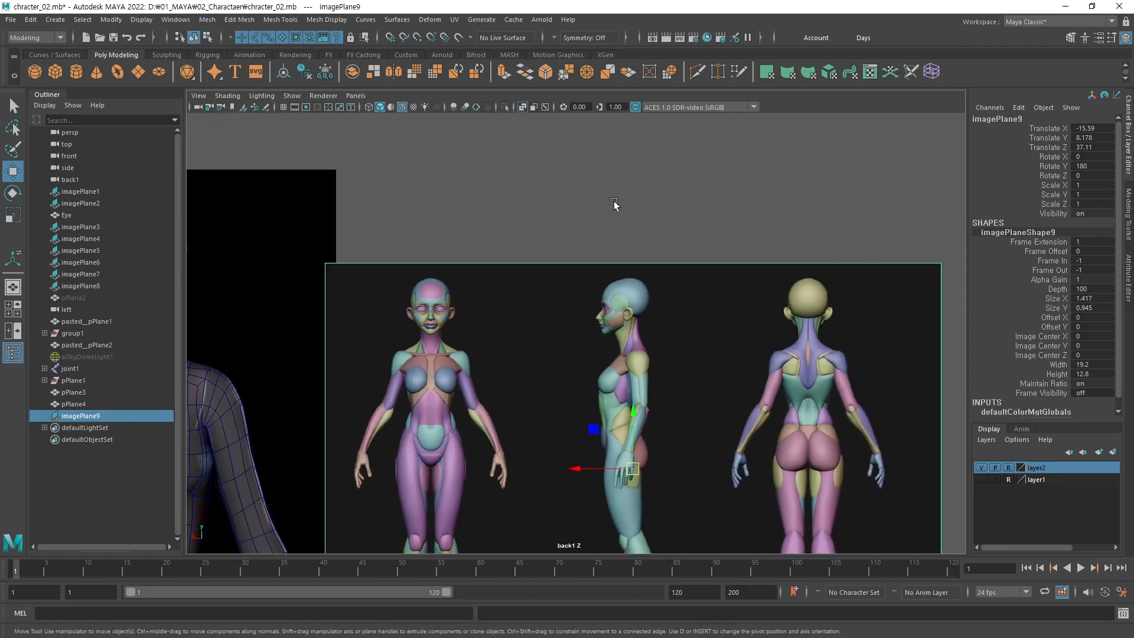
pyautogui.click(603, 319)
pyautogui.keyDown('alt'); pyautogui.moveTo(603, 320); pyautogui.dragTo(679, 261, button='right'); pyautogui.keyUp('alt')
pyautogui.keyDown('alt'); pyautogui.moveTo(679, 261); pyautogui.dragTo(610, 278, button='middle'); pyautogui.keyUp('alt')
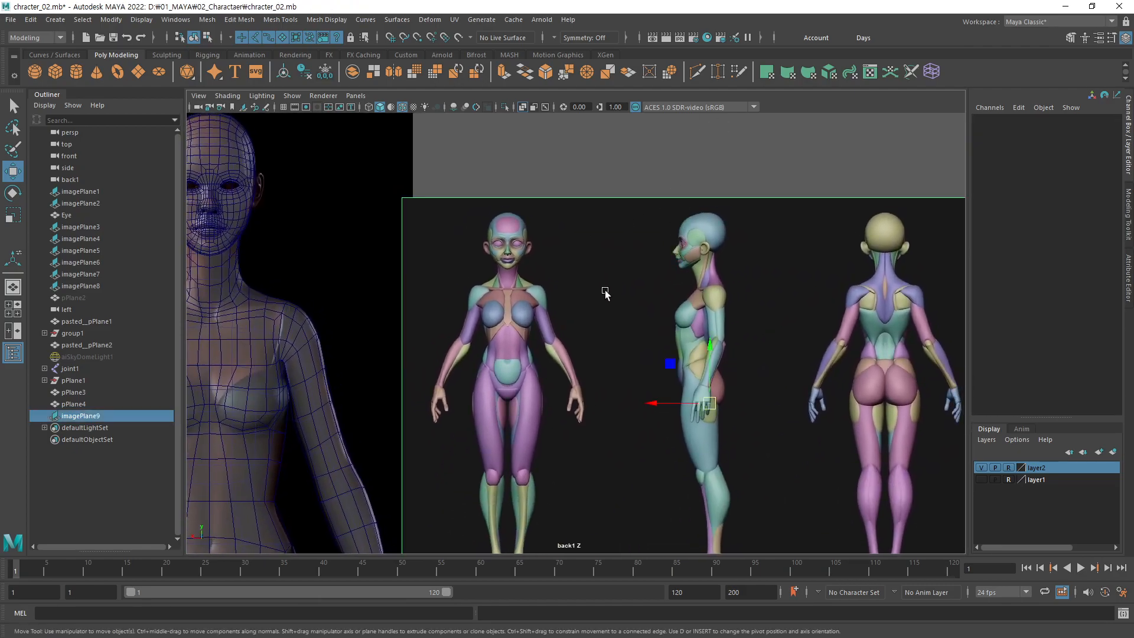
# Step: Move the anatomy image plane's pivot to just under the front-view figure's chin
pyautogui.click(605, 322)
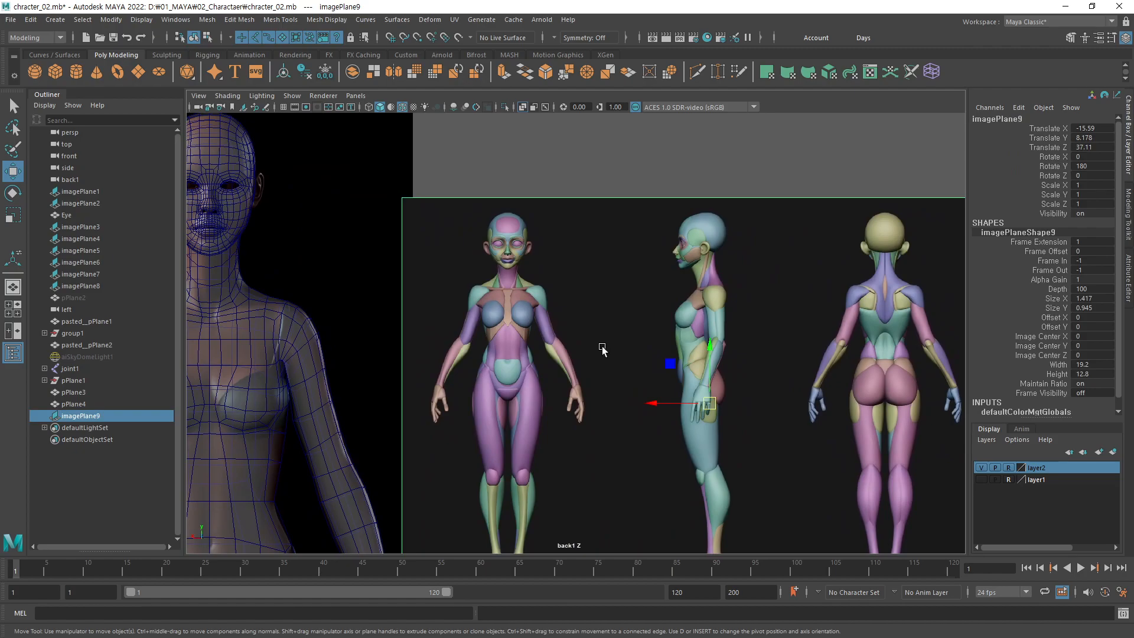
pyautogui.press('d')
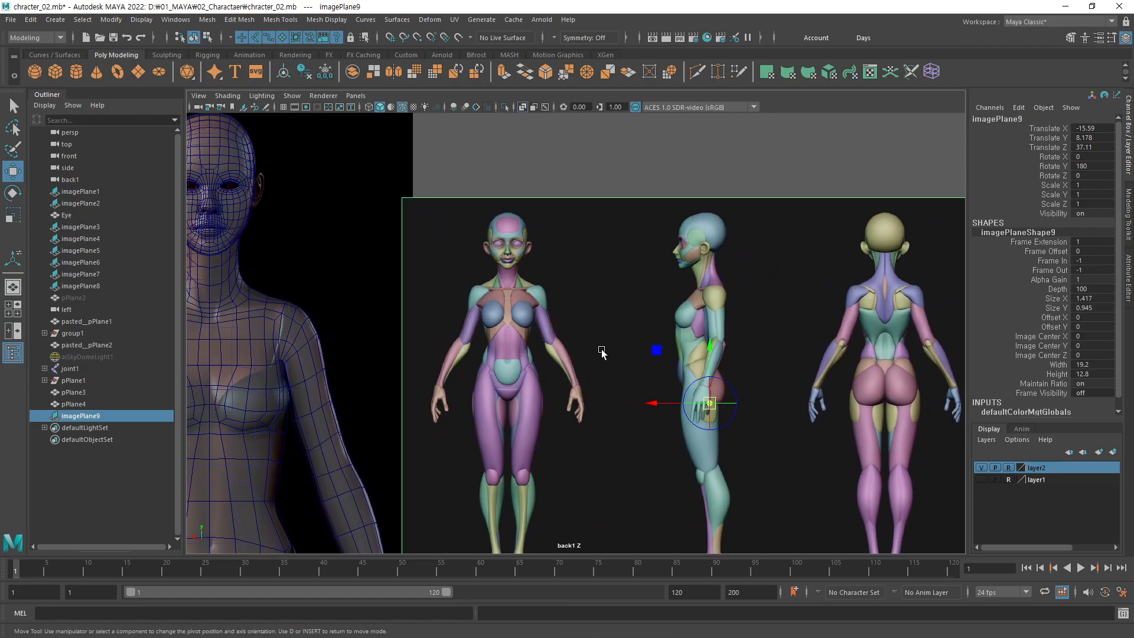
pyautogui.moveTo(713, 410); pyautogui.dragTo(509, 273)
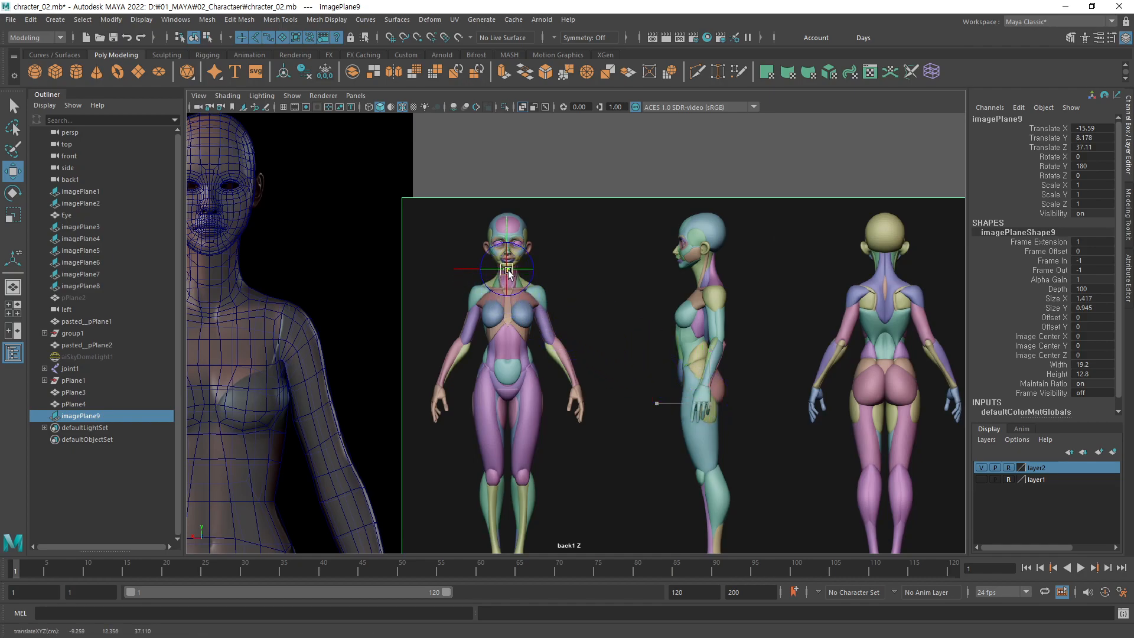
pyautogui.keyDown('alt'); pyautogui.moveTo(495, 299); pyautogui.dragTo(554, 368, button='middle'); pyautogui.keyUp('alt')
pyautogui.keyDown('alt'); pyautogui.moveTo(558, 363); pyautogui.dragTo(863, 236, button='right'); pyautogui.keyUp('alt')
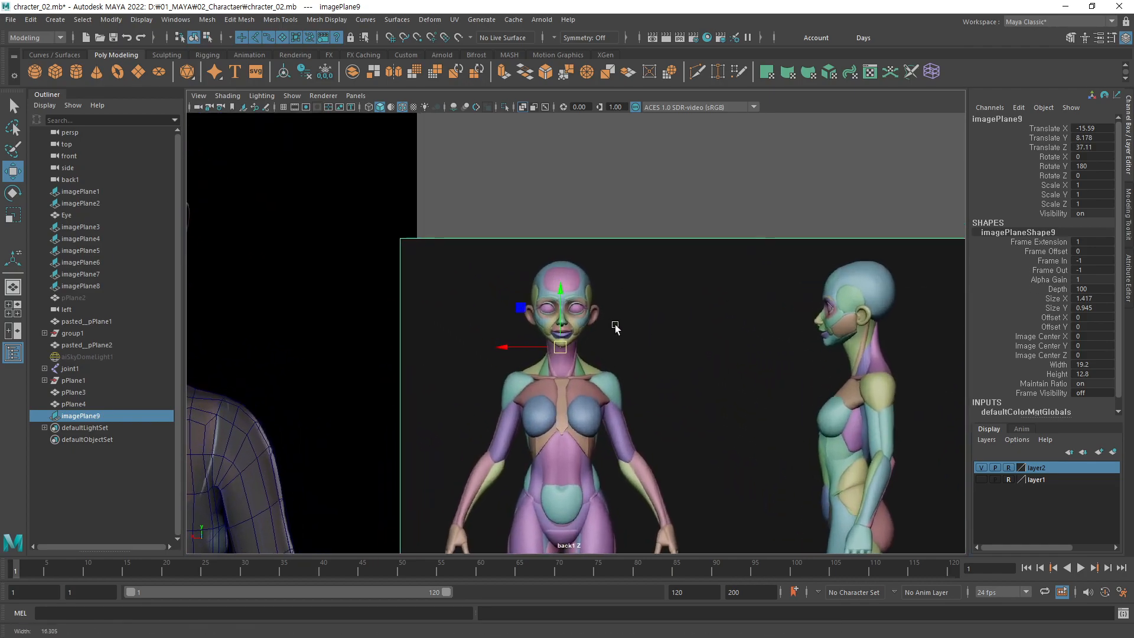
# Step: Fine-tune the image plane's pivot so it lies on the front-view figure's centre line at the tip of the chin
pyautogui.scroll(8, 573, 340)
pyautogui.scroll(2, 527, 360)
pyautogui.keyDown('alt'); pyautogui.moveTo(527, 360); pyautogui.dragTo(646, 336, button='middle'); pyautogui.keyUp('alt')
pyautogui.press('d')
pyautogui.press('d')
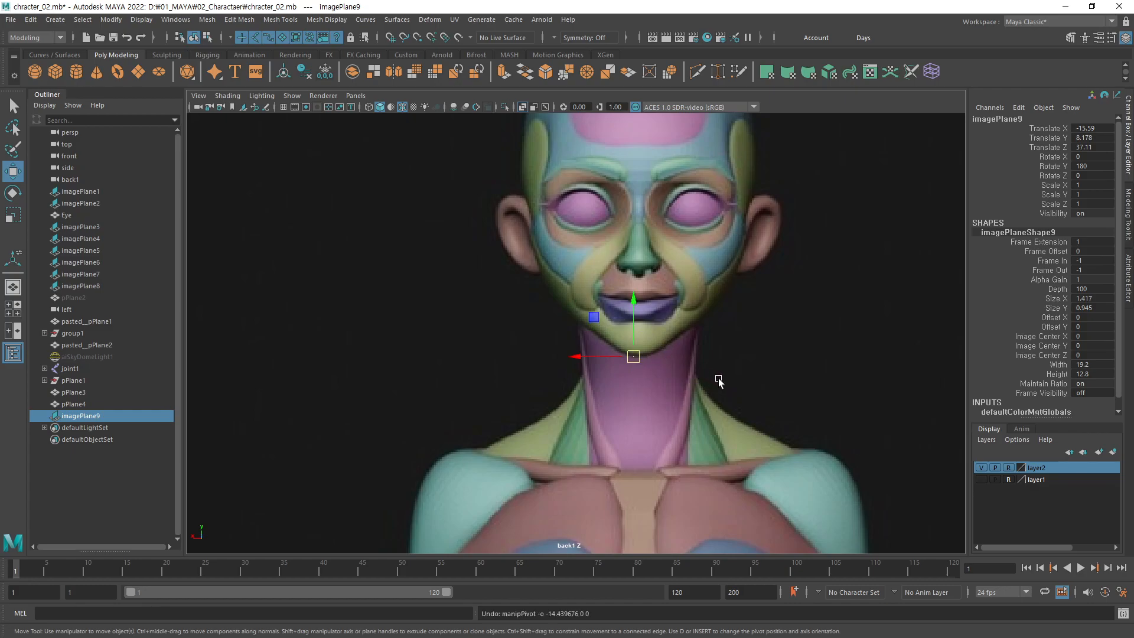
pyautogui.press('d')
pyautogui.moveTo(637, 364); pyautogui.dragTo(643, 366)
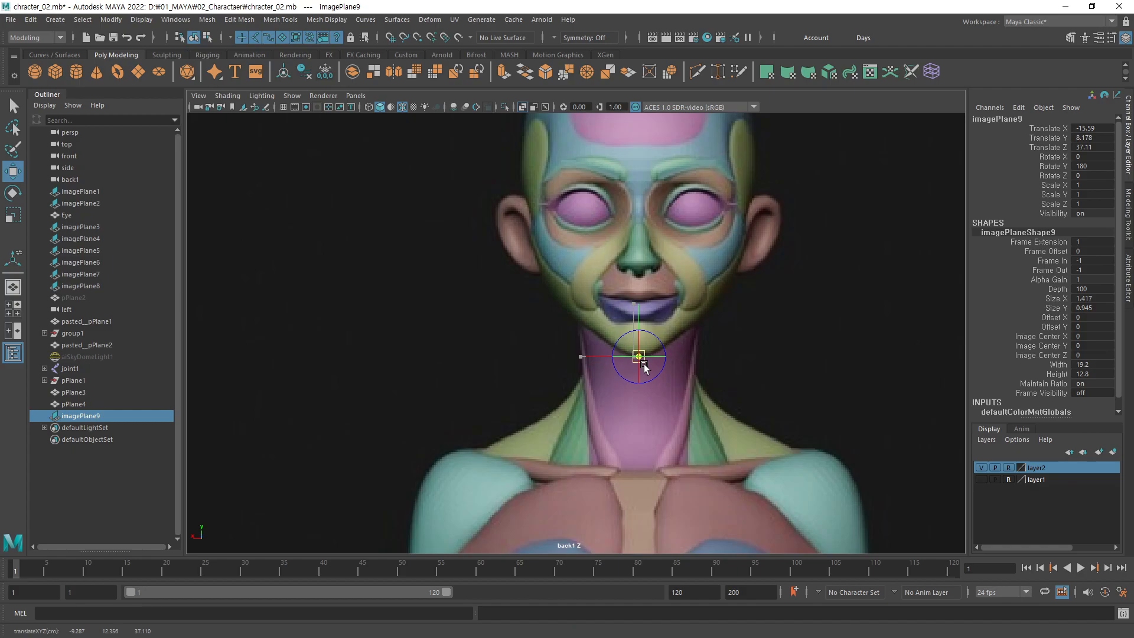
pyautogui.keyDown('alt'); pyautogui.moveTo(643, 367); pyautogui.dragTo(698, 366, button='right'); pyautogui.keyUp('alt')
pyautogui.keyDown('alt'); pyautogui.moveTo(698, 367); pyautogui.dragTo(770, 354, button='middle'); pyautogui.keyUp('alt')
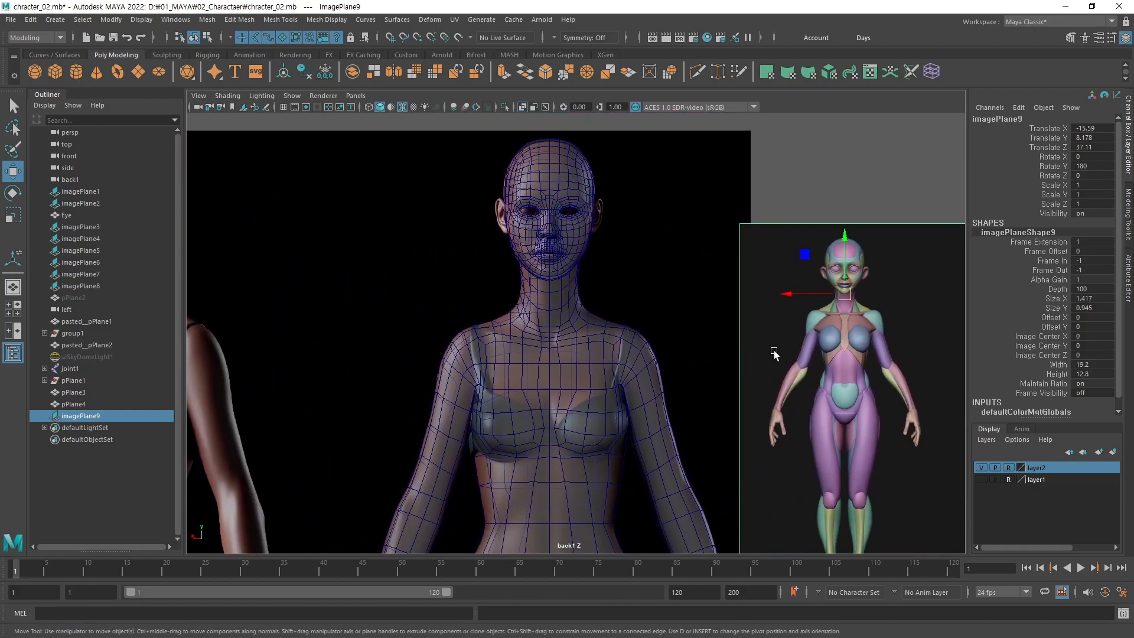
# Step: Align the anatomy figure's chin with the mesh's chin by moving the image plane to Translate X -6.304 and Translate Y 8.575
pyautogui.moveTo(858, 371); pyautogui.dragTo(556, 358, button='middle')
pyautogui.scroll(5, 547, 337)
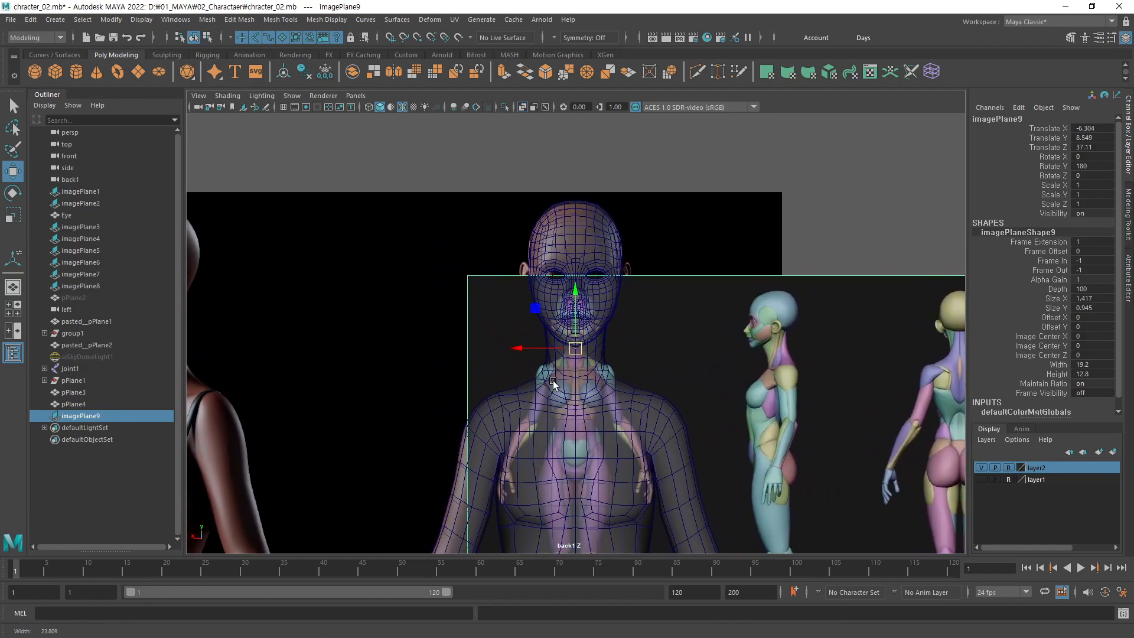
pyautogui.scroll(5, 670, 380)
pyautogui.moveTo(727, 367); pyautogui.dragTo(728, 362, button='middle')
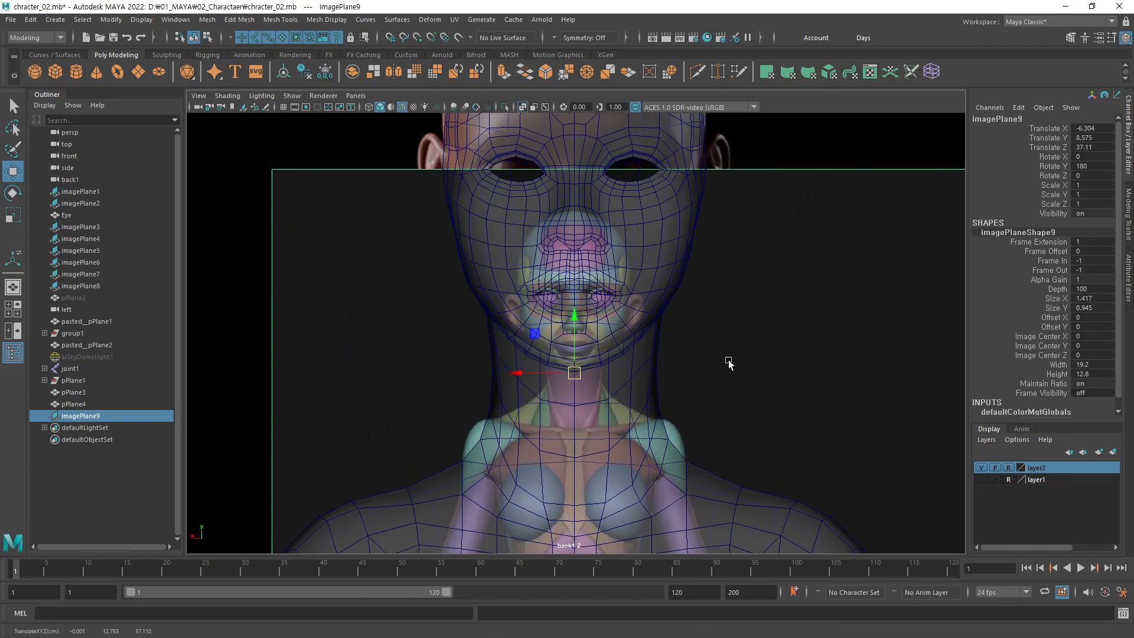
# Step: Scale the anatomy image plane uniformly to 2.547 from the chin pivot so its head matches the mesh's head, and compare the full figures
pyautogui.scroll(-5, 734, 370)
pyautogui.press('r')
pyautogui.moveTo(533, 444); pyautogui.dragTo(721, 331, button='middle')
pyautogui.keyDown('alt'); pyautogui.moveTo(721, 331); pyautogui.dragTo(612, 355, button='right'); pyautogui.keyUp('alt')
pyautogui.keyDown('alt'); pyautogui.moveTo(612, 355); pyautogui.dragTo(567, 326, button='middle'); pyautogui.keyUp('alt')
pyautogui.keyDown('alt'); pyautogui.moveTo(646, 392); pyautogui.dragTo(512, 411, button='right'); pyautogui.keyUp('alt')
pyautogui.keyDown('alt'); pyautogui.moveTo(612, 444); pyautogui.dragTo(612, 441, button='middle'); pyautogui.keyUp('alt')
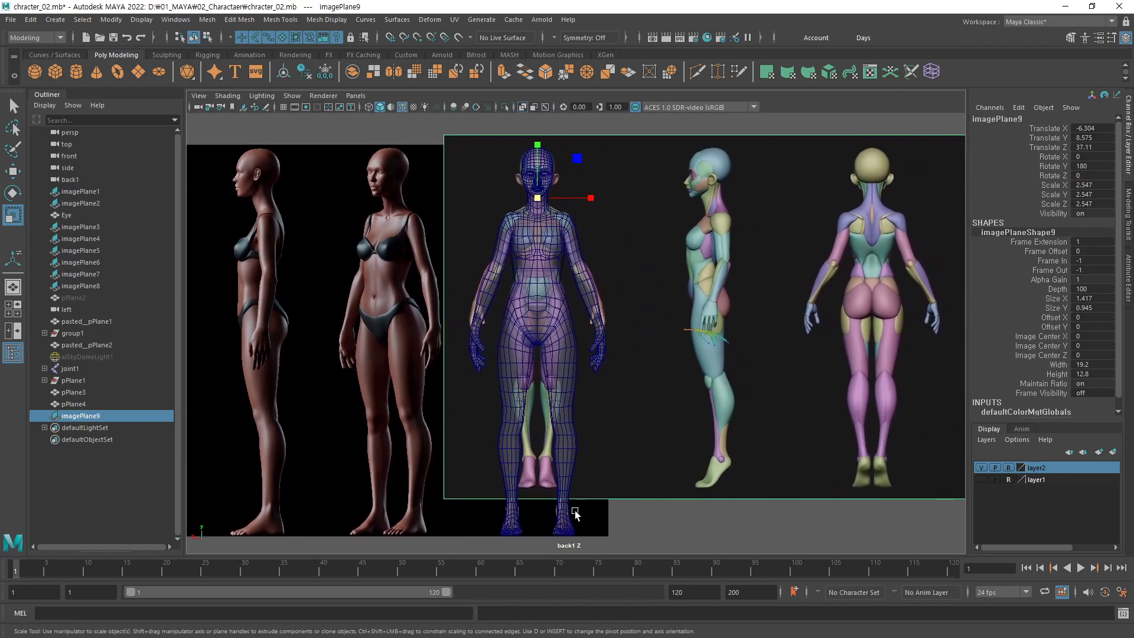
pyautogui.keyDown('alt'); pyautogui.moveTo(625, 402); pyautogui.dragTo(629, 421, button='middle'); pyautogui.keyUp('alt')
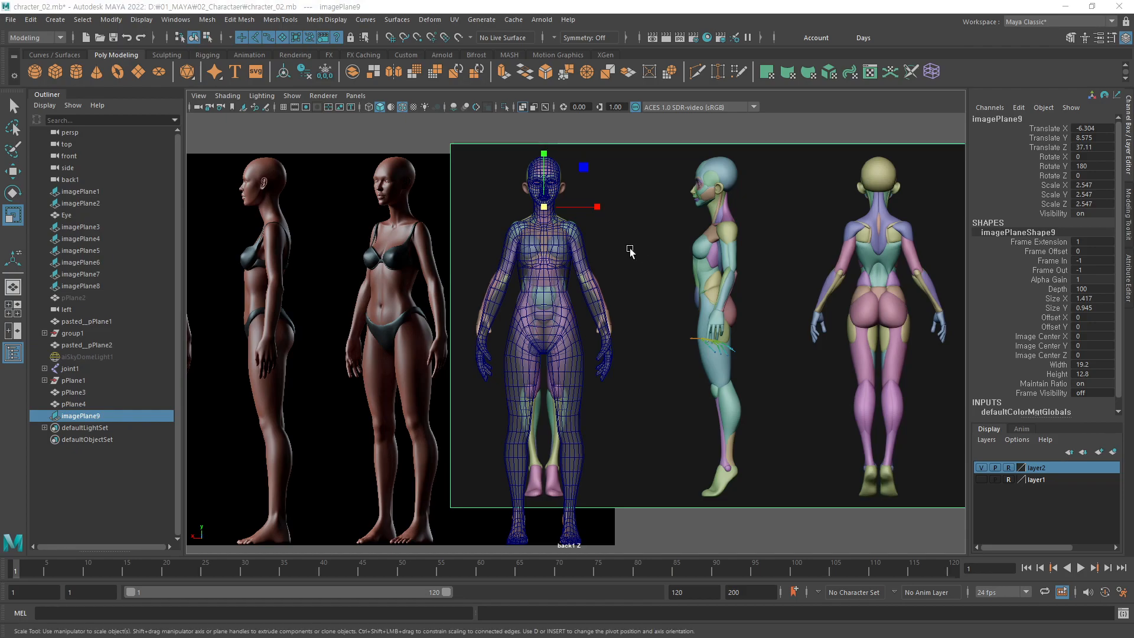
pyautogui.keyDown('alt'); pyautogui.moveTo(603, 303); pyautogui.dragTo(516, 251, button='middle'); pyautogui.keyUp('alt')
# Step: Apply a lattice deformer with two divisions in S, T and U to the pPlane3 half body
pyautogui.click(583, 502)
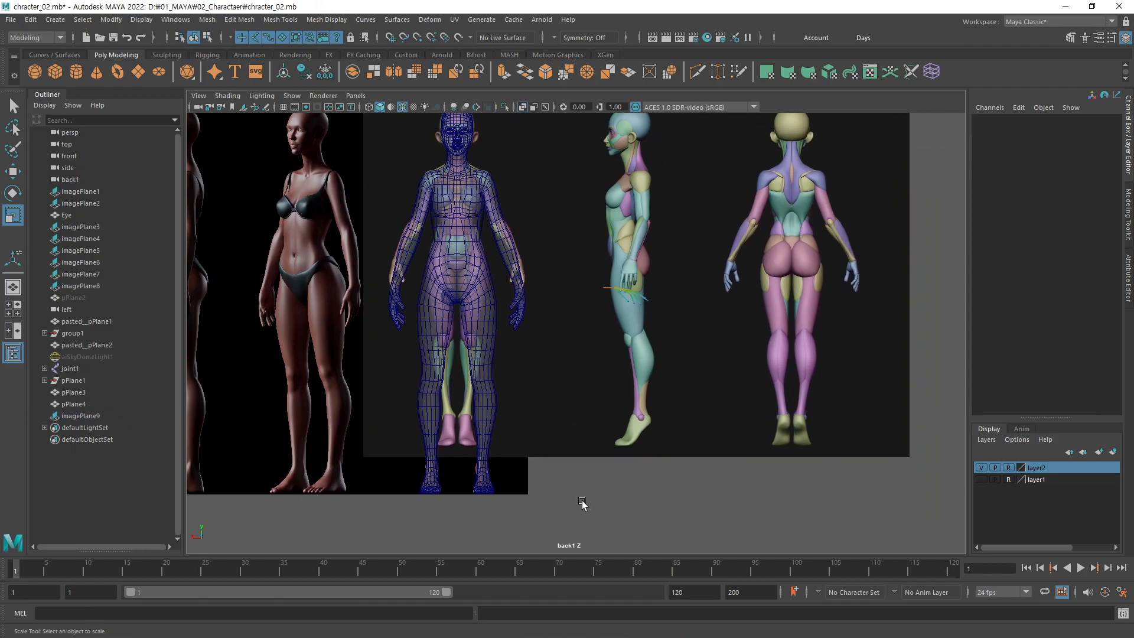
pyautogui.scroll(3, 633, 352)
pyautogui.click(558, 349)
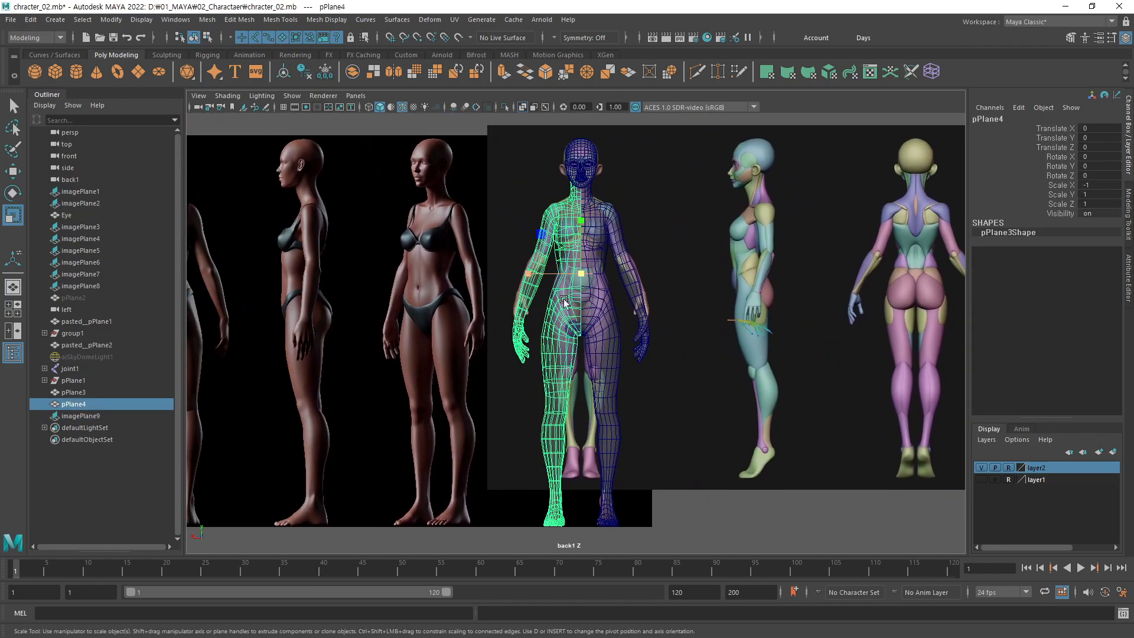
pyautogui.keyDown('alt'); pyautogui.moveTo(603, 344); pyautogui.dragTo(595, 347, button='middle'); pyautogui.keyUp('alt')
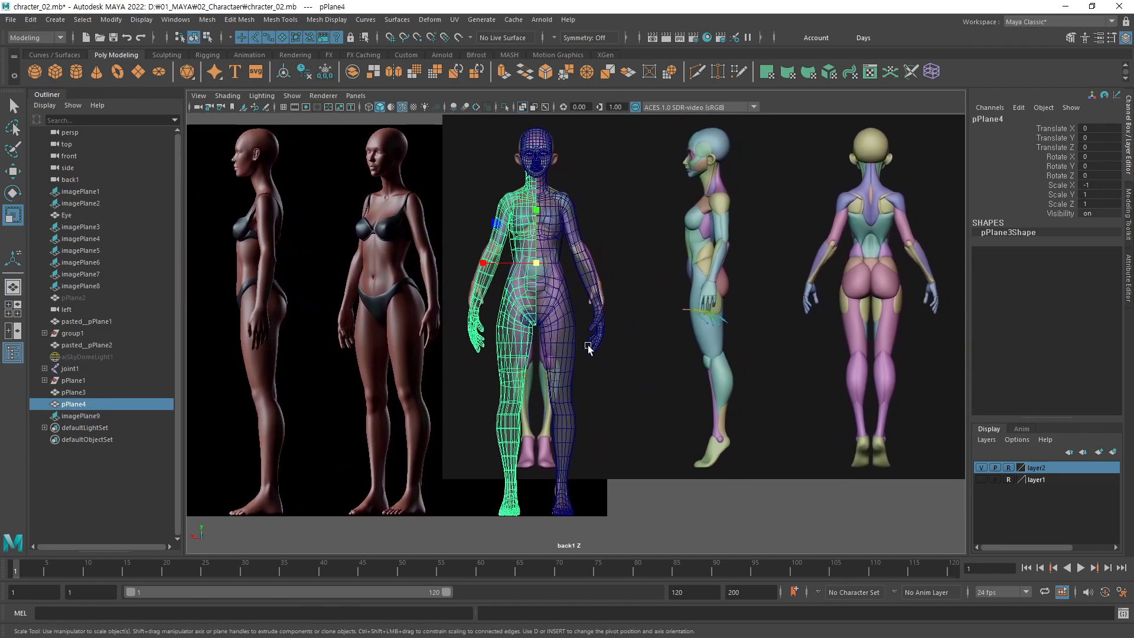
pyautogui.click(572, 337)
pyautogui.click(520, 359)
pyautogui.click(557, 362)
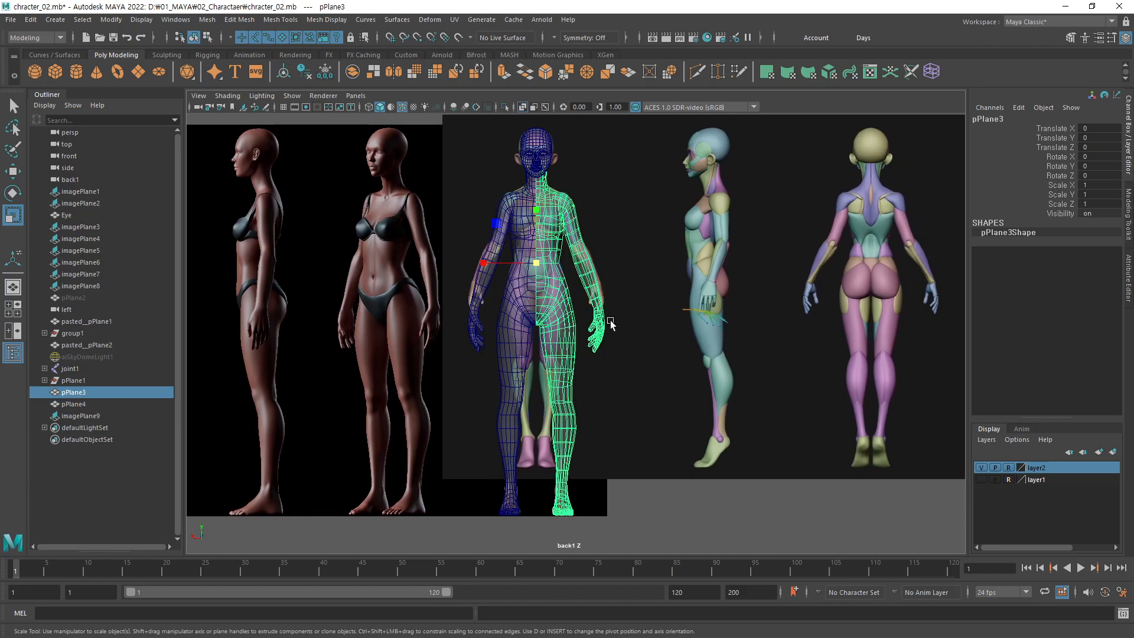
pyautogui.keyDown('alt'); pyautogui.moveTo(597, 316); pyautogui.dragTo(594, 318, button='middle'); pyautogui.keyUp('alt')
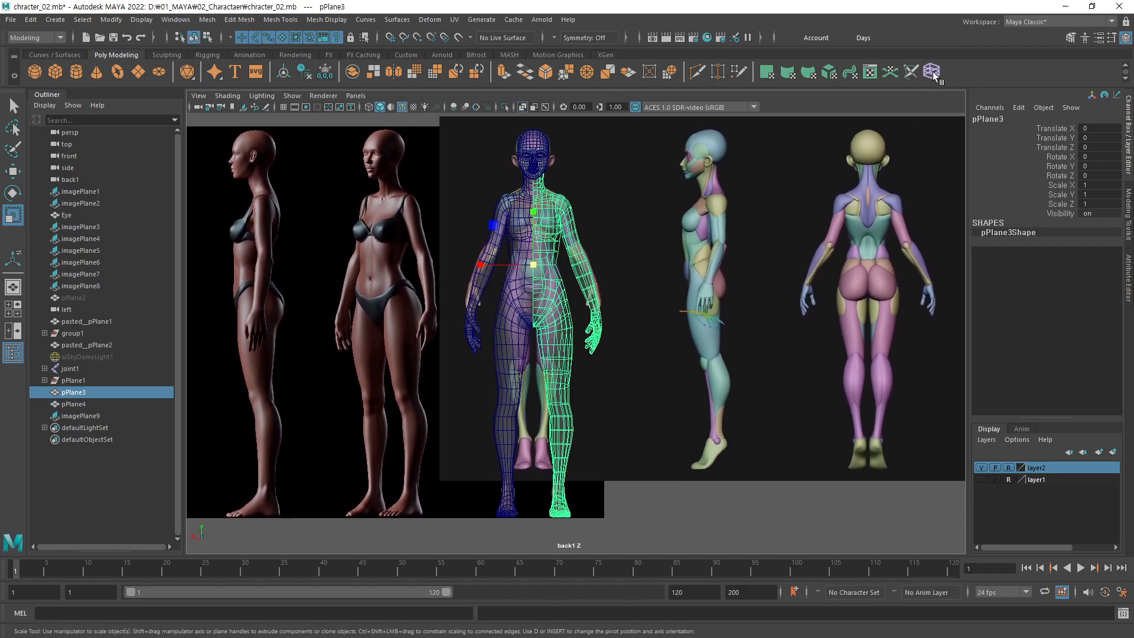
pyautogui.click(931, 71)
pyautogui.keyDown('alt'); pyautogui.moveTo(679, 526); pyautogui.dragTo(684, 507, button='middle'); pyautogui.keyUp('alt')
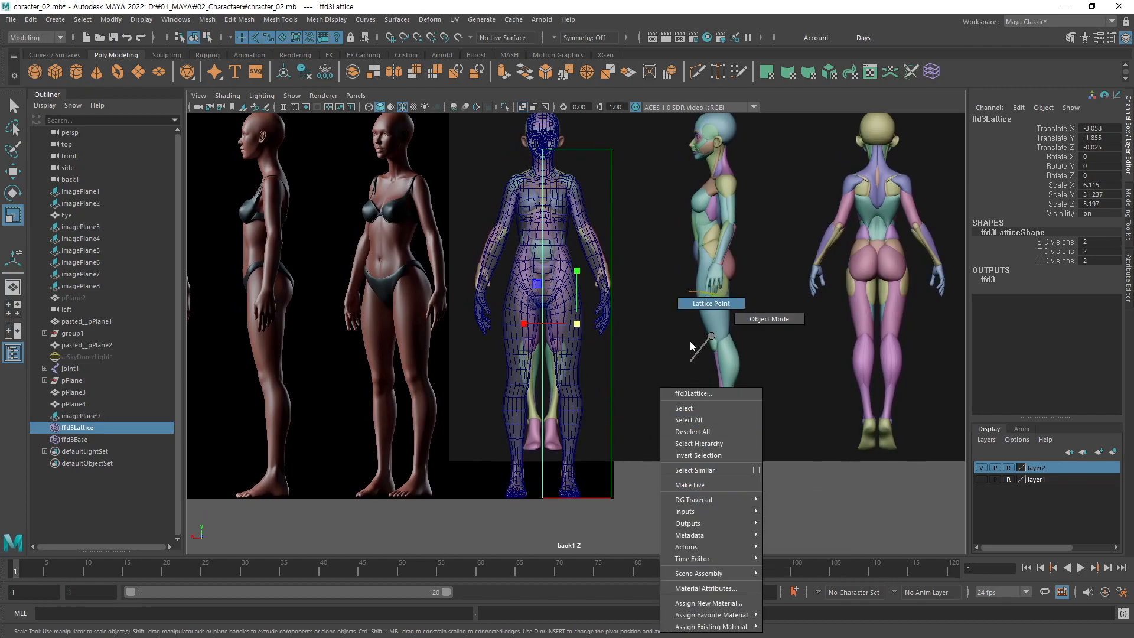
# Step: Try to shorten the half body by raising the lattice's bottom points at the foot
pyautogui.click(698, 305)
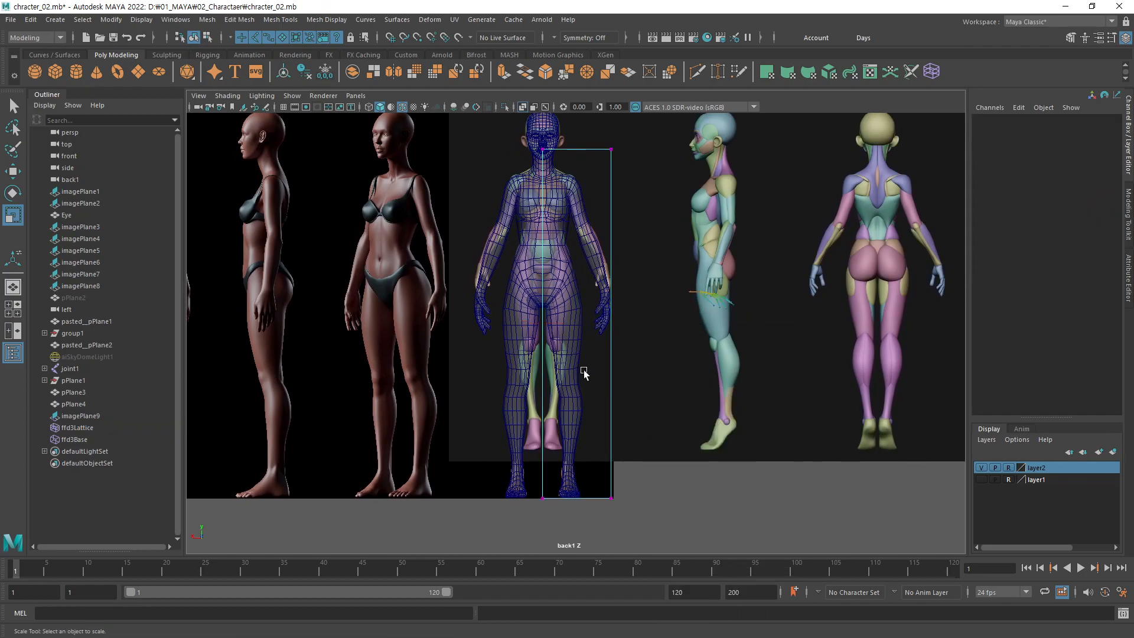
pyautogui.scroll(5, 638, 473)
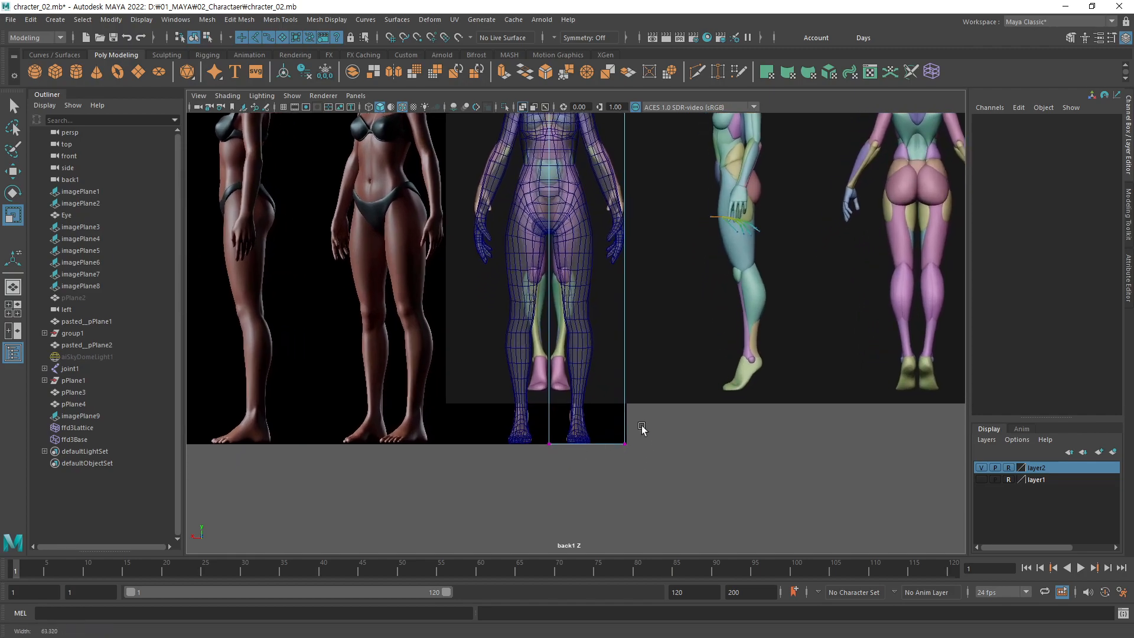
pyautogui.moveTo(706, 425); pyautogui.dragTo(469, 526)
pyautogui.press('w')
pyautogui.moveTo(590, 431); pyautogui.dragTo(589, 366)
pyautogui.scroll(-4, 678, 332)
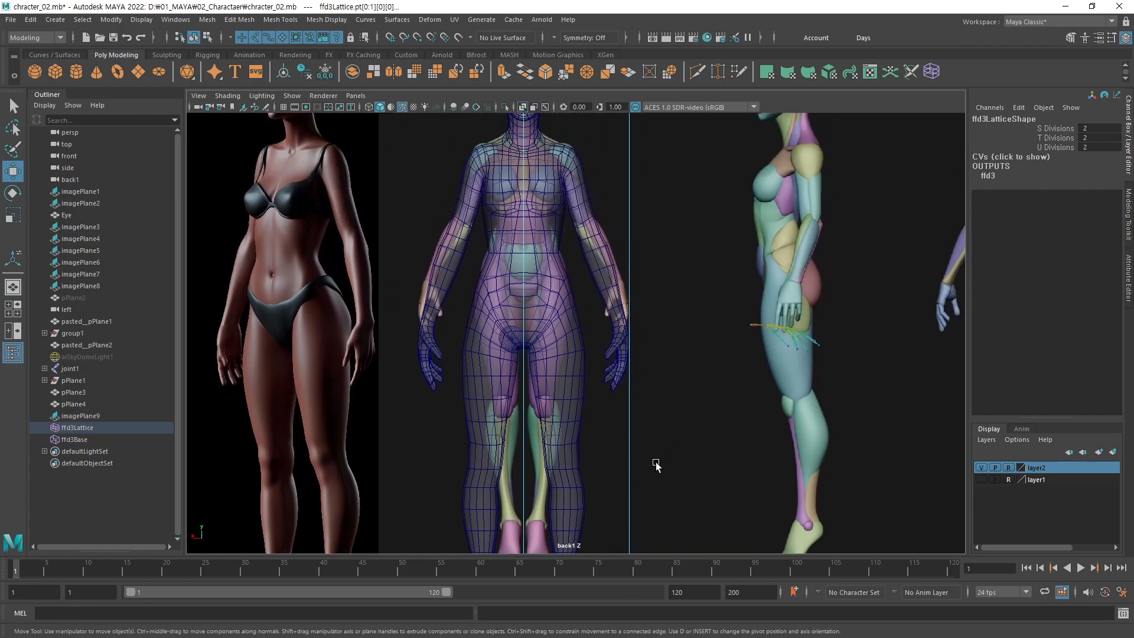
# Step: Select the pPlane3 half body in object mode and delete its construction history to remove the lattice
pyautogui.press('F8')
pyautogui.click(565, 426)
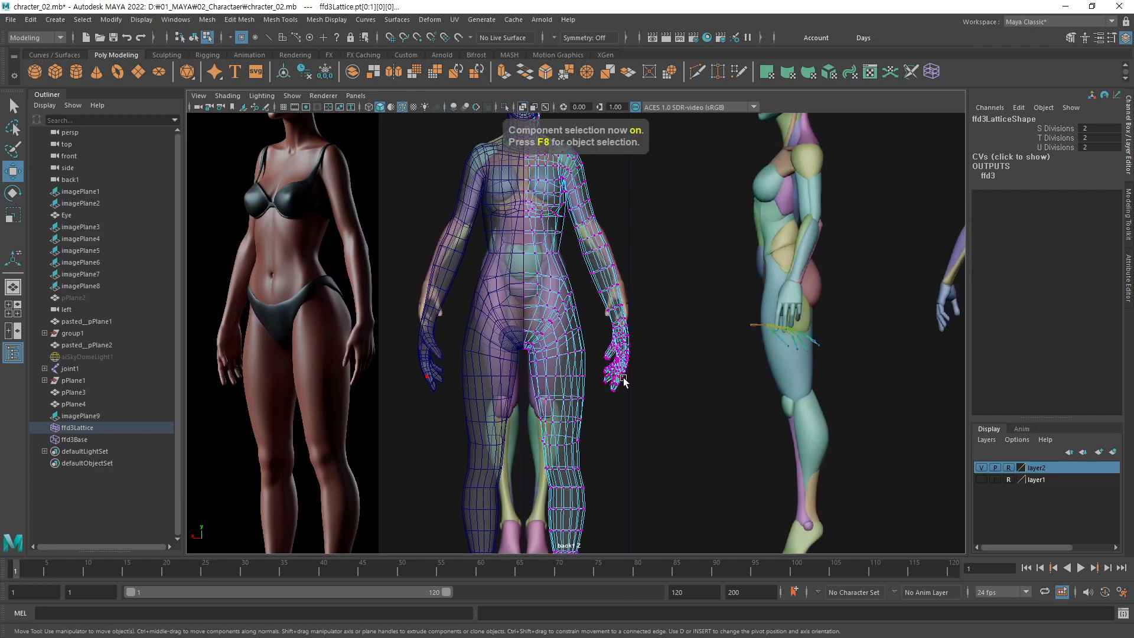
pyautogui.press('F8')
pyautogui.hotkey('alt', 'shift', 'd')
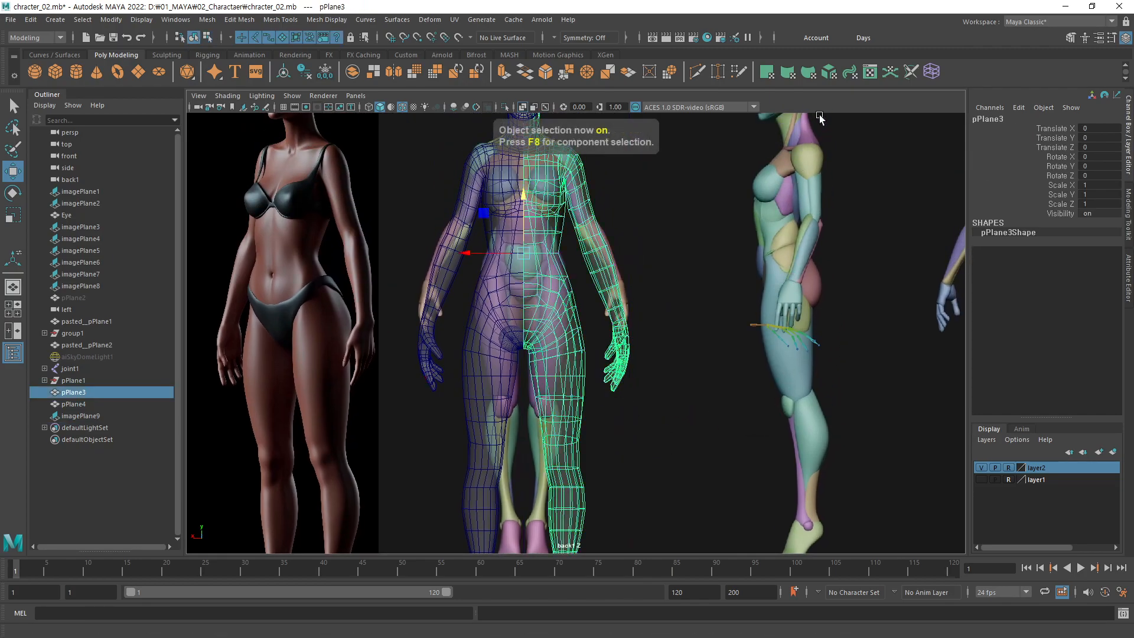
# Step: Apply a new lattice deformer to the pPlane3 half body and switch the lattice to point editing
pyautogui.click(933, 74)
pyautogui.keyDown('alt'); pyautogui.moveTo(677, 504); pyautogui.dragTo(677, 297, button='middle'); pyautogui.keyUp('alt')
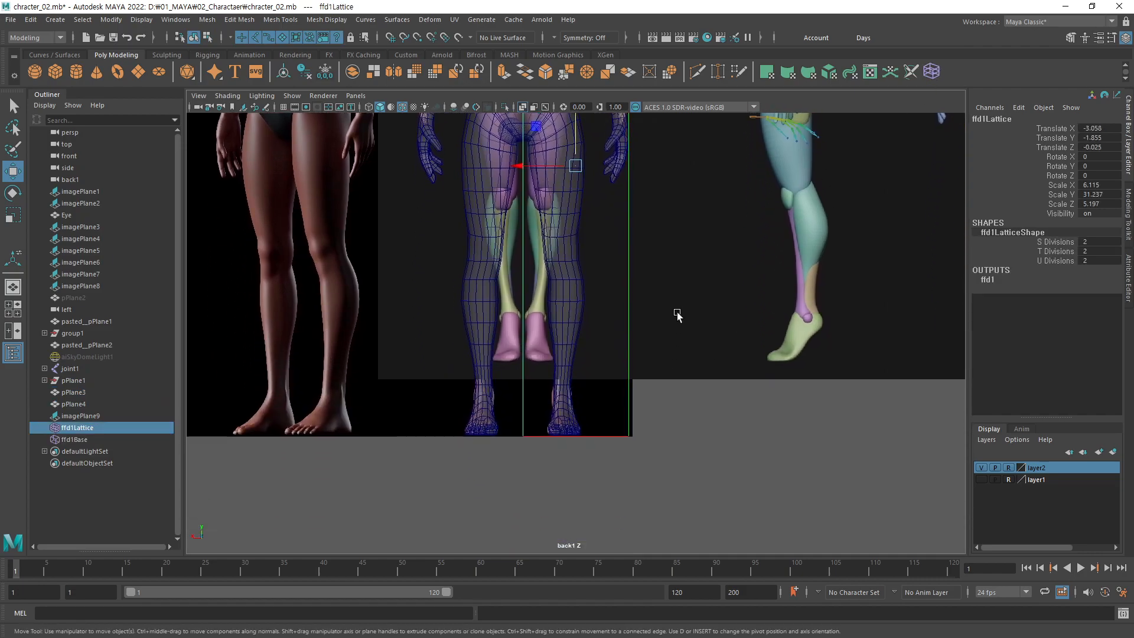
pyautogui.moveTo(691, 348); pyautogui.dragTo(689, 306, button='right')
# Step: Try raising the lattice's bottom points to bring the half body's foot up to the anatomy reference's feet
pyautogui.moveTo(668, 352); pyautogui.dragTo(589, 436)
pyautogui.moveTo(568, 389); pyautogui.dragTo(577, 305)
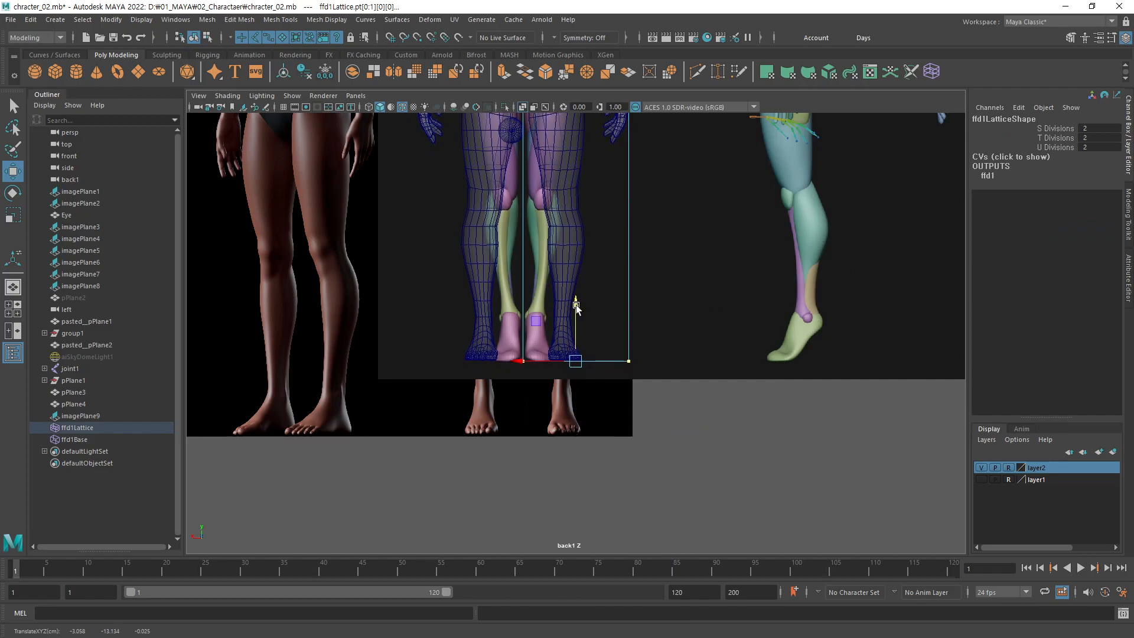
pyautogui.keyDown('alt'); pyautogui.moveTo(567, 302); pyautogui.dragTo(599, 270, button='middle'); pyautogui.keyUp('alt')
pyautogui.keyDown('alt'); pyautogui.moveTo(573, 325); pyautogui.dragTo(787, 299, button='right'); pyautogui.keyUp('alt')
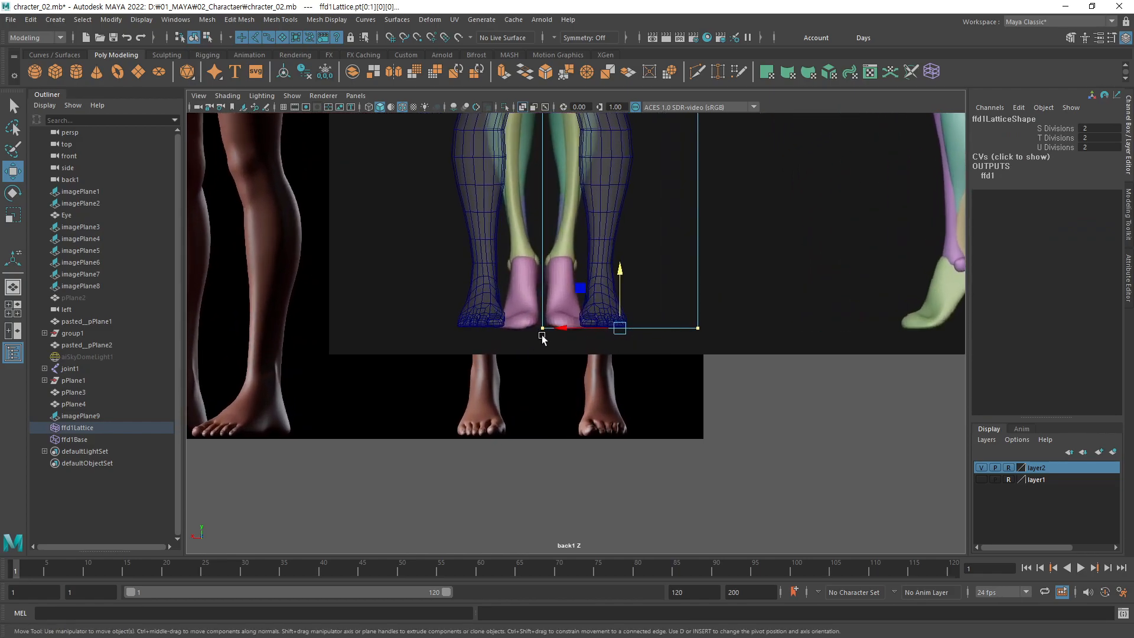
pyautogui.keyDown('alt'); pyautogui.moveTo(527, 339); pyautogui.dragTo(724, 297, button='right'); pyautogui.keyUp('alt')
pyautogui.moveTo(646, 267); pyautogui.dragTo(648, 258)
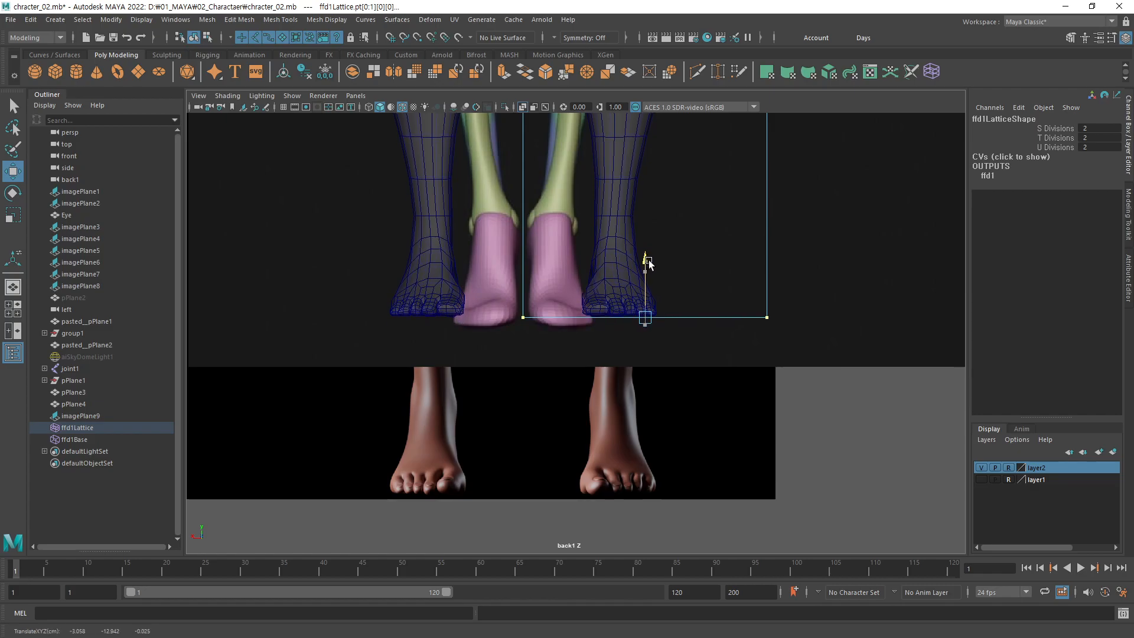
pyautogui.keyDown('alt'); pyautogui.moveTo(604, 221); pyautogui.dragTo(606, 313, button='middle'); pyautogui.keyUp('alt')
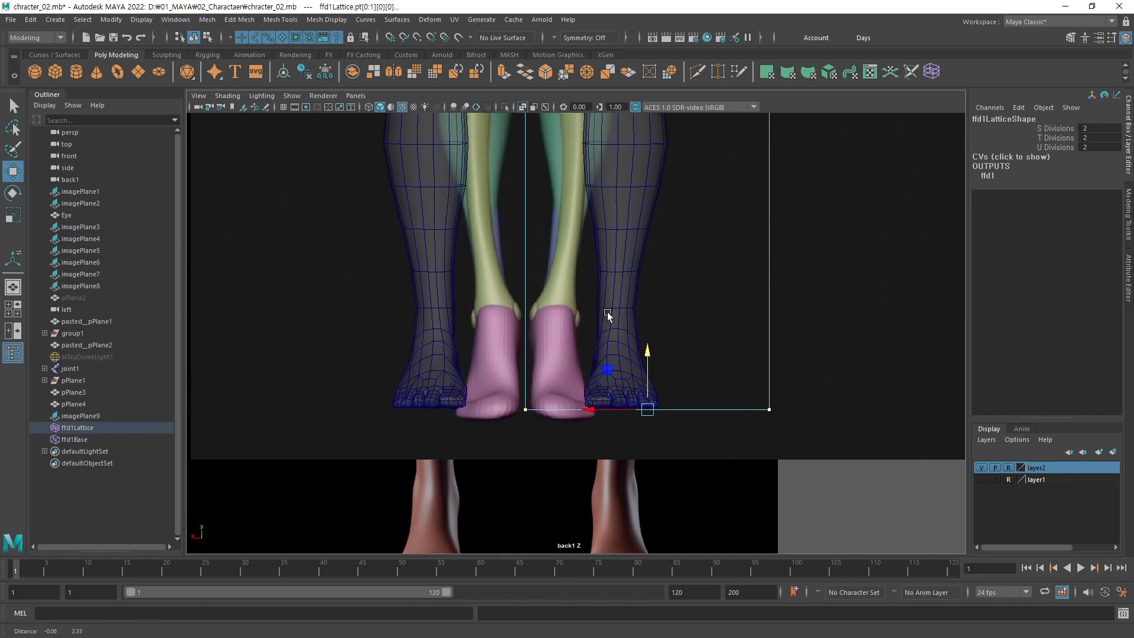
pyautogui.moveTo(648, 355); pyautogui.dragTo(649, 331)
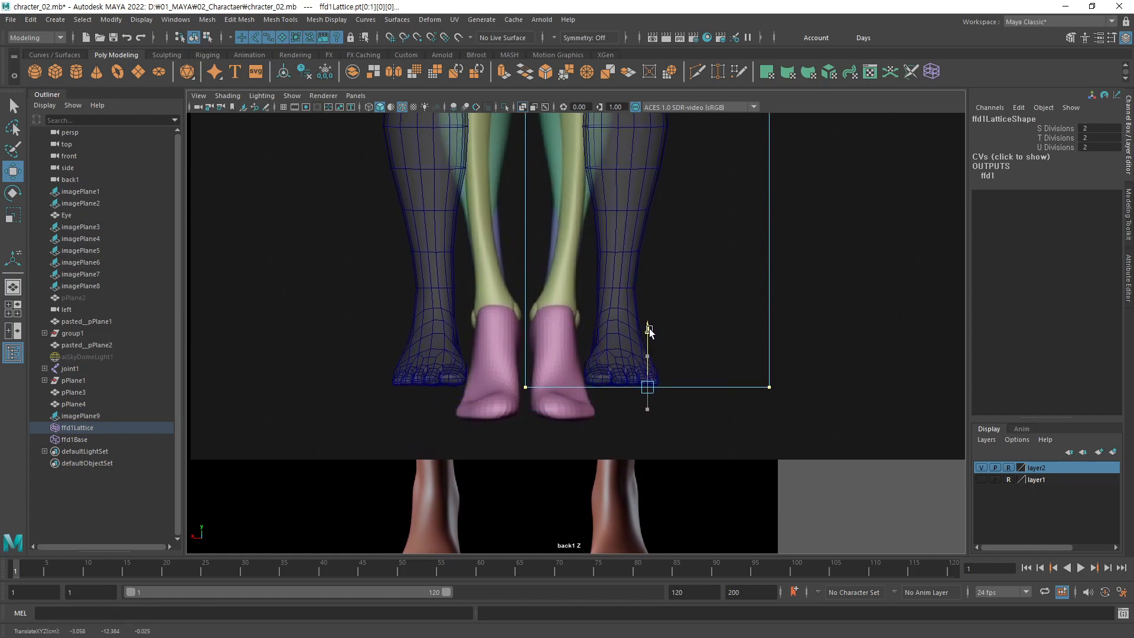
# Step: Raise the lattice's bottom points further to shorten the legs above the reference's feet
pyautogui.keyDown('alt'); pyautogui.moveTo(684, 349); pyautogui.dragTo(523, 377, button='right'); pyautogui.keyUp('alt')
pyautogui.keyDown('alt'); pyautogui.moveTo(629, 288); pyautogui.dragTo(506, 400, button='middle'); pyautogui.keyUp('alt')
pyautogui.keyDown('alt'); pyautogui.moveTo(507, 399); pyautogui.dragTo(480, 385, button='right'); pyautogui.keyUp('alt')
pyautogui.moveTo(505, 402)
pyautogui.mouseDown()
pyautogui.moveTo(506, 373)
pyautogui.moveTo(508, 382)
pyautogui.mouseUp()
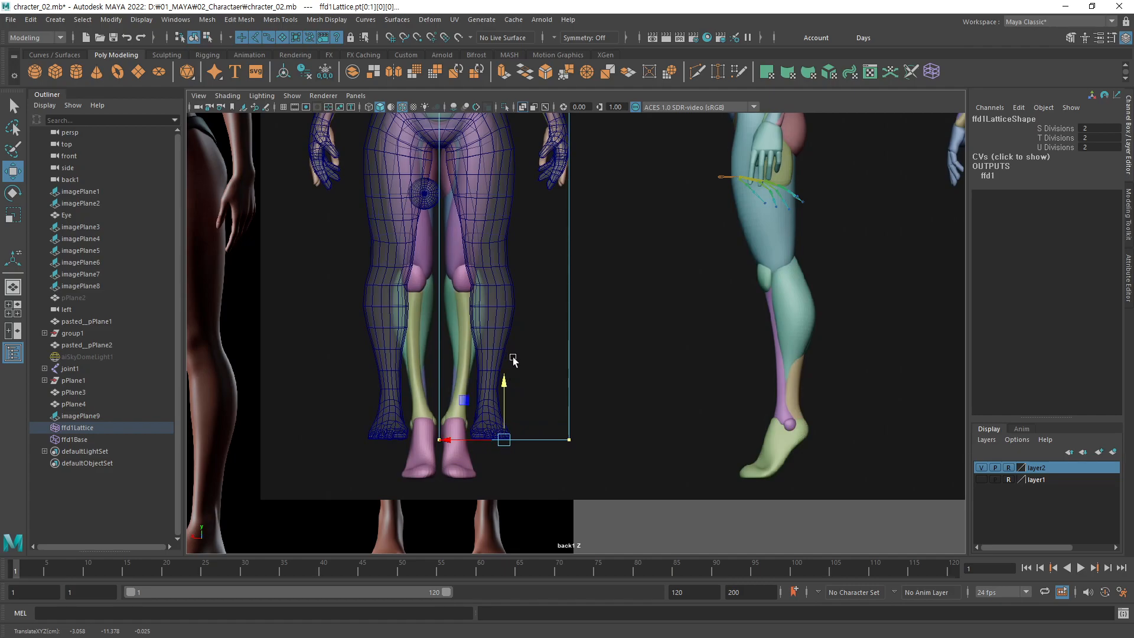
pyautogui.keyDown('alt'); pyautogui.moveTo(509, 300); pyautogui.dragTo(550, 347, button='middle'); pyautogui.keyUp('alt')
pyautogui.moveTo(544, 426); pyautogui.dragTo(543, 427)
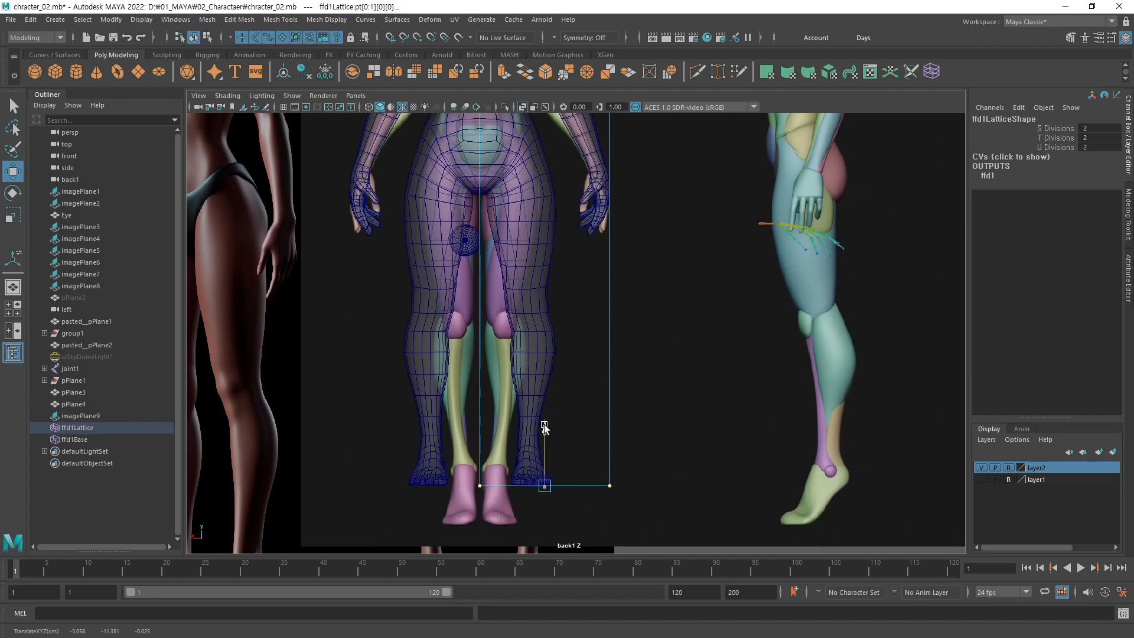
# Step: Check the torso against the anatomy reference and lower the lattice's bottom points to lengthen the legs again
pyautogui.keyDown('alt'); pyautogui.moveTo(518, 189); pyautogui.dragTo(516, 346, button='middle'); pyautogui.keyUp('alt')
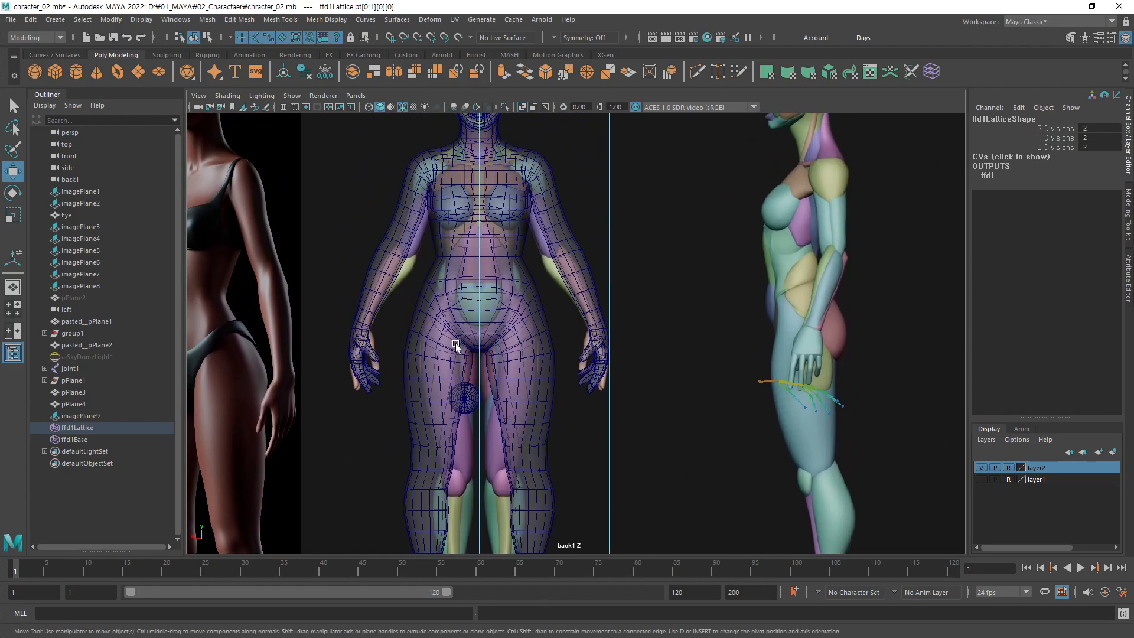
pyautogui.keyDown('alt'); pyautogui.moveTo(562, 459); pyautogui.dragTo(529, 341, button='middle'); pyautogui.keyUp('alt')
pyautogui.scroll(-3, 529, 341)
pyautogui.moveTo(529, 464); pyautogui.dragTo(535, 496)
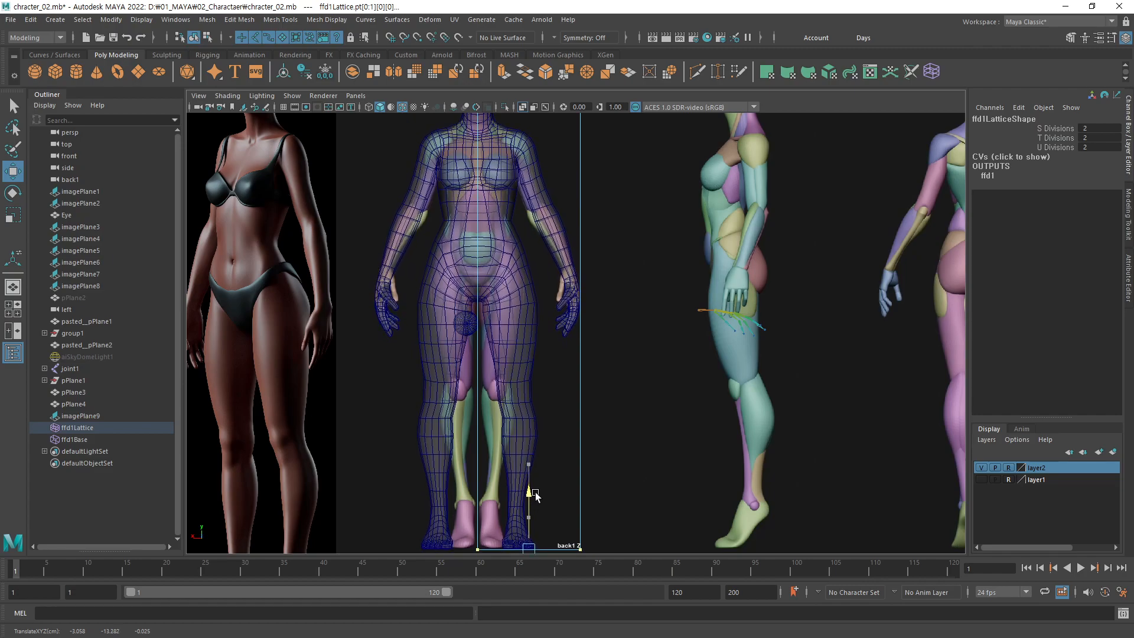
pyautogui.moveTo(535, 496); pyautogui.dragTo(535, 514)
pyautogui.keyDown('alt'); pyautogui.moveTo(577, 392); pyautogui.dragTo(551, 438, button='middle'); pyautogui.keyUp('alt')
pyautogui.keyDown('alt'); pyautogui.moveTo(550, 438); pyautogui.dragTo(324, 476, button='right'); pyautogui.keyUp('alt')
pyautogui.keyDown('alt'); pyautogui.moveTo(547, 400); pyautogui.dragTo(533, 360, button='middle'); pyautogui.keyUp('alt')
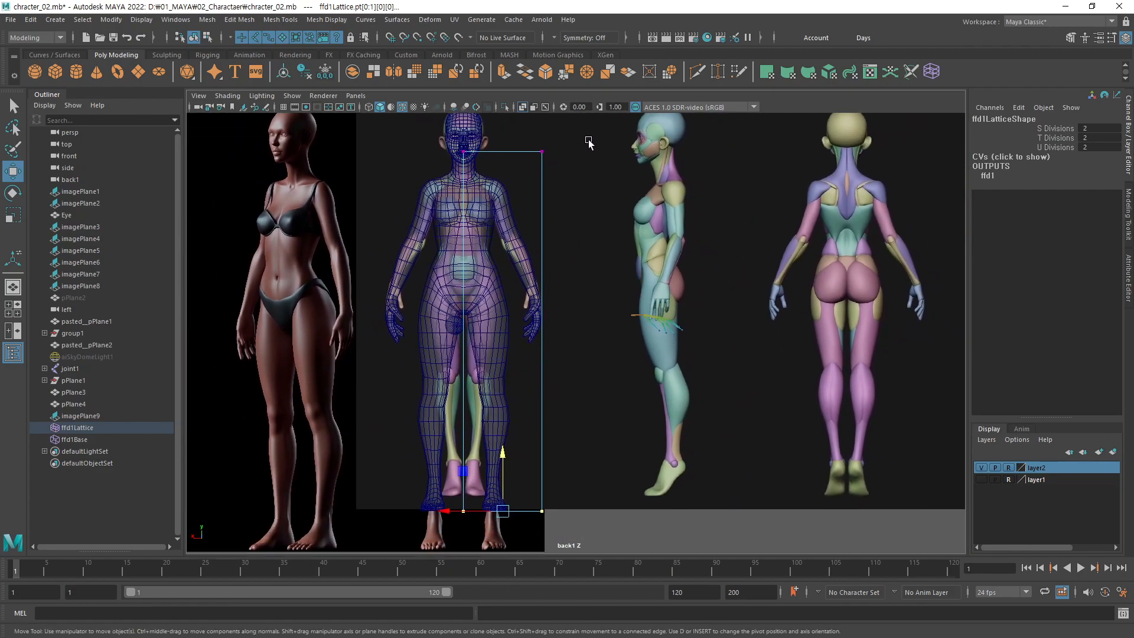
# Step: Select the lattice's outer side points and move them toward the centre line to narrow the half body
pyautogui.moveTo(564, 276); pyautogui.dragTo(509, 535)
pyautogui.keyDown('alt'); pyautogui.moveTo(509, 535); pyautogui.dragTo(826, 310, button='right'); pyautogui.keyUp('alt')
pyautogui.keyDown('alt'); pyautogui.moveTo(451, 370); pyautogui.dragTo(534, 331, button='middle'); pyautogui.keyUp('alt')
pyautogui.keyDown('alt'); pyautogui.moveTo(534, 337); pyautogui.dragTo(771, 339, button='right'); pyautogui.keyUp('alt')
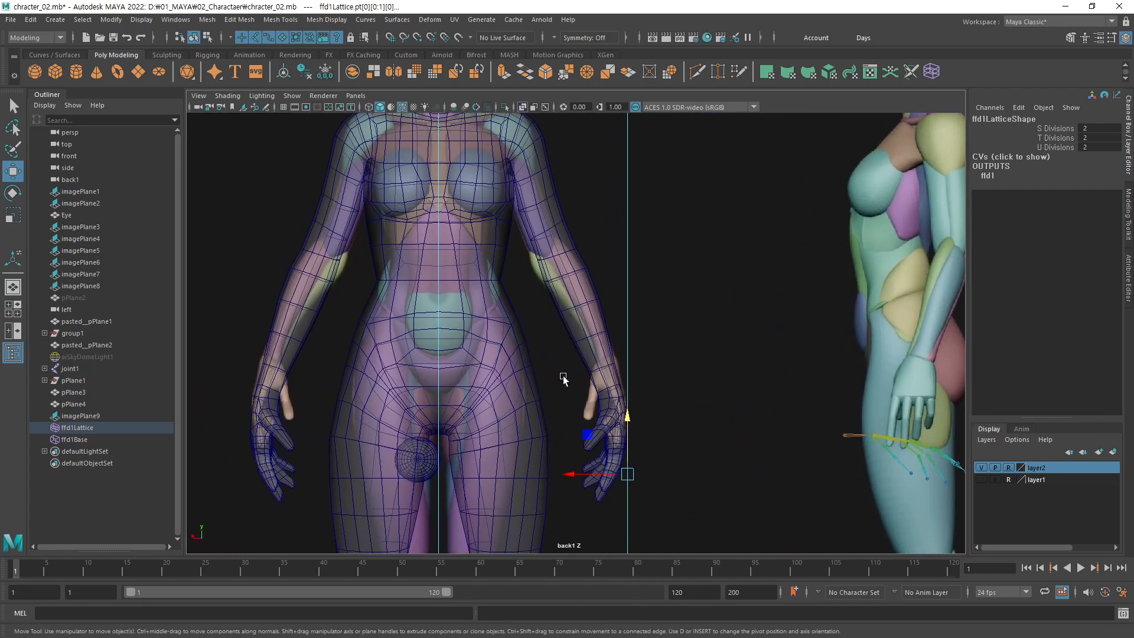
pyautogui.keyDown('alt'); pyautogui.moveTo(570, 378); pyautogui.dragTo(538, 412, button='middle'); pyautogui.keyUp('alt')
pyautogui.moveTo(538, 508); pyautogui.dragTo(521, 515)
# Step: Examine the reshaped character's overall proportions against the reference sheets in the back and perspective views
pyautogui.keyDown('alt'); pyautogui.moveTo(518, 499); pyautogui.dragTo(569, 307, button='middle'); pyautogui.keyUp('alt')
pyautogui.scroll(-4, 373, 445)
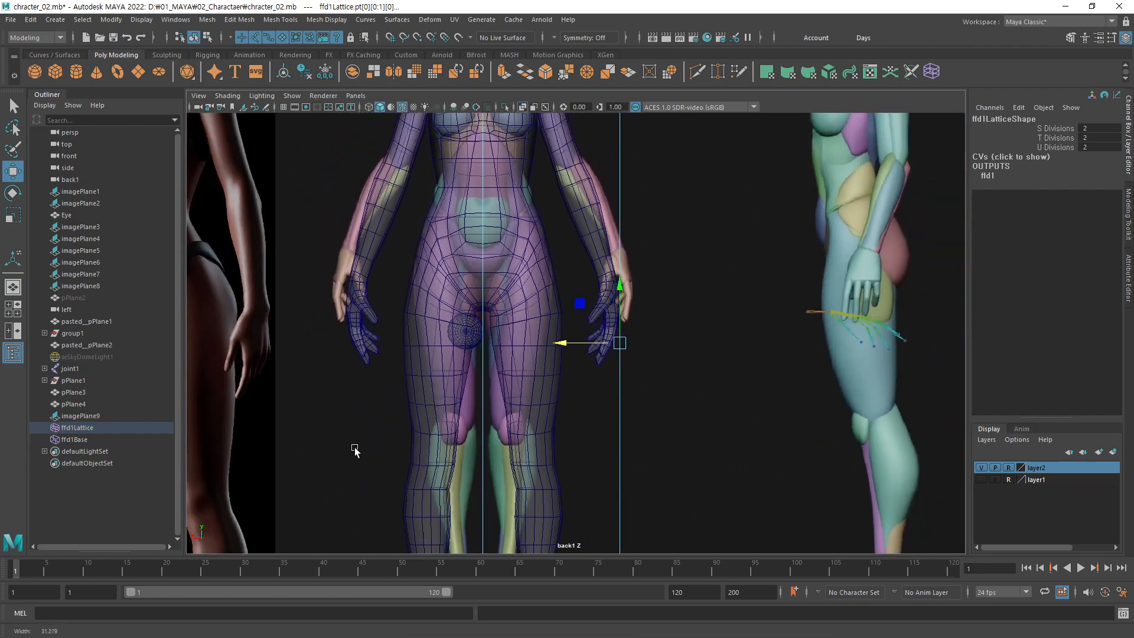
pyautogui.scroll(-5, 487, 433)
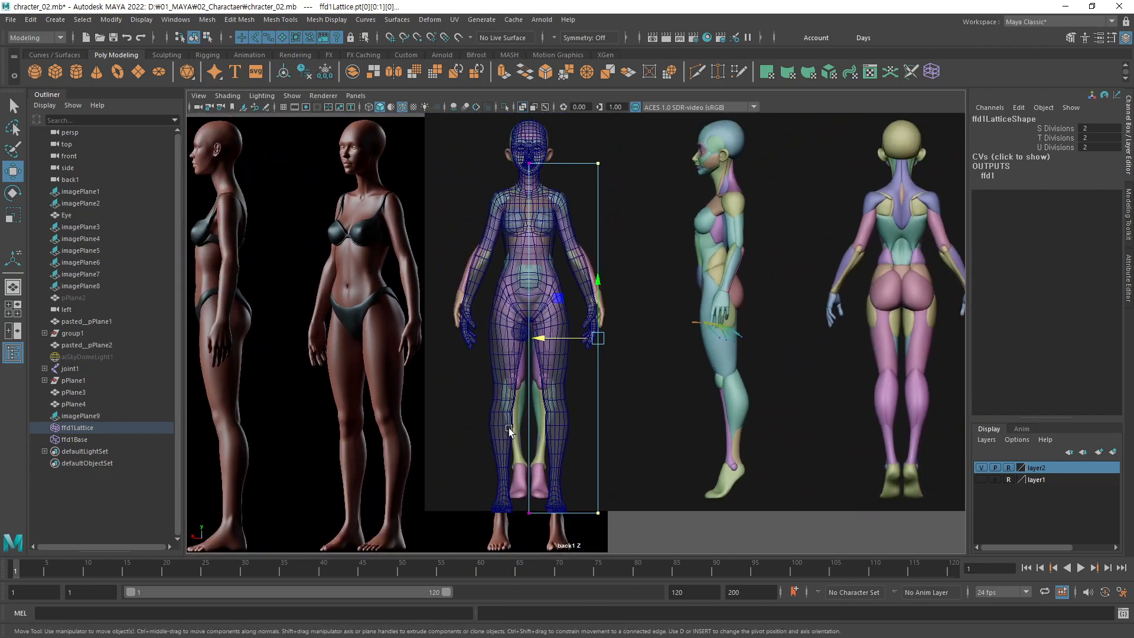
pyautogui.scroll(-2, 509, 431)
pyautogui.press('space')
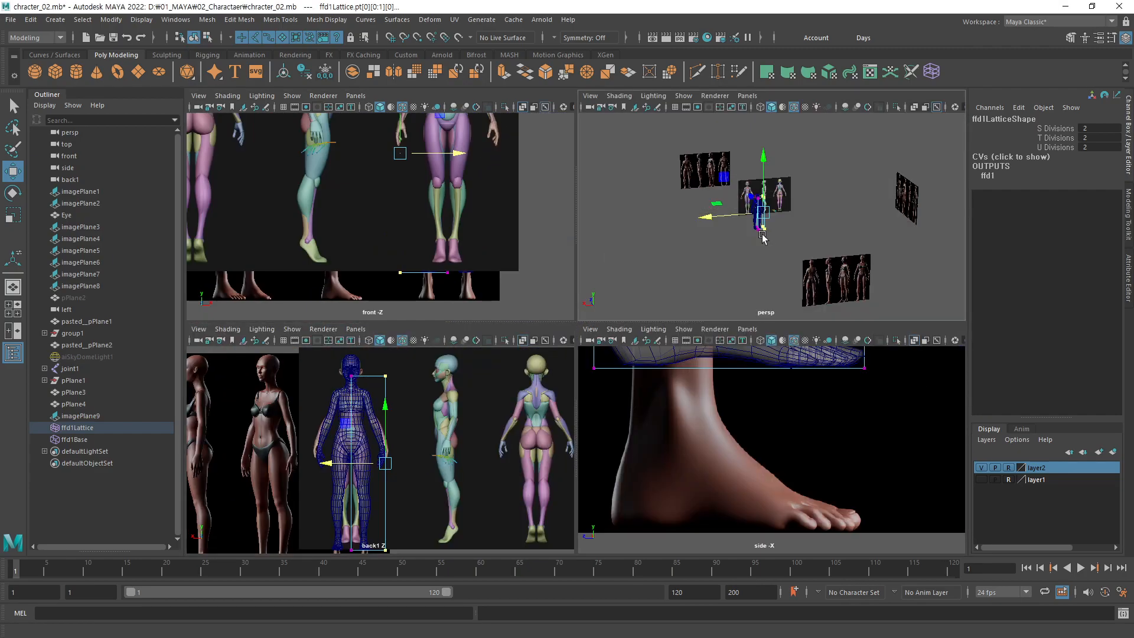
pyautogui.press('space')
pyautogui.press('f')
pyautogui.keyDown('alt'); pyautogui.moveTo(649, 351); pyautogui.dragTo(557, 365); pyautogui.keyUp('alt')
# Step: Undo the lattice point moves to restore the half body's original length and width
pyautogui.hotkey('ctrl', 'z')
pyautogui.hotkey('ctrl', 'z')
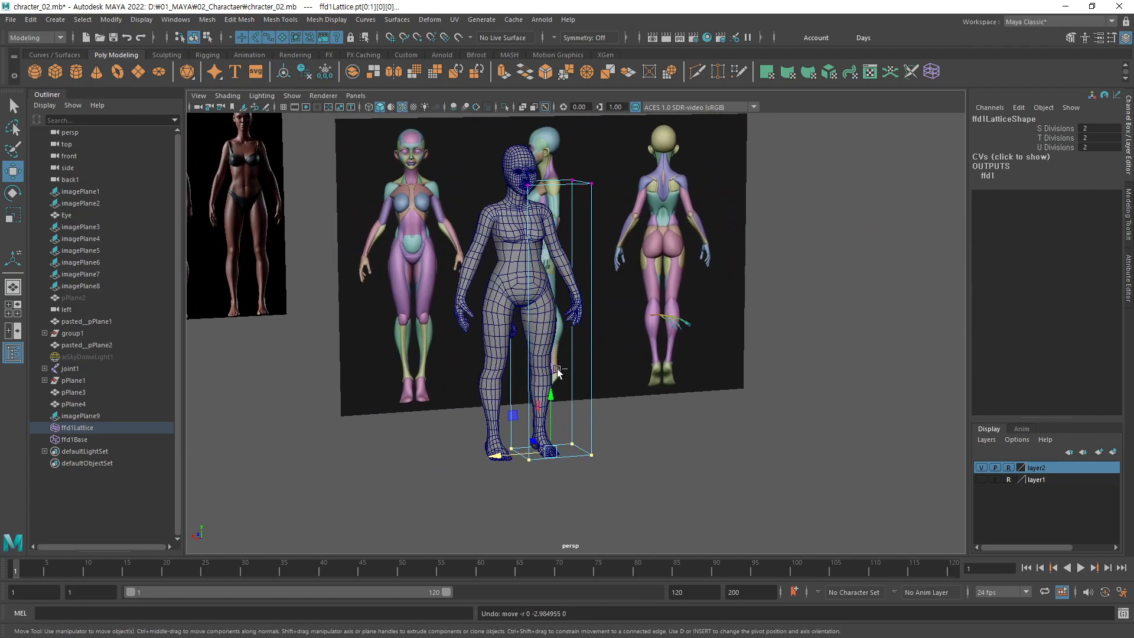
pyautogui.hotkey('ctrl', 'z')
pyautogui.hotkey('ctrl', 'z')
pyautogui.hotkey('ctrl', 'z')
pyautogui.hotkey('ctrl', 'z')
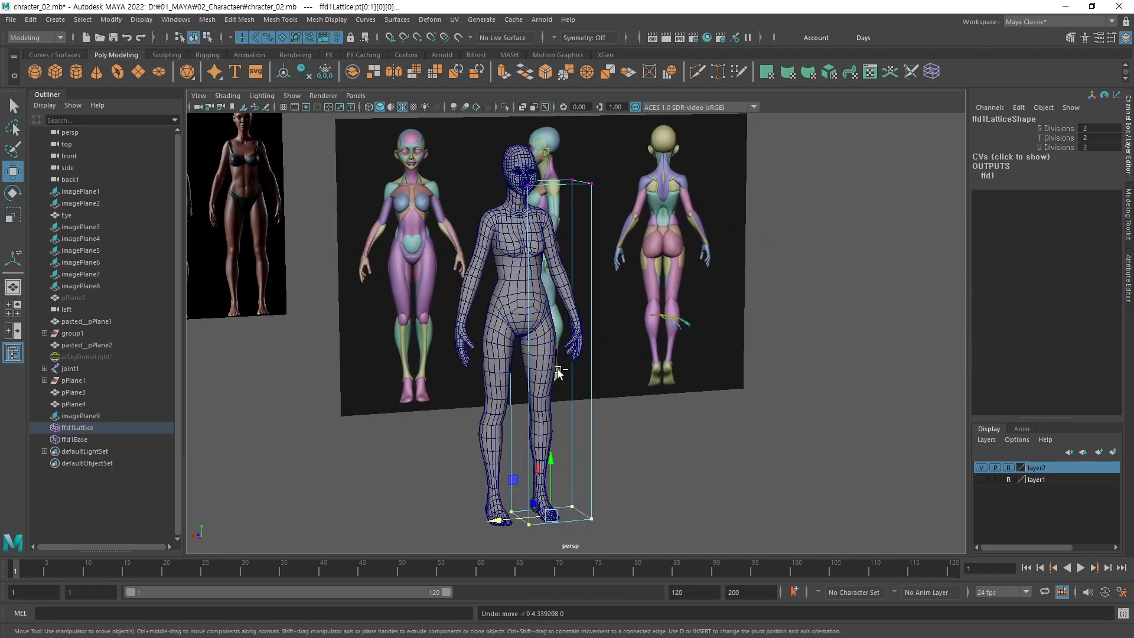
# Step: Duplicate both body halves, pPlane3 and pPlane4, and move the copies beside the character to Translate X 24.53
pyautogui.keyDown('alt'); pyautogui.moveTo(582, 388); pyautogui.dragTo(438, 425, button='right'); pyautogui.keyUp('alt')
pyautogui.press('F8')
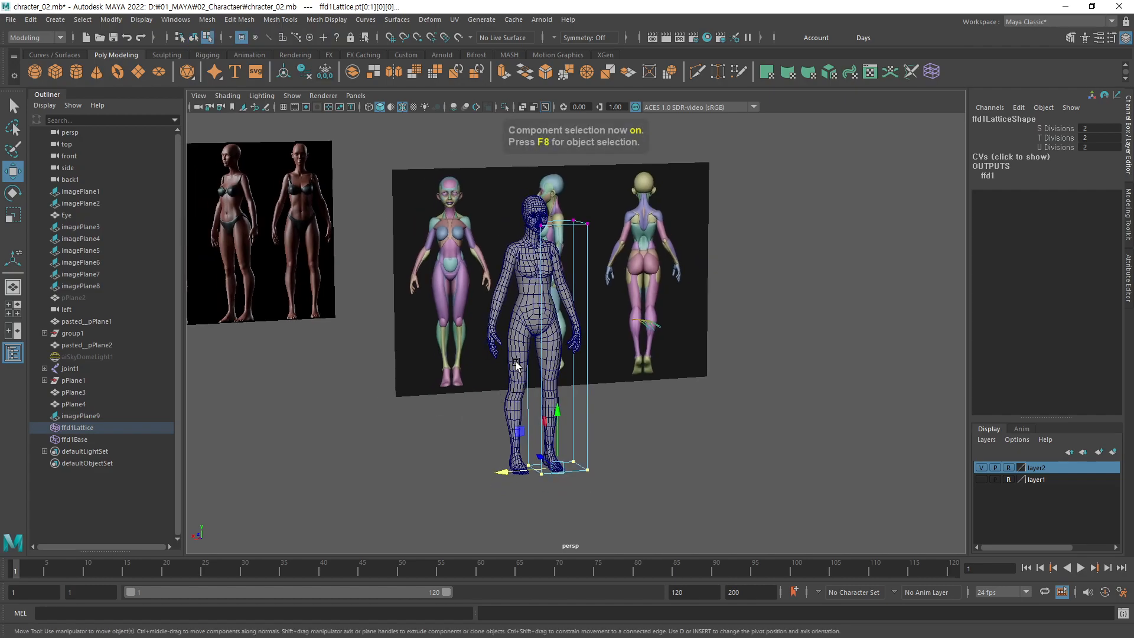
pyautogui.press('F8')
pyautogui.click(556, 323)
pyautogui.keyDown('shift'); pyautogui.click(556, 338); pyautogui.keyUp('shift')
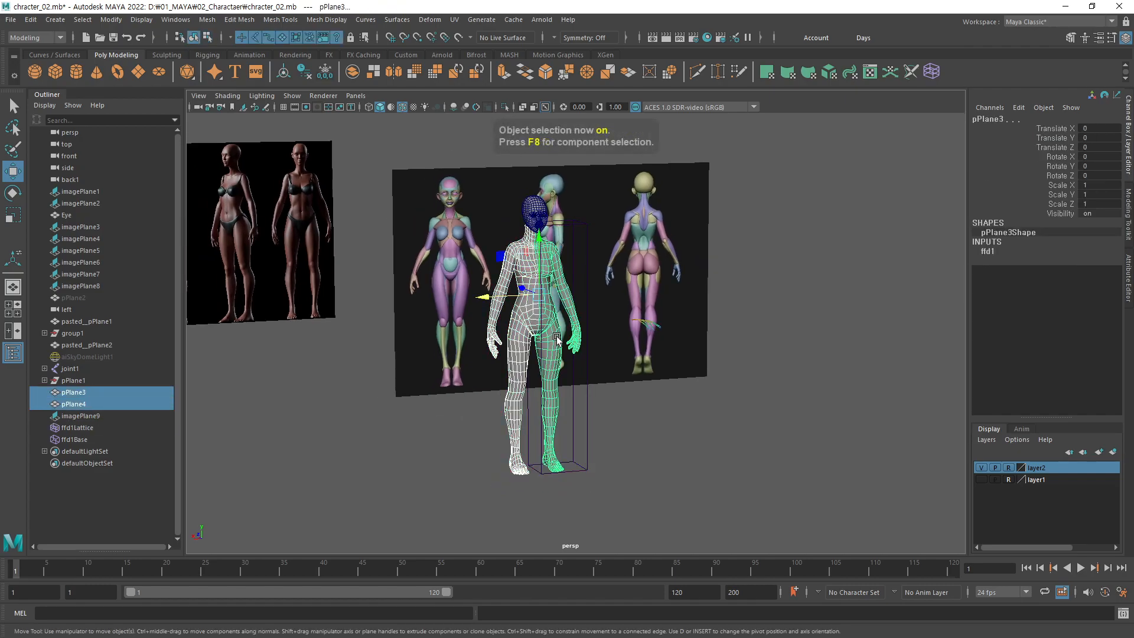
pyautogui.hotkey('ctrl', 'd')
pyautogui.moveTo(505, 298); pyautogui.dragTo(325, 353)
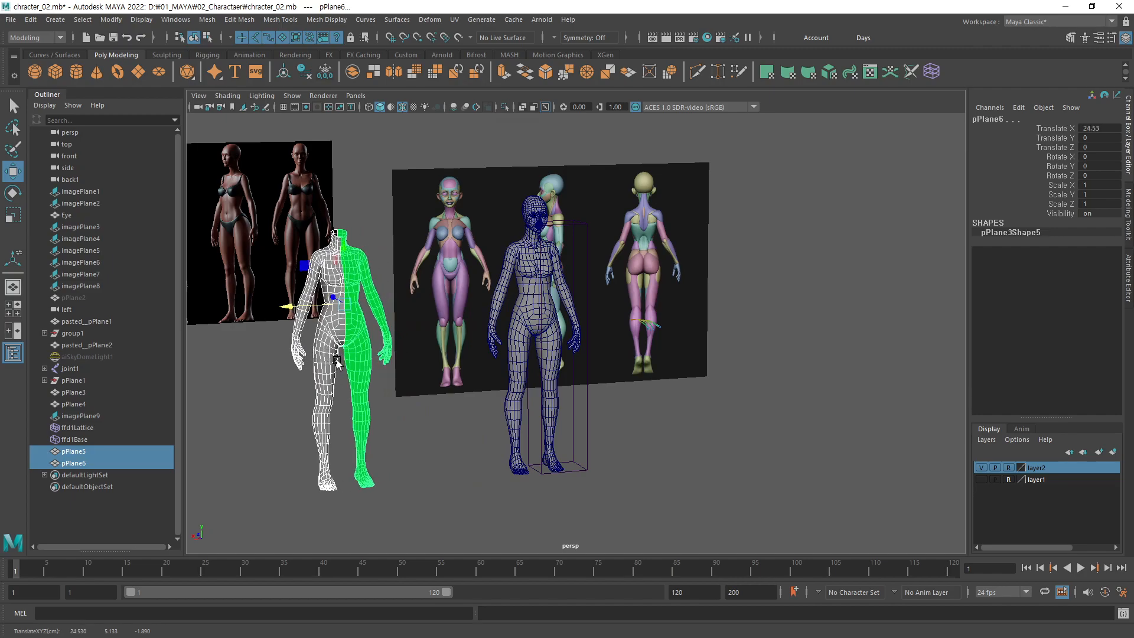
pyautogui.click(359, 346)
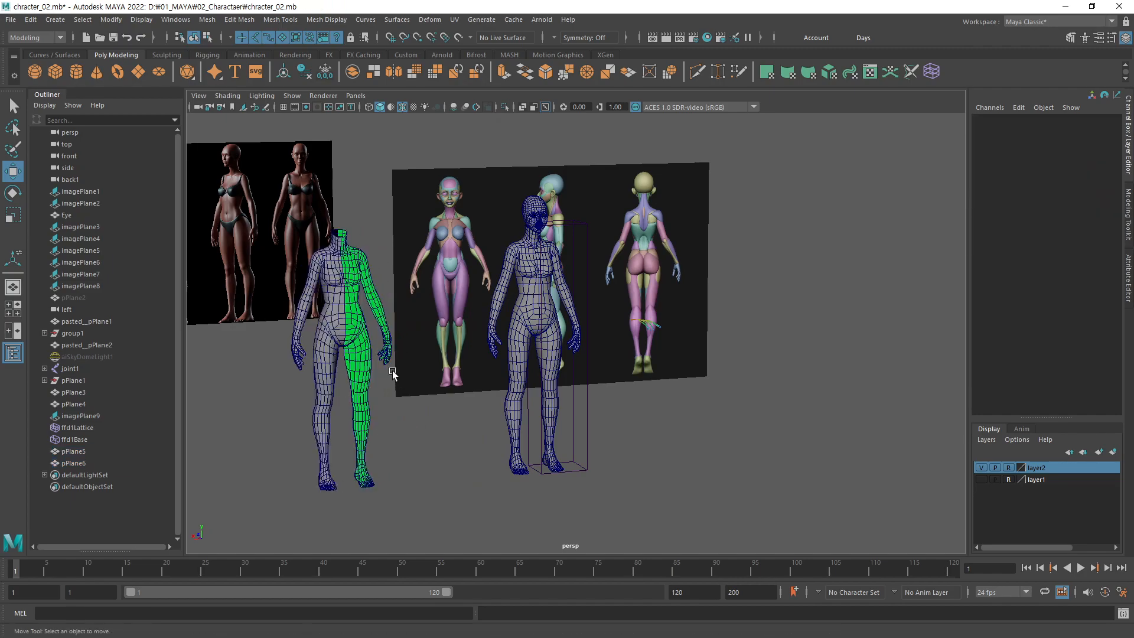
pyautogui.press('Delete')
pyautogui.click(329, 362)
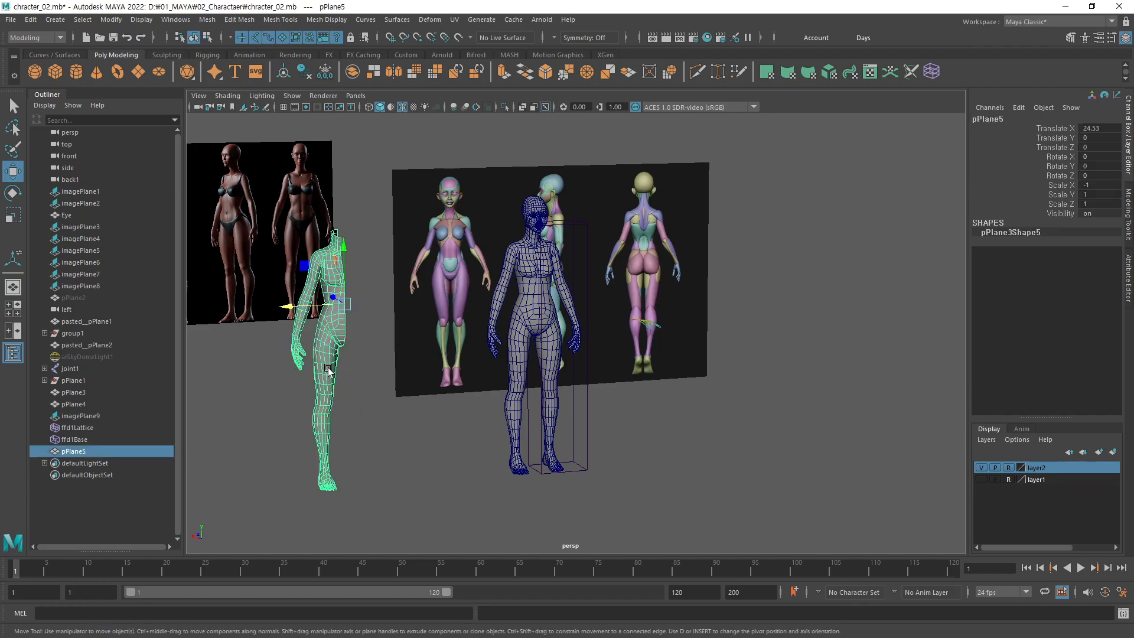
pyautogui.hotkey('ctrl', 'z')
pyautogui.hotkey('ctrl', 'z')
# Step: Reselect the half body's lattice and raise its bottom points in the back view, bringing the foot close to the reference's feet
pyautogui.click(417, 443)
pyautogui.keyDown('alt'); pyautogui.moveTo(416, 443); pyautogui.dragTo(473, 347); pyautogui.keyUp('alt')
pyautogui.click(620, 470)
pyautogui.click(671, 476)
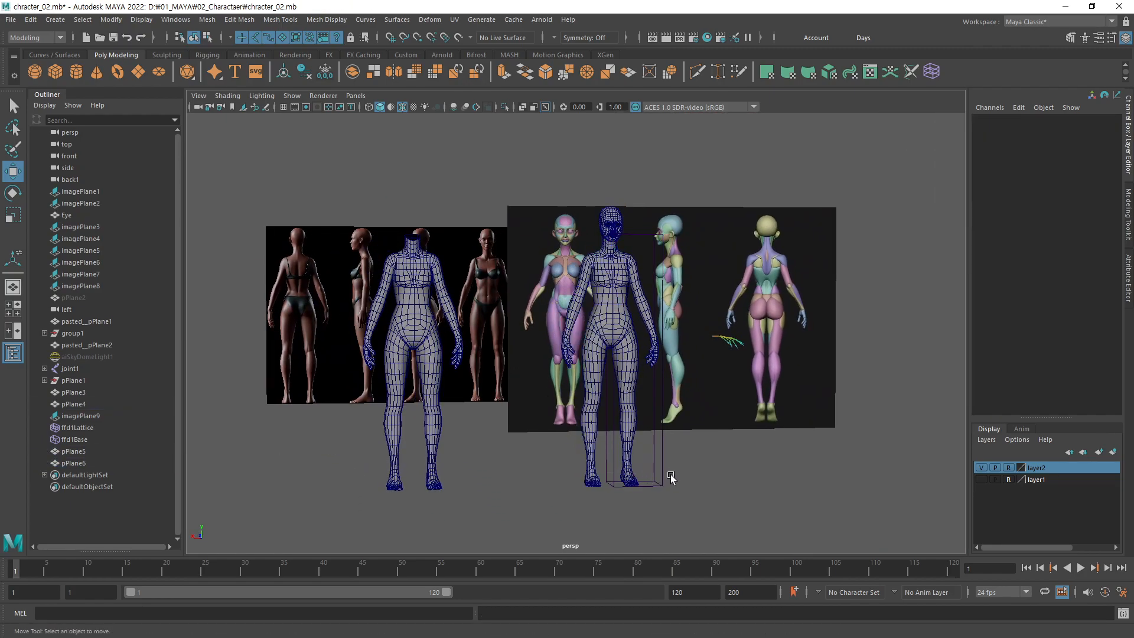
pyautogui.click(661, 475)
pyautogui.press('space')
pyautogui.press('space')
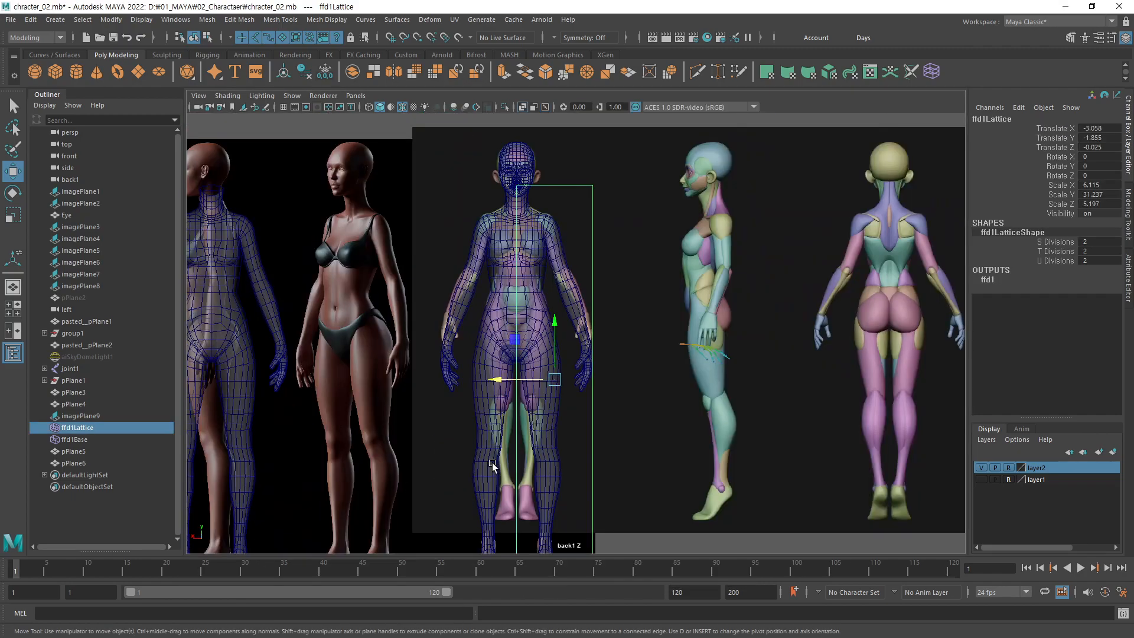
pyautogui.scroll(3, 591, 384)
pyautogui.keyDown('alt'); pyautogui.moveTo(585, 394); pyautogui.dragTo(578, 393, button='middle'); pyautogui.keyUp('alt')
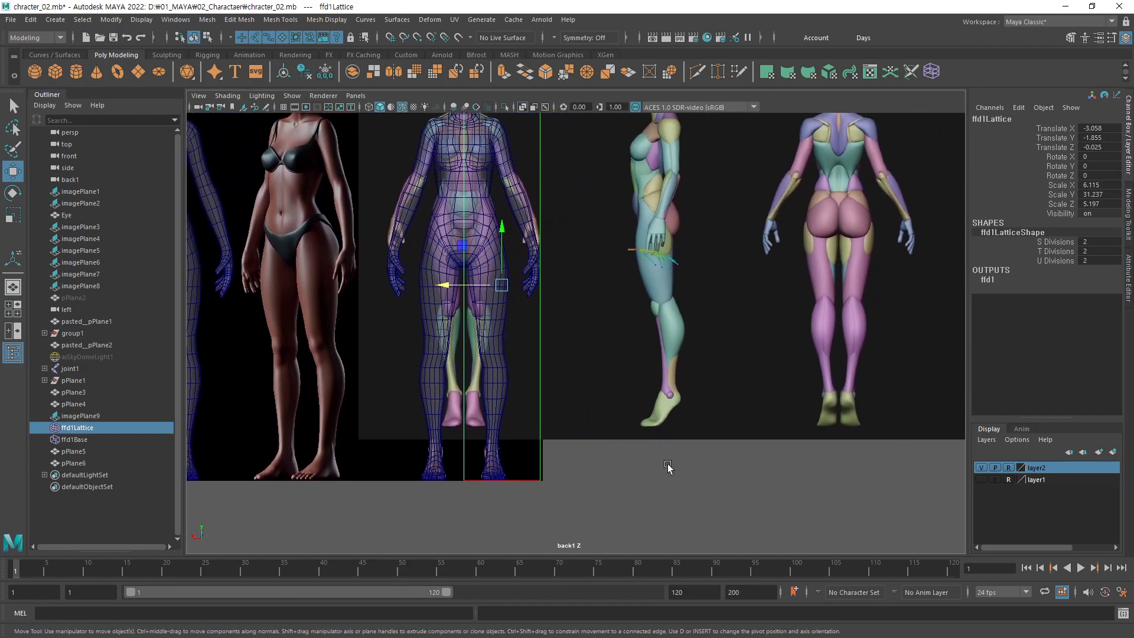
pyautogui.moveTo(600, 483); pyautogui.dragTo(598, 299, button='right')
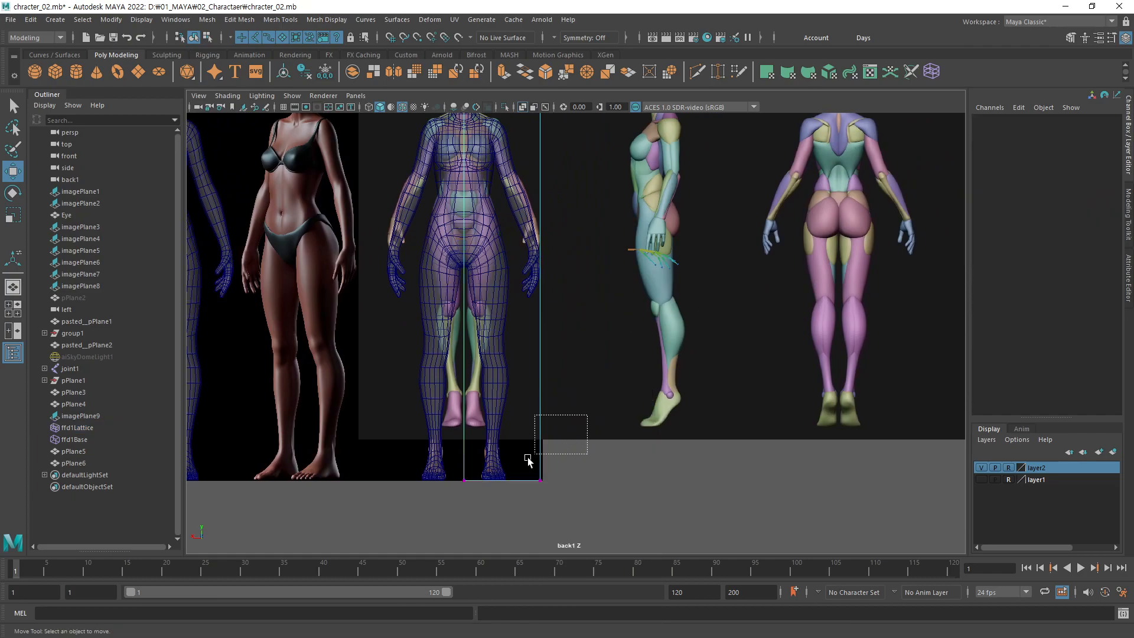
pyautogui.moveTo(567, 422); pyautogui.dragTo(384, 534)
pyautogui.moveTo(495, 429); pyautogui.dragTo(495, 399)
pyautogui.keyDown('alt'); pyautogui.moveTo(521, 298); pyautogui.dragTo(511, 374, button='middle'); pyautogui.keyUp('alt')
pyautogui.moveTo(496, 461); pyautogui.dragTo(498, 422)
# Step: Move the lattice's outer side points slightly toward the centre line to slim the half body against the anatomy reference
pyautogui.moveTo(591, 140); pyautogui.dragTo(522, 539)
pyautogui.moveTo(482, 336); pyautogui.dragTo(482, 336)
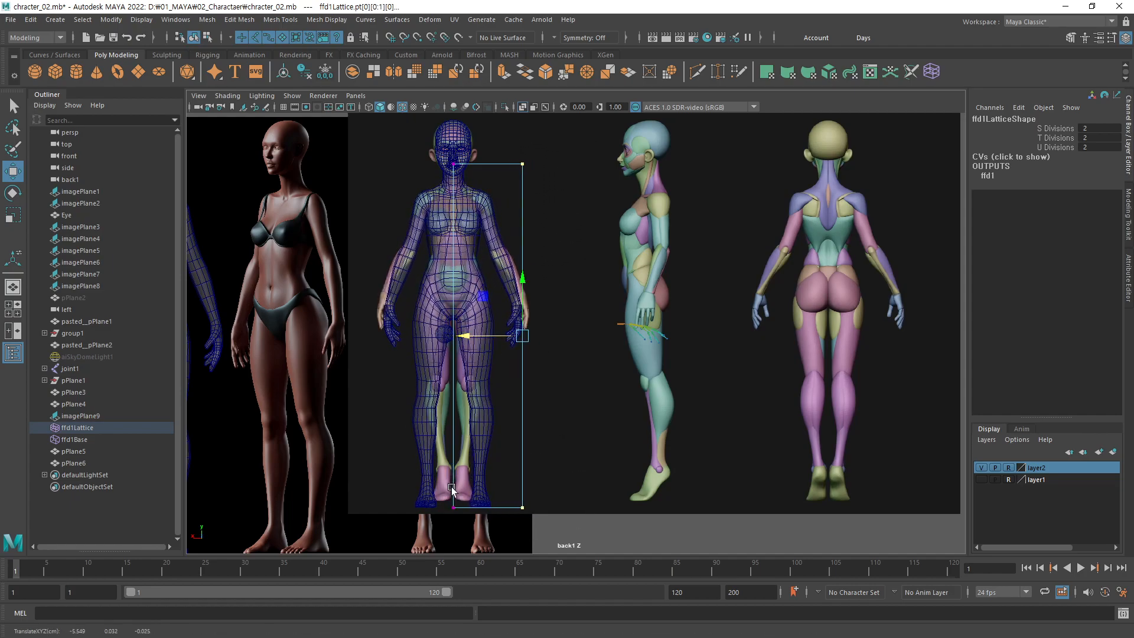
pyautogui.keyDown('alt'); pyautogui.moveTo(454, 422); pyautogui.dragTo(465, 485, button='middle'); pyautogui.keyUp('alt')
pyautogui.keyDown('alt'); pyautogui.moveTo(408, 394); pyautogui.dragTo(705, 347, button='right'); pyautogui.keyUp('alt')
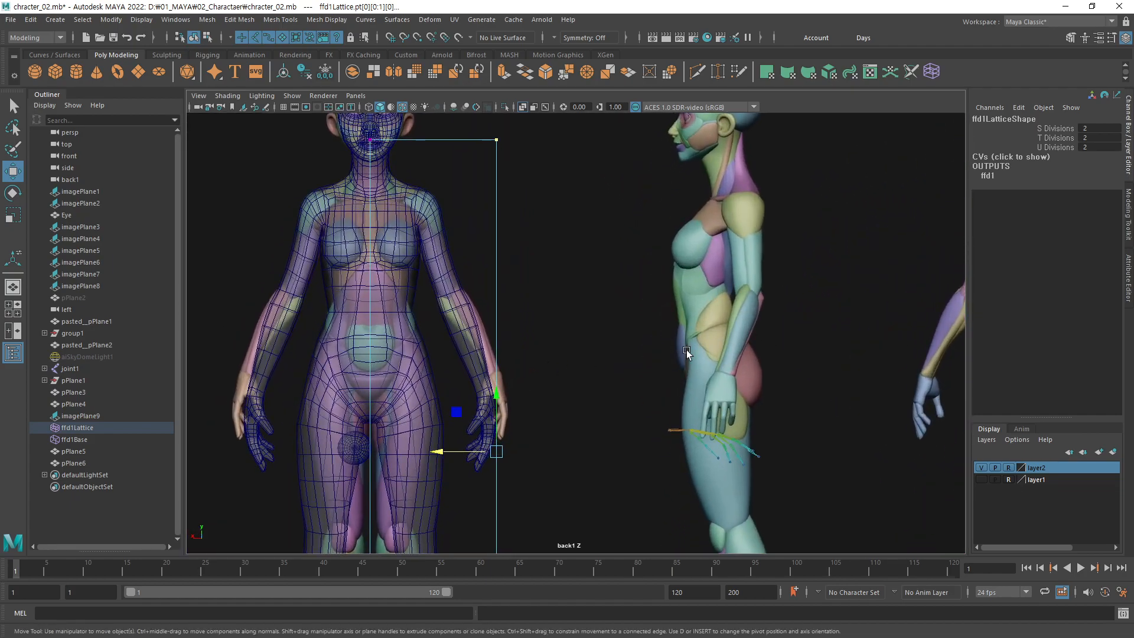
pyautogui.keyDown('alt'); pyautogui.moveTo(428, 367); pyautogui.dragTo(525, 402, button='middle'); pyautogui.keyUp('alt')
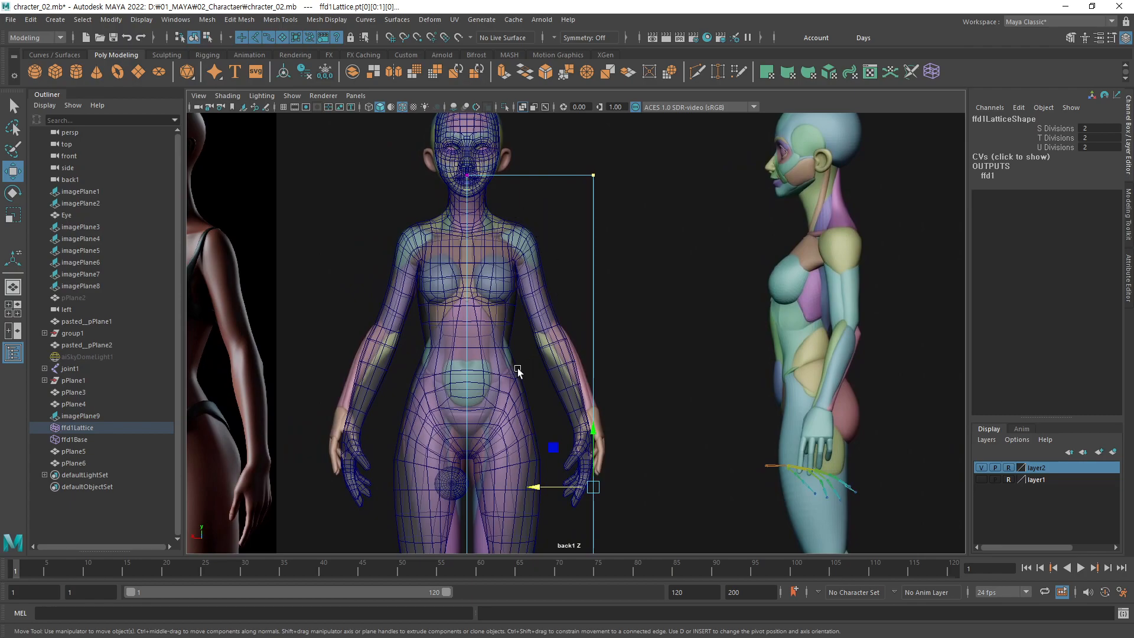
pyautogui.keyDown('alt'); pyautogui.moveTo(522, 369); pyautogui.dragTo(643, 372, button='middle'); pyautogui.keyUp('alt')
# Step: Delete the pPlane3 half body's construction history to bake in the lattice deformation, and compare the reshaped figure with the duplicated body
pyautogui.press('space')
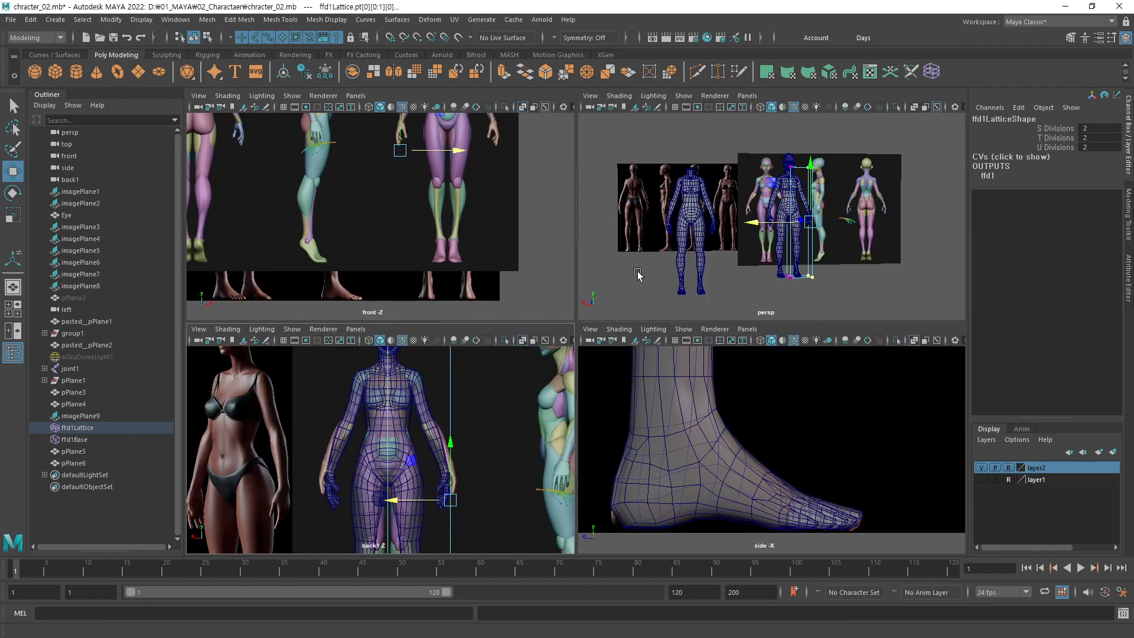
pyautogui.press('space')
pyautogui.scroll(4, 652, 413)
pyautogui.keyDown('alt'); pyautogui.moveTo(652, 387); pyautogui.dragTo(530, 371); pyautogui.keyUp('alt')
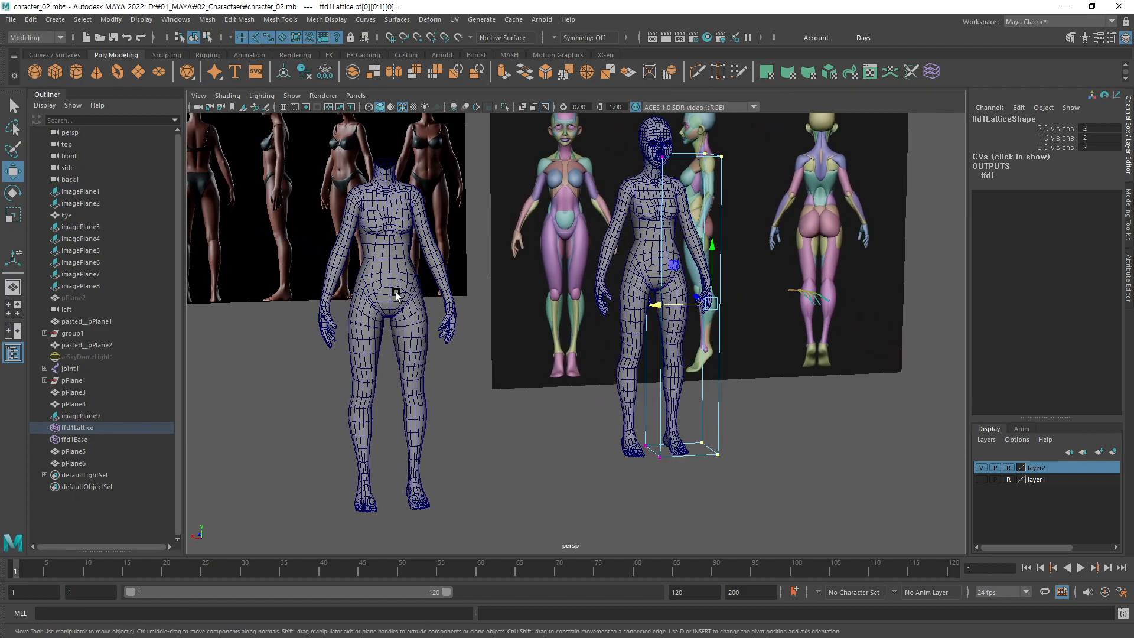
pyautogui.press('F8')
pyautogui.click(682, 262)
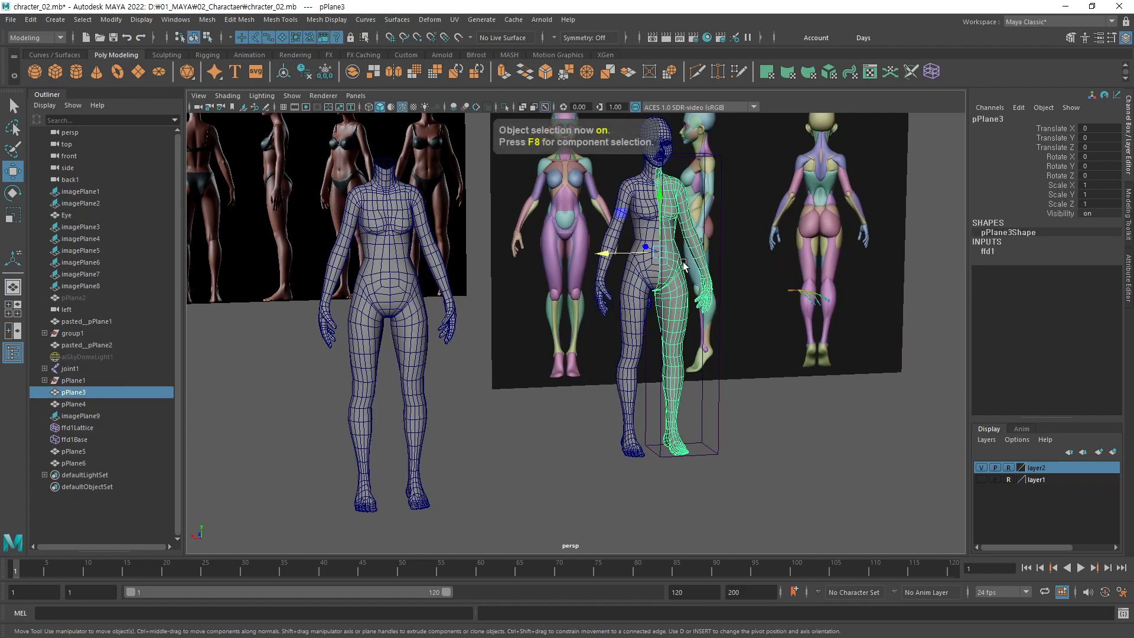
pyautogui.hotkey('alt', 'shift', 'd')
pyautogui.click(818, 452)
pyautogui.scroll(-3, 706, 390)
pyautogui.keyDown('alt'); pyautogui.moveTo(649, 362); pyautogui.dragTo(660, 358); pyautogui.keyUp('alt')
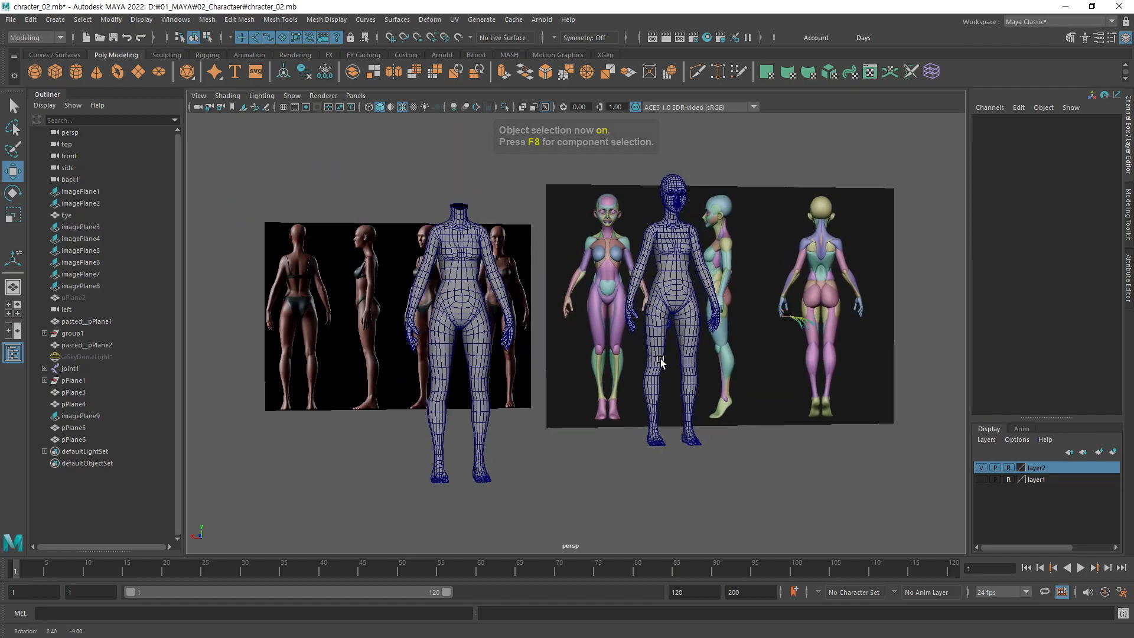
pyautogui.scroll(3, 659, 360)
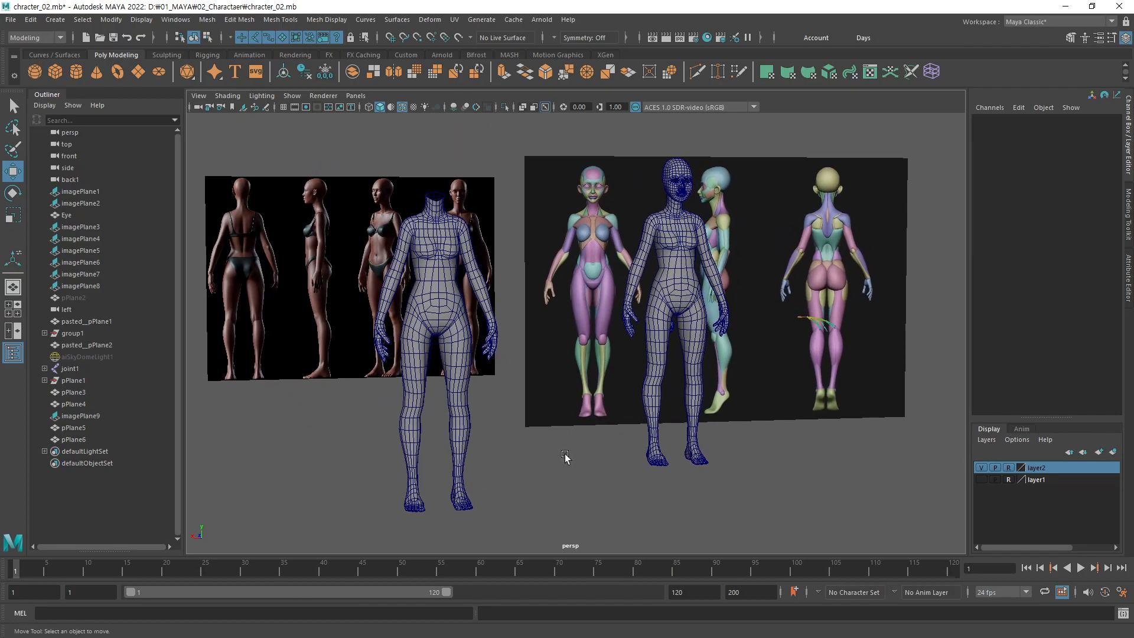
pyautogui.keyDown('alt'); pyautogui.moveTo(583, 385); pyautogui.dragTo(635, 365, button='right'); pyautogui.keyUp('alt')
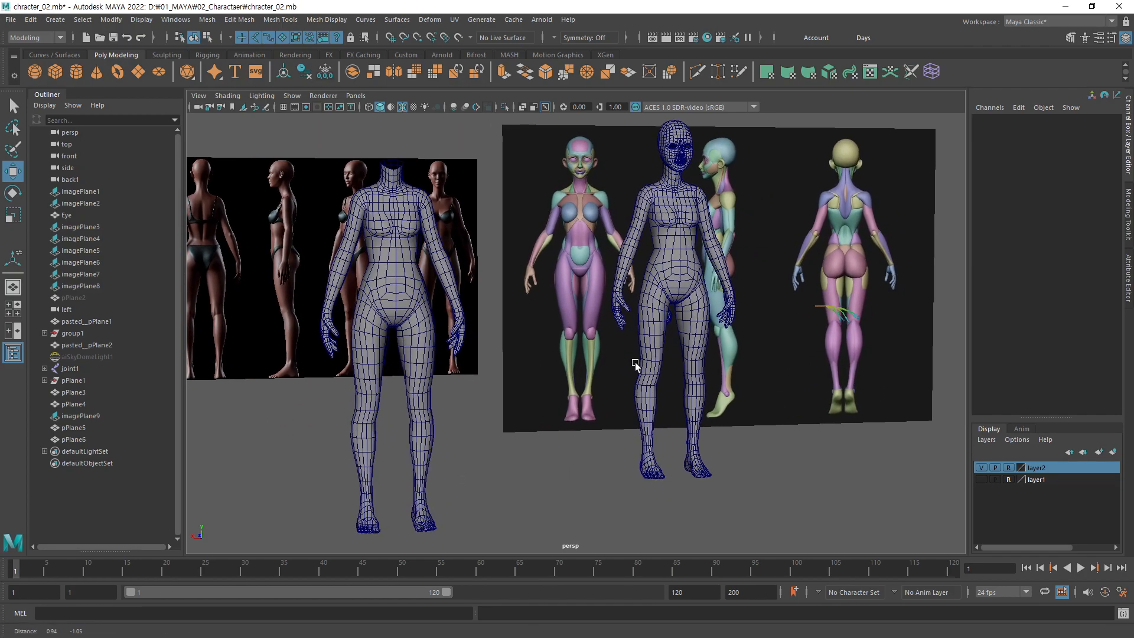
pyautogui.click(676, 260)
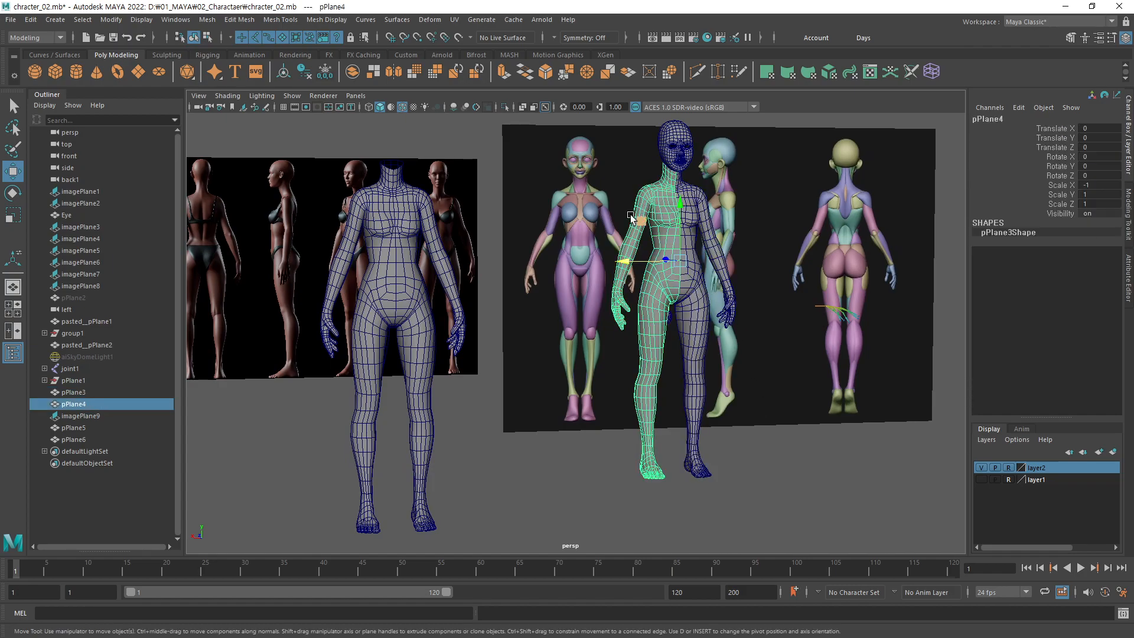
pyautogui.click(429, 403)
pyautogui.click(417, 353)
pyautogui.click(413, 387)
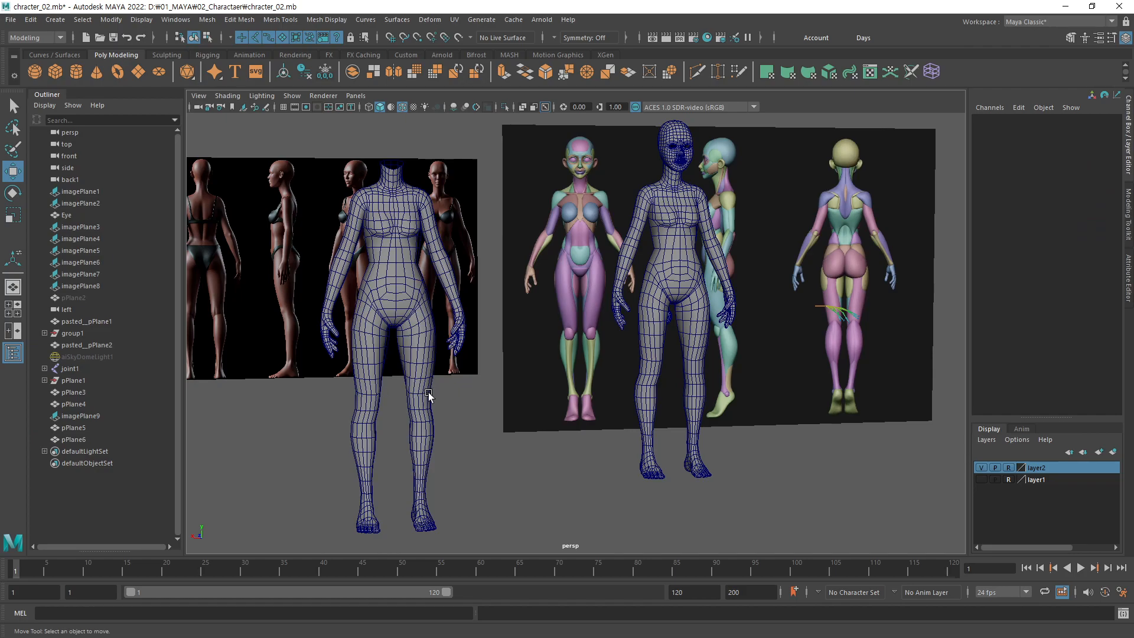
# Step: Select the lower-body vertices from the hips down to the feet in the front reference view, leaving out the hand vertices
pyautogui.moveTo(661, 307)
pyautogui.keyDown('alt'); pyautogui.mouseDown()
pyautogui.moveTo(589, 307)
pyautogui.moveTo(646, 304)
pyautogui.mouseUp(); pyautogui.keyUp('alt')
pyautogui.click(683, 305)
pyautogui.press('space')
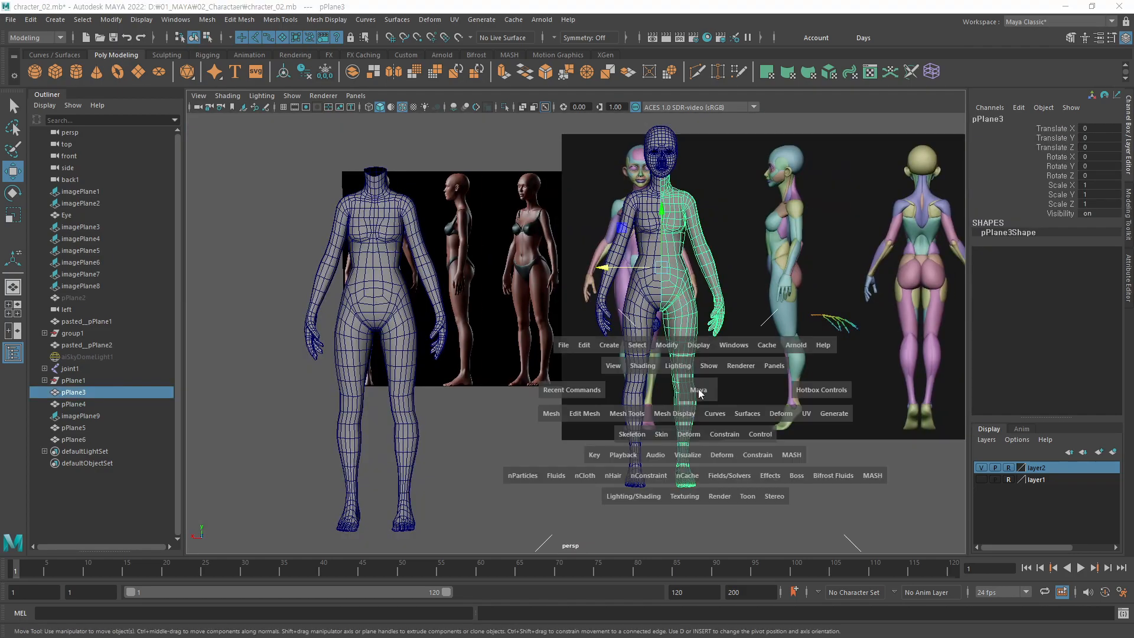
pyautogui.press('space')
pyautogui.keyDown('alt'); pyautogui.moveTo(514, 426); pyautogui.dragTo(514, 299, button='middle'); pyautogui.keyUp('alt')
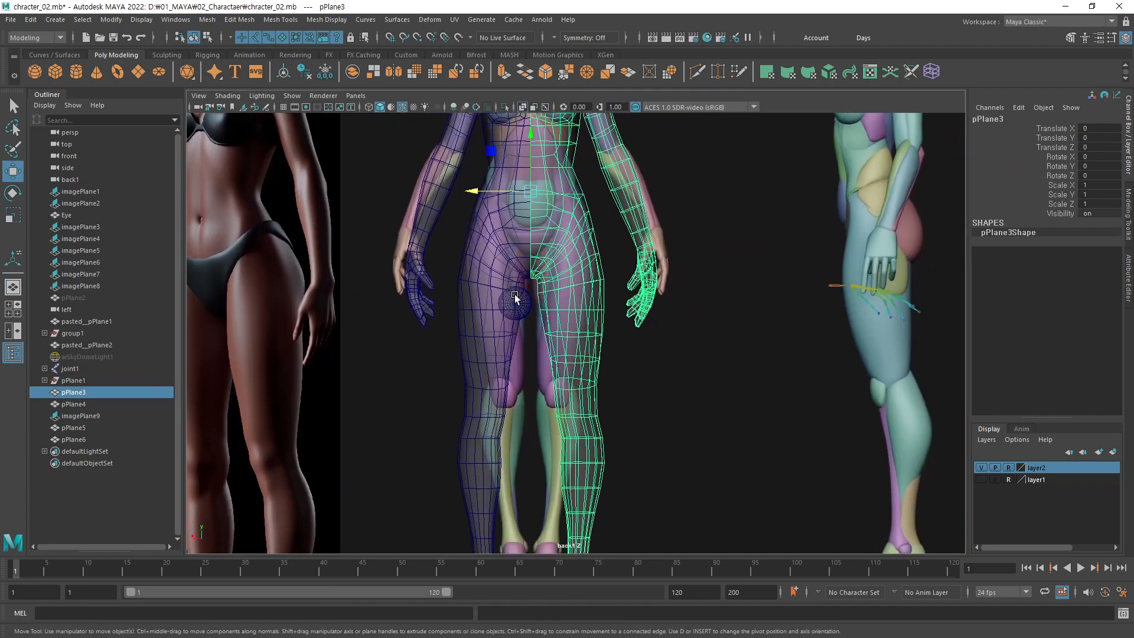
pyautogui.keyDown('alt'); pyautogui.moveTo(518, 304); pyautogui.dragTo(381, 410, button='right'); pyautogui.keyUp('alt')
pyautogui.keyDown('alt'); pyautogui.moveTo(381, 410); pyautogui.dragTo(608, 384, button='middle'); pyautogui.keyUp('alt')
pyautogui.keyDown('alt'); pyautogui.moveTo(608, 385); pyautogui.dragTo(590, 392, button='right'); pyautogui.keyUp('alt')
pyautogui.moveTo(581, 385)
pyautogui.keyDown('alt'); pyautogui.mouseDown(button='middle')
pyautogui.moveTo(591, 338)
pyautogui.moveTo(600, 395)
pyautogui.mouseUp(button='middle'); pyautogui.keyUp('alt')
pyautogui.click(617, 458)
pyautogui.press('F8')
pyautogui.click(498, 182)
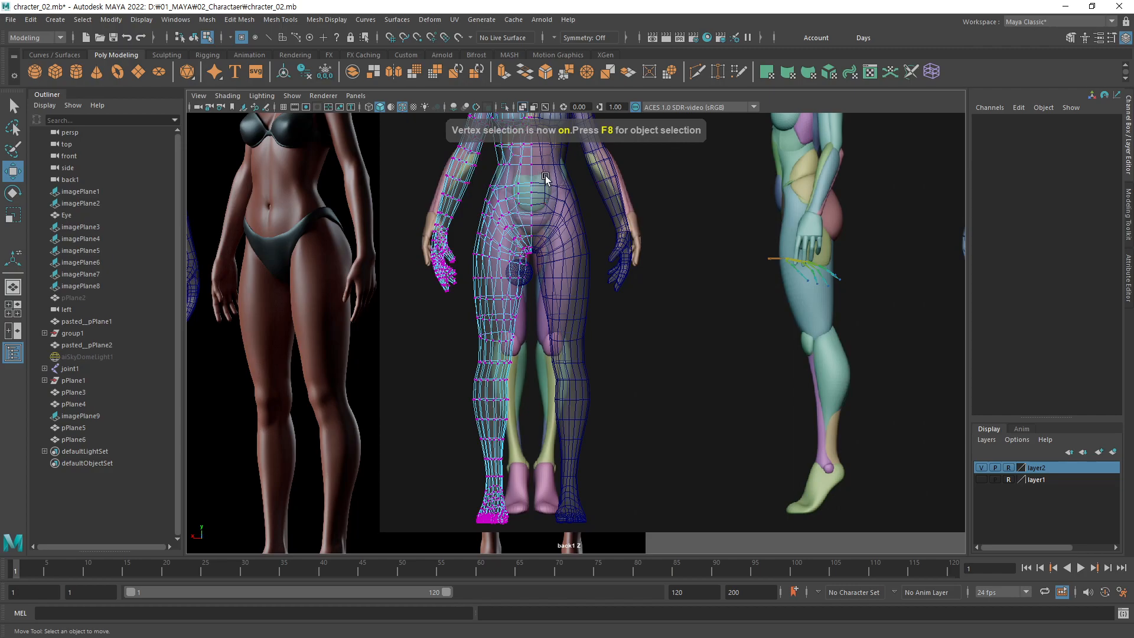
pyautogui.moveTo(508, 251); pyautogui.dragTo(463, 529)
pyautogui.keyDown('alt'); pyautogui.moveTo(474, 248); pyautogui.dragTo(483, 290, button='middle'); pyautogui.keyUp('alt')
pyautogui.keyDown('ctrl'); pyautogui.moveTo(455, 208); pyautogui.dragTo(482, 236); pyautogui.keyUp('ctrl')
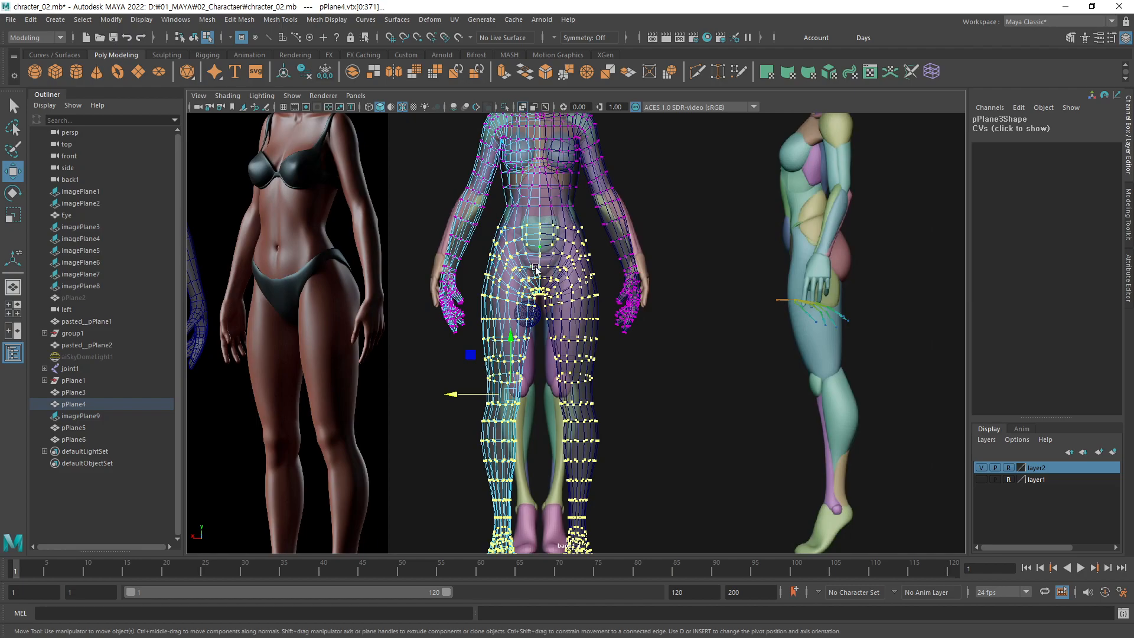
# Step: Compare the torso, hip and leg proportions of the mesh with the coloured anatomy reference
pyautogui.keyDown('alt'); pyautogui.moveTo(549, 328); pyautogui.dragTo(552, 312, button='middle'); pyautogui.keyUp('alt')
pyautogui.keyDown('alt'); pyautogui.moveTo(550, 212); pyautogui.dragTo(536, 263, button='middle'); pyautogui.keyUp('alt')
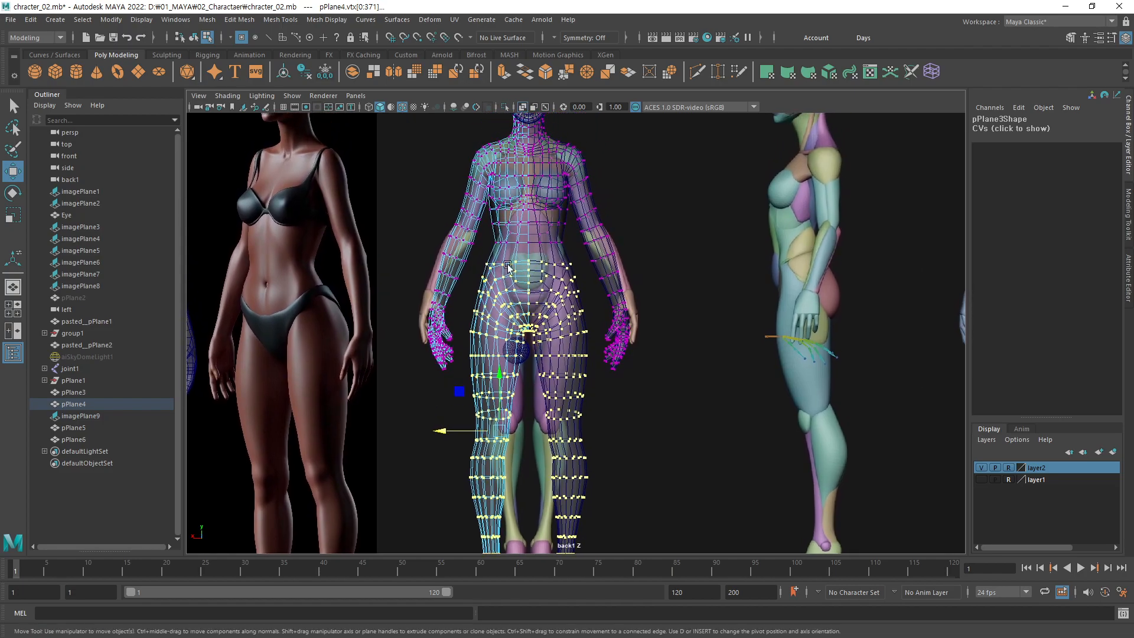
pyautogui.keyDown('alt'); pyautogui.moveTo(494, 271); pyautogui.dragTo(639, 246, button='right'); pyautogui.keyUp('alt')
pyautogui.keyDown('alt'); pyautogui.moveTo(448, 252); pyautogui.dragTo(613, 228, button='right'); pyautogui.keyUp('alt')
pyautogui.keyDown('alt'); pyautogui.moveTo(526, 156); pyautogui.dragTo(558, 241, button='middle'); pyautogui.keyUp('alt')
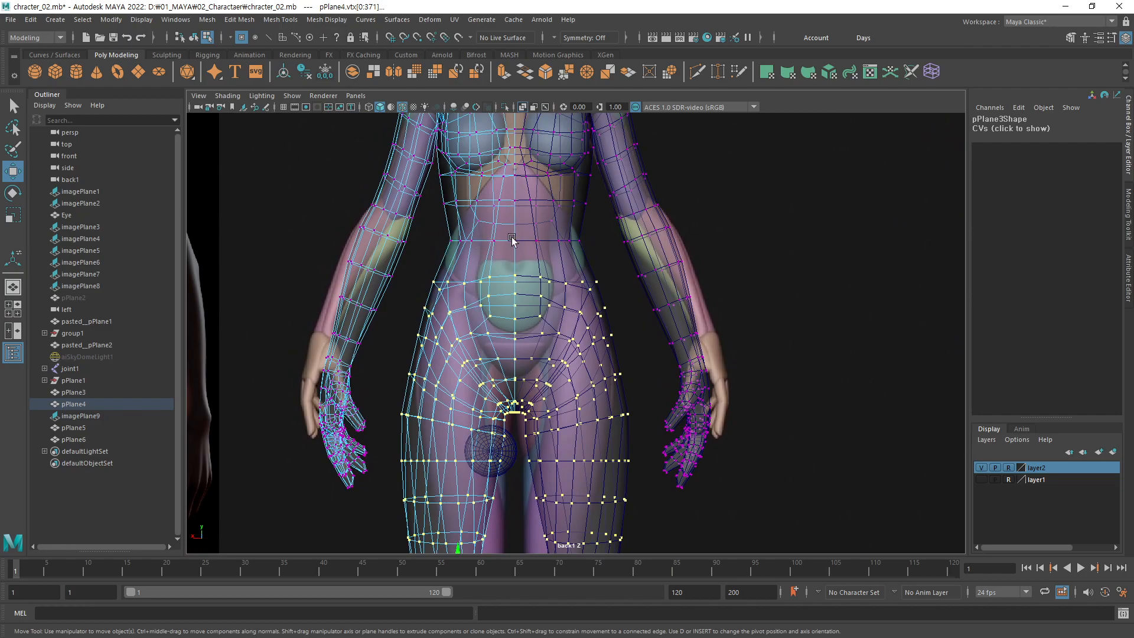
pyautogui.keyDown('alt'); pyautogui.moveTo(604, 430); pyautogui.dragTo(589, 308, button='middle'); pyautogui.keyUp('alt')
pyautogui.keyDown('alt'); pyautogui.moveTo(552, 169); pyautogui.dragTo(545, 397, button='middle'); pyautogui.keyUp('alt')
pyautogui.keyDown('alt'); pyautogui.moveTo(547, 441); pyautogui.dragTo(568, 221, button='middle'); pyautogui.keyUp('alt')
pyautogui.keyDown('alt'); pyautogui.moveTo(594, 387); pyautogui.dragTo(590, 286, button='middle'); pyautogui.keyUp('alt')
pyautogui.keyDown('alt'); pyautogui.moveTo(502, 350); pyautogui.dragTo(404, 362, button='right'); pyautogui.keyUp('alt')
pyautogui.keyDown('alt'); pyautogui.moveTo(607, 351); pyautogui.dragTo(488, 362, button='right'); pyautogui.keyUp('alt')
pyautogui.keyDown('alt'); pyautogui.moveTo(617, 342); pyautogui.dragTo(549, 324, button='middle'); pyautogui.keyUp('alt')
pyautogui.keyDown('alt'); pyautogui.moveTo(490, 347); pyautogui.dragTo(434, 354, button='right'); pyautogui.keyUp('alt')
pyautogui.keyDown('alt'); pyautogui.moveTo(434, 353); pyautogui.dragTo(426, 337, button='middle'); pyautogui.keyUp('alt')
# Step: Add a lattice around the selected lower-body vertices and raise its bottom points slightly to the reference sole level
pyautogui.click(931, 71)
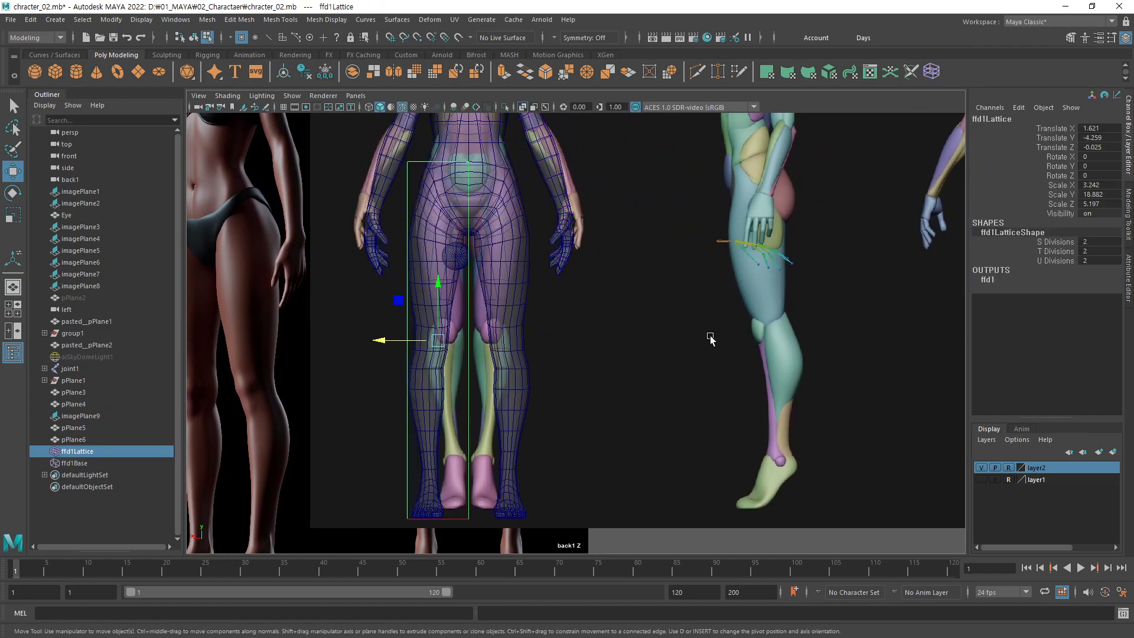
pyautogui.rightClick(637, 529)
pyautogui.click(636, 304)
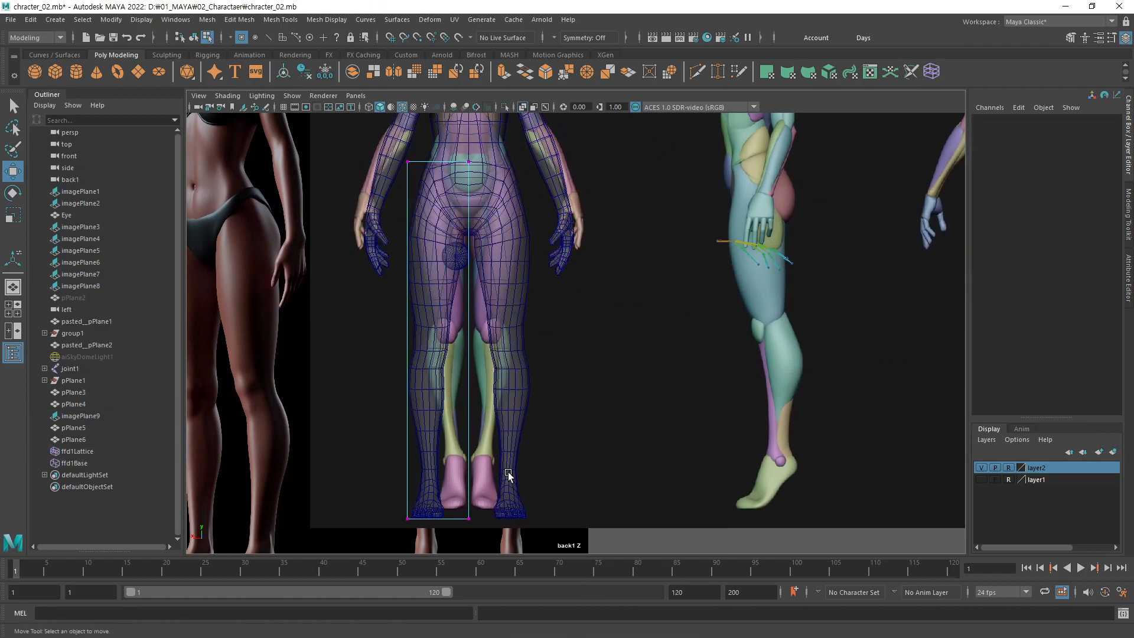
pyautogui.moveTo(384, 539); pyautogui.dragTo(385, 538)
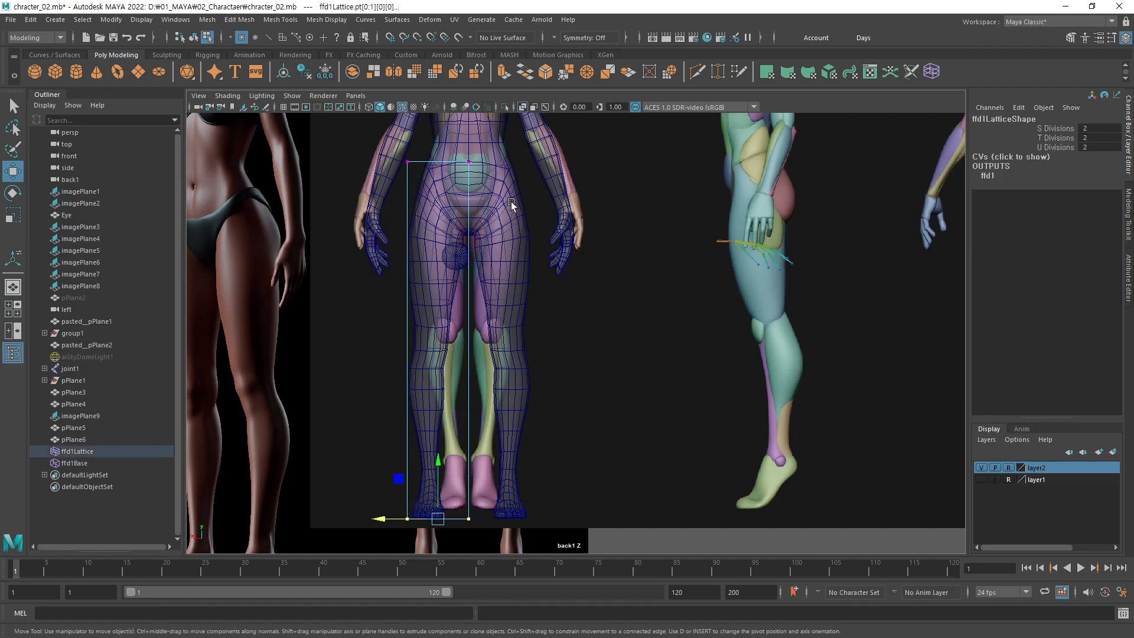
pyautogui.moveTo(437, 465); pyautogui.dragTo(437, 456)
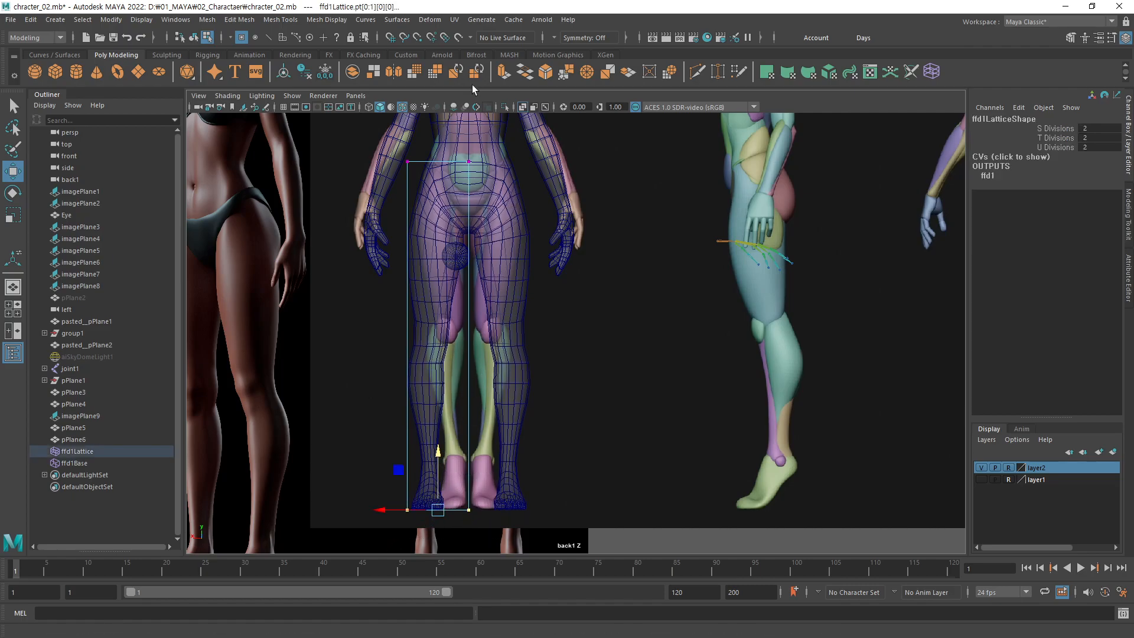
# Step: Try to raise the lattice's upper points at the waist, and undo that move
pyautogui.press('f')
pyautogui.moveTo(480, 143); pyautogui.dragTo(390, 202)
pyautogui.moveTo(393, 175); pyautogui.dragTo(395, 167)
pyautogui.keyDown('alt'); pyautogui.moveTo(534, 304); pyautogui.dragTo(269, 347, button='right'); pyautogui.keyUp('alt')
pyautogui.keyDown('alt'); pyautogui.moveTo(520, 377); pyautogui.dragTo(484, 335, button='middle'); pyautogui.keyUp('alt')
pyautogui.hotkey('ctrl', 'z')
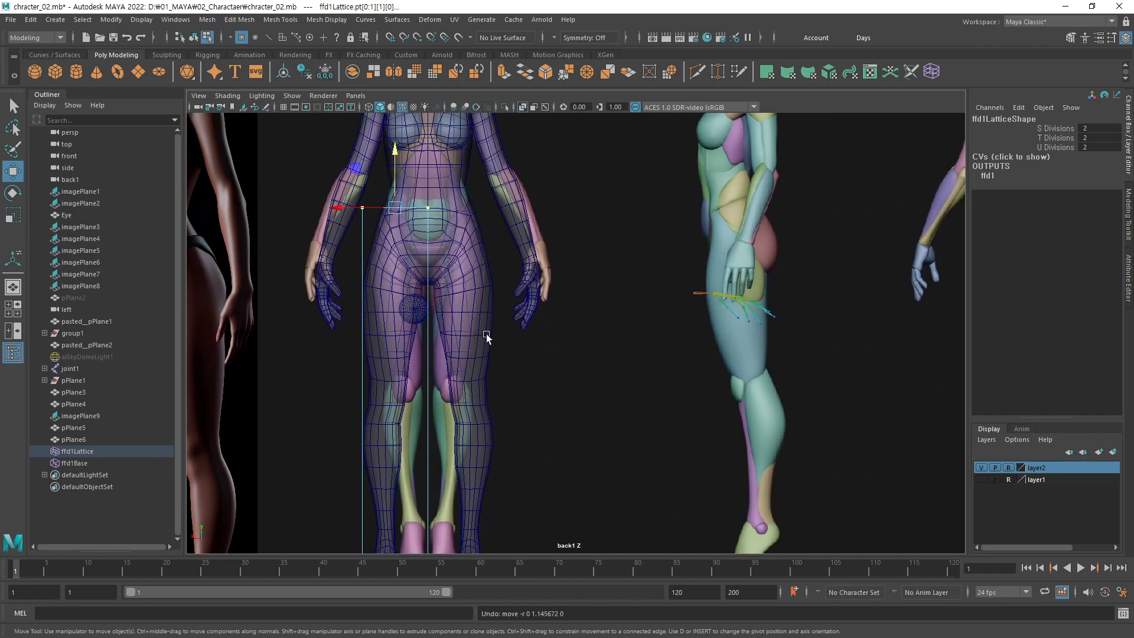
# Step: Delete the history of the half-body mesh pPlane4 to bake in the lower-body lattice deformation
pyautogui.press('F8')
pyautogui.click(397, 293)
pyautogui.hotkey('alt', 'shift', 'd')
# Step: Select the pelvis vertices of the half body, from the waistline down to the tops of the thighs
pyautogui.keyDown('alt'); pyautogui.moveTo(408, 308); pyautogui.dragTo(429, 358, button='middle'); pyautogui.keyUp('alt')
pyautogui.keyDown('alt'); pyautogui.moveTo(429, 357); pyautogui.dragTo(460, 299, button='right'); pyautogui.keyUp('alt')
pyautogui.keyDown('alt'); pyautogui.moveTo(460, 299); pyautogui.dragTo(514, 266, button='middle'); pyautogui.keyUp('alt')
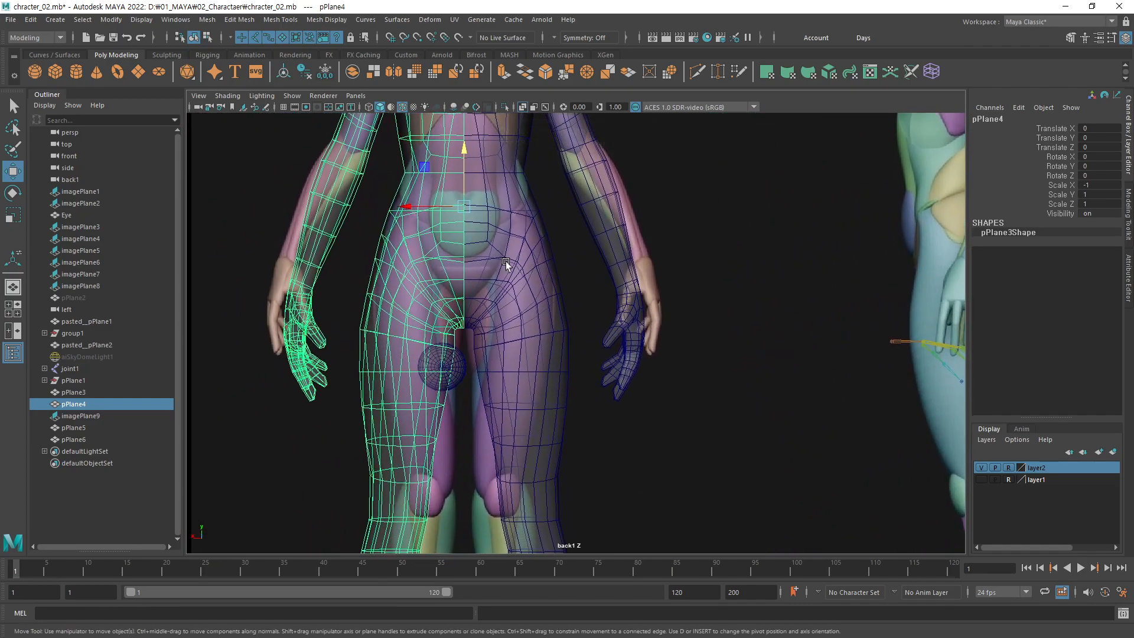
pyautogui.press('F8')
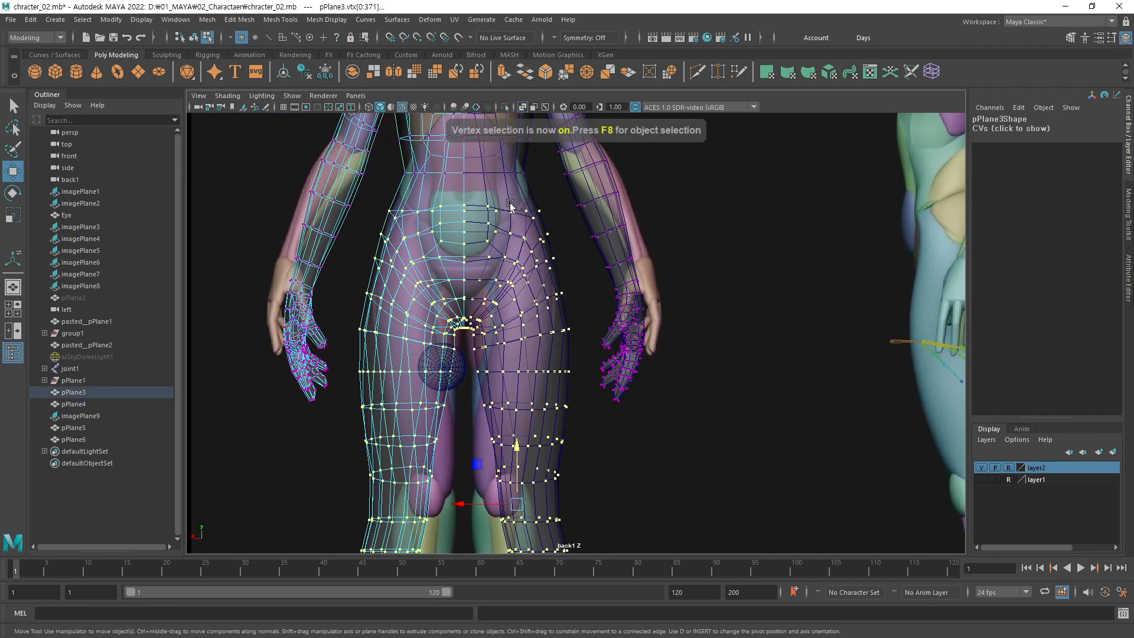
pyautogui.click(555, 198)
pyautogui.moveTo(484, 199); pyautogui.dragTo(357, 342)
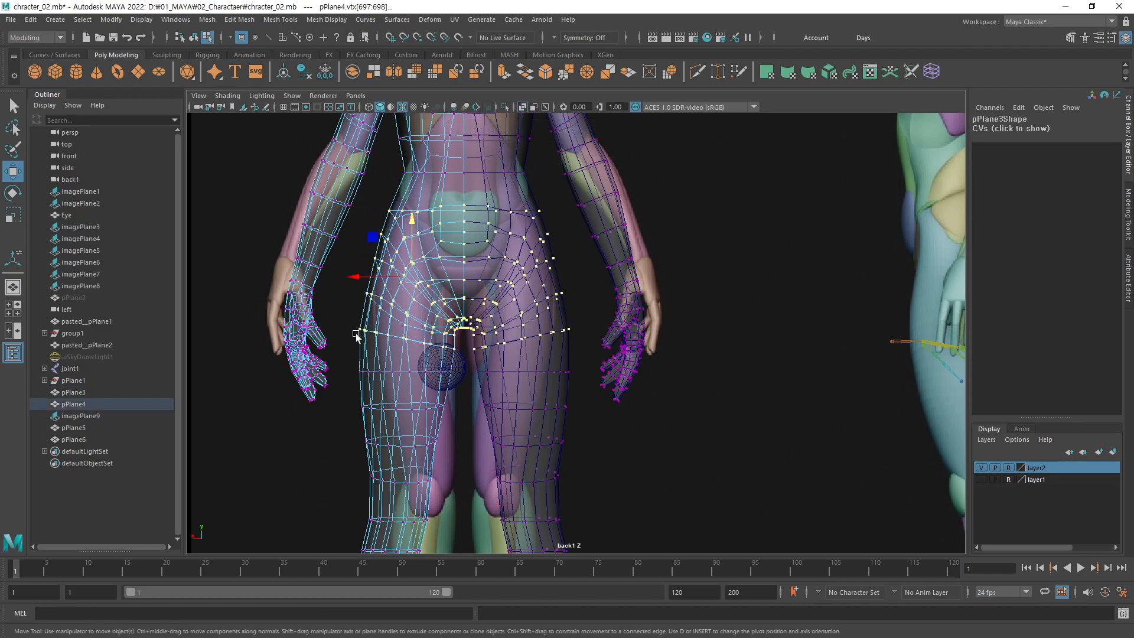
pyautogui.keyDown('alt'); pyautogui.moveTo(460, 335); pyautogui.dragTo(467, 321, button='middle'); pyautogui.keyUp('alt')
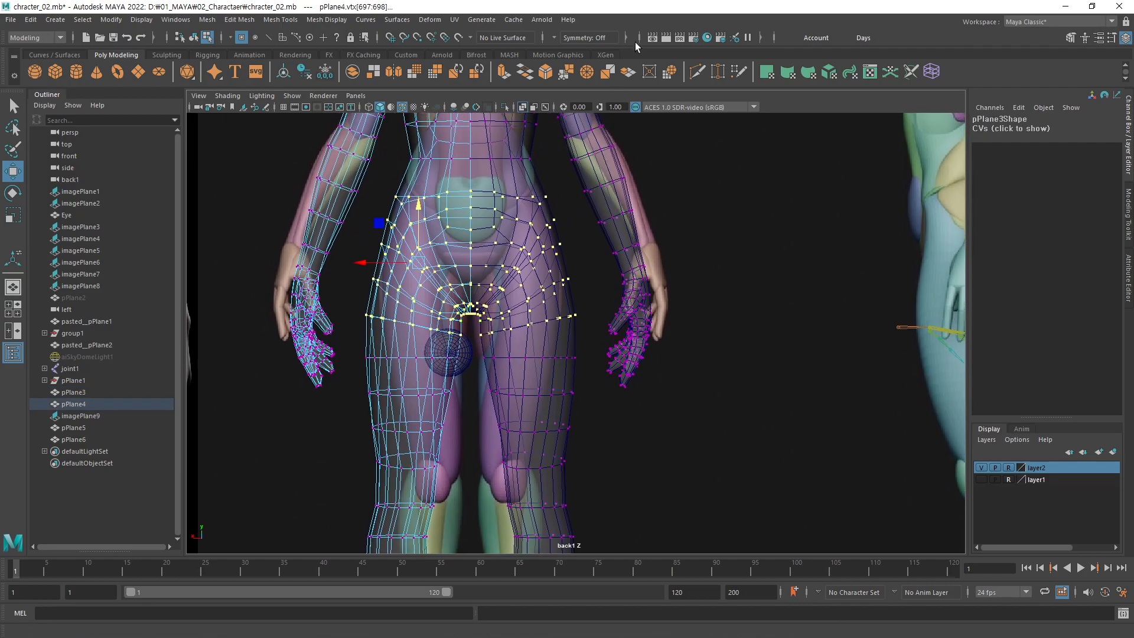
# Step: Add a lattice around the selected pelvis vertices and switch to editing its lattice points
pyautogui.click(939, 66)
pyautogui.rightClick(588, 264)
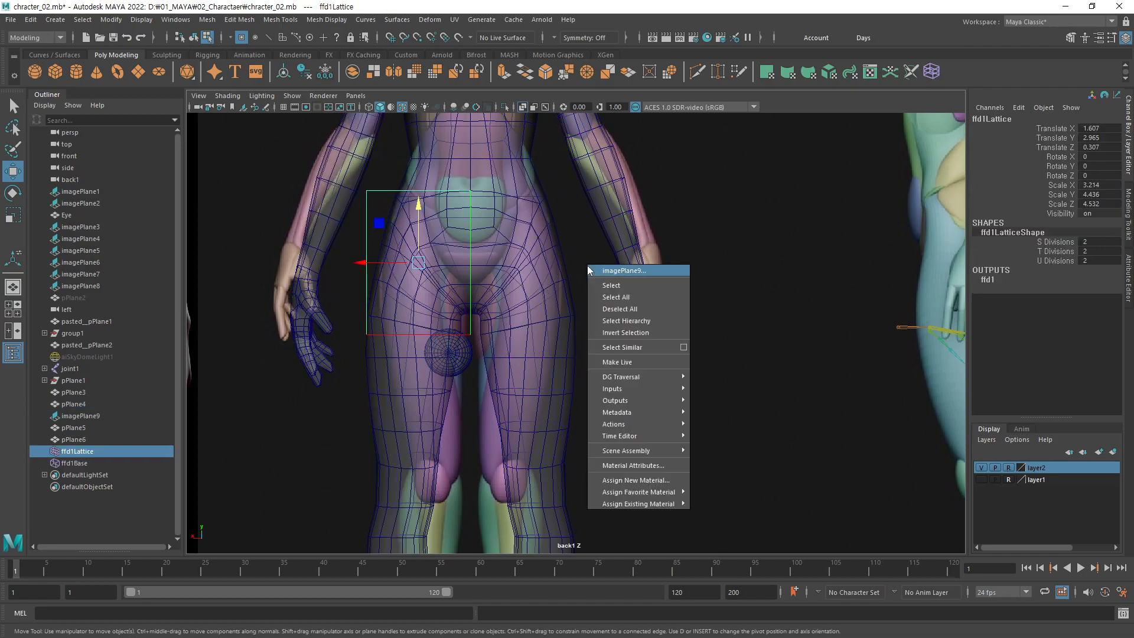
pyautogui.click(576, 243)
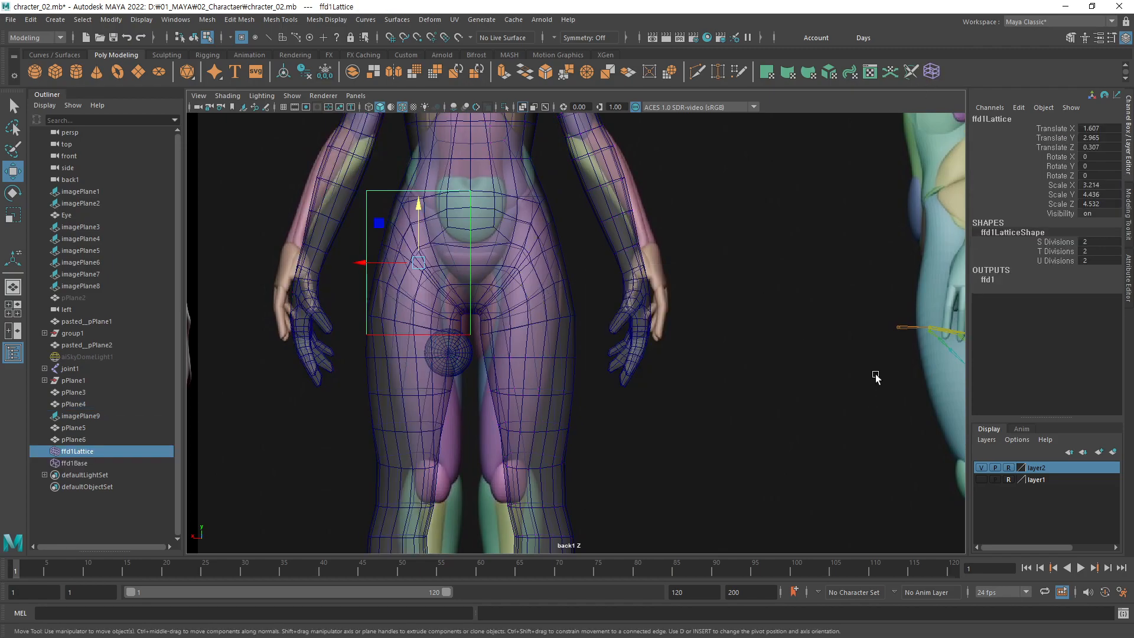
pyautogui.scroll(-3, 881, 386)
pyautogui.moveTo(258, 328); pyautogui.dragTo(273, 288, button='right')
pyautogui.scroll(6, 711, 213)
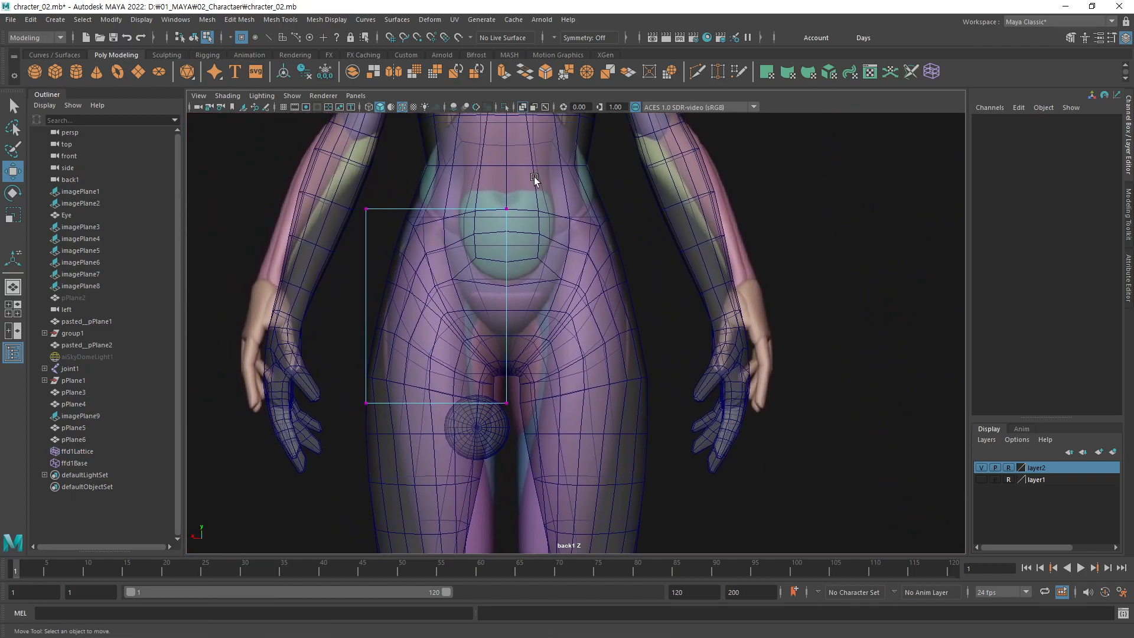
# Step: Raise the pelvis lattice's bottom points to lift the crotch, and slightly adjust its top and outer points to fit the reference
pyautogui.moveTo(536, 176); pyautogui.dragTo(355, 233)
pyautogui.moveTo(435, 163); pyautogui.dragTo(436, 160)
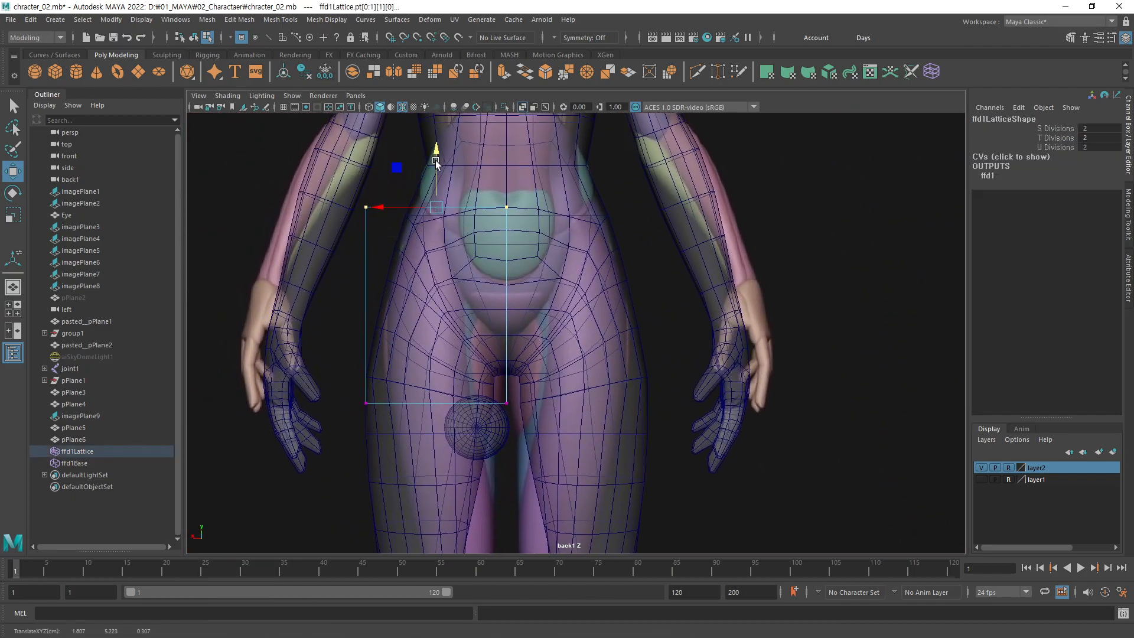
pyautogui.moveTo(541, 348); pyautogui.dragTo(333, 442)
pyautogui.moveTo(436, 349); pyautogui.dragTo(440, 300)
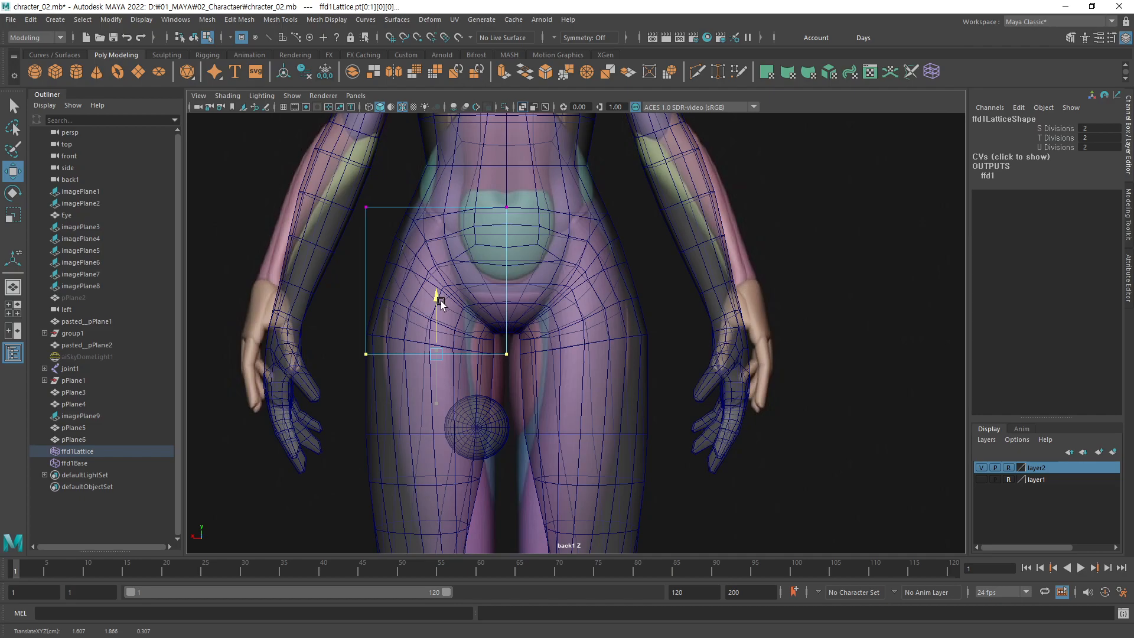
pyautogui.moveTo(410, 195); pyautogui.dragTo(319, 394)
pyautogui.moveTo(310, 282); pyautogui.dragTo(317, 277)
# Step: Delete the history of the half-body mesh pPlane4 to bake in the pelvis lattice deformation
pyautogui.keyDown('alt'); pyautogui.moveTo(570, 411); pyautogui.dragTo(377, 423, button='right'); pyautogui.keyUp('alt')
pyautogui.keyDown('alt'); pyautogui.moveTo(566, 444); pyautogui.dragTo(550, 357, button='middle'); pyautogui.keyUp('alt')
pyautogui.press('F8')
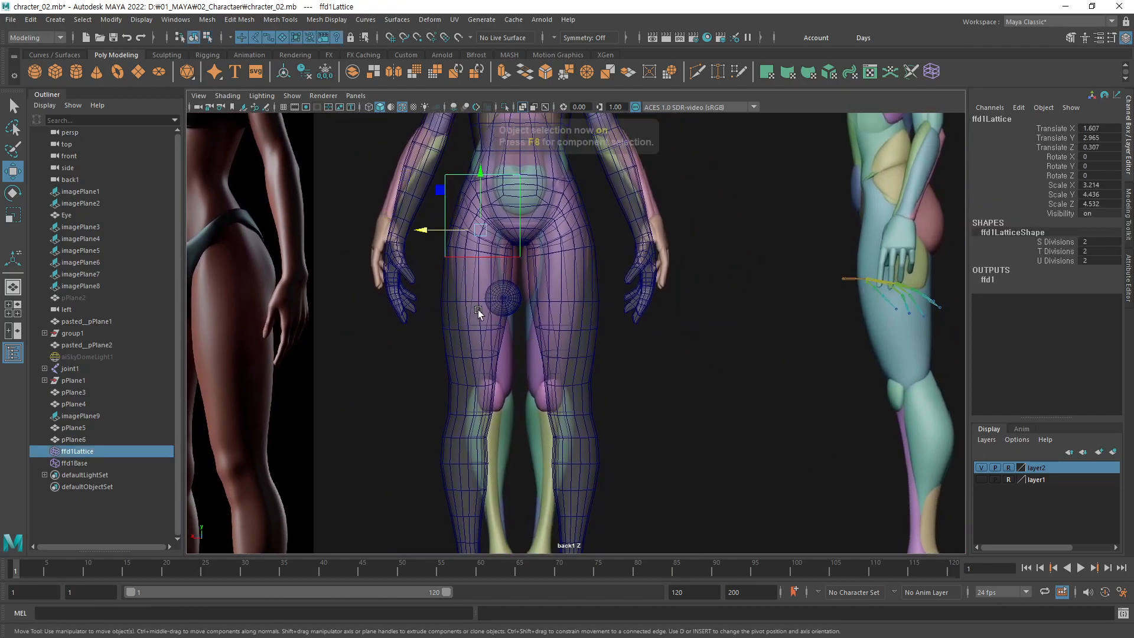
pyautogui.click(478, 313)
pyautogui.keyDown('alt'); pyautogui.moveTo(504, 335); pyautogui.dragTo(512, 437, button='right'); pyautogui.keyUp('alt')
pyautogui.keyDown('alt'); pyautogui.moveTo(512, 437); pyautogui.dragTo(508, 254, button='middle'); pyautogui.keyUp('alt')
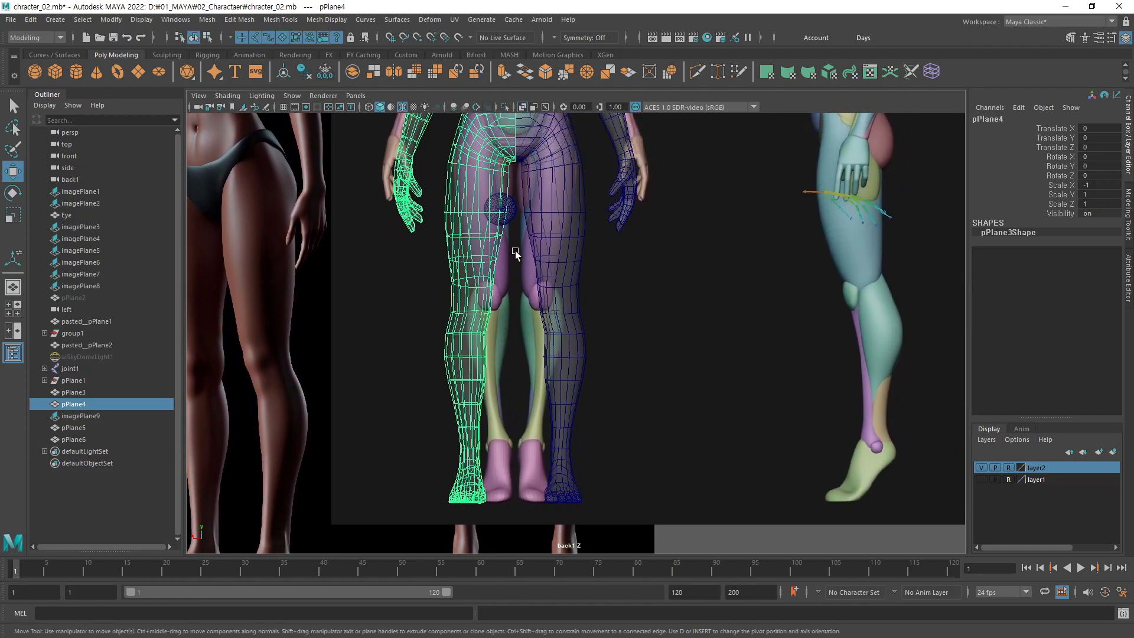
# Step: Select the leg vertices from the thigh to the foot, add a lattice around them and switch to its lattice points
pyautogui.click(528, 208)
pyautogui.press('F8')
pyautogui.moveTo(447, 503); pyautogui.dragTo(434, 516)
pyautogui.keyDown('alt'); pyautogui.moveTo(527, 355); pyautogui.dragTo(528, 372, button='middle'); pyautogui.keyUp('alt')
pyautogui.click(923, 72)
pyautogui.rightClick(625, 331)
pyautogui.rightClick(650, 322)
pyautogui.rightClick(271, 377)
pyautogui.moveTo(271, 377); pyautogui.dragTo(283, 304, button='right')
pyautogui.keyDown('alt'); pyautogui.moveTo(355, 265); pyautogui.dragTo(357, 329, button='middle'); pyautogui.keyUp('alt')
pyautogui.keyDown('alt'); pyautogui.moveTo(357, 329); pyautogui.dragTo(672, 233, button='right'); pyautogui.keyUp('alt')
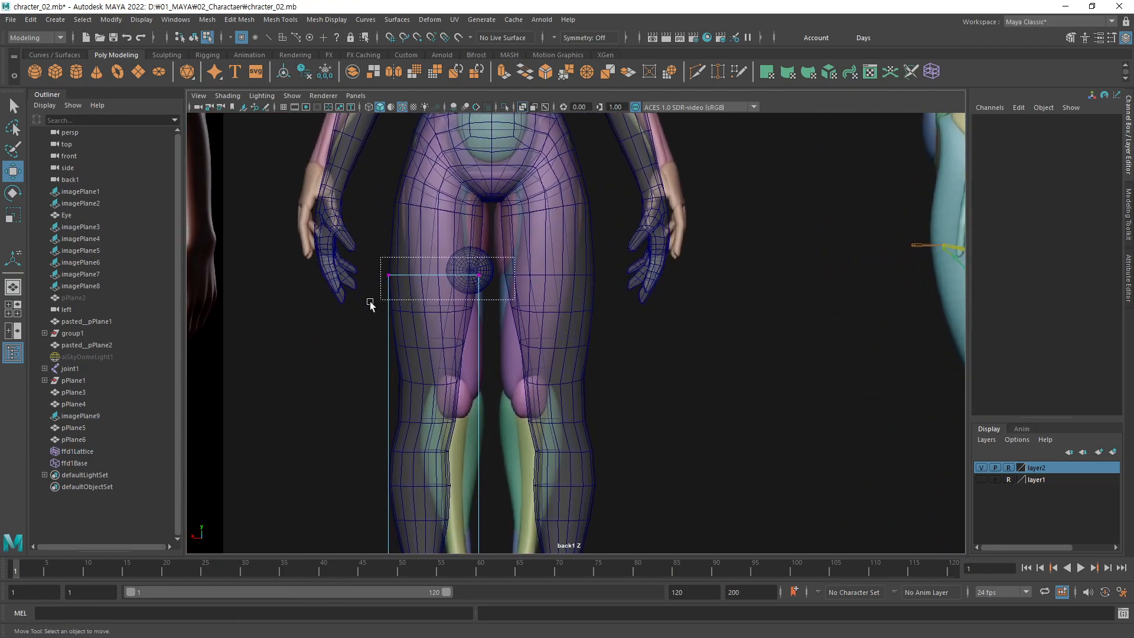
# Step: Raise the leg lattice's upper points on the thigh and lift its bottom points at the foot
pyautogui.moveTo(380, 301); pyautogui.dragTo(381, 299)
pyautogui.moveTo(430, 217); pyautogui.dragTo(435, 181)
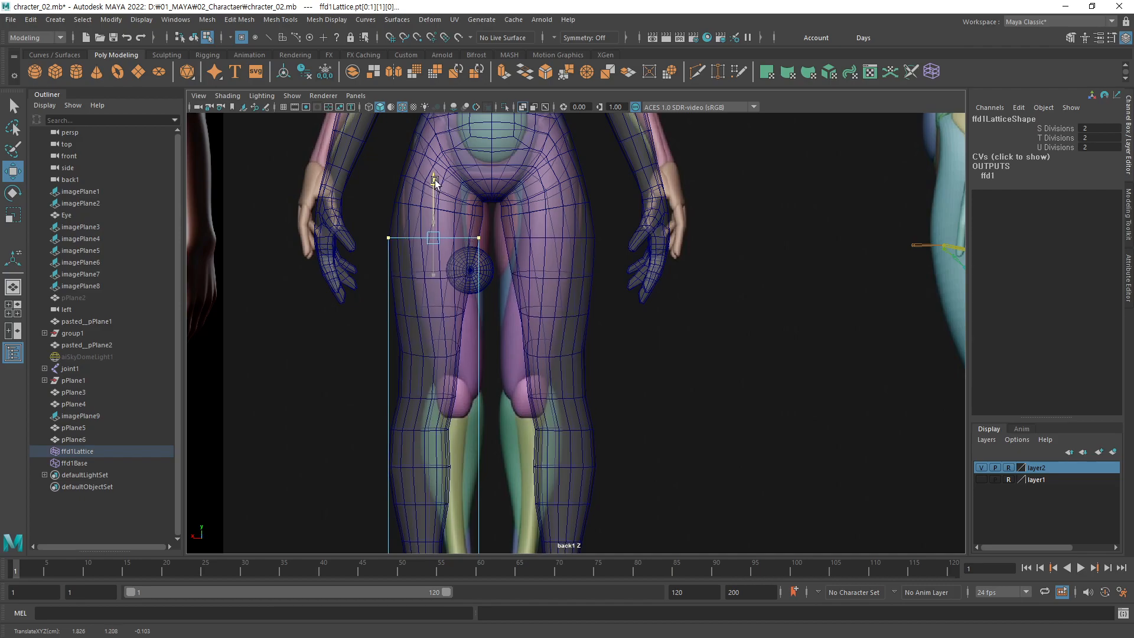
pyautogui.keyDown('alt'); pyautogui.moveTo(480, 380); pyautogui.dragTo(524, 223, button='middle'); pyautogui.keyUp('alt')
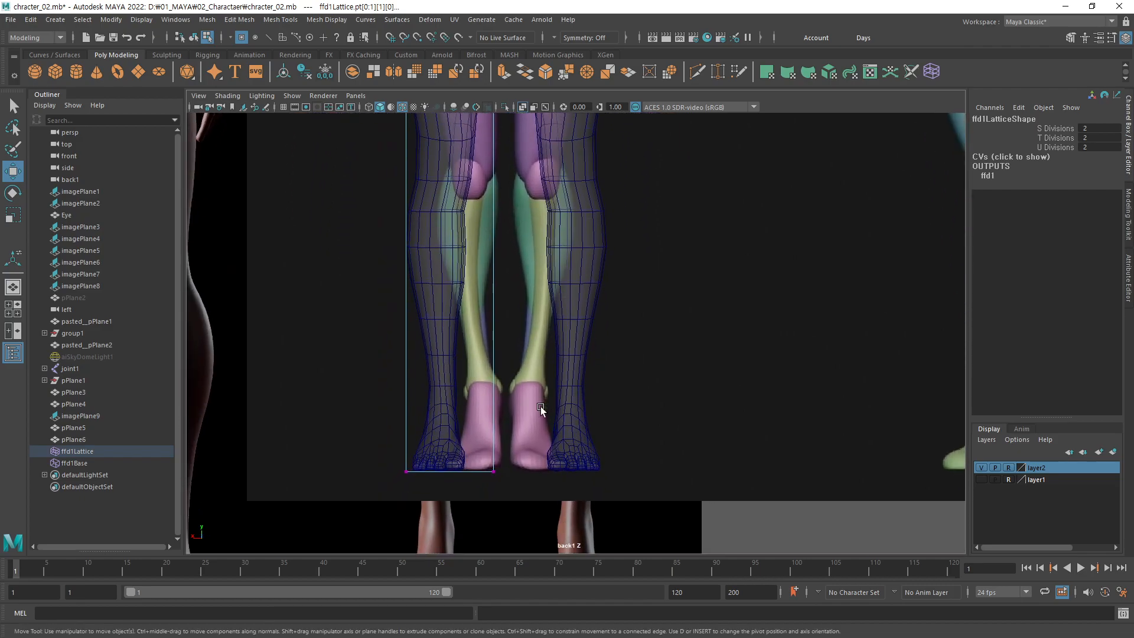
pyautogui.moveTo(449, 413); pyautogui.dragTo(457, 388)
pyautogui.keyDown('alt'); pyautogui.moveTo(502, 205); pyautogui.dragTo(497, 396, button='middle'); pyautogui.keyUp('alt')
pyautogui.keyDown('alt'); pyautogui.moveTo(583, 330); pyautogui.dragTo(335, 392, button='right'); pyautogui.keyUp('alt')
pyautogui.keyDown('alt'); pyautogui.moveTo(549, 355); pyautogui.dragTo(354, 390, button='right'); pyautogui.keyUp('alt')
pyautogui.moveTo(523, 278)
pyautogui.keyDown('alt'); pyautogui.mouseDown(button='right')
pyautogui.moveTo(579, 313)
pyautogui.moveTo(487, 335)
pyautogui.mouseUp(button='right'); pyautogui.keyUp('alt')
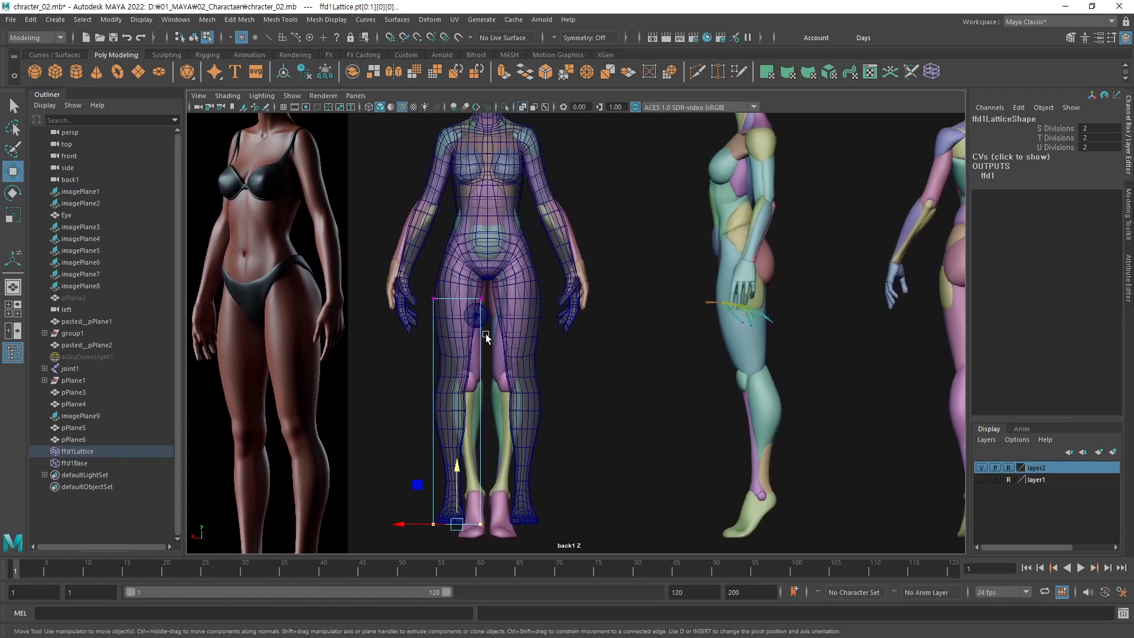
# Step: Delete the history of the half-body mesh pPlane4 to bake in the leg lattice deformation
pyautogui.press('F8')
pyautogui.click(513, 277)
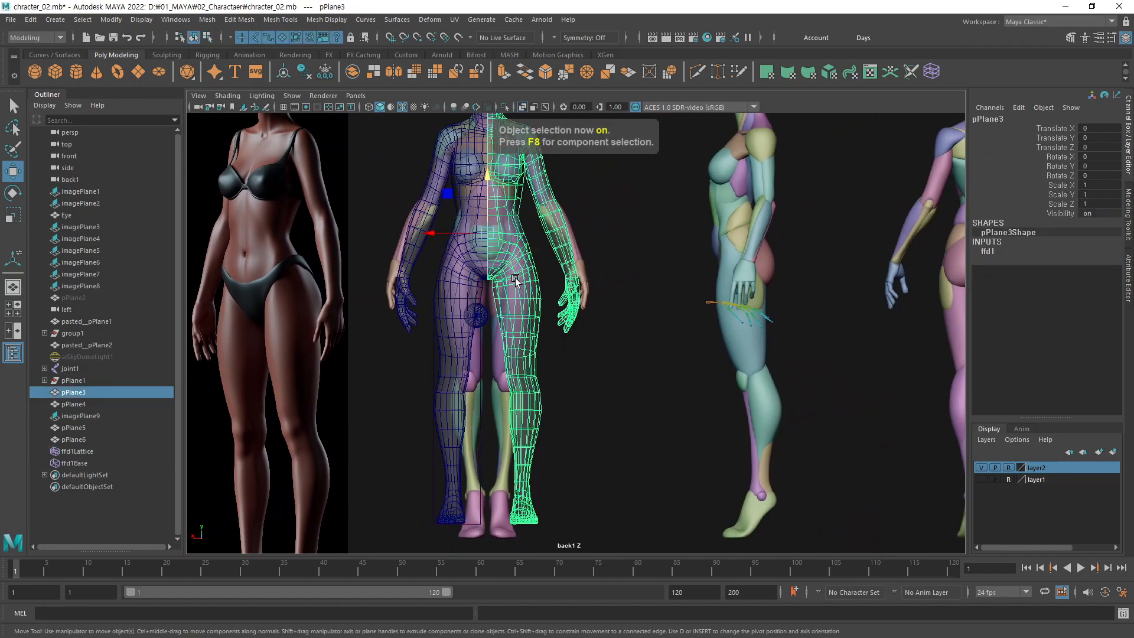
pyautogui.click(466, 277)
pyautogui.hotkey('alt', 'shift', 'd')
# Step: Examine the reshaped body from several angles in the perspective view, beside the headless body and the reference images
pyautogui.keyDown('alt'); pyautogui.moveTo(567, 342); pyautogui.dragTo(504, 336, button='right'); pyautogui.keyUp('alt')
pyautogui.press('space')
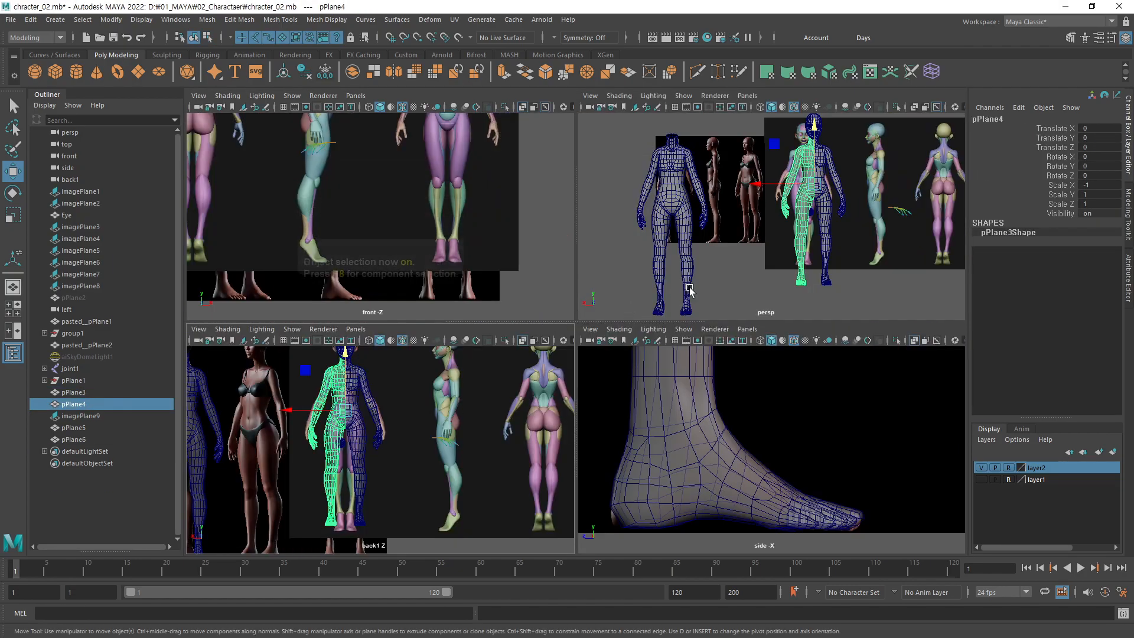
pyautogui.press('space')
pyautogui.click(760, 418)
pyautogui.keyDown('alt'); pyautogui.moveTo(760, 417); pyautogui.dragTo(728, 296); pyautogui.keyUp('alt')
pyautogui.click(720, 301)
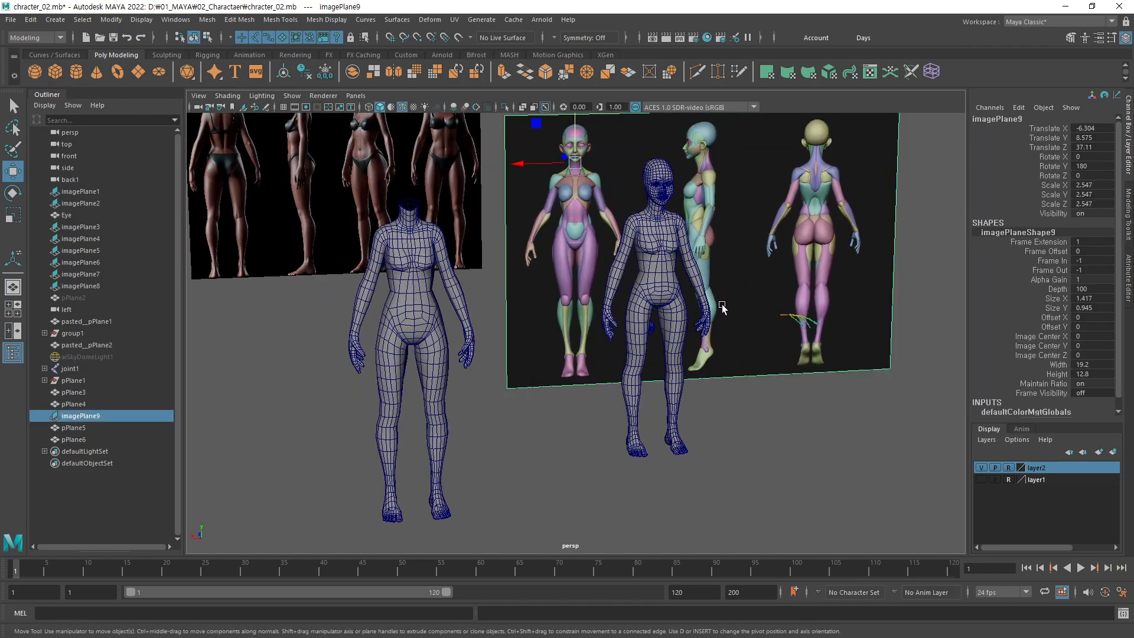
pyautogui.keyDown('alt'); pyautogui.moveTo(722, 342); pyautogui.dragTo(588, 302); pyautogui.keyUp('alt')
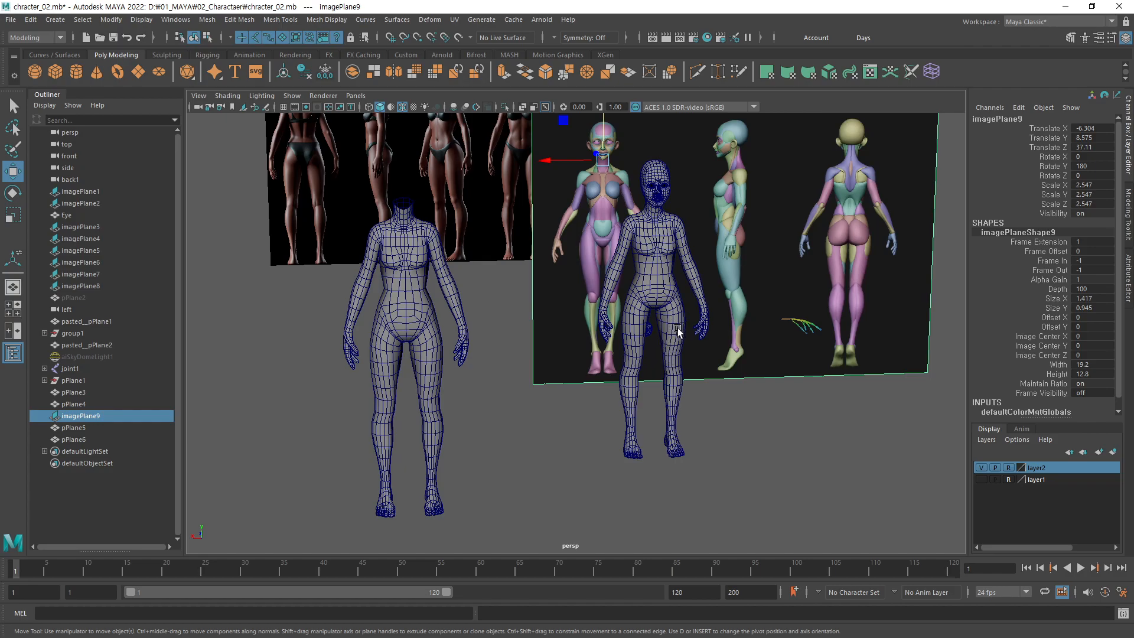
pyautogui.keyDown('alt'); pyautogui.moveTo(655, 316); pyautogui.dragTo(636, 342); pyautogui.keyUp('alt')
pyautogui.click(636, 342)
pyautogui.scroll(6, 547, 317)
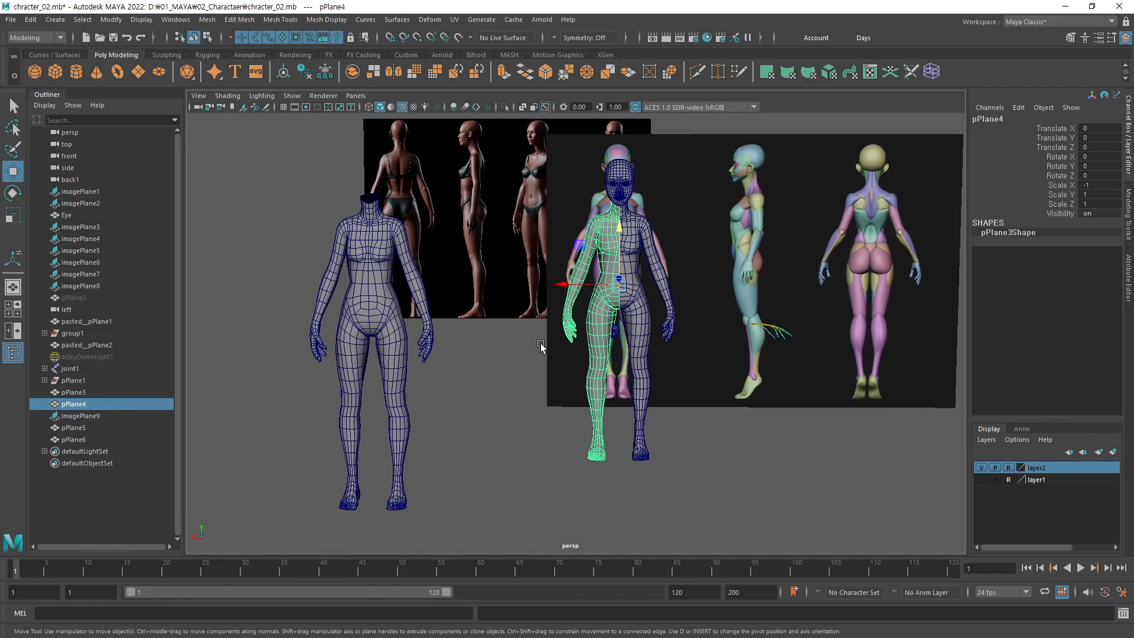
pyautogui.keyDown('alt'); pyautogui.moveTo(546, 318); pyautogui.dragTo(744, 305, button='right'); pyautogui.keyUp('alt')
pyautogui.keyDown('alt'); pyautogui.moveTo(599, 335); pyautogui.dragTo(620, 270, button='middle'); pyautogui.keyUp('alt')
# Step: Compare the thighs and knees of the mesh with the anatomy reference in the back1 view
pyautogui.press('space')
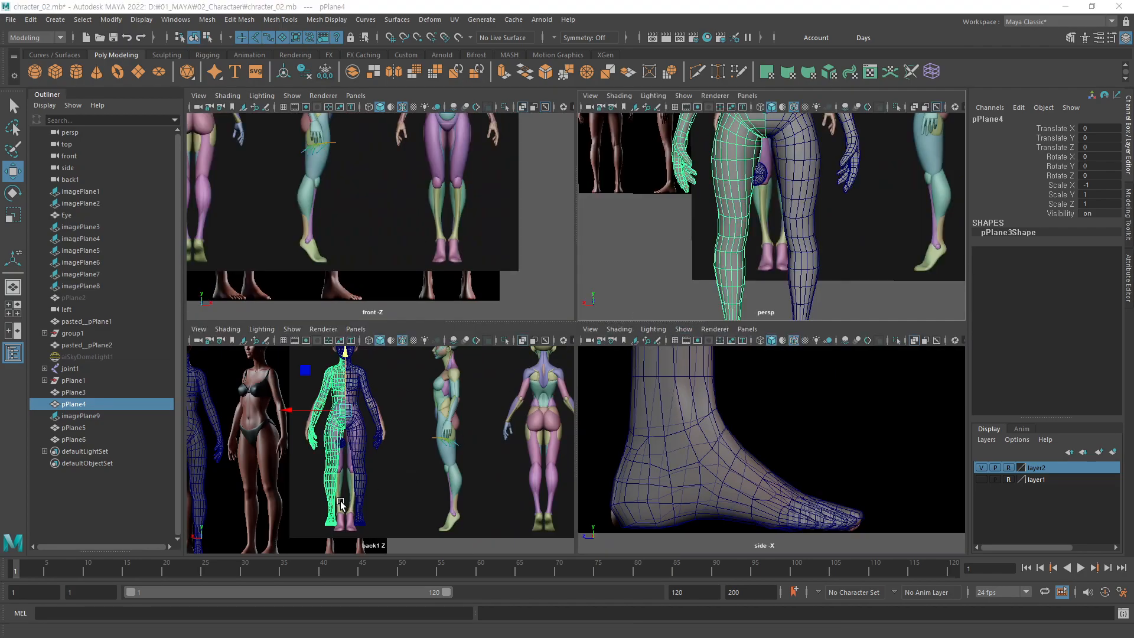
pyautogui.press('space')
pyautogui.keyDown('alt'); pyautogui.moveTo(486, 444); pyautogui.dragTo(536, 356, button='middle'); pyautogui.keyUp('alt')
pyautogui.keyDown('alt'); pyautogui.moveTo(613, 333); pyautogui.dragTo(695, 343, button='right'); pyautogui.keyUp('alt')
pyautogui.keyDown('alt'); pyautogui.moveTo(501, 370); pyautogui.dragTo(507, 395, button='middle'); pyautogui.keyUp('alt')
pyautogui.keyDown('alt'); pyautogui.moveTo(611, 277); pyautogui.dragTo(651, 280, button='right'); pyautogui.keyUp('alt')
pyautogui.keyDown('alt'); pyautogui.moveTo(534, 252); pyautogui.dragTo(528, 372, button='middle'); pyautogui.keyUp('alt')
pyautogui.keyDown('alt'); pyautogui.moveTo(529, 304); pyautogui.dragTo(667, 312, button='right'); pyautogui.keyUp('alt')
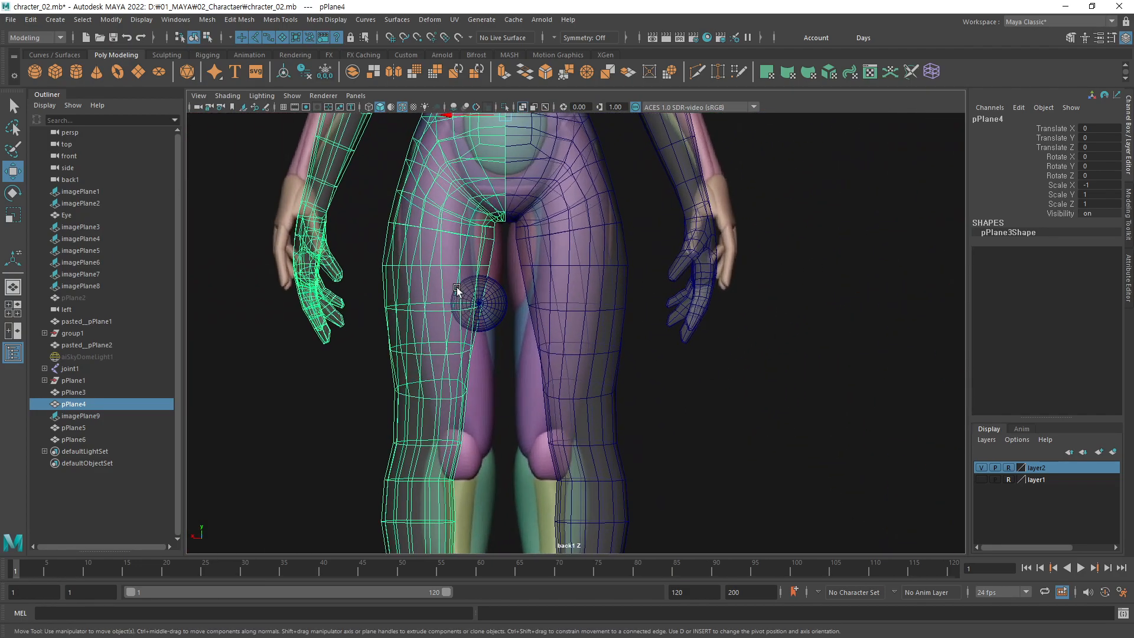
# Step: Try to narrow the upper thigh with a lattice on its edge loop, shifting the inner and outer lattice points sideways
pyautogui.moveTo(481, 277); pyautogui.dragTo(482, 243, button='right')
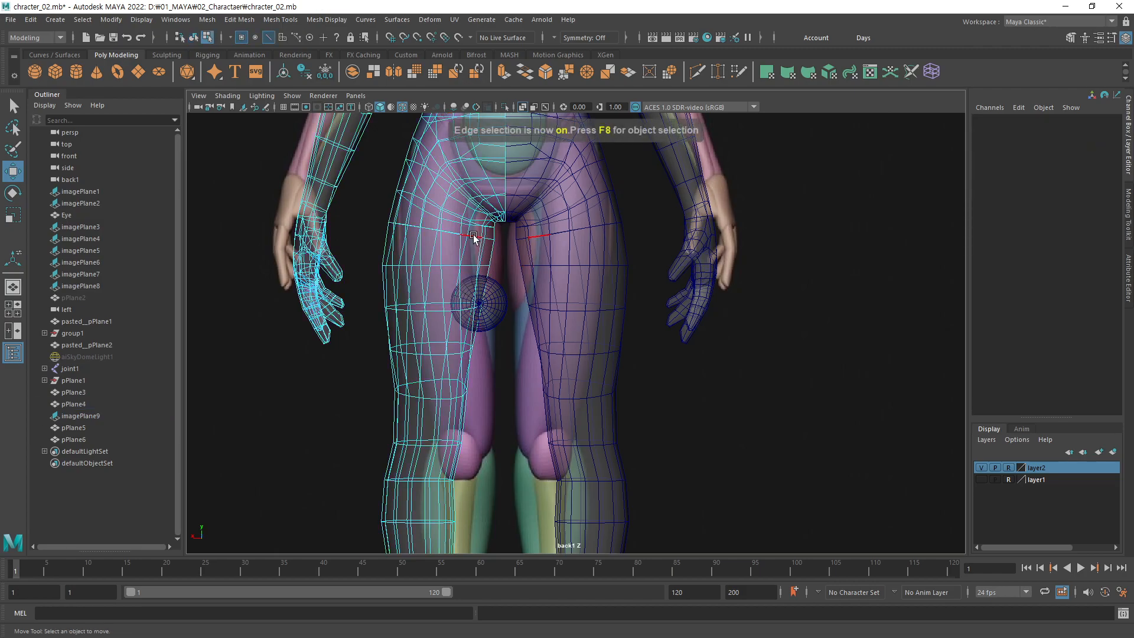
pyautogui.doubleClick(473, 238)
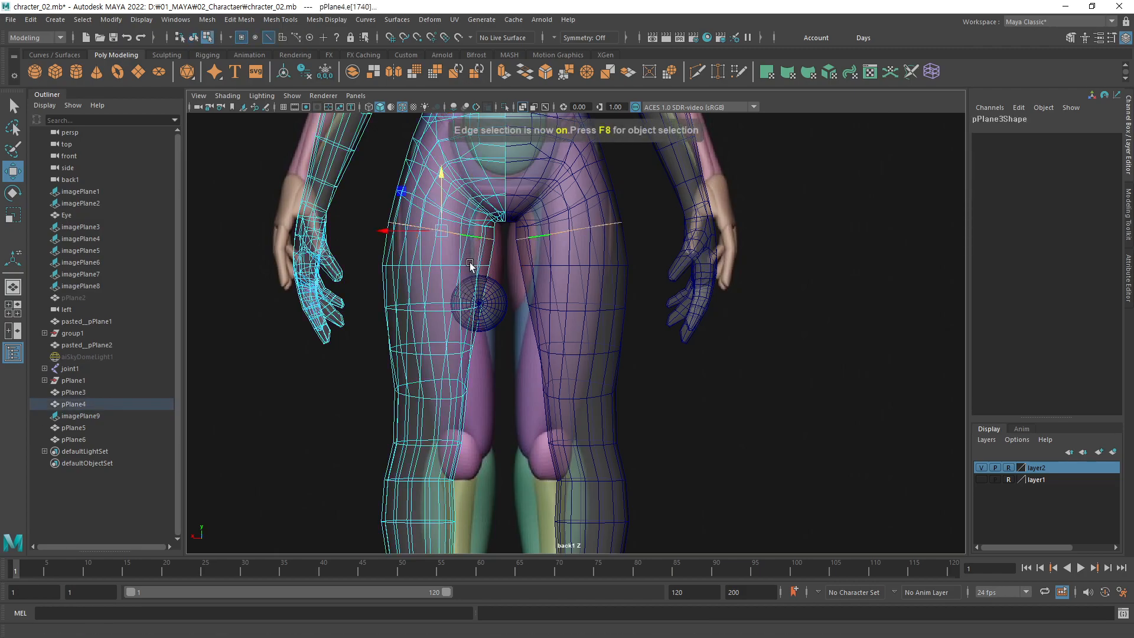
pyautogui.click(932, 72)
pyautogui.moveTo(548, 300); pyautogui.dragTo(331, 351, button='right')
pyautogui.moveTo(259, 336); pyautogui.dragTo(566, 198, button='right')
pyautogui.moveTo(566, 197); pyautogui.dragTo(500, 284)
pyautogui.moveTo(562, 284); pyautogui.dragTo(572, 286, button='middle')
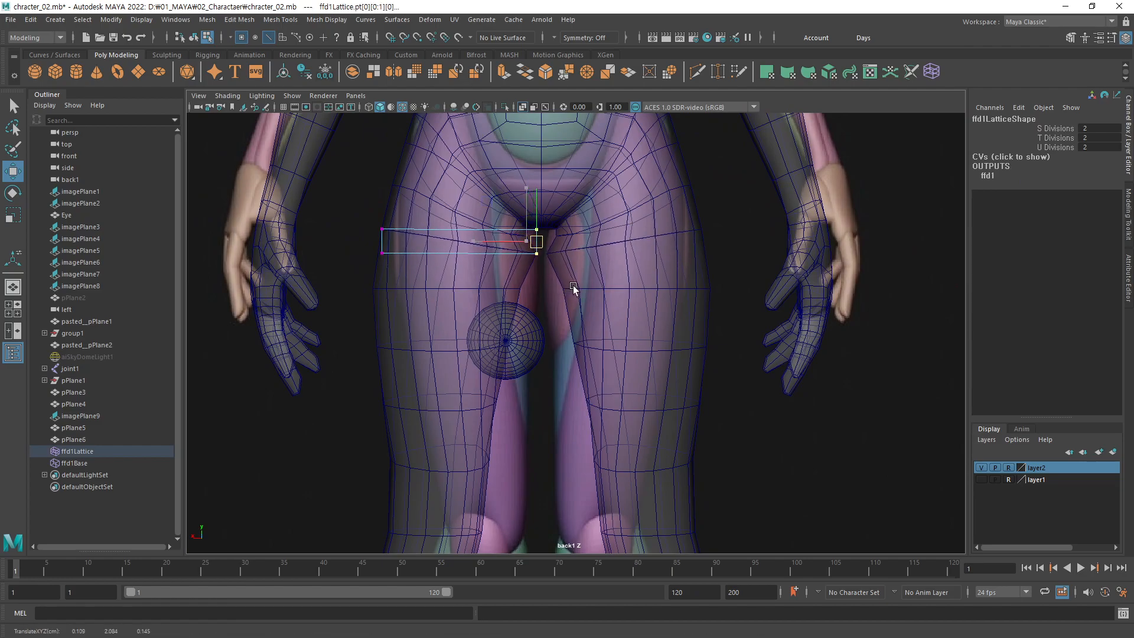
pyautogui.moveTo(396, 209); pyautogui.dragTo(348, 283)
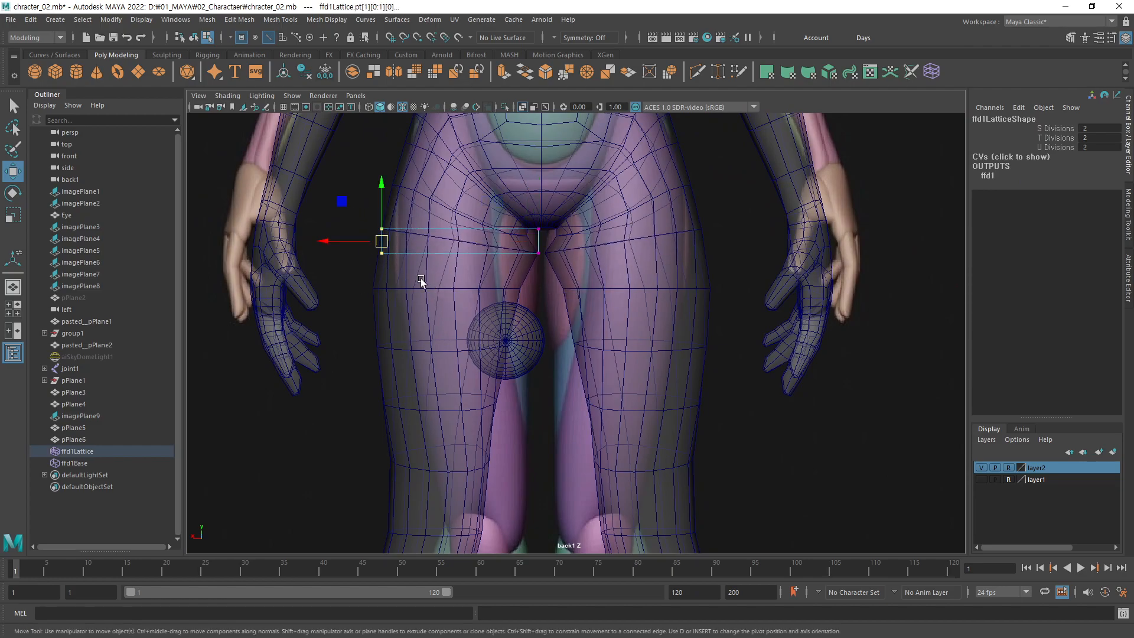
pyautogui.moveTo(349, 242); pyautogui.dragTo(357, 244)
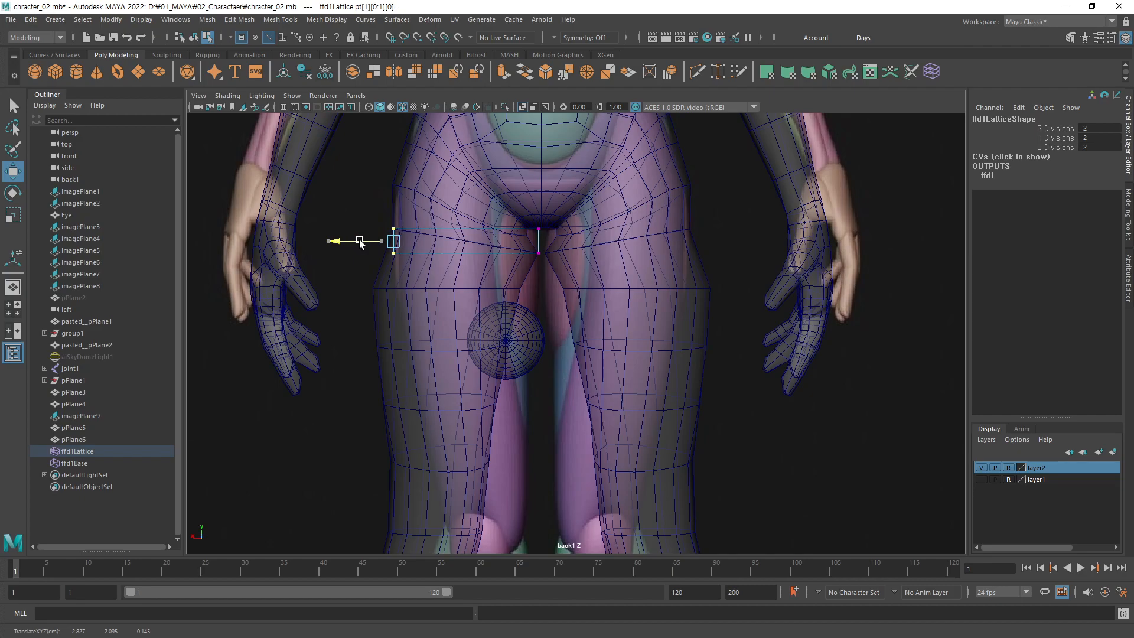
pyautogui.press('q')
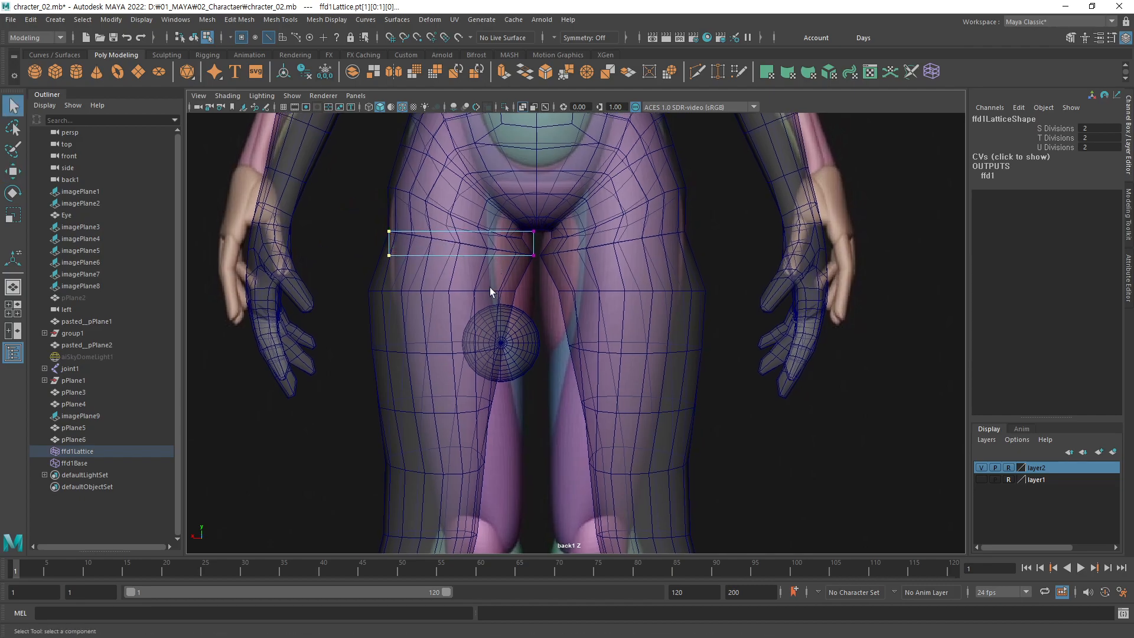
# Step: Undo the upper-thigh lattice and its edge-loop selection on pPlane4
pyautogui.press('space')
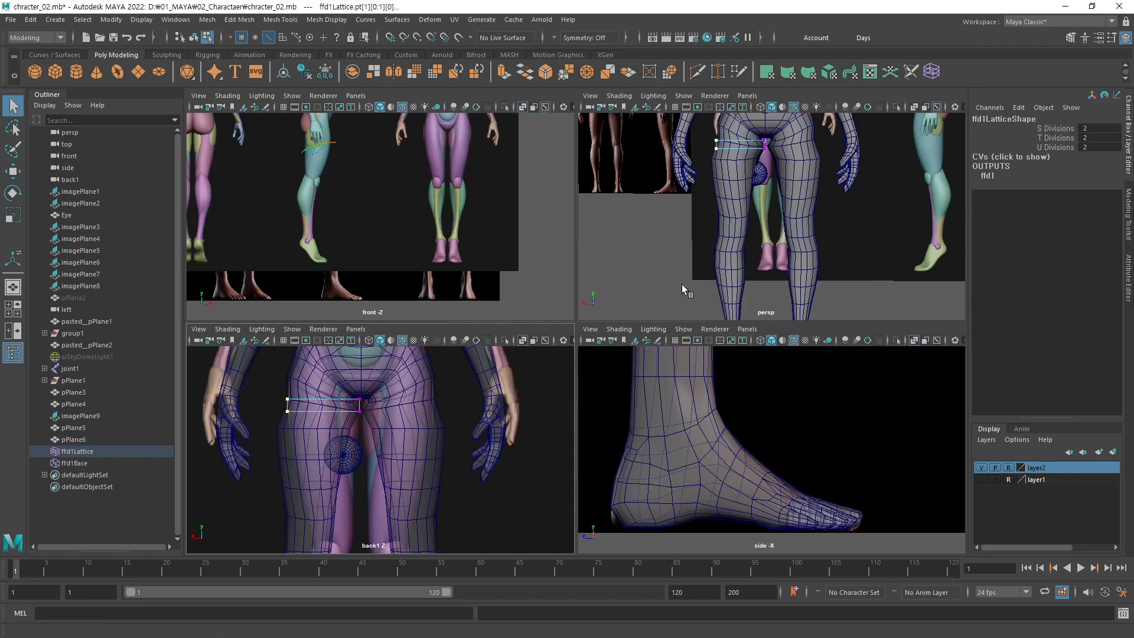
pyautogui.hotkey('ctrl', 'z')
pyautogui.hotkey('ctrl', 'z')
pyautogui.keyDown('alt'); pyautogui.moveTo(833, 255); pyautogui.dragTo(692, 257, button='right'); pyautogui.keyUp('alt')
pyautogui.keyDown('alt'); pyautogui.moveTo(752, 237); pyautogui.dragTo(728, 248, button='middle'); pyautogui.keyUp('alt')
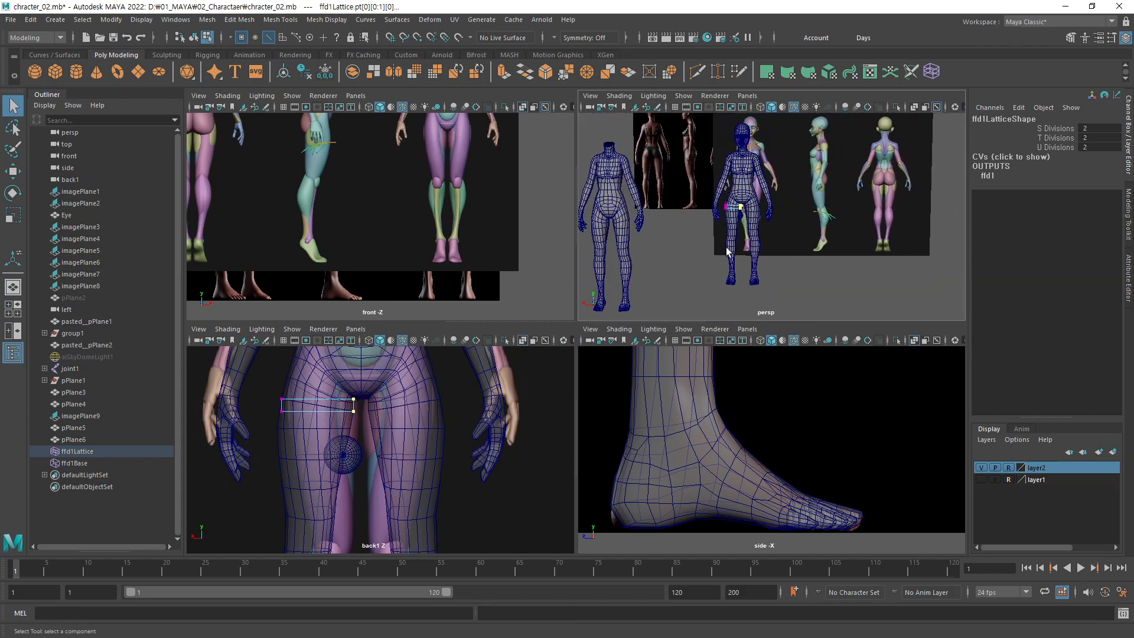
pyautogui.press('space')
pyautogui.keyDown('alt'); pyautogui.moveTo(714, 307); pyautogui.dragTo(760, 290, button='middle'); pyautogui.keyUp('alt')
pyautogui.hotkey('ctrl', 'z')
pyautogui.hotkey('ctrl', 'z')
pyautogui.hotkey('ctrl', 'z')
pyautogui.hotkey('ctrl', 'z')
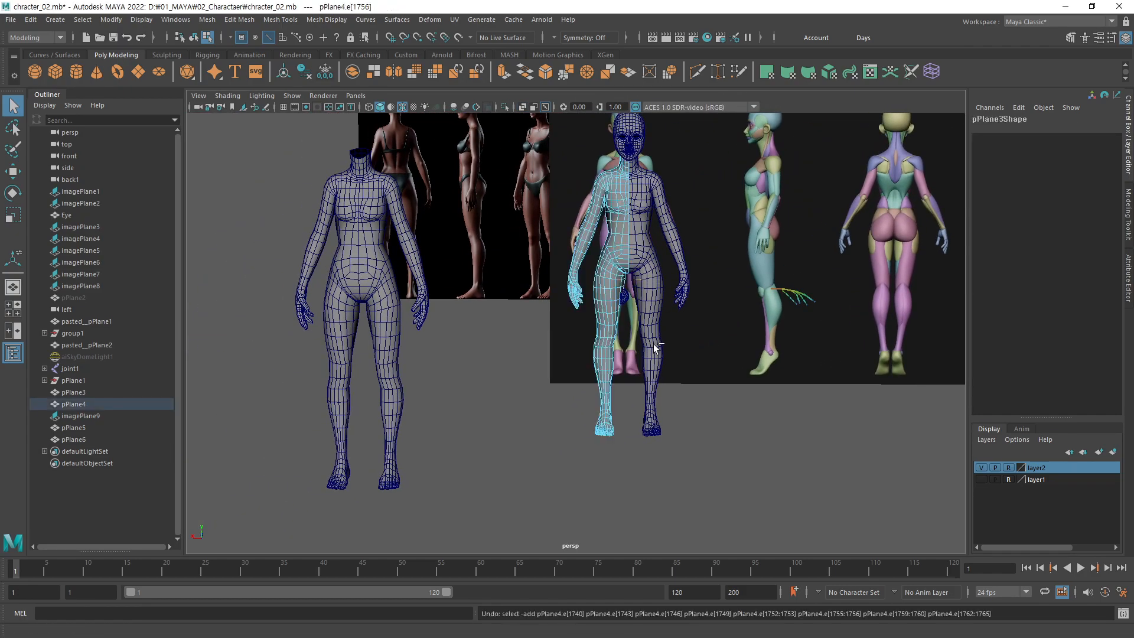
# Step: Undo the history deletion and the whole leg lattice edit, back to the point selection of the hip lattice
pyautogui.hotkey('ctrl', 'z')
pyautogui.hotkey('ctrl', 'z')
pyautogui.hotkey('ctrl', 'z')
pyautogui.hotkey('ctrl', 'z')
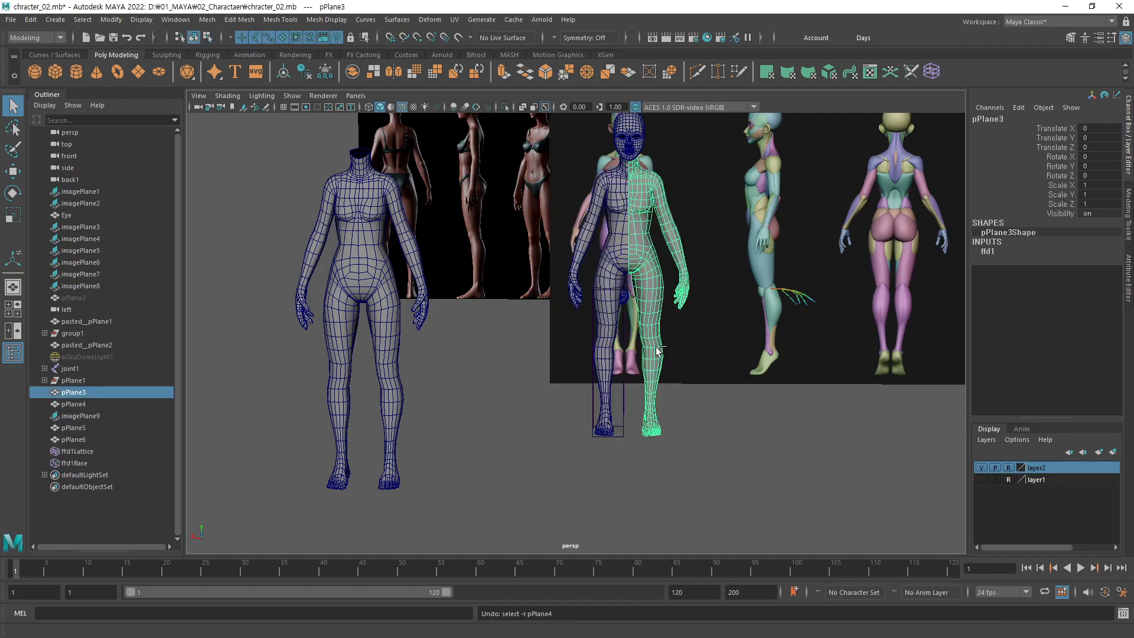
pyautogui.hotkey('ctrl', 'z')
pyautogui.hotkey('ctrl', 'z')
pyautogui.hotkey('ctrl', 'z')
pyautogui.hotkey('ctrl', 'z')
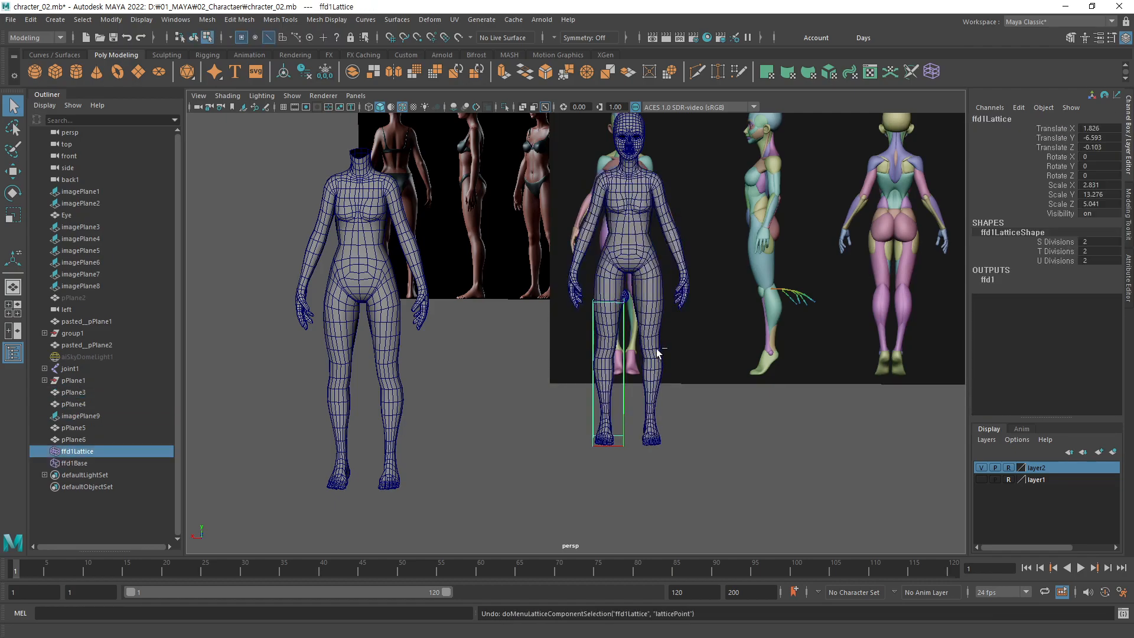
pyautogui.hotkey('ctrl', 'z')
pyautogui.hotkey('ctrl', 'z')
pyautogui.hotkey('ctrl', 'z')
pyautogui.hotkey('ctrl', 'z')
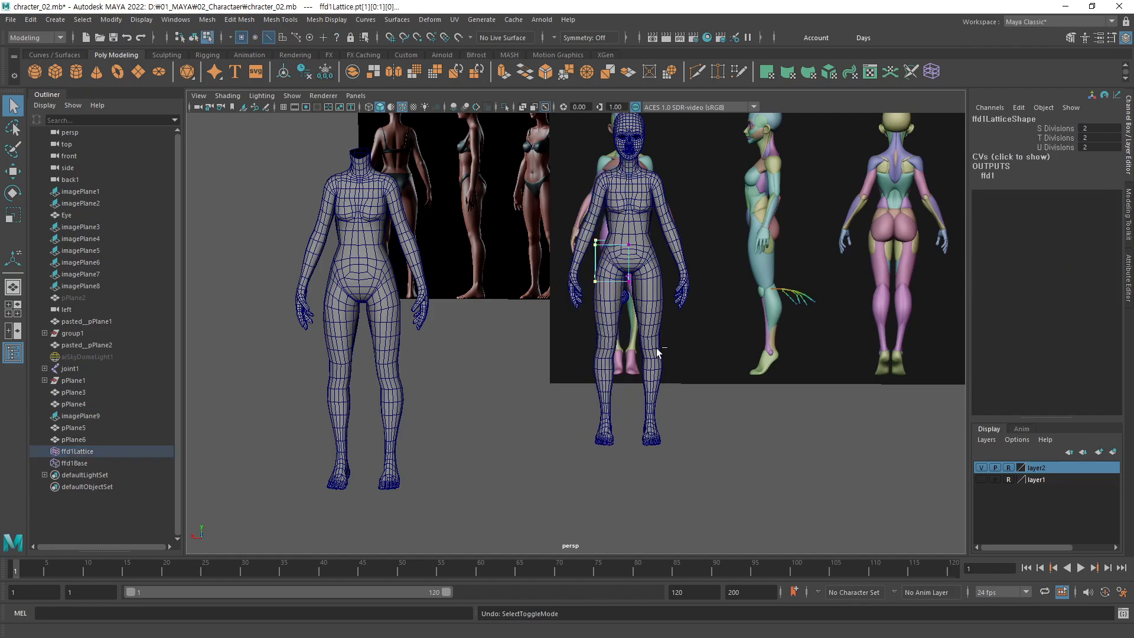
# Step: Return to object selection and delete the half-body mesh's history to bake in the hip lattice deformation
pyautogui.keyDown('alt'); pyautogui.moveTo(658, 348); pyautogui.dragTo(675, 324); pyautogui.keyUp('alt')
pyautogui.press('F8')
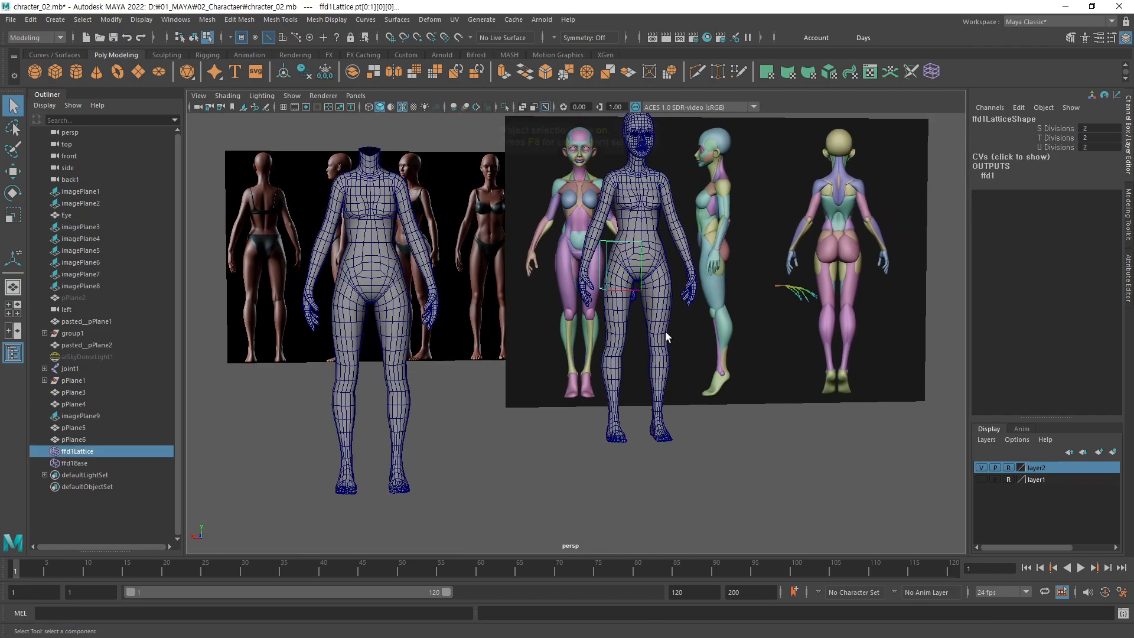
pyautogui.click(635, 466)
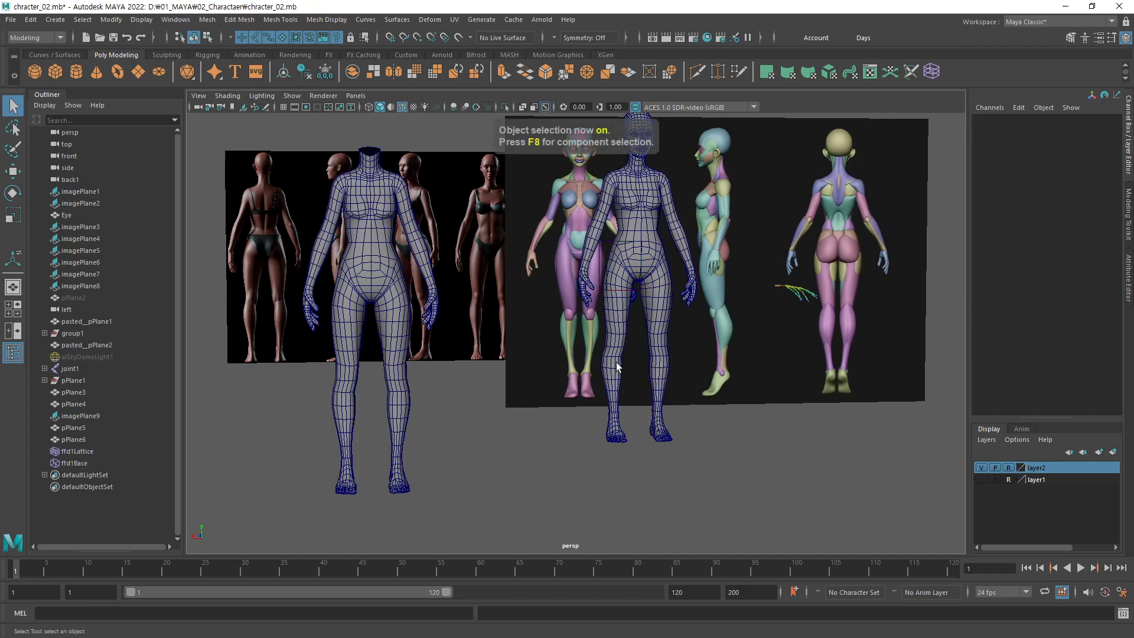
pyautogui.click(617, 366)
pyautogui.hotkey('alt', 'shift', 'd')
pyautogui.keyDown('alt'); pyautogui.moveTo(652, 490); pyautogui.dragTo(699, 367); pyautogui.keyUp('alt')
pyautogui.click(657, 316)
pyautogui.keyDown('alt'); pyautogui.moveTo(656, 316); pyautogui.dragTo(691, 324); pyautogui.keyUp('alt')
pyautogui.keyDown('alt'); pyautogui.moveTo(691, 324); pyautogui.dragTo(720, 290, button='right'); pyautogui.keyUp('alt')
pyautogui.keyDown('alt'); pyautogui.moveTo(719, 290); pyautogui.dragTo(564, 433); pyautogui.keyUp('alt')
pyautogui.click(564, 433)
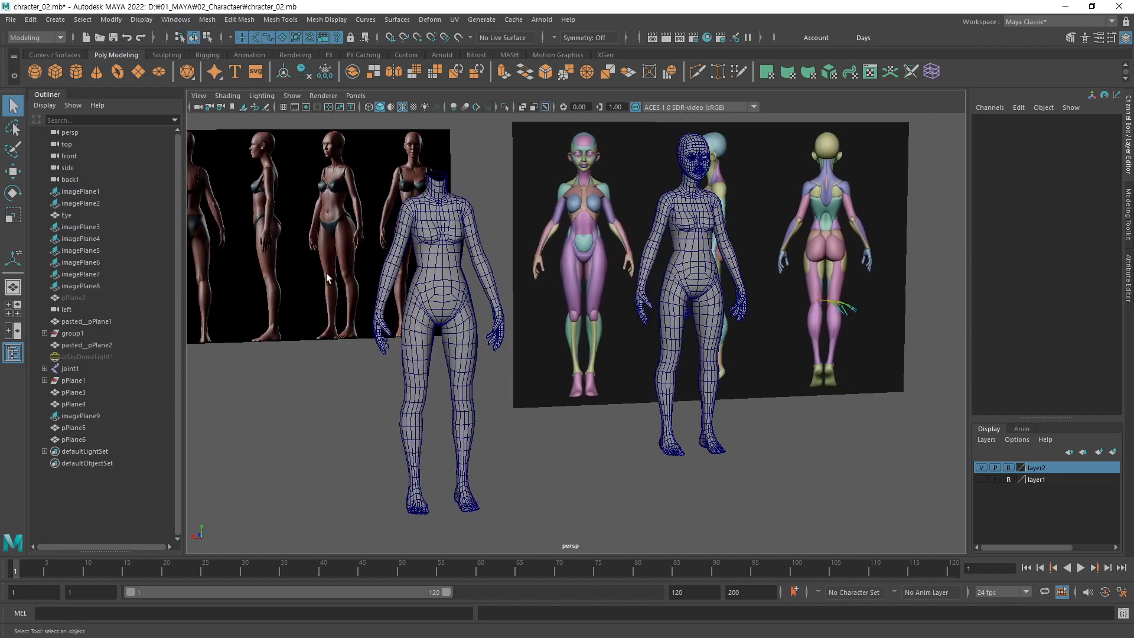
# Step: Duplicate both head halves, pasted__pPlane1 and pasted__pPlane2, and place the copies on the neck of the headless body
pyautogui.keyDown('alt'); pyautogui.moveTo(569, 323); pyautogui.dragTo(678, 270); pyautogui.keyUp('alt')
pyautogui.moveTo(678, 270)
pyautogui.keyDown('alt'); pyautogui.mouseDown(button='middle')
pyautogui.moveTo(606, 273)
pyautogui.moveTo(682, 275)
pyautogui.mouseUp(button='middle'); pyautogui.keyUp('alt')
pyautogui.scroll(3, 649, 278)
pyautogui.click(758, 155)
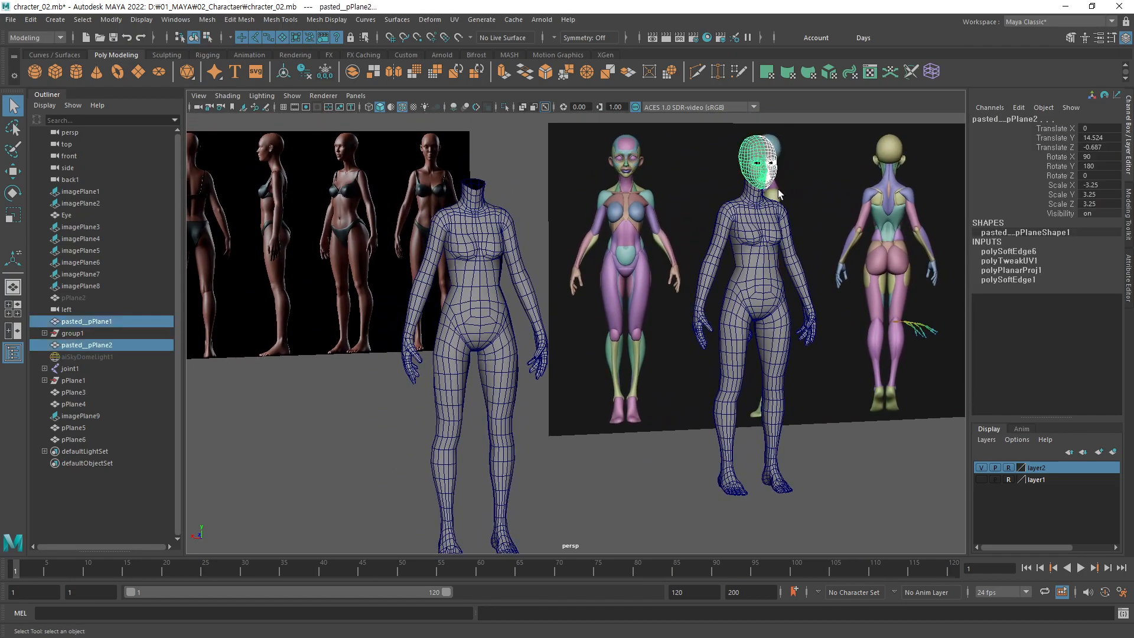
pyautogui.press('w')
pyautogui.hotkey('ctrl', 'd')
pyautogui.moveTo(744, 180); pyautogui.dragTo(422, 203)
pyautogui.click(501, 206)
pyautogui.keyDown('alt'); pyautogui.moveTo(544, 233); pyautogui.dragTo(642, 254); pyautogui.keyUp('alt')
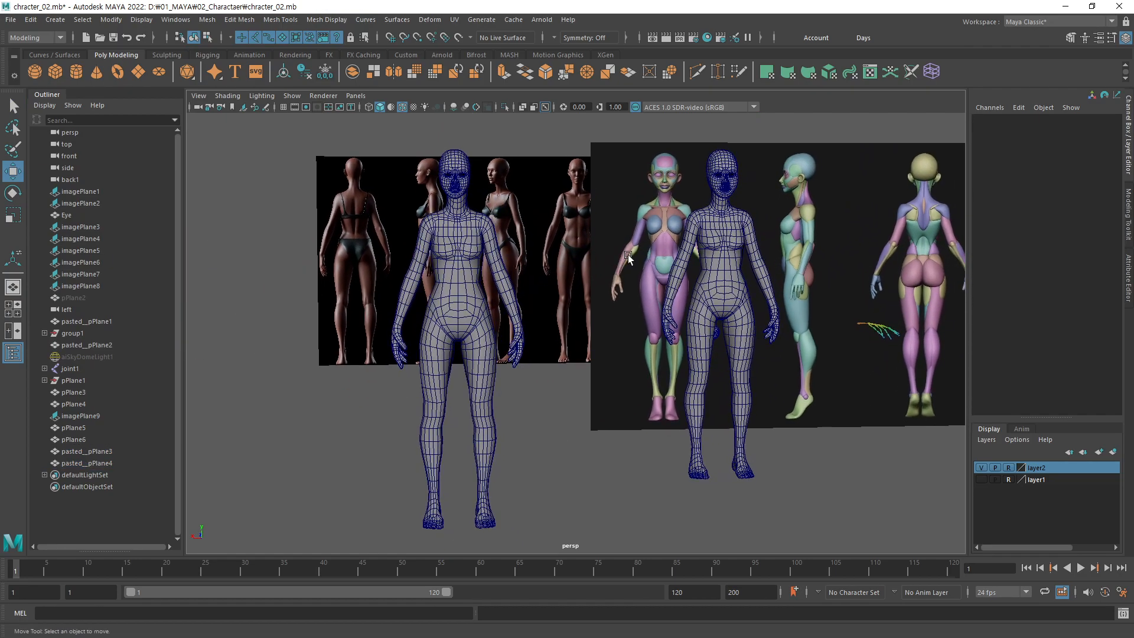
pyautogui.moveTo(446, 152); pyautogui.dragTo(398, 180)
pyautogui.click(562, 140)
# Step: Compare the proportions of the two full bodies with each other and with the reference images in the perspective and back1 views
pyautogui.keyDown('alt'); pyautogui.moveTo(679, 278); pyautogui.dragTo(640, 299); pyautogui.keyUp('alt')
pyautogui.keyDown('alt'); pyautogui.moveTo(561, 407); pyautogui.dragTo(620, 251); pyautogui.keyUp('alt')
pyautogui.click(670, 317)
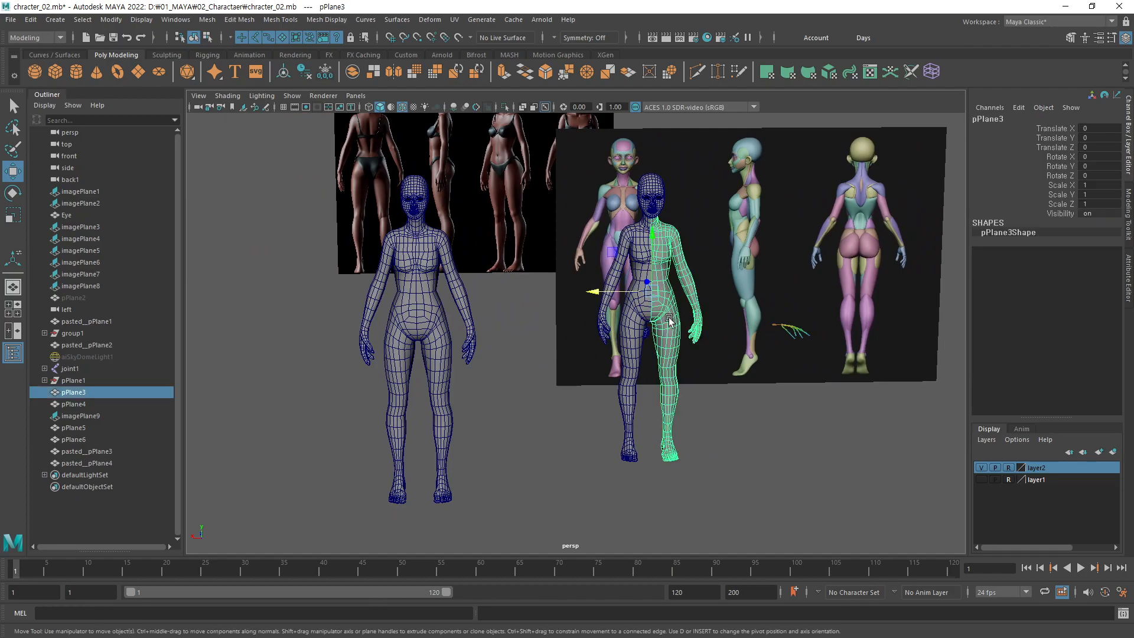
pyautogui.click(534, 408)
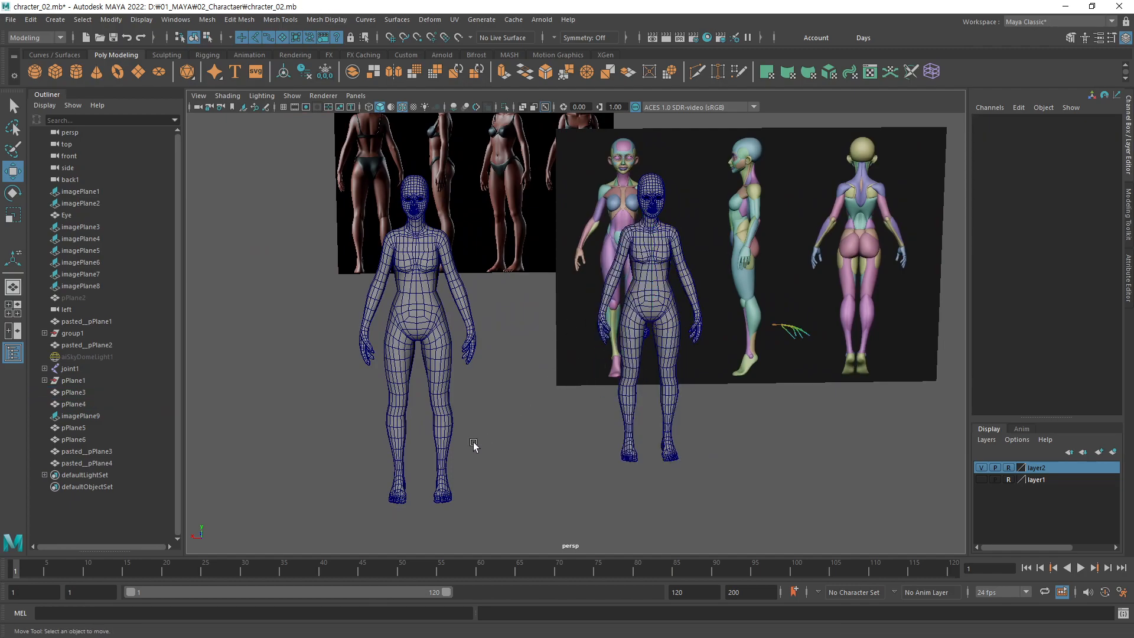
pyautogui.keyDown('alt'); pyautogui.moveTo(493, 377); pyautogui.dragTo(641, 347); pyautogui.keyUp('alt')
pyautogui.click(617, 338)
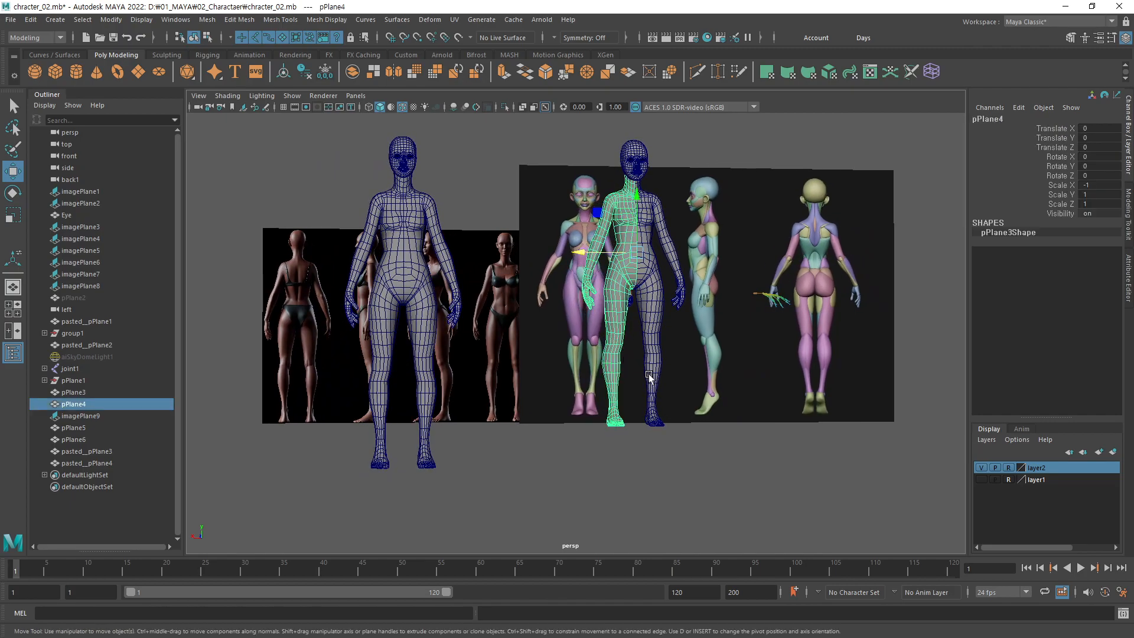
pyautogui.press('space')
pyautogui.press('space')
pyautogui.keyDown('alt'); pyautogui.moveTo(615, 405); pyautogui.dragTo(332, 445, button='right'); pyautogui.keyUp('alt')
pyautogui.keyDown('alt'); pyautogui.moveTo(565, 405); pyautogui.dragTo(548, 327, button='middle'); pyautogui.keyUp('alt')
pyautogui.press('space')
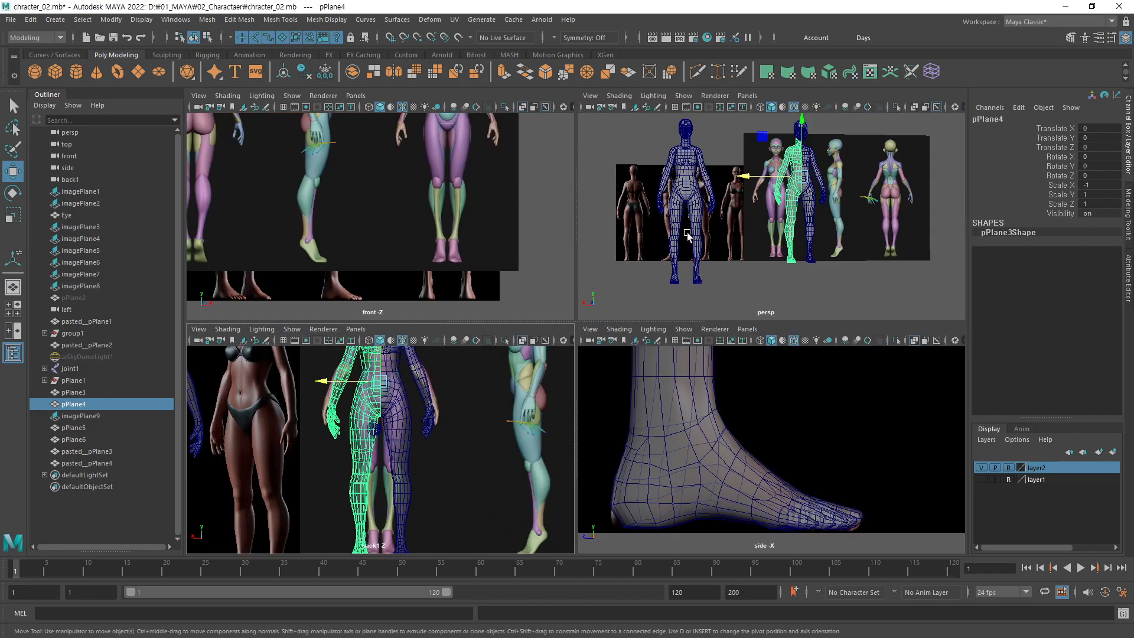
pyautogui.press('space')
pyautogui.keyDown('alt'); pyautogui.moveTo(653, 339); pyautogui.dragTo(581, 414); pyautogui.keyUp('alt')
pyautogui.click(594, 463)
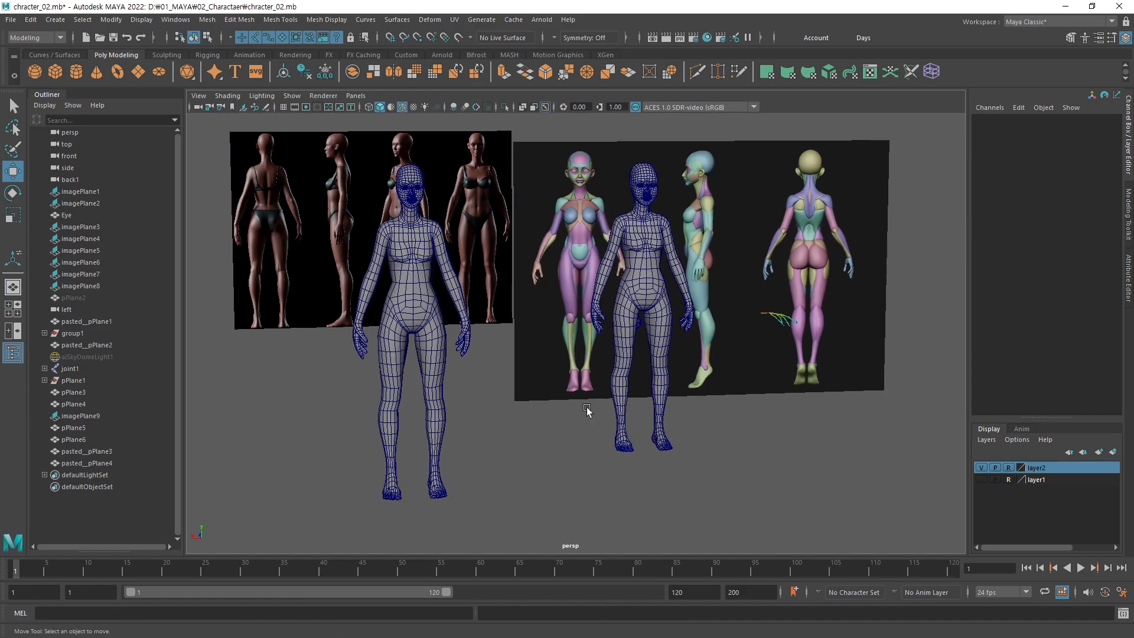
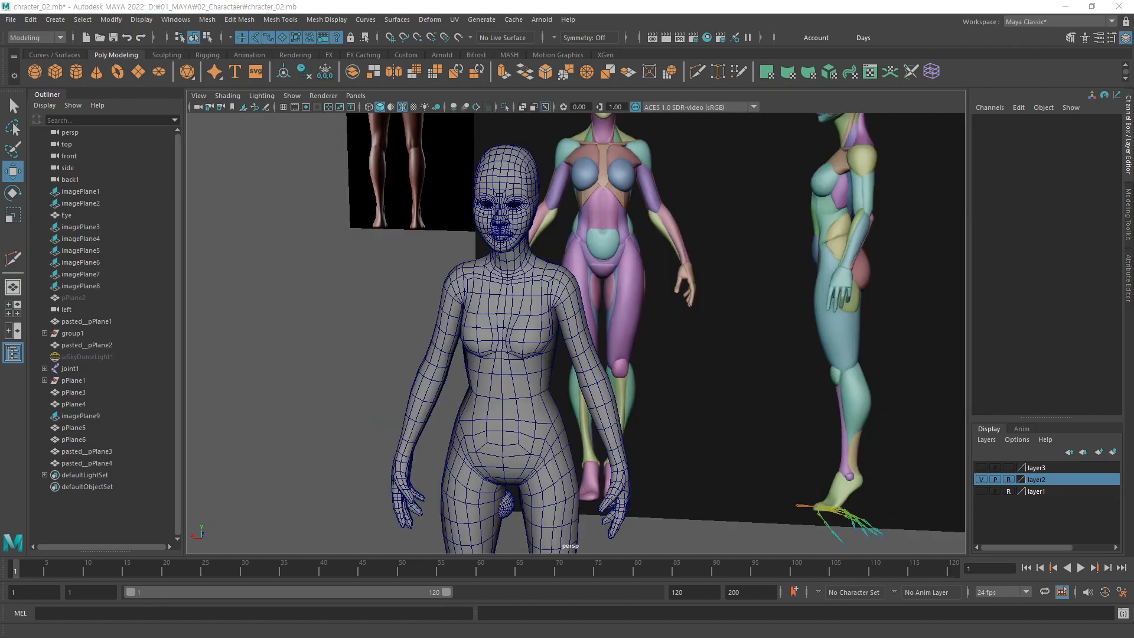
# Step: Examine the torso, waist and arms of the body mesh from the front and side against the anatomy reference
pyautogui.click(550, 438)
pyautogui.keyDown('alt'); pyautogui.moveTo(550, 439); pyautogui.dragTo(431, 473); pyautogui.keyUp('alt')
pyautogui.click(536, 350)
pyautogui.keyDown('alt'); pyautogui.moveTo(536, 350); pyautogui.dragTo(661, 415); pyautogui.keyUp('alt')
pyautogui.keyDown('alt'); pyautogui.moveTo(595, 375); pyautogui.dragTo(635, 330, button='right'); pyautogui.keyUp('alt')
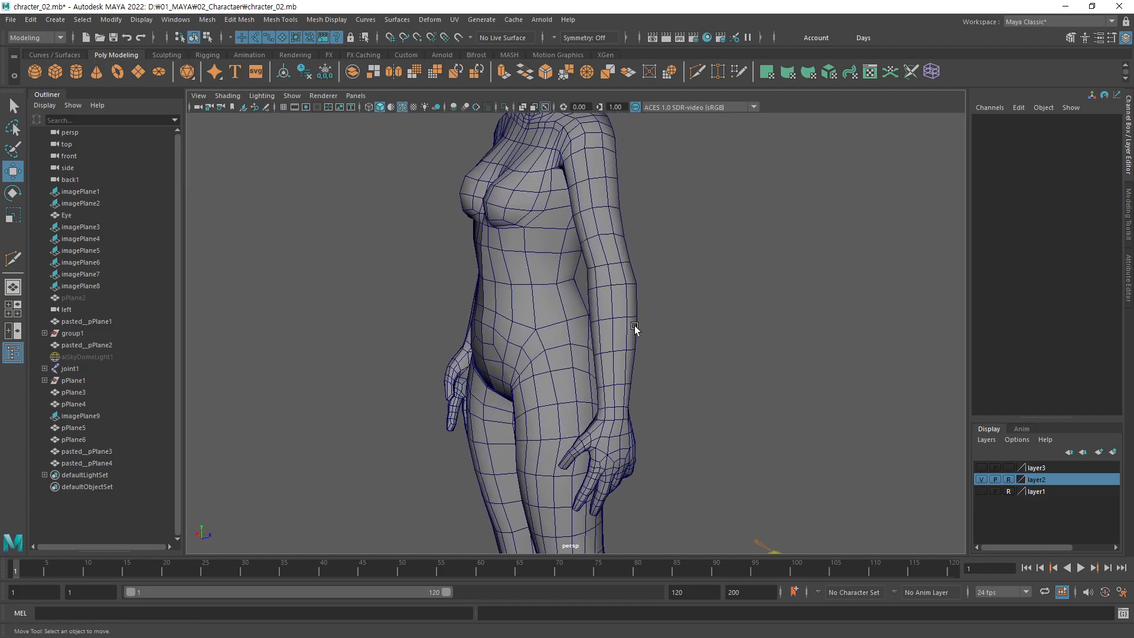
pyautogui.click(612, 341)
pyautogui.keyDown('alt'); pyautogui.moveTo(610, 342); pyautogui.dragTo(677, 326); pyautogui.keyUp('alt')
pyautogui.keyDown('alt'); pyautogui.moveTo(677, 326); pyautogui.dragTo(600, 402, button='middle'); pyautogui.keyUp('alt')
pyautogui.keyDown('alt'); pyautogui.moveTo(599, 402); pyautogui.dragTo(858, 329, button='right'); pyautogui.keyUp('alt')
pyautogui.keyDown('alt'); pyautogui.moveTo(590, 331); pyautogui.dragTo(550, 408, button='right'); pyautogui.keyUp('alt')
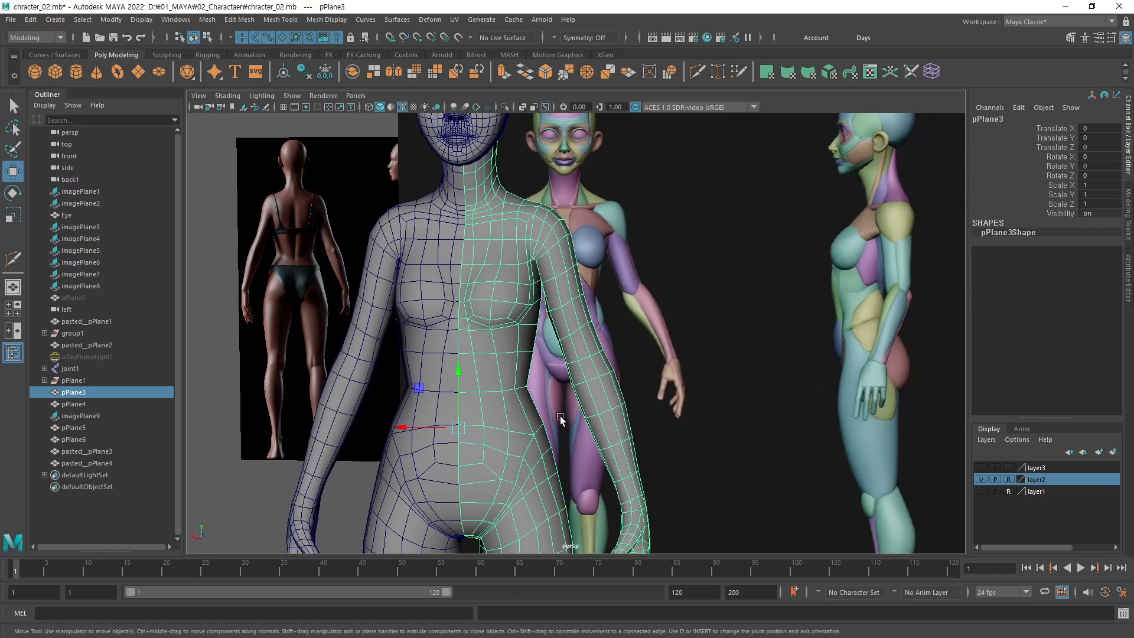
pyautogui.press('space')
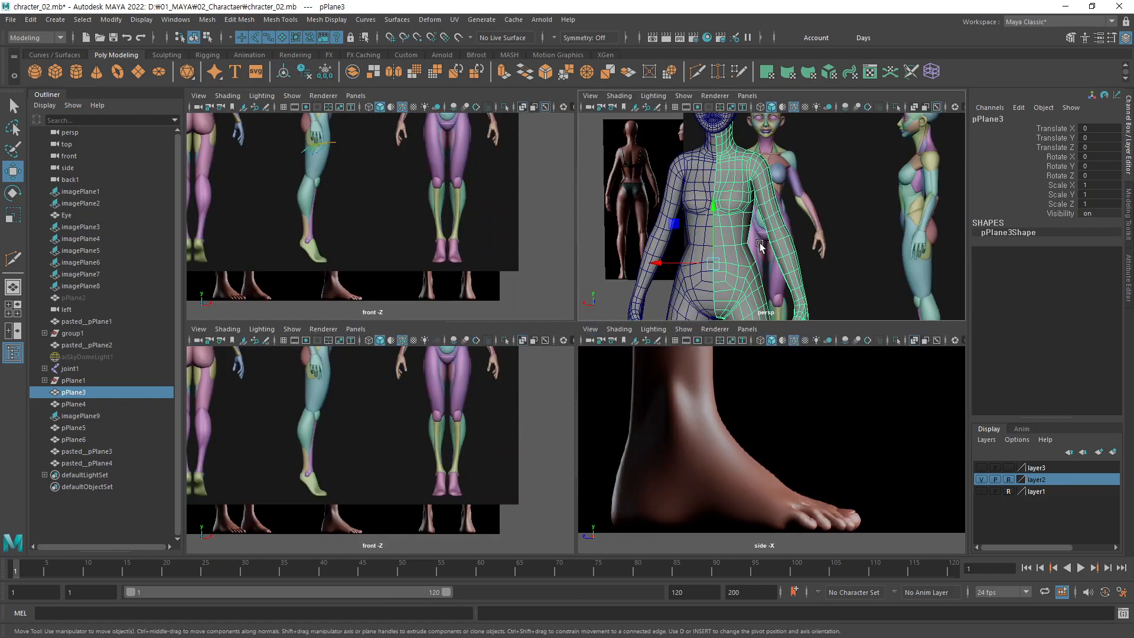
pyautogui.press('space')
pyautogui.keyDown('alt'); pyautogui.moveTo(628, 388); pyautogui.dragTo(597, 384); pyautogui.keyUp('alt')
pyautogui.keyDown('alt'); pyautogui.moveTo(597, 384); pyautogui.dragTo(810, 357, button='right'); pyautogui.keyUp('alt')
pyautogui.keyDown('alt'); pyautogui.moveTo(810, 357); pyautogui.dragTo(615, 352); pyautogui.keyUp('alt')
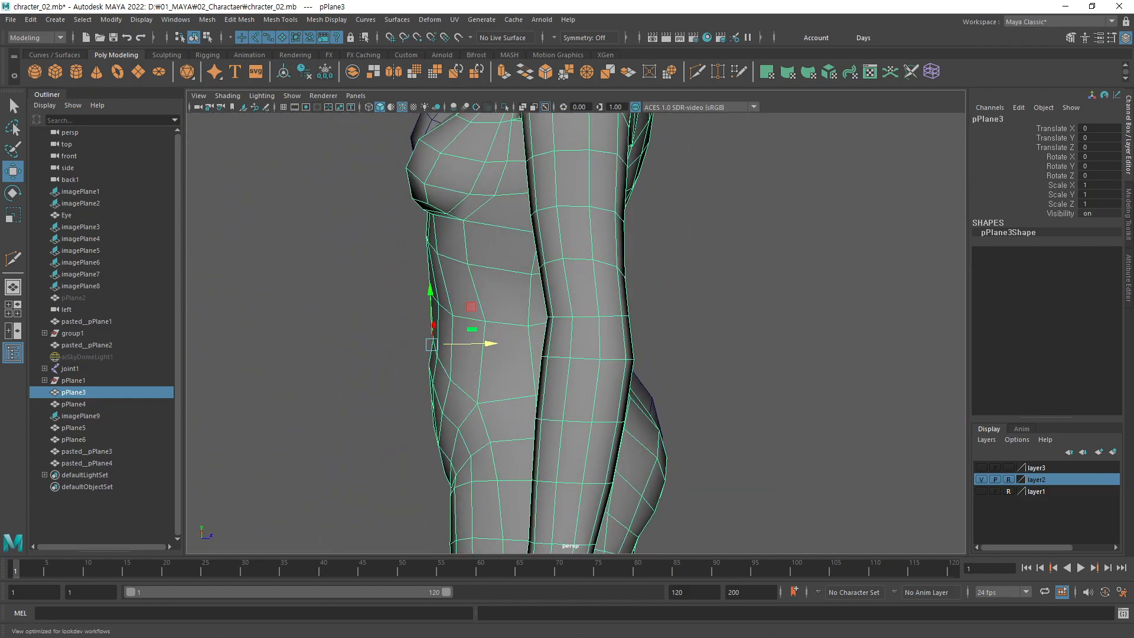
pyautogui.moveTo(614, 340)
pyautogui.keyDown('alt'); pyautogui.mouseDown()
pyautogui.moveTo(671, 385)
pyautogui.moveTo(598, 338)
pyautogui.mouseUp(); pyautogui.keyUp('alt')
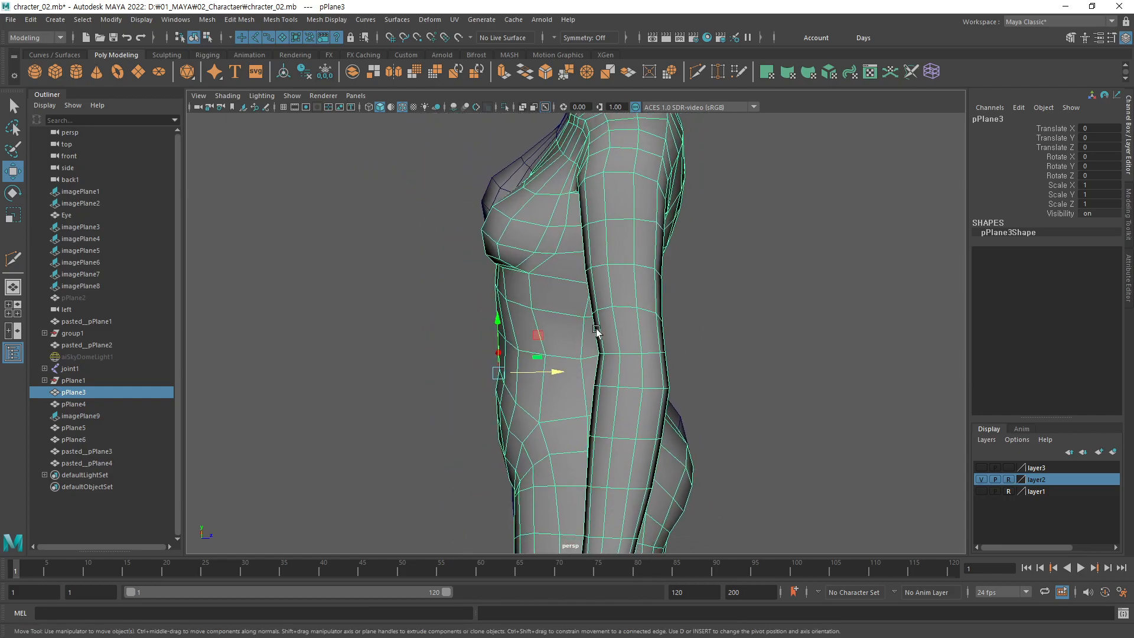
# Step: Try to slice a new edge ring across the arm near the elbow loop of pPlane3 with the Multi-Cut tool
pyautogui.moveTo(648, 366)
pyautogui.keyDown('alt'); pyautogui.mouseDown()
pyautogui.moveTo(727, 375)
pyautogui.moveTo(597, 374)
pyautogui.moveTo(460, 352)
pyautogui.moveTo(655, 372)
pyautogui.moveTo(578, 392)
pyautogui.mouseUp(); pyautogui.keyUp('alt')
pyautogui.press('F10')
pyautogui.doubleClick(639, 354)
pyautogui.press('q')
pyautogui.press('4')
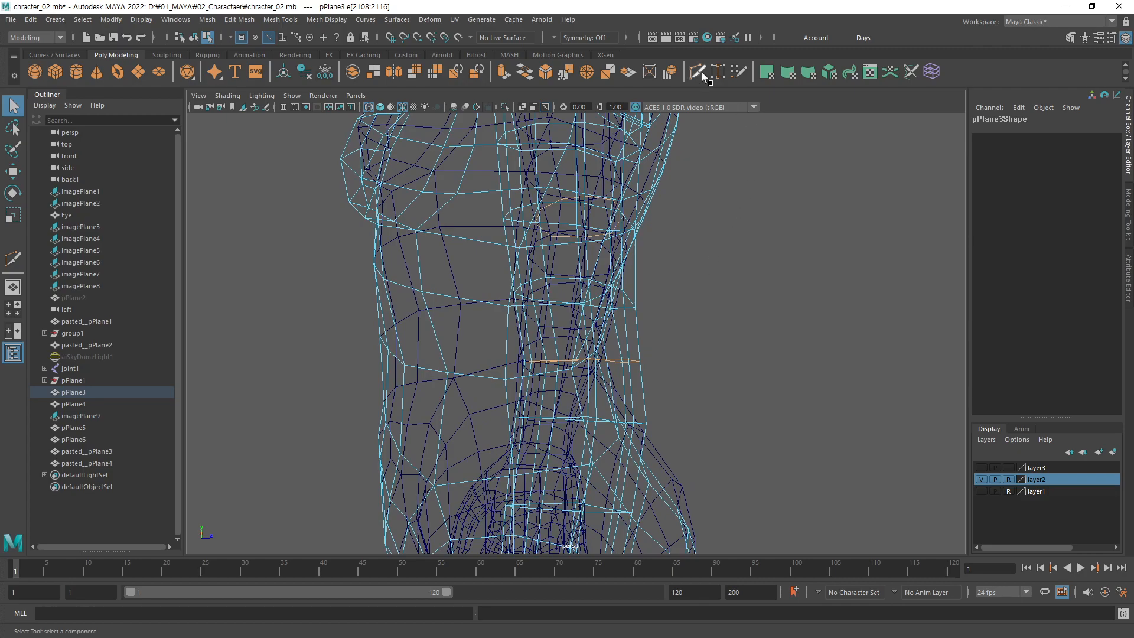
pyautogui.hotkey('ctrl', 'shift', 'x')
pyautogui.moveTo(533, 349); pyautogui.dragTo(484, 371)
pyautogui.keyDown('alt'); pyautogui.moveTo(599, 407); pyautogui.dragTo(554, 396); pyautogui.keyUp('alt')
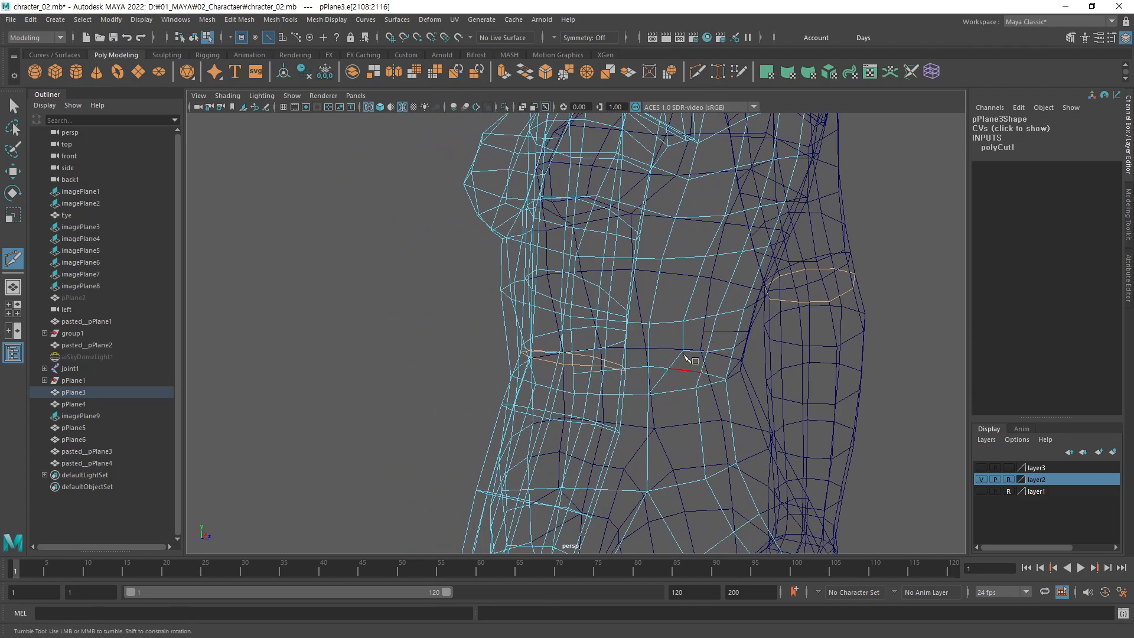
pyautogui.moveTo(668, 390)
pyautogui.keyDown('alt'); pyautogui.mouseDown()
pyautogui.moveTo(653, 398)
pyautogui.moveTo(810, 389)
pyautogui.moveTo(721, 380)
pyautogui.moveTo(821, 403)
pyautogui.mouseUp(); pyautogui.keyUp('alt')
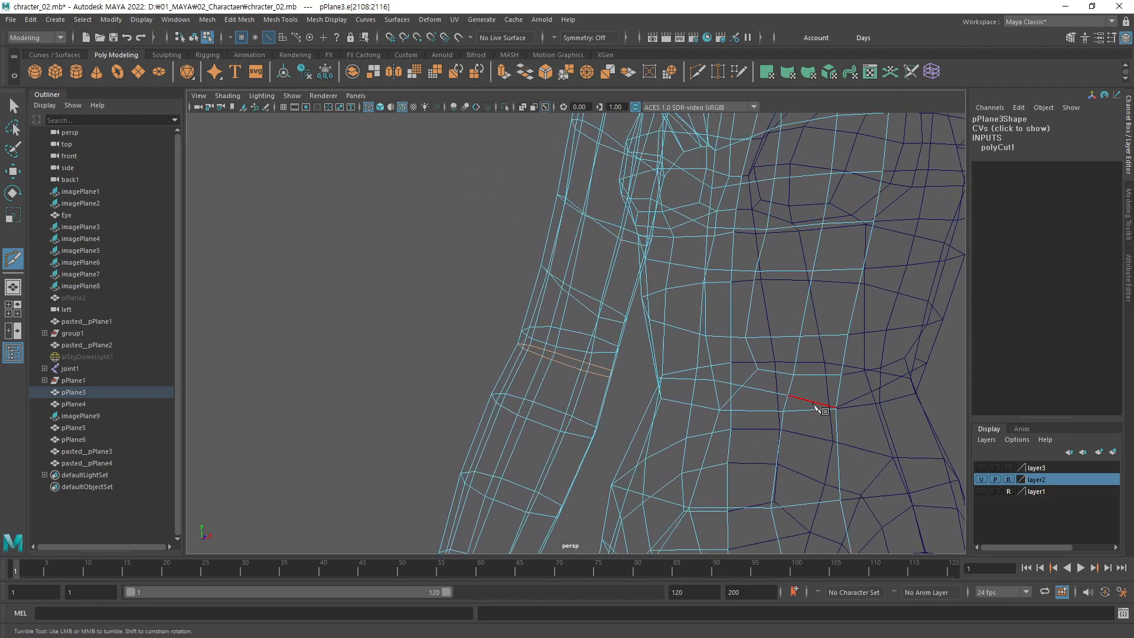
pyautogui.press('5')
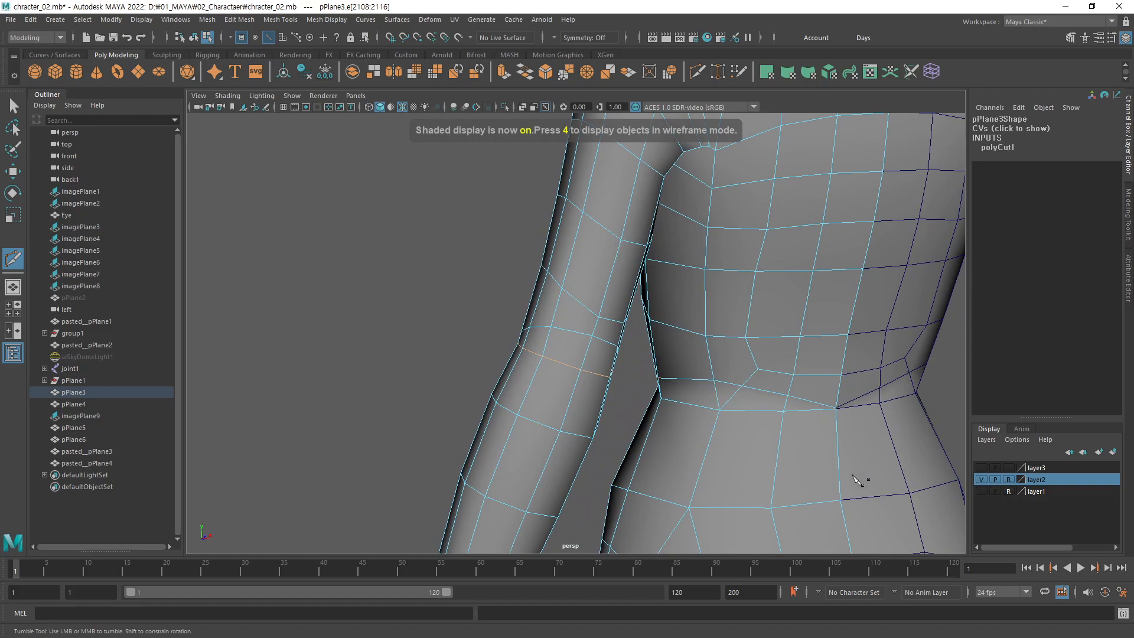
pyautogui.hotkey('ctrl', 'z')
# Step: Select the faces around the elbow of pPlane3's arm and show the mesh in wireframe
pyautogui.moveTo(680, 420)
pyautogui.keyDown('alt'); pyautogui.mouseDown()
pyautogui.moveTo(863, 418)
pyautogui.moveTo(668, 407)
pyautogui.mouseUp(); pyautogui.keyUp('alt')
pyautogui.press('F11')
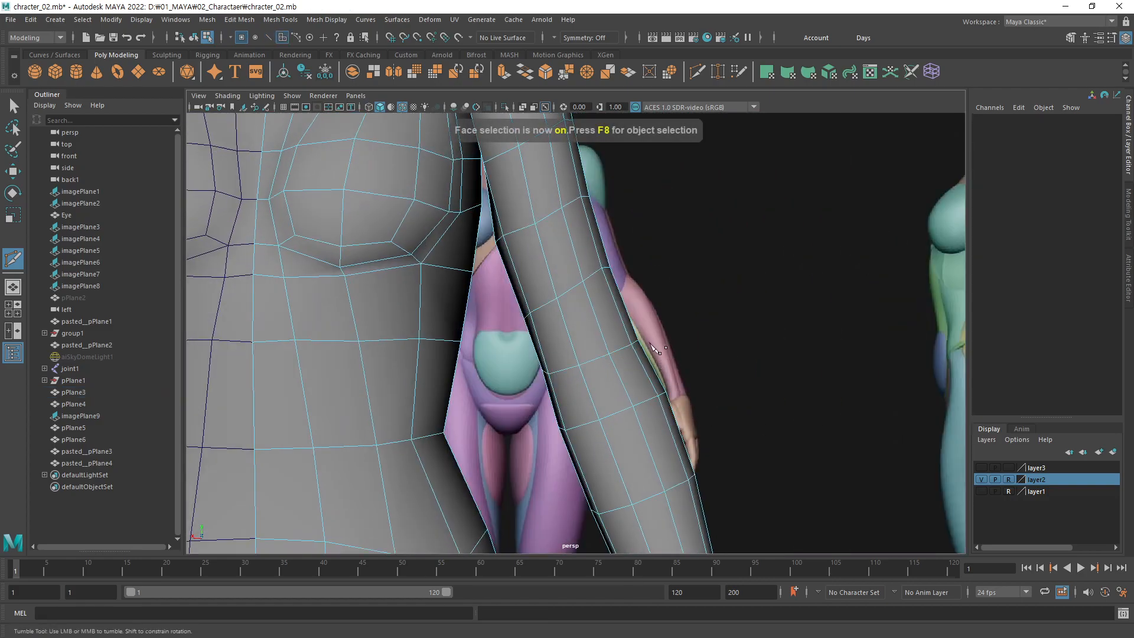
pyautogui.press('q')
pyautogui.moveTo(533, 385)
pyautogui.mouseDown()
pyautogui.moveTo(398, 375)
pyautogui.moveTo(598, 400)
pyautogui.moveTo(656, 378)
pyautogui.mouseUp()
pyautogui.press('4')
pyautogui.click(688, 345)
# Step: Slice two diagonal edge rings through the selected elbow faces of pPlane3 with Multi-Cut, meeting at the elbow's front and fanning out toward its back
pyautogui.click(739, 71)
pyautogui.keyDown('alt'); pyautogui.moveTo(635, 328); pyautogui.dragTo(622, 369); pyautogui.keyUp('alt')
pyautogui.press('space')
pyautogui.press('space')
pyautogui.keyDown('alt'); pyautogui.moveTo(586, 384); pyautogui.dragTo(711, 393, button='right'); pyautogui.keyUp('alt')
pyautogui.keyDown('alt'); pyautogui.moveTo(709, 393); pyautogui.dragTo(628, 348); pyautogui.keyUp('alt')
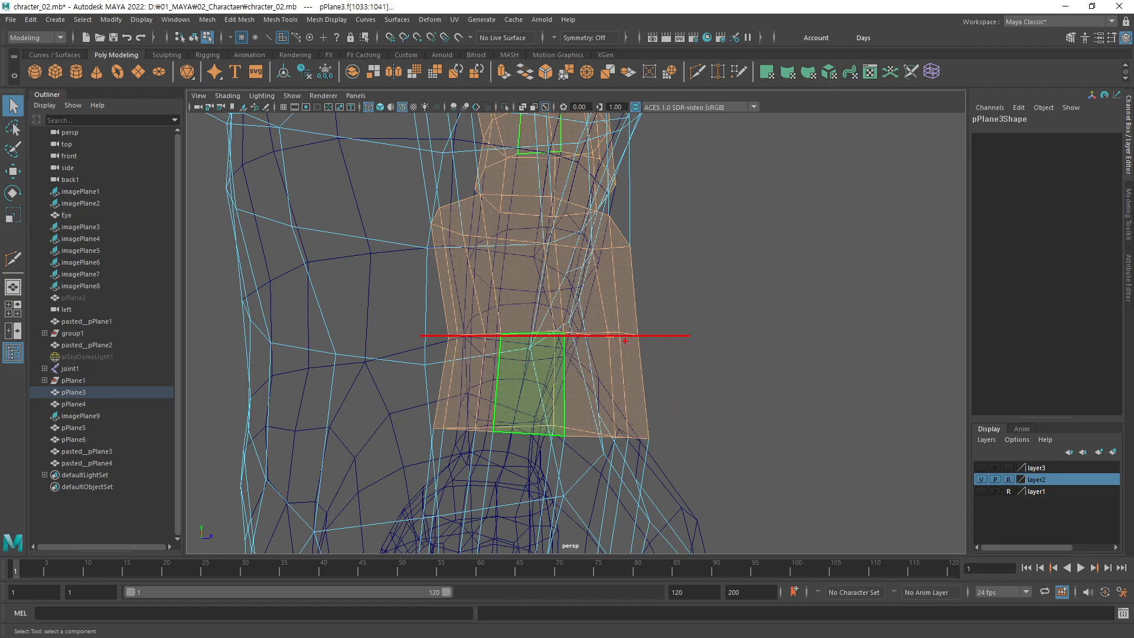
pyautogui.press('Escape')
pyautogui.click(697, 71)
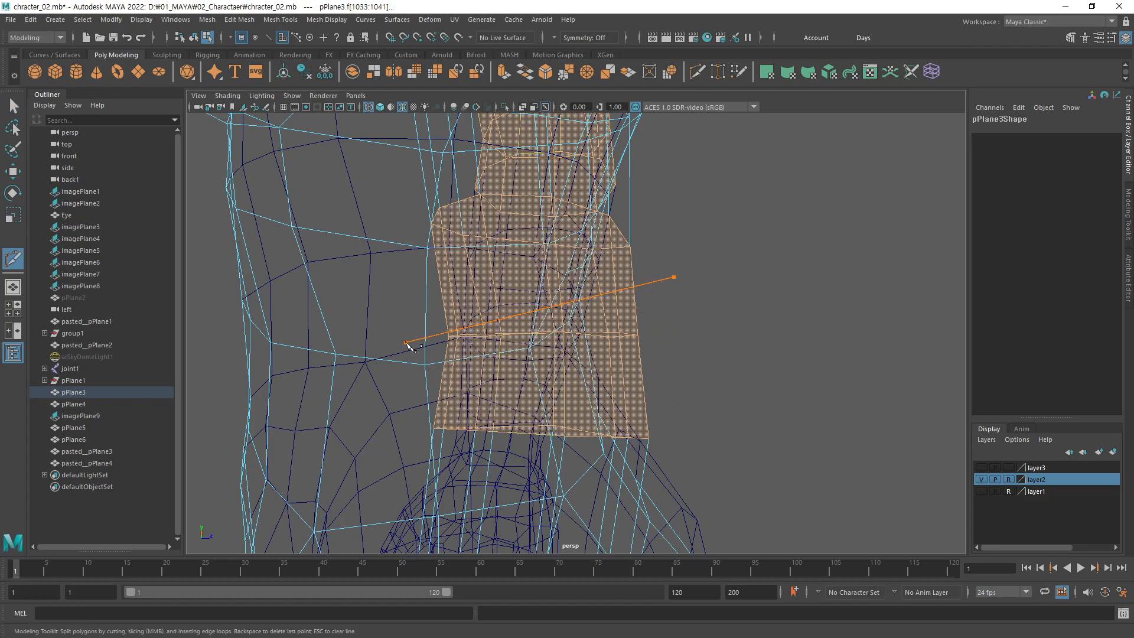
pyautogui.moveTo(412, 349); pyautogui.dragTo(406, 343)
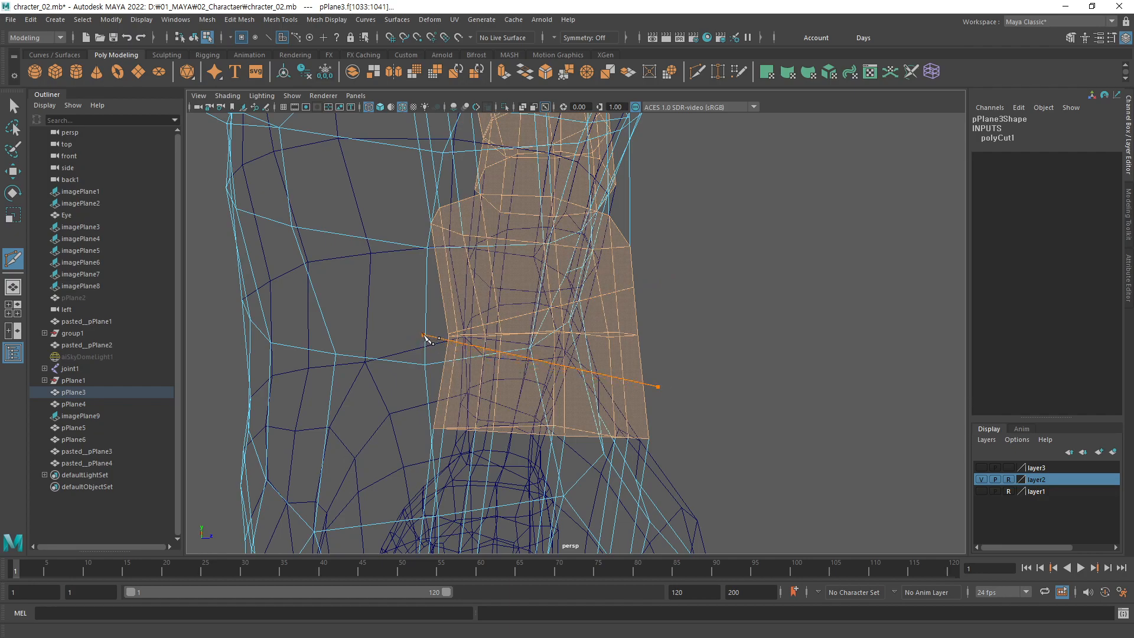
pyautogui.moveTo(425, 335); pyautogui.dragTo(427, 334)
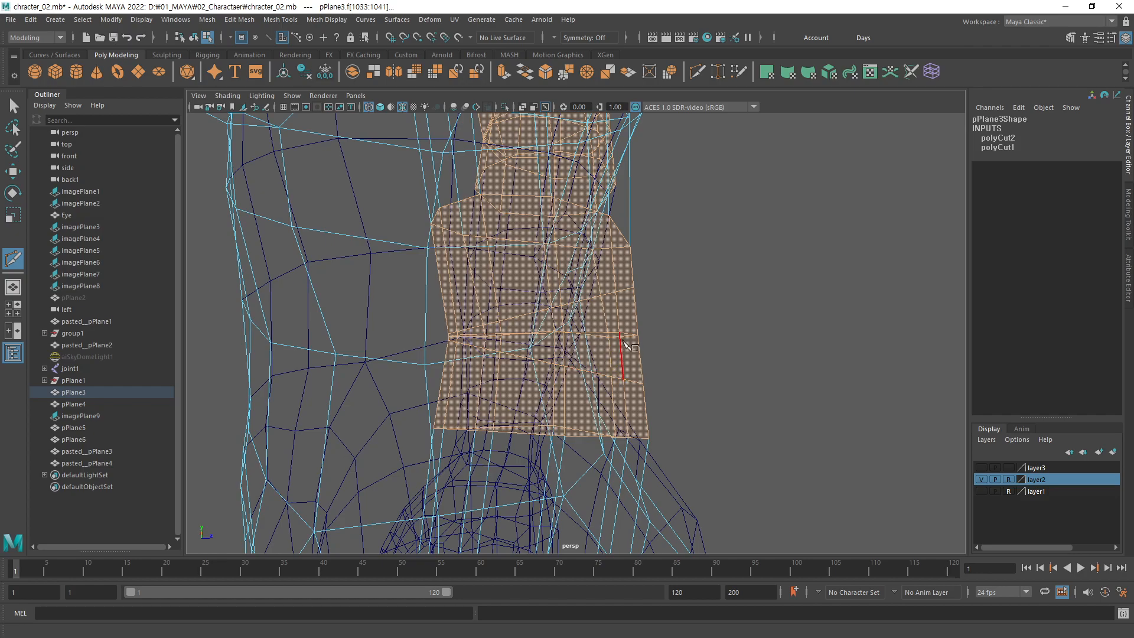
# Step: Show the mesh shaded and shift the two side vertices of the upper new ring inward at the back of the elbow
pyautogui.press('5')
pyautogui.moveTo(676, 372)
pyautogui.keyDown('alt'); pyautogui.mouseDown()
pyautogui.moveTo(450, 392)
pyautogui.moveTo(550, 364)
pyautogui.moveTo(508, 356)
pyautogui.mouseUp(); pyautogui.keyUp('alt')
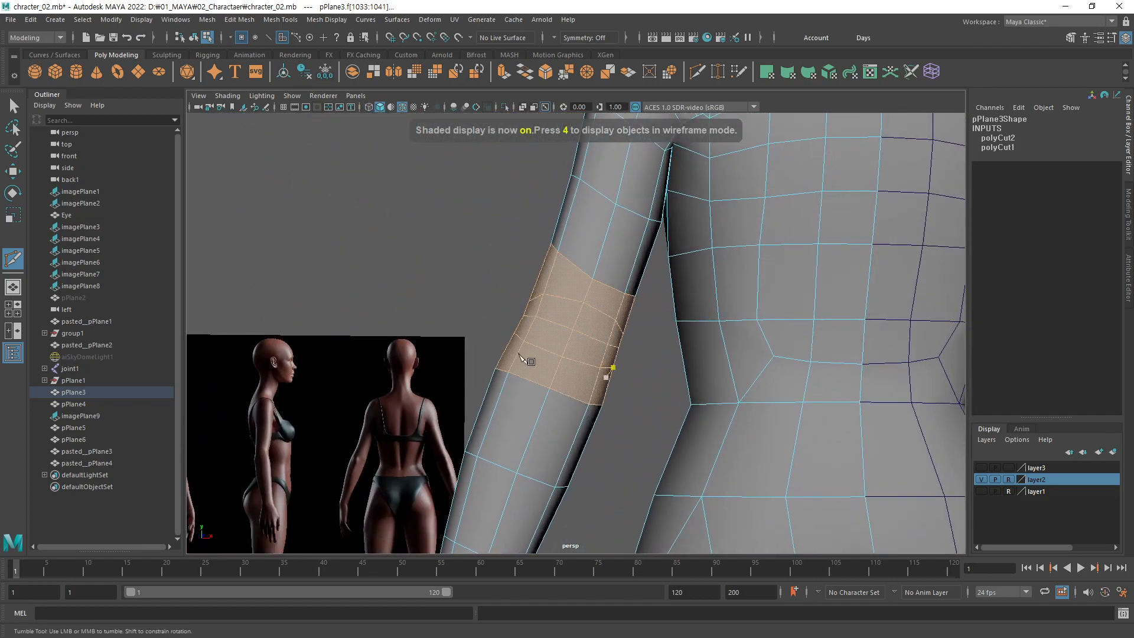
pyautogui.moveTo(567, 331)
pyautogui.keyDown('alt'); pyautogui.mouseDown()
pyautogui.moveTo(653, 354)
pyautogui.moveTo(740, 347)
pyautogui.moveTo(512, 329)
pyautogui.moveTo(569, 344)
pyautogui.mouseUp(); pyautogui.keyUp('alt')
pyautogui.press('w')
pyautogui.keyDown('alt'); pyautogui.moveTo(562, 349); pyautogui.dragTo(850, 351, button='right'); pyautogui.keyUp('alt')
pyautogui.click(718, 393)
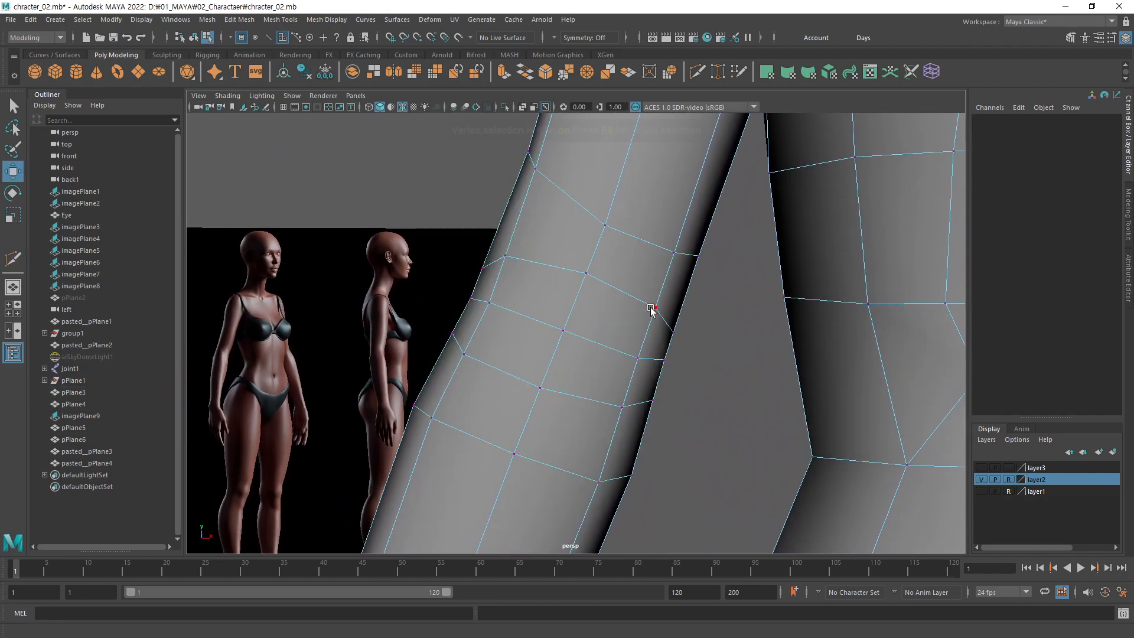
pyautogui.press('F9')
pyautogui.click(587, 274)
pyautogui.keyDown('alt'); pyautogui.moveTo(678, 321); pyautogui.dragTo(623, 377); pyautogui.keyUp('alt')
pyautogui.click(620, 306)
pyautogui.keyDown('alt'); pyautogui.moveTo(628, 344); pyautogui.dragTo(638, 356, button='right'); pyautogui.keyUp('alt')
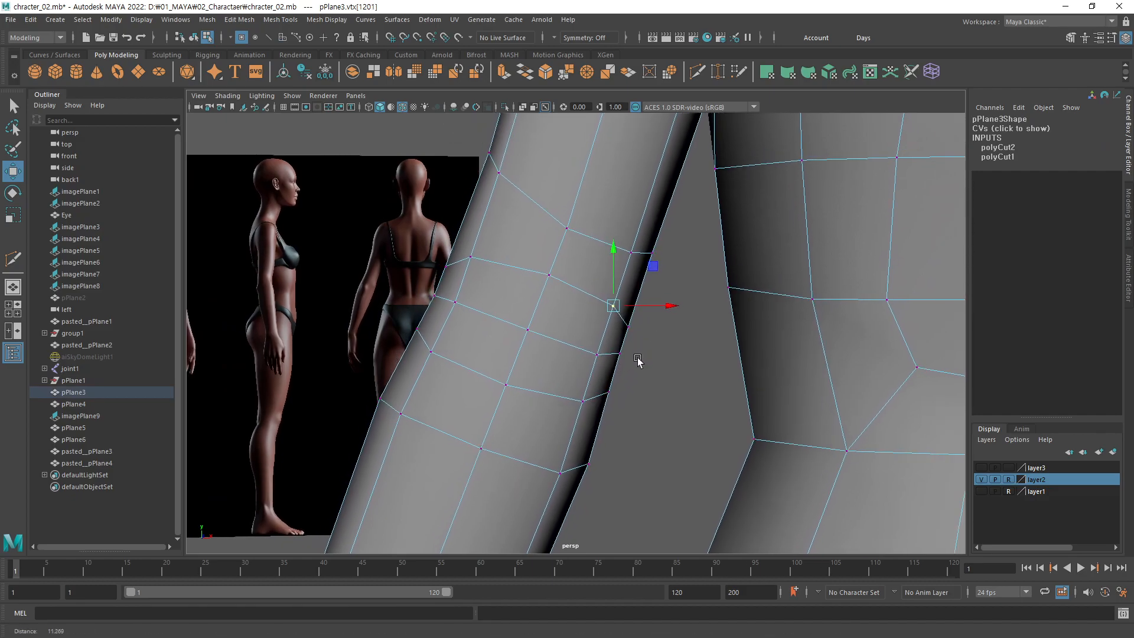
pyautogui.moveTo(643, 350); pyautogui.dragTo(629, 350, button='middle')
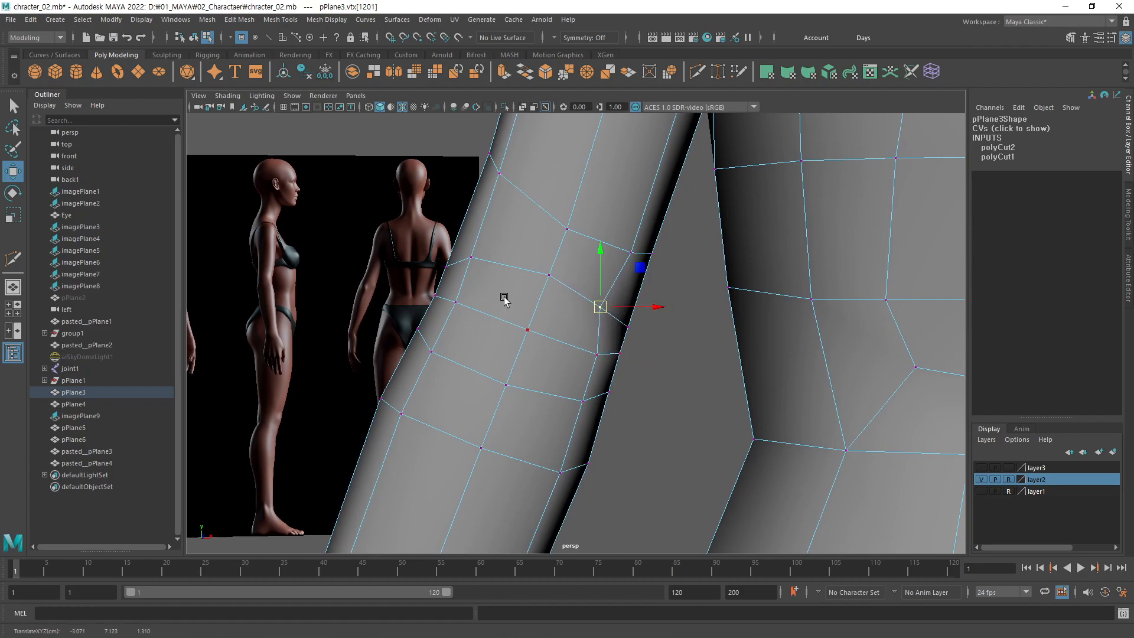
pyautogui.click(473, 259)
pyautogui.moveTo(566, 331); pyautogui.dragTo(581, 344, button='middle')
# Step: Shift the two side vertices of the lower new ring inward at the back of the elbow
pyautogui.click(593, 418)
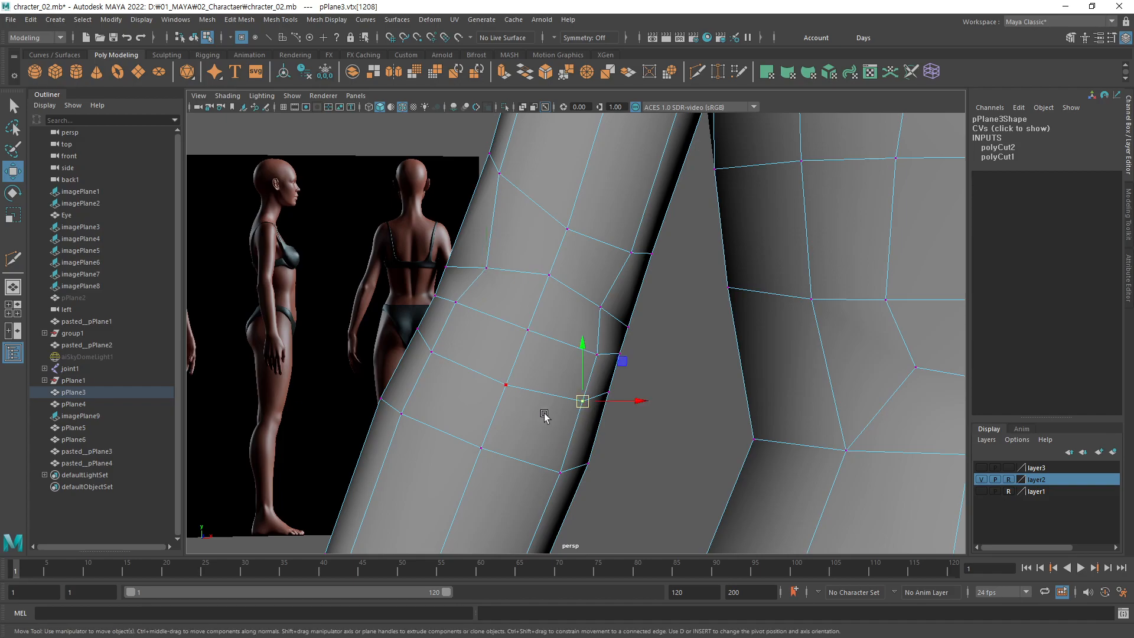
pyautogui.moveTo(592, 434); pyautogui.dragTo(583, 430, button='middle')
pyautogui.click(438, 358)
pyautogui.moveTo(492, 406); pyautogui.dragTo(509, 415, button='middle')
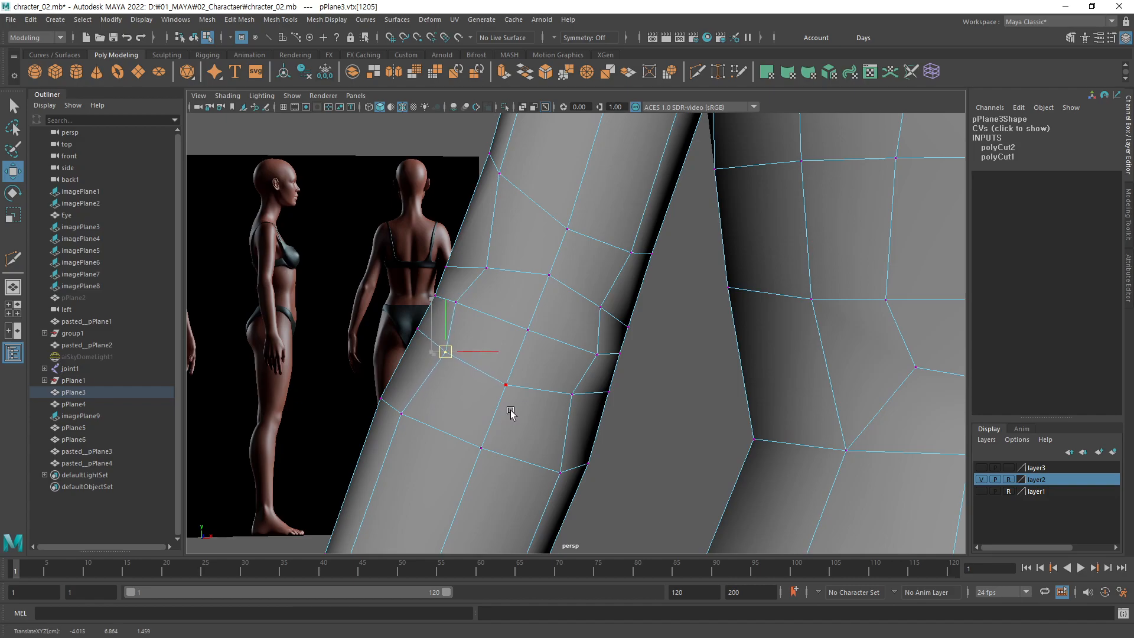
# Step: Move the middle vertices of the upper and lower new rings away from the central elbow loop
pyautogui.click(506, 386)
pyautogui.keyDown('shift'); pyautogui.click(548, 280); pyautogui.keyUp('shift')
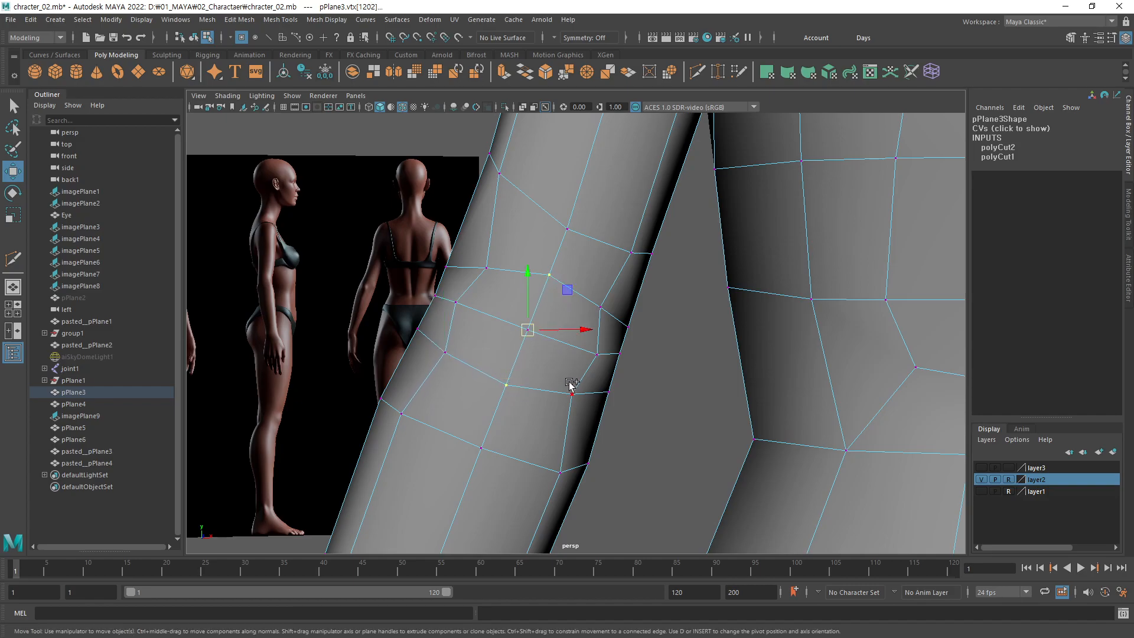
pyautogui.click(517, 389)
pyautogui.keyDown('alt'); pyautogui.moveTo(544, 385); pyautogui.dragTo(533, 383, button='middle'); pyautogui.keyUp('alt')
pyautogui.click(540, 278)
pyautogui.moveTo(562, 334); pyautogui.dragTo(546, 370, button='middle')
pyautogui.click(495, 385)
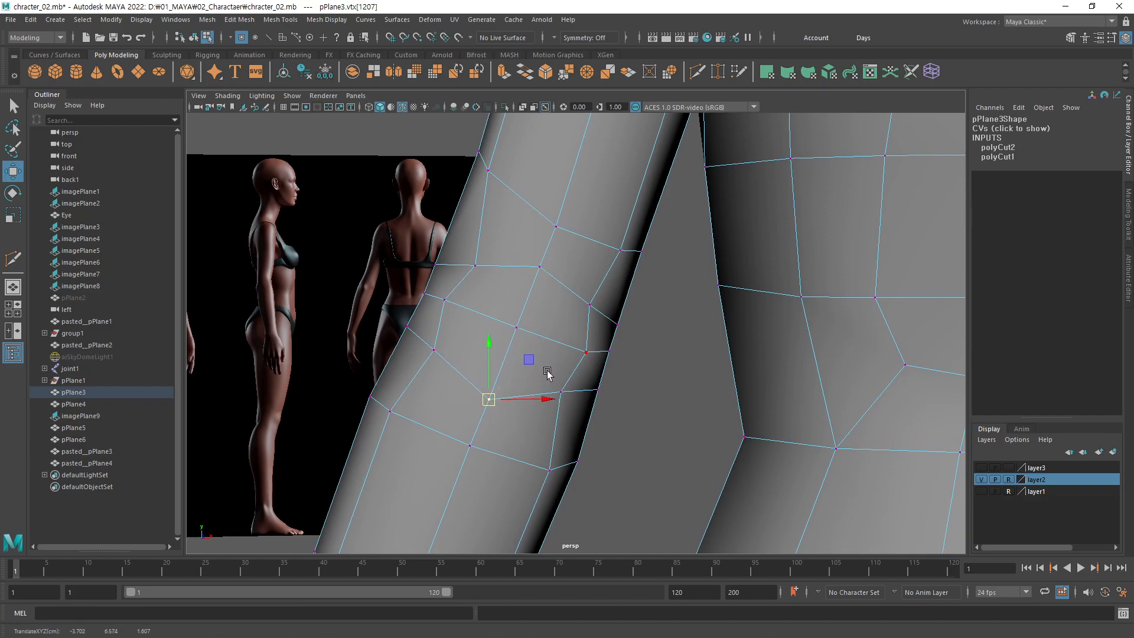
# Step: Fine-tune the inner, middle and outer vertices of the lower new ring into an even curve around the elbow
pyautogui.click(564, 393)
pyautogui.moveTo(579, 425); pyautogui.dragTo(576, 430, button='middle')
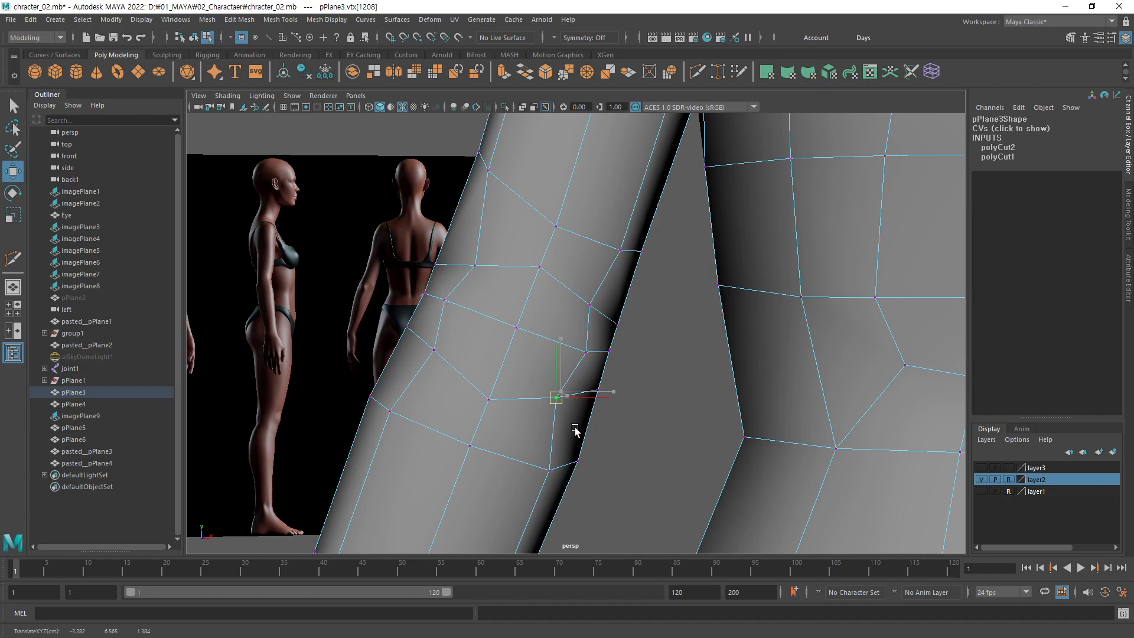
pyautogui.click(489, 399)
pyautogui.moveTo(488, 433); pyautogui.dragTo(493, 429, button='middle')
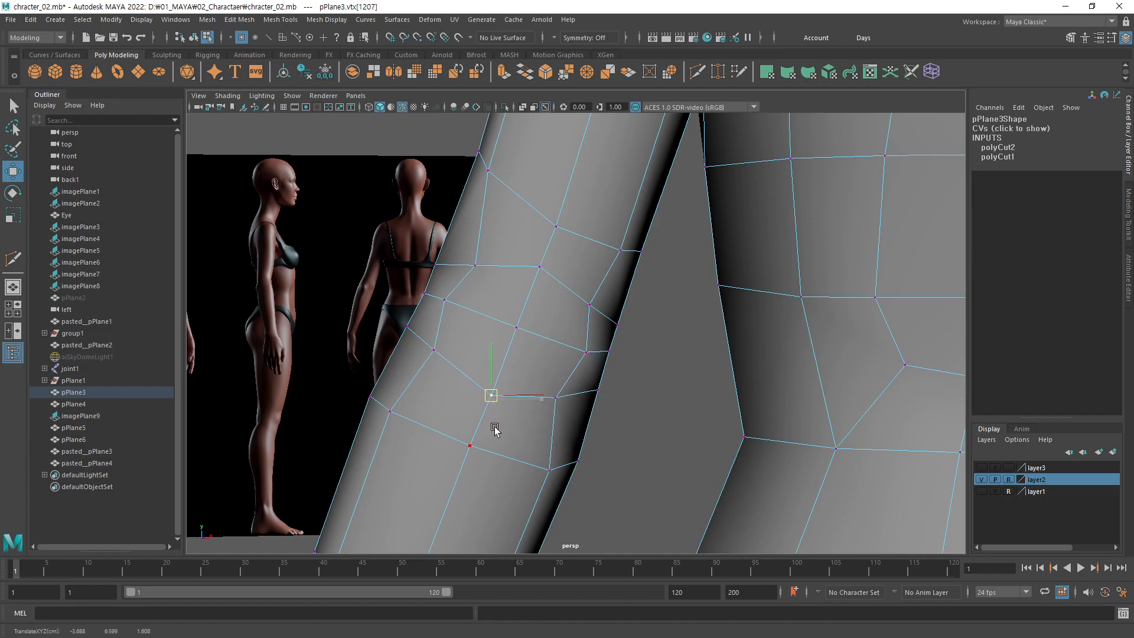
pyautogui.click(435, 353)
pyautogui.moveTo(437, 384); pyautogui.dragTo(440, 394, button='middle')
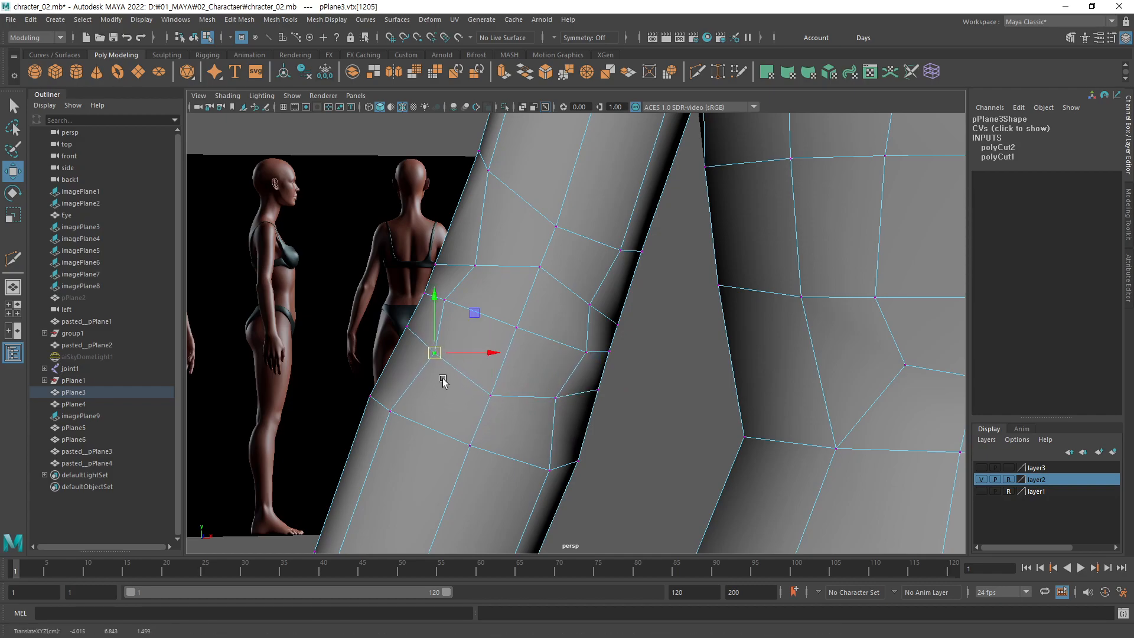
# Step: Fine-tune the vertices of the upper new ring so they round off the area above the elbow tip
pyautogui.click(540, 266)
pyautogui.moveTo(544, 286); pyautogui.dragTo(498, 295, button='middle')
pyautogui.click(487, 286)
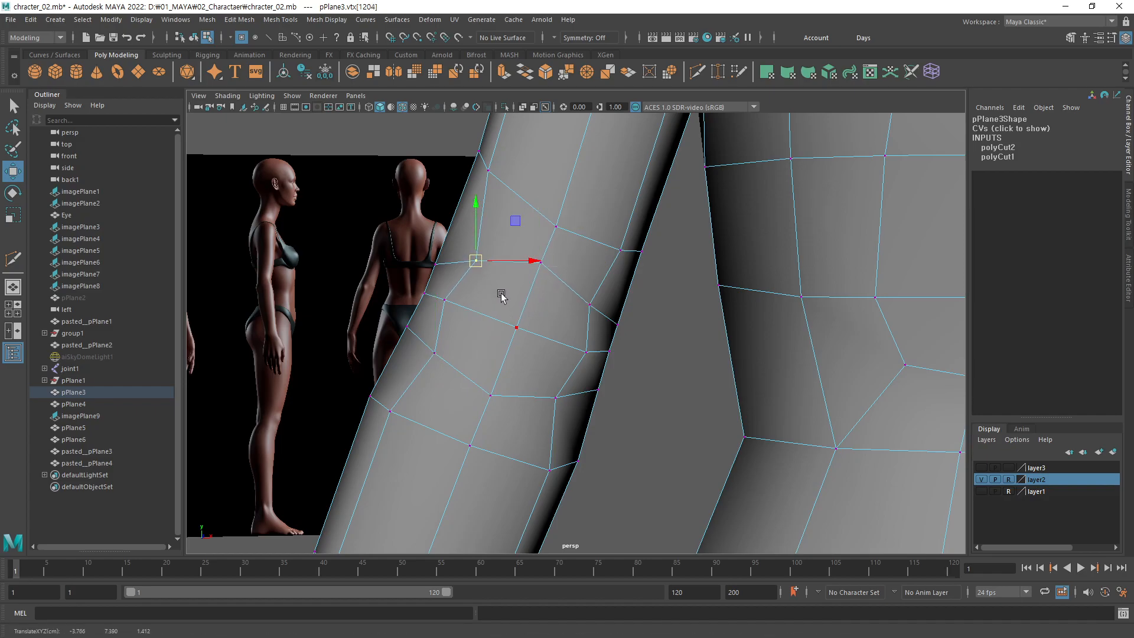
pyautogui.click(590, 308)
pyautogui.moveTo(577, 321); pyautogui.dragTo(575, 321, button='middle')
# Step: Reposition the outer, inner and middle vertices of the next loop above the elbow to even out the upper-arm spacing
pyautogui.keyDown('alt'); pyautogui.moveTo(513, 348); pyautogui.dragTo(509, 339); pyautogui.keyUp('alt')
pyautogui.keyDown('alt'); pyautogui.moveTo(435, 275); pyautogui.dragTo(649, 348); pyautogui.keyUp('alt')
pyautogui.scroll(5, 701, 305)
pyautogui.scroll(1, 719, 325)
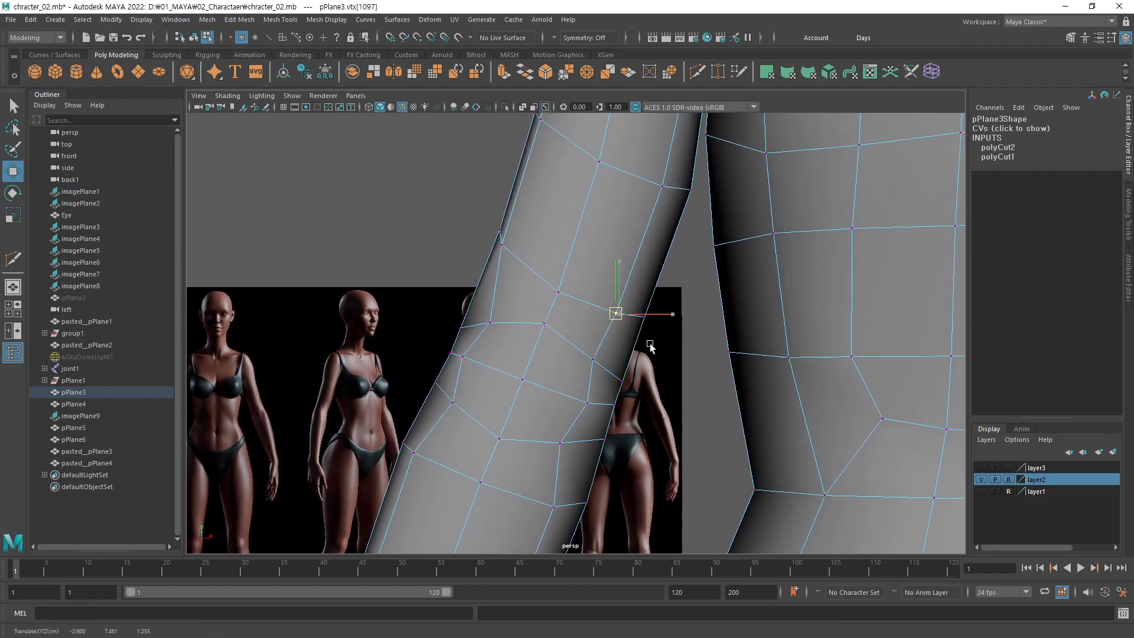
pyautogui.click(500, 245)
pyautogui.moveTo(541, 293); pyautogui.dragTo(551, 298, button='middle')
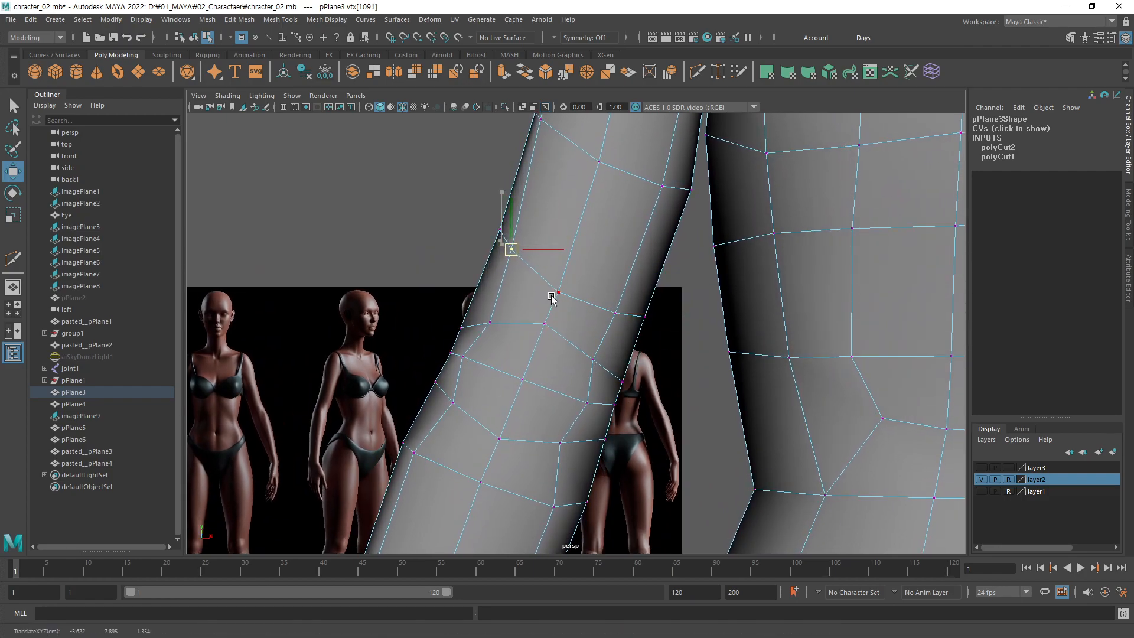
pyautogui.click(606, 312)
pyautogui.moveTo(633, 342); pyautogui.dragTo(578, 318, button='middle')
pyautogui.click(570, 299)
# Step: Adjust the outer, inner and middle vertices of the forearm loop just below the elbow to follow the curved rings
pyautogui.click(608, 468)
pyautogui.keyDown('alt'); pyautogui.moveTo(607, 468); pyautogui.dragTo(542, 337); pyautogui.keyUp('alt')
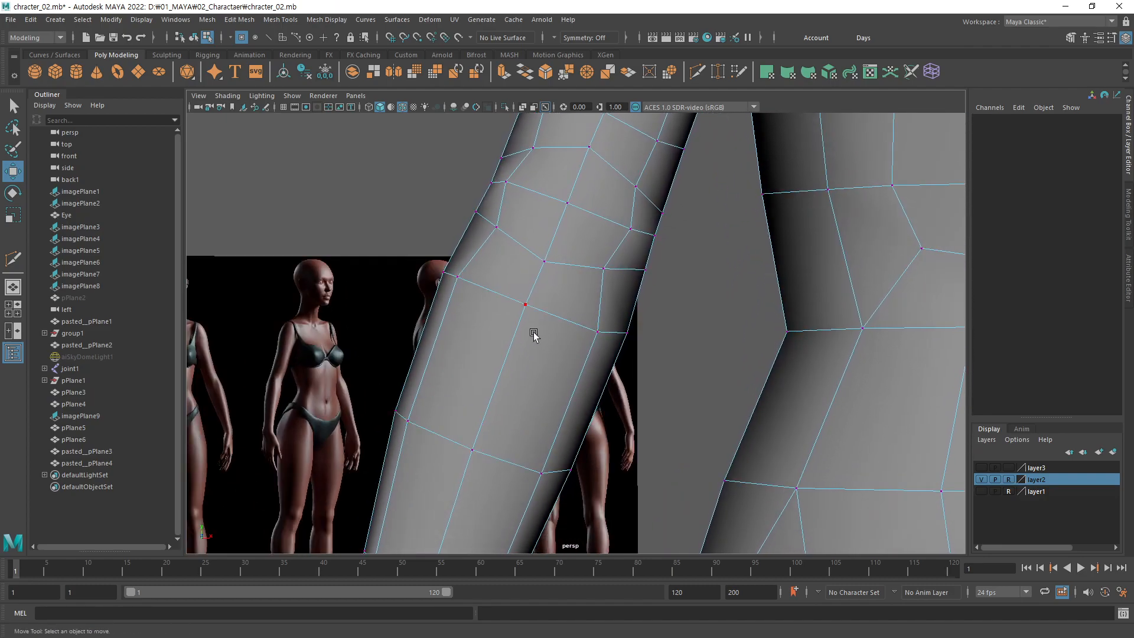
pyautogui.click(464, 279)
pyautogui.keyDown('alt'); pyautogui.moveTo(473, 283); pyautogui.dragTo(487, 317); pyautogui.keyUp('alt')
pyautogui.moveTo(488, 317); pyautogui.dragTo(505, 337, button='middle')
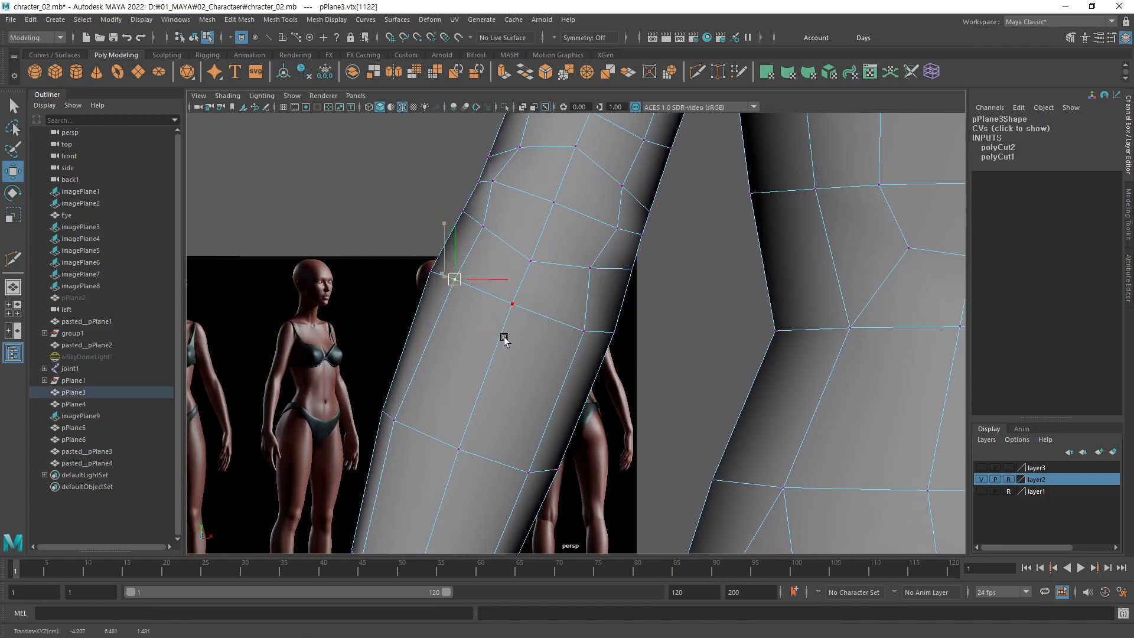
pyautogui.click(579, 331)
pyautogui.moveTo(579, 331); pyautogui.dragTo(565, 369, button='middle')
pyautogui.click(529, 319)
pyautogui.moveTo(519, 324); pyautogui.dragTo(521, 350, button='middle')
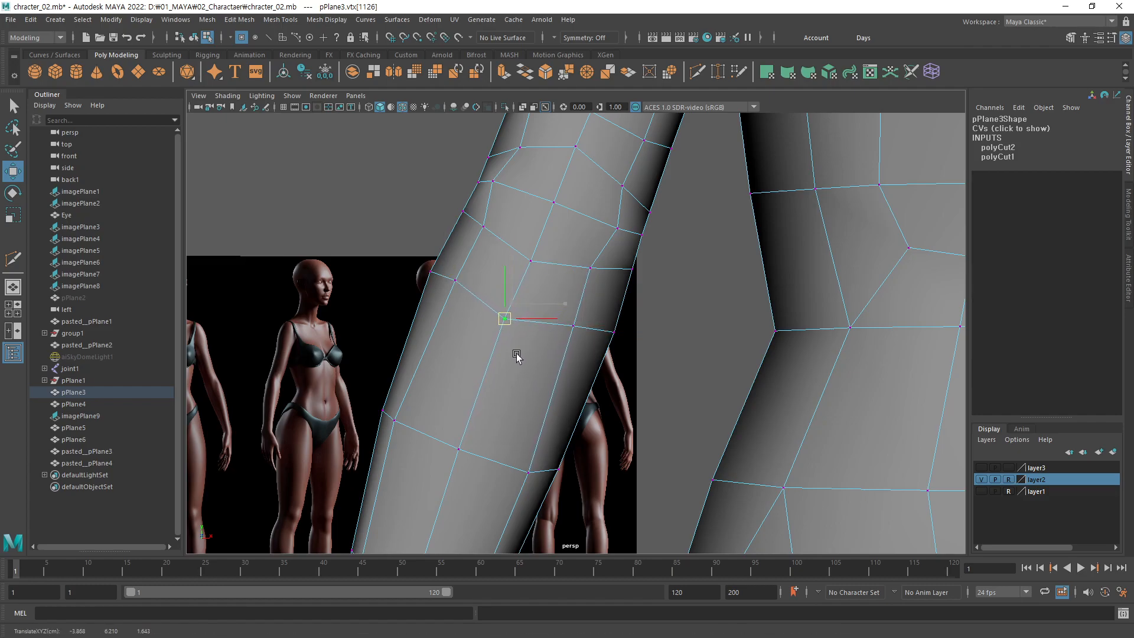
# Step: Raise the middle and inner vertices of the loop above the elbow slightly for smoother spacing
pyautogui.keyDown('alt'); pyautogui.moveTo(591, 221); pyautogui.dragTo(563, 328, button='middle'); pyautogui.keyUp('alt')
pyautogui.click(562, 217)
pyautogui.keyDown('alt'); pyautogui.moveTo(591, 253); pyautogui.dragTo(624, 315, button='middle'); pyautogui.keyUp('alt')
pyautogui.click(611, 295)
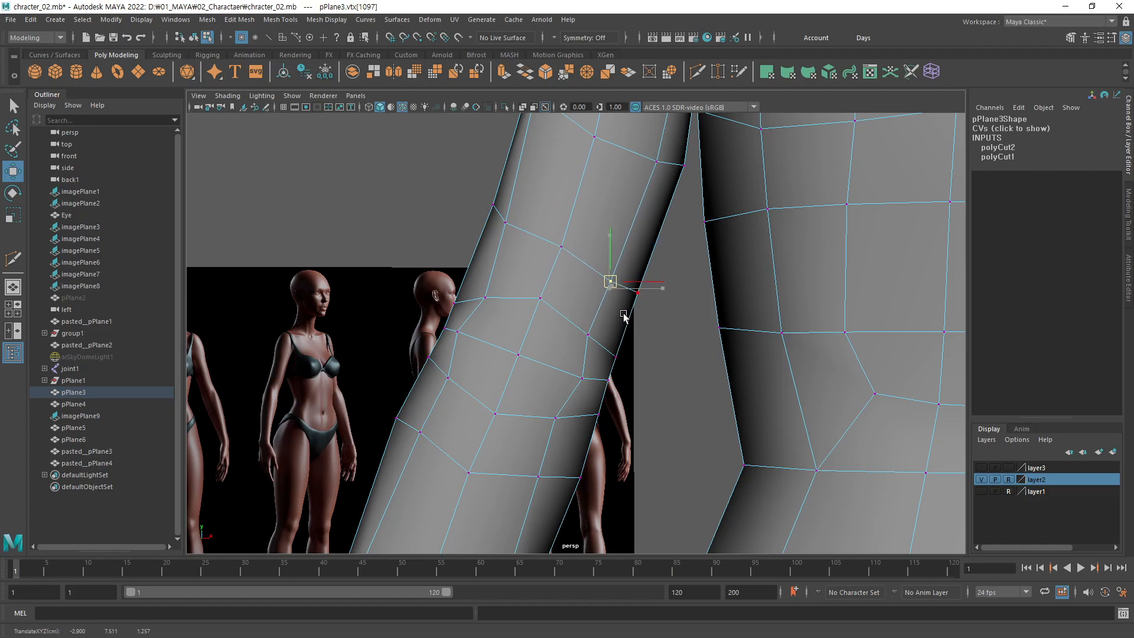
# Step: Pull the middle vertex of the central elbow loop backward along one axis to form the elbow tip
pyautogui.click(670, 378)
pyautogui.keyDown('alt'); pyautogui.moveTo(671, 380); pyautogui.dragTo(645, 406); pyautogui.keyUp('alt')
pyautogui.keyDown('alt'); pyautogui.moveTo(580, 383); pyautogui.dragTo(850, 346, button='right'); pyautogui.keyUp('alt')
pyautogui.keyDown('alt'); pyautogui.moveTo(619, 372); pyautogui.dragTo(540, 356, button='middle'); pyautogui.keyUp('alt')
pyautogui.click(555, 365)
pyautogui.keyDown('alt'); pyautogui.moveTo(597, 377); pyautogui.dragTo(589, 406); pyautogui.keyUp('alt')
pyautogui.moveTo(589, 405); pyautogui.dragTo(598, 405, button='middle')
pyautogui.hotkey('ctrl', 'z')
pyautogui.moveTo(615, 372); pyautogui.dragTo(618, 372)
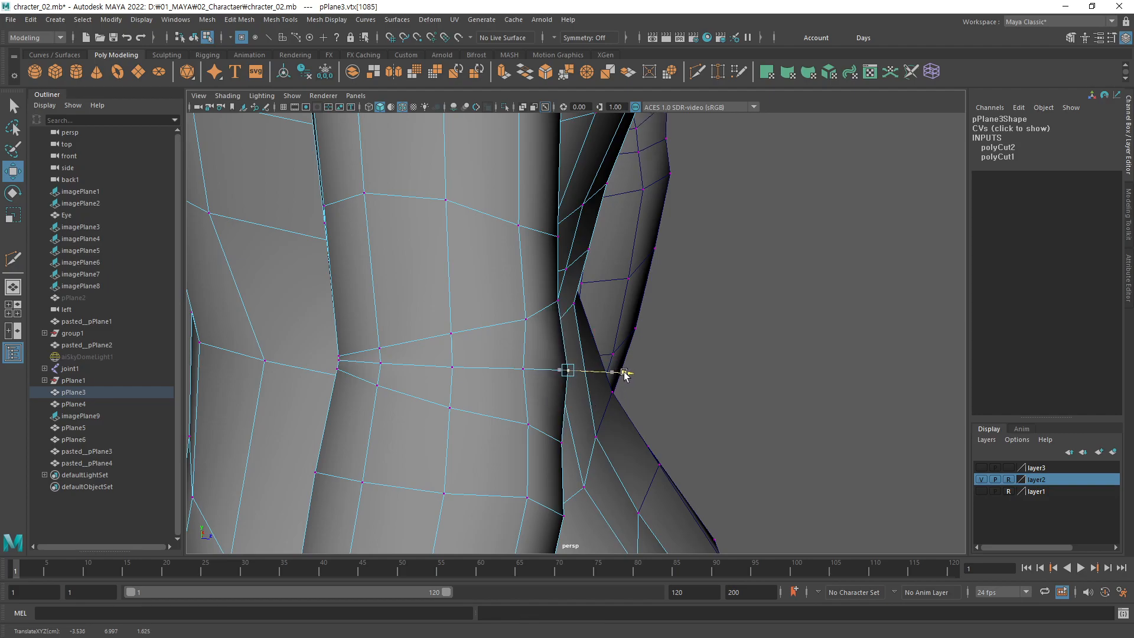
pyautogui.moveTo(623, 377)
pyautogui.keyDown('alt'); pyautogui.mouseDown()
pyautogui.moveTo(480, 418)
pyautogui.moveTo(506, 405)
pyautogui.moveTo(357, 359)
pyautogui.moveTo(498, 400)
pyautogui.moveTo(544, 398)
pyautogui.moveTo(366, 408)
pyautogui.moveTo(639, 370)
pyautogui.mouseUp(); pyautogui.keyUp('alt')
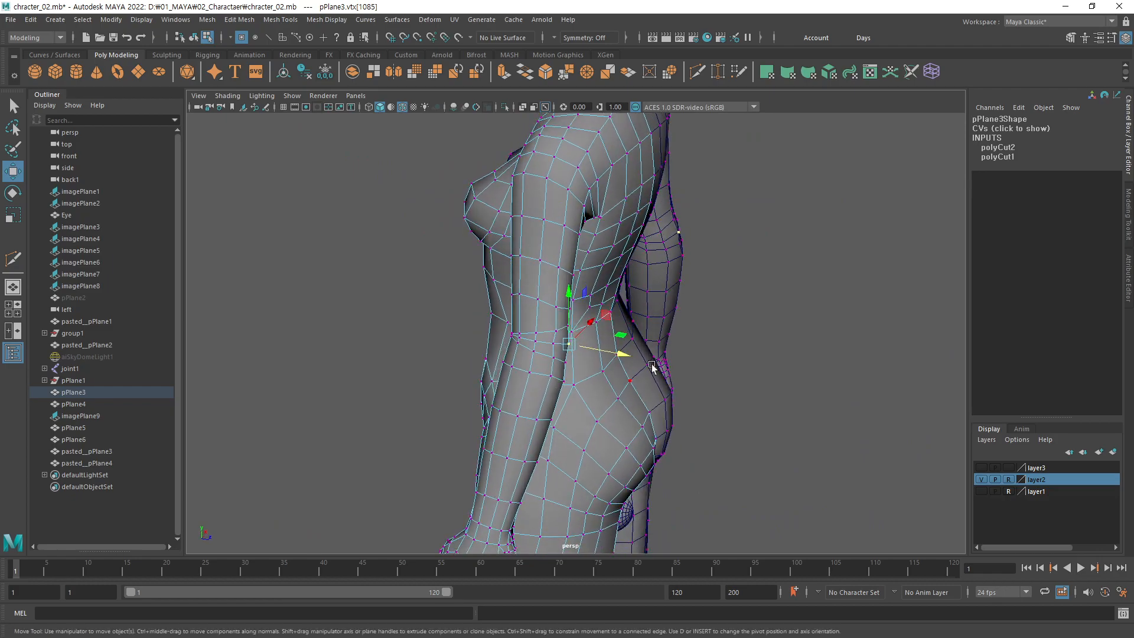
# Step: Return to object mode and examine the reshaped elbows and arms from the side, front and back
pyautogui.press('F8')
pyautogui.click(766, 348)
pyautogui.keyDown('alt'); pyautogui.moveTo(621, 367); pyautogui.dragTo(647, 347, button='middle'); pyautogui.keyUp('alt')
pyautogui.keyDown('alt'); pyautogui.moveTo(647, 348); pyautogui.dragTo(536, 352); pyautogui.keyUp('alt')
pyautogui.keyDown('alt'); pyautogui.moveTo(552, 350); pyautogui.dragTo(675, 341, button='right'); pyautogui.keyUp('alt')
pyautogui.keyDown('alt'); pyautogui.moveTo(675, 340); pyautogui.dragTo(666, 363, button='middle'); pyautogui.keyUp('alt')
pyautogui.keyDown('alt'); pyautogui.moveTo(666, 363); pyautogui.dragTo(593, 365); pyautogui.keyUp('alt')
pyautogui.keyDown('alt'); pyautogui.moveTo(699, 353); pyautogui.dragTo(655, 352, button='middle'); pyautogui.keyUp('alt')
pyautogui.keyDown('alt'); pyautogui.moveTo(655, 353); pyautogui.dragTo(587, 349, button='right'); pyautogui.keyUp('alt')
pyautogui.keyDown('alt'); pyautogui.moveTo(587, 350); pyautogui.dragTo(519, 417); pyautogui.keyUp('alt')
pyautogui.keyDown('alt'); pyautogui.moveTo(519, 418); pyautogui.dragTo(649, 374, button='right'); pyautogui.keyUp('alt')
pyautogui.keyDown('alt'); pyautogui.moveTo(648, 374); pyautogui.dragTo(756, 392); pyautogui.keyUp('alt')
pyautogui.keyDown('alt'); pyautogui.moveTo(677, 411); pyautogui.dragTo(691, 349, button='middle'); pyautogui.keyUp('alt')
pyautogui.keyDown('alt'); pyautogui.moveTo(691, 350); pyautogui.dragTo(568, 359, button='right'); pyautogui.keyUp('alt')
pyautogui.keyDown('alt'); pyautogui.moveTo(568, 359); pyautogui.dragTo(335, 366); pyautogui.keyUp('alt')
pyautogui.keyDown('alt'); pyautogui.moveTo(335, 366); pyautogui.dragTo(610, 324, button='right'); pyautogui.keyUp('alt')
pyautogui.keyDown('alt'); pyautogui.moveTo(610, 324); pyautogui.dragTo(590, 372); pyautogui.keyUp('alt')
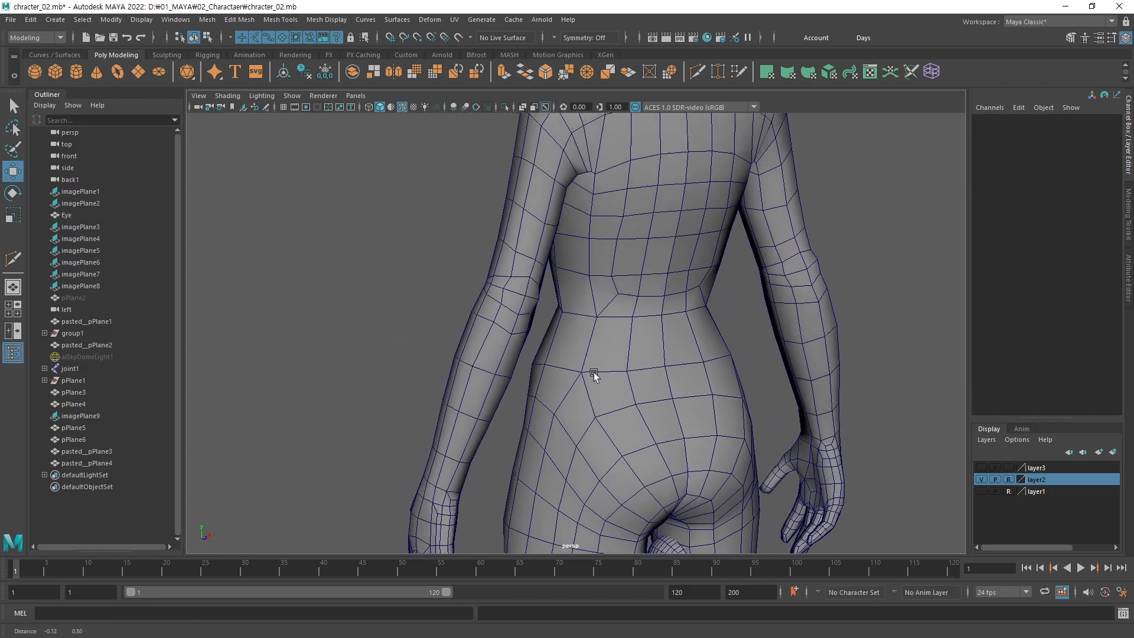
pyautogui.keyDown('alt'); pyautogui.moveTo(590, 372); pyautogui.dragTo(608, 431, button='middle'); pyautogui.keyUp('alt')
pyautogui.keyDown('alt'); pyautogui.moveTo(529, 416); pyautogui.dragTo(812, 336, button='right'); pyautogui.keyUp('alt')
pyautogui.keyDown('alt'); pyautogui.moveTo(678, 328); pyautogui.dragTo(632, 342); pyautogui.keyUp('alt')
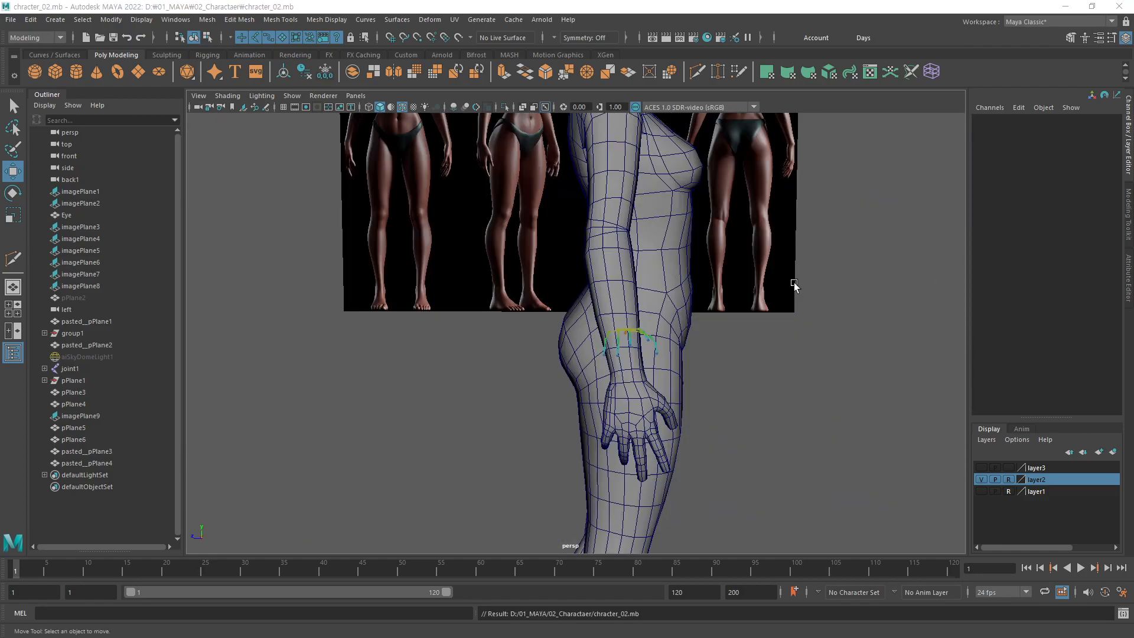
# Step: Examine how the arm and leg bend in side view and inspect the edge loops around the knee up close
pyautogui.keyDown('alt'); pyautogui.moveTo(794, 286); pyautogui.dragTo(388, 312); pyautogui.keyUp('alt')
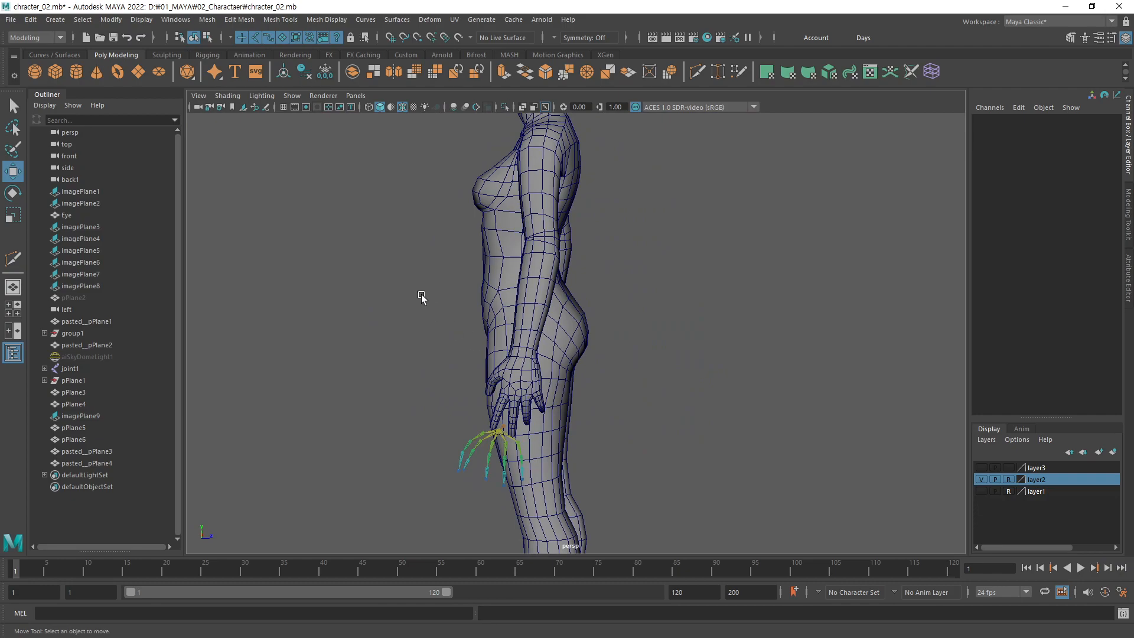
pyautogui.keyDown('alt'); pyautogui.moveTo(623, 286); pyautogui.dragTo(612, 331); pyautogui.keyUp('alt')
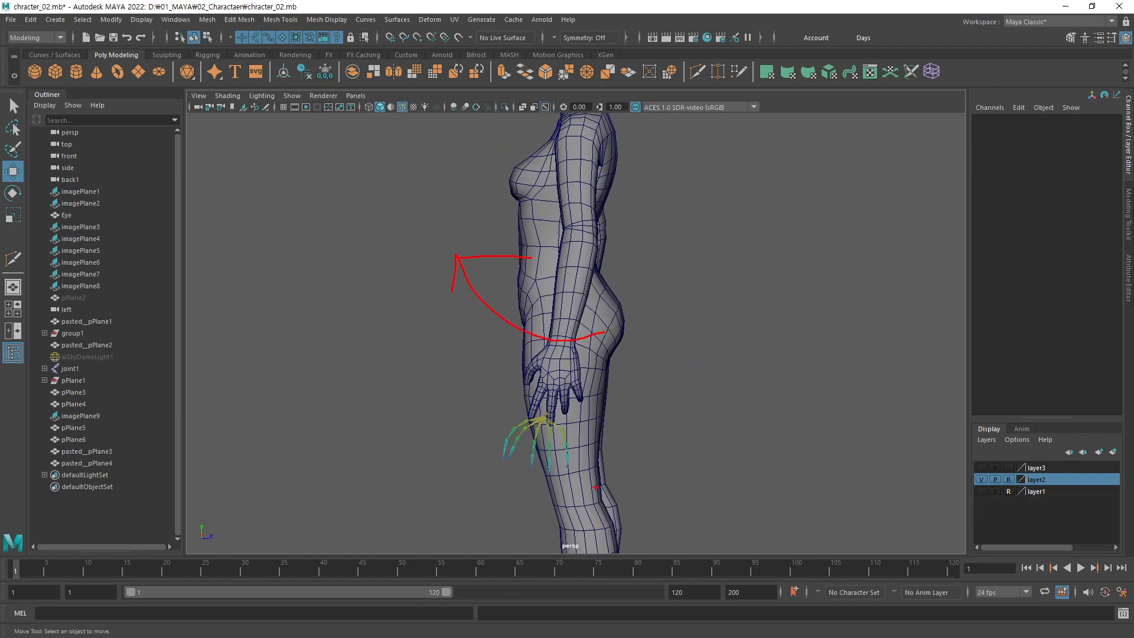
pyautogui.moveTo(600, 463)
pyautogui.keyDown('alt'); pyautogui.mouseDown()
pyautogui.moveTo(618, 337)
pyautogui.moveTo(623, 374)
pyautogui.moveTo(635, 361)
pyautogui.mouseUp(); pyautogui.keyUp('alt')
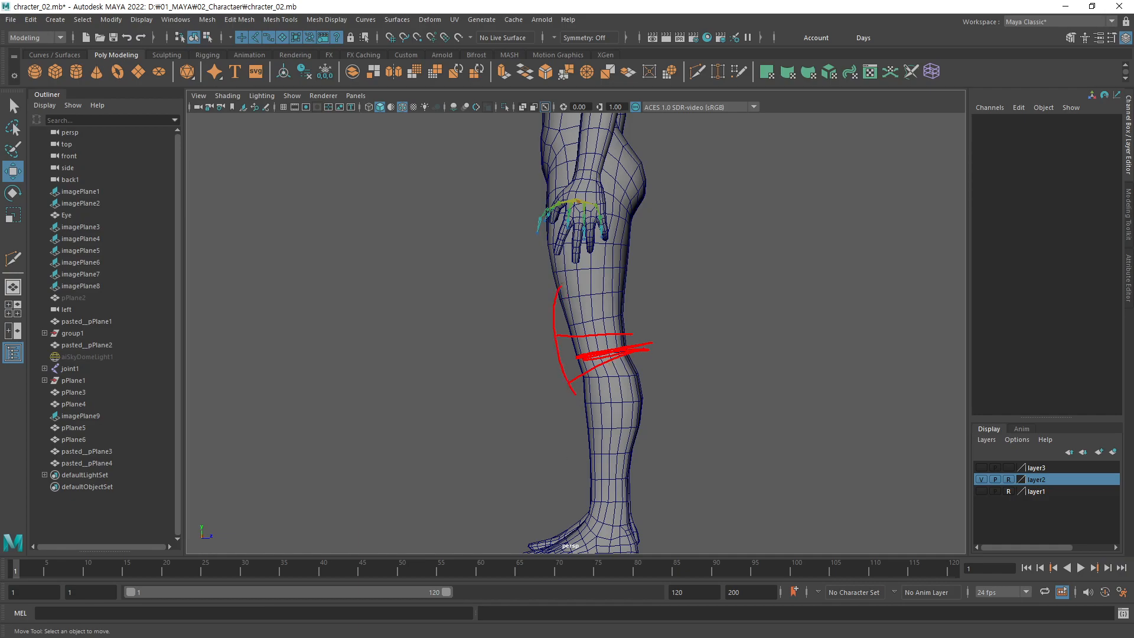
pyautogui.press('Escape')
pyautogui.keyDown('alt'); pyautogui.moveTo(594, 392); pyautogui.dragTo(620, 352, button='middle'); pyautogui.keyUp('alt')
pyautogui.keyDown('alt'); pyautogui.moveTo(625, 348); pyautogui.dragTo(880, 280, button='right'); pyautogui.keyUp('alt')
pyautogui.keyDown('alt'); pyautogui.moveTo(679, 301); pyautogui.dragTo(612, 354, button='middle'); pyautogui.keyUp('alt')
pyautogui.keyDown('alt'); pyautogui.moveTo(620, 348); pyautogui.dragTo(797, 307, button='right'); pyautogui.keyUp('alt')
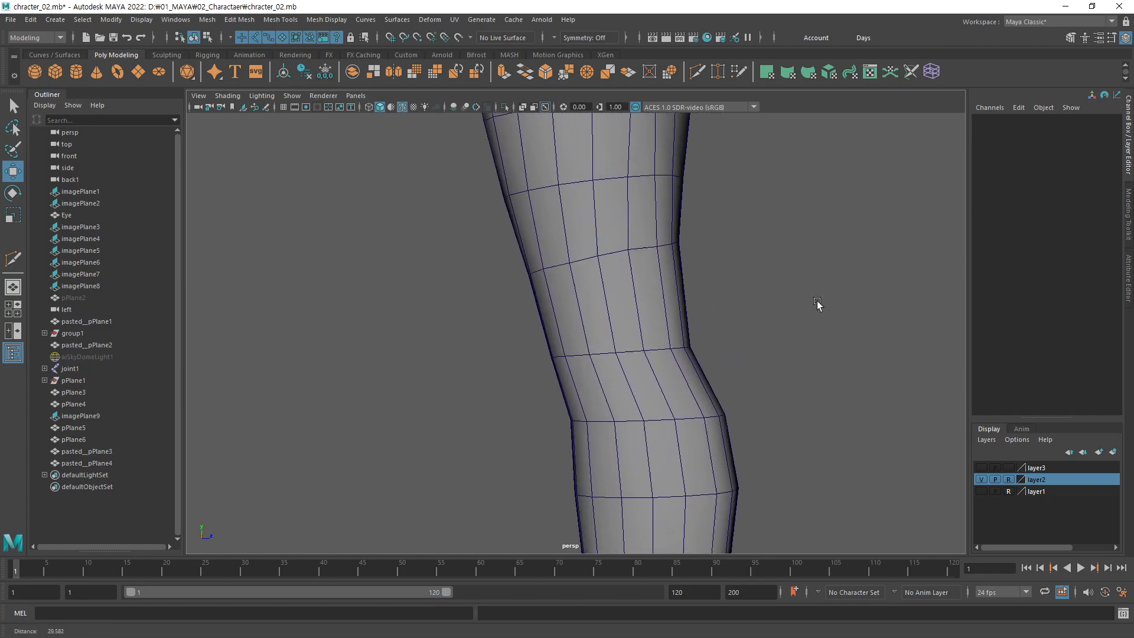
pyautogui.click(682, 391)
pyautogui.keyDown('alt'); pyautogui.moveTo(682, 391); pyautogui.dragTo(697, 325); pyautogui.keyUp('alt')
pyautogui.keyDown('alt'); pyautogui.moveTo(738, 394); pyautogui.dragTo(678, 368); pyautogui.keyUp('alt')
pyautogui.keyDown('alt'); pyautogui.moveTo(614, 351); pyautogui.dragTo(618, 339); pyautogui.keyUp('alt')
pyautogui.moveTo(666, 374)
pyautogui.keyDown('alt'); pyautogui.mouseDown()
pyautogui.moveTo(673, 366)
pyautogui.moveTo(659, 377)
pyautogui.mouseUp(); pyautogui.keyUp('alt')
# Step: In the side view, slice two diagonal edge rings across pPlane3's knee with Multi-Cut, converging at the front and spreading toward the back
pyautogui.press('4')
pyautogui.press('space')
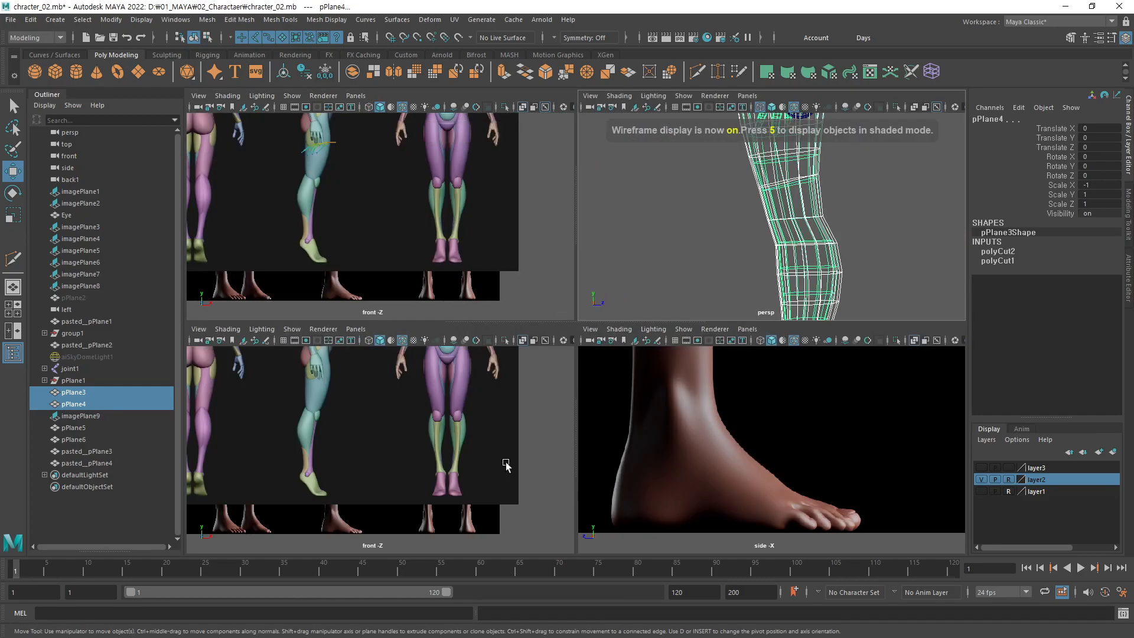
pyautogui.press('space')
pyautogui.keyDown('alt'); pyautogui.moveTo(762, 396); pyautogui.dragTo(583, 260, button='right'); pyautogui.keyUp('alt')
pyautogui.keyDown('alt'); pyautogui.moveTo(585, 258); pyautogui.dragTo(651, 505, button='middle'); pyautogui.keyUp('alt')
pyautogui.keyDown('alt'); pyautogui.moveTo(519, 343); pyautogui.dragTo(679, 310, button='right'); pyautogui.keyUp('alt')
pyautogui.keyDown('alt'); pyautogui.moveTo(579, 325); pyautogui.dragTo(714, 288, button='right'); pyautogui.keyUp('alt')
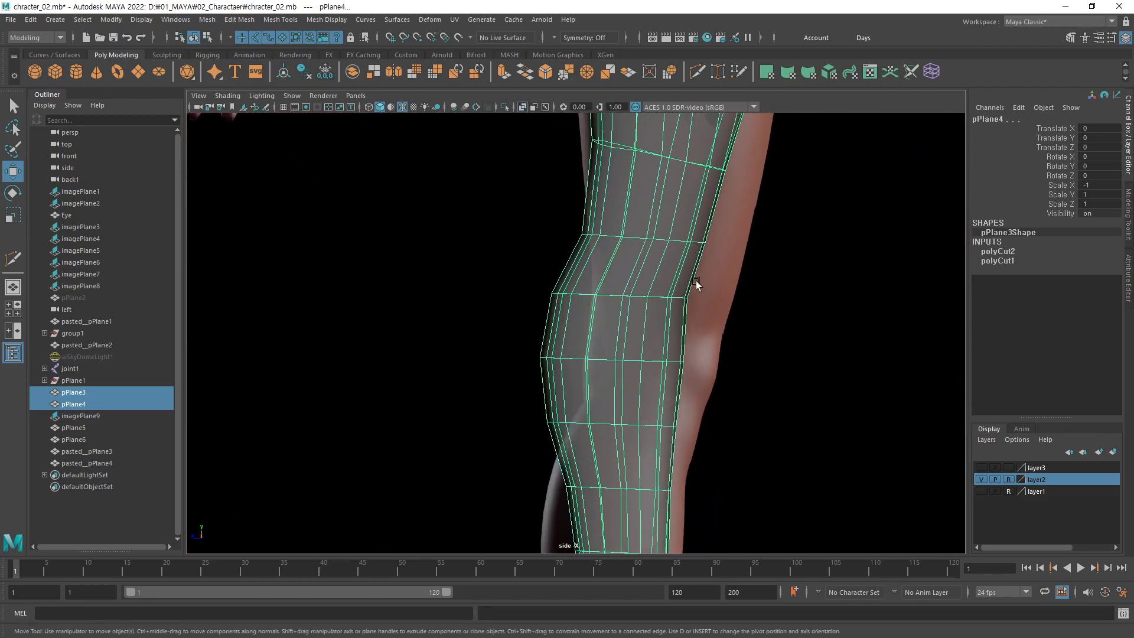
pyautogui.keyDown('alt'); pyautogui.moveTo(588, 259); pyautogui.dragTo(558, 324, button='middle'); pyautogui.keyUp('alt')
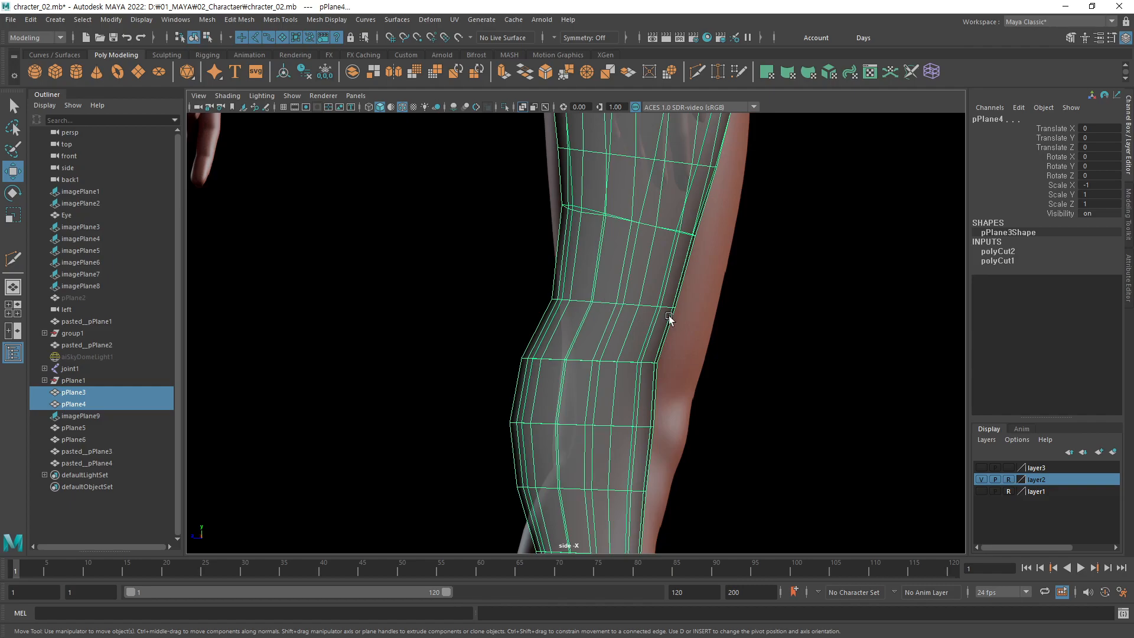
pyautogui.keyDown('alt'); pyautogui.moveTo(523, 320); pyautogui.dragTo(547, 337, button='middle'); pyautogui.keyUp('alt')
pyautogui.keyDown('alt'); pyautogui.moveTo(680, 330); pyautogui.dragTo(672, 335, button='middle'); pyautogui.keyUp('alt')
pyautogui.click(696, 72)
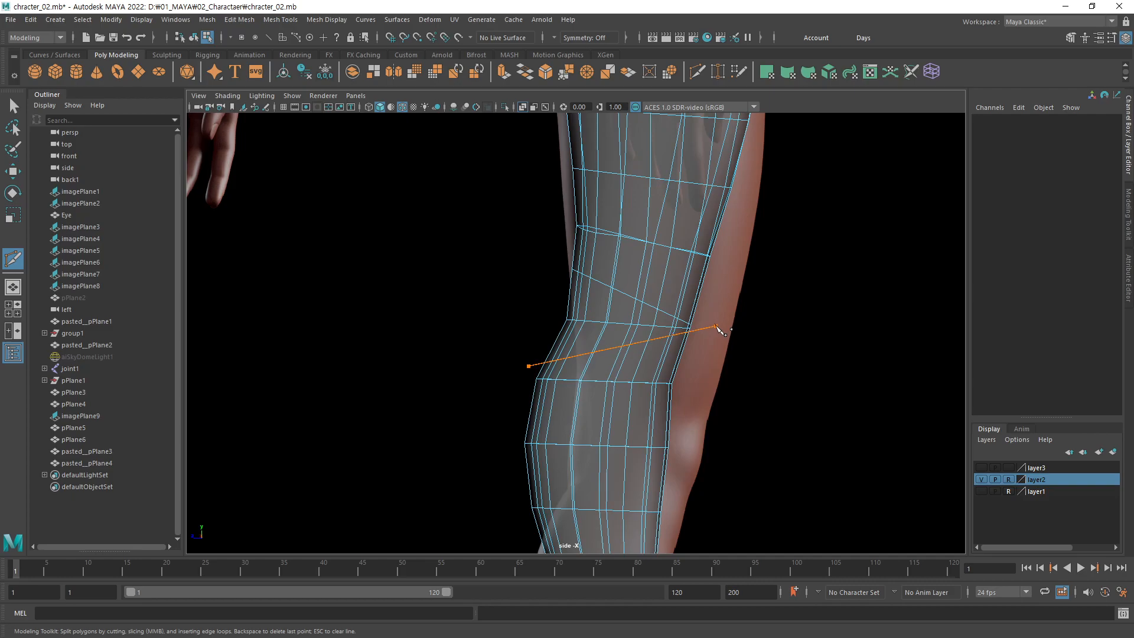
pyautogui.moveTo(721, 331); pyautogui.dragTo(721, 329)
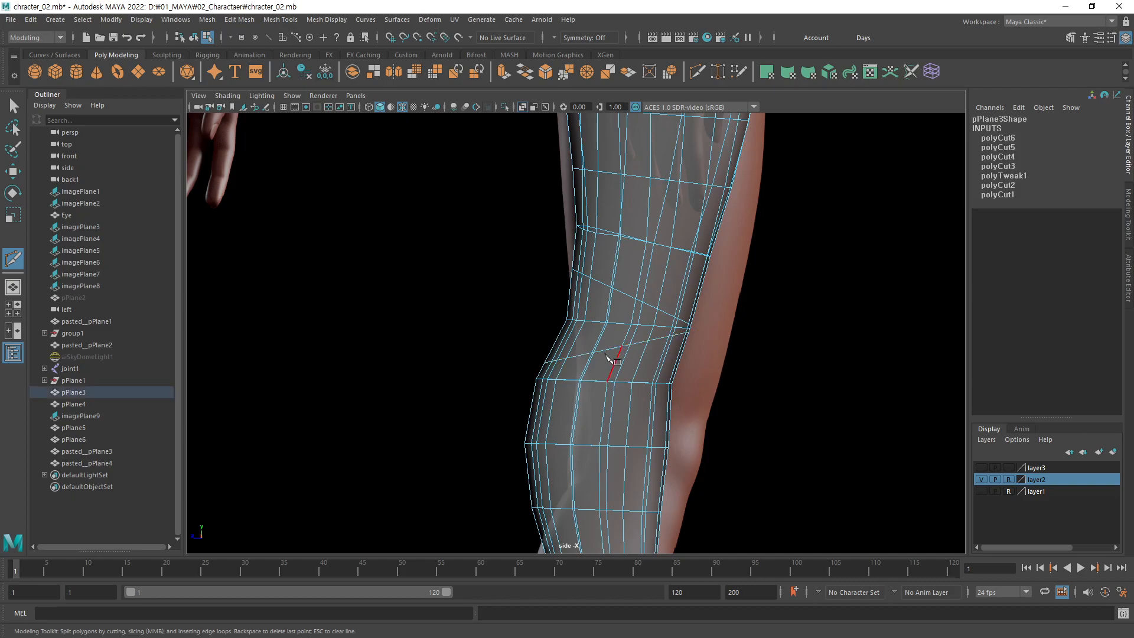
# Step: Undo the diagonal knee cuts on pPlane3 and slice two new rings that converge at the back and spread toward the front
pyautogui.hotkey('ctrl', 'z')
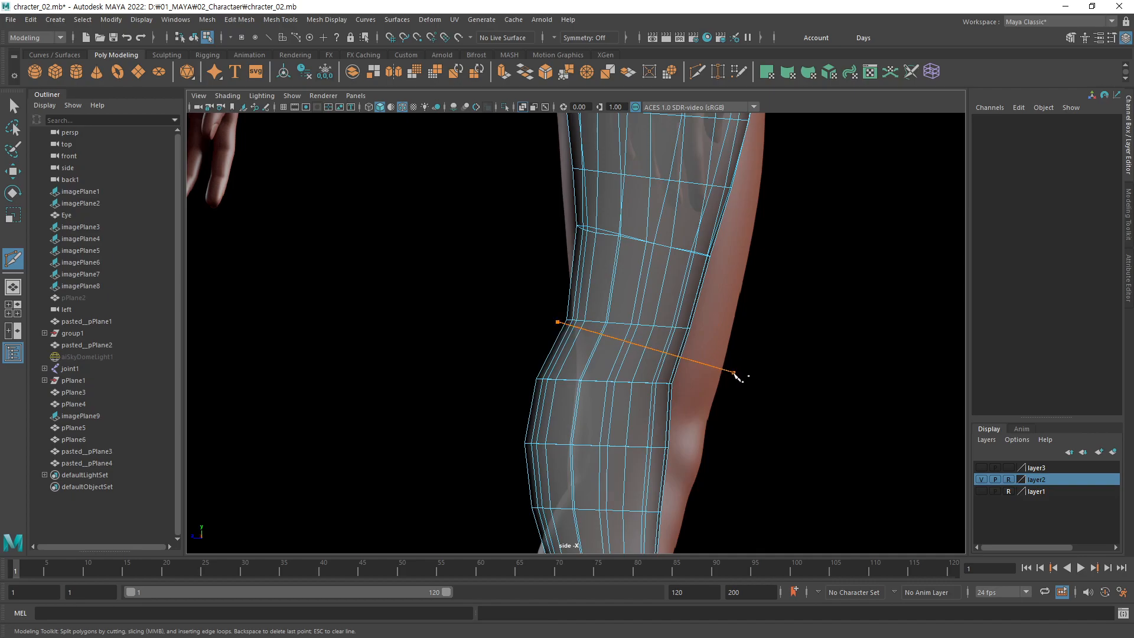
pyautogui.click(734, 374)
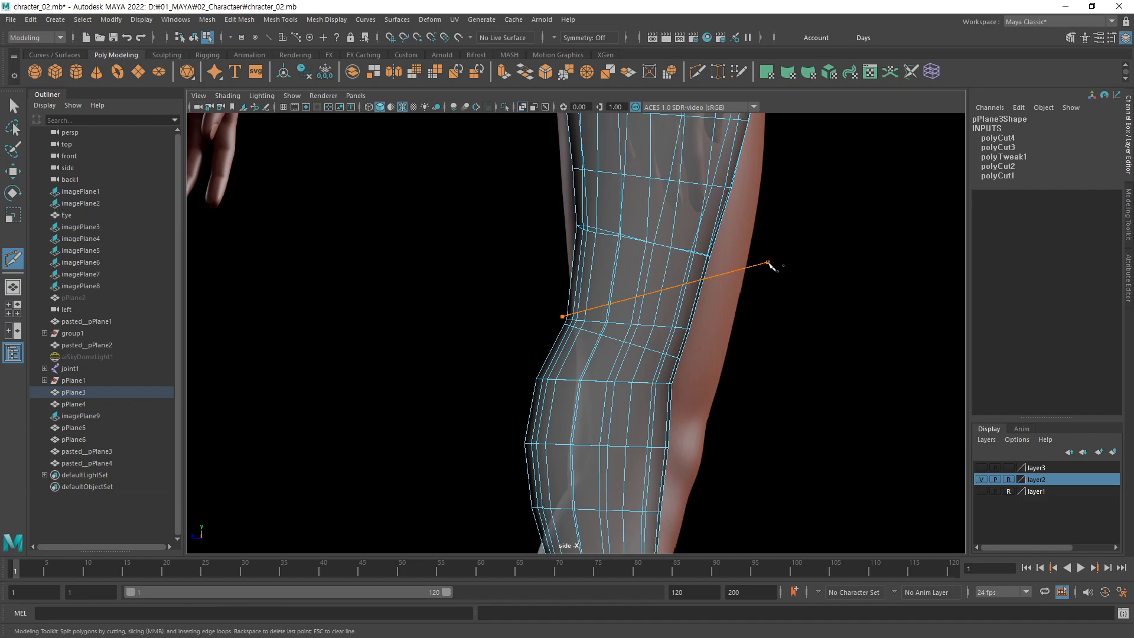
pyautogui.click(768, 266)
pyautogui.press('w')
pyautogui.keyDown('alt'); pyautogui.moveTo(671, 317); pyautogui.dragTo(630, 295, button='middle'); pyautogui.keyUp('alt')
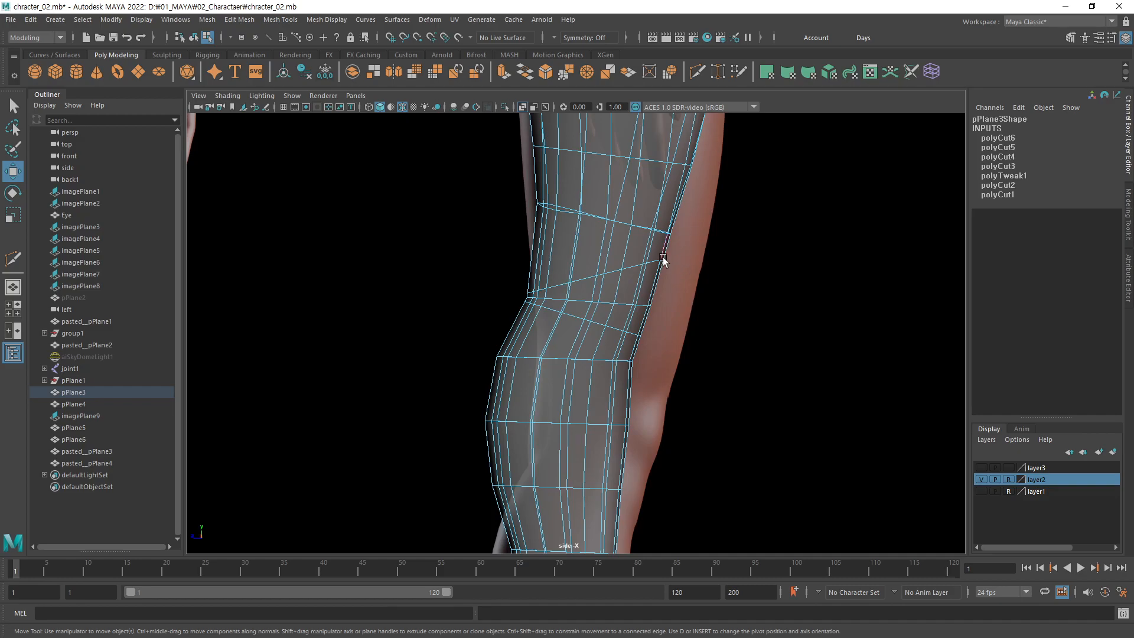
# Step: In the shaded perspective view, raise the front vertices of pPlane3's upper knee ring toward the thigh loop above
pyautogui.press('space')
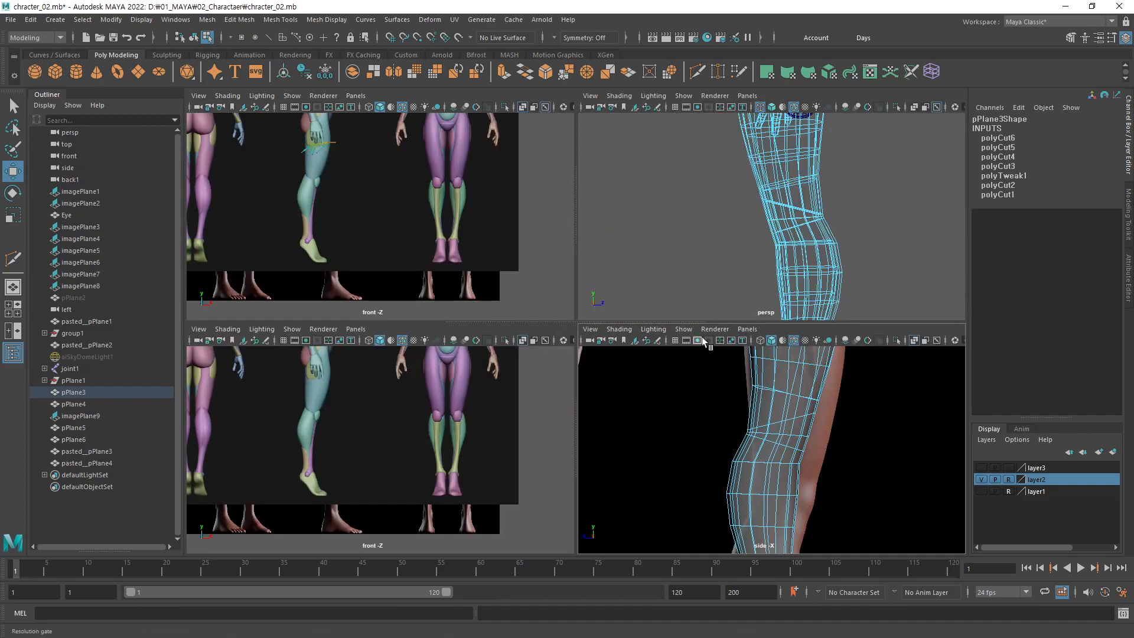
pyautogui.press('space')
pyautogui.scroll(-6, 683, 367)
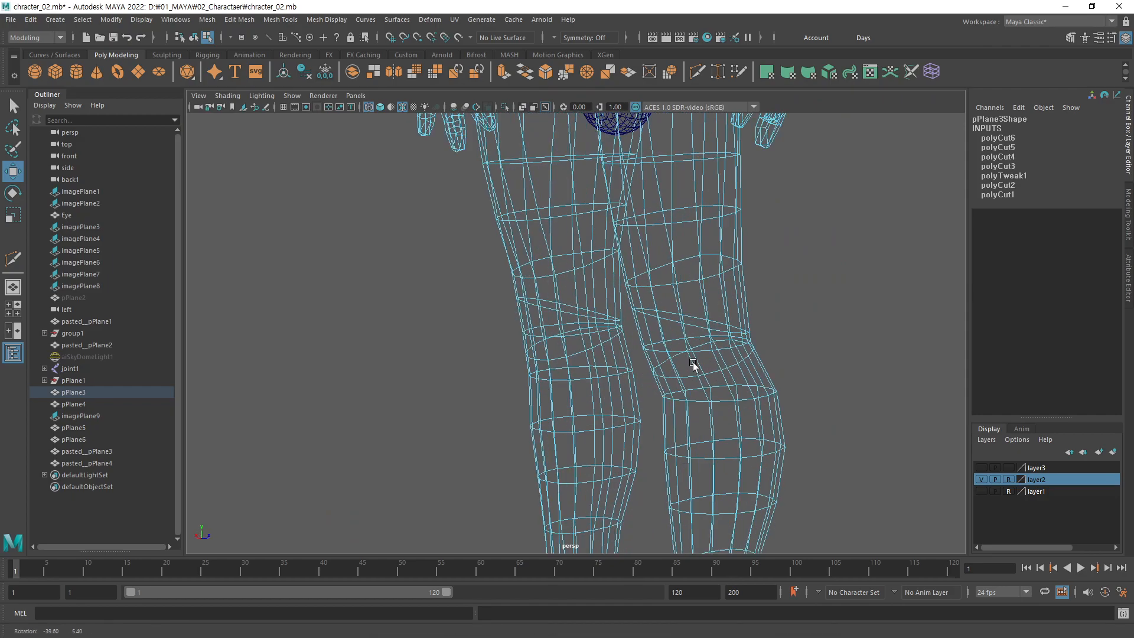
pyautogui.press('5')
pyautogui.moveTo(742, 350)
pyautogui.keyDown('alt'); pyautogui.mouseDown()
pyautogui.moveTo(648, 372)
pyautogui.moveTo(741, 372)
pyautogui.moveTo(638, 372)
pyautogui.moveTo(679, 368)
pyautogui.mouseUp(); pyautogui.keyUp('alt')
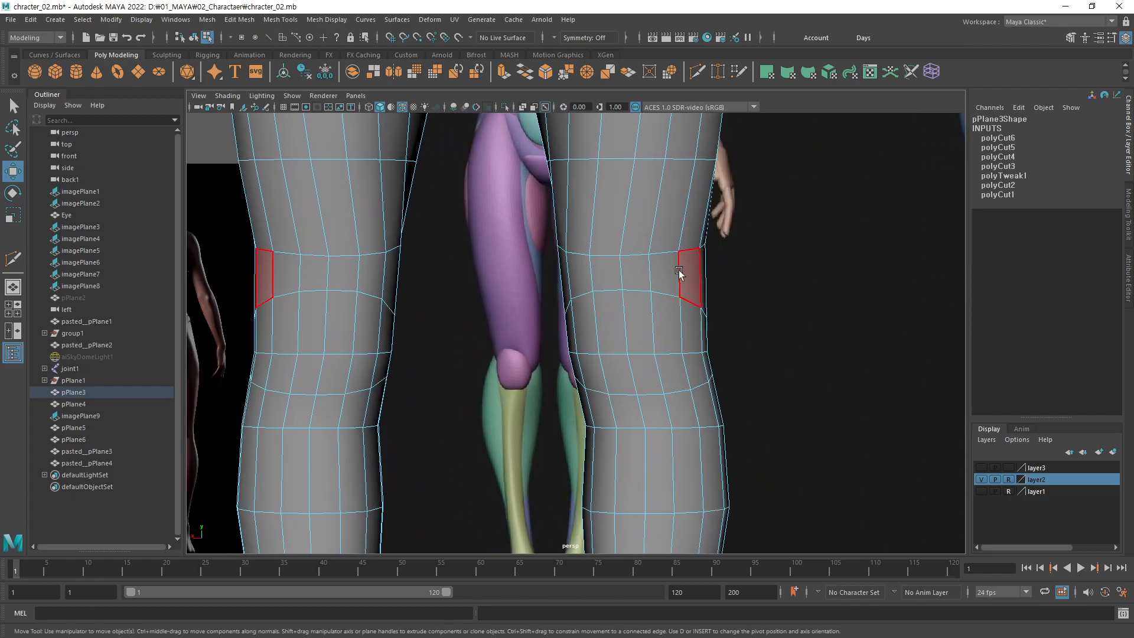
pyautogui.press('F9')
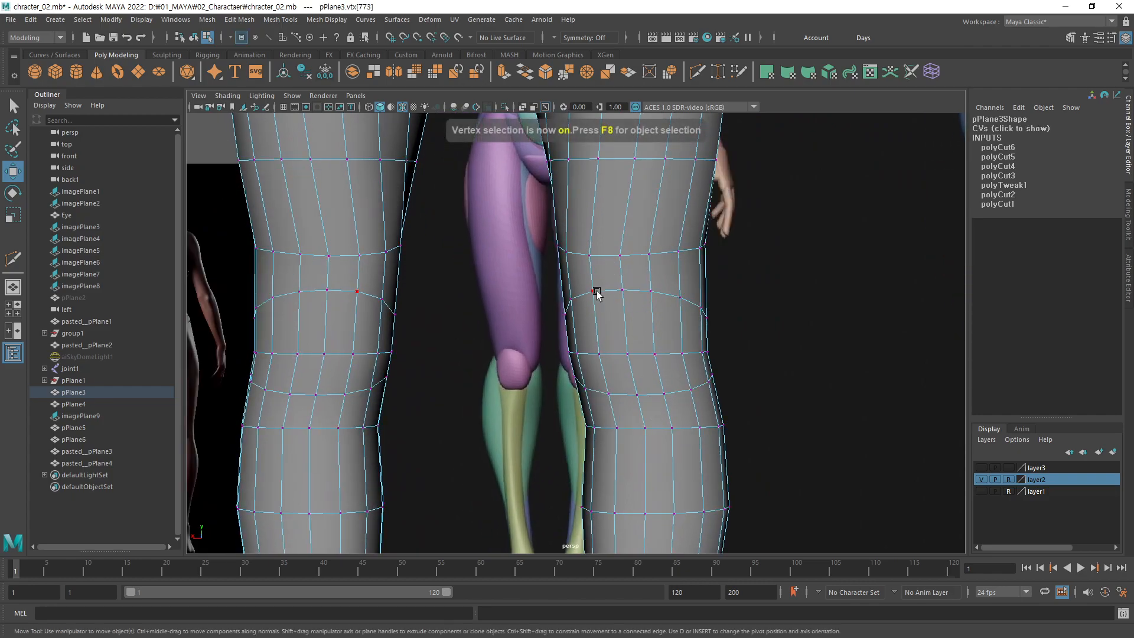
pyautogui.moveTo(628, 337); pyautogui.dragTo(676, 298, button='middle')
pyautogui.click(629, 299)
pyautogui.click(648, 296)
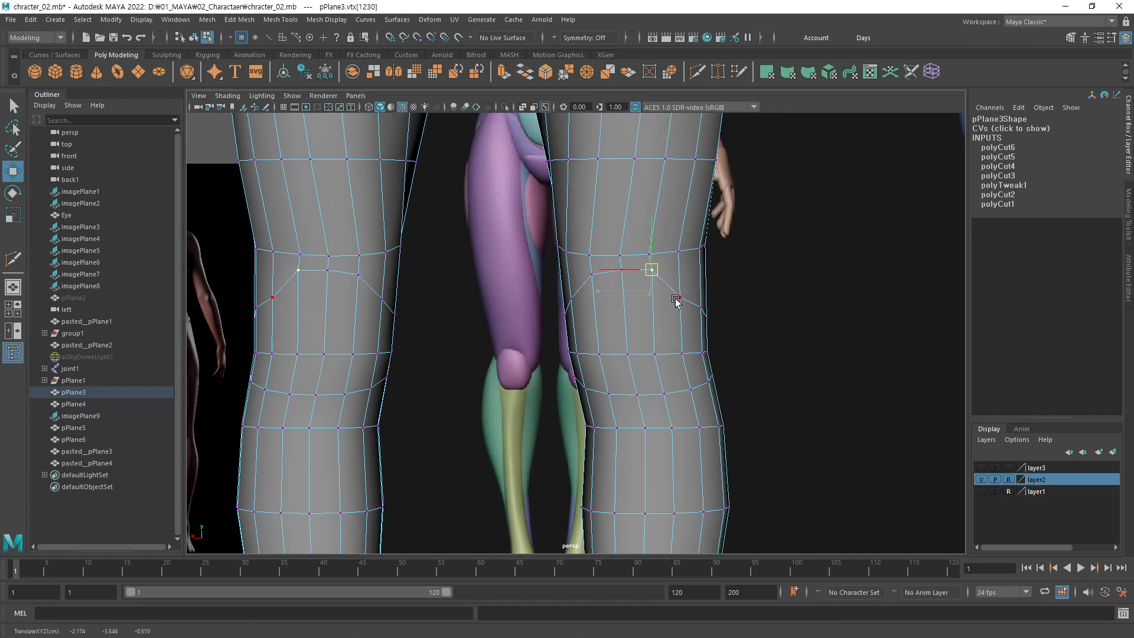
# Step: Lower the front vertices of the lower knee ring toward the loop at the top of the shin
pyautogui.click(609, 393)
pyautogui.moveTo(640, 418); pyautogui.dragTo(706, 419, button='middle')
pyautogui.click(638, 397)
pyautogui.click(664, 394)
pyautogui.click(691, 391)
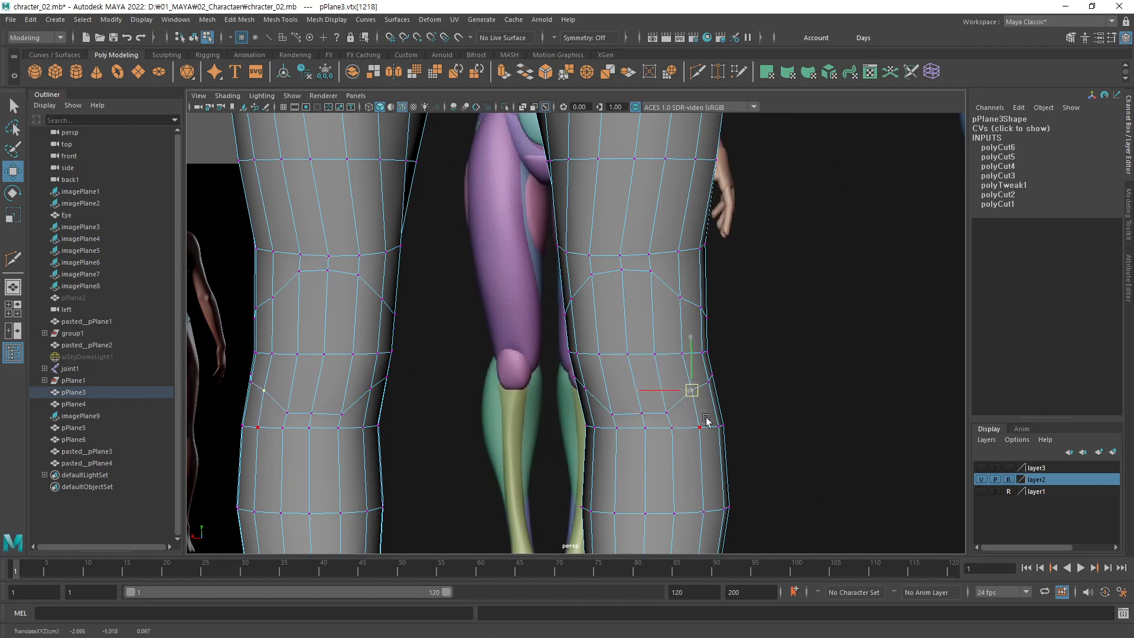
# Step: Adjust the corner vertices of the upper knee ring so it forms a rounded arc over the kneecap
pyautogui.click(679, 304)
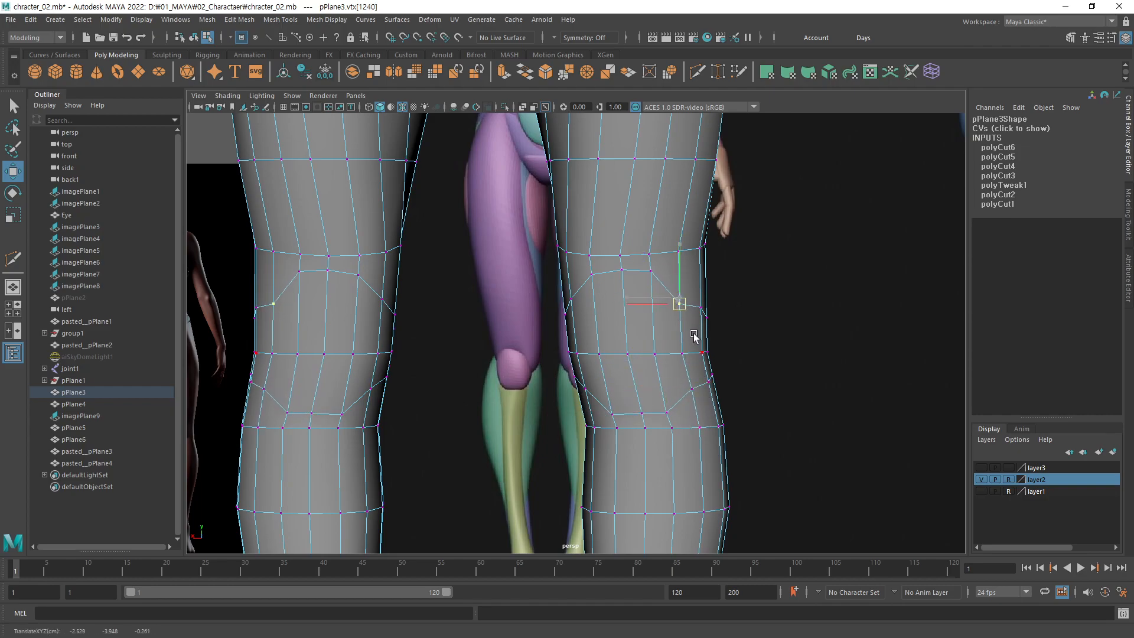
pyautogui.click(651, 272)
pyautogui.moveTo(662, 300); pyautogui.dragTo(662, 307, button='middle')
pyautogui.click(571, 301)
pyautogui.moveTo(616, 341); pyautogui.dragTo(699, 411, button='middle')
# Step: Reposition the inner and front vertices of the lower knee ring so it curves smoothly beneath the kneecap
pyautogui.click(578, 356)
pyautogui.click(585, 391)
pyautogui.click(665, 414)
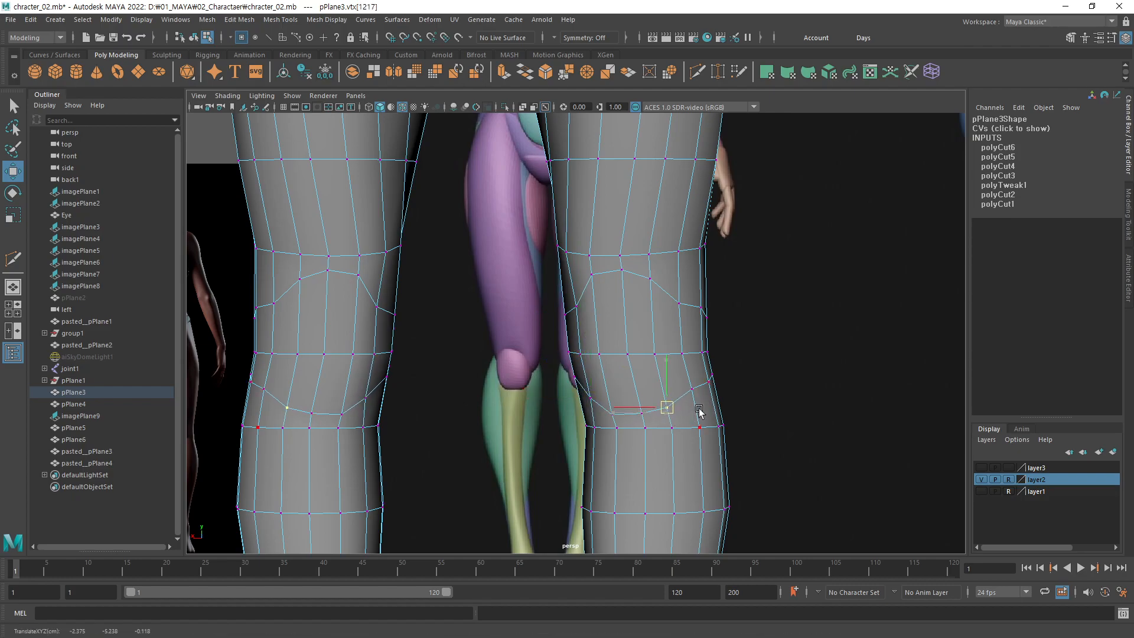
pyautogui.click(619, 421)
pyautogui.press('q')
pyautogui.click(615, 417)
pyautogui.press('w')
pyautogui.moveTo(634, 430); pyautogui.dragTo(632, 427, button='middle')
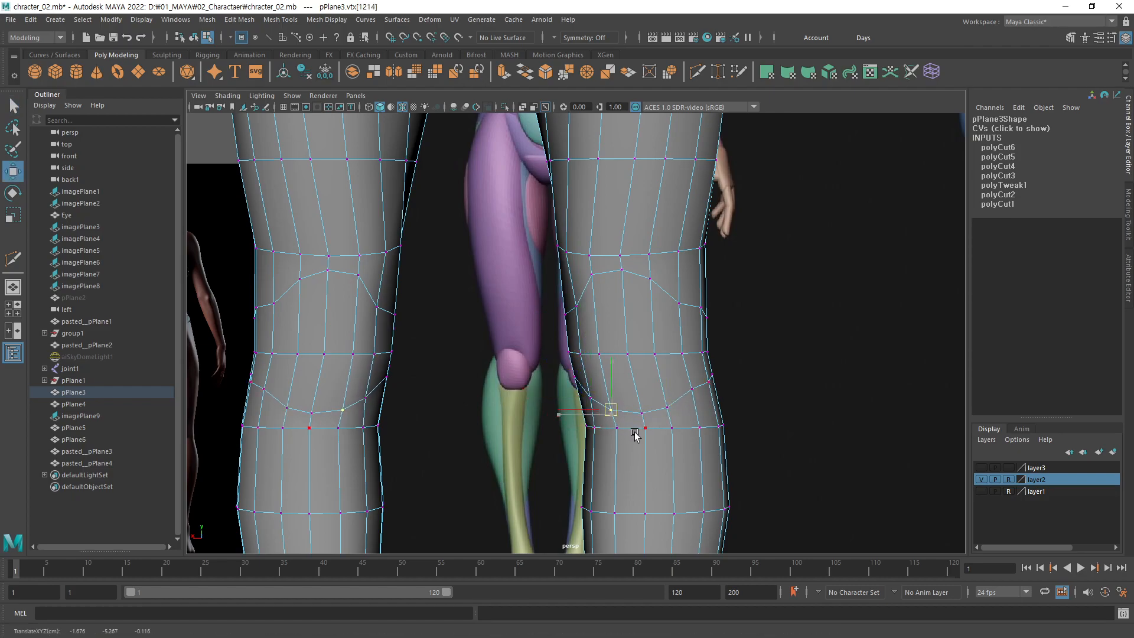
# Step: Fine-tune the outer front vertices of both knee rings to continue the rounded kneecap outline
pyautogui.click(695, 390)
pyautogui.moveTo(713, 404); pyautogui.dragTo(707, 405, button='middle')
pyautogui.click(677, 306)
pyautogui.click(698, 313)
pyautogui.moveTo(739, 331); pyautogui.dragTo(734, 344, button='middle')
# Step: Move the outermost side vertices of both knee rings closer to the middle knee loop
pyautogui.click(708, 381)
pyautogui.moveTo(749, 400); pyautogui.dragTo(736, 352, button='middle')
pyautogui.press('q')
pyautogui.click(707, 318)
pyautogui.press('w')
pyautogui.click(710, 373)
pyautogui.moveTo(747, 397); pyautogui.dragTo(742, 390, button='middle')
pyautogui.press('q')
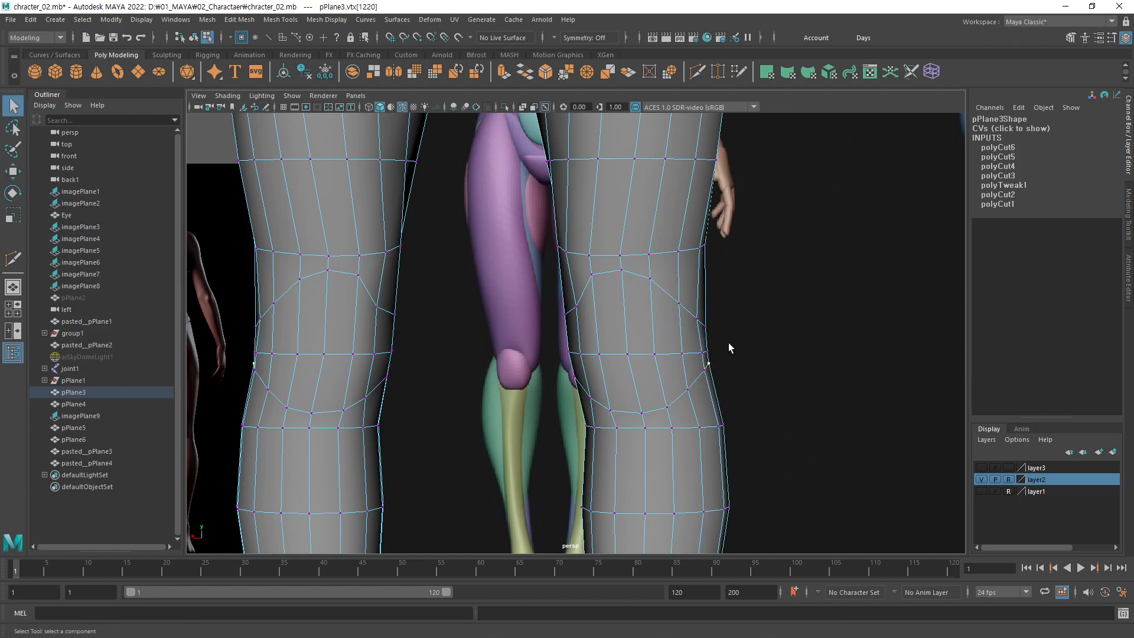
# Step: Bring the inner side vertices of the knee rings closer to the middle knee loop
pyautogui.press('w')
pyautogui.press('q')
pyautogui.click(598, 352)
pyautogui.press('w')
pyautogui.moveTo(599, 338); pyautogui.dragTo(602, 352, button='middle')
pyautogui.press('Down')
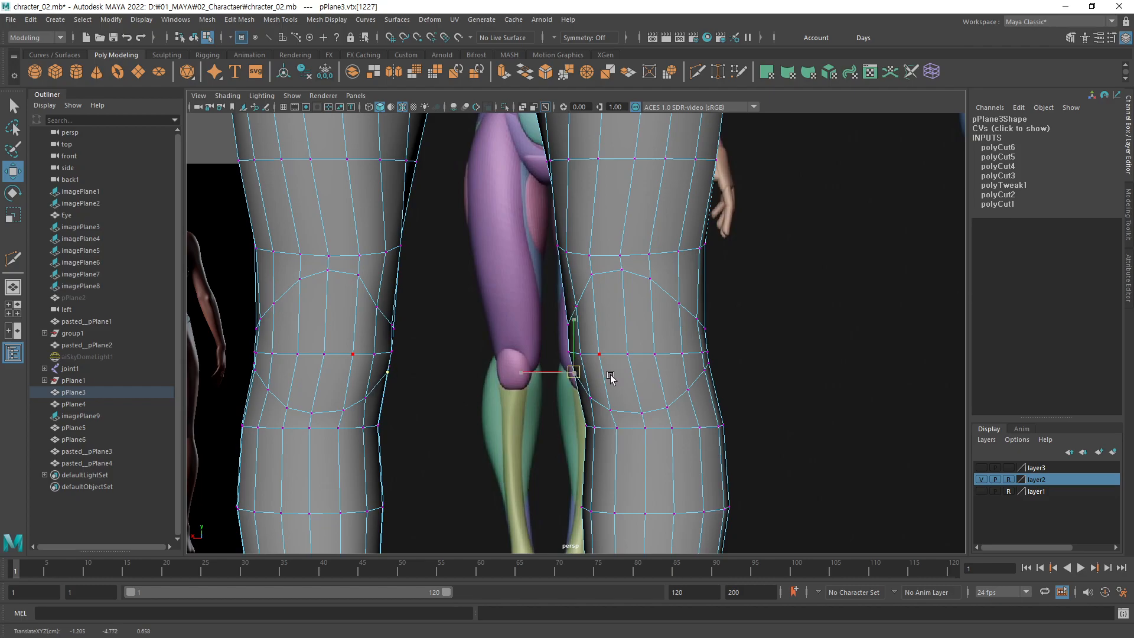
# Step: From the side of the leg, raise the lower ring's side vertices toward the middle knee loop
pyautogui.keyDown('alt'); pyautogui.moveTo(610, 374); pyautogui.dragTo(608, 299); pyautogui.keyUp('alt')
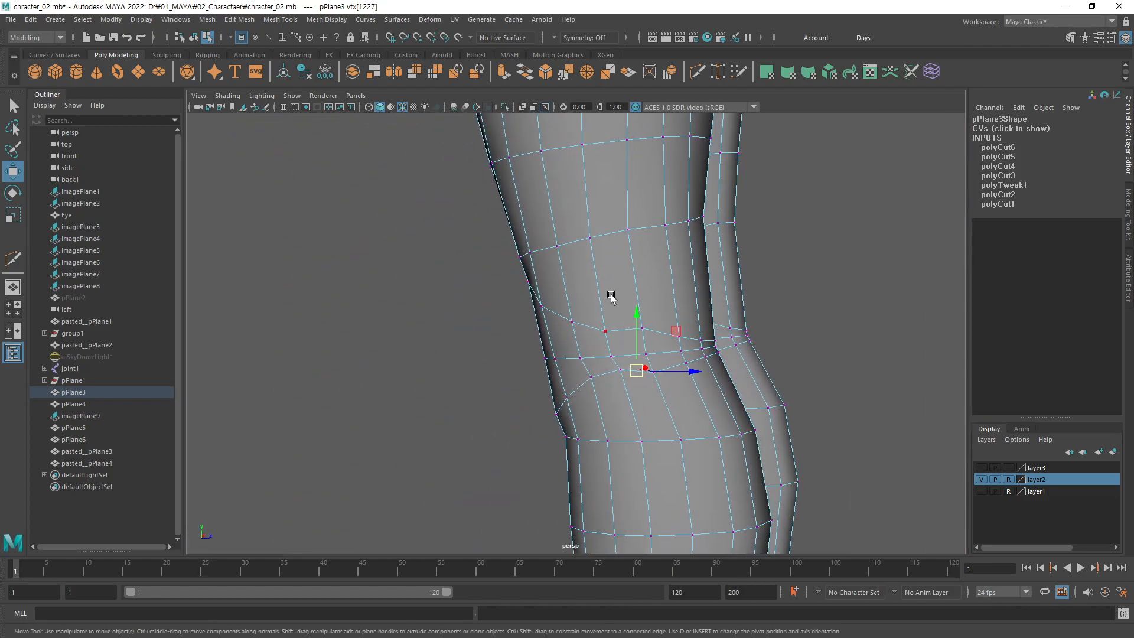
pyautogui.press('q')
pyautogui.press('w')
pyautogui.moveTo(699, 371)
pyautogui.mouseDown(button='middle')
pyautogui.moveTo(683, 405)
pyautogui.moveTo(696, 388)
pyautogui.mouseUp(button='middle')
pyautogui.click(654, 373)
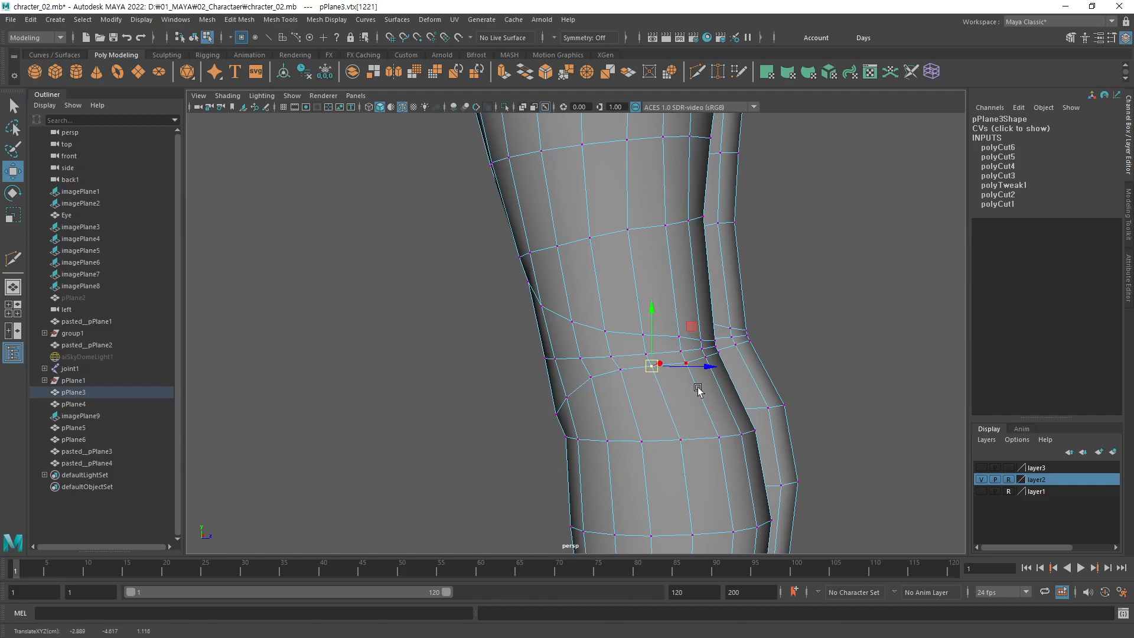
# Step: Adjust the heights of the ring vertices around the back and inner side of the knee
pyautogui.keyDown('alt'); pyautogui.moveTo(696, 387); pyautogui.dragTo(620, 392); pyautogui.keyUp('alt')
pyautogui.press('q')
pyautogui.press('w')
pyautogui.click(531, 372)
pyautogui.keyDown('alt'); pyautogui.moveTo(604, 377); pyautogui.dragTo(515, 361); pyautogui.keyUp('alt')
pyautogui.click(505, 325)
pyautogui.moveTo(515, 361); pyautogui.dragTo(514, 365, button='middle')
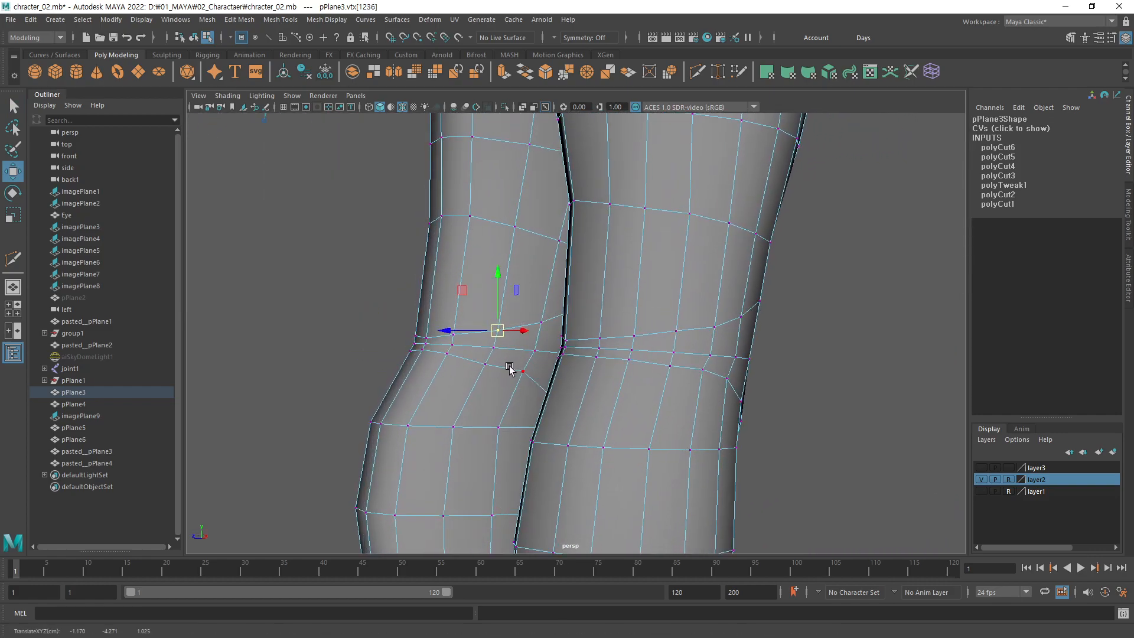
pyautogui.press('Down')
# Step: In front view, shift the inner and outer vertices of the middle knee loop sideways to space them evenly
pyautogui.keyDown('alt'); pyautogui.moveTo(498, 392); pyautogui.dragTo(658, 400); pyautogui.keyUp('alt')
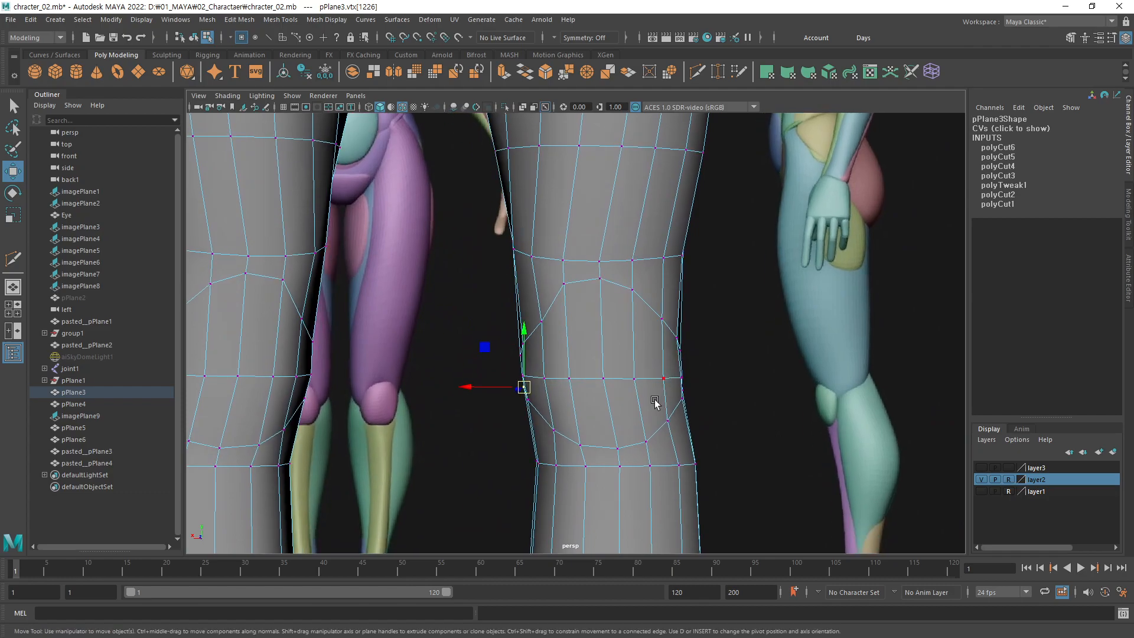
pyautogui.click(547, 378)
pyautogui.moveTo(533, 379); pyautogui.dragTo(523, 383)
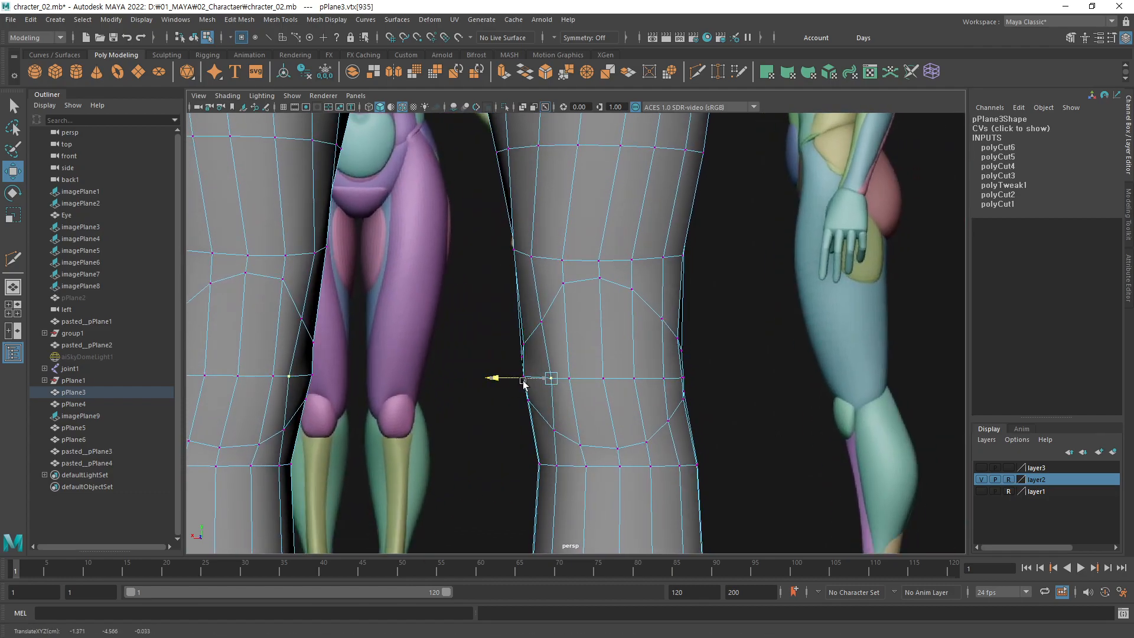
pyautogui.click(664, 381)
pyautogui.moveTo(639, 381)
pyautogui.mouseDown()
pyautogui.moveTo(630, 383)
pyautogui.moveTo(655, 380)
pyautogui.mouseUp()
pyautogui.press('q')
pyautogui.click(680, 379)
pyautogui.press('w')
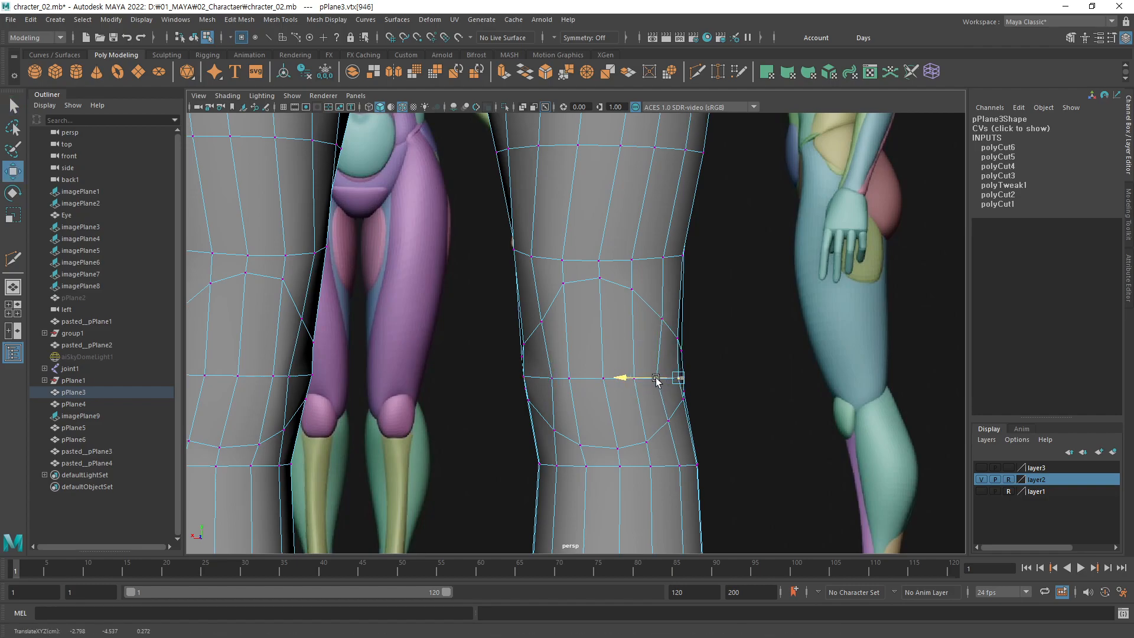
# Step: Shift the outer front vertices of the upper and lower kneecap rings sideways to even out the outline
pyautogui.press('q')
pyautogui.click(662, 319)
pyautogui.press('w')
pyautogui.moveTo(645, 323); pyautogui.dragTo(641, 325)
pyautogui.click(671, 421)
pyautogui.moveTo(659, 421); pyautogui.dragTo(652, 421)
# Step: Space the front vertices of the loop just below the knee sideways in line with the kneecap edges
pyautogui.keyDown('alt'); pyautogui.moveTo(675, 461); pyautogui.dragTo(653, 400, button='middle'); pyautogui.keyUp('alt')
pyautogui.click(563, 405)
pyautogui.moveTo(535, 406); pyautogui.dragTo(565, 408)
pyautogui.click(597, 403)
pyautogui.click(624, 406)
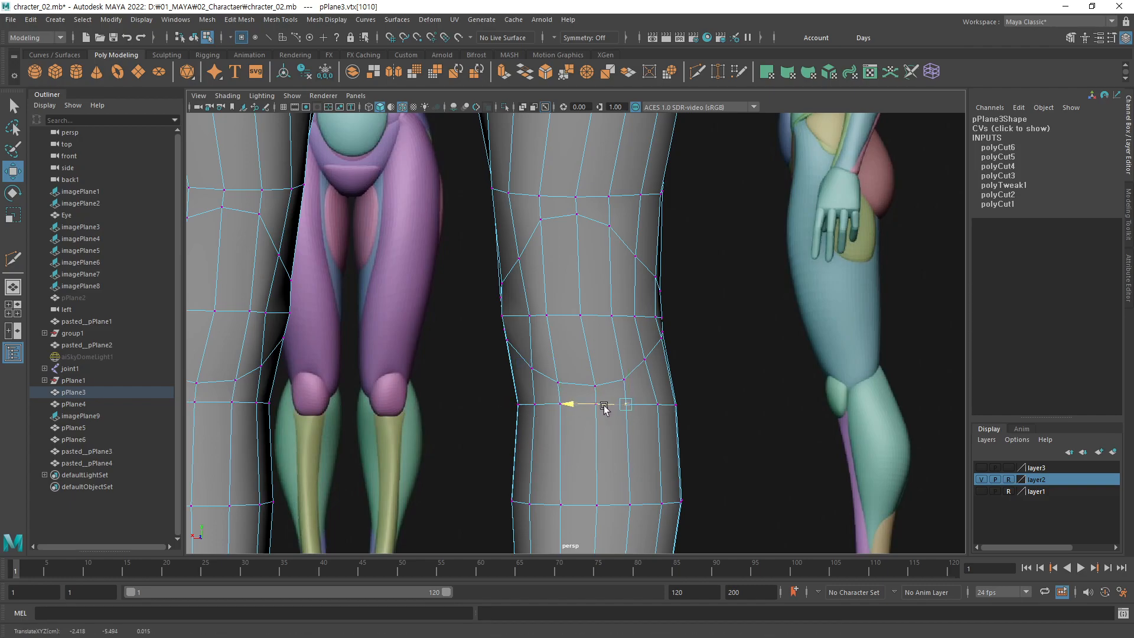
pyautogui.click(658, 408)
pyautogui.moveTo(629, 407); pyautogui.dragTo(623, 407)
pyautogui.click(537, 407)
pyautogui.moveTo(507, 405); pyautogui.dragTo(509, 405)
# Step: Space the front vertices of the loop just above the knee sideways in line with the kneecap edges
pyautogui.keyDown('alt'); pyautogui.moveTo(591, 316); pyautogui.dragTo(587, 393, button='middle'); pyautogui.keyUp('alt')
pyautogui.click(503, 272)
pyautogui.moveTo(481, 271); pyautogui.dragTo(580, 276)
pyautogui.click(541, 277)
pyautogui.click(576, 276)
pyautogui.click(604, 275)
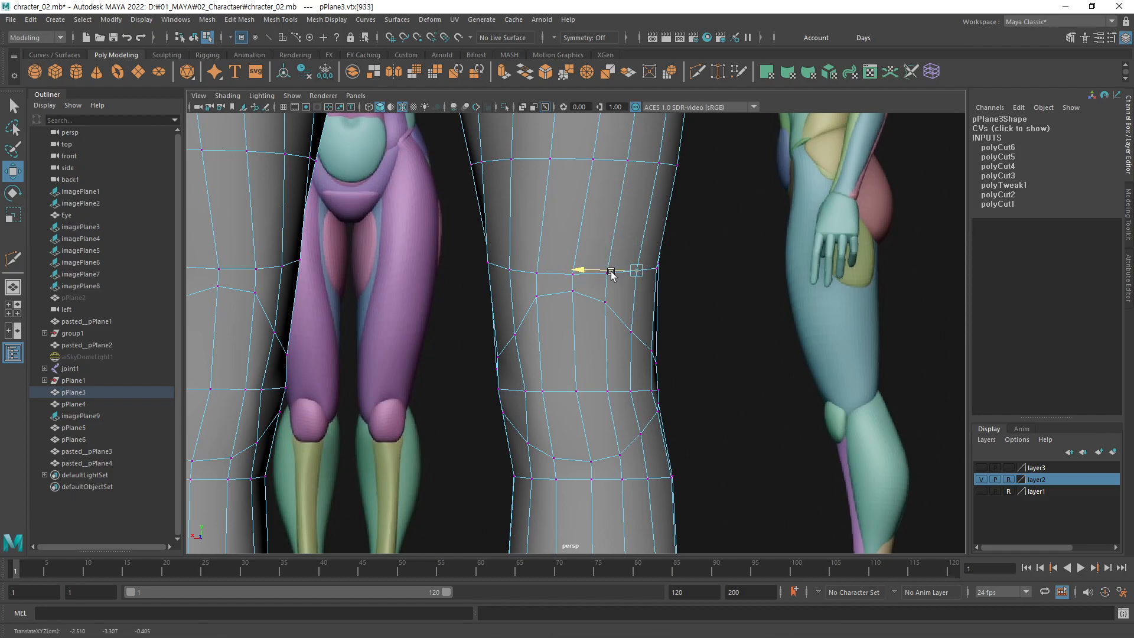
pyautogui.click(734, 326)
# Step: From the side, shift the front vertices of the lower kneecap ring along the depth axis
pyautogui.keyDown('alt'); pyautogui.moveTo(642, 388); pyautogui.dragTo(519, 408); pyautogui.keyUp('alt')
pyautogui.click(524, 405)
pyautogui.press('q')
pyautogui.moveTo(559, 409); pyautogui.dragTo(572, 406)
pyautogui.scroll(-3, 531, 369)
pyautogui.keyDown('alt'); pyautogui.moveTo(489, 332); pyautogui.dragTo(551, 443, button='middle'); pyautogui.keyUp('alt')
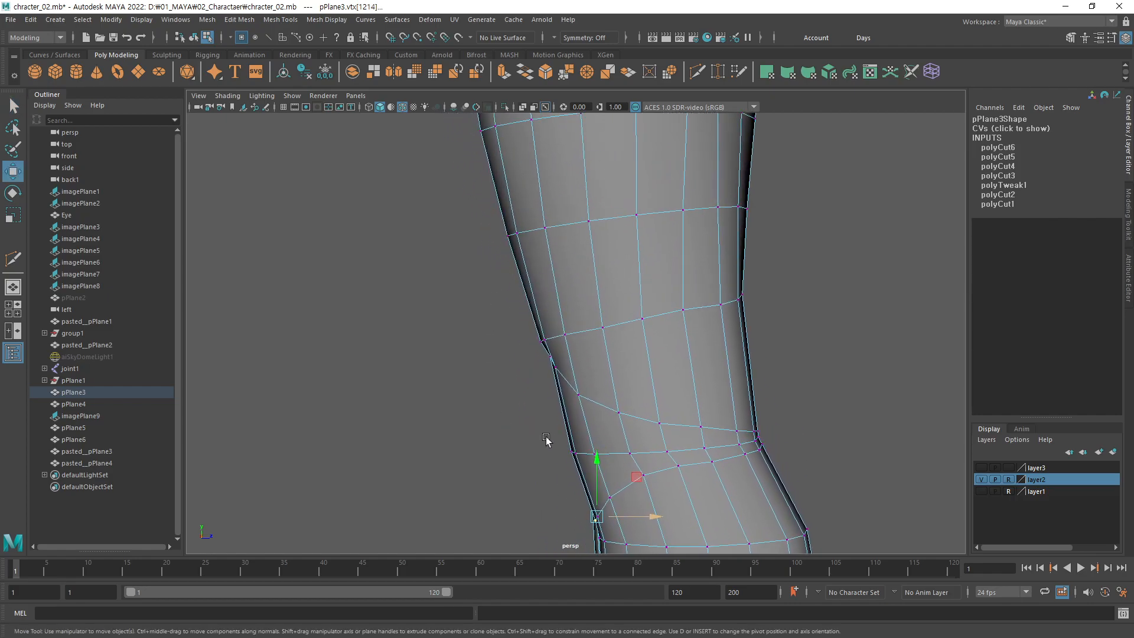
# Step: Adjust the middle knee loop's front and side vertices along the depth axis to refine the knee profile
pyautogui.scroll(4, 572, 413)
pyautogui.keyDown('alt'); pyautogui.moveTo(575, 408); pyautogui.dragTo(528, 400); pyautogui.keyUp('alt')
pyautogui.keyDown('alt'); pyautogui.moveTo(528, 400); pyautogui.dragTo(522, 424); pyautogui.keyUp('alt')
pyautogui.click(560, 447)
pyautogui.moveTo(593, 447); pyautogui.dragTo(808, 423)
pyautogui.click(597, 436)
pyautogui.click(633, 434)
pyautogui.press('w')
pyautogui.click(732, 394)
# Step: Nudge the front vertex of the upper kneecap ring along the depth axis to smooth the profile
pyautogui.keyDown('alt'); pyautogui.moveTo(653, 375); pyautogui.dragTo(407, 392); pyautogui.keyUp('alt')
pyautogui.click(527, 359)
pyautogui.keyDown('alt'); pyautogui.moveTo(529, 363); pyautogui.dragTo(663, 334); pyautogui.keyUp('alt')
pyautogui.click(743, 339)
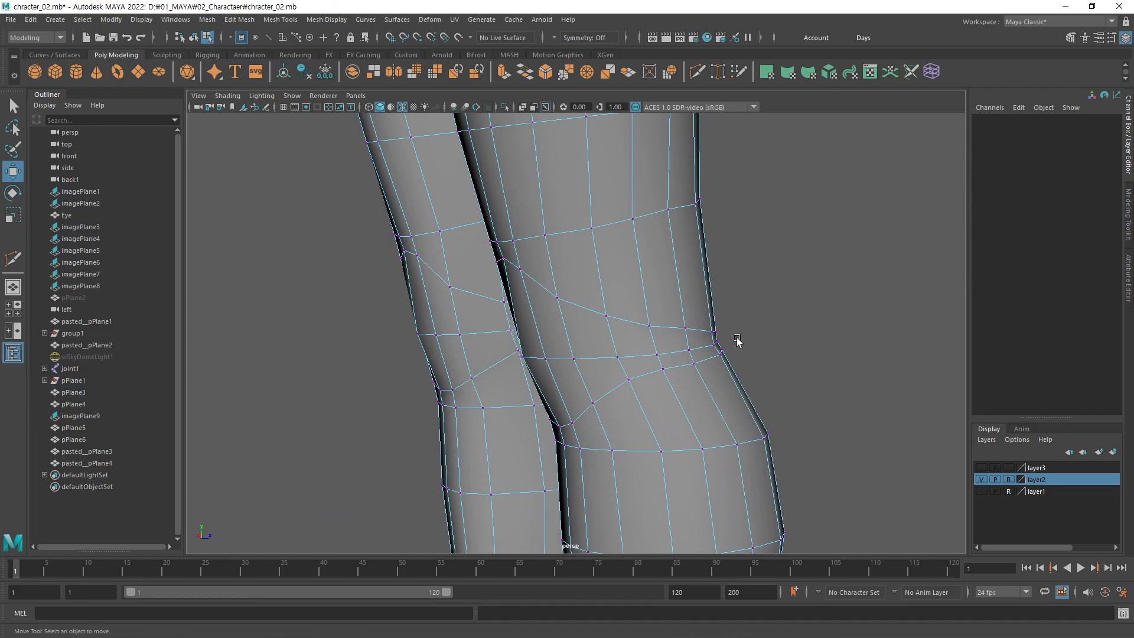
pyautogui.click(502, 260)
pyautogui.moveTo(544, 256); pyautogui.dragTo(539, 260)
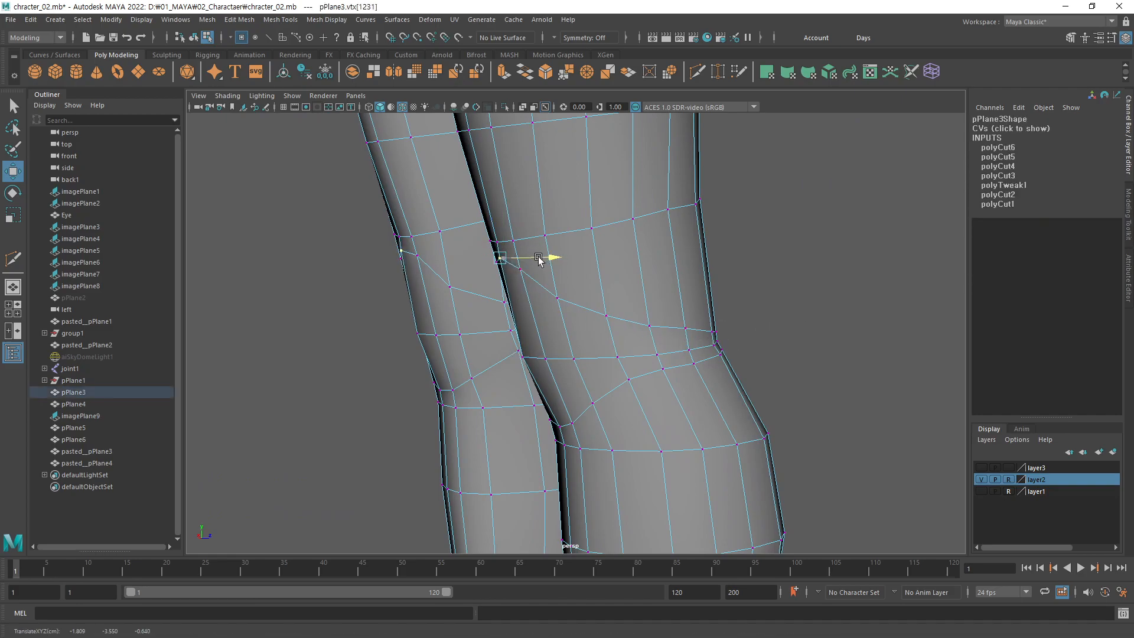
pyautogui.click(772, 318)
# Step: Return to object mode, hide the wireframe overlay and examine the knees, legs and torso from several angles
pyautogui.keyDown('alt'); pyautogui.moveTo(772, 319); pyautogui.dragTo(731, 378); pyautogui.keyUp('alt')
pyautogui.press('F8')
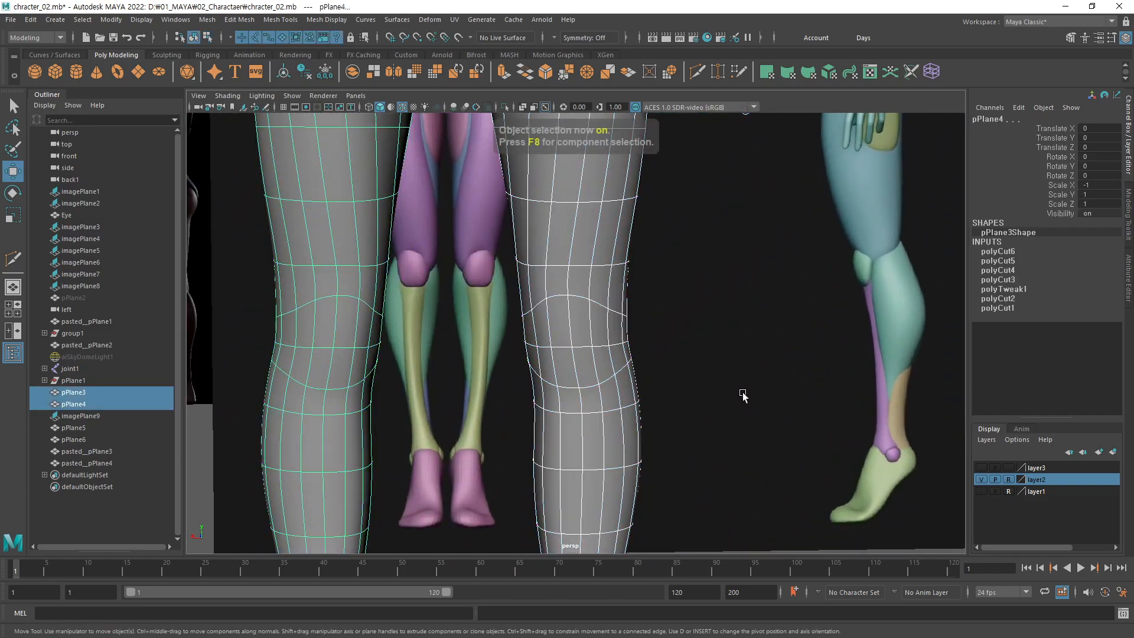
pyautogui.click(743, 392)
pyautogui.keyDown('alt'); pyautogui.moveTo(742, 390); pyautogui.dragTo(610, 385, button='right'); pyautogui.keyUp('alt')
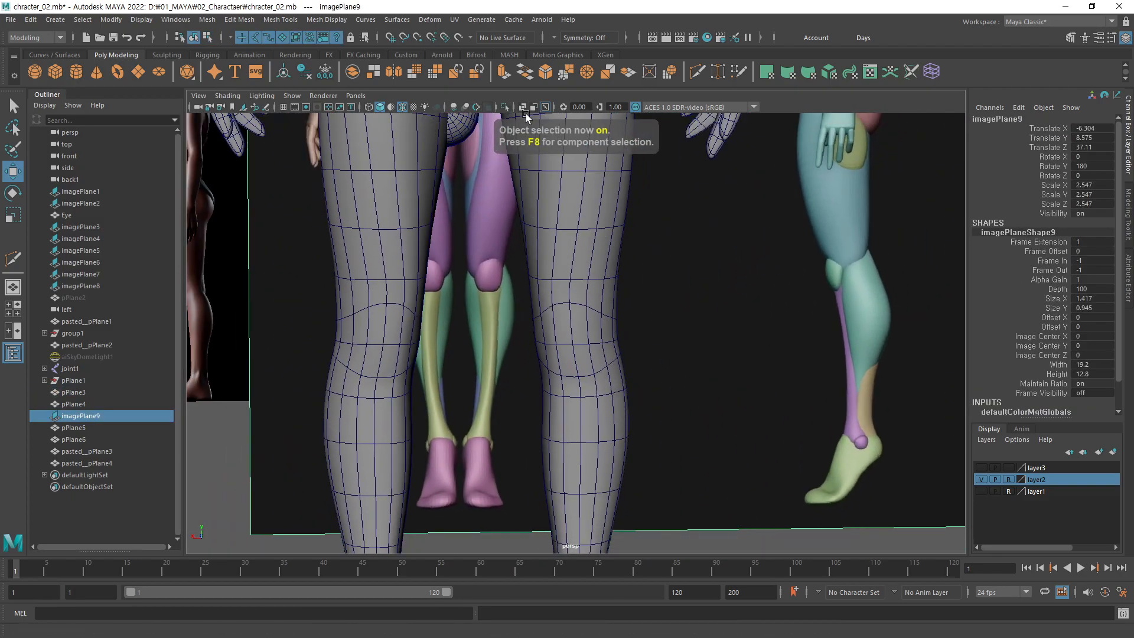
pyautogui.click(402, 108)
pyautogui.moveTo(656, 319)
pyautogui.keyDown('alt'); pyautogui.mouseDown()
pyautogui.moveTo(532, 364)
pyautogui.moveTo(589, 363)
pyautogui.mouseUp(); pyautogui.keyUp('alt')
pyautogui.keyDown('alt'); pyautogui.moveTo(590, 363); pyautogui.dragTo(387, 393, button='right'); pyautogui.keyUp('alt')
pyautogui.moveTo(598, 355)
pyautogui.keyDown('alt'); pyautogui.mouseDown()
pyautogui.moveTo(561, 364)
pyautogui.moveTo(572, 331)
pyautogui.moveTo(622, 324)
pyautogui.moveTo(532, 352)
pyautogui.moveTo(643, 350)
pyautogui.moveTo(667, 289)
pyautogui.moveTo(609, 292)
pyautogui.mouseUp(); pyautogui.keyUp('alt')
pyautogui.keyDown('alt'); pyautogui.moveTo(608, 292); pyautogui.dragTo(581, 466, button='middle'); pyautogui.keyUp('alt')
pyautogui.keyDown('alt'); pyautogui.moveTo(568, 260); pyautogui.dragTo(734, 320); pyautogui.keyUp('alt')
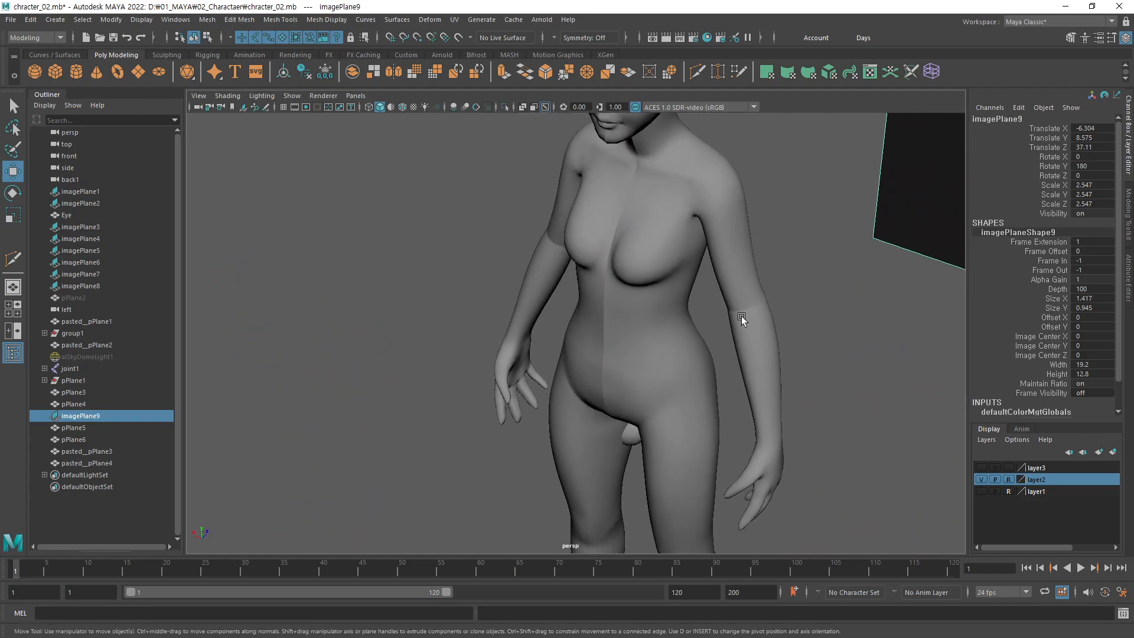
pyautogui.keyDown('alt'); pyautogui.moveTo(635, 301); pyautogui.dragTo(597, 403); pyautogui.keyUp('alt')
pyautogui.keyDown('alt'); pyautogui.moveTo(598, 403); pyautogui.dragTo(540, 342, button='middle'); pyautogui.keyUp('alt')
pyautogui.keyDown('alt'); pyautogui.moveTo(696, 265); pyautogui.dragTo(797, 242, button='right'); pyautogui.keyUp('alt')
pyautogui.keyDown('alt'); pyautogui.moveTo(567, 299); pyautogui.dragTo(655, 277, button='right'); pyautogui.keyUp('alt')
pyautogui.keyDown('alt'); pyautogui.moveTo(522, 307); pyautogui.dragTo(650, 310, button='middle'); pyautogui.keyUp('alt')
# Step: Show pPlane3 unsmoothed and raise the upper knee ring's vertices along the inner side and back of the knee
pyautogui.click(652, 317)
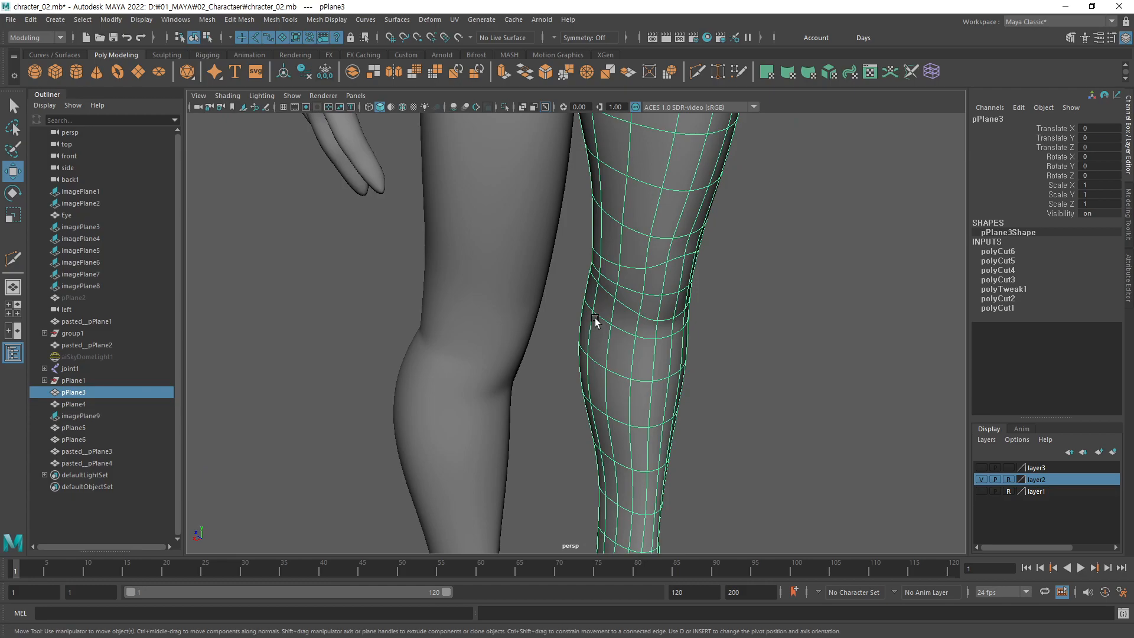
pyautogui.press('1')
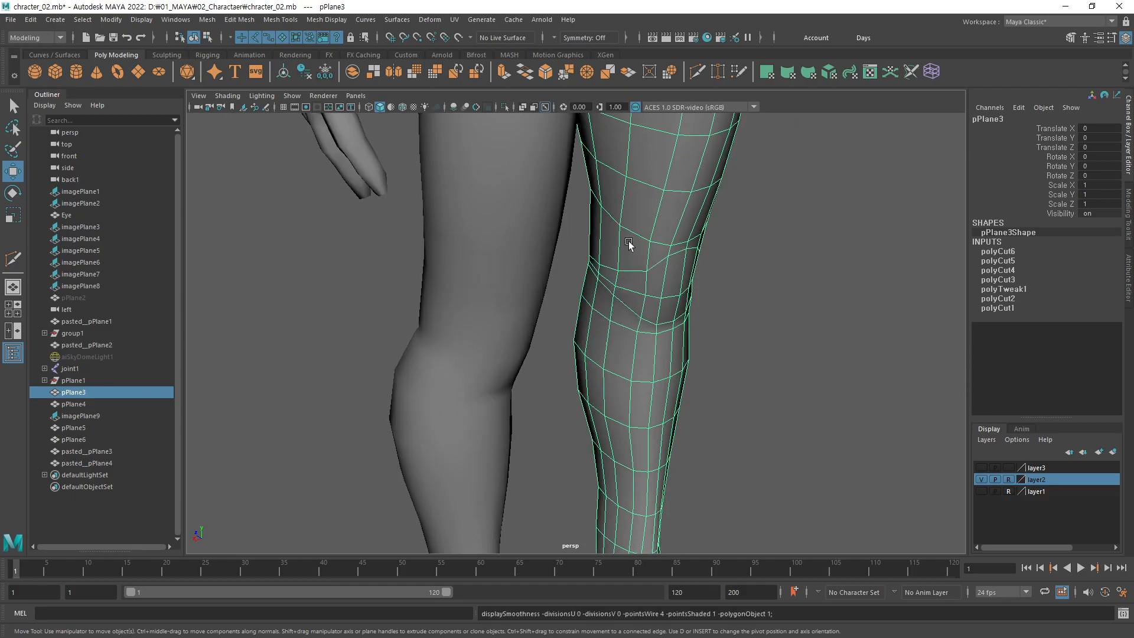
pyautogui.press('F9')
pyautogui.keyDown('alt'); pyautogui.moveTo(628, 337); pyautogui.dragTo(584, 301); pyautogui.keyUp('alt')
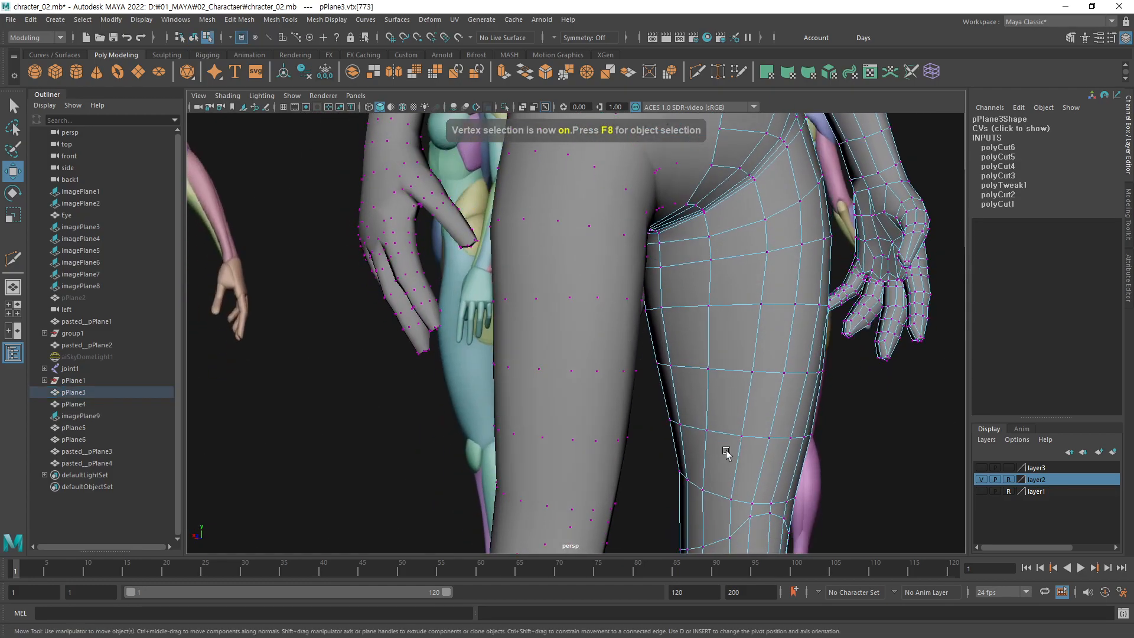
pyautogui.keyDown('alt'); pyautogui.moveTo(721, 445); pyautogui.dragTo(699, 114, button='middle'); pyautogui.keyUp('alt')
pyautogui.scroll(6, 678, 332)
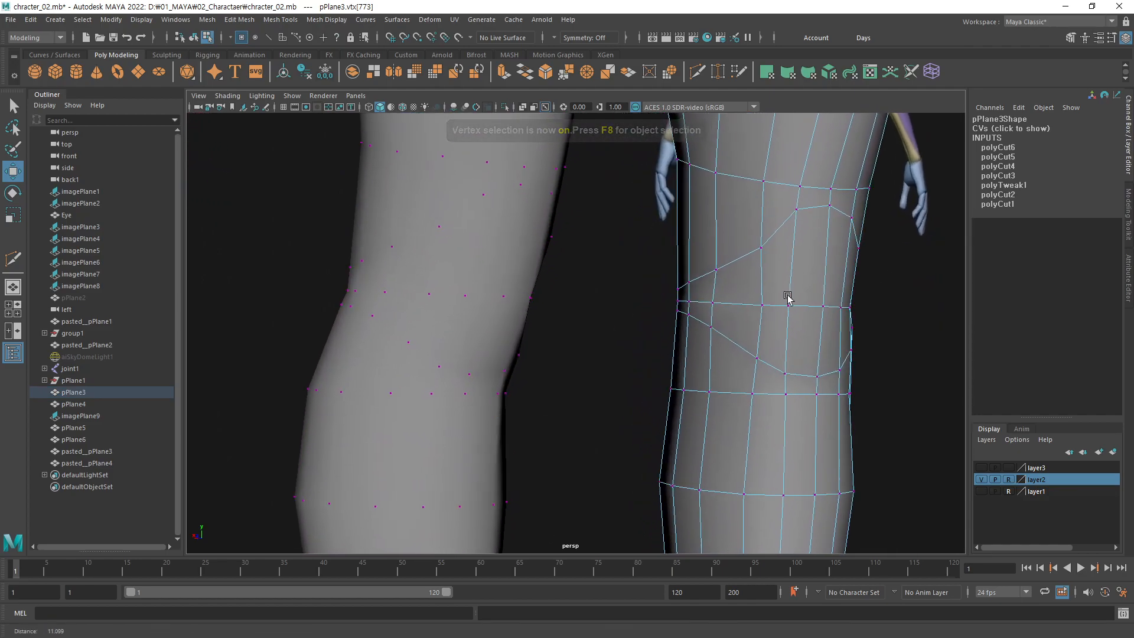
pyautogui.moveTo(702, 271); pyautogui.dragTo(730, 300)
pyautogui.click(732, 324)
pyautogui.click(735, 261)
pyautogui.moveTo(736, 225); pyautogui.dragTo(737, 222)
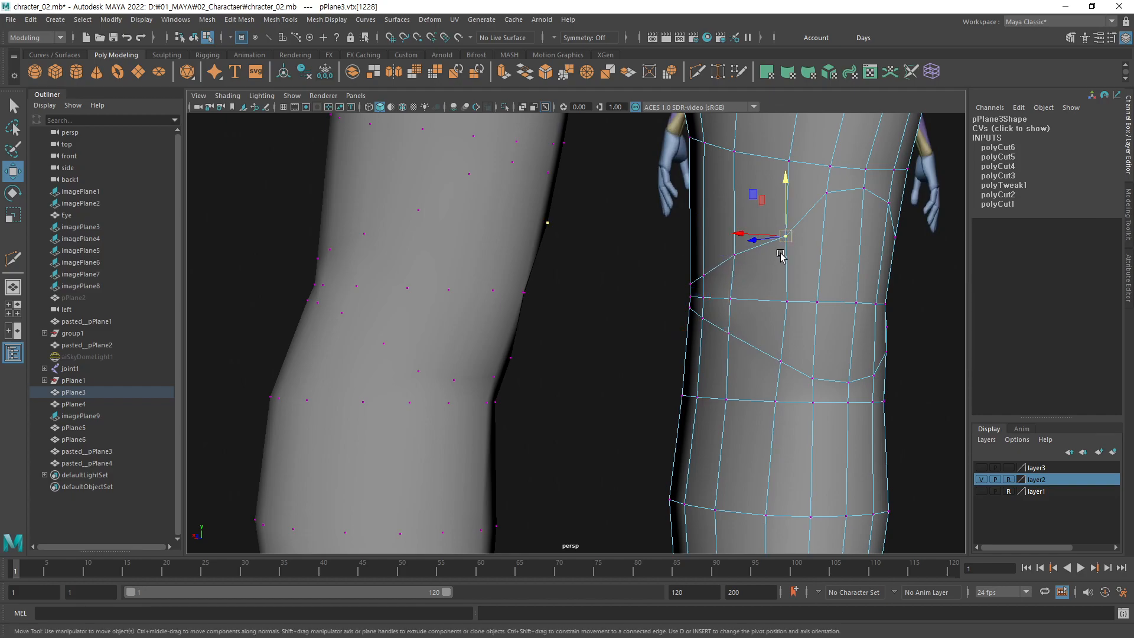
pyautogui.click(704, 275)
pyautogui.moveTo(704, 276); pyautogui.dragTo(704, 253)
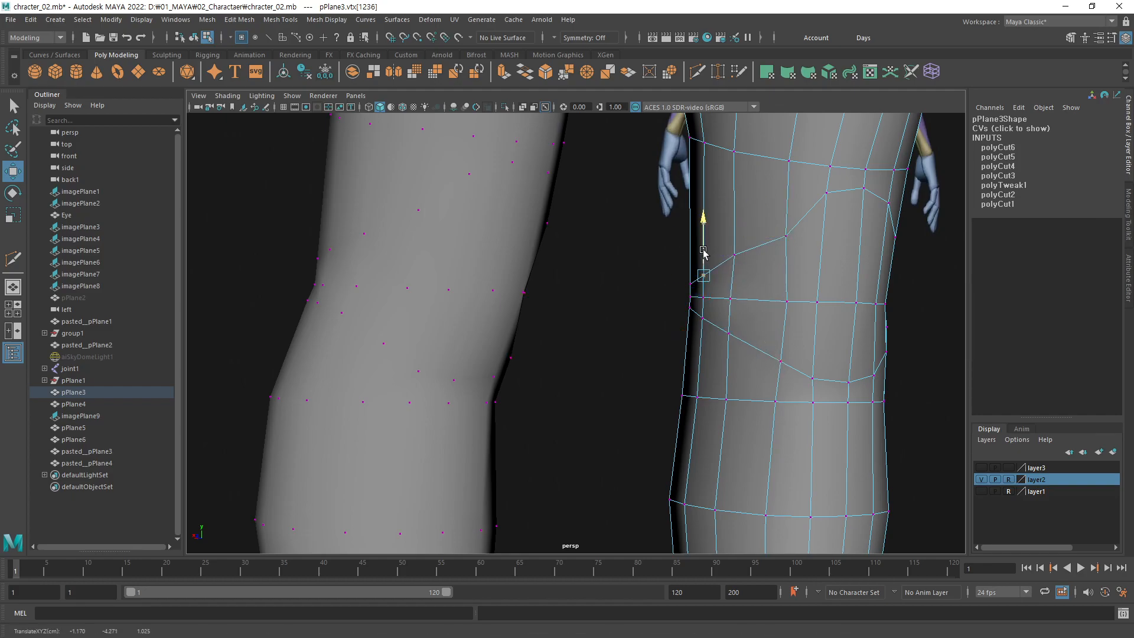
pyautogui.press('f')
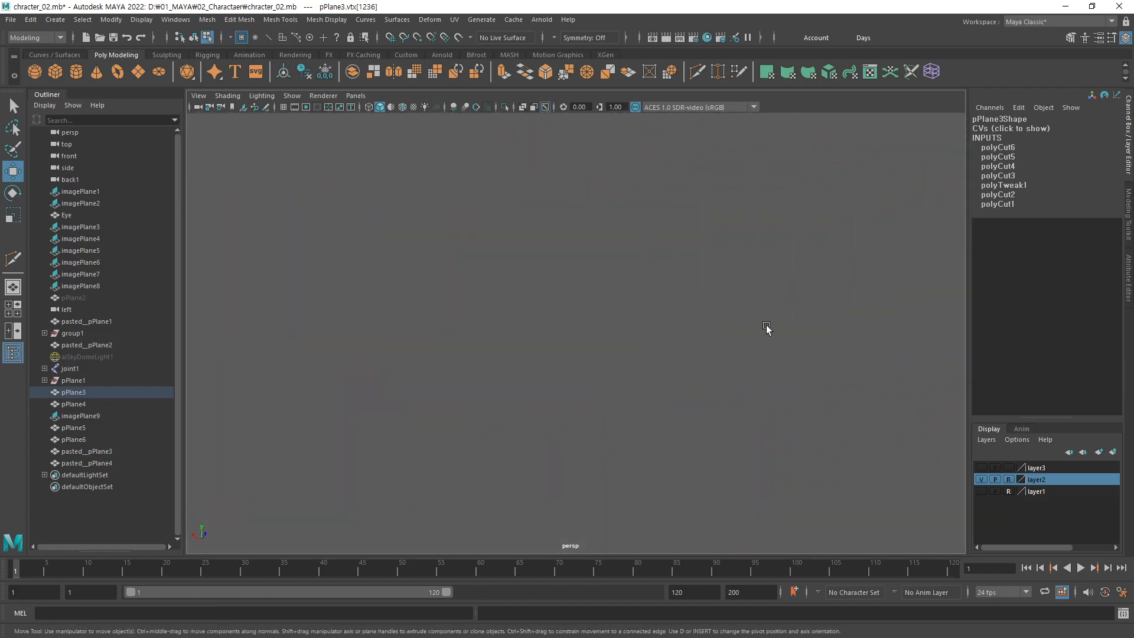
# Step: Nudge the side vertex of the middle knee ring slightly along the X axis to refine the knee's outline
pyautogui.keyDown('alt'); pyautogui.moveTo(725, 350); pyautogui.dragTo(448, 406, button='right'); pyautogui.keyUp('alt')
pyautogui.keyDown('alt'); pyautogui.moveTo(448, 406); pyautogui.dragTo(637, 394); pyautogui.keyUp('alt')
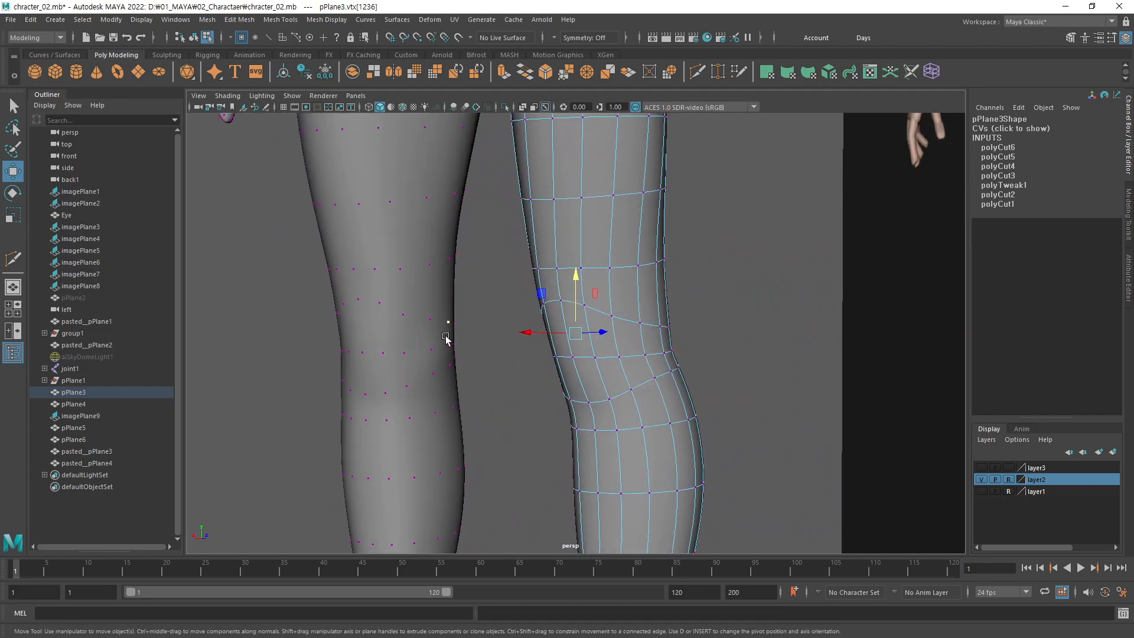
pyautogui.keyDown('alt'); pyautogui.moveTo(452, 396); pyautogui.dragTo(511, 390); pyautogui.keyUp('alt')
pyautogui.click(601, 353)
pyautogui.moveTo(568, 356); pyautogui.dragTo(562, 353)
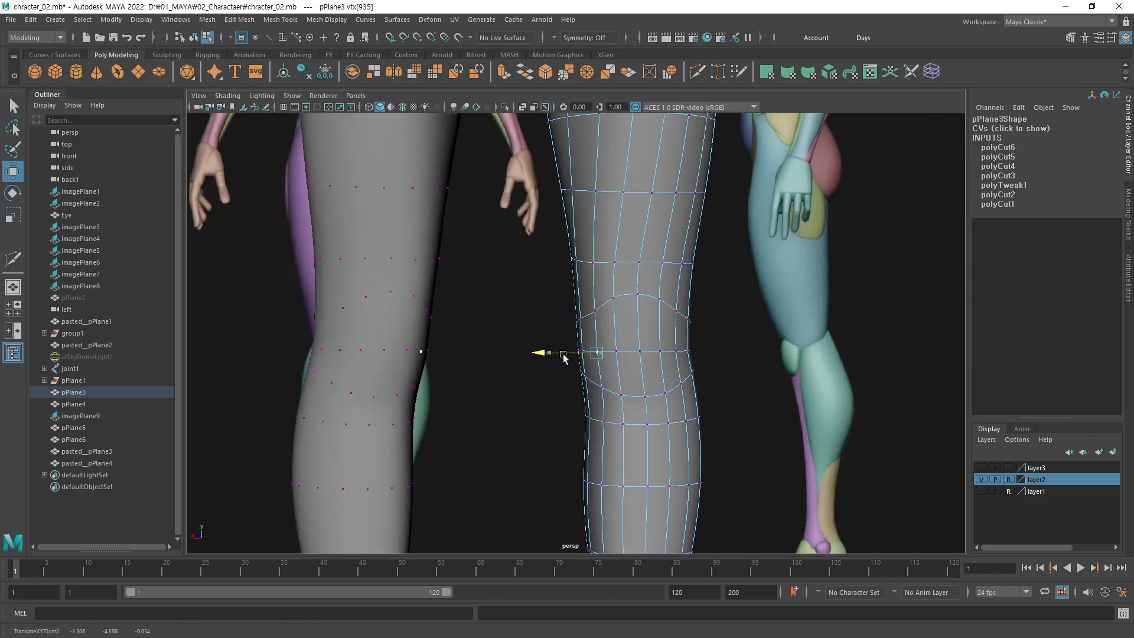
pyautogui.click(696, 349)
pyautogui.keyDown('alt'); pyautogui.moveTo(696, 349); pyautogui.dragTo(679, 371); pyautogui.keyUp('alt')
# Step: Return pPlane3 to object mode and soften its edges
pyautogui.press('F8')
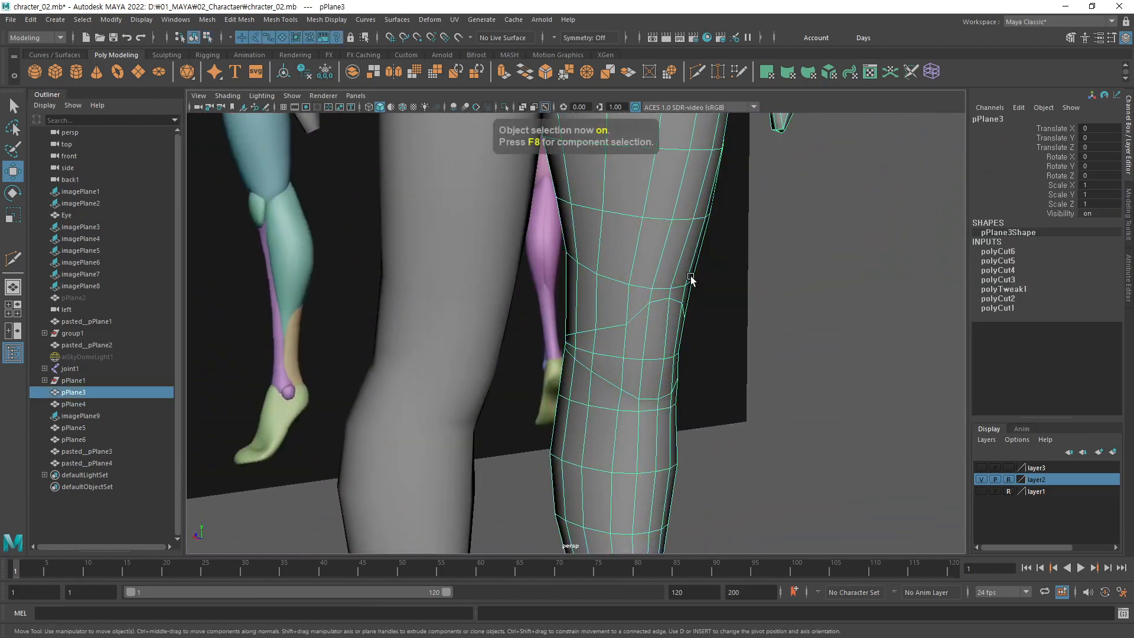
pyautogui.click(326, 20)
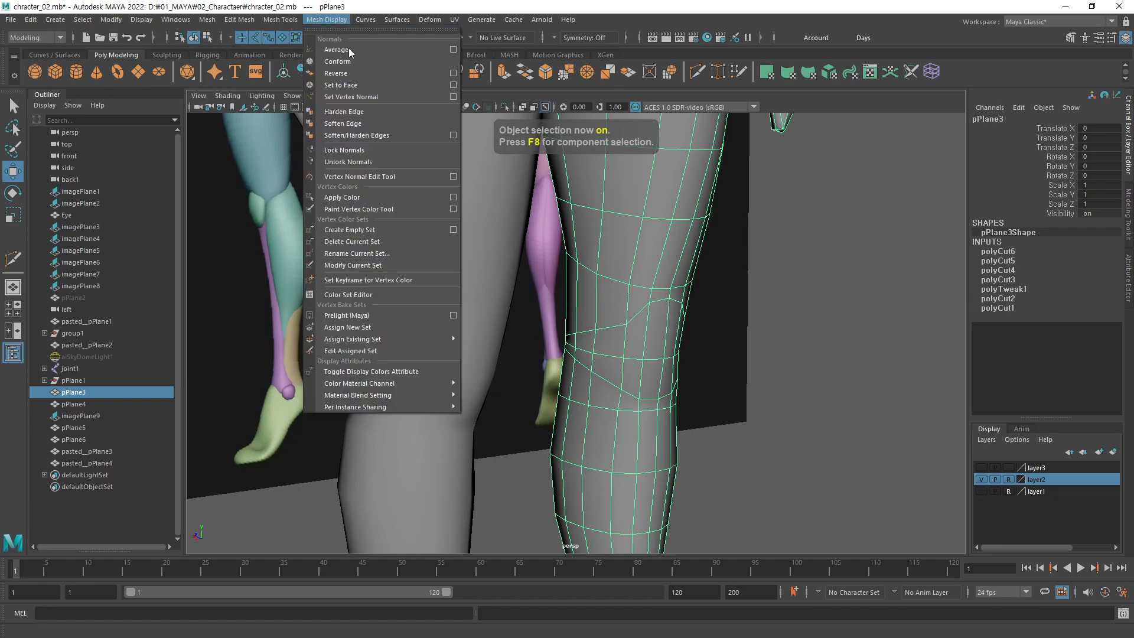
pyautogui.click(358, 125)
pyautogui.click(784, 347)
pyautogui.keyDown('alt'); pyautogui.moveTo(784, 347); pyautogui.dragTo(628, 341, button='right'); pyautogui.keyUp('alt')
pyautogui.keyDown('alt'); pyautogui.moveTo(628, 341); pyautogui.dragTo(577, 357); pyautogui.keyUp('alt')
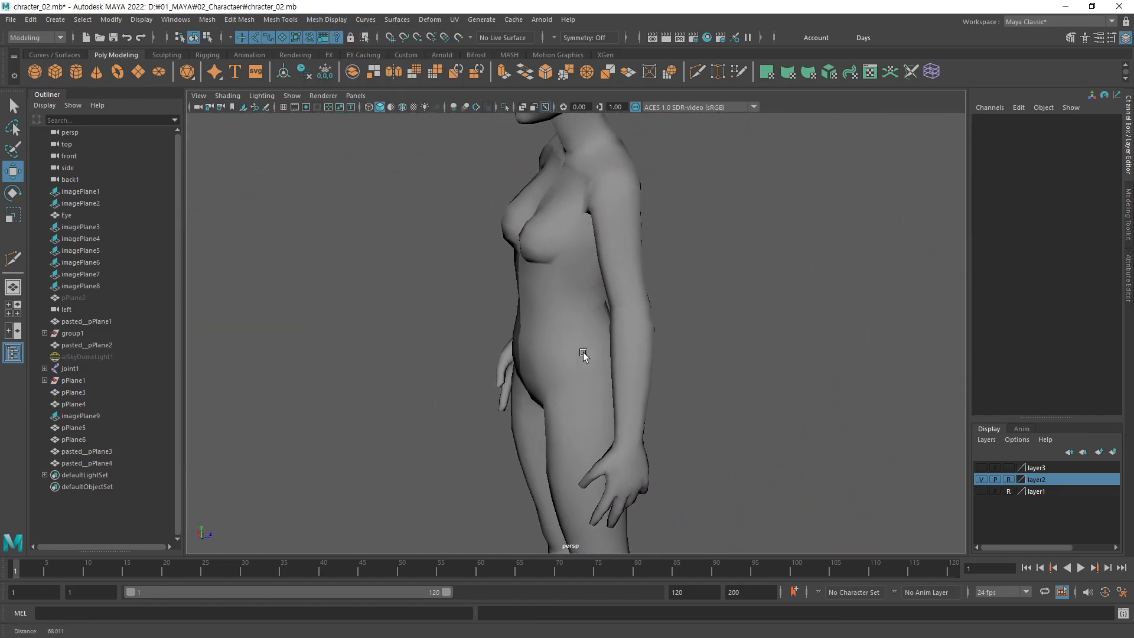
# Step: Turn the wireframe overlay back on over the shaded body and save the scene
pyautogui.keyDown('alt'); pyautogui.moveTo(577, 357); pyautogui.dragTo(677, 311, button='right'); pyautogui.keyUp('alt')
pyautogui.click(677, 312)
pyautogui.keyDown('alt'); pyautogui.moveTo(721, 299); pyautogui.dragTo(626, 254); pyautogui.keyUp('alt')
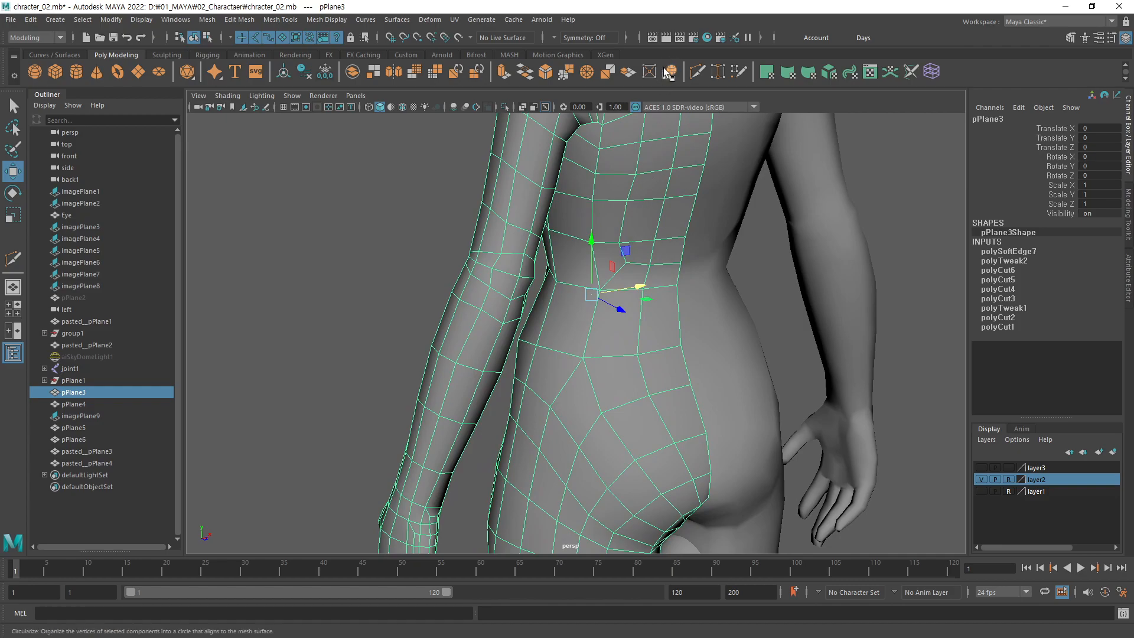
pyautogui.click(403, 107)
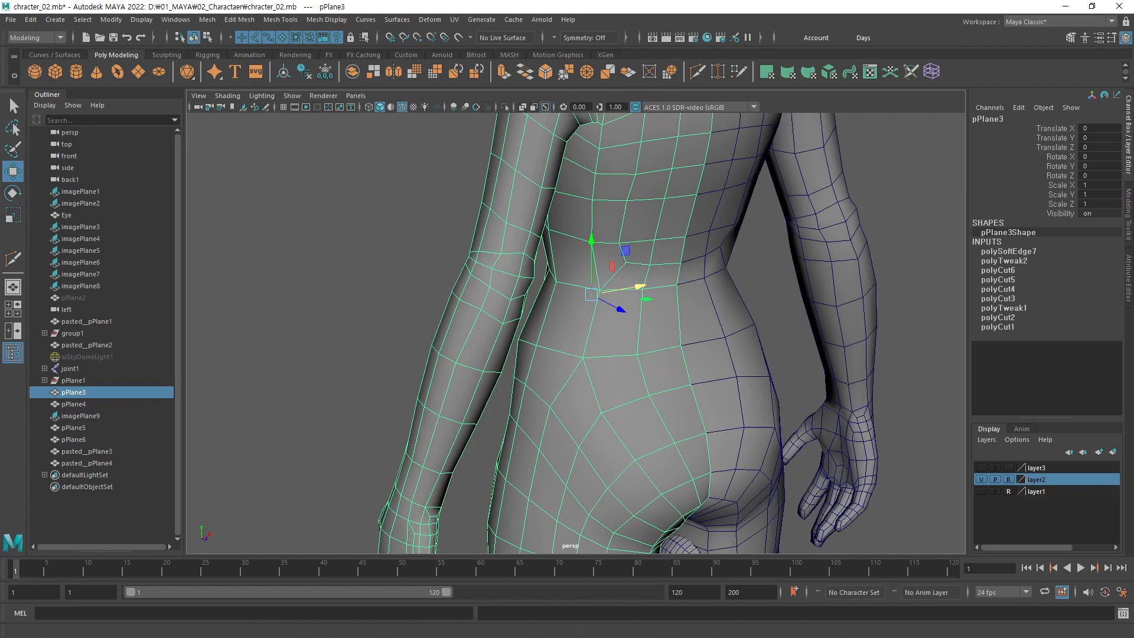
pyautogui.hotkey('ctrl', 's')
# Step: Examine the open borders of the head and neck meshes around the jaw and the back of the skull
pyautogui.press('space')
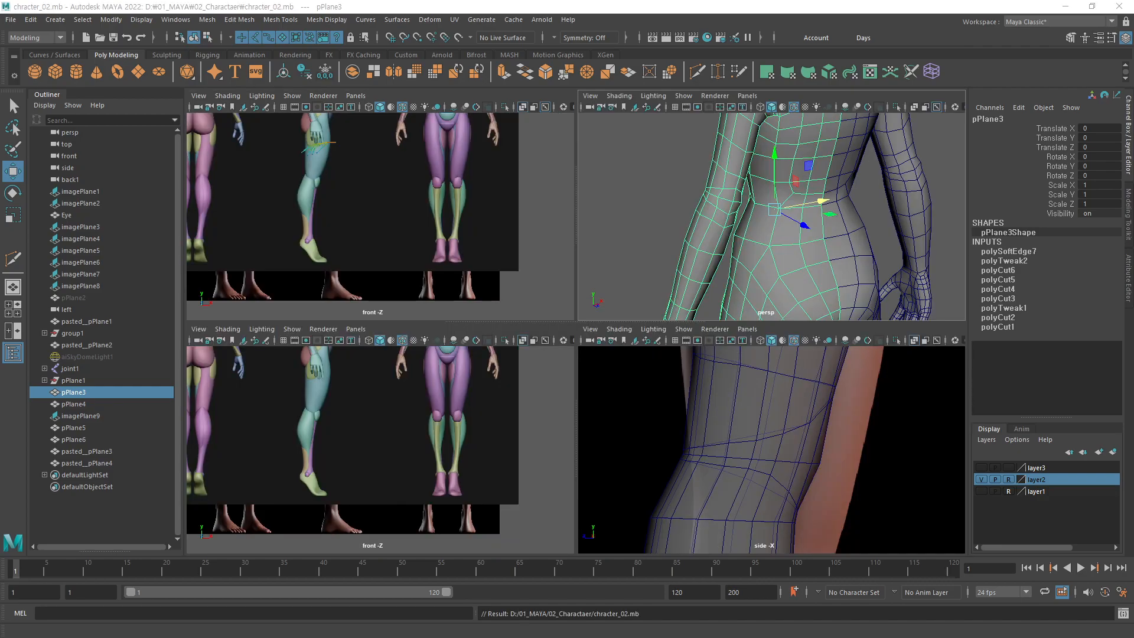
pyautogui.keyDown('alt'); pyautogui.moveTo(725, 272); pyautogui.dragTo(789, 199); pyautogui.keyUp('alt')
pyautogui.press('space')
pyautogui.keyDown('alt'); pyautogui.moveTo(625, 346); pyautogui.dragTo(656, 313); pyautogui.keyUp('alt')
pyautogui.keyDown('alt'); pyautogui.moveTo(657, 314); pyautogui.dragTo(644, 366, button='middle'); pyautogui.keyUp('alt')
pyautogui.scroll(6, 727, 324)
pyautogui.keyDown('alt'); pyautogui.moveTo(712, 345); pyautogui.dragTo(663, 286); pyautogui.keyUp('alt')
pyautogui.click(669, 288)
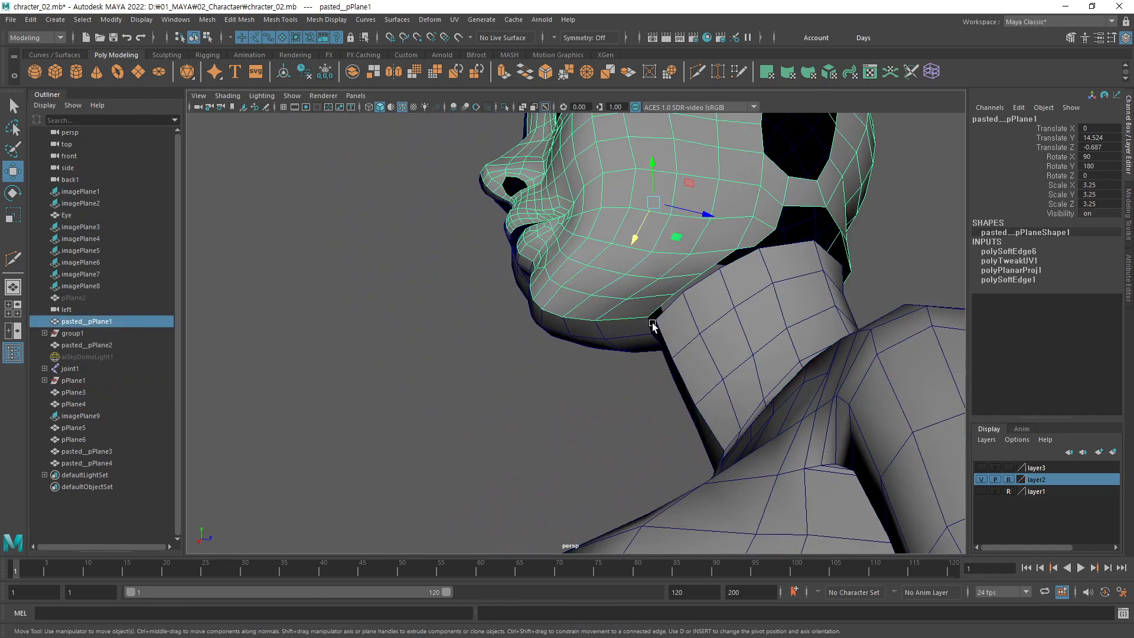
pyautogui.keyDown('alt'); pyautogui.moveTo(756, 239); pyautogui.dragTo(764, 362); pyautogui.keyUp('alt')
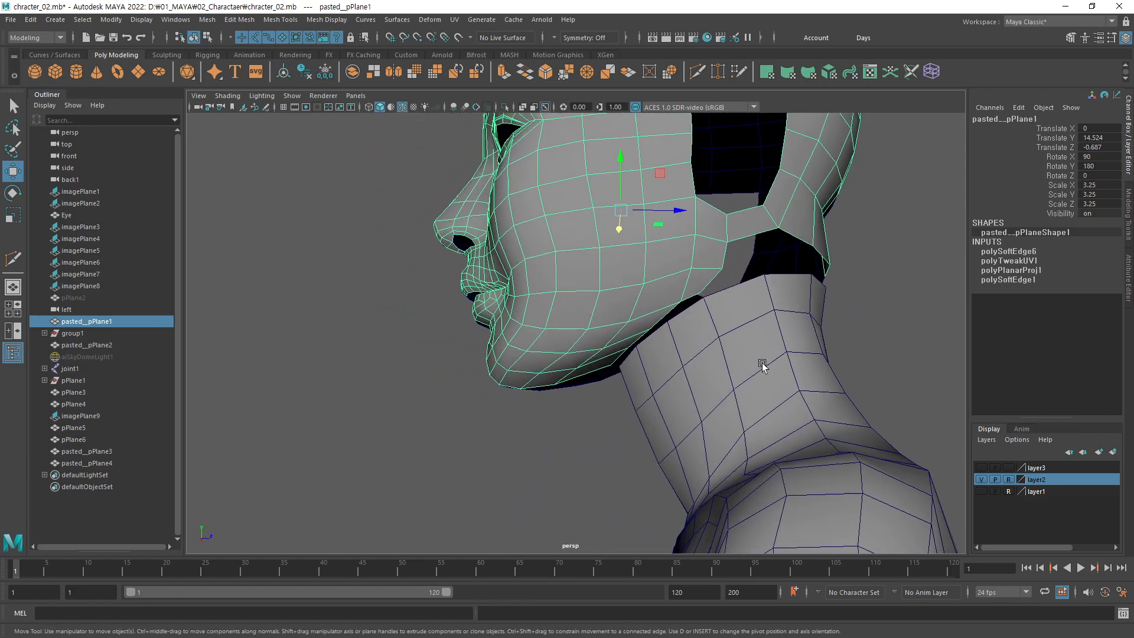
pyautogui.click(646, 384)
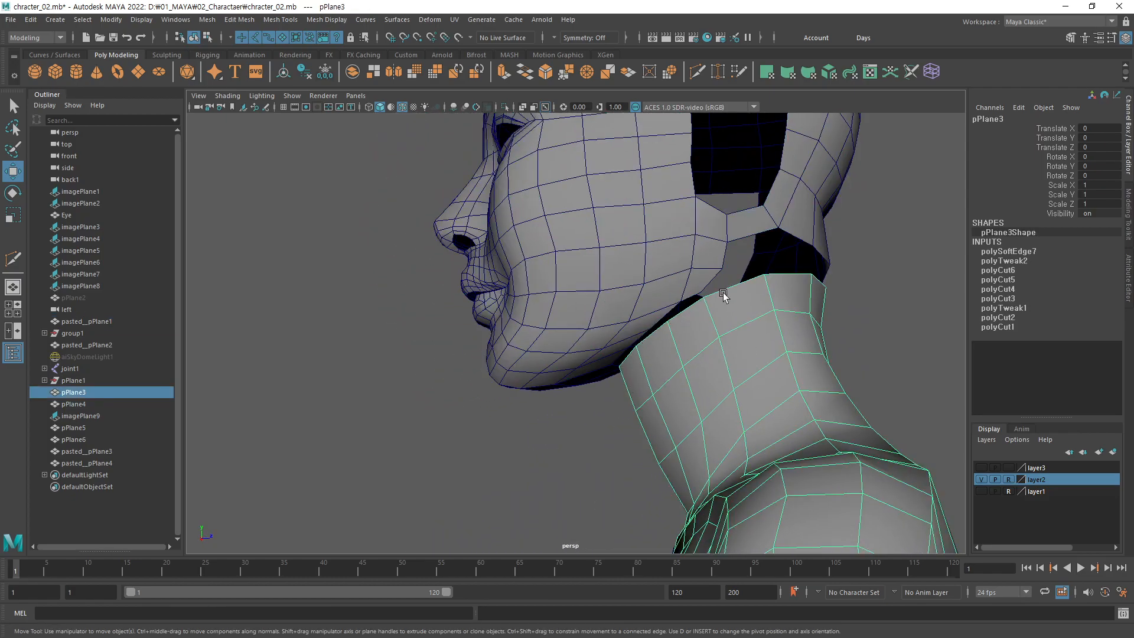
pyautogui.keyDown('alt'); pyautogui.moveTo(825, 284); pyautogui.dragTo(728, 297); pyautogui.keyUp('alt')
pyautogui.click(667, 217)
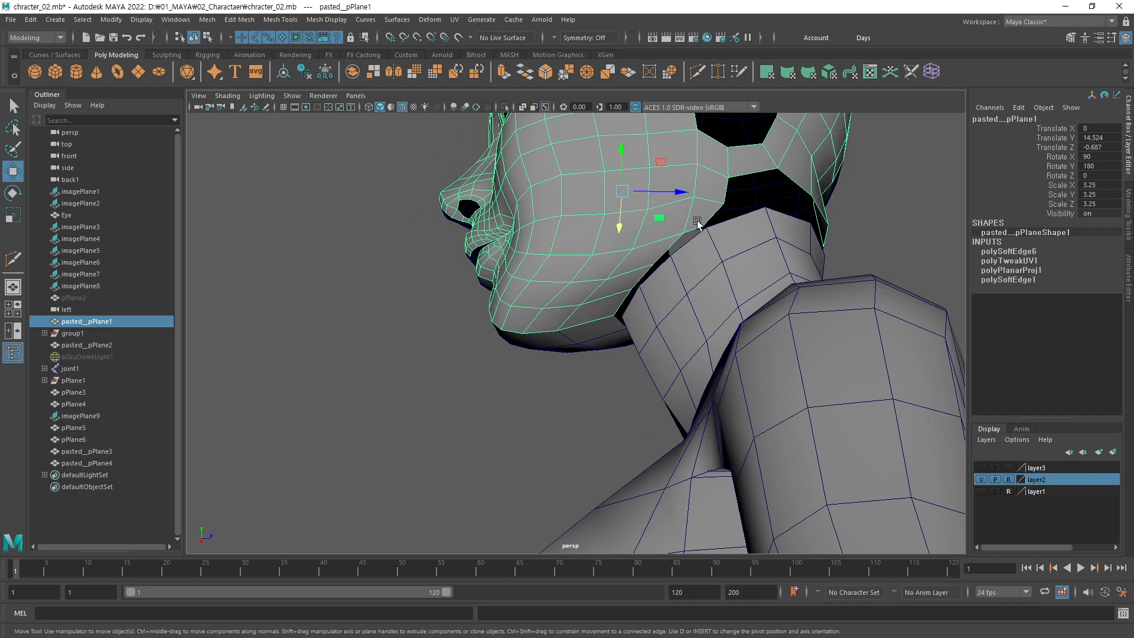
pyautogui.keyDown('alt'); pyautogui.moveTo(749, 235); pyautogui.dragTo(665, 299); pyautogui.keyUp('alt')
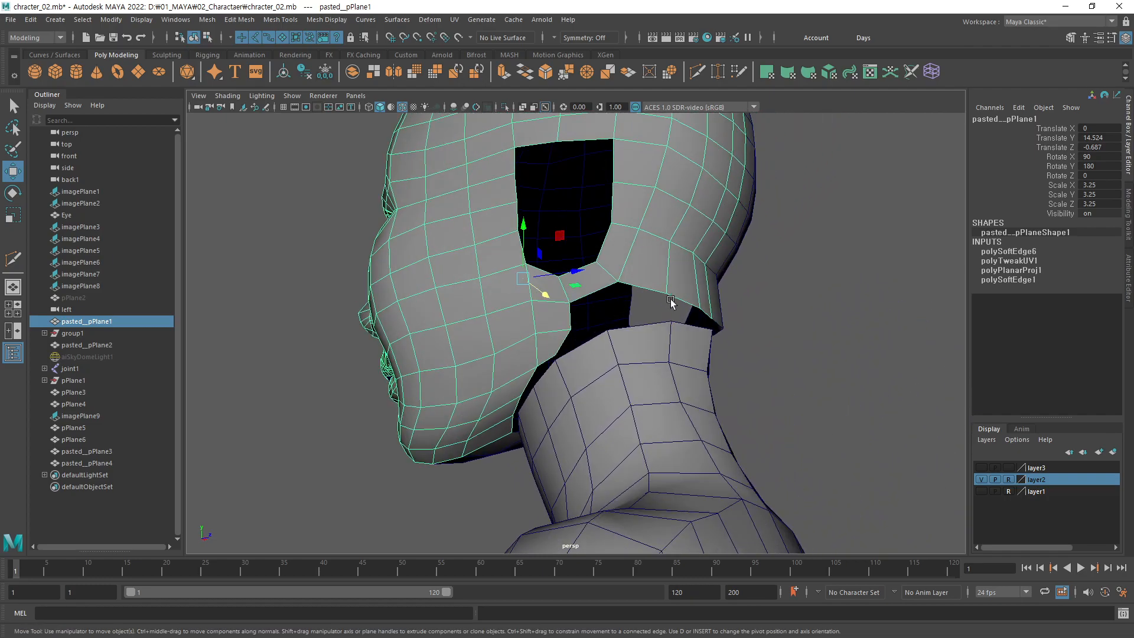
pyautogui.keyDown('alt'); pyautogui.moveTo(674, 364); pyautogui.dragTo(596, 371); pyautogui.keyUp('alt')
pyautogui.scroll(3, 596, 371)
# Step: Combine the head mesh pasted__pPlane1 and the body mesh pPlane3 into a single object
pyautogui.click(552, 392)
pyautogui.keyDown('shift'); pyautogui.click(565, 264); pyautogui.keyUp('shift')
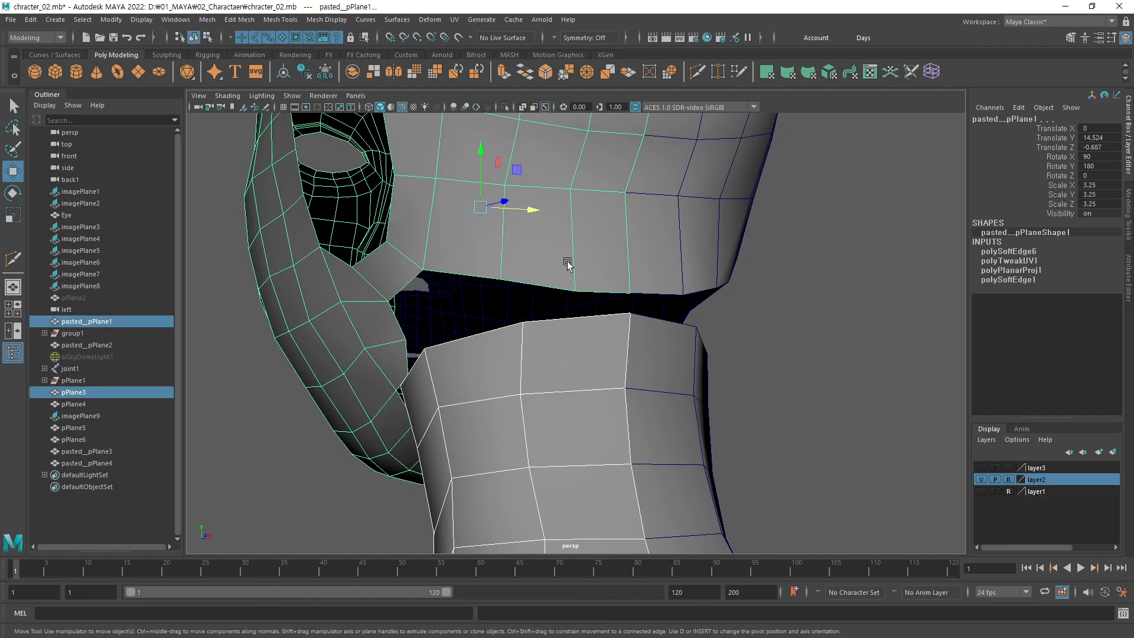
pyautogui.click(353, 72)
pyautogui.keyDown('alt'); pyautogui.moveTo(542, 362); pyautogui.dragTo(594, 388); pyautogui.keyUp('alt')
pyautogui.scroll(5, 696, 368)
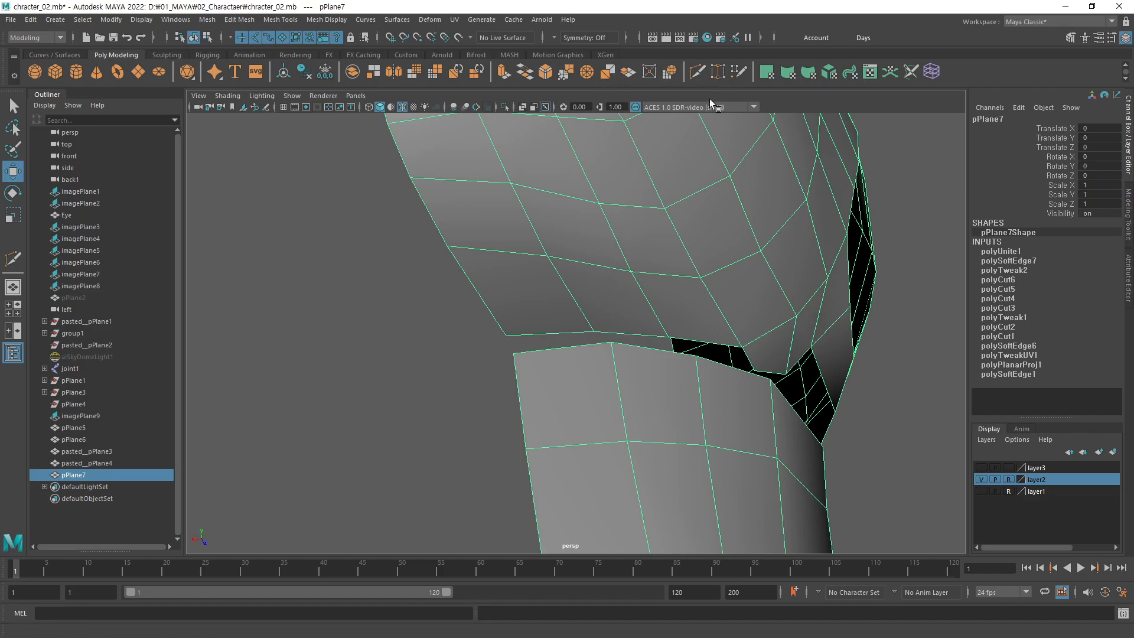
# Step: Save the scene and target-weld the front vertices of the neck opening onto the matching vertices of the jaw border
pyautogui.press('F9')
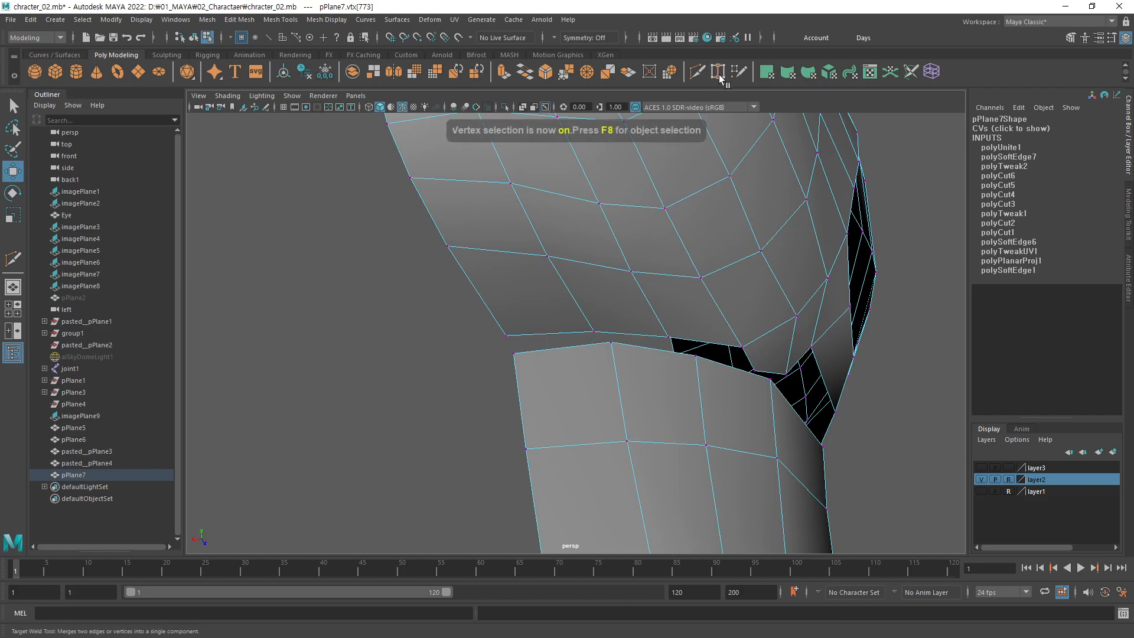
pyautogui.keyDown('alt'); pyautogui.moveTo(657, 404); pyautogui.dragTo(630, 445); pyautogui.keyUp('alt')
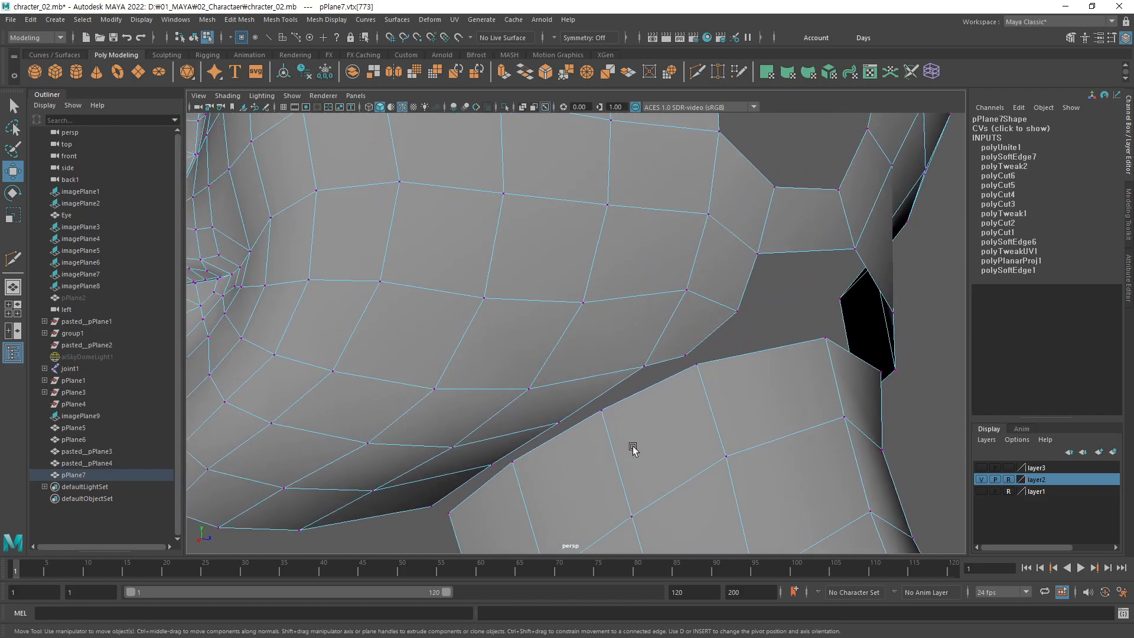
pyautogui.keyDown('alt'); pyautogui.moveTo(630, 445); pyautogui.dragTo(648, 409, button='middle'); pyautogui.keyUp('alt')
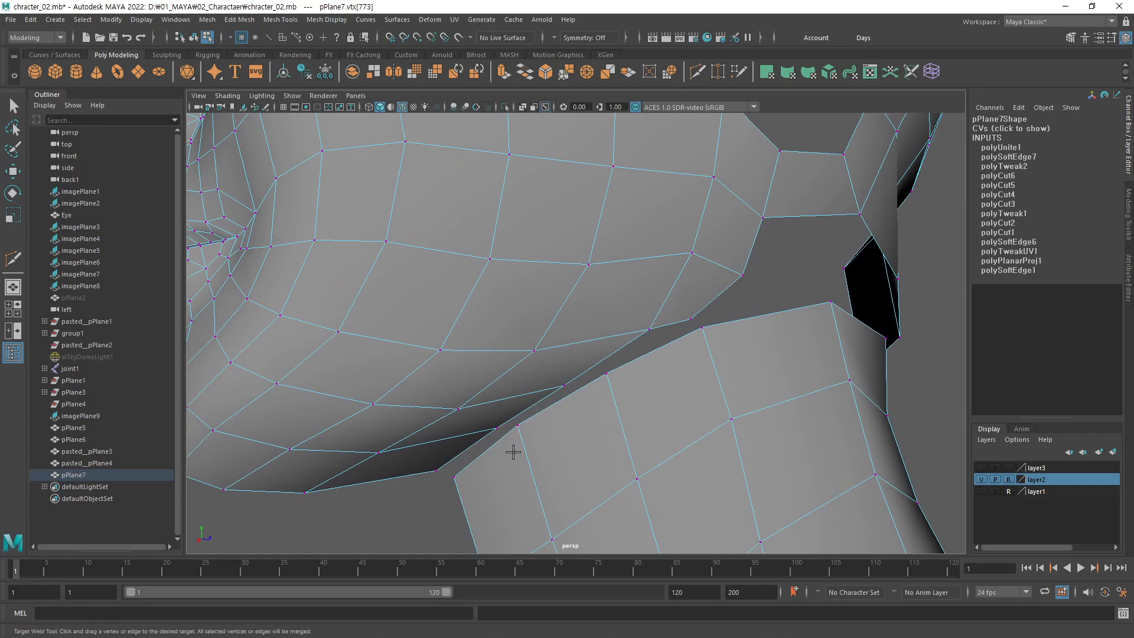
pyautogui.moveTo(520, 429); pyautogui.dragTo(456, 478)
pyautogui.hotkey('ctrl', 's')
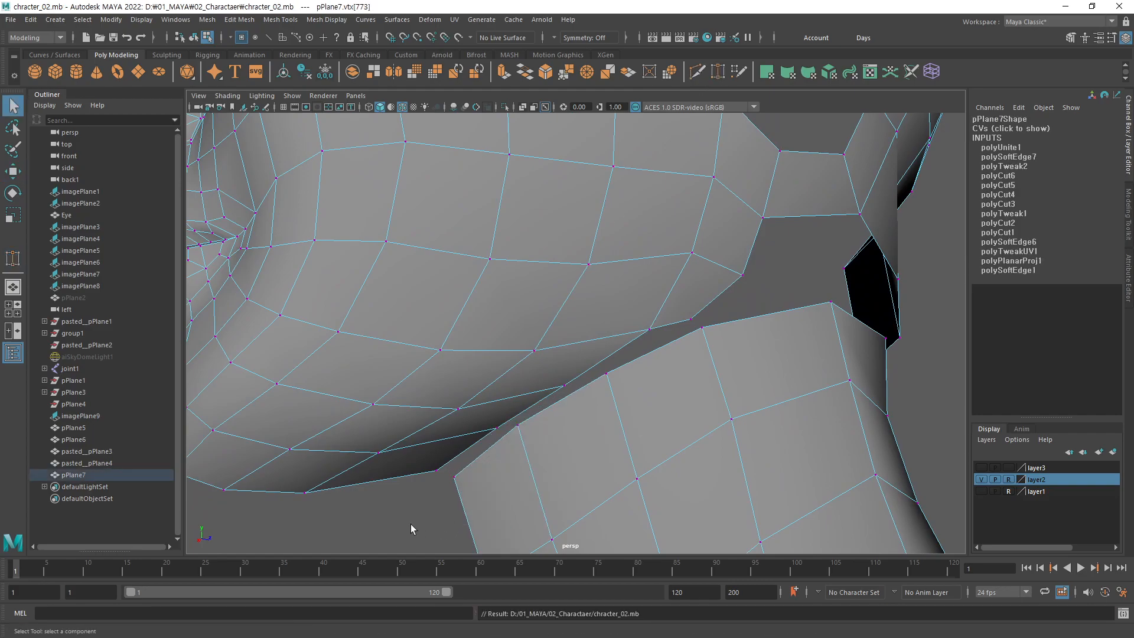
pyautogui.click(411, 529)
pyautogui.keyDown('alt'); pyautogui.moveTo(614, 329); pyautogui.dragTo(685, 135, button='middle'); pyautogui.keyUp('alt')
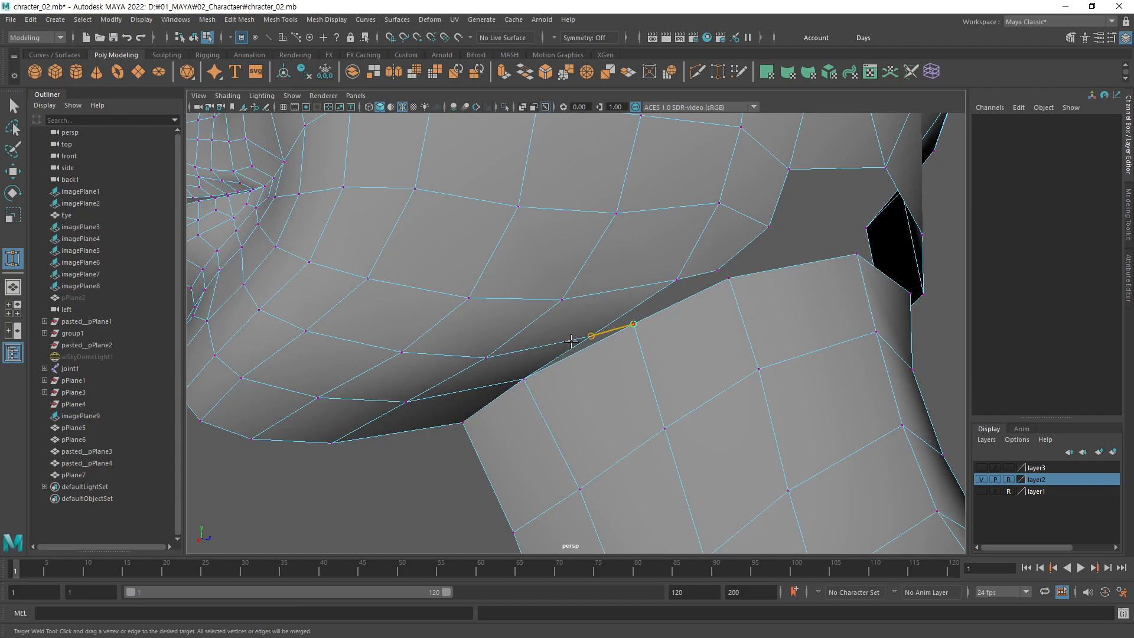
pyautogui.moveTo(571, 341); pyautogui.dragTo(572, 341)
pyautogui.keyDown('alt'); pyautogui.moveTo(716, 298); pyautogui.dragTo(650, 340, button='middle'); pyautogui.keyUp('alt')
pyautogui.moveTo(649, 345)
pyautogui.keyDown('alt'); pyautogui.mouseDown()
pyautogui.moveTo(645, 336)
pyautogui.moveTo(649, 348)
pyautogui.mouseUp(); pyautogui.keyUp('alt')
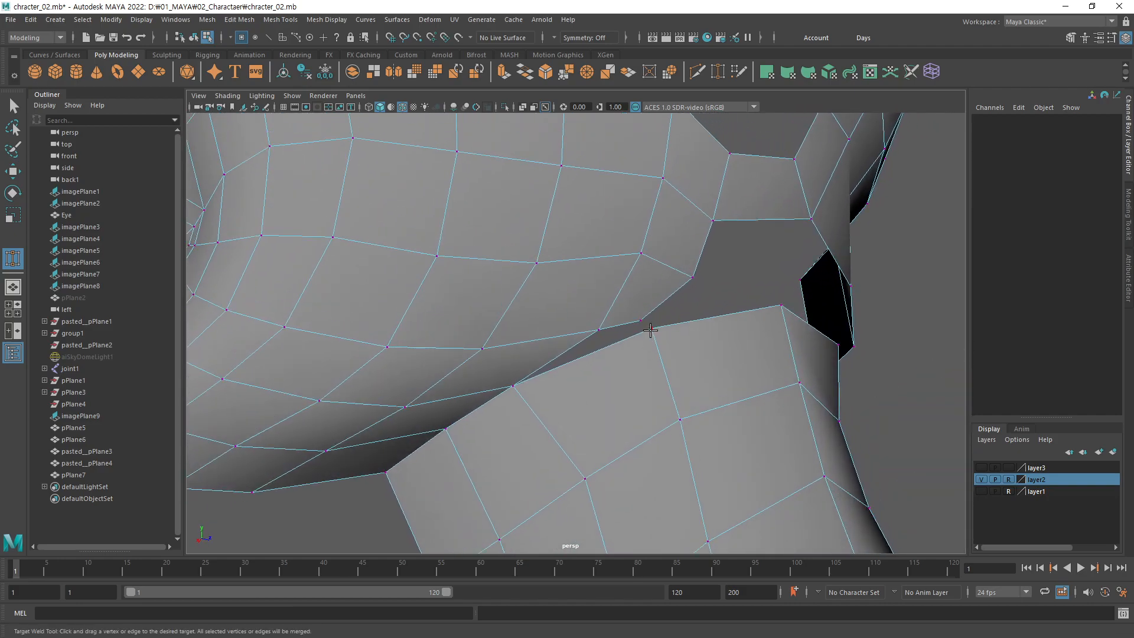
pyautogui.keyDown('alt'); pyautogui.moveTo(712, 310); pyautogui.dragTo(647, 350, button='middle'); pyautogui.keyUp('alt')
pyautogui.keyDown('alt'); pyautogui.moveTo(647, 350); pyautogui.dragTo(747, 295); pyautogui.keyUp('alt')
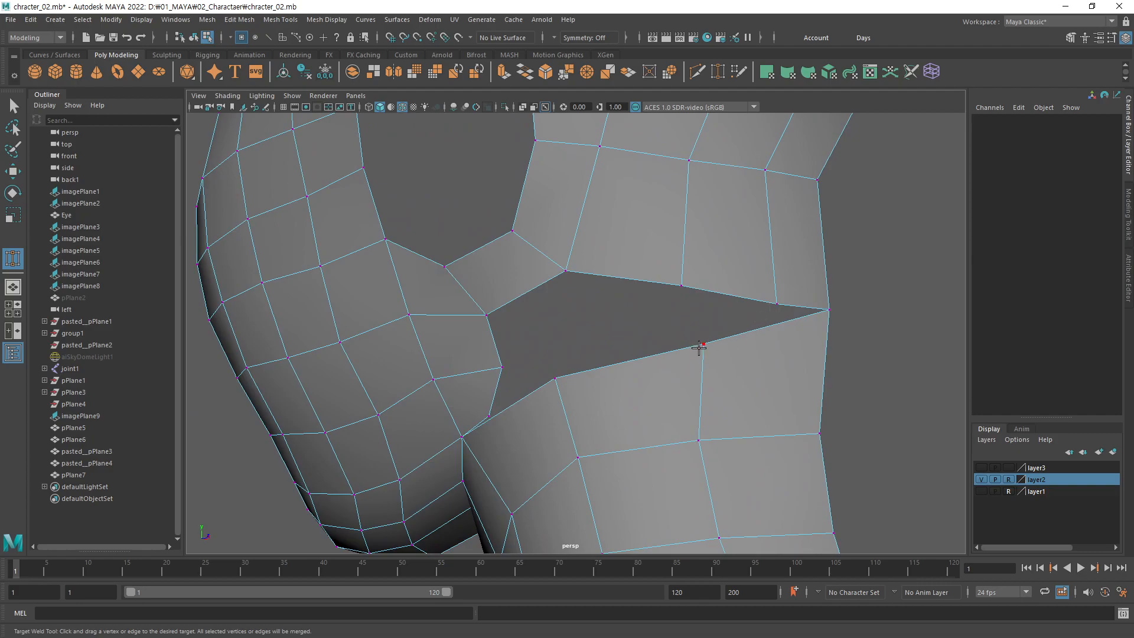
# Step: Try to weld the rear side vertex of the neck opening onto the skull border above it, testing different target vertices
pyautogui.moveTo(680, 287); pyautogui.dragTo(681, 287)
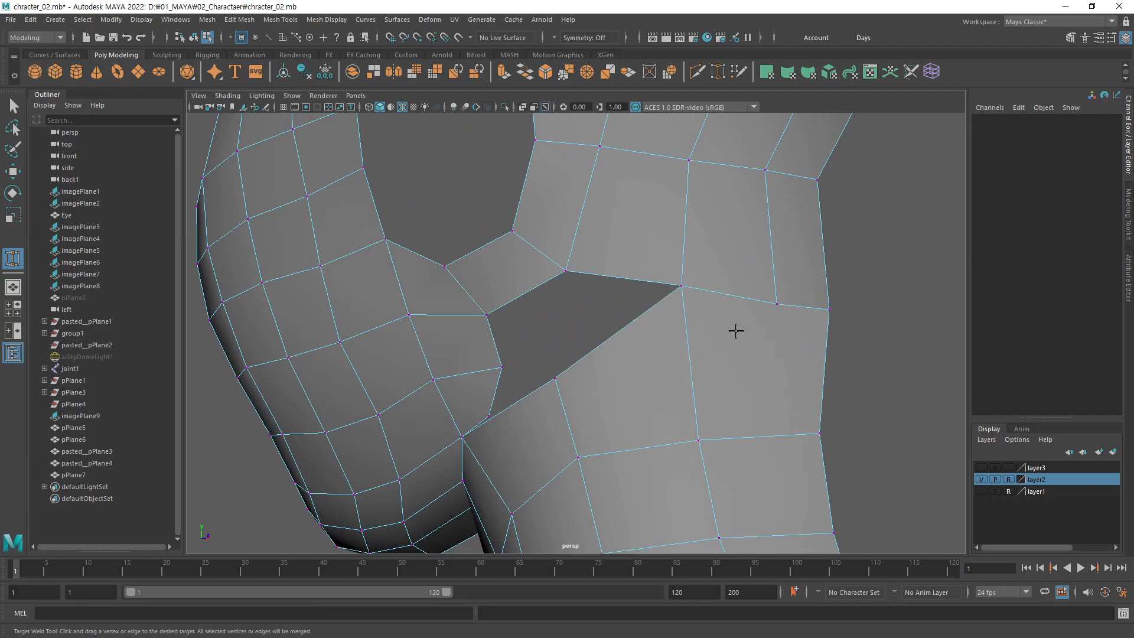
pyautogui.keyDown('alt'); pyautogui.moveTo(736, 332); pyautogui.dragTo(551, 377, button='right'); pyautogui.keyUp('alt')
pyautogui.keyDown('alt'); pyautogui.moveTo(546, 381); pyautogui.dragTo(598, 367); pyautogui.keyUp('alt')
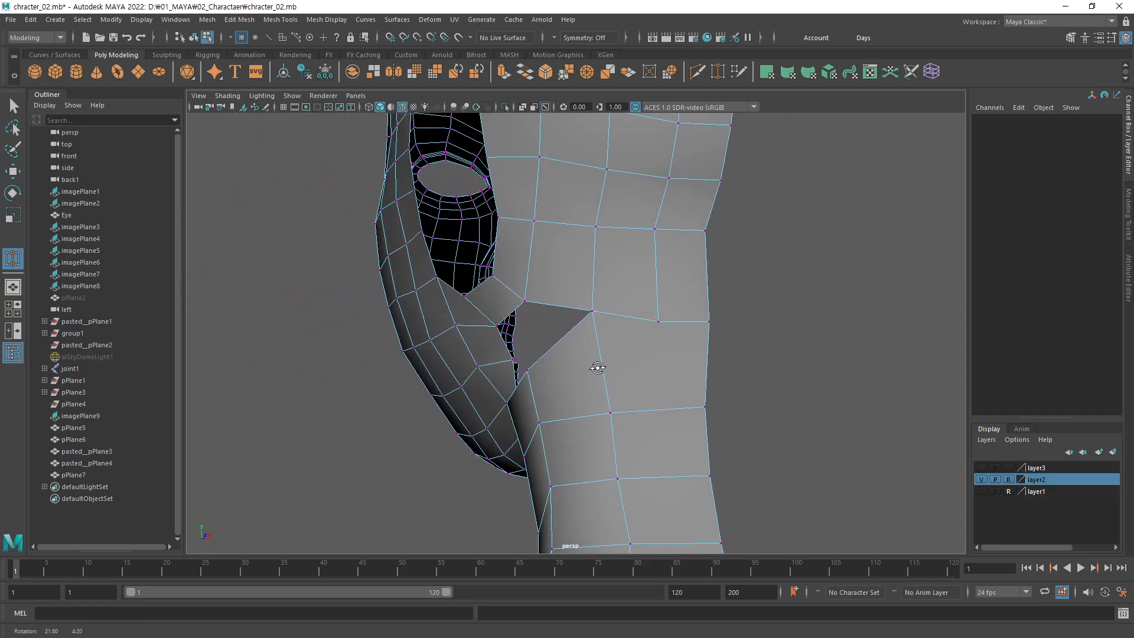
pyautogui.moveTo(592, 311); pyautogui.dragTo(708, 322)
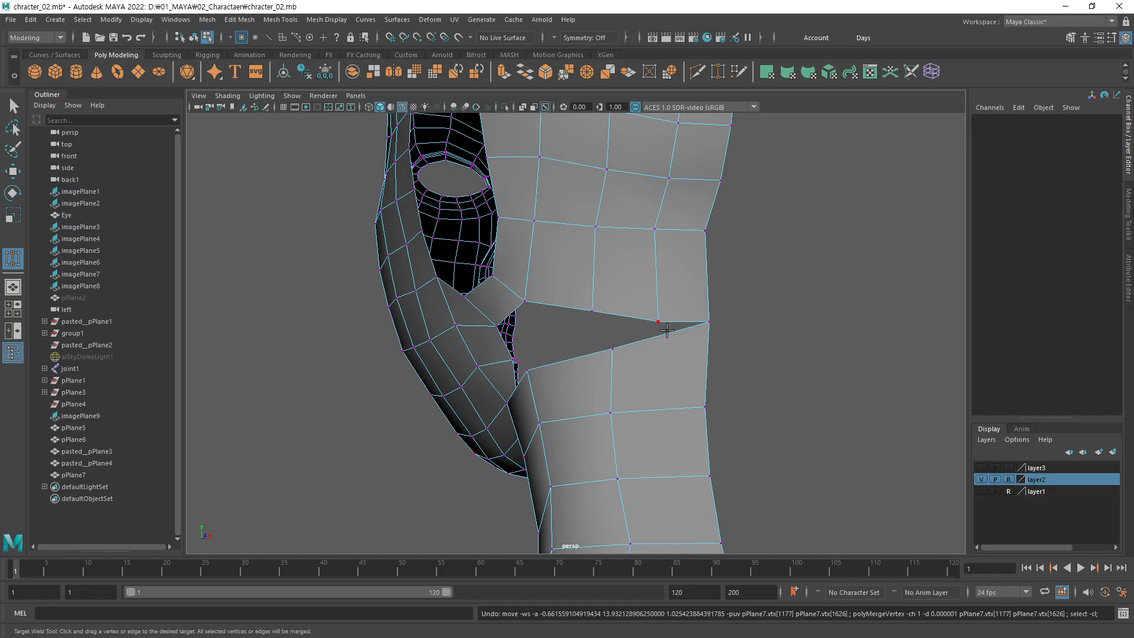
pyautogui.keyDown('alt'); pyautogui.moveTo(656, 349); pyautogui.dragTo(749, 359); pyautogui.keyUp('alt')
pyautogui.keyDown('alt'); pyautogui.moveTo(749, 360); pyautogui.dragTo(688, 326, button='right'); pyautogui.keyUp('alt')
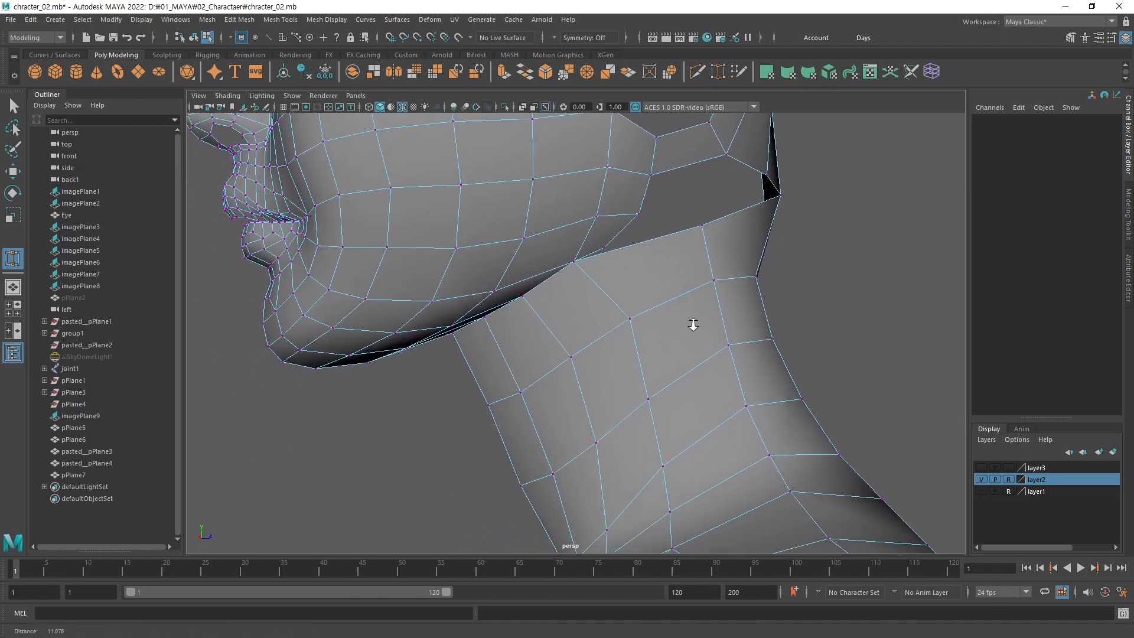
pyautogui.keyDown('alt'); pyautogui.moveTo(688, 327); pyautogui.dragTo(618, 352, button='middle'); pyautogui.keyUp('alt')
# Step: Undo the last rear neck weld and check how the neck's edges line up with the skull border
pyautogui.press('q')
pyautogui.press('F10')
pyautogui.click(558, 332)
pyautogui.keyDown('alt'); pyautogui.moveTo(577, 303); pyautogui.dragTo(571, 338, button='middle'); pyautogui.keyUp('alt')
pyautogui.keyDown('alt'); pyautogui.moveTo(571, 339); pyautogui.dragTo(644, 328, button='right'); pyautogui.keyUp('alt')
pyautogui.hotkey('ctrl', 'z')
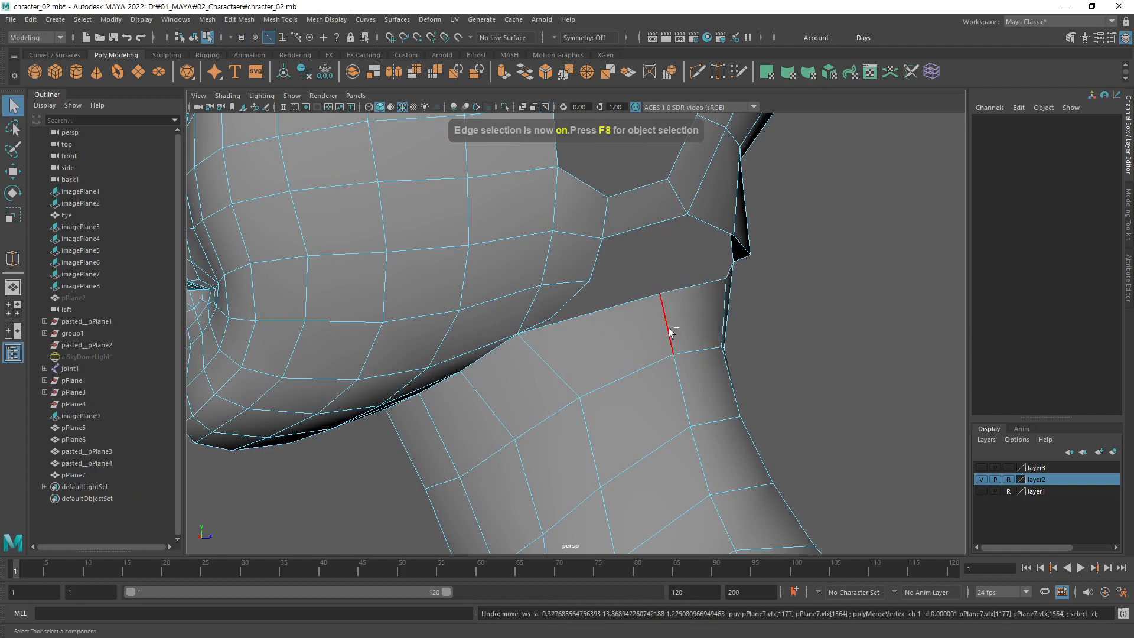
pyautogui.keyDown('alt'); pyautogui.moveTo(670, 333); pyautogui.dragTo(637, 338); pyautogui.keyUp('alt')
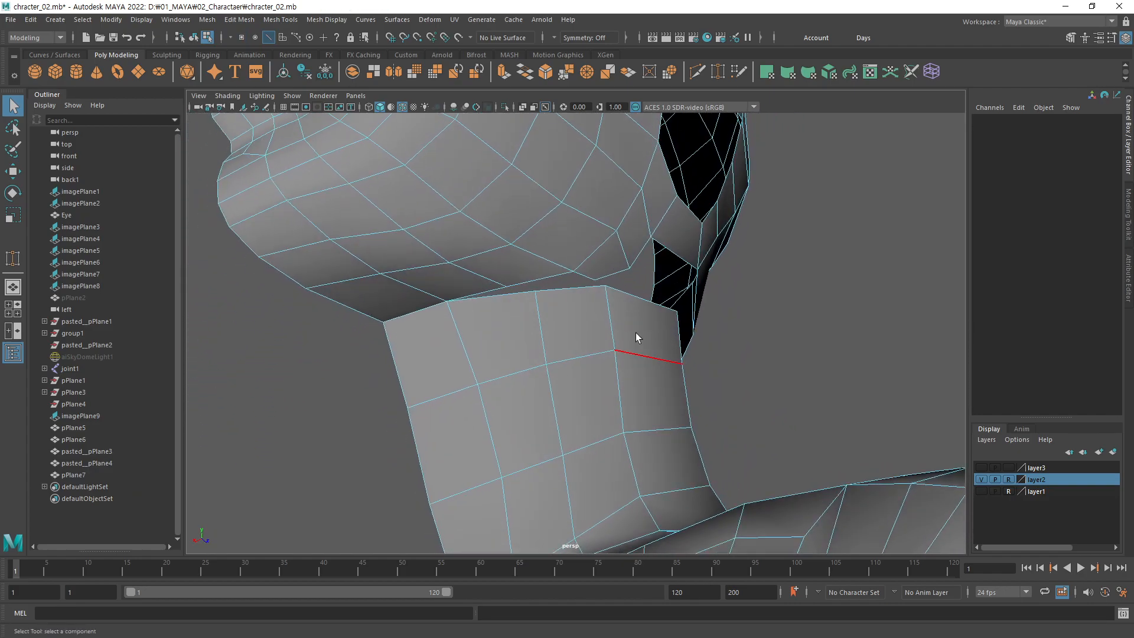
pyautogui.click(420, 311)
pyautogui.keyDown('alt'); pyautogui.moveTo(633, 324); pyautogui.dragTo(463, 365); pyautogui.keyUp('alt')
pyautogui.keyDown('alt'); pyautogui.moveTo(671, 257); pyautogui.dragTo(617, 268); pyautogui.keyUp('alt')
# Step: Target-weld the rear side vertex of the neck opening onto the skull border vertex next to the centre line
pyautogui.click(612, 268)
pyautogui.click(719, 72)
pyautogui.moveTo(674, 338); pyautogui.dragTo(603, 368)
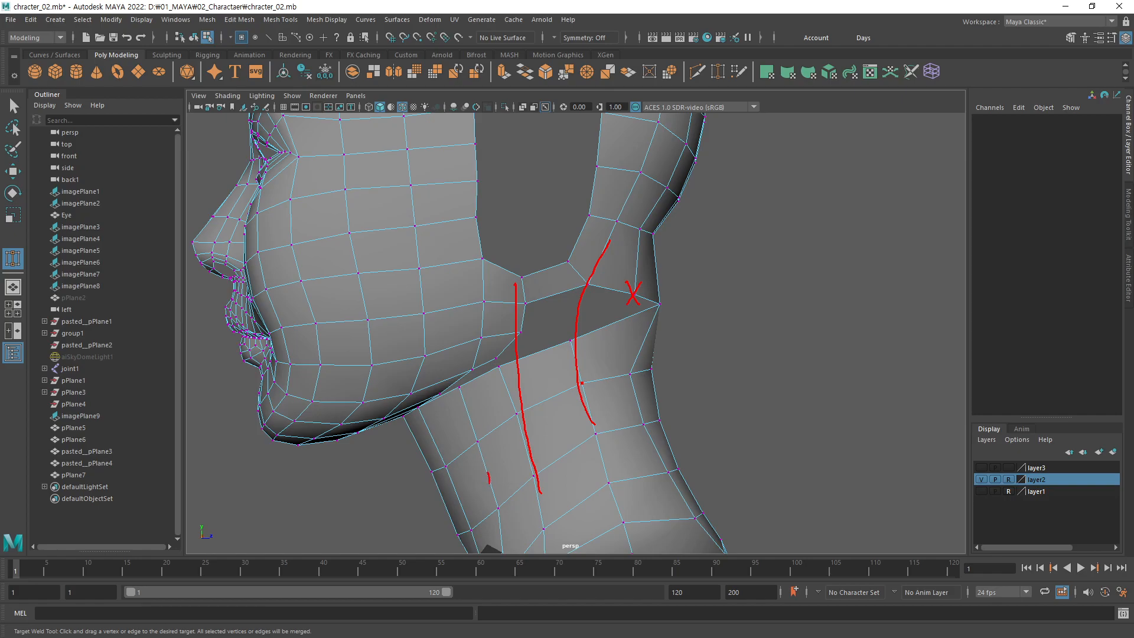
pyautogui.press('Escape')
pyautogui.moveTo(657, 366)
pyautogui.keyDown('alt'); pyautogui.mouseDown()
pyautogui.moveTo(633, 367)
pyautogui.moveTo(628, 337)
pyautogui.mouseUp(); pyautogui.keyUp('alt')
pyautogui.keyDown('alt'); pyautogui.moveTo(628, 337); pyautogui.dragTo(582, 397, button='middle'); pyautogui.keyUp('alt')
pyautogui.moveTo(620, 390)
pyautogui.keyDown('alt'); pyautogui.mouseDown(button='right')
pyautogui.moveTo(661, 383)
pyautogui.moveTo(579, 343)
pyautogui.mouseUp(button='right'); pyautogui.keyUp('alt')
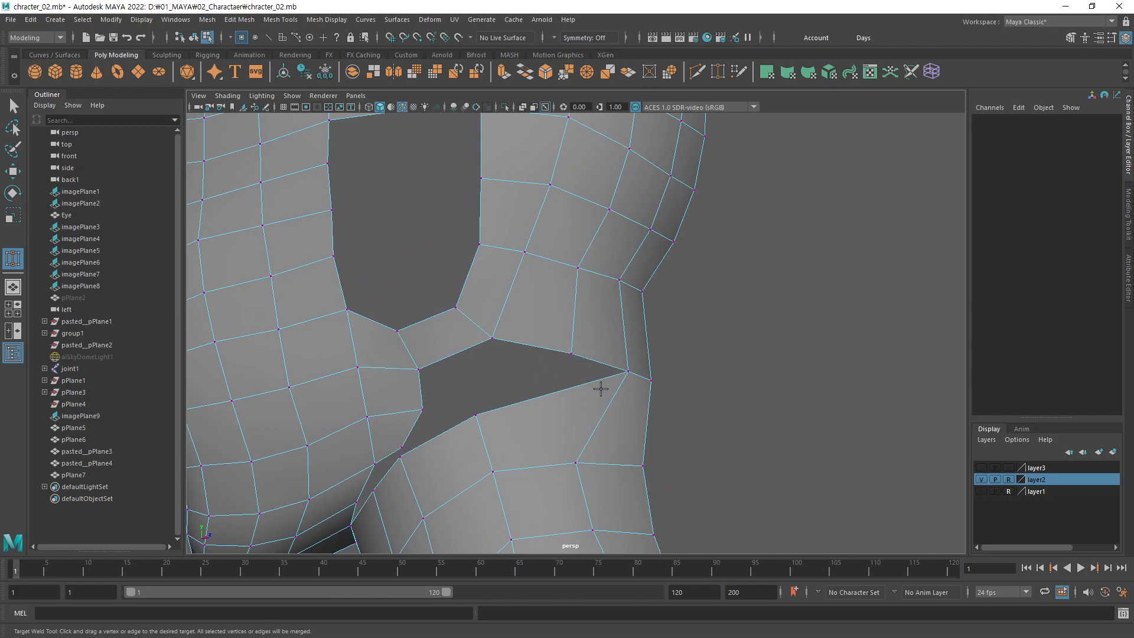
# Step: Bridge the open skull edge behind the ear to the facing edge of the neck opening
pyautogui.press('F10')
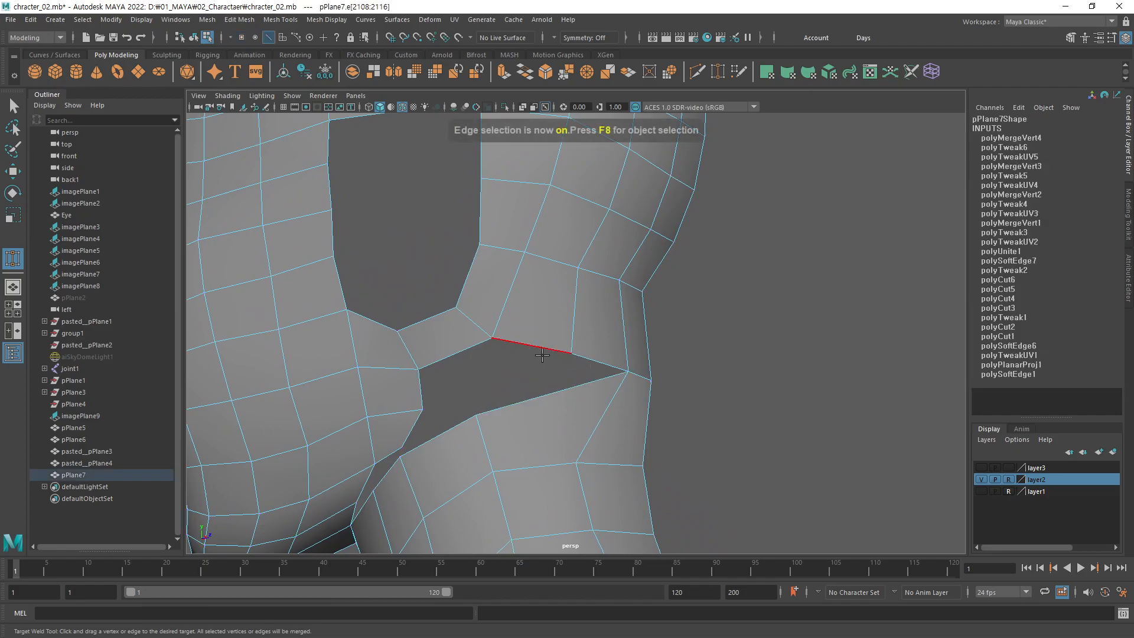
pyautogui.press('q')
pyautogui.click(541, 348)
pyautogui.keyDown('shift'); pyautogui.click(549, 396); pyautogui.keyUp('shift')
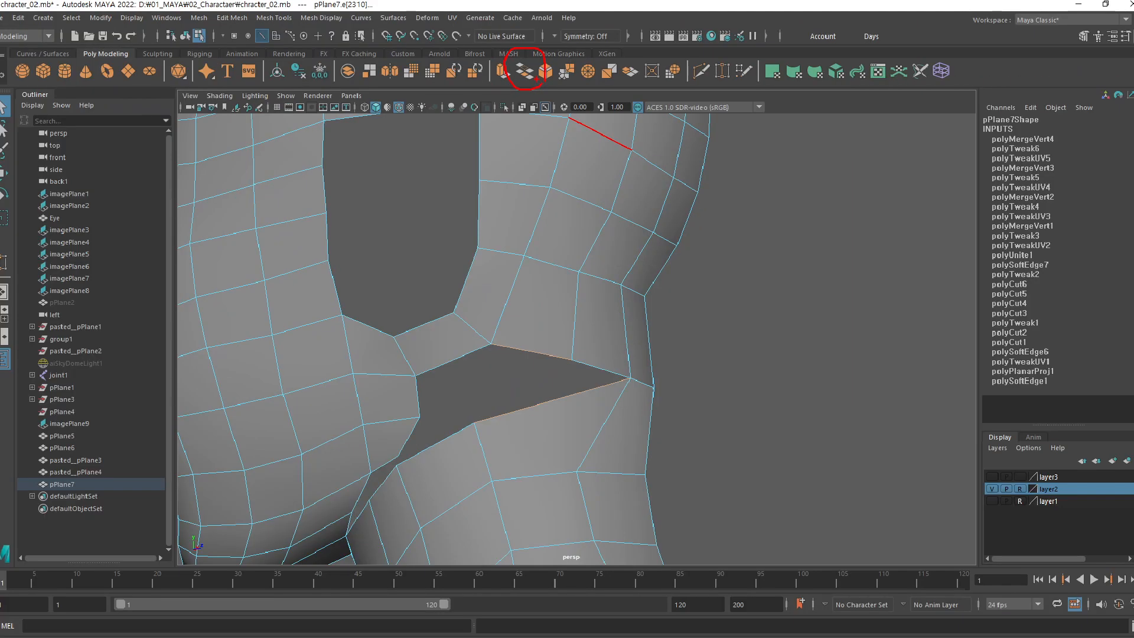
pyautogui.click(520, 56)
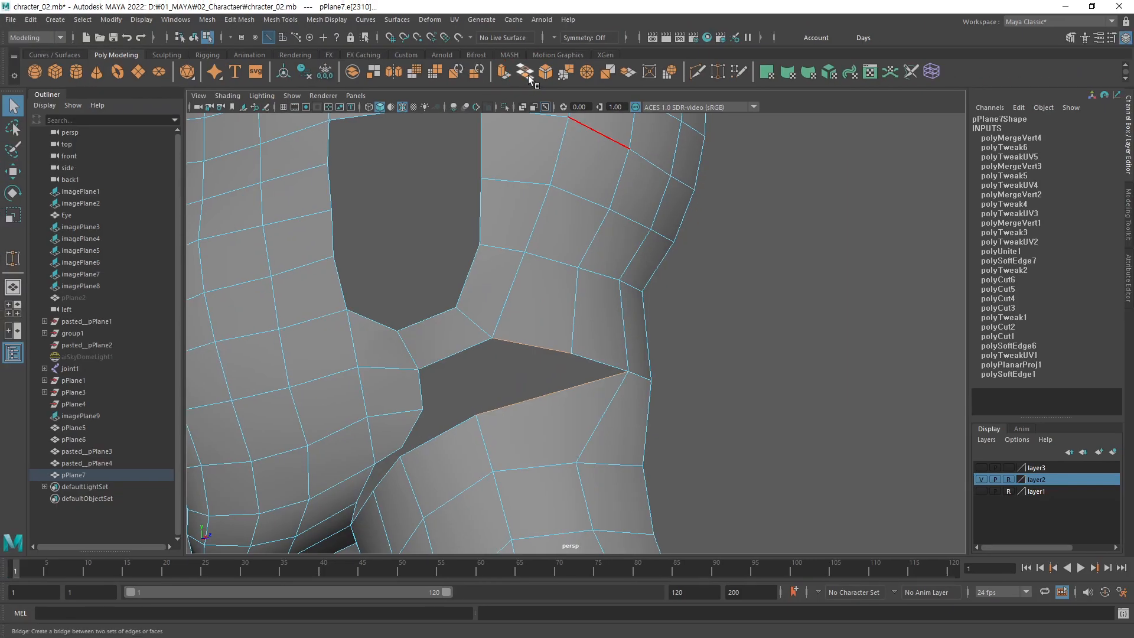
pyautogui.keyDown('alt'); pyautogui.moveTo(632, 371); pyautogui.dragTo(660, 274); pyautogui.keyUp('alt')
pyautogui.keyDown('alt'); pyautogui.moveTo(593, 364); pyautogui.dragTo(640, 369); pyautogui.keyUp('alt')
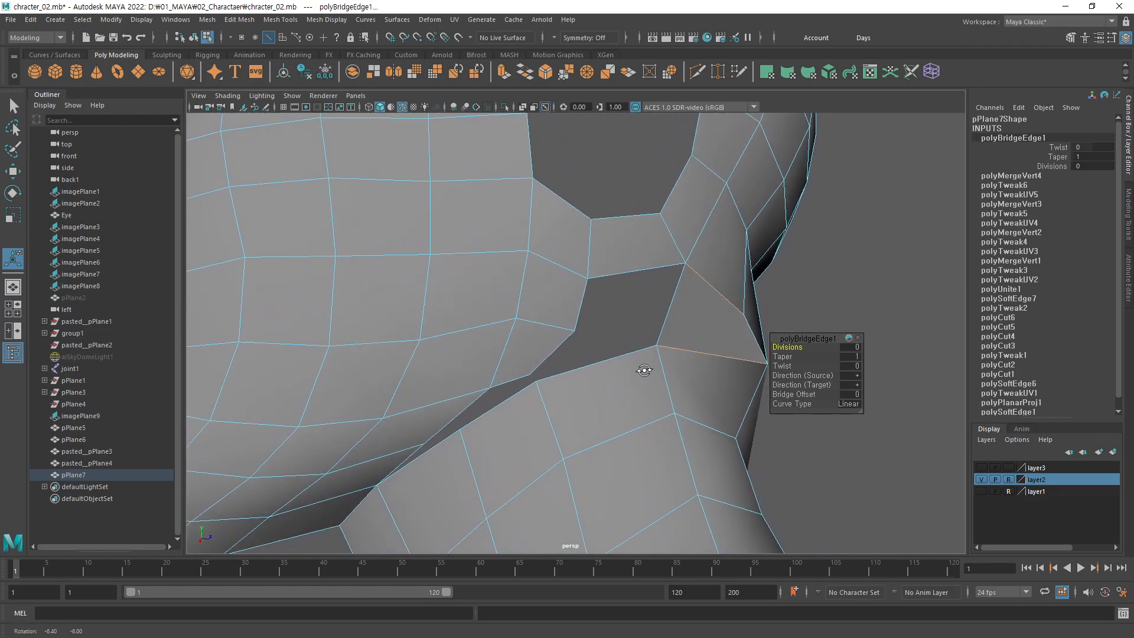
# Step: Bridge the next two pairs of facing edges between the skull border and the neck opening, working forward from behind the ear
pyautogui.click(674, 294)
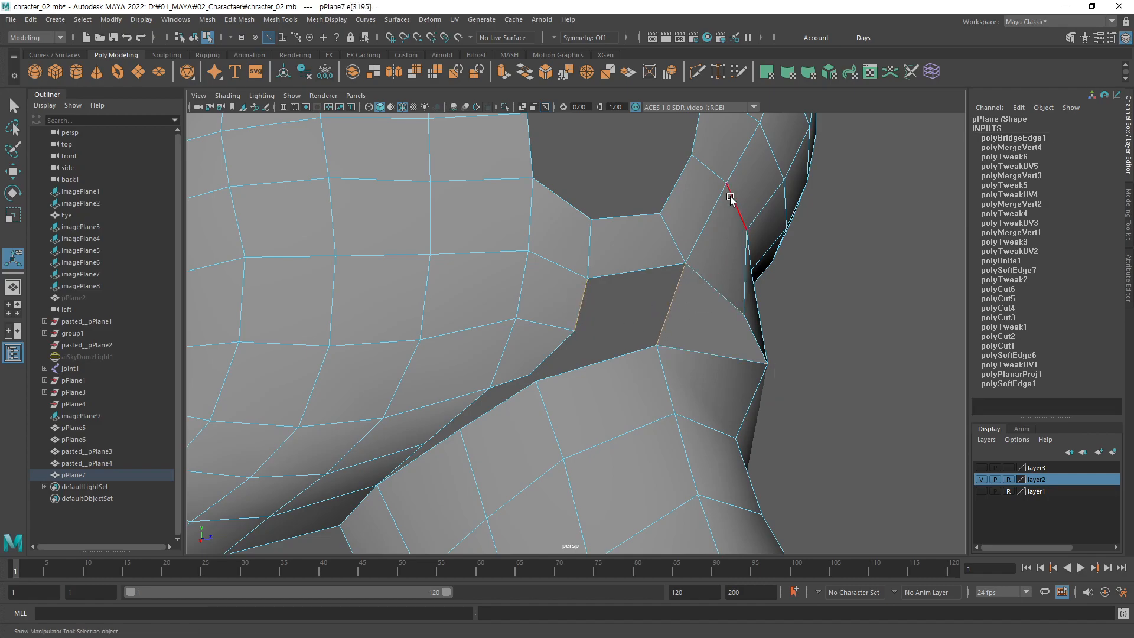
pyautogui.click(538, 85)
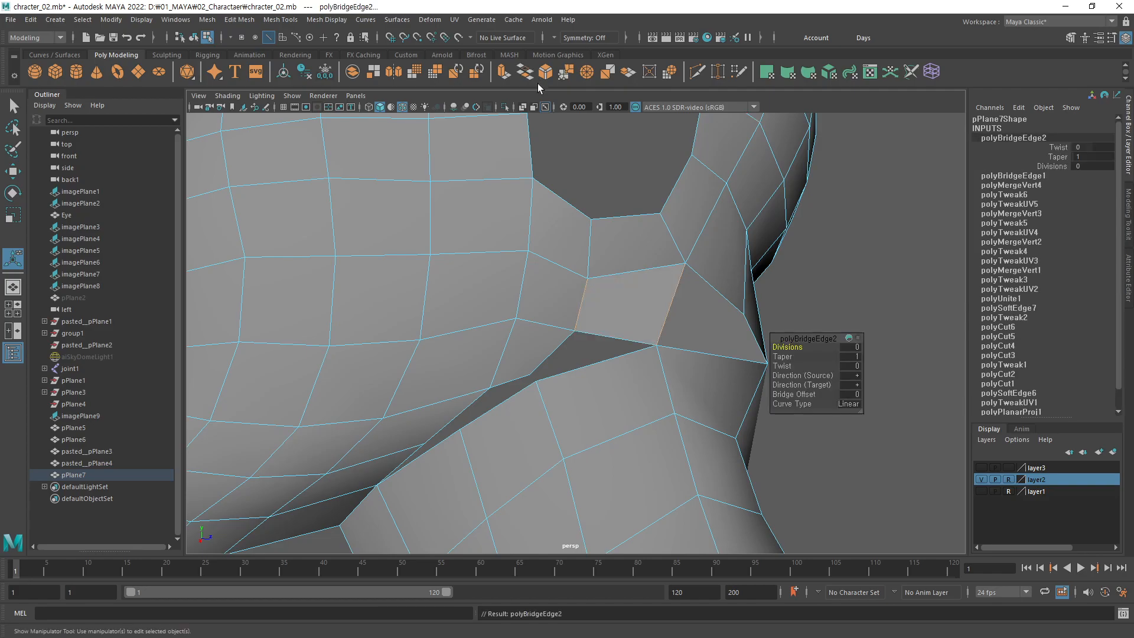
pyautogui.keyDown('alt'); pyautogui.moveTo(591, 376); pyautogui.dragTo(573, 341); pyautogui.keyUp('alt')
pyautogui.click(575, 341)
pyautogui.keyDown('shift'); pyautogui.click(589, 348); pyautogui.keyUp('shift')
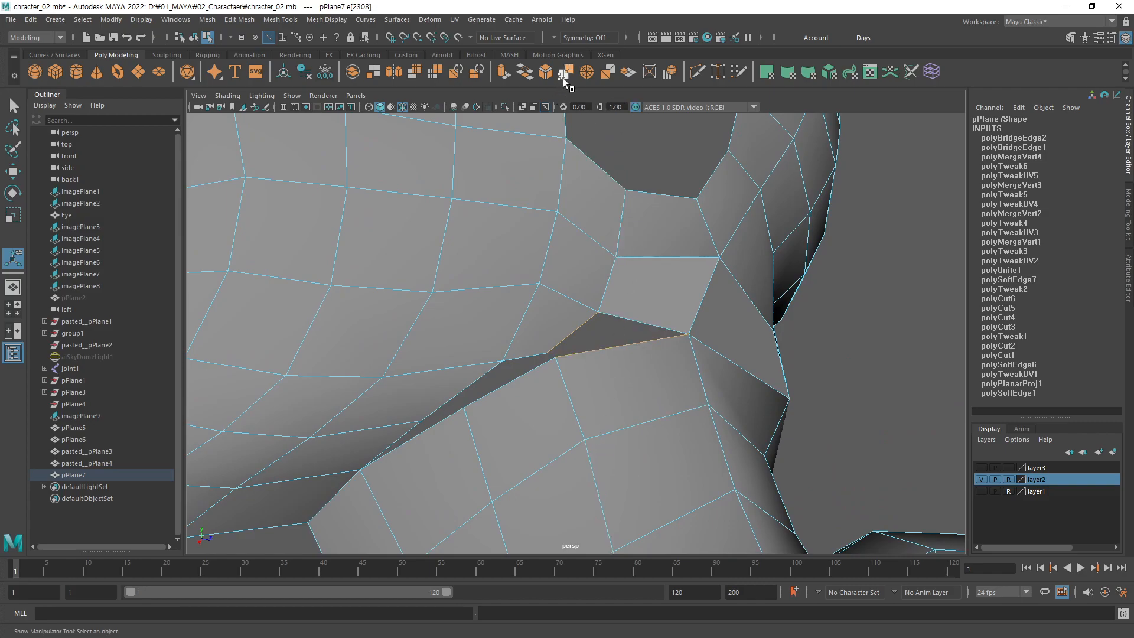
pyautogui.click(525, 72)
# Step: Bridge the remaining open edge pairs beneath the jaw to close the gap between the head and the neck
pyautogui.keyDown('alt'); pyautogui.moveTo(579, 376); pyautogui.dragTo(663, 349, button='middle'); pyautogui.keyUp('alt')
pyautogui.keyDown('alt'); pyautogui.moveTo(663, 349); pyautogui.dragTo(665, 355); pyautogui.keyUp('alt')
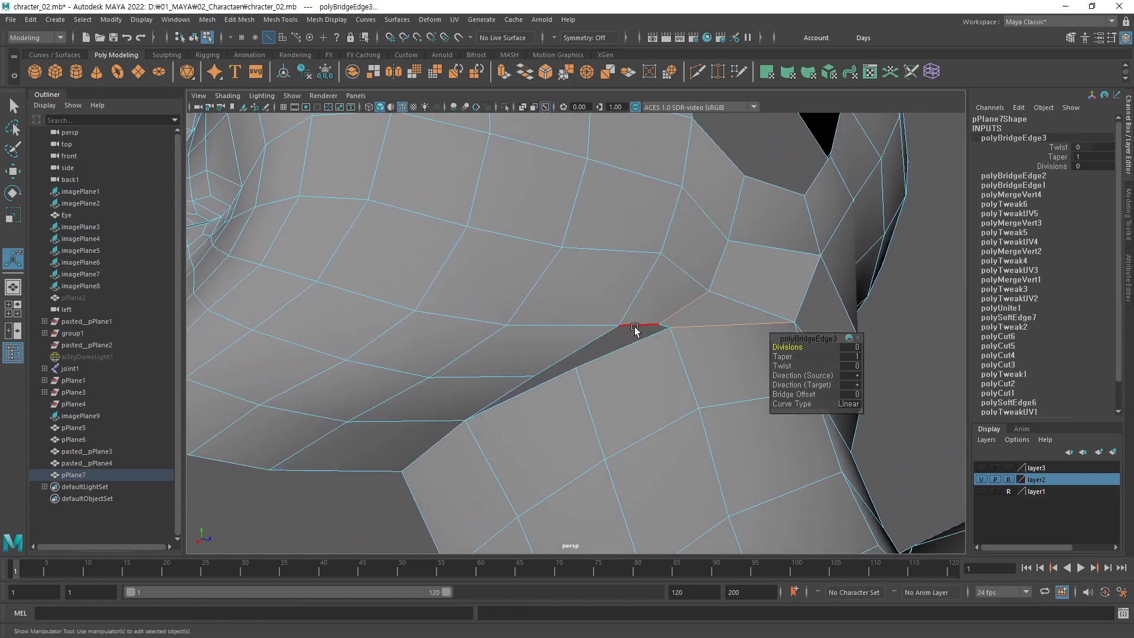
pyautogui.click(636, 342)
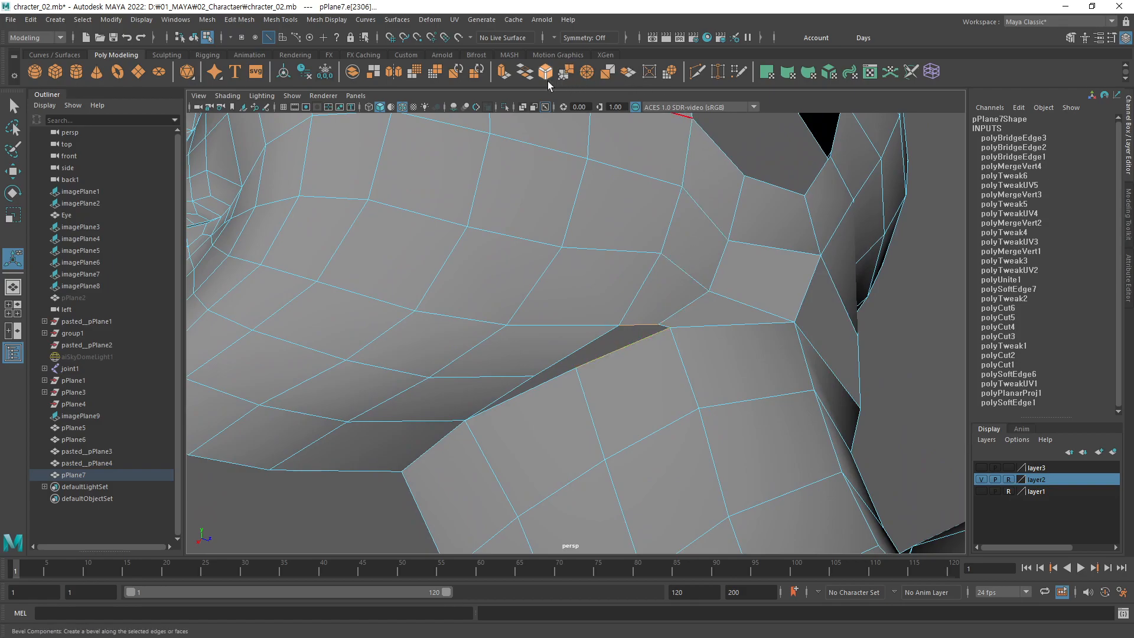
pyautogui.click(525, 72)
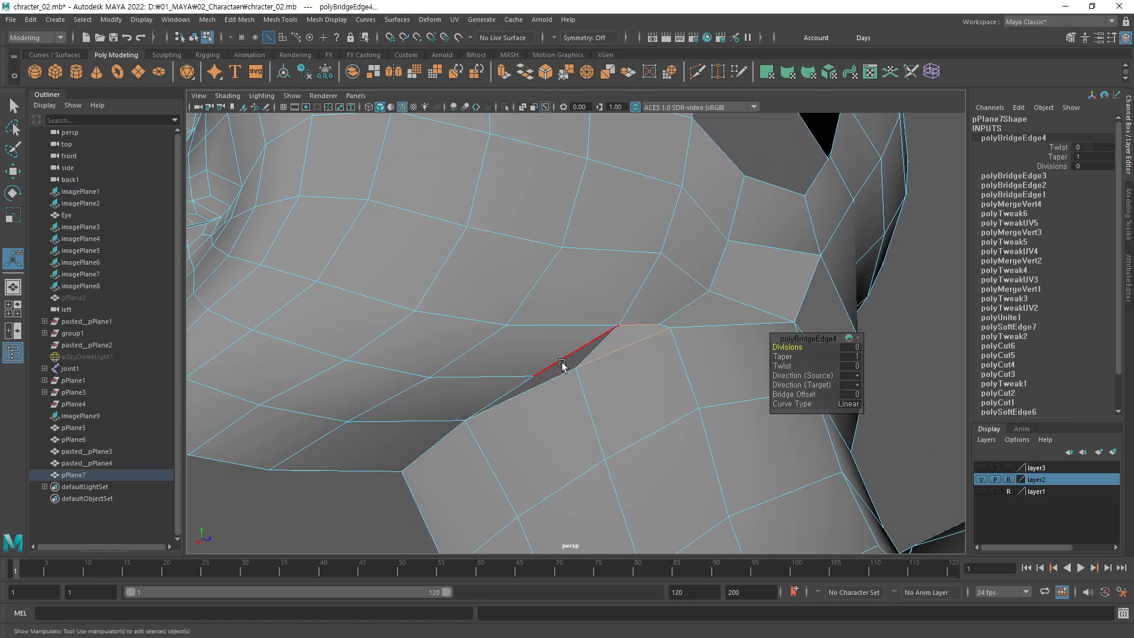
pyautogui.click(561, 383)
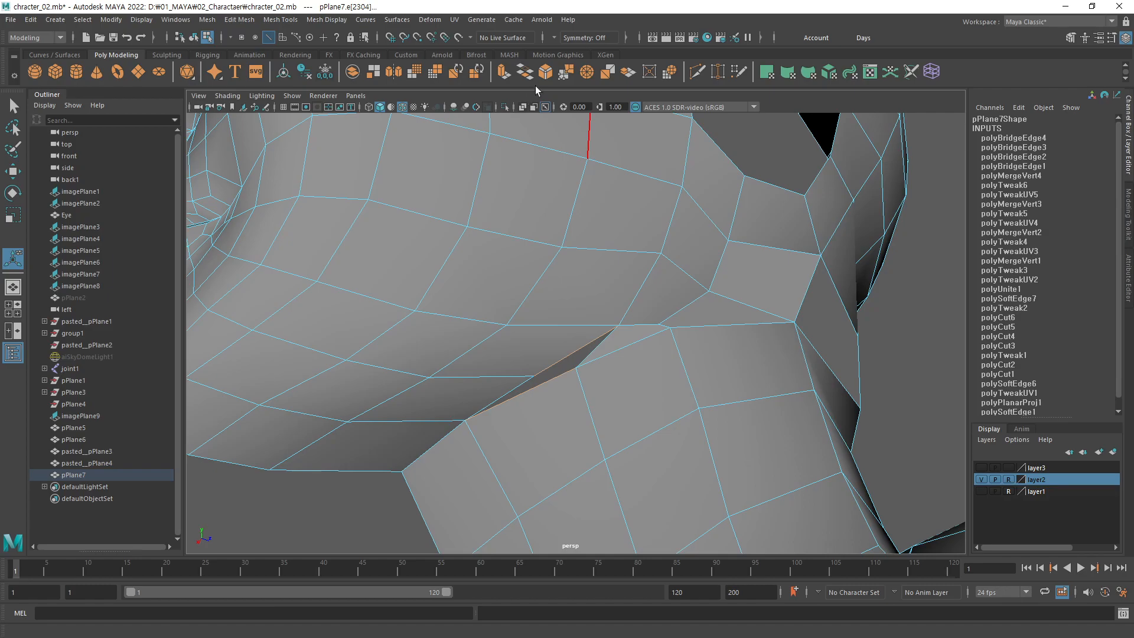
pyautogui.click(524, 71)
# Step: Switch to vertex editing and reposition the seam vertices under the jaw where the head and neck were bridged
pyautogui.keyDown('alt'); pyautogui.moveTo(591, 354); pyautogui.dragTo(640, 430); pyautogui.keyUp('alt')
pyautogui.keyDown('alt'); pyautogui.moveTo(607, 416); pyautogui.dragTo(601, 441, button='middle'); pyautogui.keyUp('alt')
pyautogui.keyDown('alt'); pyautogui.moveTo(601, 441); pyautogui.dragTo(650, 423); pyautogui.keyUp('alt')
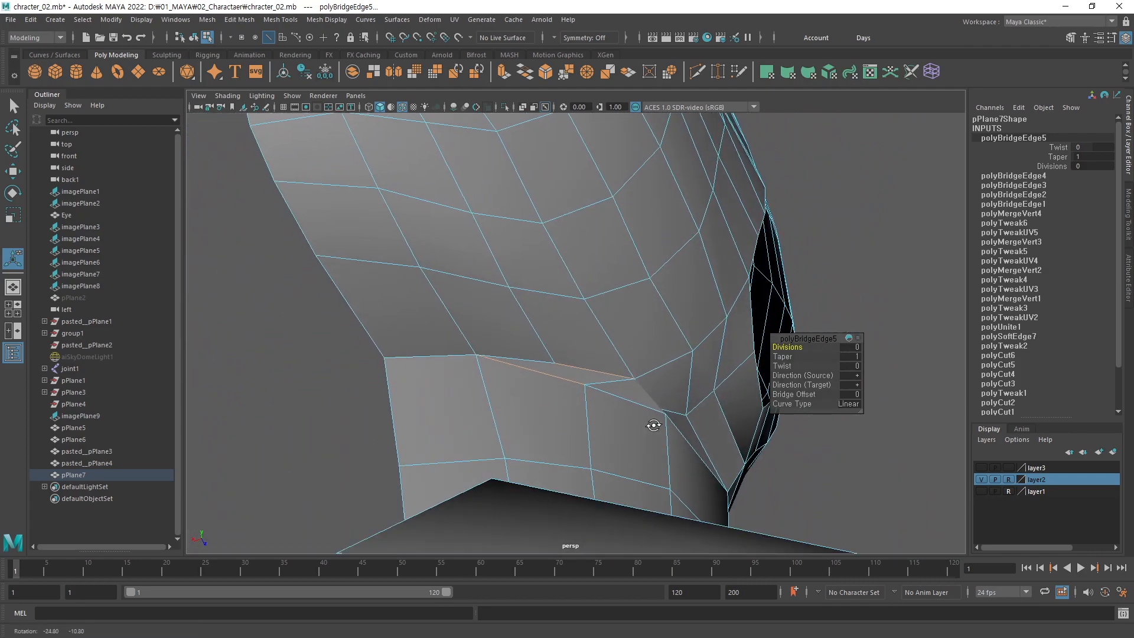
pyautogui.press('F9')
pyautogui.click(560, 379)
pyautogui.keyDown('alt'); pyautogui.moveTo(559, 379); pyautogui.dragTo(511, 430); pyautogui.keyUp('alt')
pyautogui.click(507, 391)
pyautogui.press('w')
pyautogui.moveTo(536, 415); pyautogui.dragTo(513, 426, button='middle')
pyautogui.keyDown('alt'); pyautogui.moveTo(518, 424); pyautogui.dragTo(659, 363); pyautogui.keyUp('alt')
# Step: Nudge two more vertices near the head-to-neck seam to smooth the transition
pyautogui.click(546, 263)
pyautogui.keyDown('alt'); pyautogui.moveTo(573, 297); pyautogui.dragTo(577, 319); pyautogui.keyUp('alt')
pyautogui.moveTo(557, 363); pyautogui.dragTo(552, 337)
pyautogui.moveTo(571, 341)
pyautogui.keyDown('alt'); pyautogui.mouseDown()
pyautogui.moveTo(549, 338)
pyautogui.moveTo(556, 319)
pyautogui.moveTo(560, 344)
pyautogui.moveTo(583, 350)
pyautogui.moveTo(580, 360)
pyautogui.mouseUp(); pyautogui.keyUp('alt')
pyautogui.click(562, 335)
pyautogui.moveTo(575, 368); pyautogui.dragTo(577, 389)
# Step: Reposition the neck's upper border vertex below the jaw corner so the seam runs more evenly
pyautogui.keyDown('alt'); pyautogui.moveTo(576, 318); pyautogui.dragTo(440, 384); pyautogui.keyUp('alt')
pyautogui.click(486, 415)
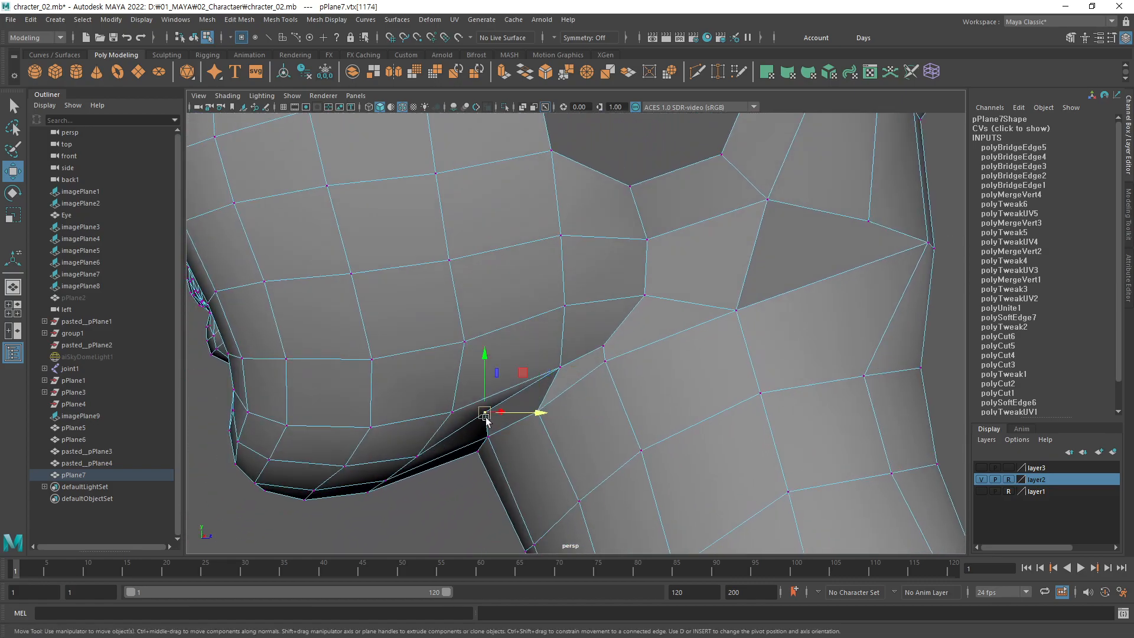
pyautogui.keyDown('alt'); pyautogui.moveTo(486, 416); pyautogui.dragTo(518, 438); pyautogui.keyUp('alt')
pyautogui.moveTo(526, 437); pyautogui.dragTo(542, 450, button='middle')
pyautogui.click(538, 411)
pyautogui.keyDown('alt'); pyautogui.moveTo(539, 423); pyautogui.dragTo(581, 430); pyautogui.keyUp('alt')
pyautogui.click(534, 407)
pyautogui.moveTo(570, 443); pyautogui.dragTo(594, 434, button='middle')
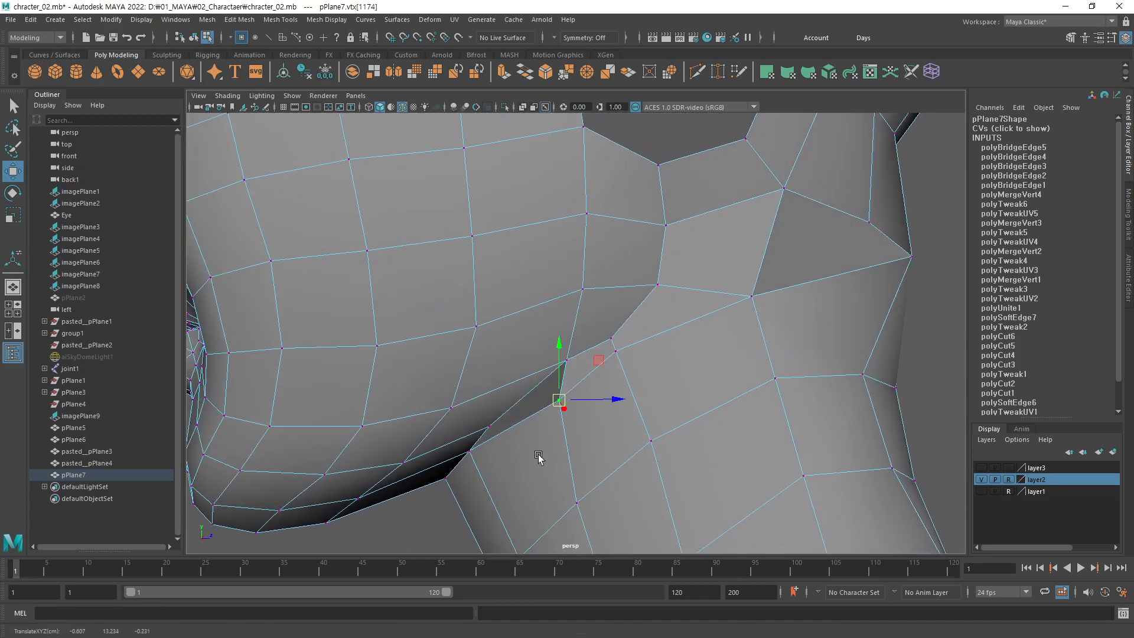
# Step: Adjust the neighbouring seam vertex further forward beneath the jaw
pyautogui.click(472, 454)
pyautogui.keyDown('alt'); pyautogui.moveTo(473, 455); pyautogui.dragTo(529, 463); pyautogui.keyUp('alt')
pyautogui.click(500, 427)
pyautogui.moveTo(530, 465); pyautogui.dragTo(550, 451, button='middle')
# Step: Move the jaw-side seam vertex toward the centre line and the neck border vertex below it slightly outward
pyautogui.keyDown('alt'); pyautogui.moveTo(550, 451); pyautogui.dragTo(644, 420); pyautogui.keyUp('alt')
pyautogui.click(609, 359)
pyautogui.keyDown('alt'); pyautogui.moveTo(610, 362); pyautogui.dragTo(607, 417); pyautogui.keyUp('alt')
pyautogui.moveTo(597, 416); pyautogui.dragTo(587, 418, button='middle')
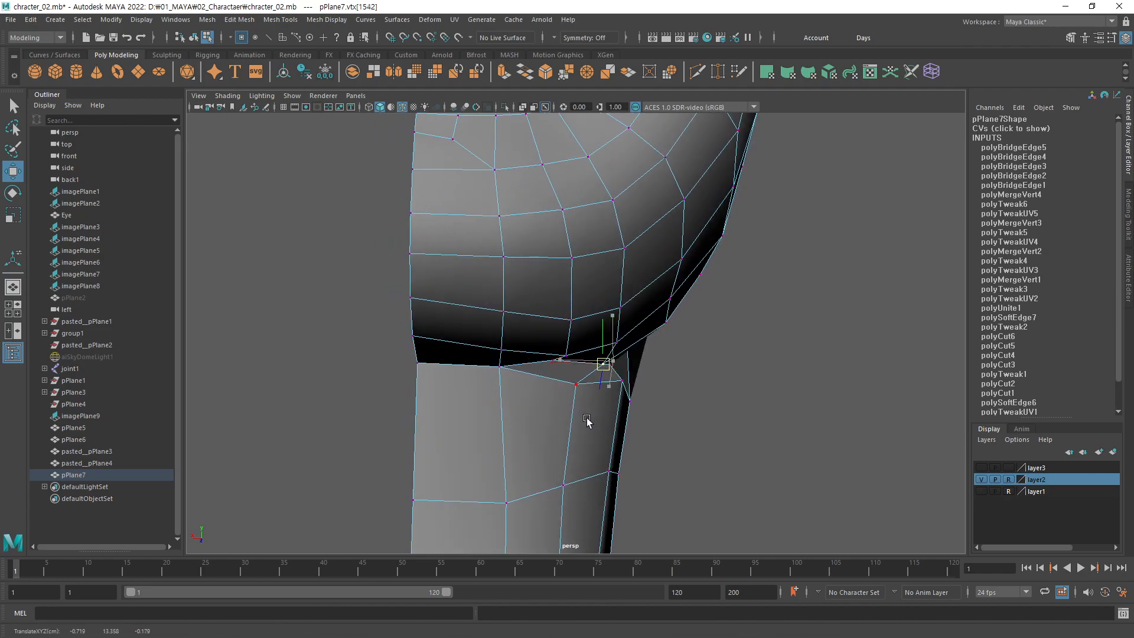
pyautogui.click(578, 385)
pyautogui.hotkey('ctrl', 'z')
pyautogui.click(578, 385)
pyautogui.moveTo(538, 383); pyautogui.dragTo(548, 384)
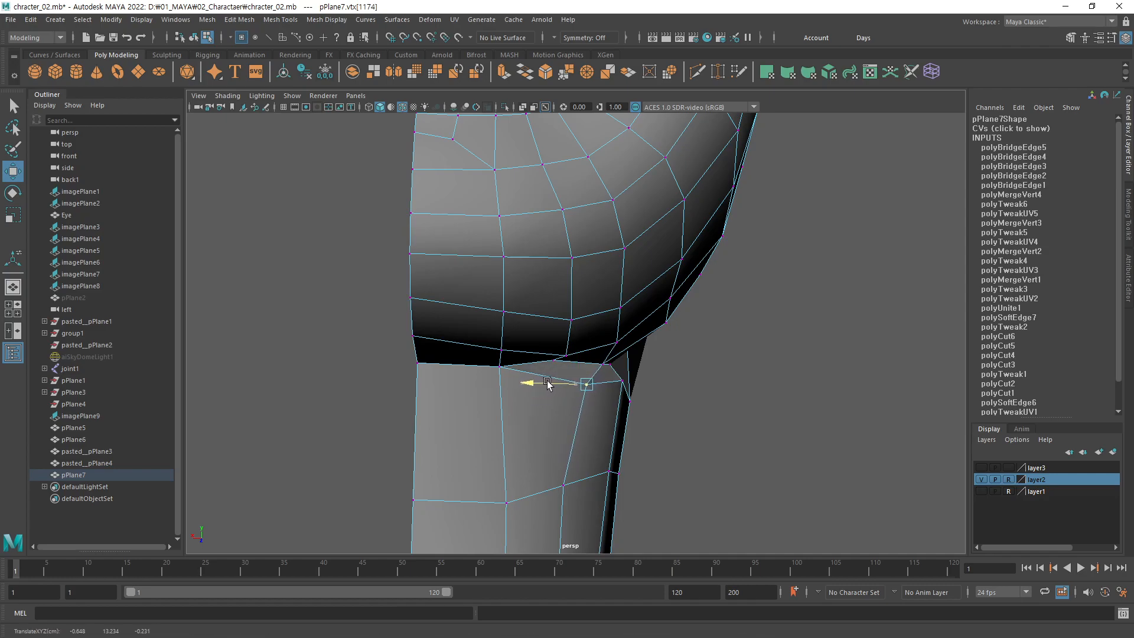
# Step: Fine-tune the position of the jaw-side seam vertex under the jaw corner from the front and side
pyautogui.click(603, 362)
pyautogui.moveTo(576, 364); pyautogui.dragTo(577, 366)
pyautogui.click(728, 354)
pyautogui.click(603, 363)
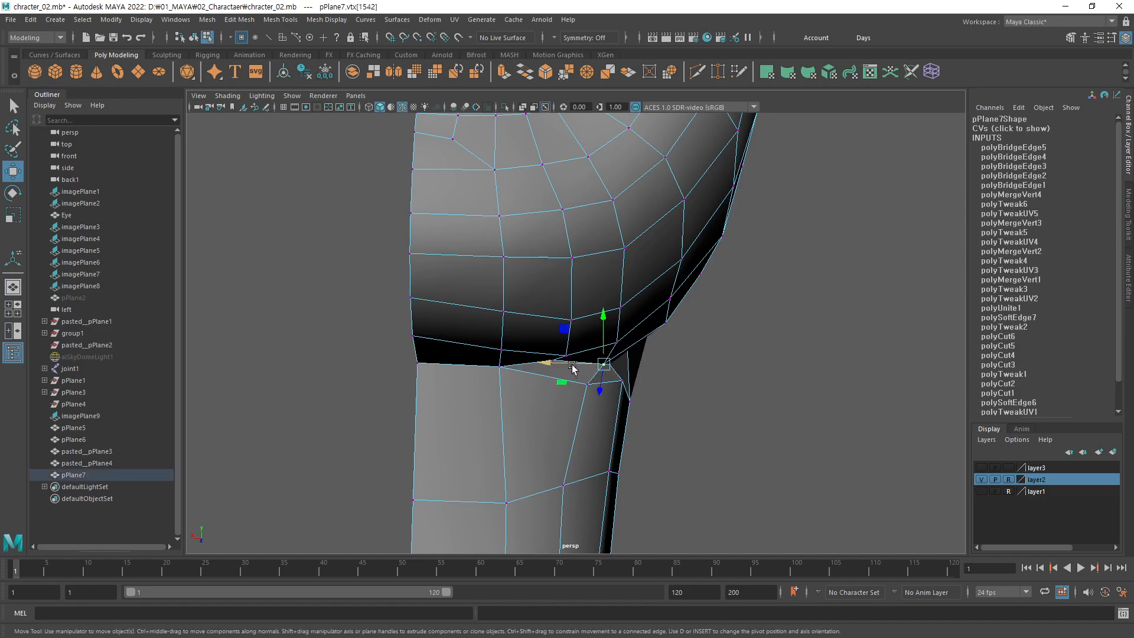
pyautogui.keyDown('alt'); pyautogui.moveTo(571, 367); pyautogui.dragTo(539, 398); pyautogui.keyUp('alt')
pyautogui.click(614, 363)
pyautogui.moveTo(667, 334); pyautogui.dragTo(685, 328)
# Step: Move the neck-side and jaw-side seam vertices at the jaw corner backward to even out the bridged faces
pyautogui.keyDown('alt'); pyautogui.moveTo(684, 328); pyautogui.dragTo(607, 353, button='middle'); pyautogui.keyUp('alt')
pyautogui.click(573, 330)
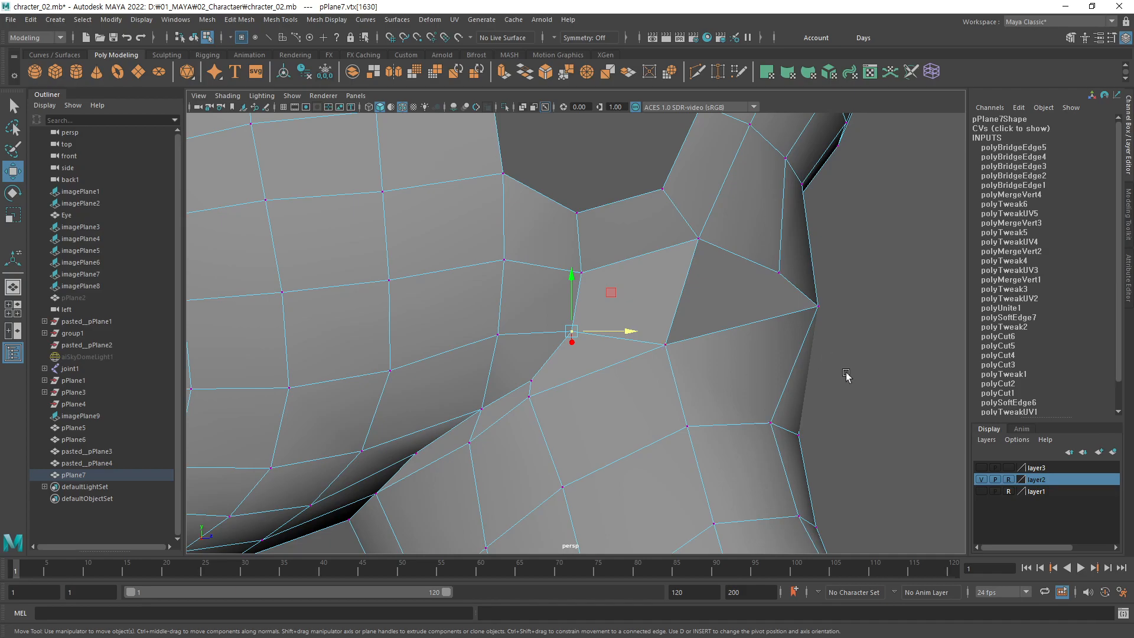
pyautogui.click(528, 396)
pyautogui.moveTo(586, 396)
pyautogui.mouseDown()
pyautogui.moveTo(605, 394)
pyautogui.moveTo(588, 385)
pyautogui.mouseUp()
pyautogui.click(534, 381)
pyautogui.moveTo(593, 432); pyautogui.dragTo(607, 425, button='middle')
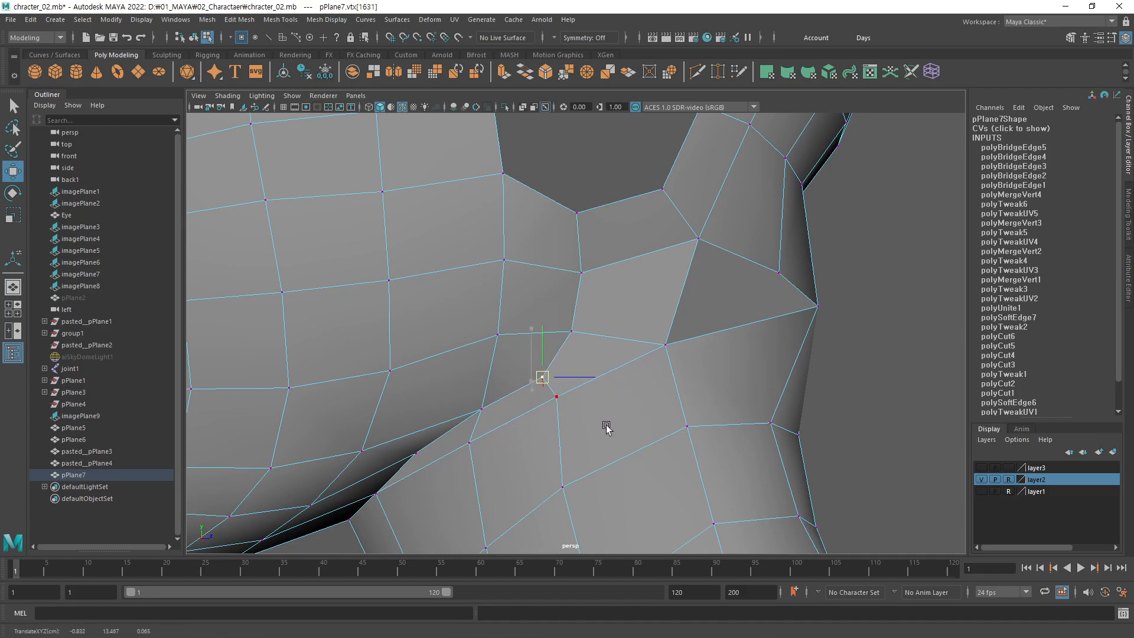
# Step: Examine the seam vertices behind the jaw and below the ear opening from several angles
pyautogui.click(598, 334)
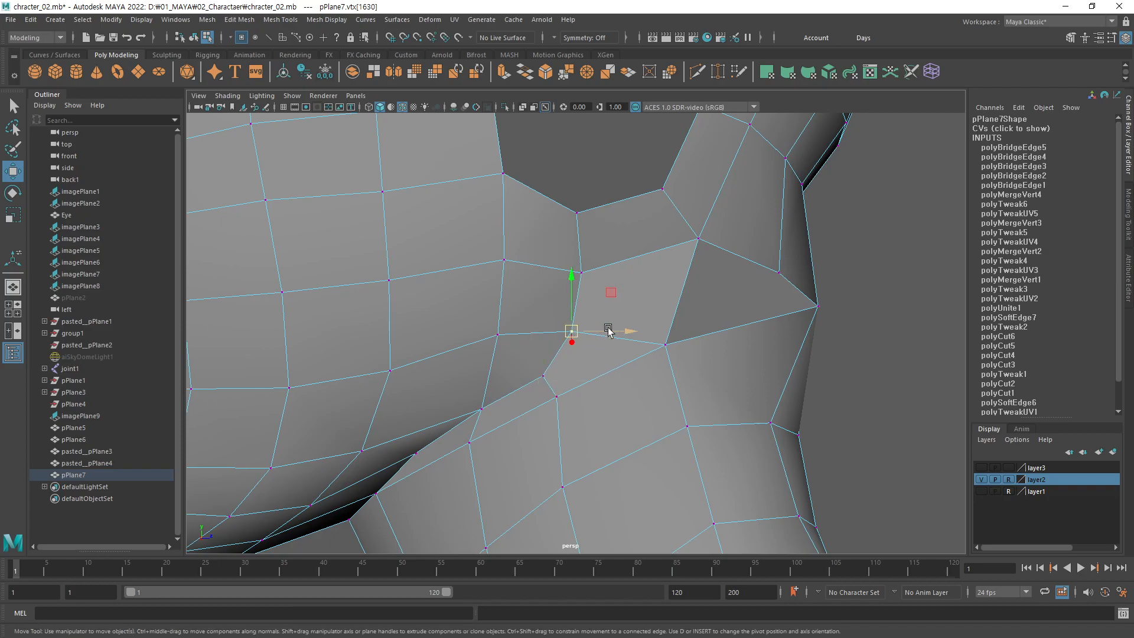
pyautogui.keyDown('alt'); pyautogui.moveTo(641, 331); pyautogui.dragTo(518, 359, button='middle'); pyautogui.keyUp('alt')
pyautogui.click(580, 300)
pyautogui.keyDown('alt'); pyautogui.moveTo(600, 299); pyautogui.dragTo(614, 378); pyautogui.keyUp('alt')
pyautogui.click(578, 383)
pyautogui.click(542, 376)
pyautogui.keyDown('alt'); pyautogui.moveTo(660, 331); pyautogui.dragTo(529, 354); pyautogui.keyUp('alt')
pyautogui.click(679, 329)
# Step: Raise the skull-side vertex at the back of the neck and pull the adjacent vertex down and away from the centre line
pyautogui.click(587, 309)
pyautogui.keyDown('alt'); pyautogui.moveTo(587, 309); pyautogui.dragTo(567, 439); pyautogui.keyUp('alt')
pyautogui.moveTo(567, 440); pyautogui.dragTo(557, 398, button='middle')
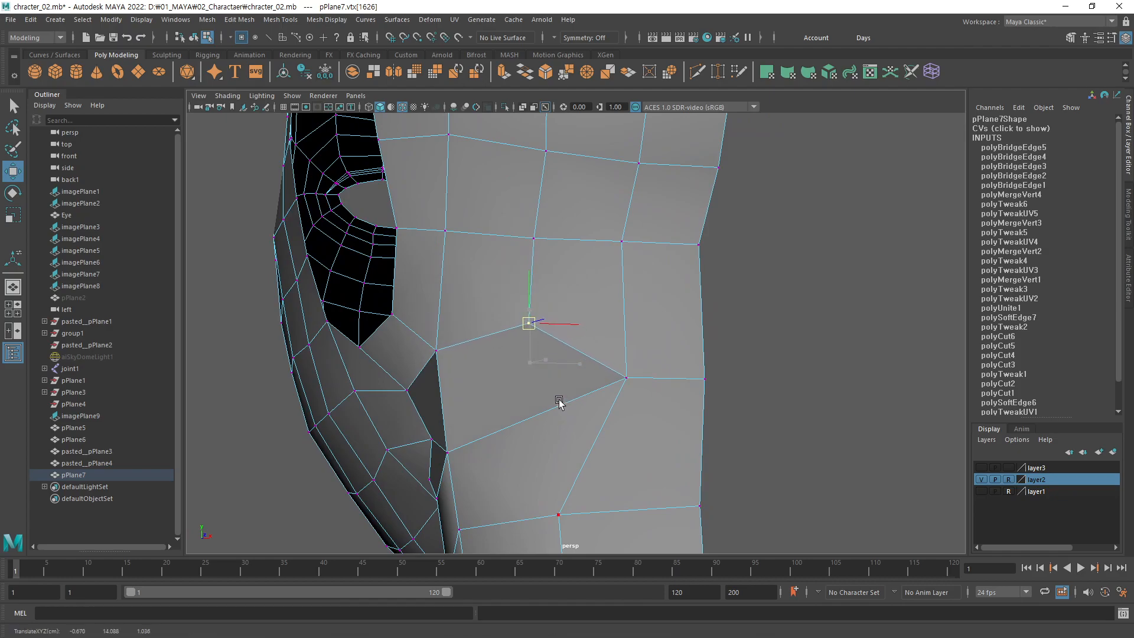
pyautogui.click(624, 378)
pyautogui.moveTo(625, 378); pyautogui.dragTo(619, 438, button='middle')
pyautogui.click(529, 325)
pyautogui.moveTo(552, 374); pyautogui.dragTo(547, 385, button='middle')
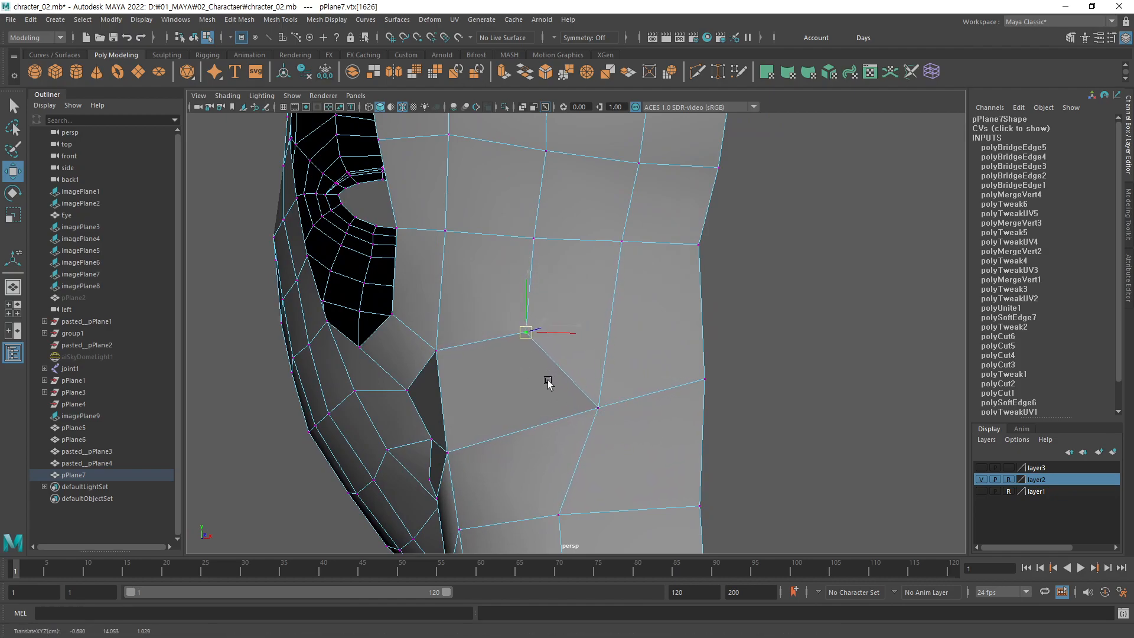
# Step: Move the outer column of vertices on the back of the neck toward the centre line to narrow the neck
pyautogui.moveTo(497, 417)
pyautogui.keyDown('alt'); pyautogui.mouseDown()
pyautogui.moveTo(536, 429)
pyautogui.moveTo(523, 457)
pyautogui.moveTo(498, 457)
pyautogui.moveTo(485, 433)
pyautogui.mouseUp(); pyautogui.keyUp('alt')
pyautogui.click(483, 432)
pyautogui.keyDown('alt'); pyautogui.moveTo(534, 430); pyautogui.dragTo(537, 397, button='middle'); pyautogui.keyUp('alt')
pyautogui.keyDown('alt'); pyautogui.moveTo(523, 440); pyautogui.dragTo(509, 340, button='middle'); pyautogui.keyUp('alt')
pyautogui.keyDown('alt'); pyautogui.moveTo(510, 340); pyautogui.dragTo(519, 390); pyautogui.keyUp('alt')
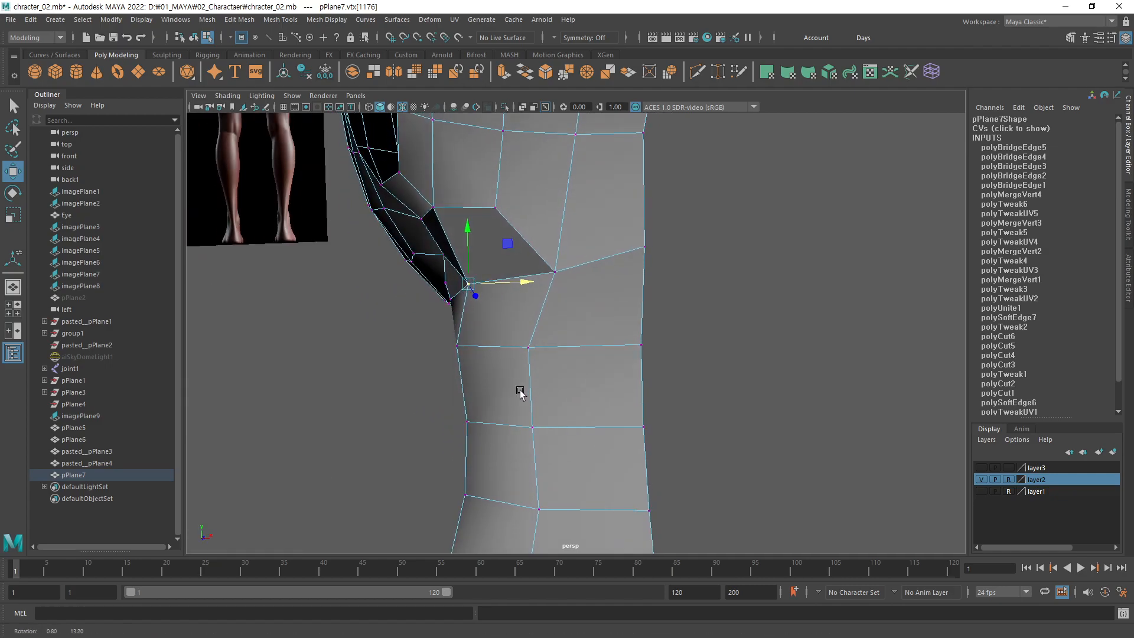
pyautogui.click(458, 346)
pyautogui.moveTo(513, 346); pyautogui.dragTo(528, 347)
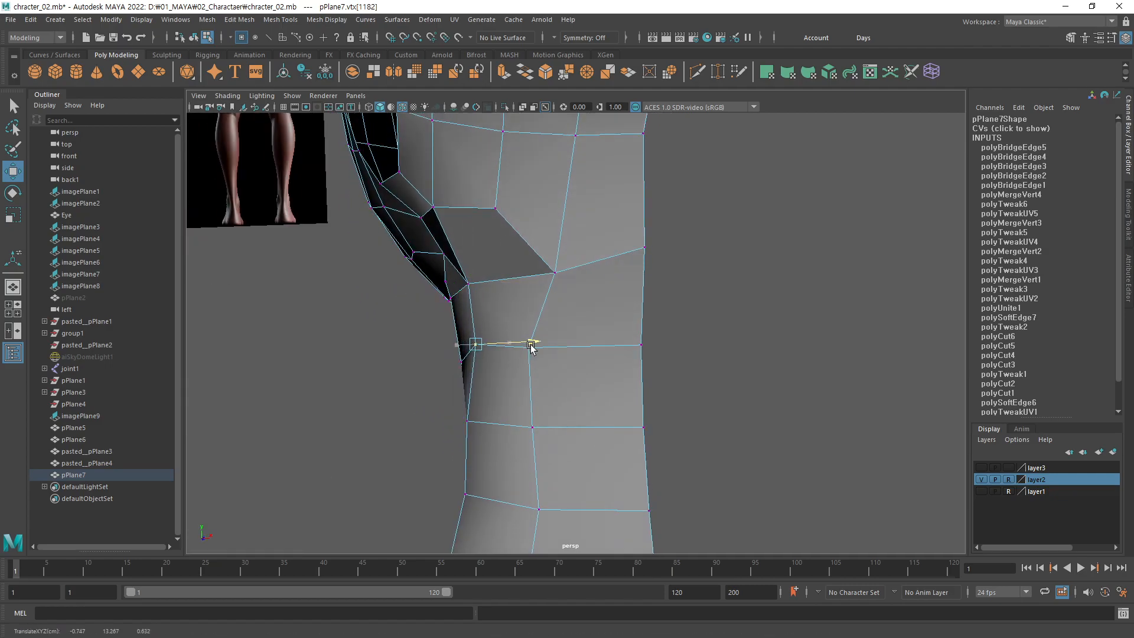
pyautogui.click(469, 421)
pyautogui.moveTo(525, 420); pyautogui.dragTo(533, 416)
pyautogui.keyDown('alt'); pyautogui.moveTo(534, 416); pyautogui.dragTo(550, 434); pyautogui.keyUp('alt')
pyautogui.keyDown('alt'); pyautogui.moveTo(536, 448); pyautogui.dragTo(548, 358, button='middle'); pyautogui.keyUp('alt')
pyautogui.click(476, 404)
pyautogui.moveTo(536, 402); pyautogui.dragTo(541, 401)
# Step: Shift the inner column of vertices on the back of the neck toward the centre line for even spacing
pyautogui.keyDown('alt'); pyautogui.moveTo(562, 341); pyautogui.dragTo(555, 377, button='middle'); pyautogui.keyUp('alt')
pyautogui.click(535, 292)
pyautogui.moveTo(587, 293); pyautogui.dragTo(613, 290)
pyautogui.click(536, 372)
pyautogui.moveTo(587, 370); pyautogui.dragTo(616, 369)
pyautogui.click(540, 452)
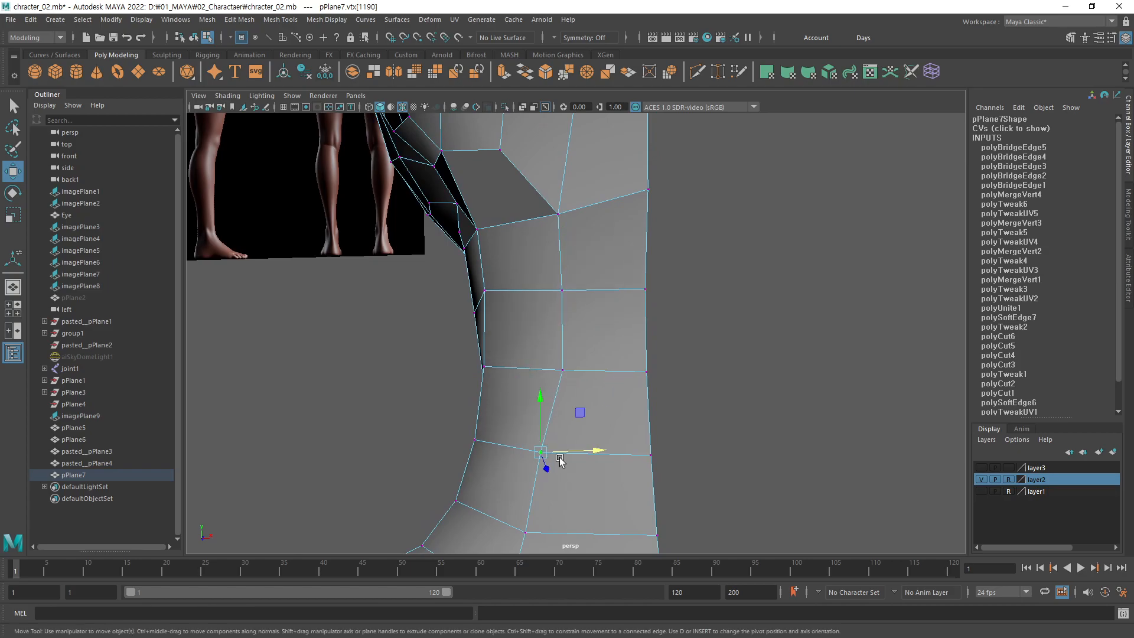
pyautogui.keyDown('alt'); pyautogui.moveTo(600, 461); pyautogui.dragTo(602, 417, button='middle'); pyautogui.keyUp('alt')
pyautogui.moveTo(602, 415); pyautogui.dragTo(607, 408)
pyautogui.click(527, 487)
pyautogui.moveTo(571, 483); pyautogui.dragTo(577, 481)
pyautogui.click(665, 293)
# Step: Move the two skull vertices behind the ear opening, above the bridged face, toward the centre line
pyautogui.keyDown('alt'); pyautogui.moveTo(567, 385); pyautogui.dragTo(627, 339); pyautogui.keyUp('alt')
pyautogui.keyDown('alt'); pyautogui.moveTo(628, 339); pyautogui.dragTo(597, 479, button='middle'); pyautogui.keyUp('alt')
pyautogui.keyDown('alt'); pyautogui.moveTo(596, 478); pyautogui.dragTo(662, 350); pyautogui.keyUp('alt')
pyautogui.click(613, 362)
pyautogui.click(598, 413)
pyautogui.moveTo(656, 413); pyautogui.dragTo(644, 382)
pyautogui.keyDown('alt'); pyautogui.moveTo(637, 371); pyautogui.dragTo(572, 354); pyautogui.keyUp('alt')
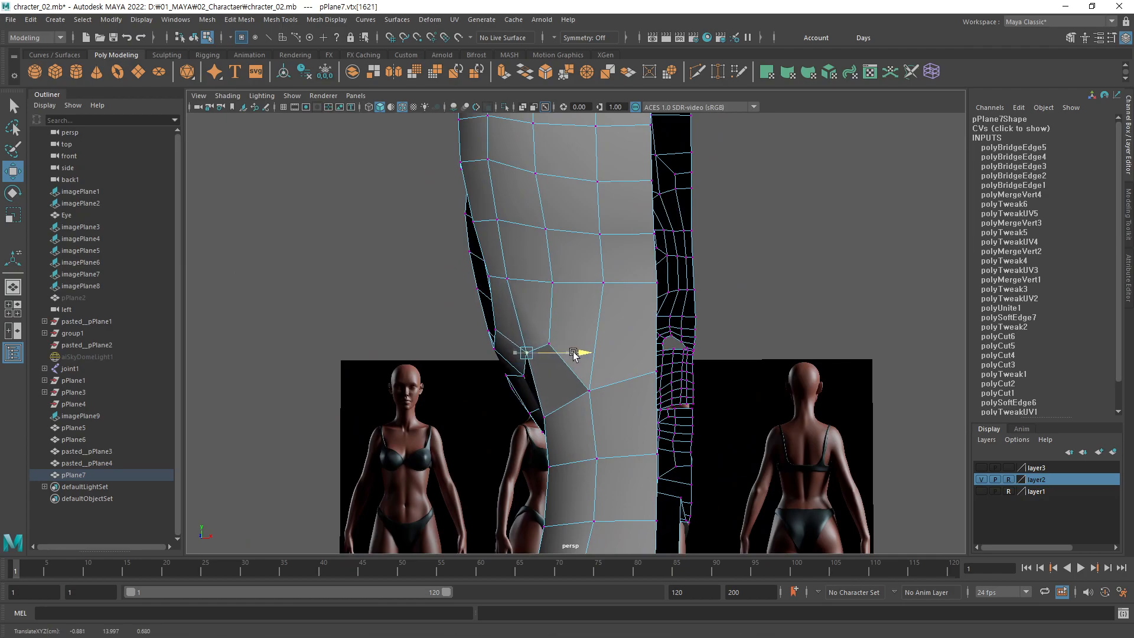
pyautogui.click(549, 343)
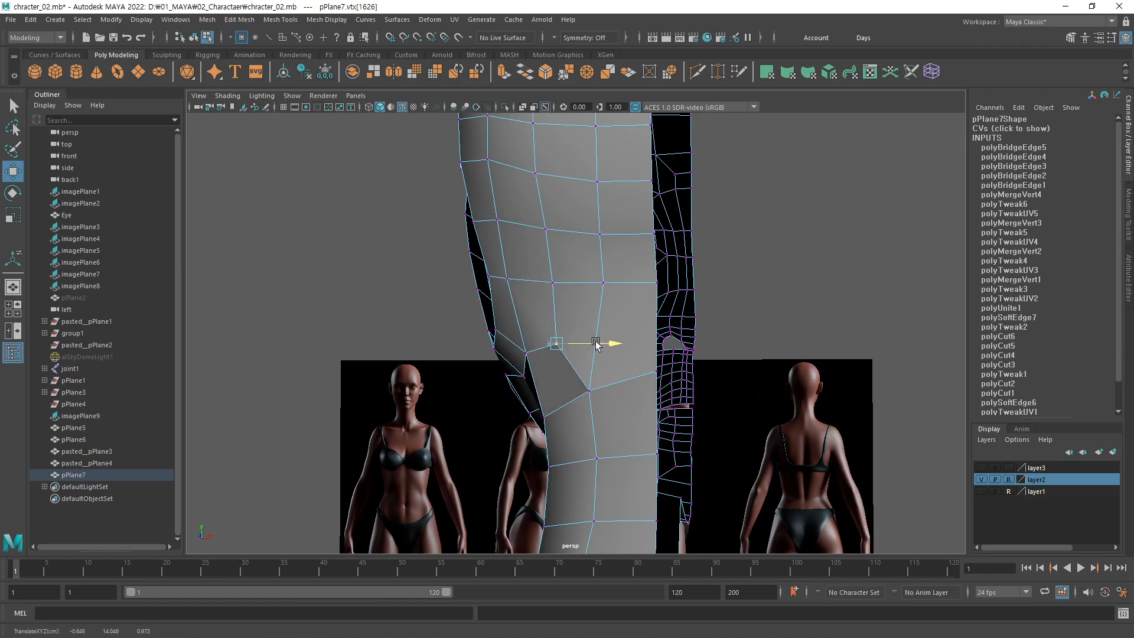
pyautogui.keyDown('alt'); pyautogui.moveTo(594, 343); pyautogui.dragTo(649, 413); pyautogui.keyUp('alt')
pyautogui.moveTo(644, 353); pyautogui.dragTo(645, 350)
# Step: Adjust the upper nape vertex and the one below it in side view to refine the neck's rear contour
pyautogui.keyDown('alt'); pyautogui.moveTo(646, 392); pyautogui.dragTo(681, 391); pyautogui.keyUp('alt')
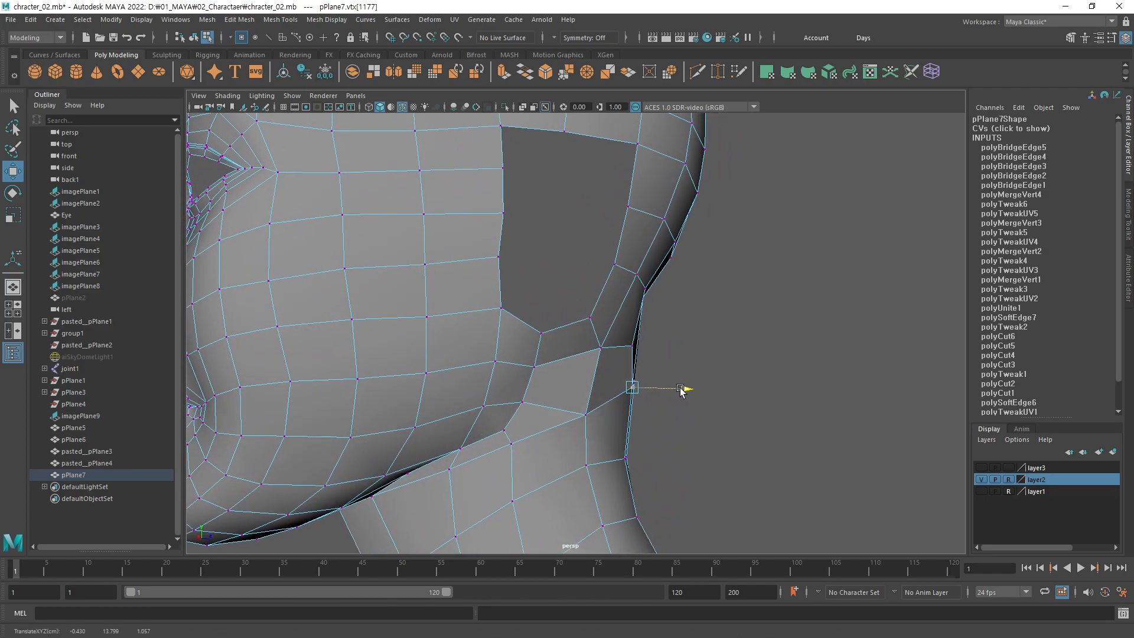
pyautogui.click(625, 458)
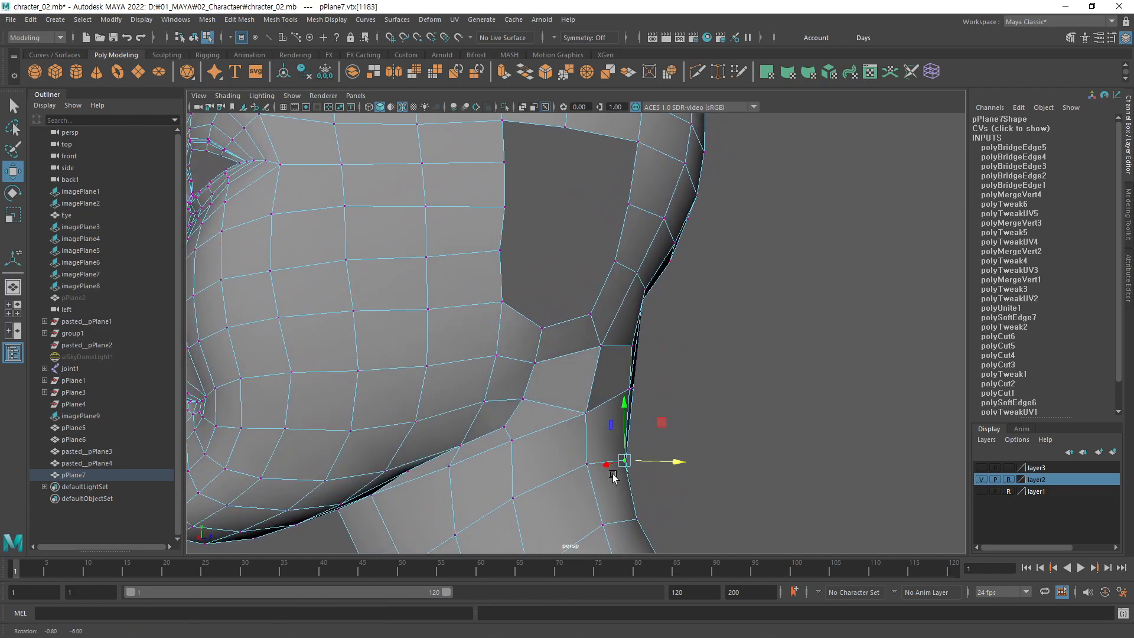
pyautogui.moveTo(665, 467); pyautogui.dragTo(477, 369)
# Step: Adjust the seam vertex behind the jaw corner sideways and check the neck vertices beneath it
pyautogui.click(510, 332)
pyautogui.keyDown('alt'); pyautogui.moveTo(512, 334); pyautogui.dragTo(554, 366); pyautogui.keyUp('alt')
pyautogui.click(556, 361)
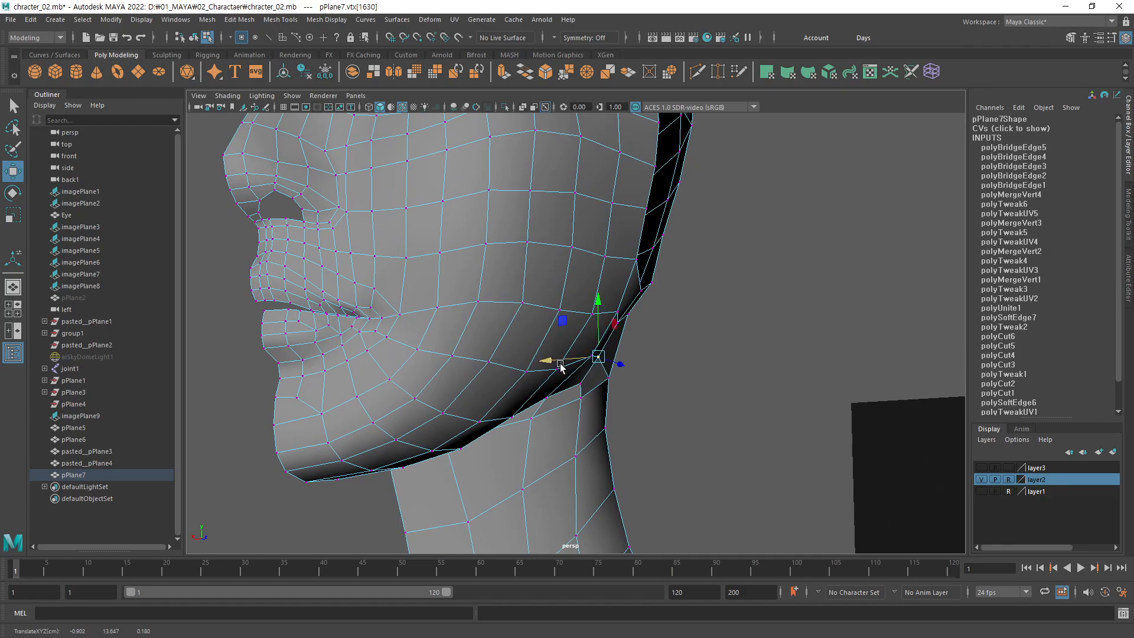
pyautogui.click(581, 385)
pyautogui.click(576, 414)
pyautogui.keyDown('alt'); pyautogui.moveTo(576, 414); pyautogui.dragTo(567, 359); pyautogui.keyUp('alt')
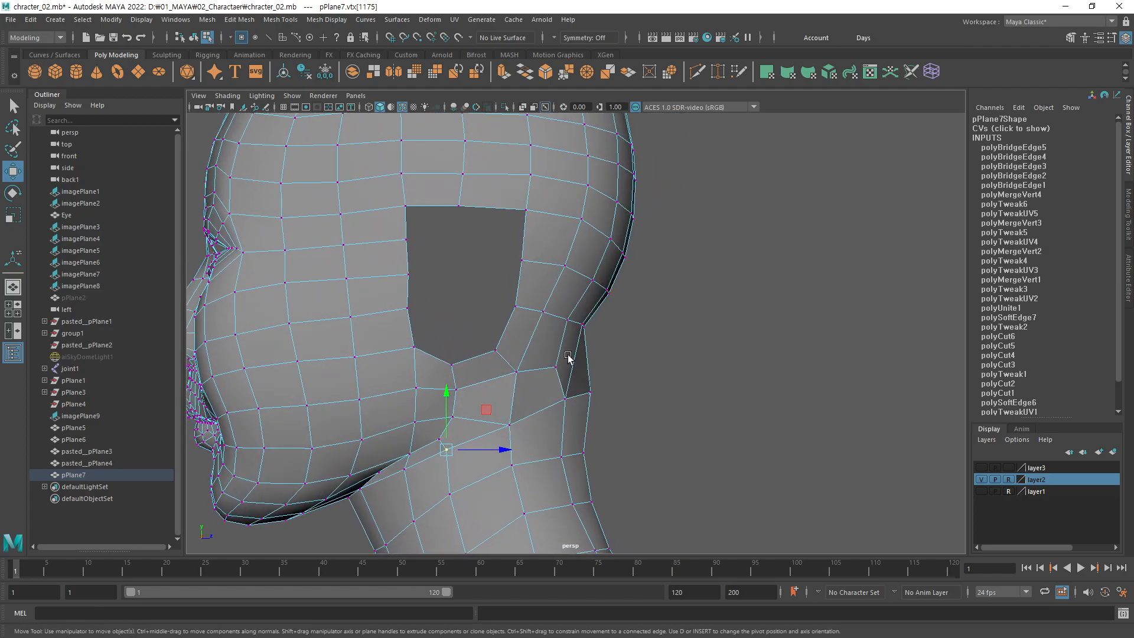
# Step: Pull the nape vertex at the base of the skull slightly backward to soften the rear neck profile
pyautogui.click(586, 335)
pyautogui.moveTo(620, 329); pyautogui.dragTo(629, 330)
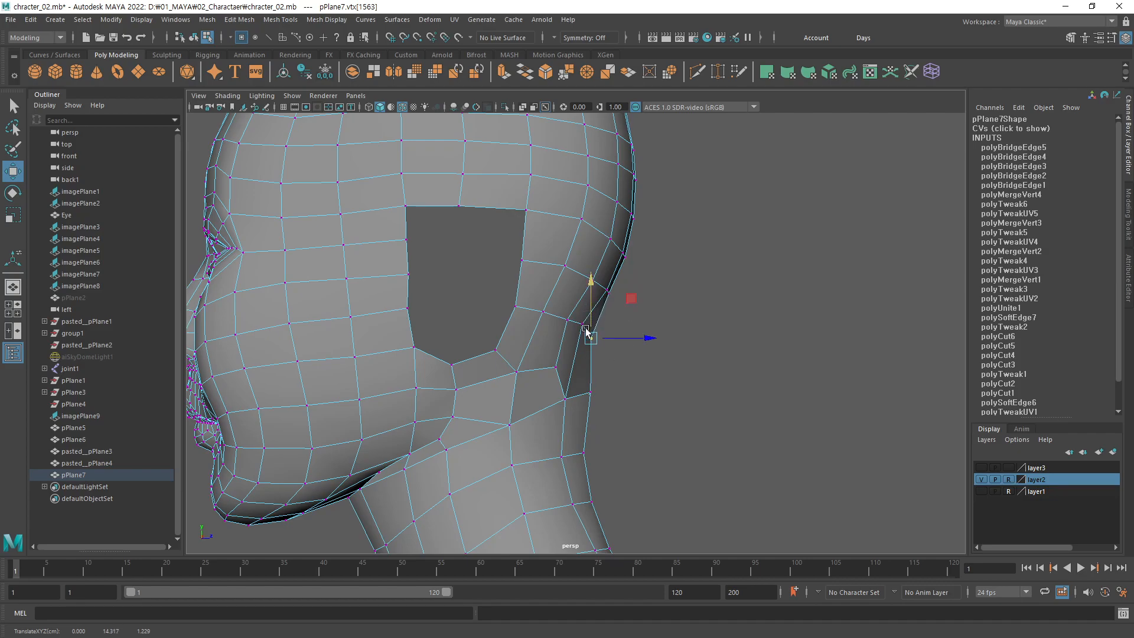
pyautogui.click(591, 400)
pyautogui.keyDown('alt'); pyautogui.moveTo(584, 426); pyautogui.dragTo(548, 429); pyautogui.keyUp('alt')
pyautogui.click(674, 361)
# Step: Turn on the smooth mesh preview, return to object mode and inspect the joined head and neck from outside and inside
pyautogui.keyDown('alt'); pyautogui.moveTo(649, 375); pyautogui.dragTo(463, 451, button='right'); pyautogui.keyUp('alt')
pyautogui.press('3')
pyautogui.keyDown('alt'); pyautogui.moveTo(529, 420); pyautogui.dragTo(575, 357, button='middle'); pyautogui.keyUp('alt')
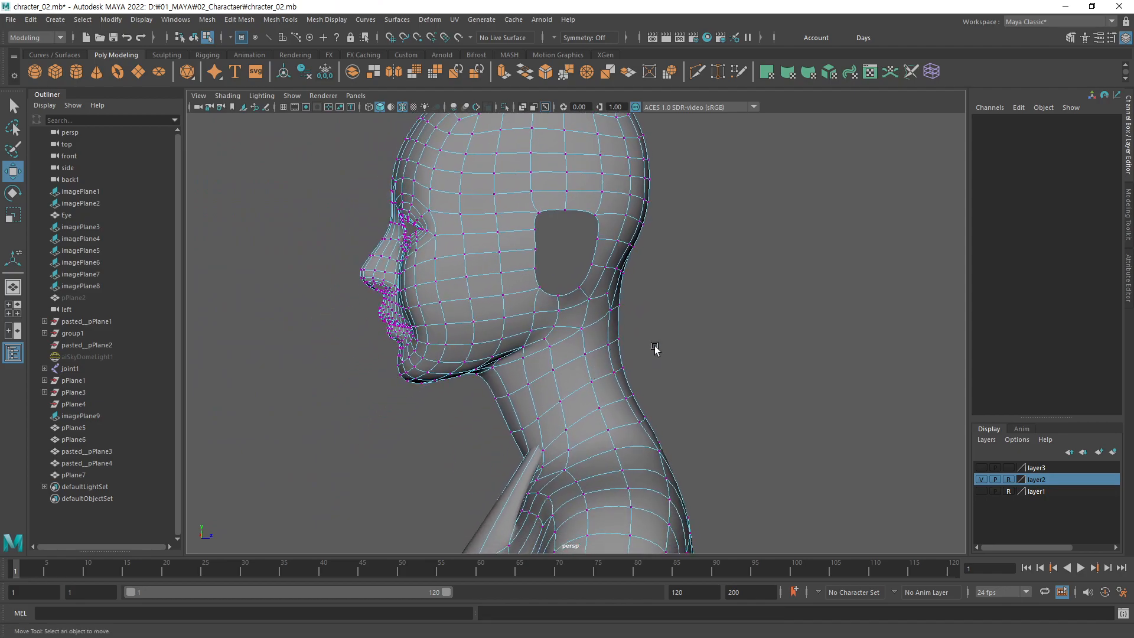
pyautogui.press('F8')
pyautogui.click(721, 329)
pyautogui.keyDown('alt'); pyautogui.moveTo(610, 354); pyautogui.dragTo(714, 420); pyautogui.keyUp('alt')
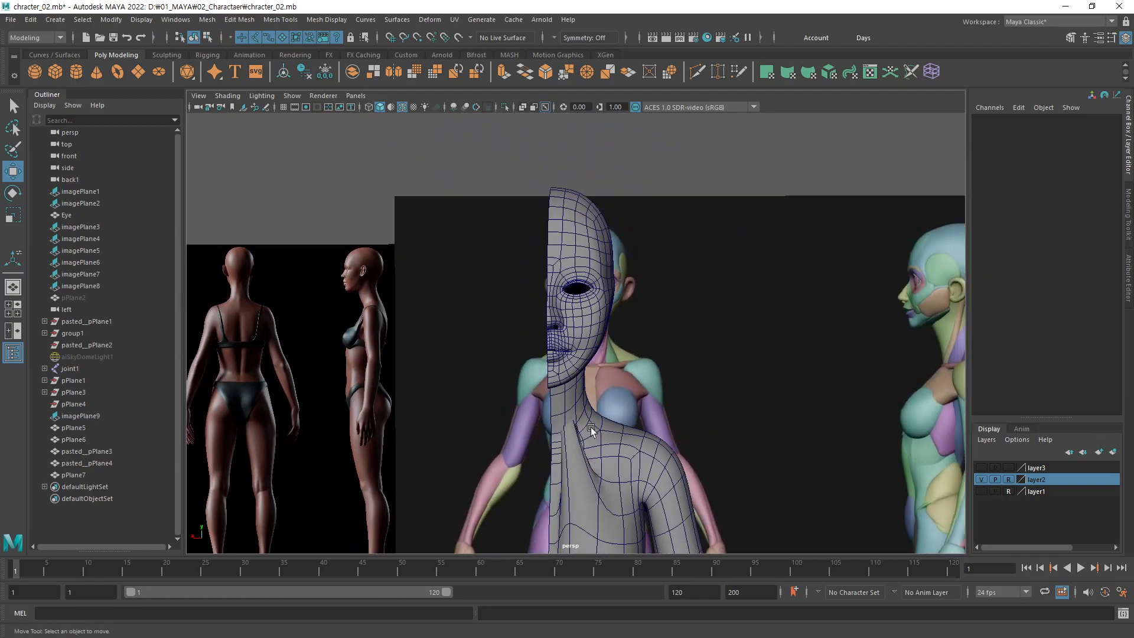
pyautogui.click(591, 429)
pyautogui.keyDown('alt'); pyautogui.moveTo(590, 429); pyautogui.dragTo(585, 377); pyautogui.keyUp('alt')
pyautogui.keyDown('alt'); pyautogui.moveTo(585, 377); pyautogui.dragTo(635, 358, button='middle'); pyautogui.keyUp('alt')
pyautogui.scroll(5, 612, 408)
pyautogui.keyDown('alt'); pyautogui.moveTo(588, 365); pyautogui.dragTo(576, 405); pyautogui.keyUp('alt')
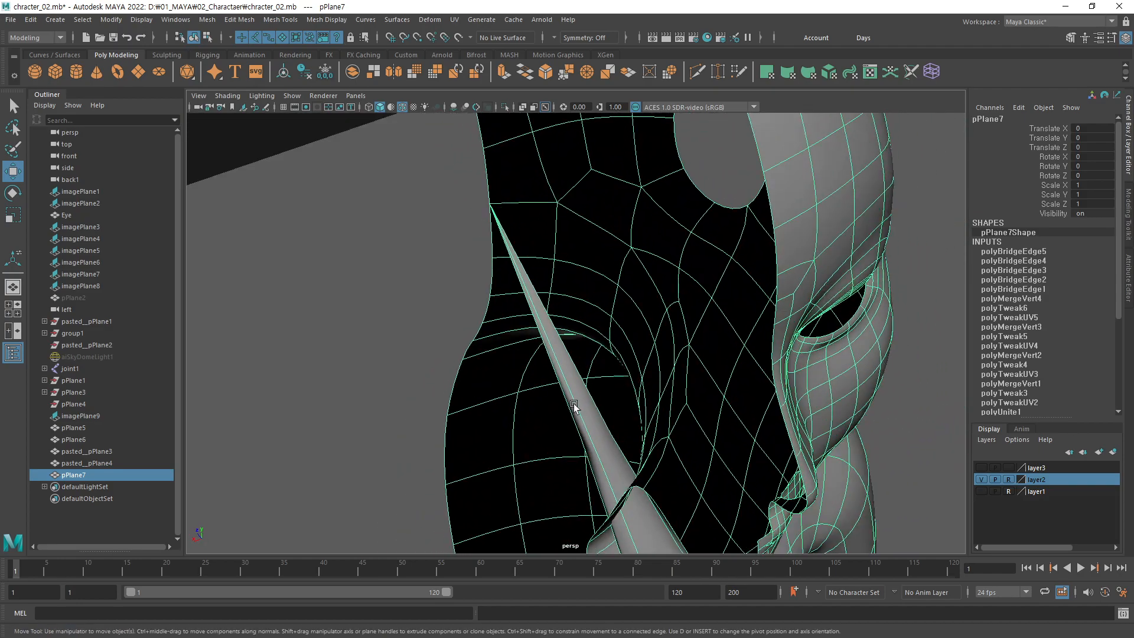
# Step: Show the mesh in wireframe, select the faces of the stray spike running up into the head, and activate Multi-Cut at its tip
pyautogui.press('4')
pyautogui.press('F11')
pyautogui.moveTo(558, 365)
pyautogui.mouseDown()
pyautogui.moveTo(569, 370)
pyautogui.moveTo(544, 374)
pyautogui.mouseUp()
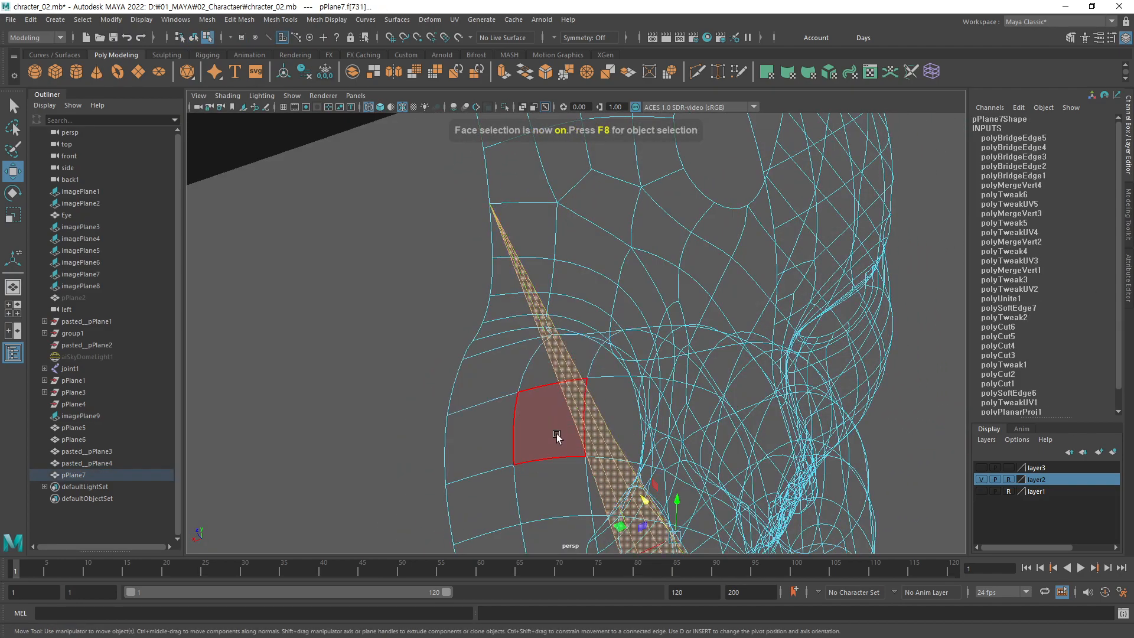
pyautogui.scroll(3, 557, 436)
pyautogui.scroll(4, 427, 380)
pyautogui.scroll(5, 410, 367)
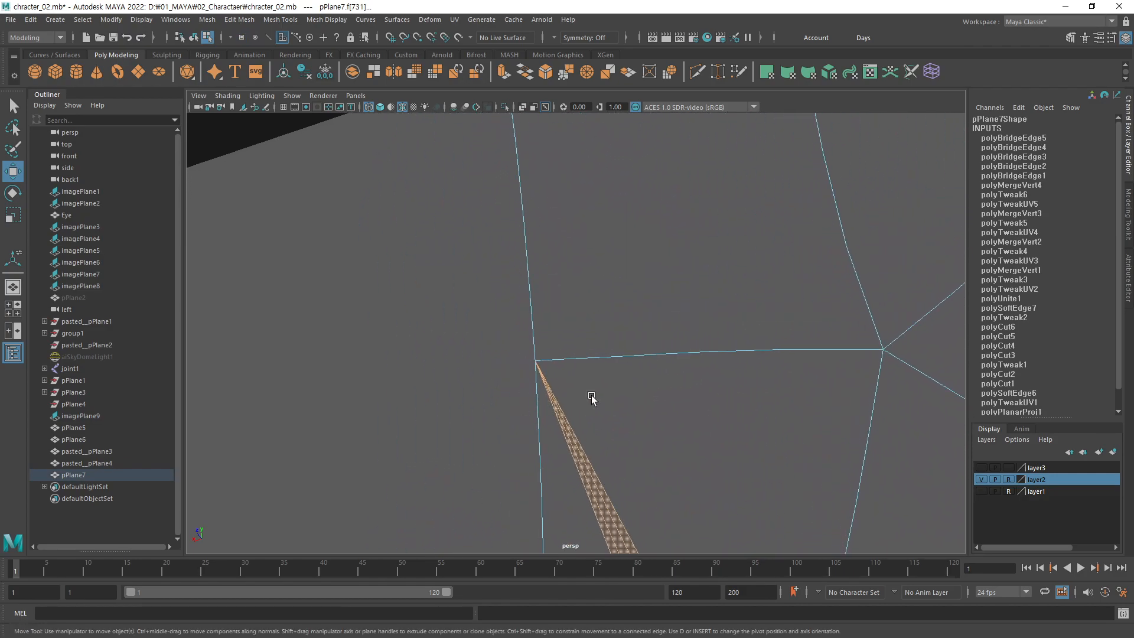
pyautogui.keyDown('alt'); pyautogui.moveTo(588, 442); pyautogui.dragTo(643, 99); pyautogui.keyUp('alt')
pyautogui.click(696, 71)
pyautogui.keyDown('alt'); pyautogui.moveTo(520, 410); pyautogui.dragTo(582, 378); pyautogui.keyUp('alt')
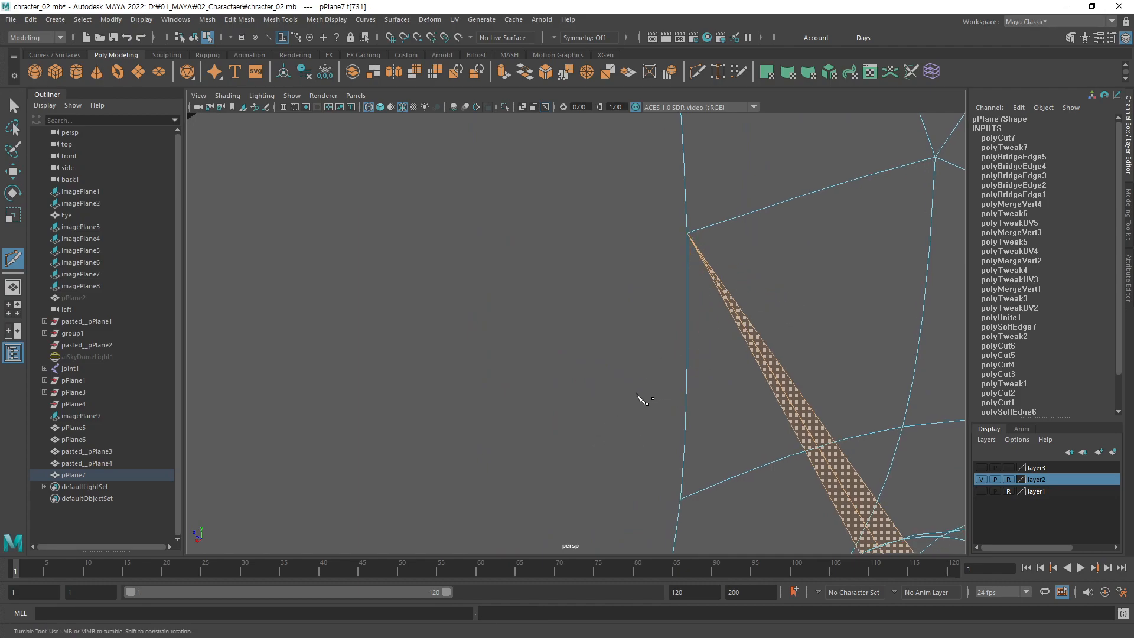
pyautogui.click(688, 509)
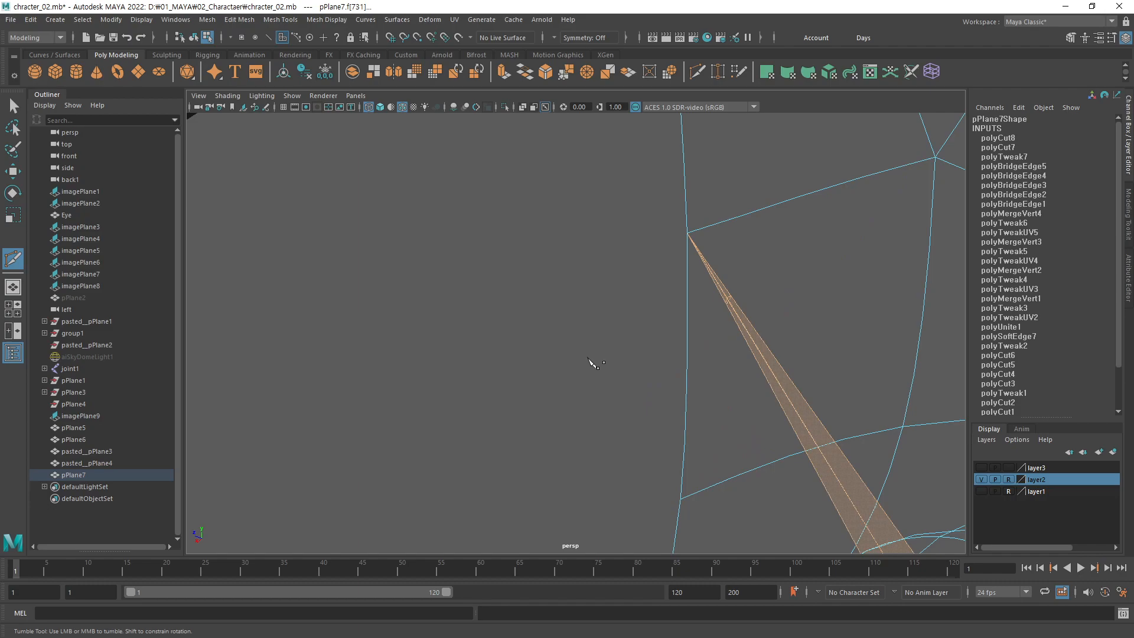
pyautogui.press('1')
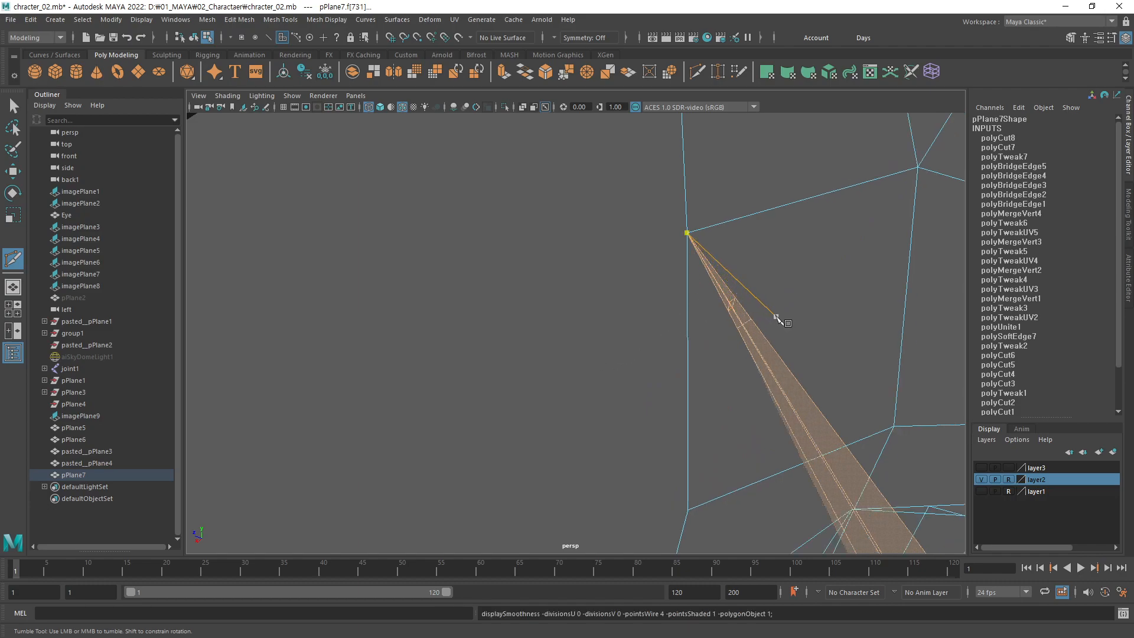
pyautogui.hotkey('ctrl', 'z')
pyautogui.hotkey('ctrl', 'z')
pyautogui.hotkey('ctrl', 'z')
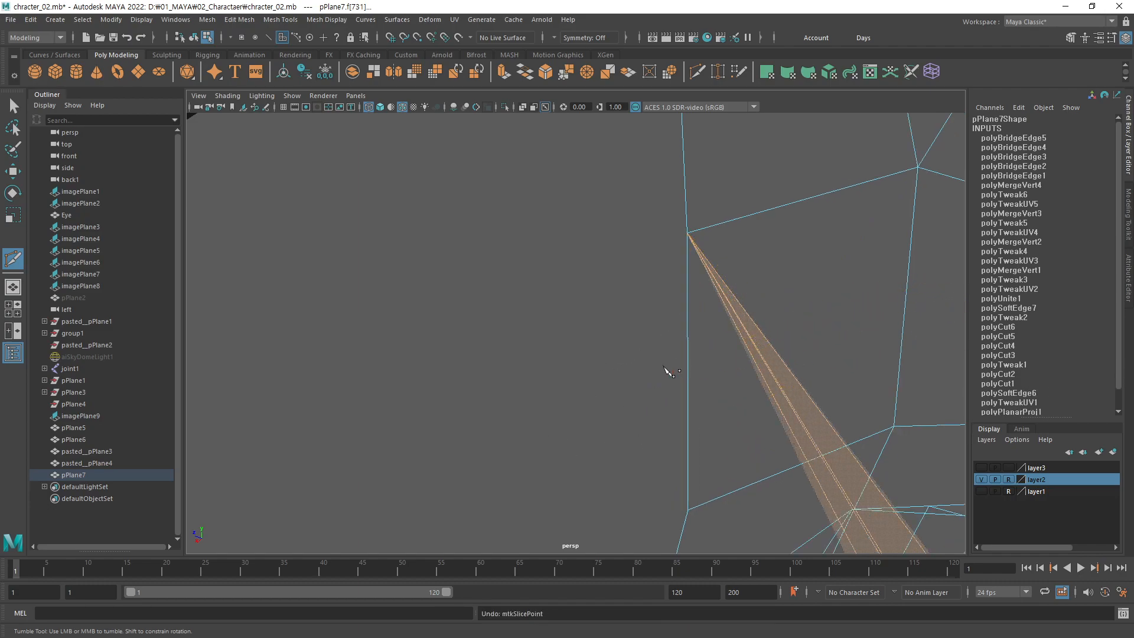
# Step: Cut across the stray spike just below its tip with Multi-Cut and delete the faces joining it to the head
pyautogui.click(686, 232)
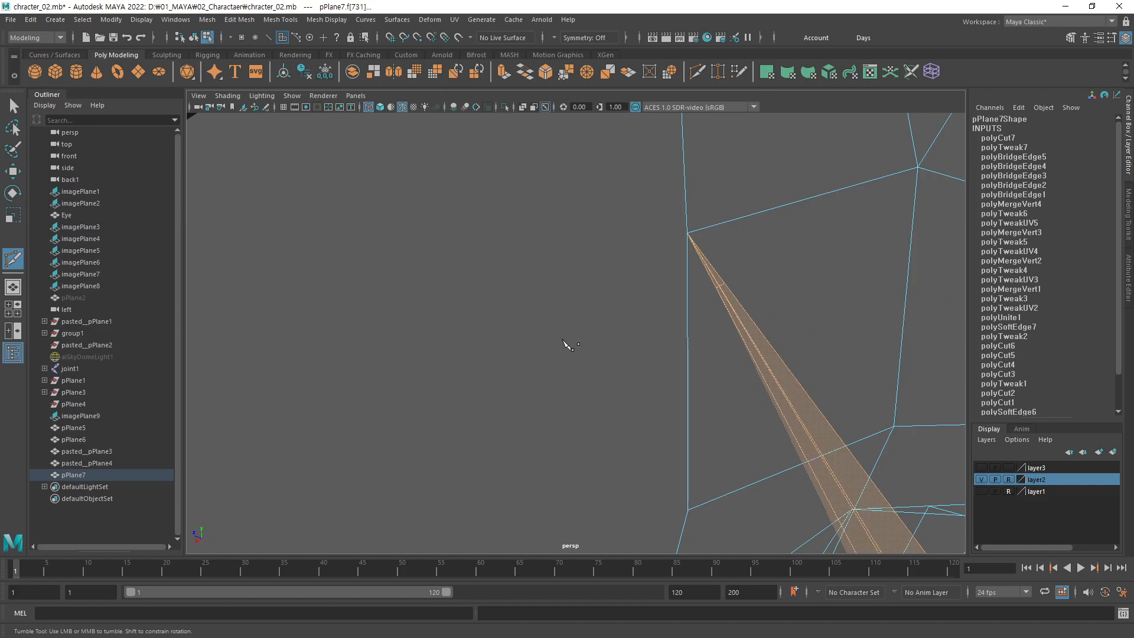
pyautogui.press('q')
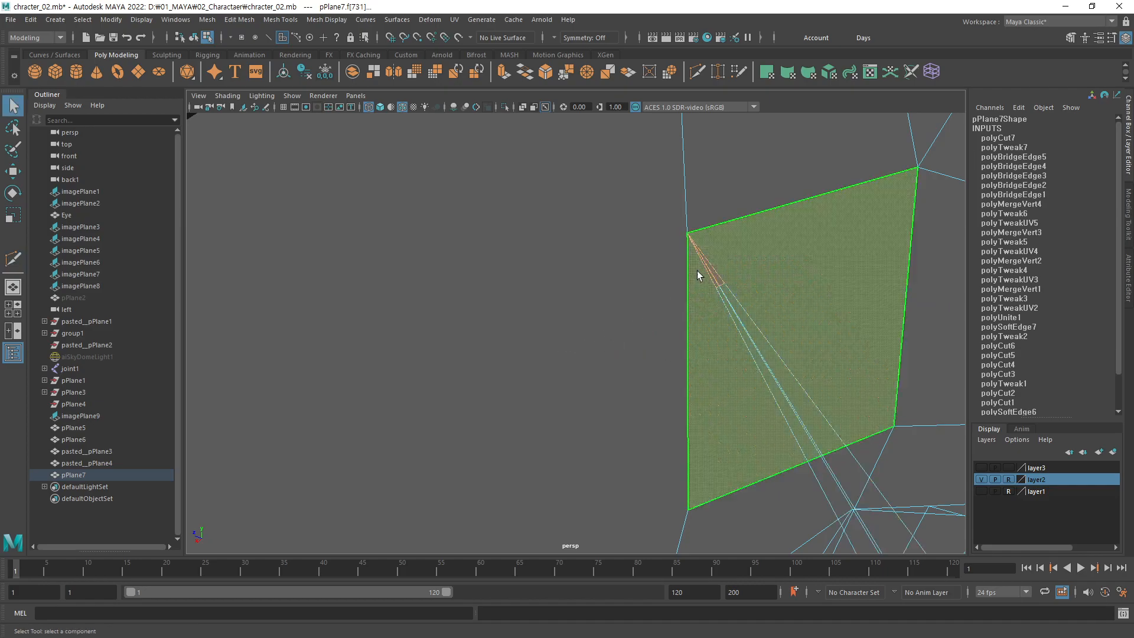
pyautogui.click(703, 407)
pyautogui.press('Delete')
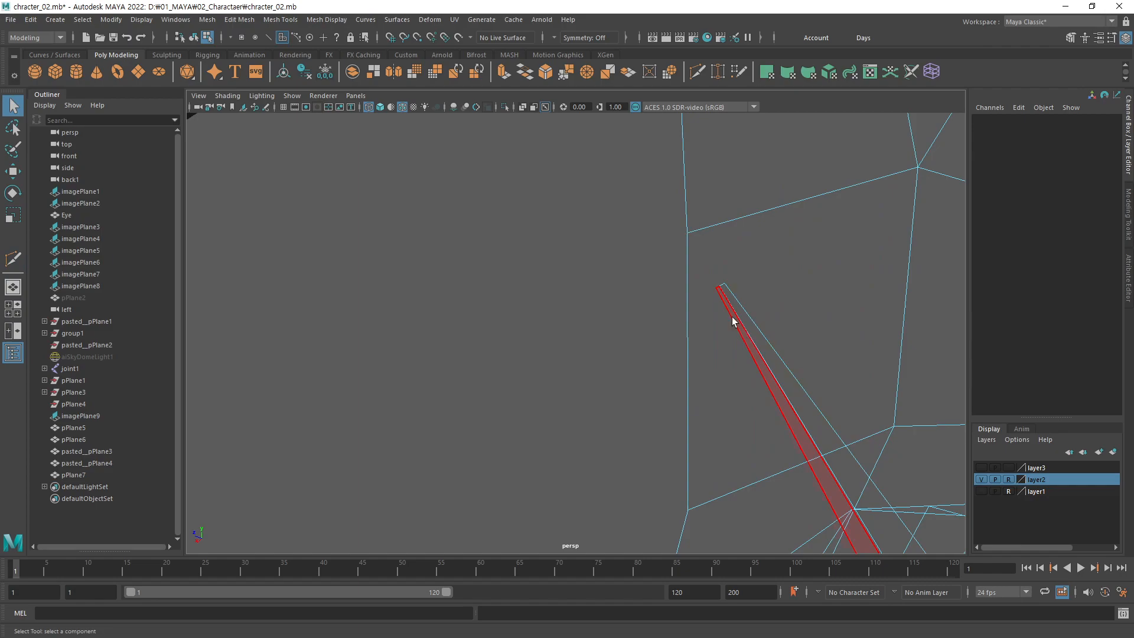
# Step: Merge the vertices at the spike's open end with a distance threshold of 1
pyautogui.press('F9')
pyautogui.moveTo(745, 271); pyautogui.dragTo(699, 317)
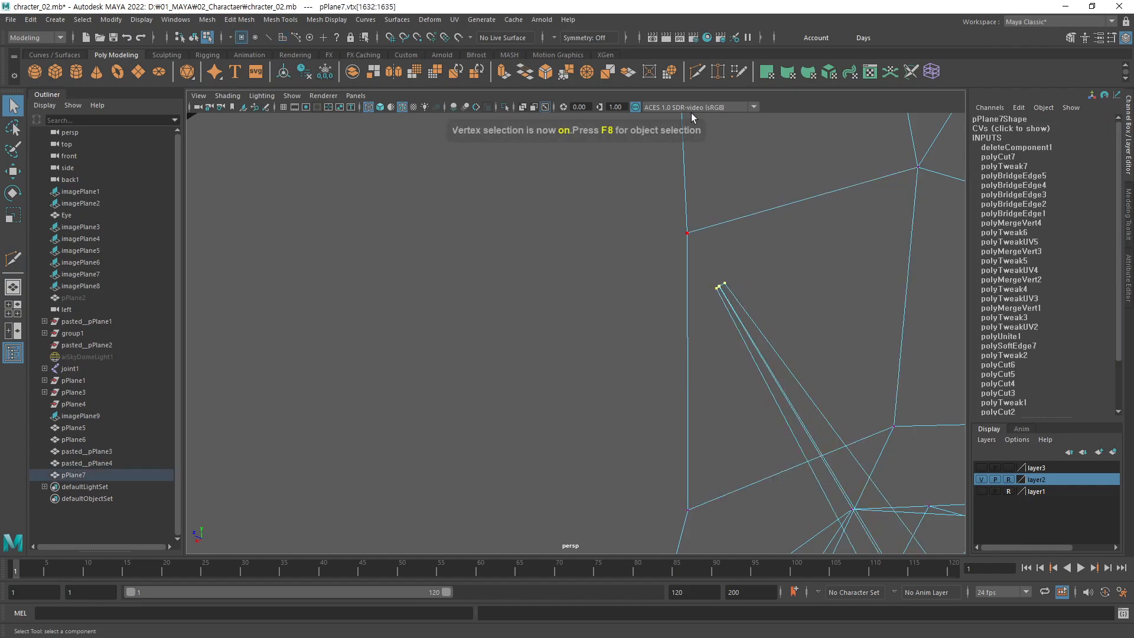
pyautogui.click(567, 74)
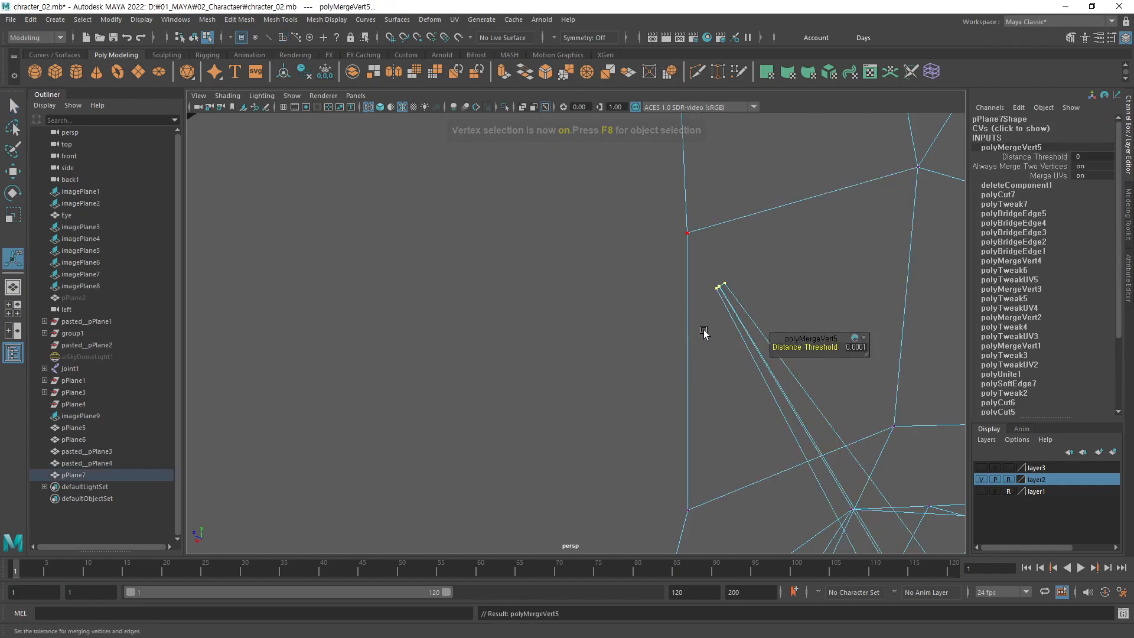
pyautogui.scroll(3, 750, 319)
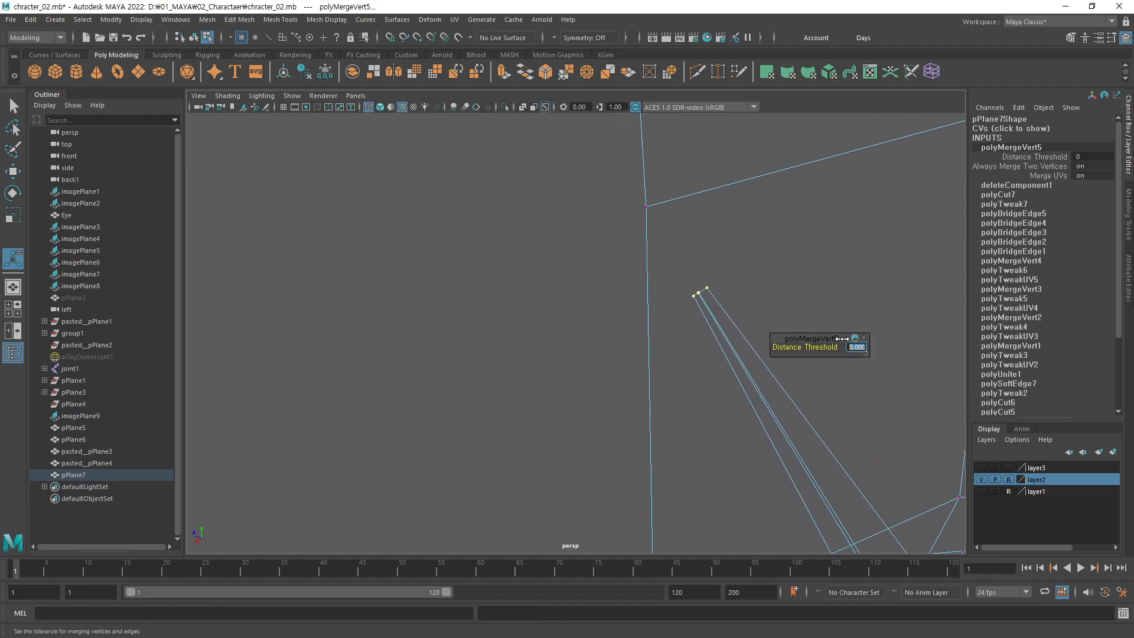
pyautogui.write('1')
pyautogui.press('Return')
# Step: Move the spike's merged vertex down from the head to the upper chest above the breast, positioning it in side and shaded views
pyautogui.keyDown('alt'); pyautogui.moveTo(831, 446); pyautogui.dragTo(604, 337, button='middle'); pyautogui.keyUp('alt')
pyautogui.keyDown('alt'); pyautogui.moveTo(661, 409); pyautogui.dragTo(573, 378, button='right'); pyautogui.keyUp('alt')
pyautogui.press('w')
pyautogui.keyDown('alt'); pyautogui.moveTo(672, 424); pyautogui.dragTo(503, 303, button='middle'); pyautogui.keyUp('alt')
pyautogui.keyDown('alt'); pyautogui.moveTo(691, 408); pyautogui.dragTo(357, 473, button='right'); pyautogui.keyUp('alt')
pyautogui.keyDown('alt'); pyautogui.moveTo(664, 409); pyautogui.dragTo(558, 289, button='middle'); pyautogui.keyUp('alt')
pyautogui.moveTo(558, 289)
pyautogui.keyDown('alt'); pyautogui.mouseDown()
pyautogui.moveTo(577, 354)
pyautogui.moveTo(476, 375)
pyautogui.mouseUp(); pyautogui.keyUp('alt')
pyautogui.keyDown('alt'); pyautogui.moveTo(476, 375); pyautogui.dragTo(410, 435, button='middle'); pyautogui.keyUp('alt')
pyautogui.keyDown('alt'); pyautogui.moveTo(648, 353); pyautogui.dragTo(627, 254, button='middle'); pyautogui.keyUp('alt')
pyautogui.keyDown('alt'); pyautogui.moveTo(627, 360); pyautogui.dragTo(454, 411, button='right'); pyautogui.keyUp('alt')
pyautogui.moveTo(703, 228); pyautogui.dragTo(641, 332, button='middle')
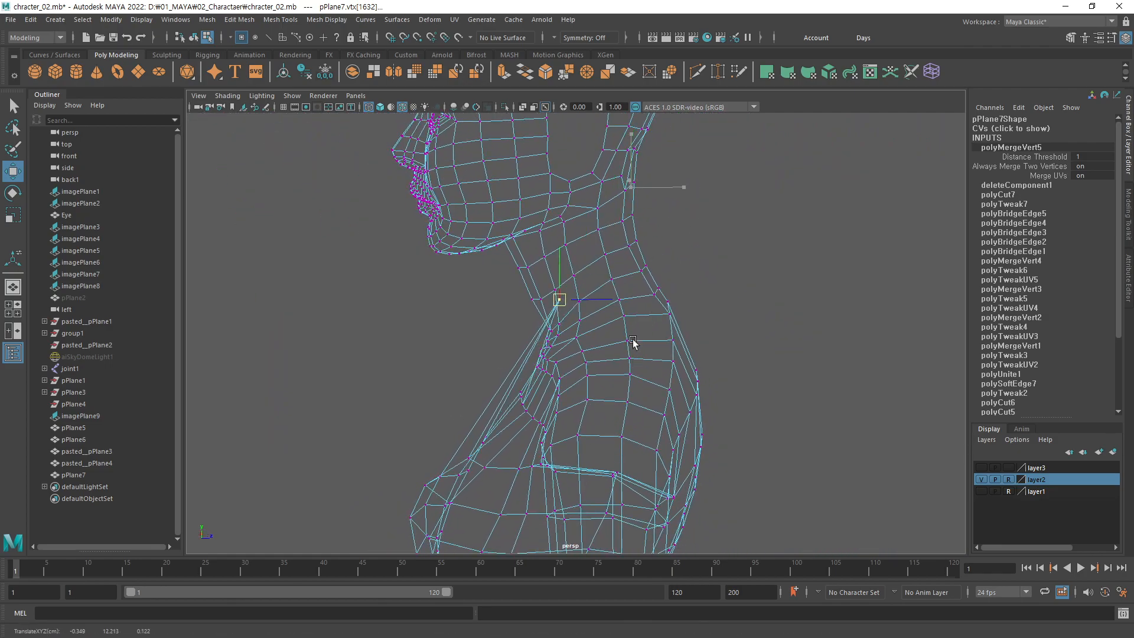
pyautogui.moveTo(533, 464)
pyautogui.keyDown('alt'); pyautogui.mouseDown()
pyautogui.moveTo(679, 460)
pyautogui.moveTo(707, 443)
pyautogui.moveTo(664, 403)
pyautogui.moveTo(678, 418)
pyautogui.moveTo(658, 422)
pyautogui.moveTo(683, 399)
pyautogui.moveTo(766, 391)
pyautogui.moveTo(745, 338)
pyautogui.mouseUp(); pyautogui.keyUp('alt')
pyautogui.press('5')
pyautogui.moveTo(746, 337); pyautogui.dragTo(772, 385, button='middle')
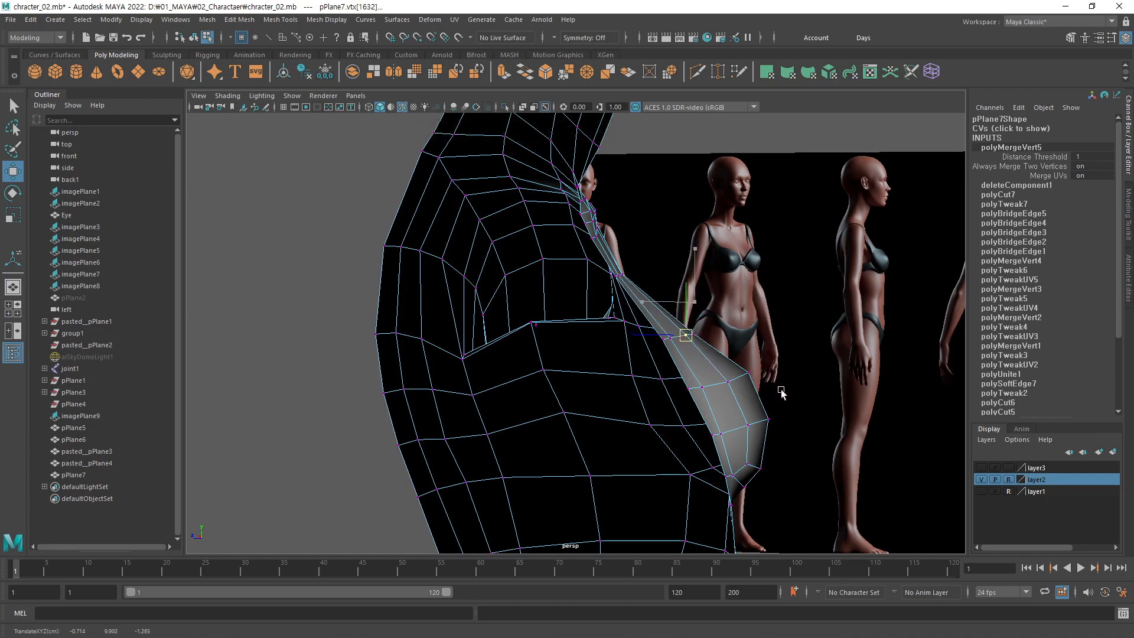
# Step: Adjust the upper chest vertices between the collarbone and breast to even out their spacing
pyautogui.keyDown('alt'); pyautogui.moveTo(759, 385); pyautogui.dragTo(556, 317); pyautogui.keyUp('alt')
pyautogui.click(581, 316)
pyautogui.click(614, 316)
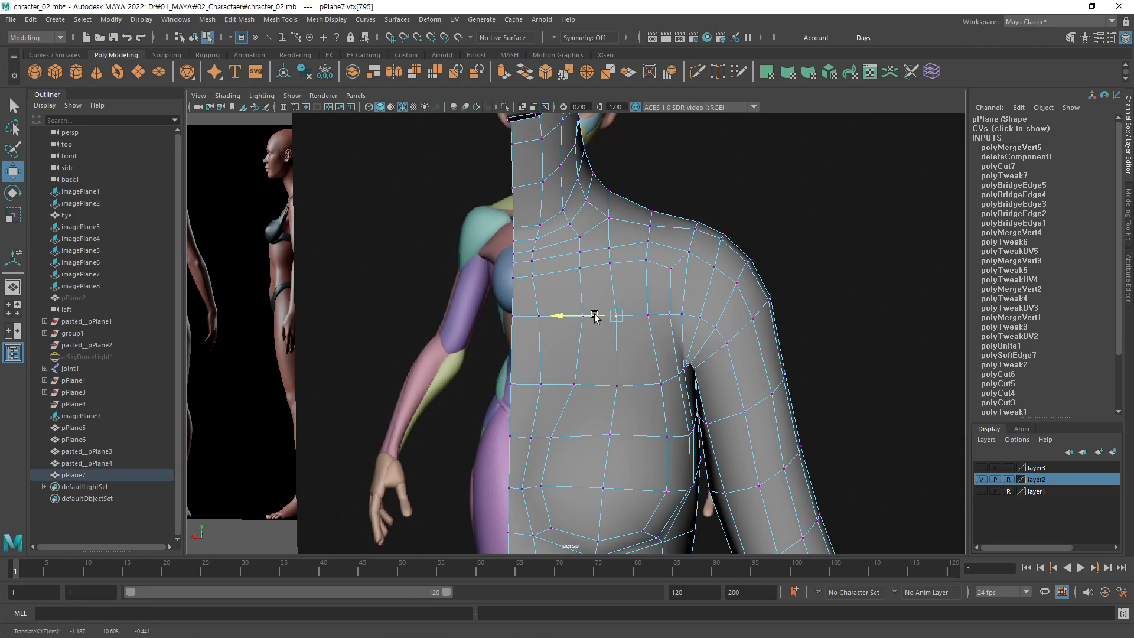
pyautogui.click(539, 317)
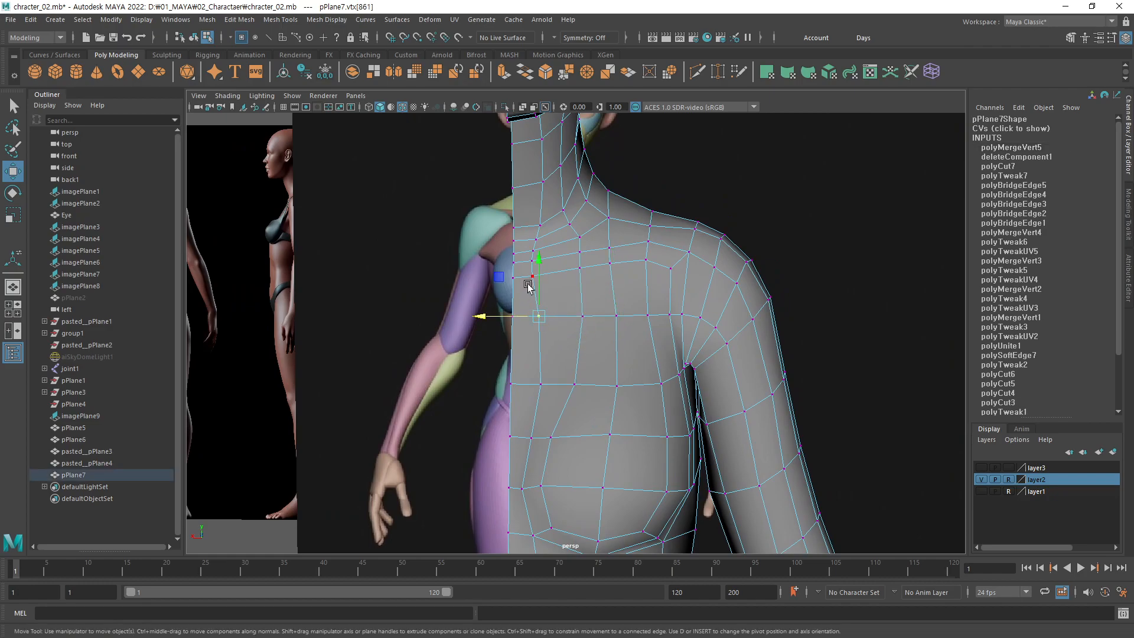
pyautogui.click(581, 267)
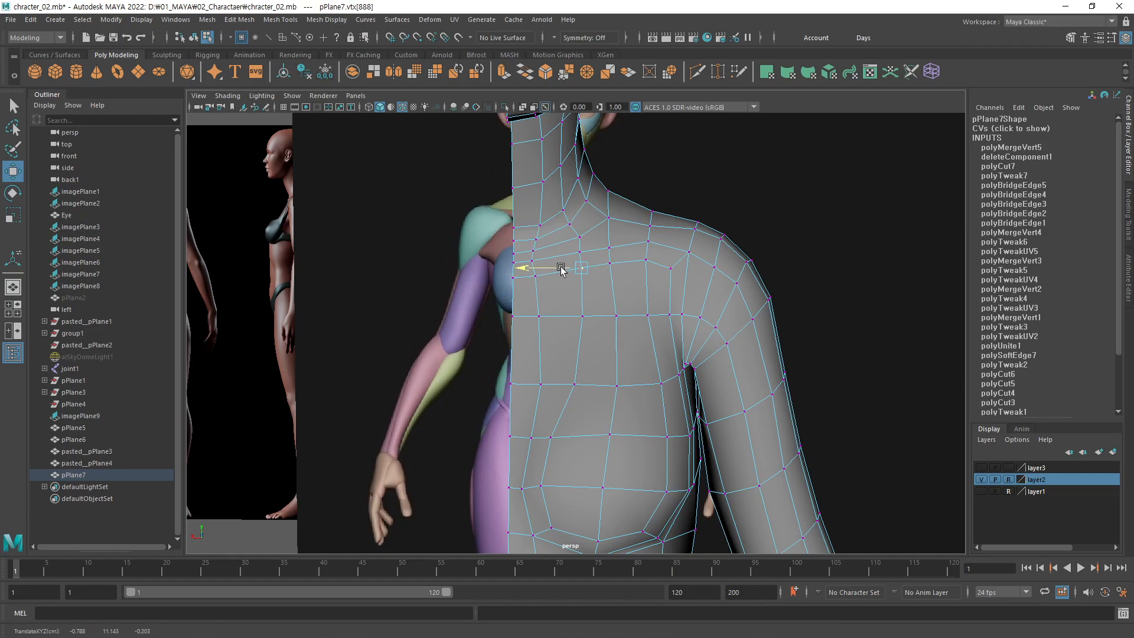
pyautogui.click(610, 263)
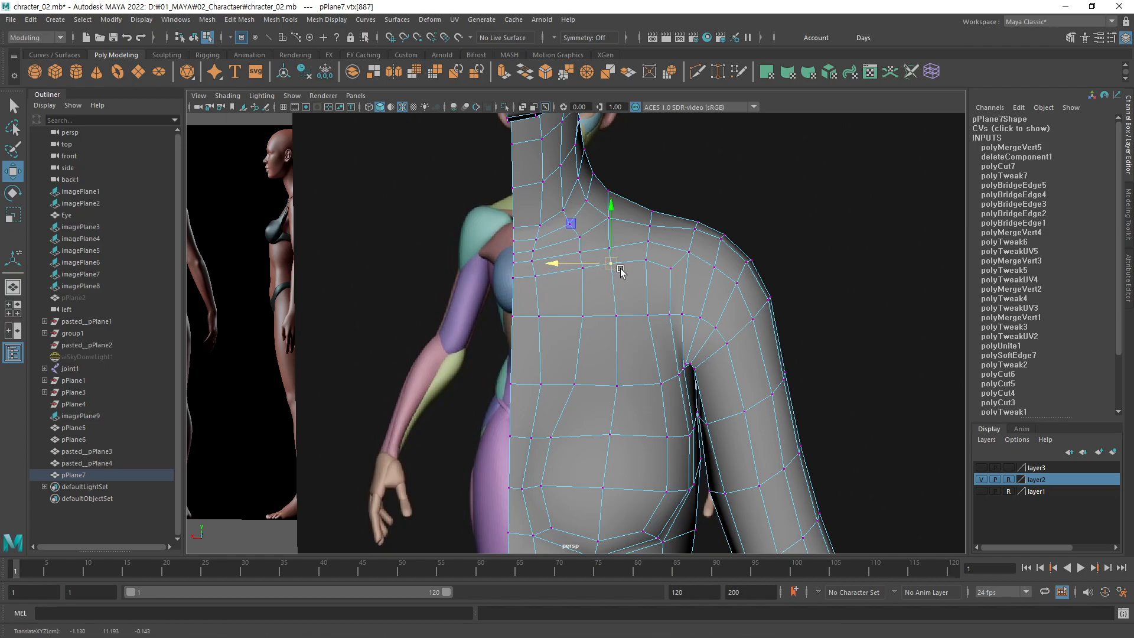
pyautogui.click(850, 307)
# Step: Return to object mode and inspect the repaired chest, neck and torso from the side
pyautogui.keyDown('alt'); pyautogui.moveTo(827, 372); pyautogui.dragTo(500, 436); pyautogui.keyUp('alt')
pyautogui.press('F8')
pyautogui.scroll(-3, 429, 440)
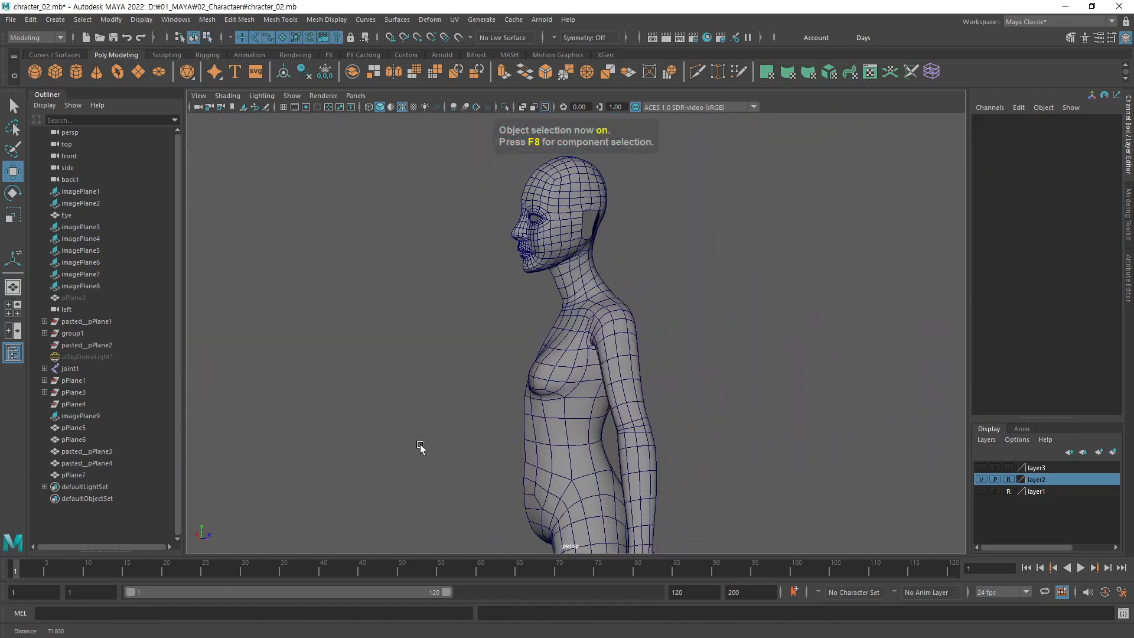
pyautogui.keyDown('alt'); pyautogui.moveTo(423, 449); pyautogui.dragTo(608, 497); pyautogui.keyUp('alt')
# Step: Select the half body mesh and duplicate it with Duplicate Special as the mirrored other half
pyautogui.click(601, 426)
pyautogui.keyDown('alt'); pyautogui.moveTo(602, 426); pyautogui.dragTo(498, 445); pyautogui.keyUp('alt')
pyautogui.keyDown('alt'); pyautogui.moveTo(498, 445); pyautogui.dragTo(582, 405, button='right'); pyautogui.keyUp('alt')
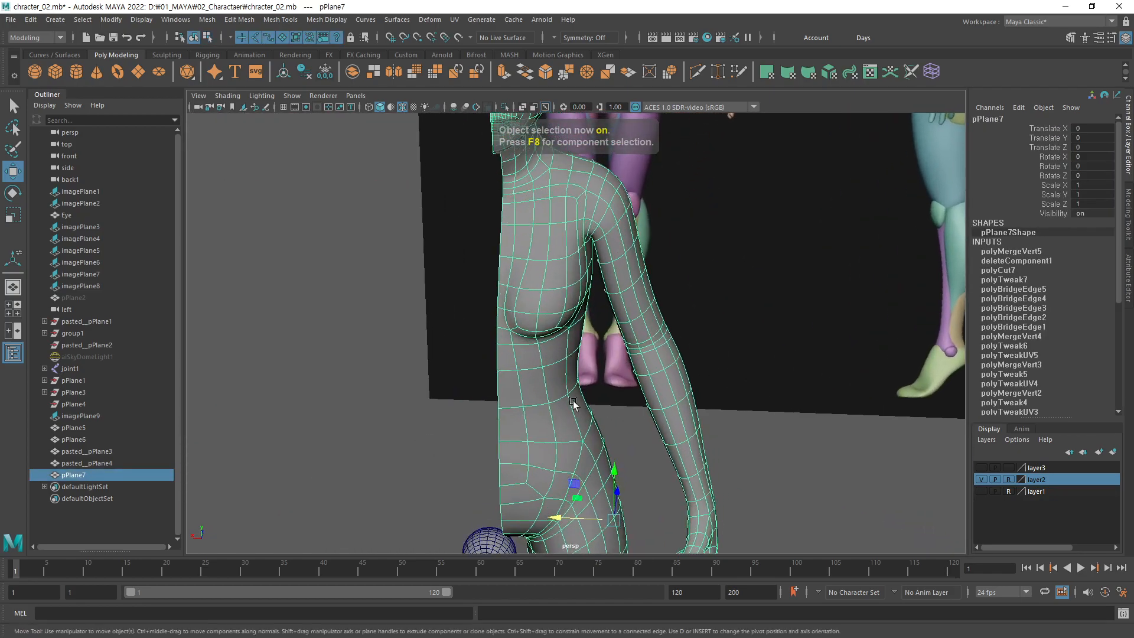
pyautogui.keyDown('alt'); pyautogui.moveTo(582, 405); pyautogui.dragTo(534, 393); pyautogui.keyUp('alt')
pyautogui.keyDown('alt'); pyautogui.moveTo(465, 388); pyautogui.dragTo(636, 403); pyautogui.keyUp('alt')
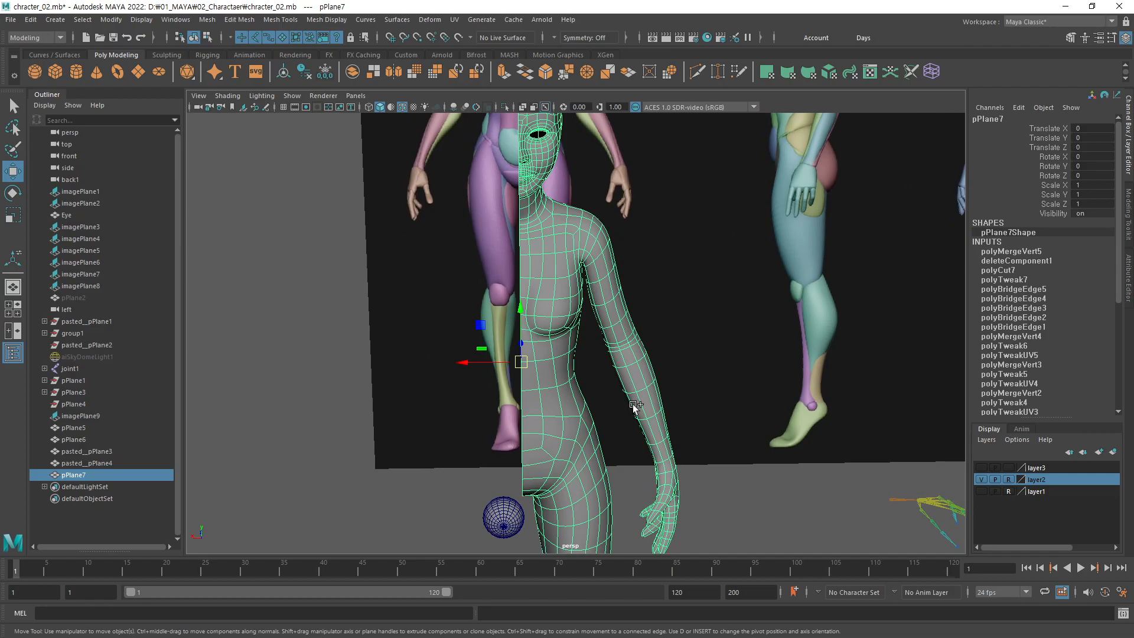
pyautogui.hotkey('ctrl', 'shift', 'd')
# Step: Inspect the two-sided body from several angles, checking the torso, arms and centre seam
pyautogui.keyDown('alt'); pyautogui.moveTo(632, 405); pyautogui.dragTo(429, 453); pyautogui.keyUp('alt')
pyautogui.click(429, 453)
pyautogui.click(551, 410)
pyautogui.keyDown('alt'); pyautogui.moveTo(551, 410); pyautogui.dragTo(562, 434); pyautogui.keyUp('alt')
pyautogui.click(448, 449)
pyautogui.keyDown('alt'); pyautogui.moveTo(662, 381); pyautogui.dragTo(643, 377); pyautogui.keyUp('alt')
pyautogui.keyDown('alt'); pyautogui.moveTo(554, 400); pyautogui.dragTo(528, 391); pyautogui.keyUp('alt')
pyautogui.keyDown('alt'); pyautogui.moveTo(572, 346); pyautogui.dragTo(538, 381, button='middle'); pyautogui.keyUp('alt')
pyautogui.keyDown('alt'); pyautogui.moveTo(537, 382); pyautogui.dragTo(737, 299, button='right'); pyautogui.keyUp('alt')
pyautogui.keyDown('alt'); pyautogui.moveTo(737, 299); pyautogui.dragTo(535, 297); pyautogui.keyUp('alt')
# Step: Select the original body half, check its smooth preview, and apply Soften Edge to it
pyautogui.click(588, 299)
pyautogui.press('3')
pyautogui.press('1')
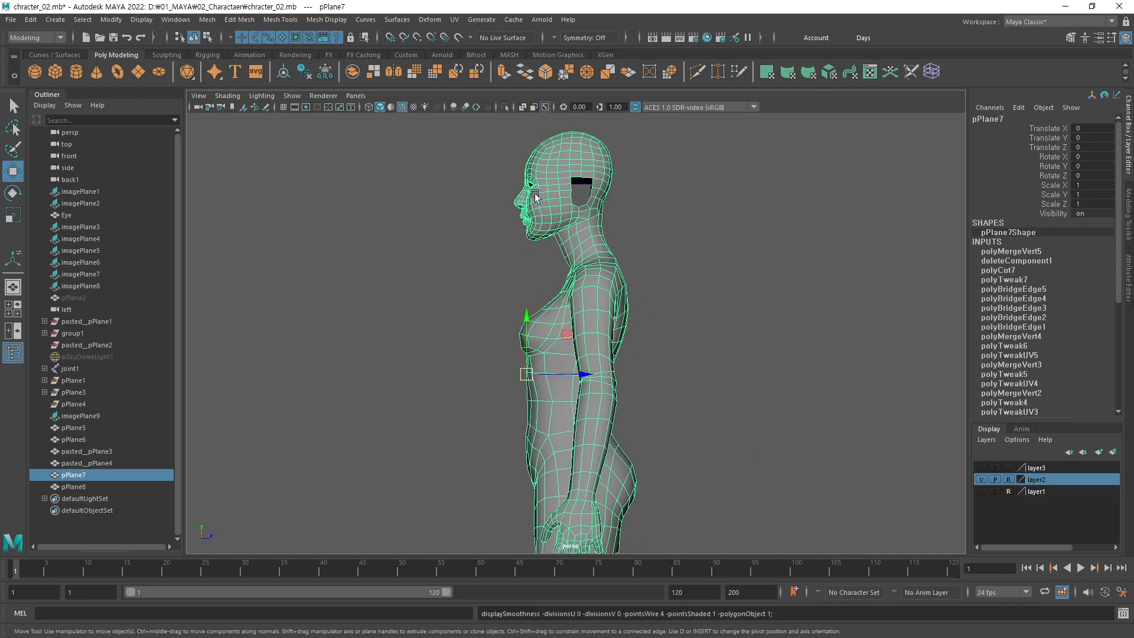
pyautogui.click(334, 21)
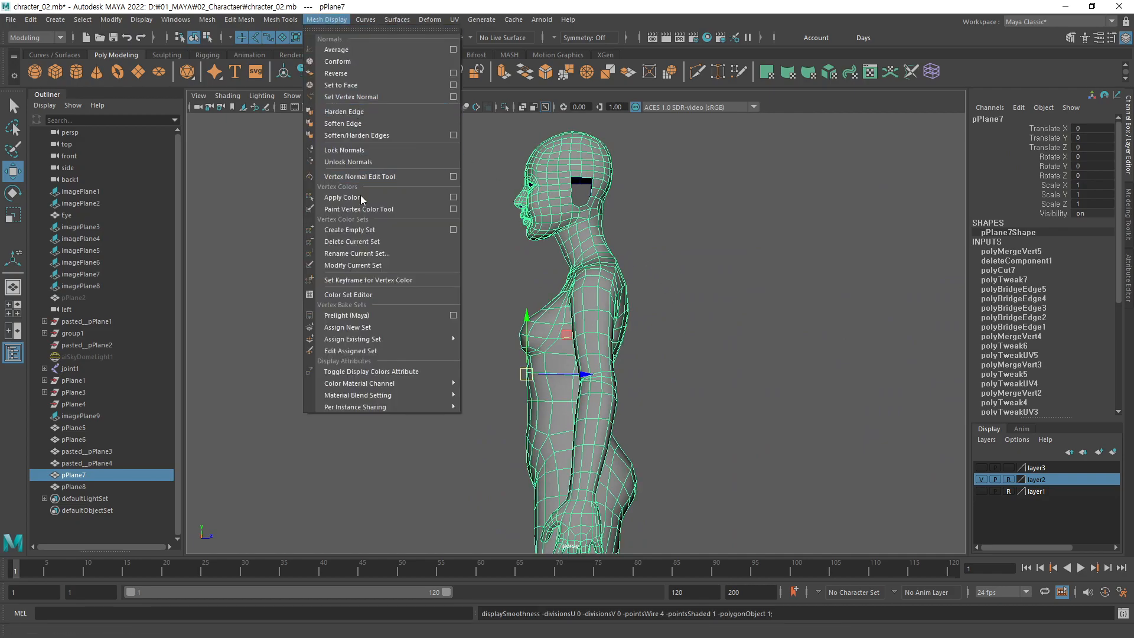
pyautogui.click(387, 122)
pyautogui.click(719, 355)
# Step: Compare the softened body half with the smooth mesh preview on and off
pyautogui.keyDown('alt'); pyautogui.moveTo(719, 355); pyautogui.dragTo(610, 408); pyautogui.keyUp('alt')
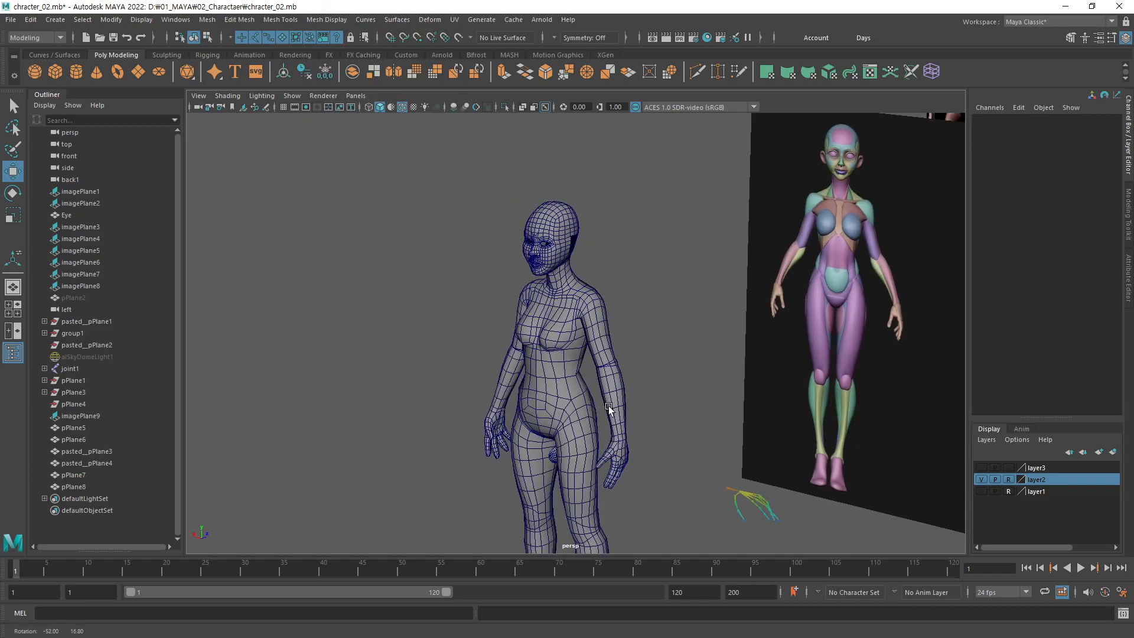
pyautogui.keyDown('alt'); pyautogui.moveTo(610, 409); pyautogui.dragTo(614, 313, button='middle'); pyautogui.keyUp('alt')
pyautogui.click(625, 339)
pyautogui.press('3')
pyautogui.click(686, 315)
pyautogui.keyDown('alt'); pyautogui.moveTo(675, 356); pyautogui.dragTo(626, 353); pyautogui.keyUp('alt')
pyautogui.click(607, 346)
pyautogui.press('1')
# Step: Delete the construction history of the original body half
pyautogui.keyDown('alt'); pyautogui.moveTo(673, 279); pyautogui.dragTo(671, 360, button='middle'); pyautogui.keyUp('alt')
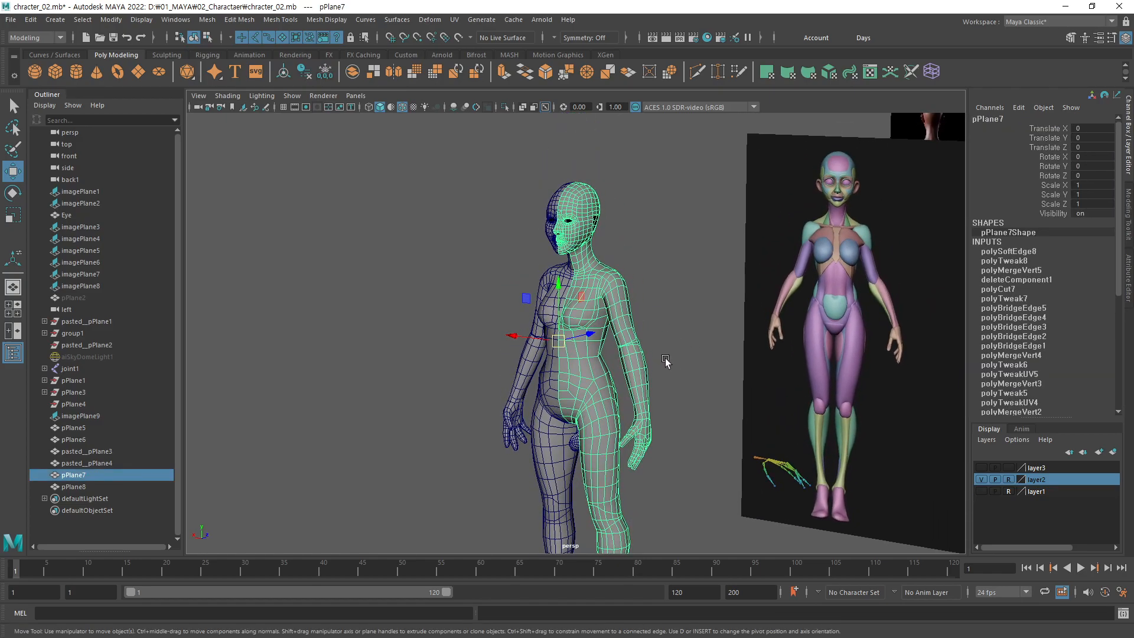
pyautogui.click(648, 361)
pyautogui.scroll(5, 691, 316)
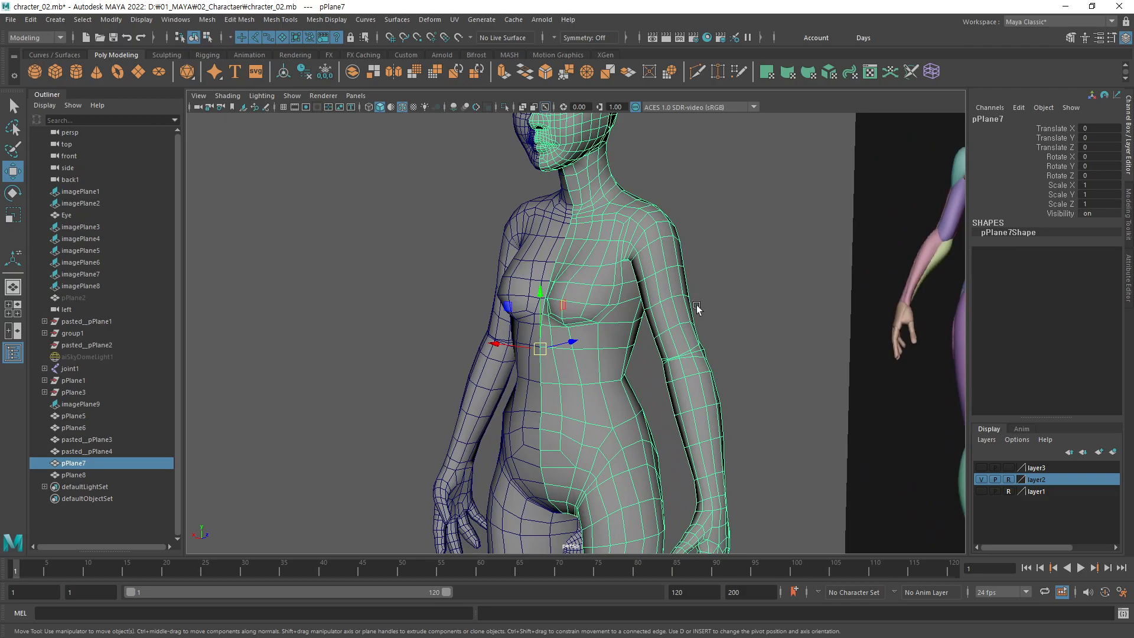
# Step: Check the body half in smooth mesh preview and examine the jaw, ear opening and neck junction up close
pyautogui.keyDown('alt'); pyautogui.moveTo(695, 274); pyautogui.dragTo(625, 333); pyautogui.keyUp('alt')
pyautogui.click(642, 276)
pyautogui.press('3')
pyautogui.click(702, 304)
pyautogui.keyDown('alt'); pyautogui.moveTo(703, 304); pyautogui.dragTo(711, 349); pyautogui.keyUp('alt')
pyautogui.click(640, 290)
pyautogui.click(716, 296)
pyautogui.keyDown('alt'); pyautogui.moveTo(716, 296); pyautogui.dragTo(672, 336); pyautogui.keyUp('alt')
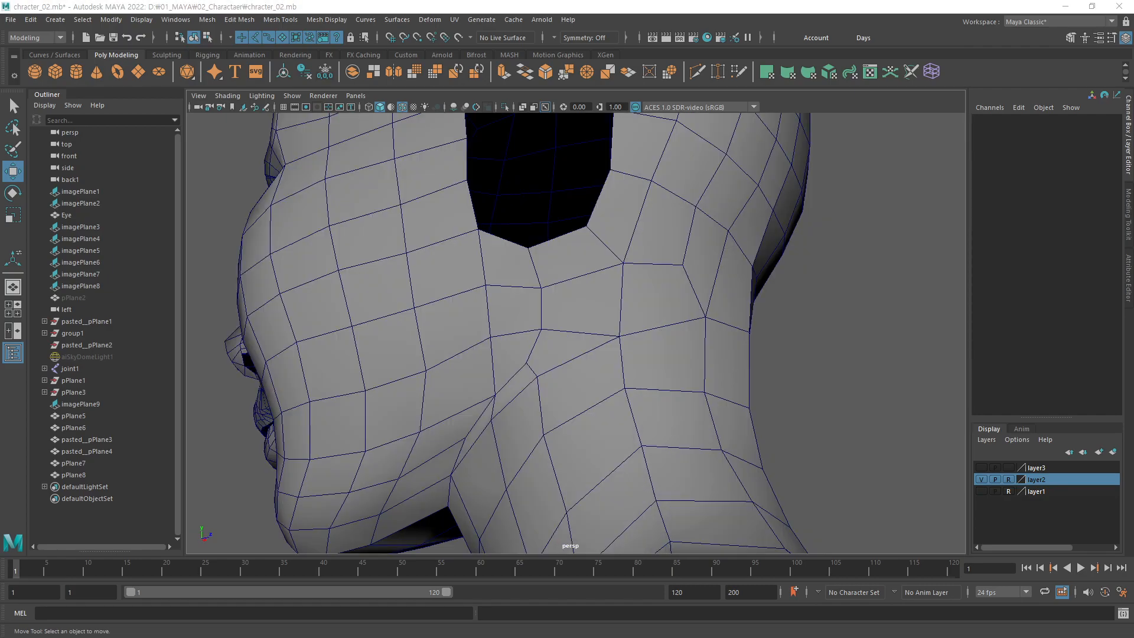
# Step: Examine the joined body from the neck down through the arms, hips and legs
pyautogui.keyDown('alt'); pyautogui.moveTo(650, 437); pyautogui.dragTo(844, 381); pyautogui.keyUp('alt')
pyautogui.keyDown('alt'); pyautogui.moveTo(844, 381); pyautogui.dragTo(406, 502, button='right'); pyautogui.keyUp('alt')
pyautogui.keyDown('alt'); pyautogui.moveTo(406, 501); pyautogui.dragTo(765, 424); pyautogui.keyUp('alt')
pyautogui.keyDown('alt'); pyautogui.moveTo(728, 467); pyautogui.dragTo(467, 335, button='middle'); pyautogui.keyUp('alt')
pyautogui.keyDown('alt'); pyautogui.moveTo(359, 514); pyautogui.dragTo(460, 306); pyautogui.keyUp('alt')
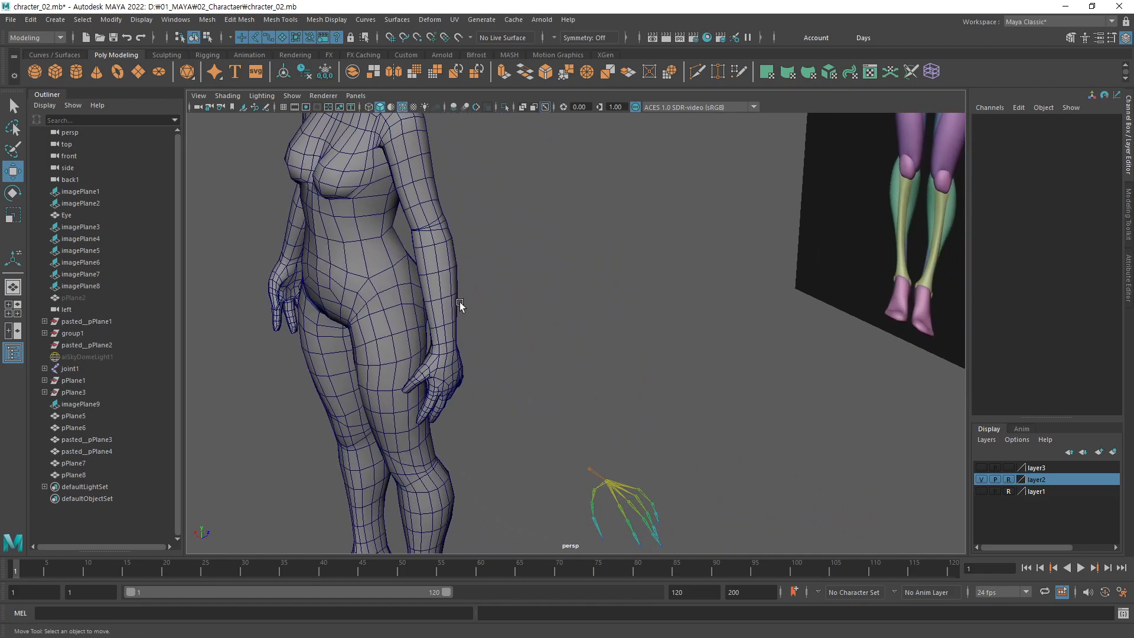
pyautogui.keyDown('alt'); pyautogui.moveTo(384, 416); pyautogui.dragTo(455, 392, button='right'); pyautogui.keyUp('alt')
pyautogui.keyDown('alt'); pyautogui.moveTo(455, 392); pyautogui.dragTo(662, 328, button='middle'); pyautogui.keyUp('alt')
pyautogui.keyDown('alt'); pyautogui.moveTo(502, 366); pyautogui.dragTo(663, 231); pyautogui.keyUp('alt')
pyautogui.keyDown('alt'); pyautogui.moveTo(663, 232); pyautogui.dragTo(772, 327, button='middle'); pyautogui.keyUp('alt')
pyautogui.moveTo(772, 327)
pyautogui.keyDown('alt'); pyautogui.mouseDown()
pyautogui.moveTo(760, 324)
pyautogui.moveTo(762, 335)
pyautogui.mouseUp(); pyautogui.keyUp('alt')
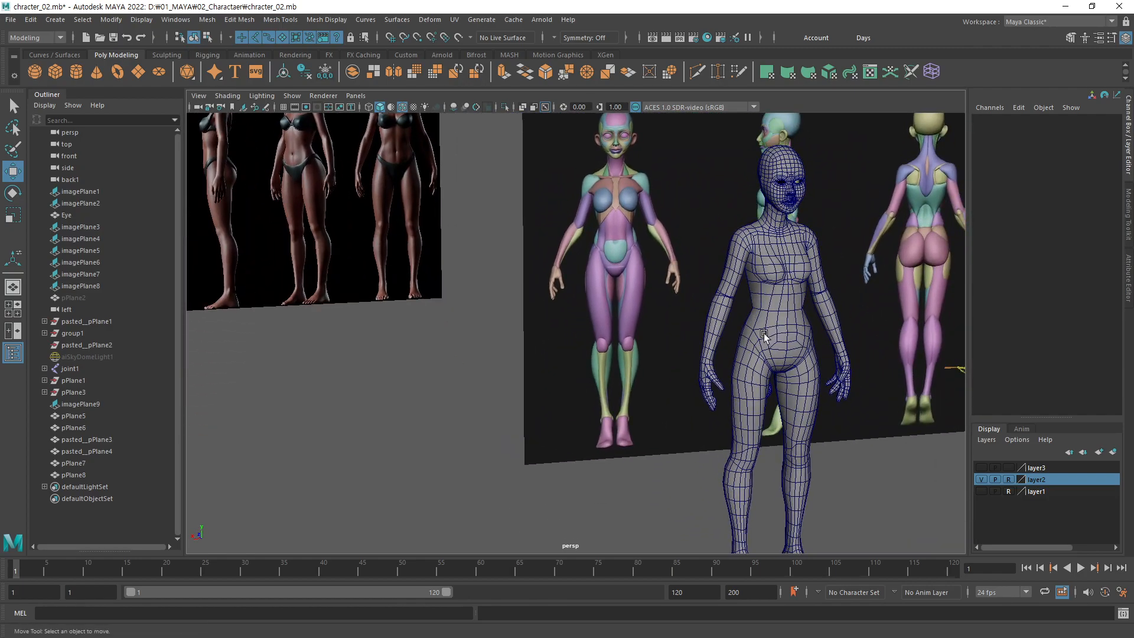
# Step: Compare the full body's proportions with the anatomy reference images from the front and at an angle
pyautogui.keyDown('alt'); pyautogui.moveTo(762, 334); pyautogui.dragTo(781, 288, button='middle'); pyautogui.keyUp('alt')
pyautogui.keyDown('alt'); pyautogui.moveTo(782, 288); pyautogui.dragTo(661, 332, button='right'); pyautogui.keyUp('alt')
pyautogui.keyDown('alt'); pyautogui.moveTo(758, 317); pyautogui.dragTo(676, 333); pyautogui.keyUp('alt')
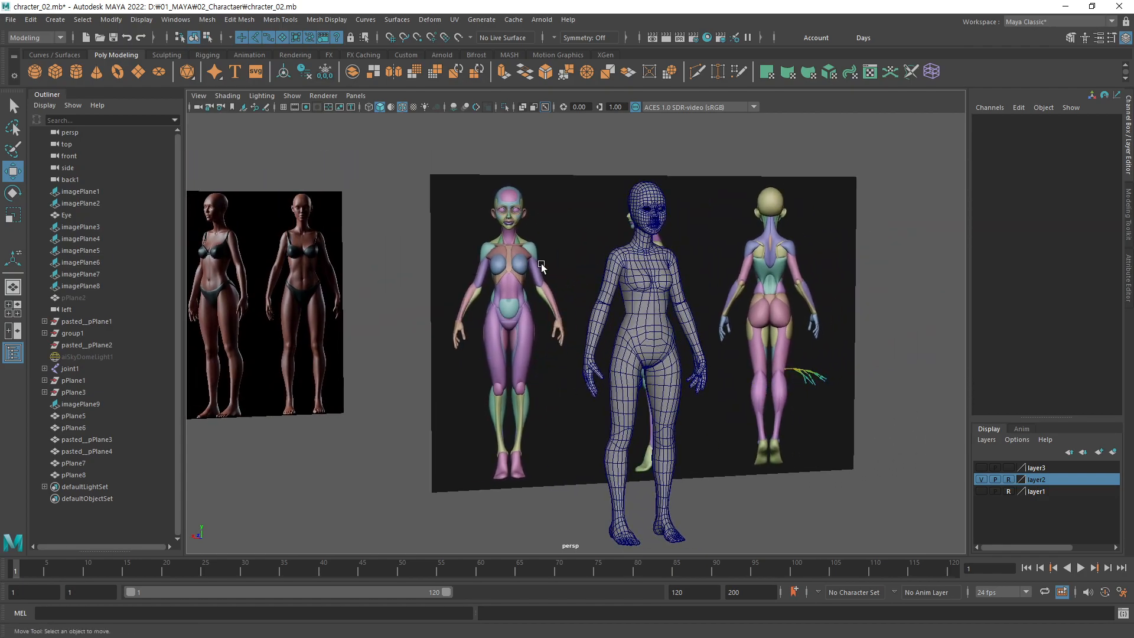
pyautogui.keyDown('alt'); pyautogui.moveTo(575, 322); pyautogui.dragTo(648, 386, button='right'); pyautogui.keyUp('alt')
pyautogui.keyDown('alt'); pyautogui.moveTo(649, 382); pyautogui.dragTo(647, 408); pyautogui.keyUp('alt')
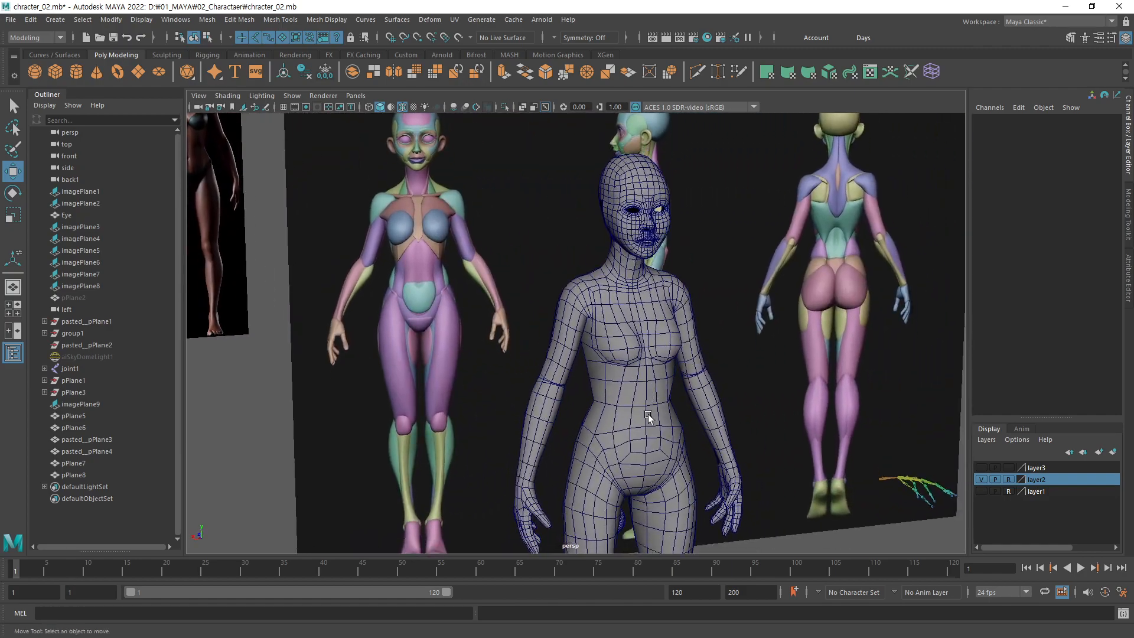
pyautogui.keyDown('alt'); pyautogui.moveTo(650, 441); pyautogui.dragTo(668, 407, button='middle'); pyautogui.keyUp('alt')
pyautogui.keyDown('alt'); pyautogui.moveTo(705, 391); pyautogui.dragTo(608, 405, button='right'); pyautogui.keyUp('alt')
pyautogui.keyDown('alt'); pyautogui.moveTo(608, 403); pyautogui.dragTo(571, 415); pyautogui.keyUp('alt')
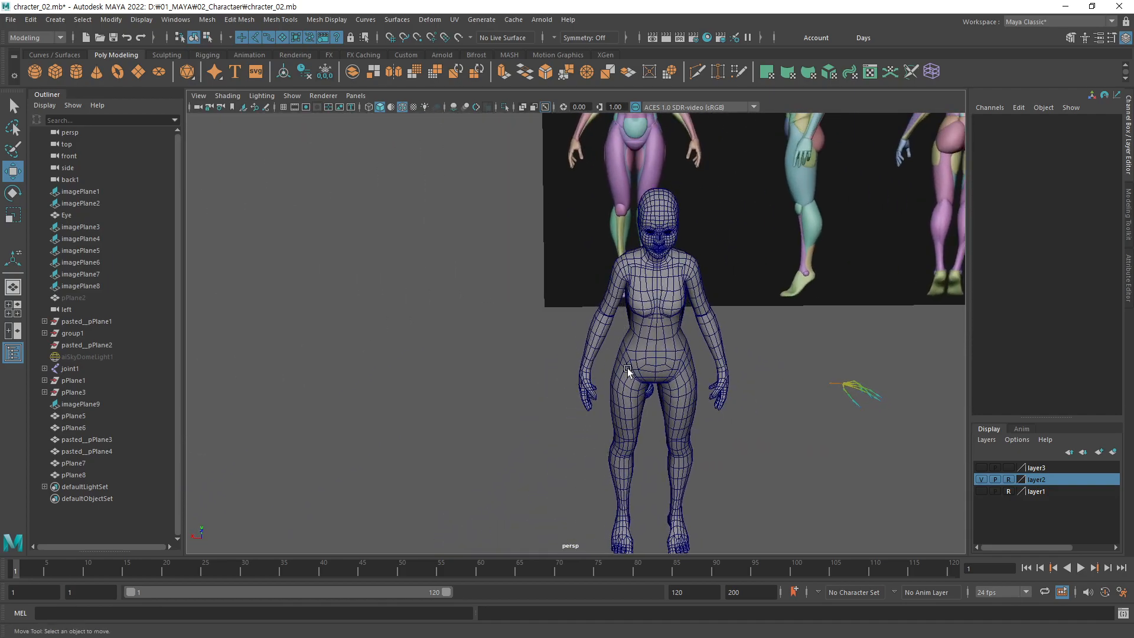
pyautogui.keyDown('alt'); pyautogui.moveTo(661, 345); pyautogui.dragTo(693, 317, button='middle'); pyautogui.keyUp('alt')
pyautogui.keyDown('alt'); pyautogui.moveTo(668, 337); pyautogui.dragTo(708, 321); pyautogui.keyUp('alt')
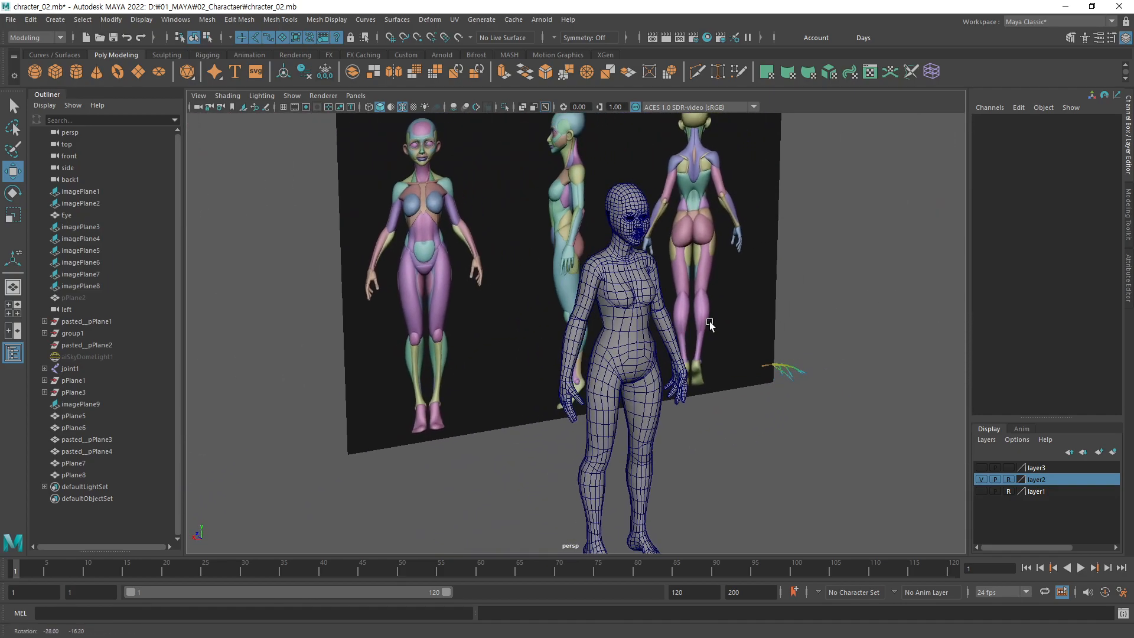
# Step: Examine the mirrored head and face topology up close
pyautogui.click(552, 341)
pyautogui.scroll(5, 675, 285)
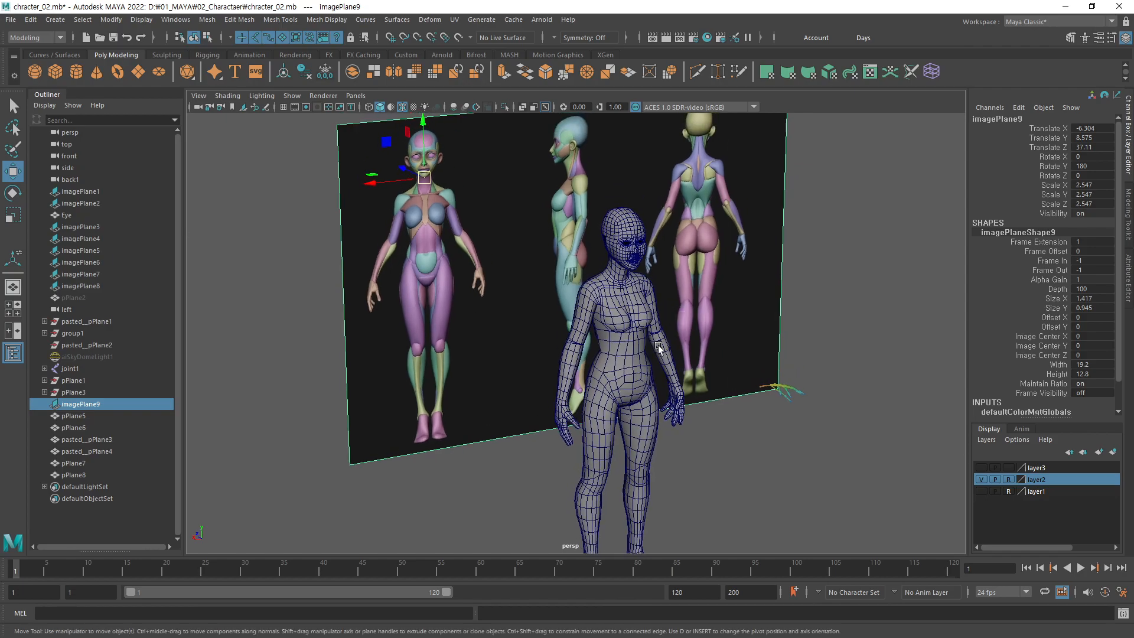
pyautogui.scroll(8, 655, 353)
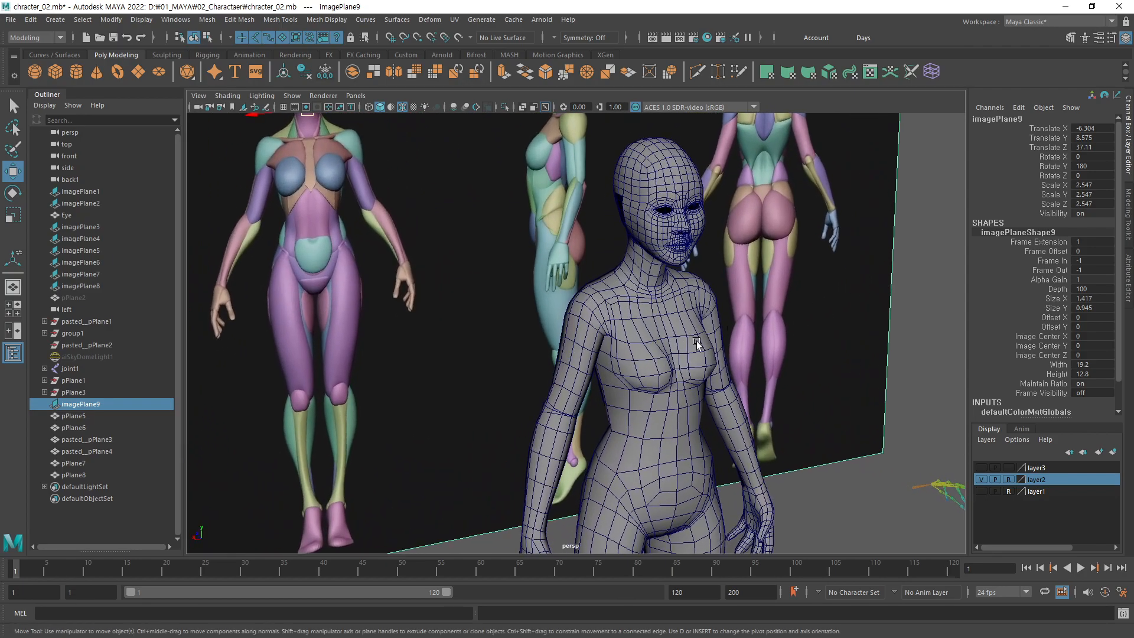
pyautogui.keyDown('alt'); pyautogui.moveTo(754, 344); pyautogui.dragTo(599, 407); pyautogui.keyUp('alt')
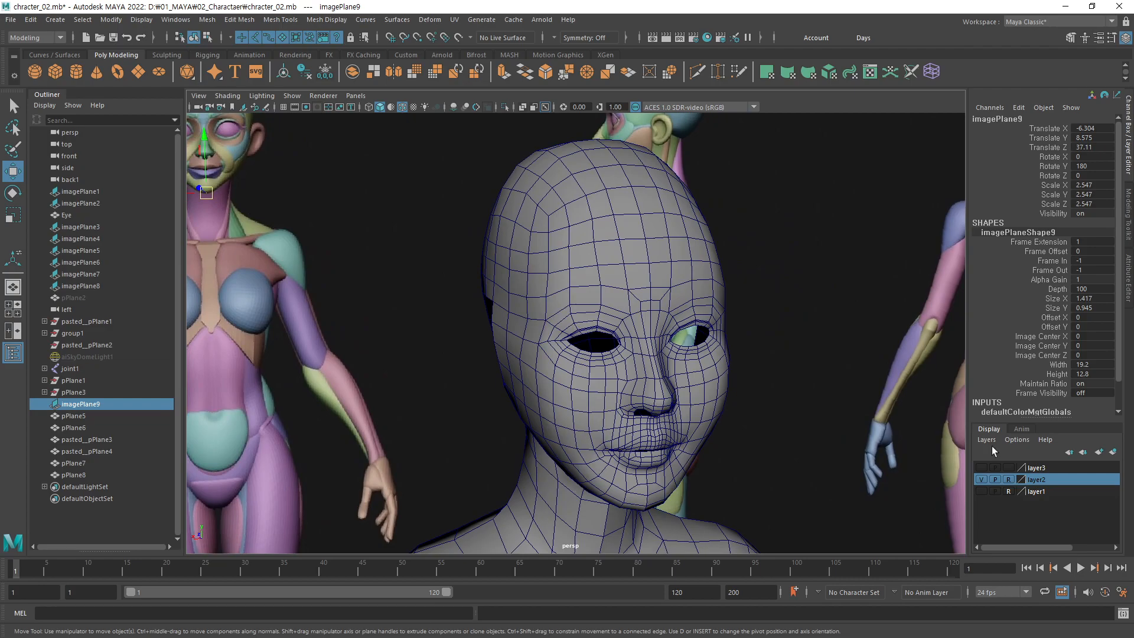